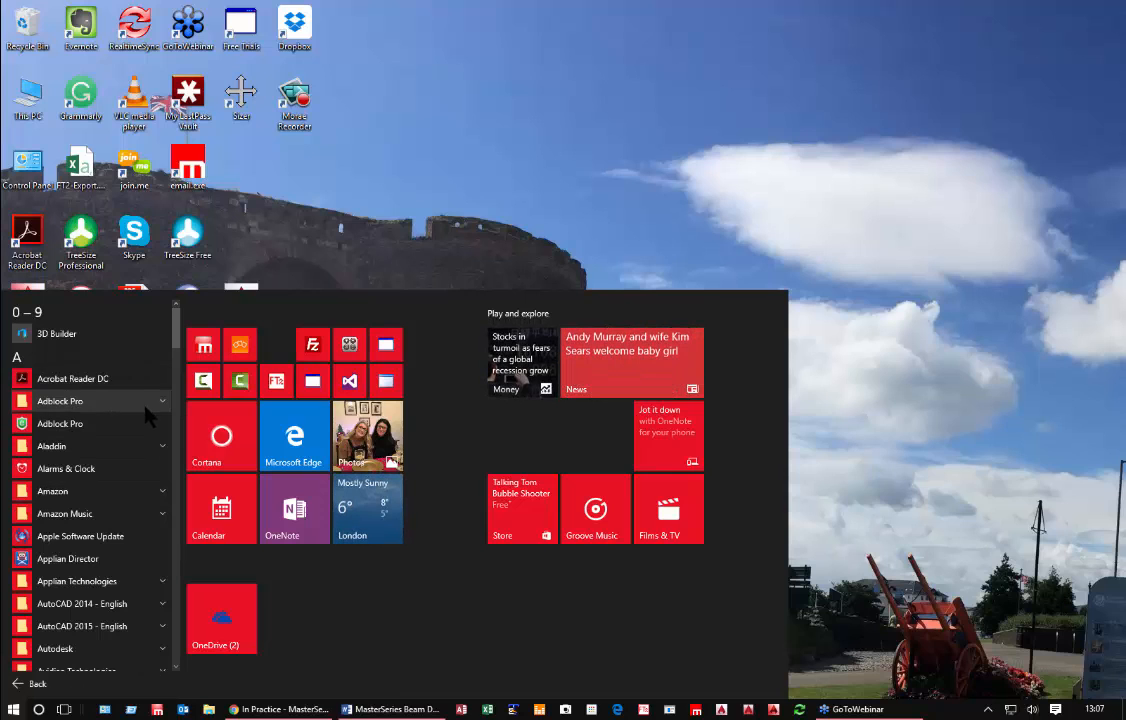
Step: Find the MasterSeries 2015 program group among the installed apps and launch MasterSeries 2015
scroll(100, 452, down, 10)
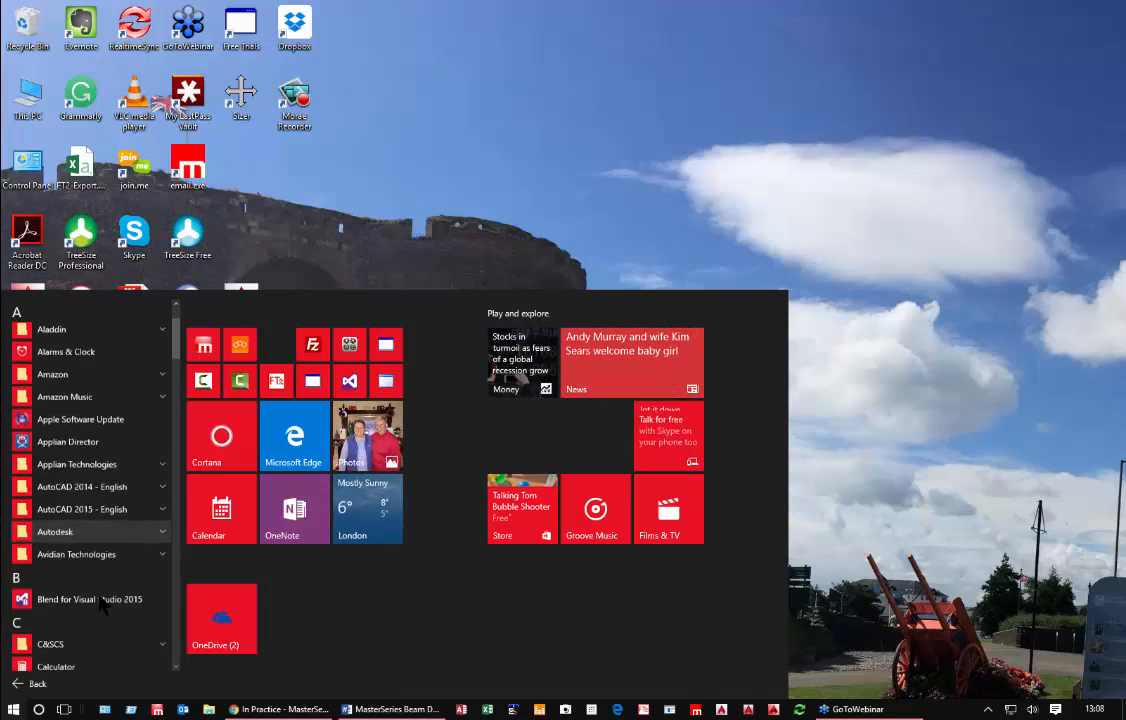
scroll(100, 600, down, 10)
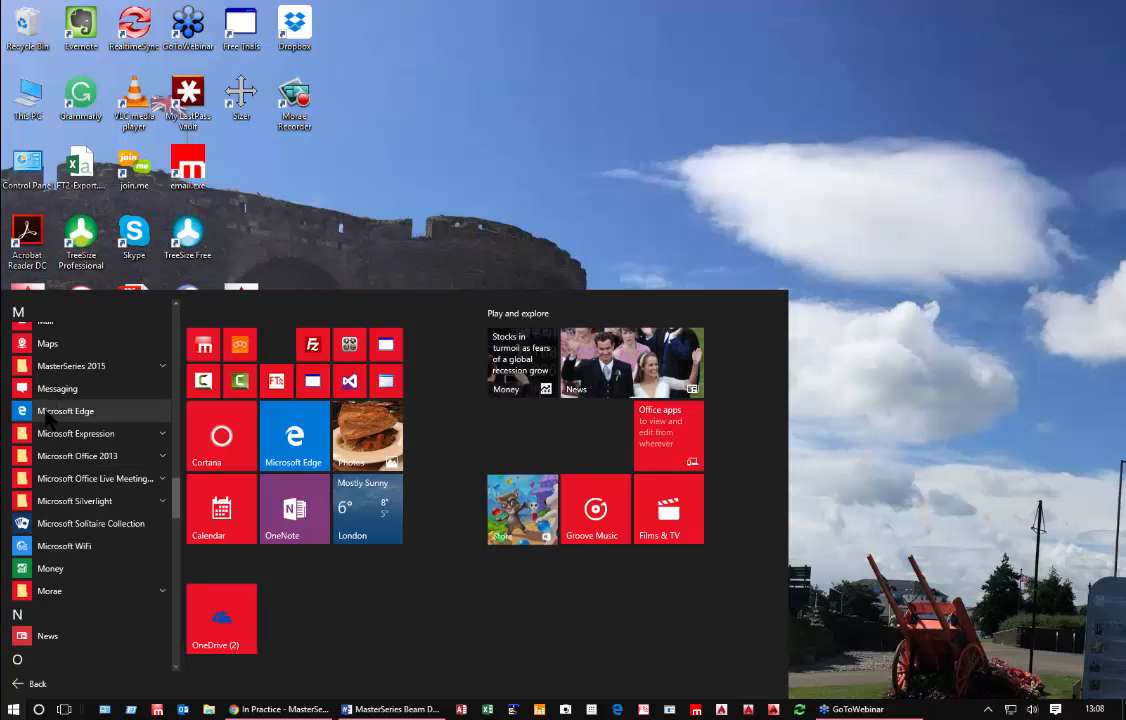
click(35, 367)
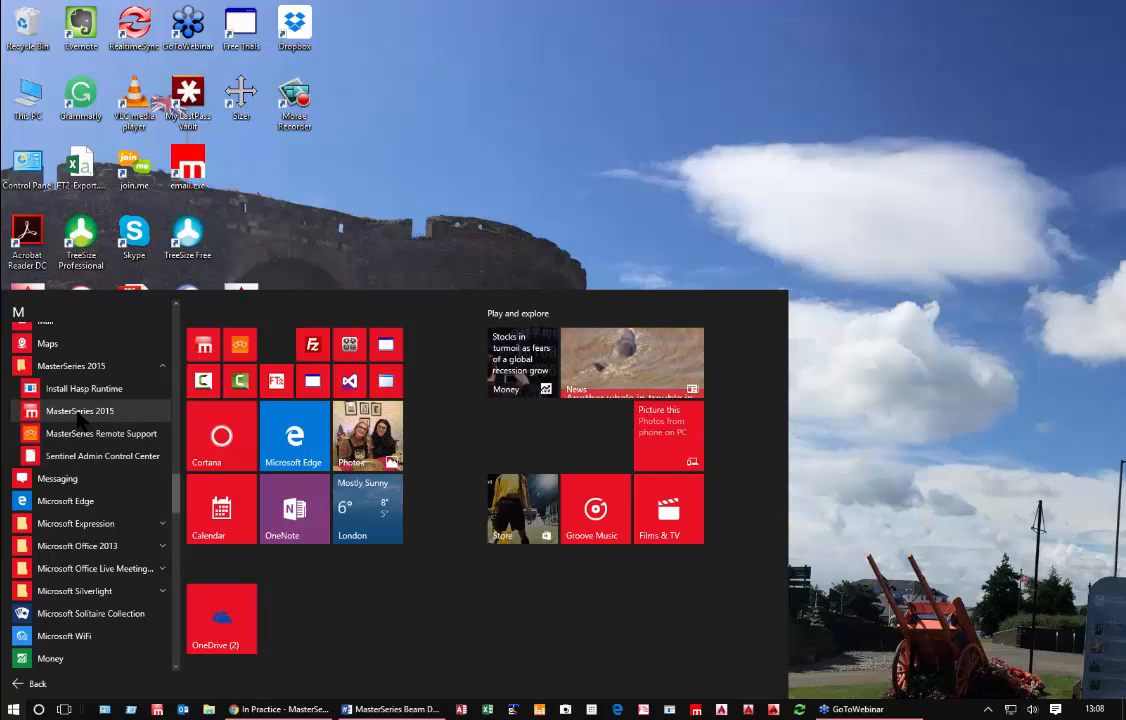
click(78, 412)
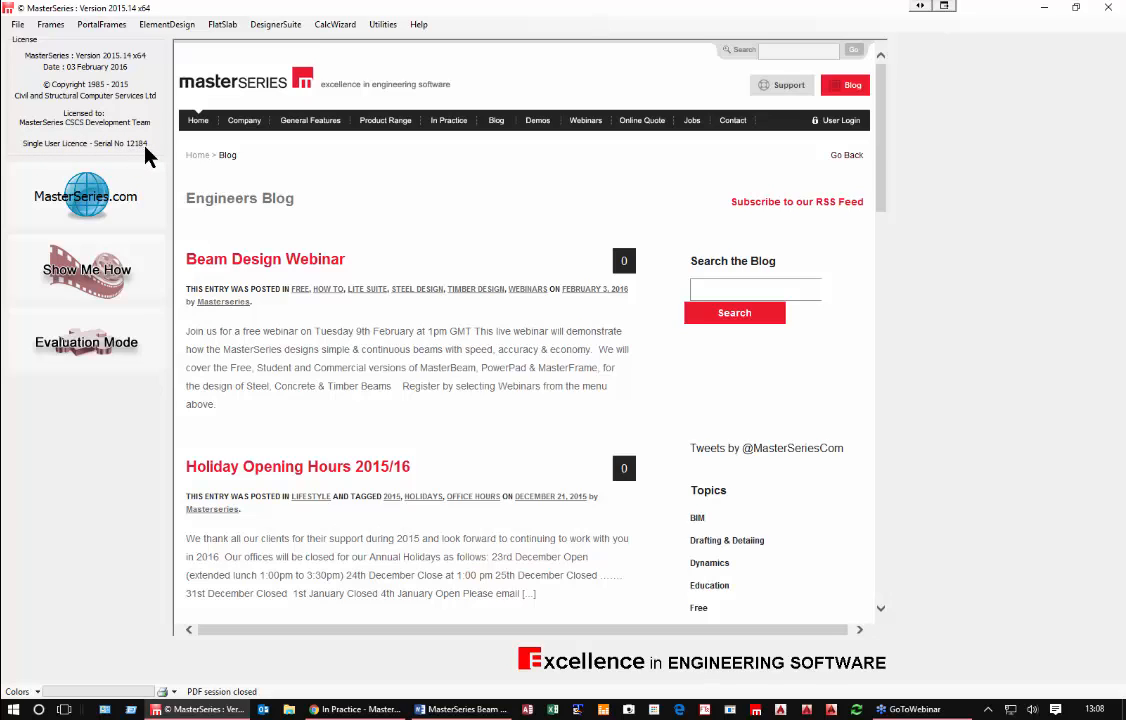
Step: Open the MasterSeries licence details and check the PowerPad Plus, 100 Member Space Frame Analysis and Portal Frame Analysis entries
click(382, 26)
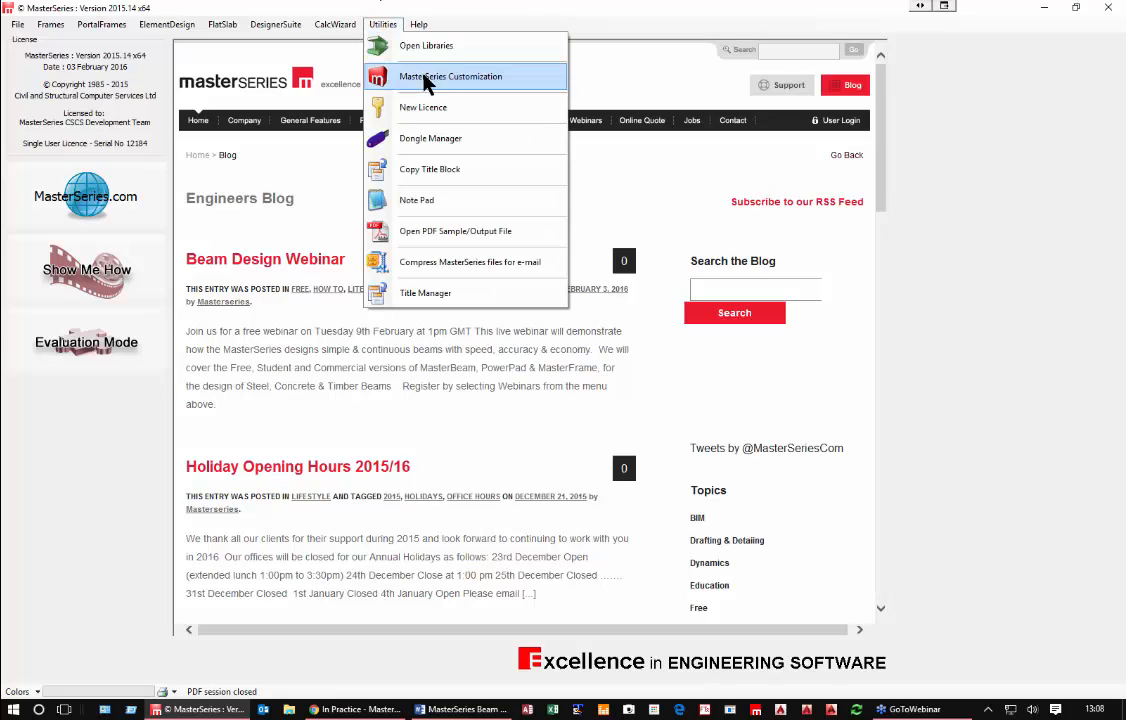
mouse_move(416, 25)
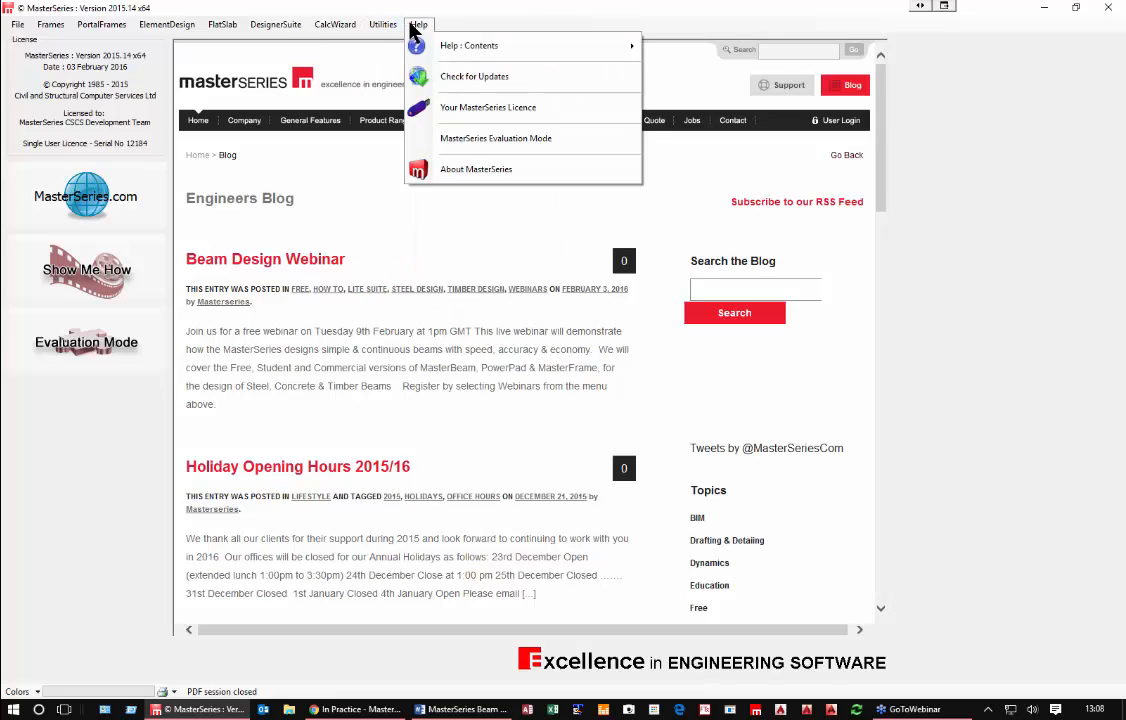
click(480, 107)
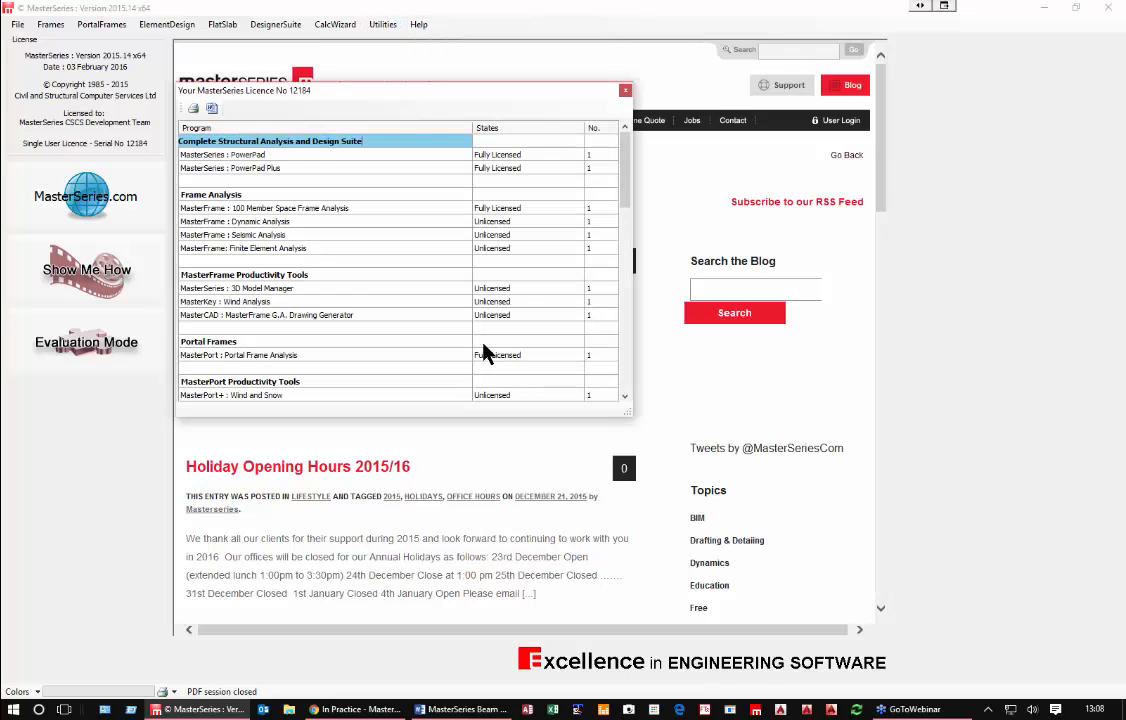
click(257, 169)
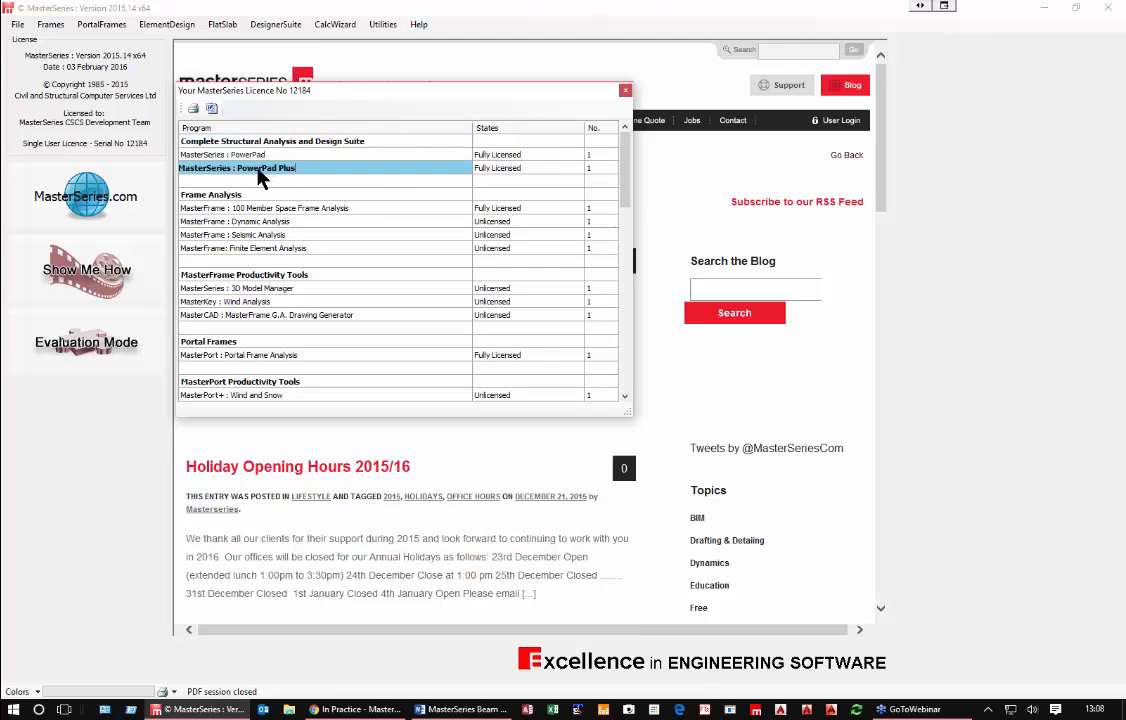
click(263, 210)
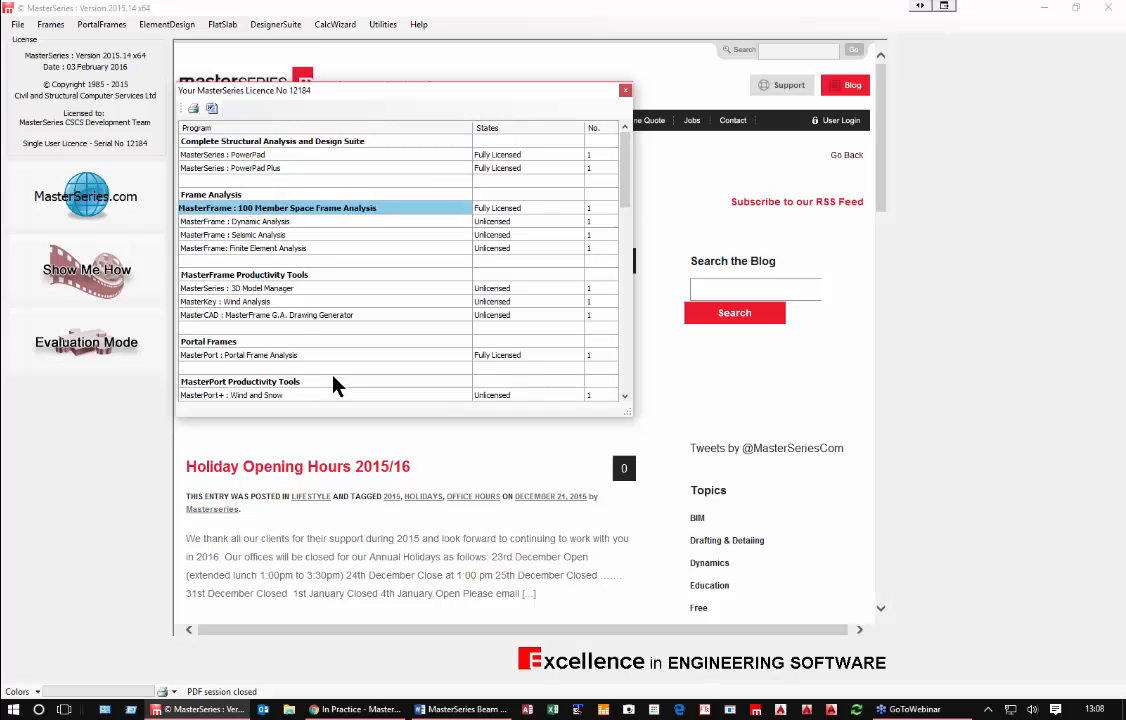
scroll(334, 380, down, 2)
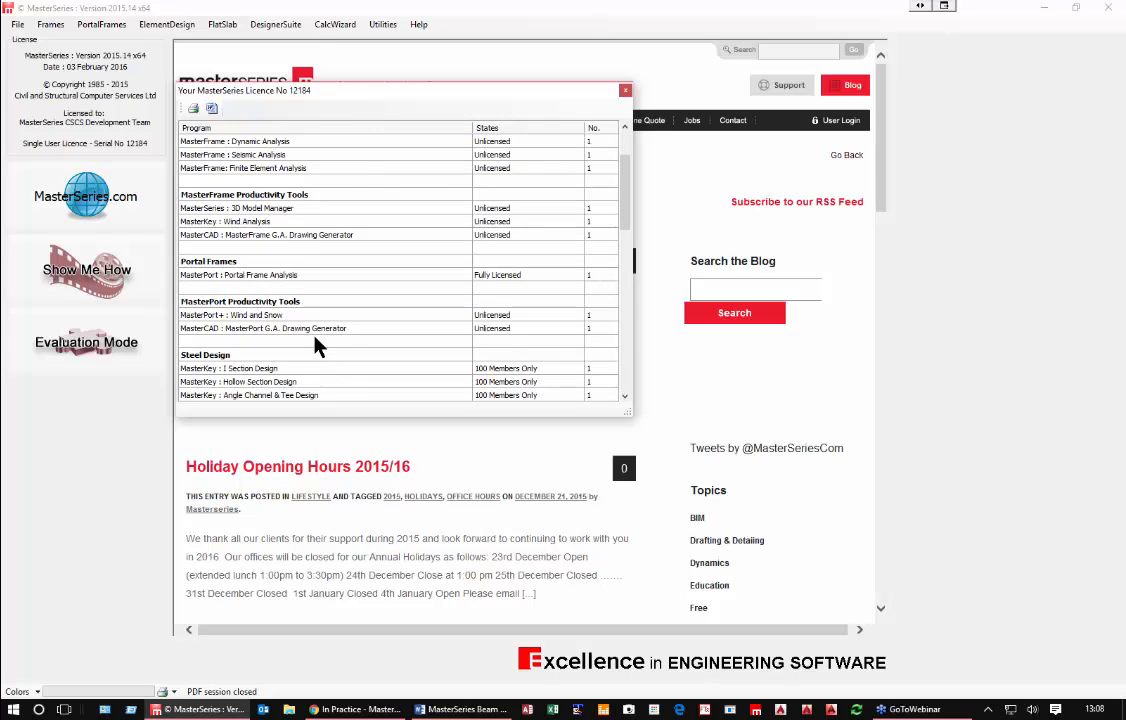
click(290, 275)
Step: Review the steel design, concrete design and Beam Designer Suite entries in the licence list, and close the list
scroll(336, 349, down, 2)
scroll(335, 341, down, 1)
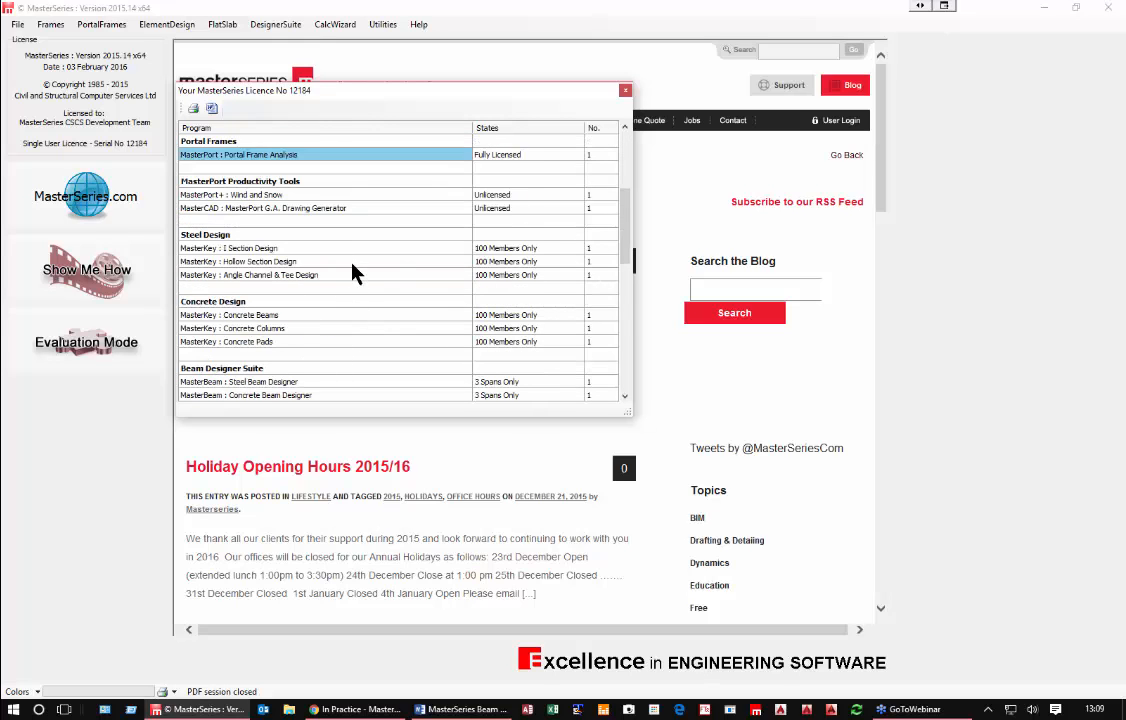
click(354, 261)
click(366, 332)
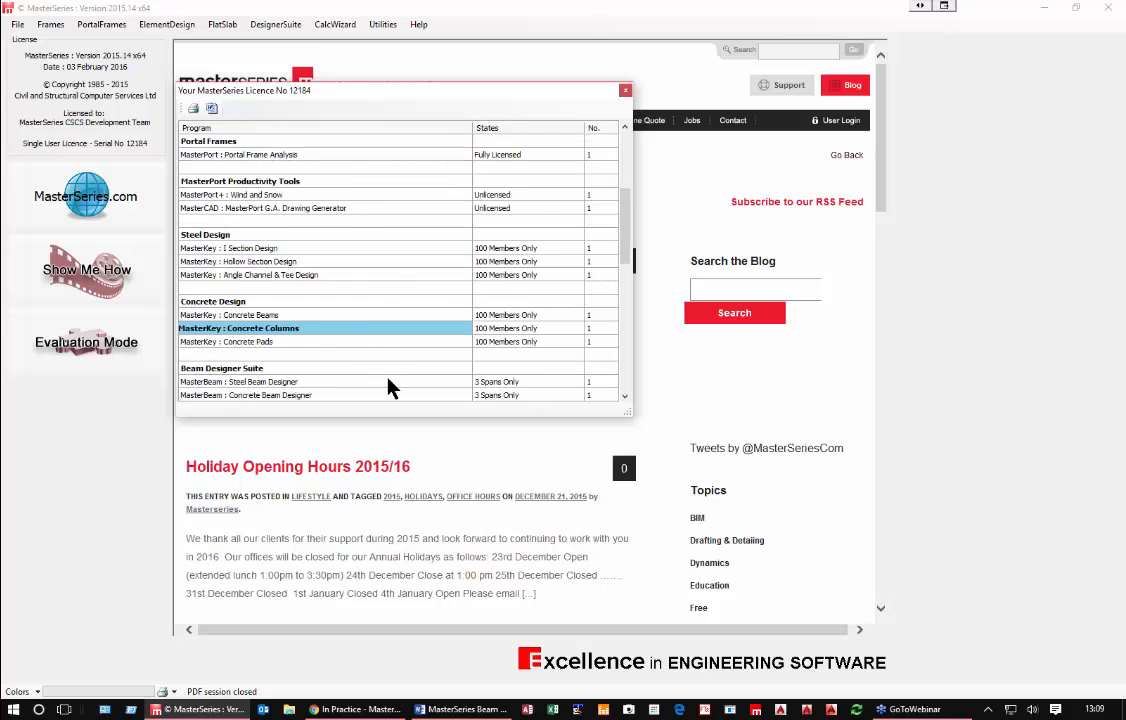
scroll(392, 381, down, 3)
click(350, 262)
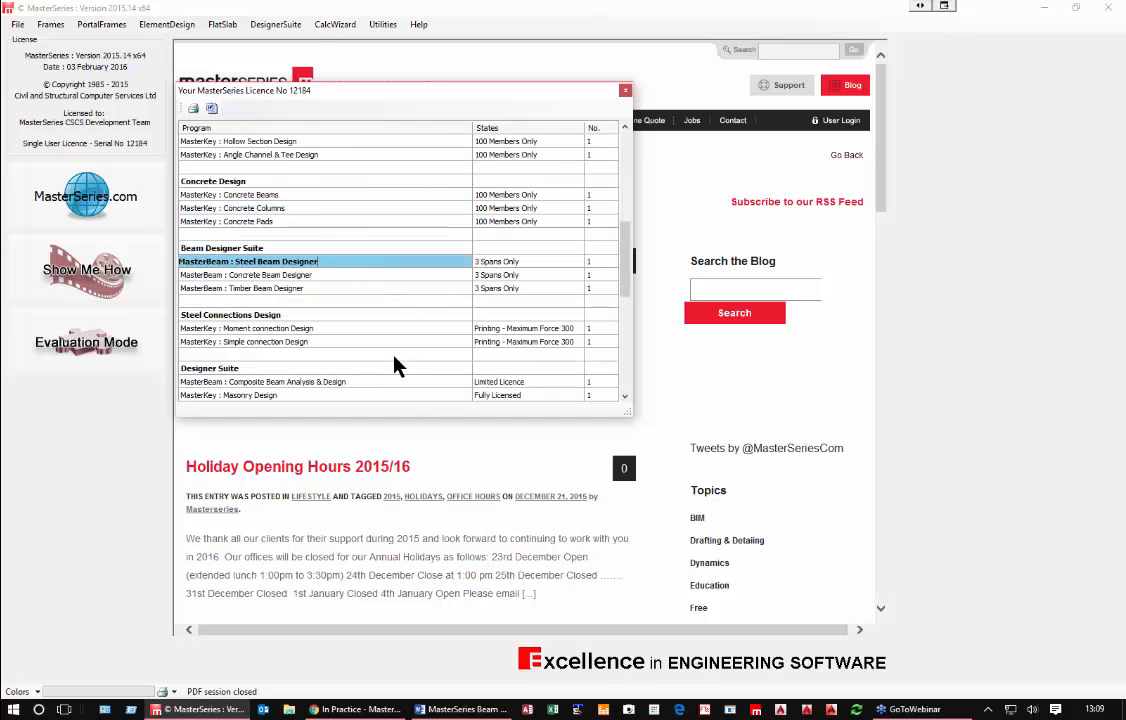
scroll(395, 364, down, 3)
scroll(420, 330, up, 9)
scroll(424, 325, up, 2)
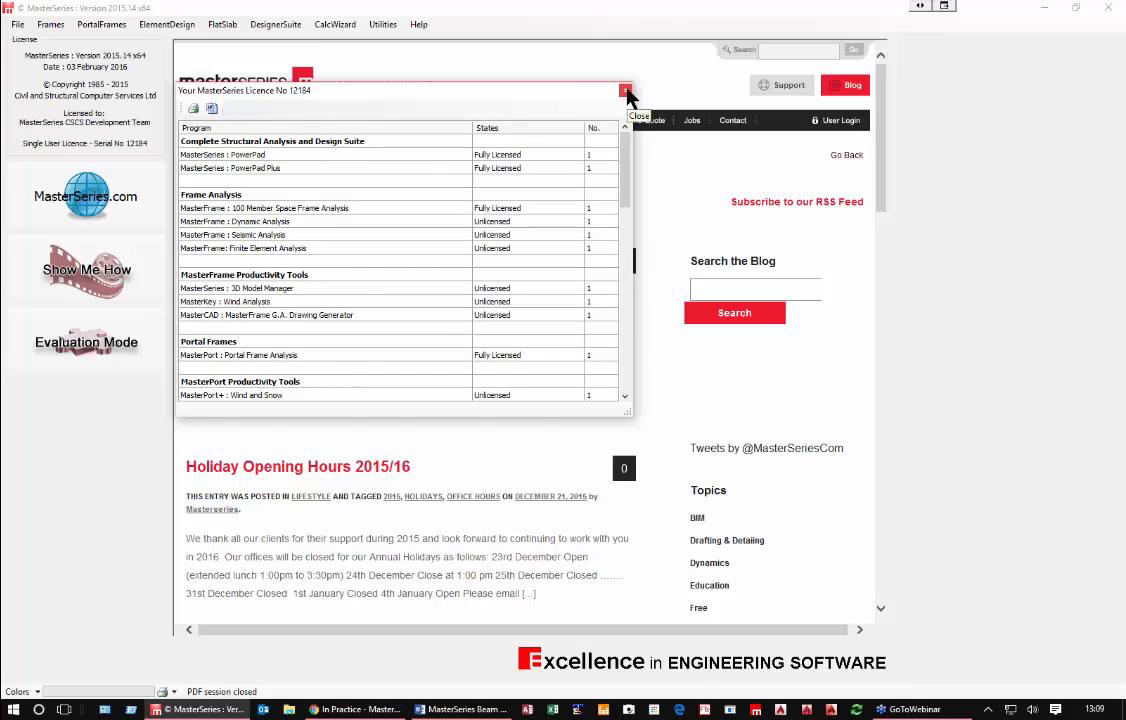
click(625, 92)
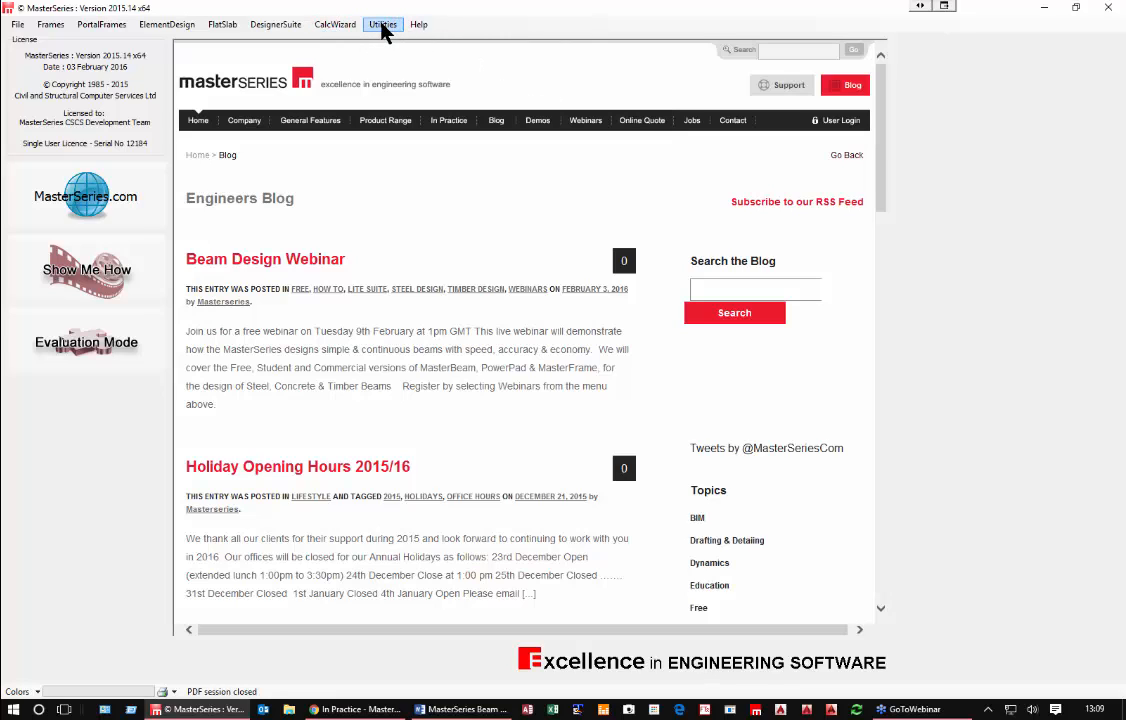
Step: Open the MasterBeam Steel Beam Designer and preview the saved beam files 2erwer1, 2erwer2 and 2erwer
click(275, 26)
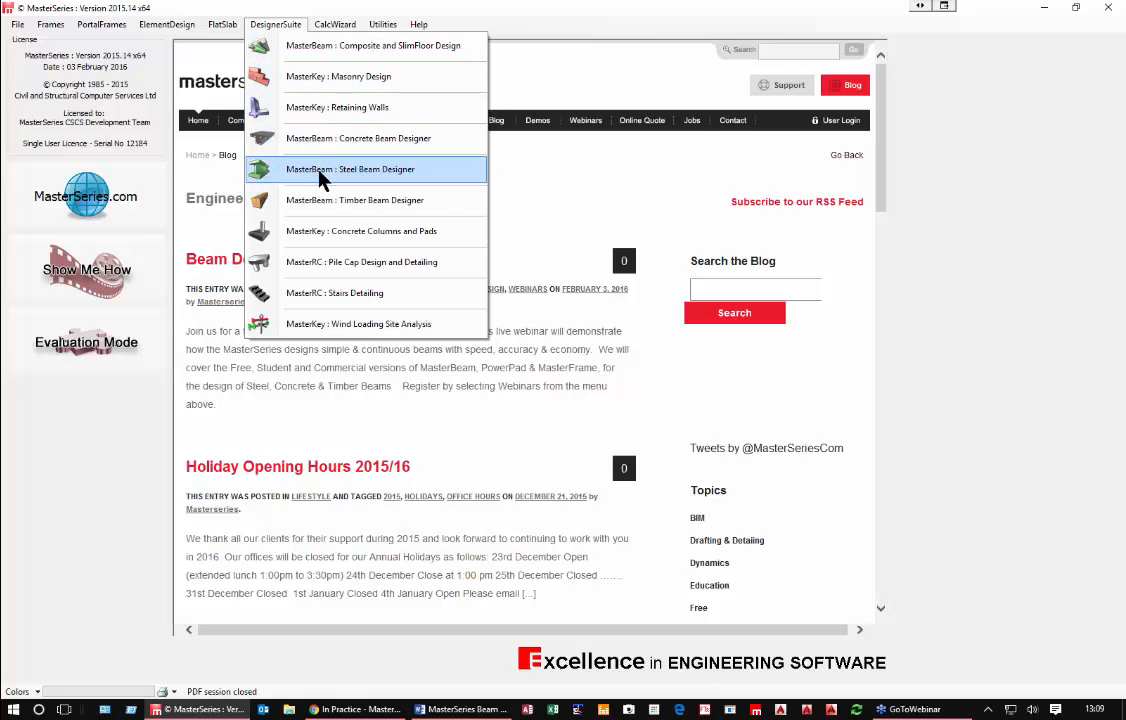
click(321, 178)
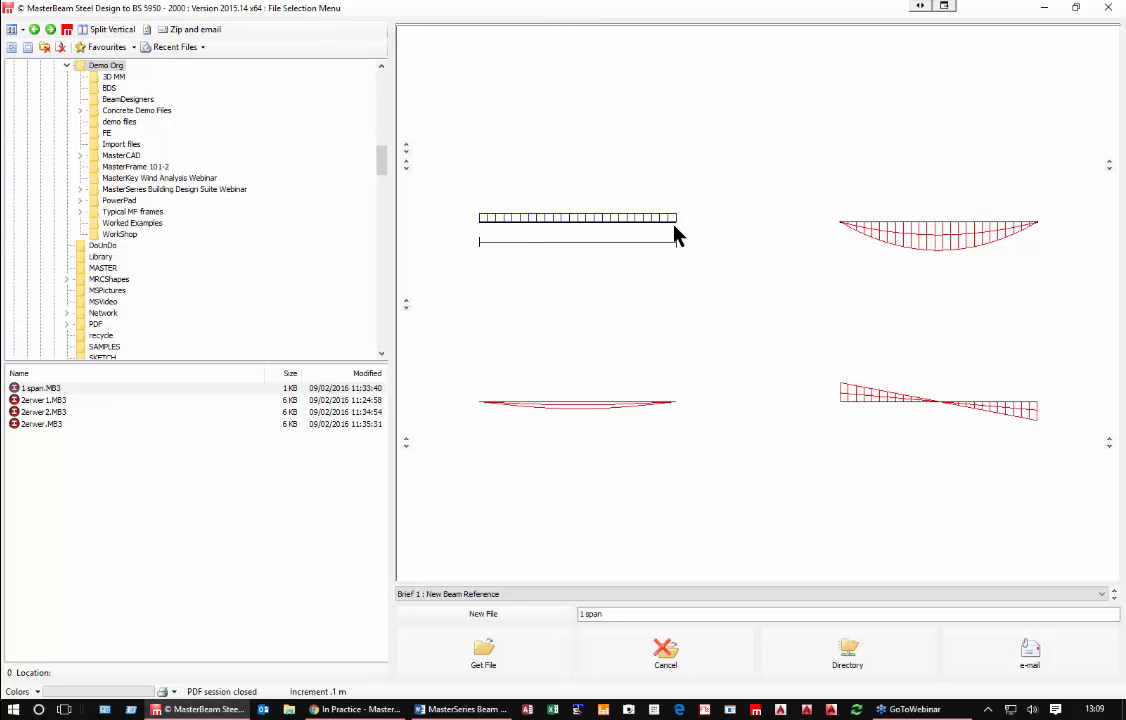
click(32, 400)
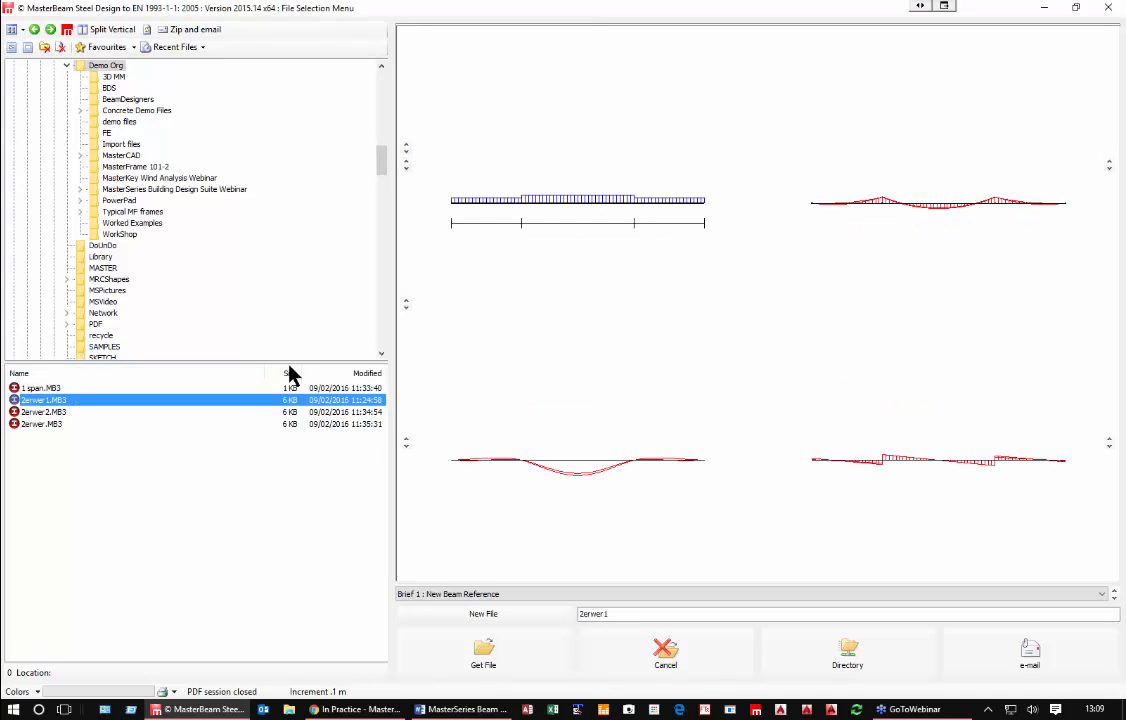
click(40, 412)
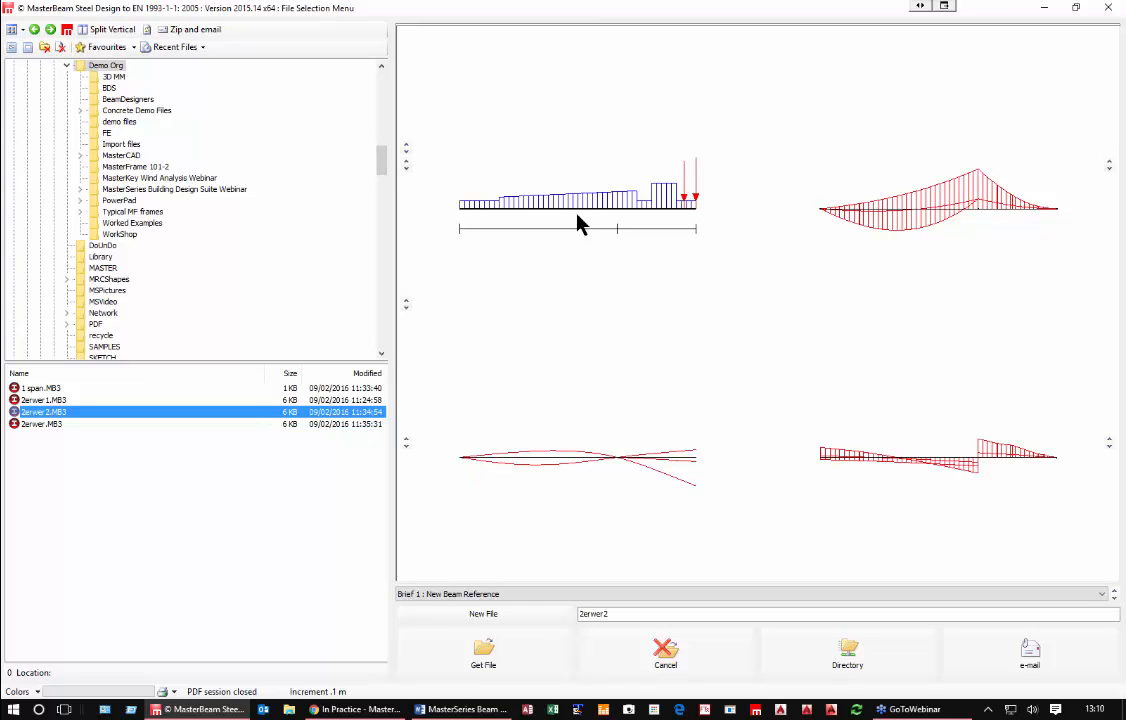
click(50, 424)
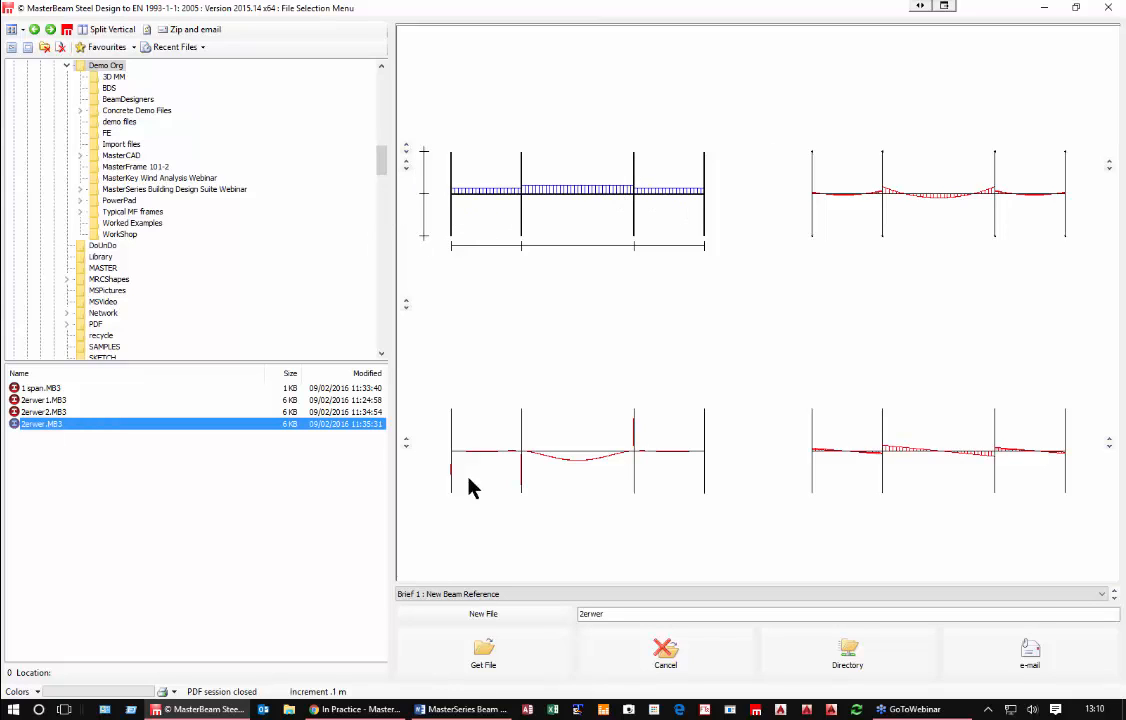
Step: Create a new steel beam file named Demo 1 in the Demo Org folder and dismiss the error message
click(480, 622)
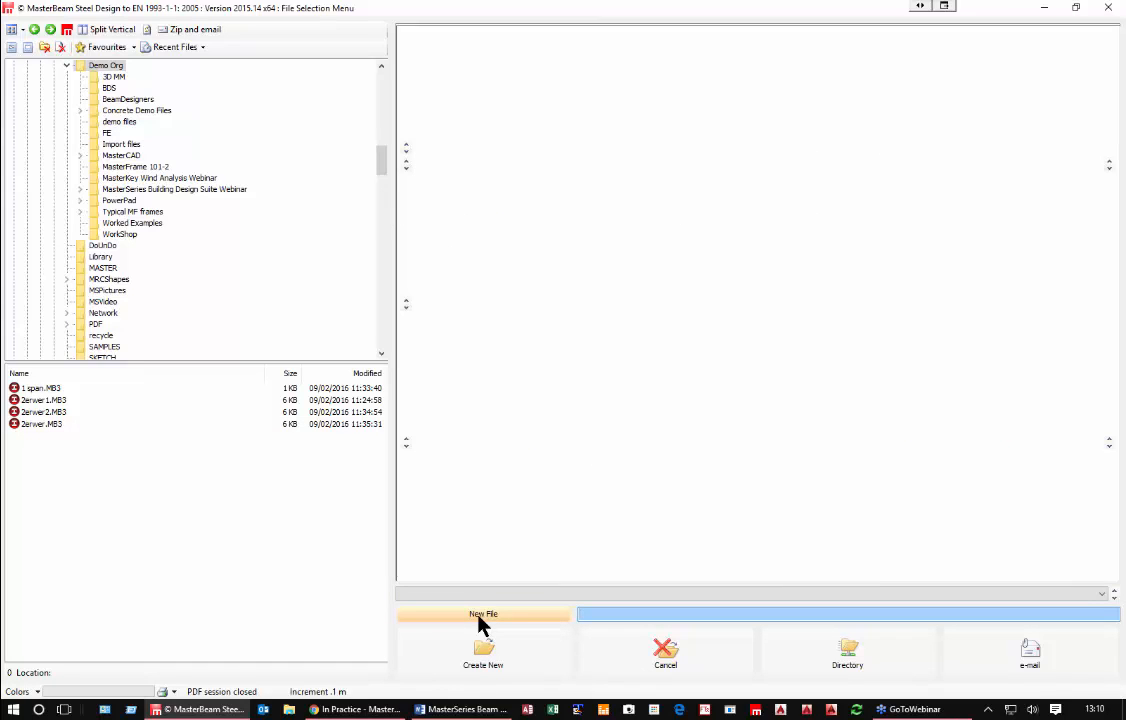
text(Demo 1)
click(483, 660)
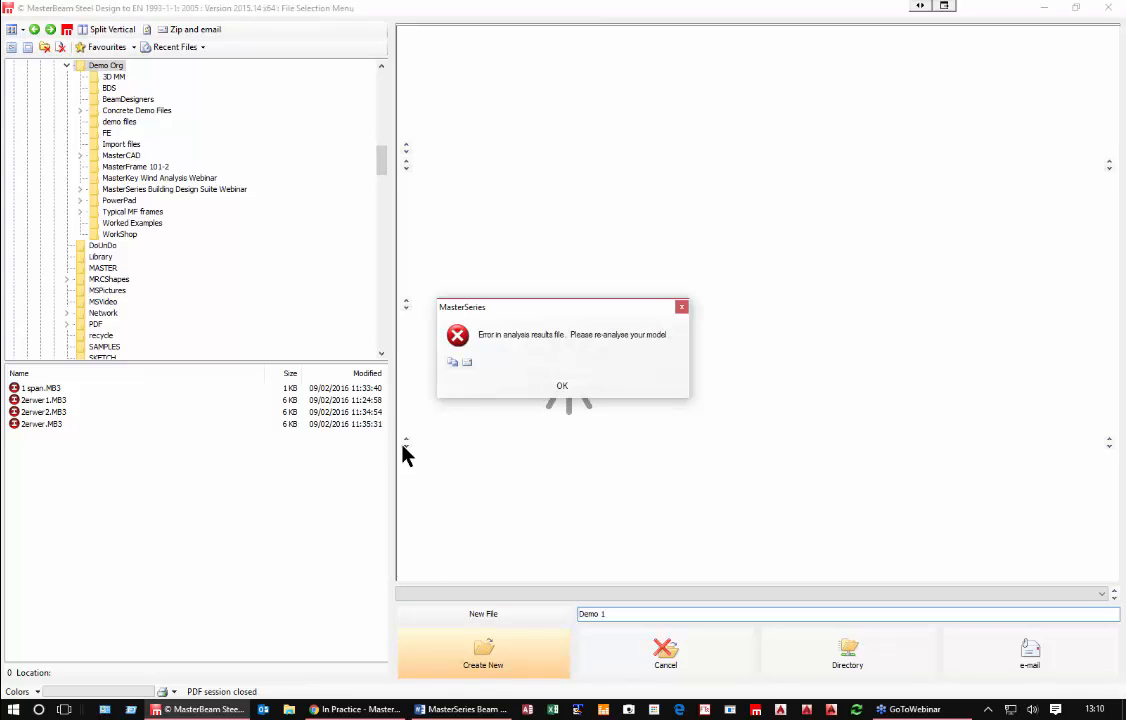
click(563, 389)
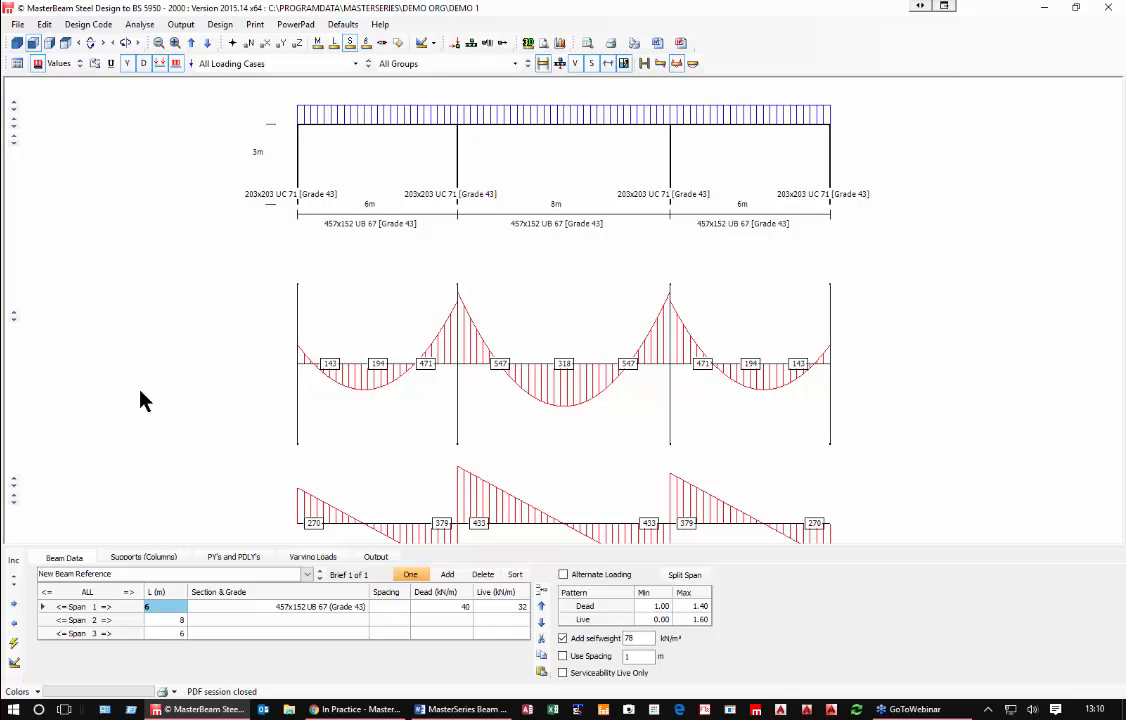
Step: Change the steel grade of the Span 1 beam section to S 355
click(334, 605)
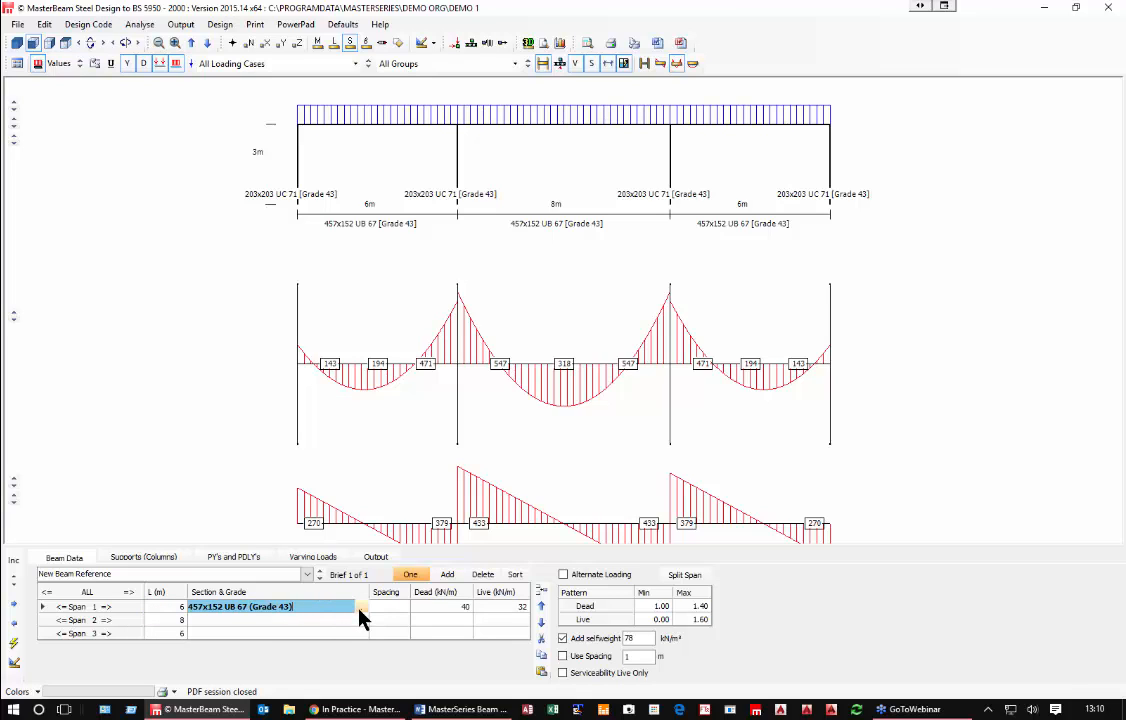
click(361, 609)
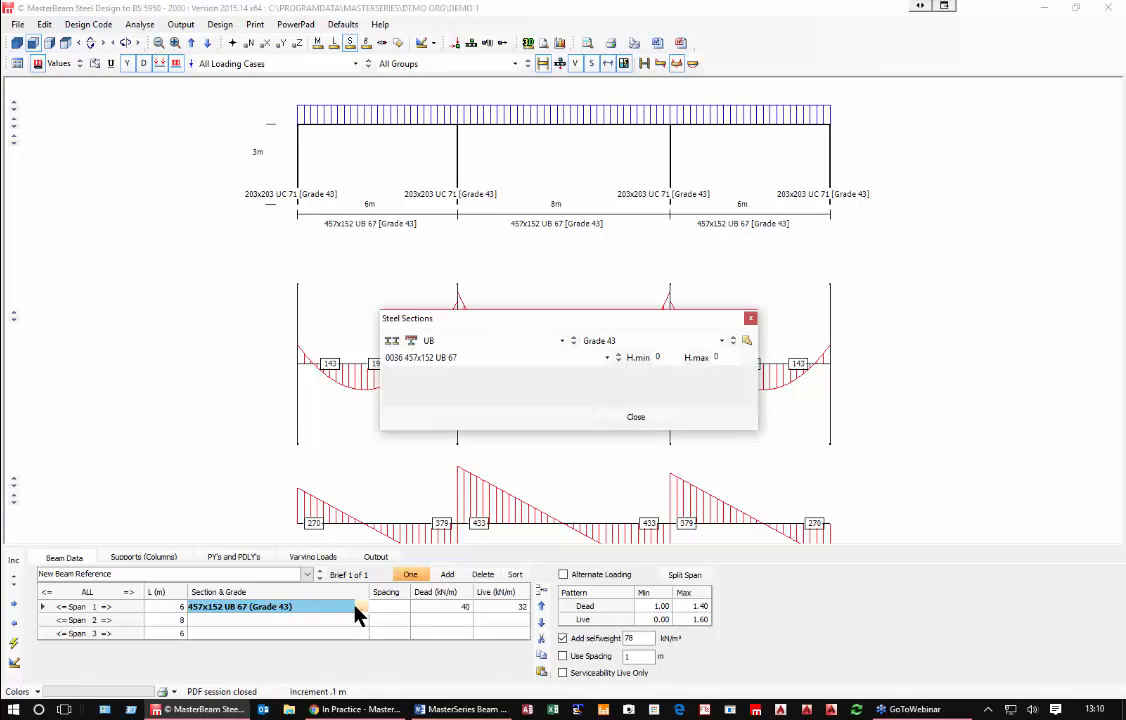
click(655, 344)
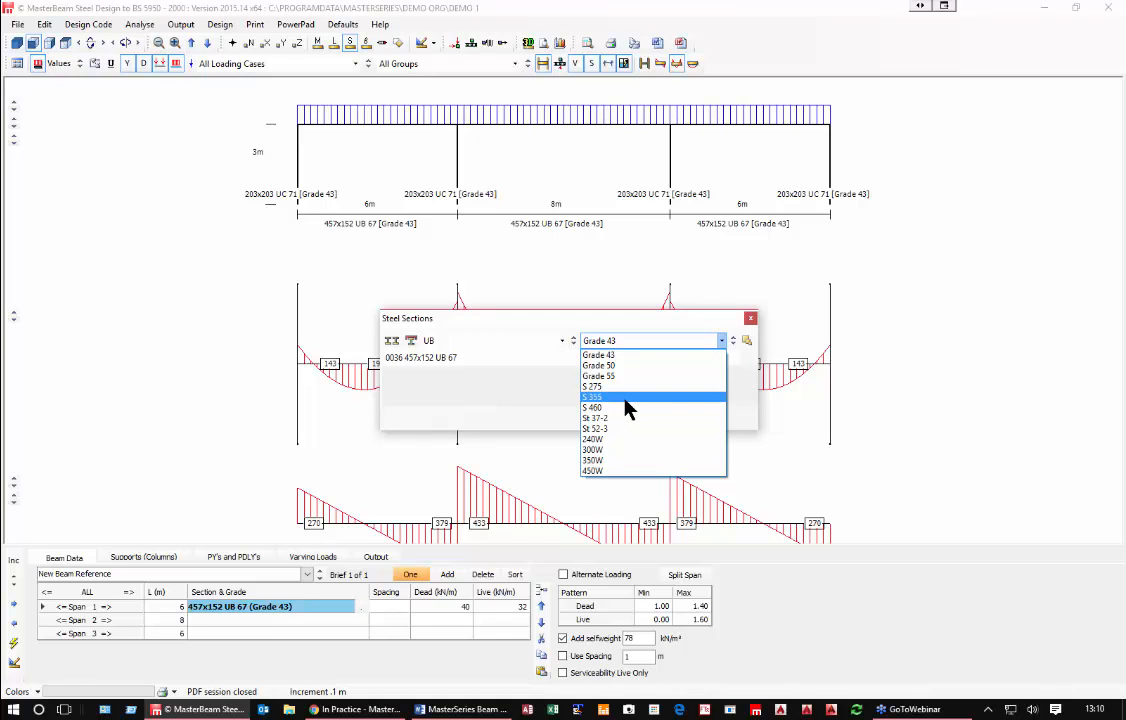
click(627, 398)
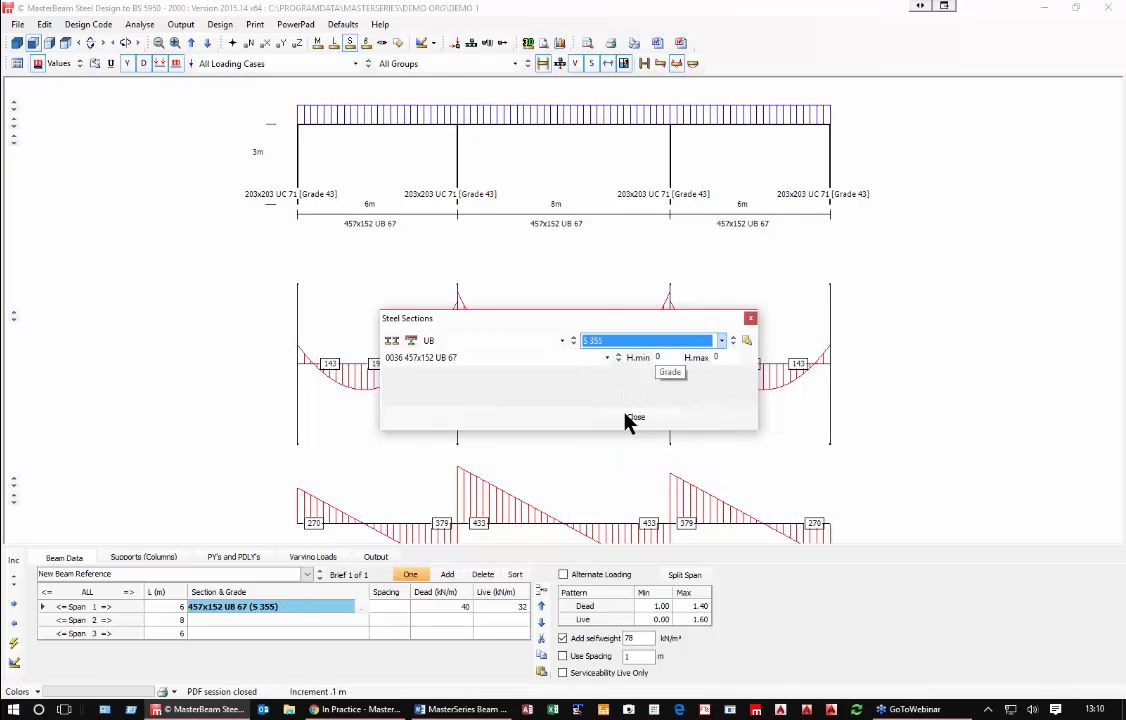
click(636, 419)
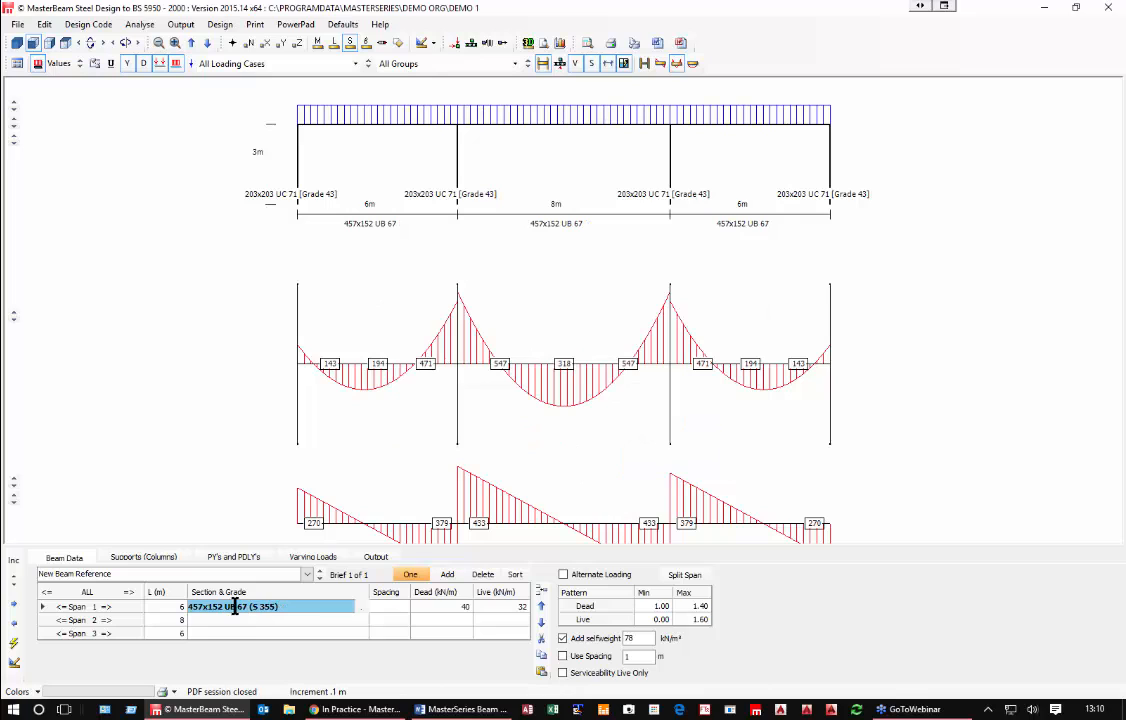
Step: Remove the upper columns from the supports and set the column height below Support 1 to 0 m
click(132, 557)
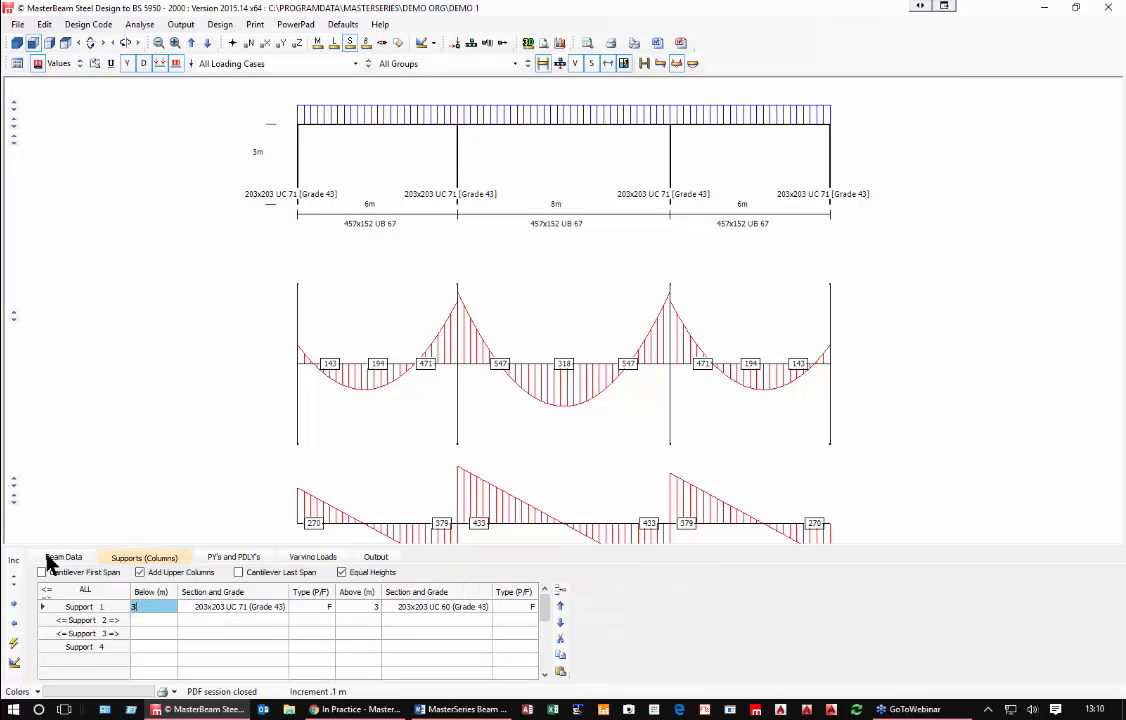
click(141, 573)
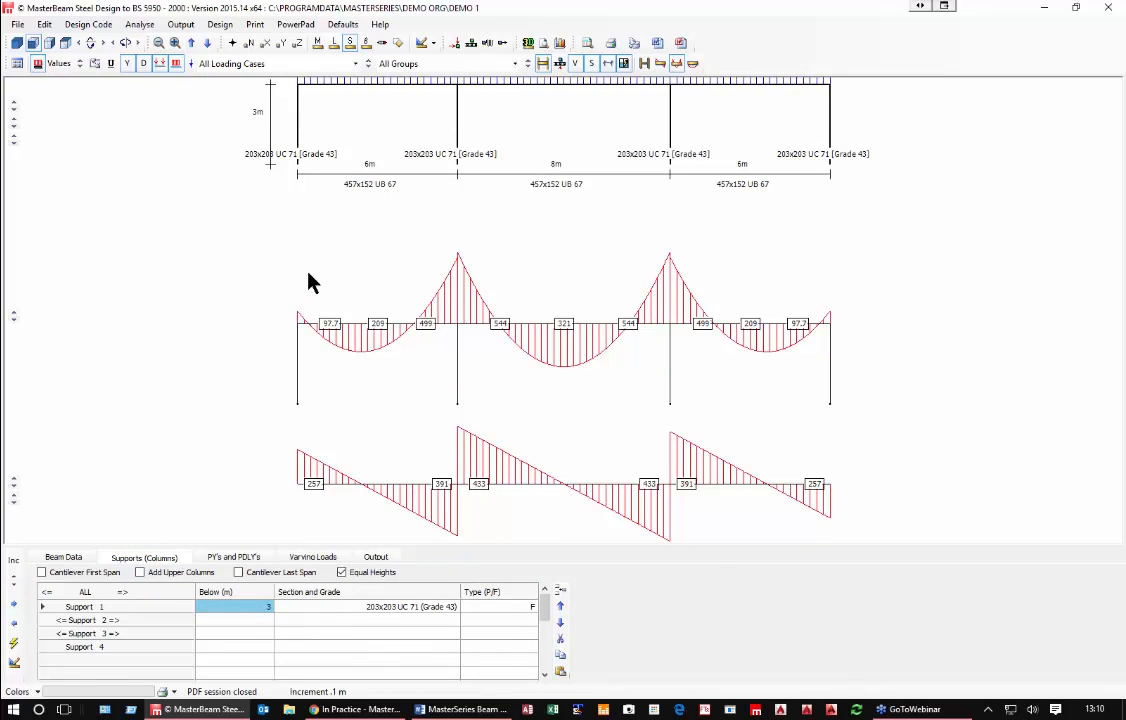
text(0)
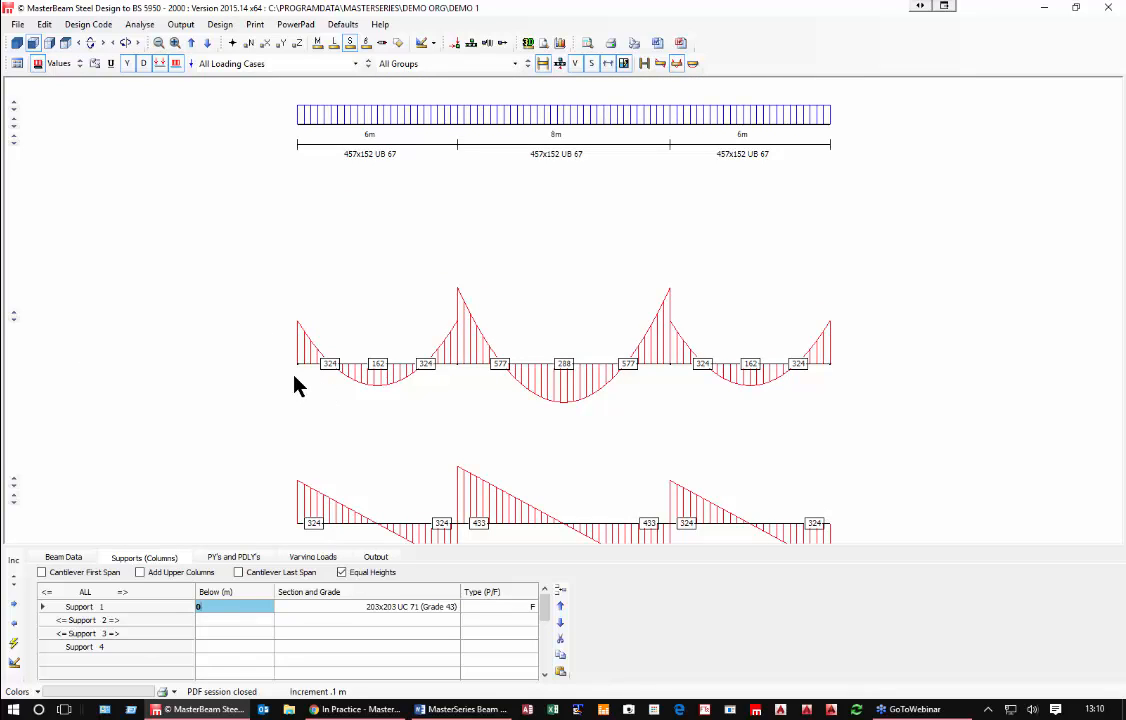
Step: Change the steel grade of the Support 1 column section to S 355
click(434, 609)
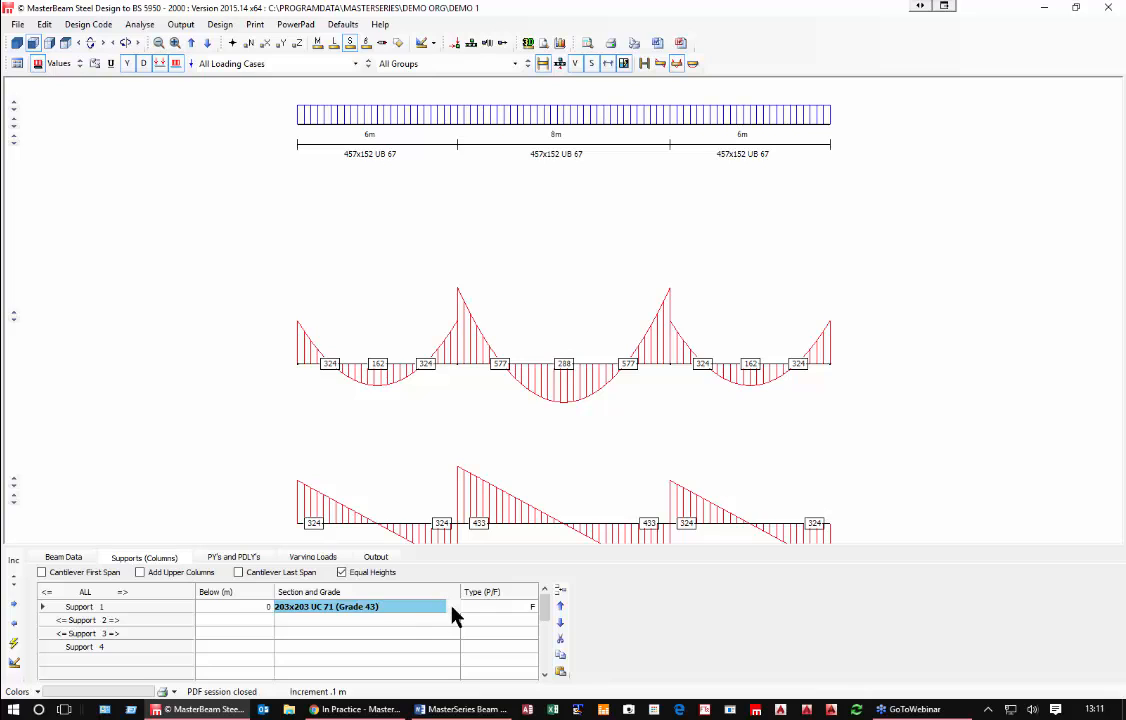
click(452, 612)
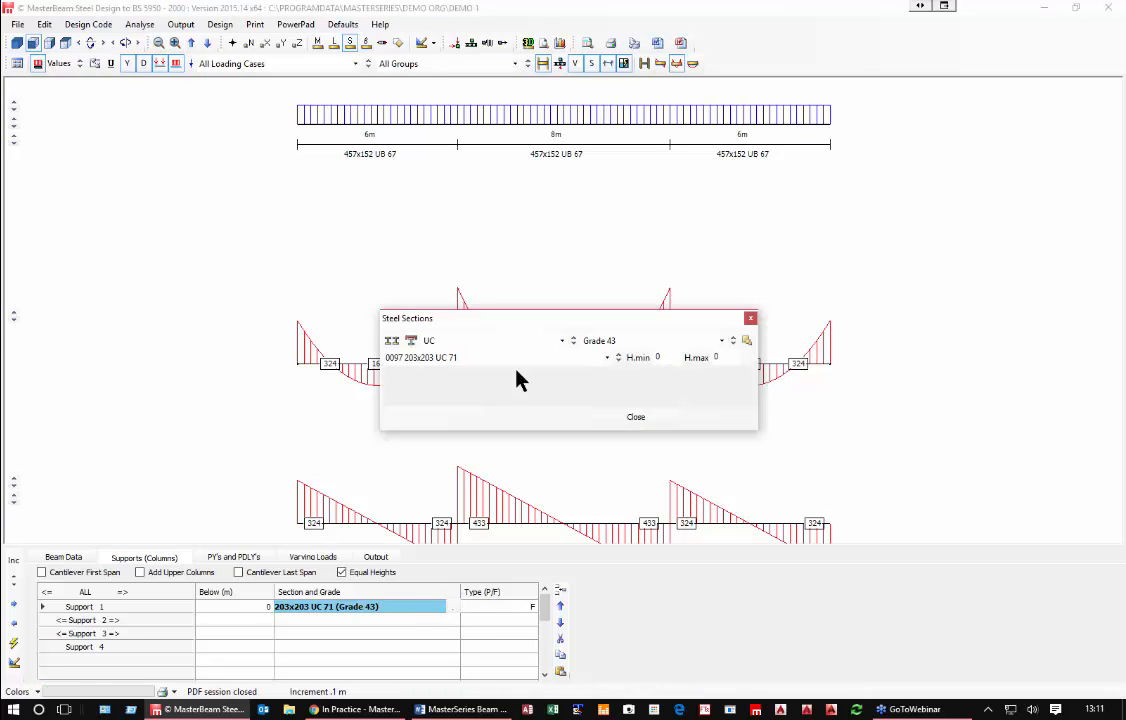
click(617, 345)
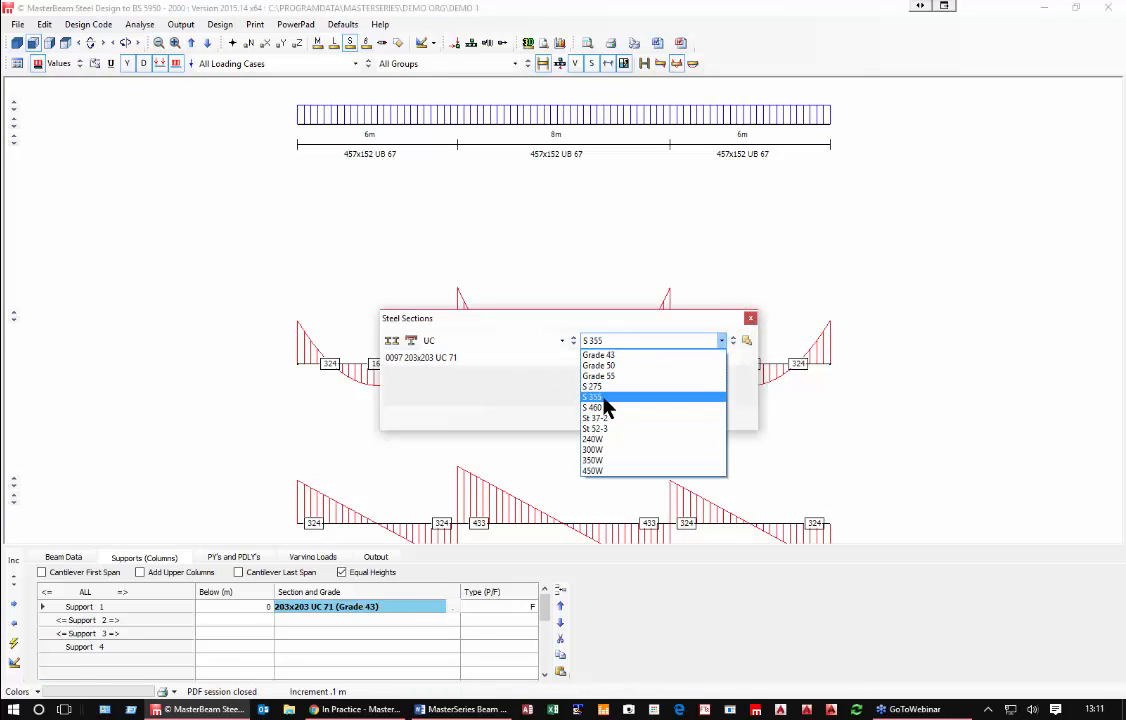
click(607, 399)
click(631, 422)
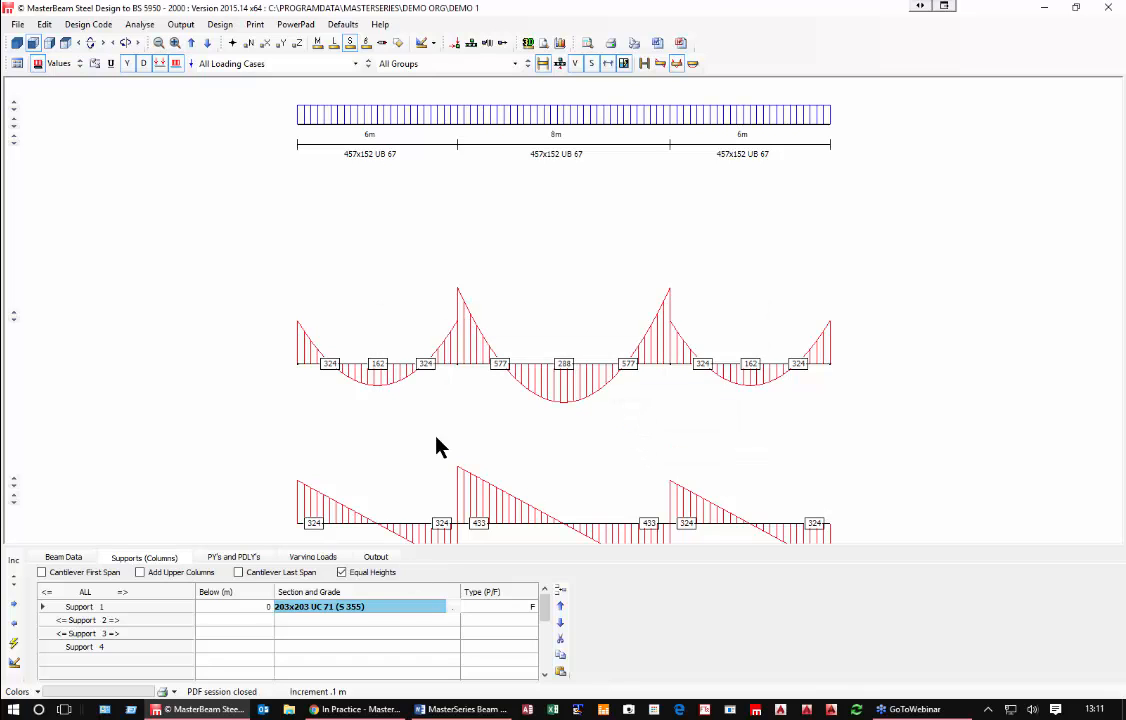
Step: Set the Support 1 type to pinned (P) and arrange the loading, moment, shear and deflection diagrams in a two-column view
click(503, 607)
text(P)
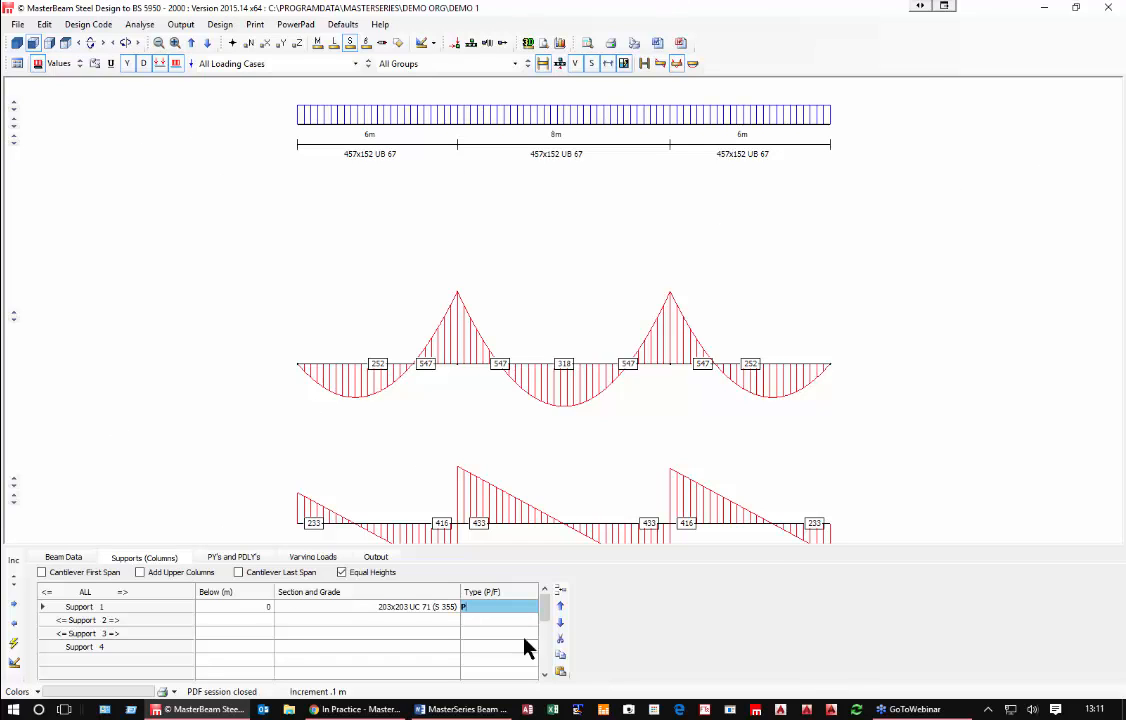
click(15, 63)
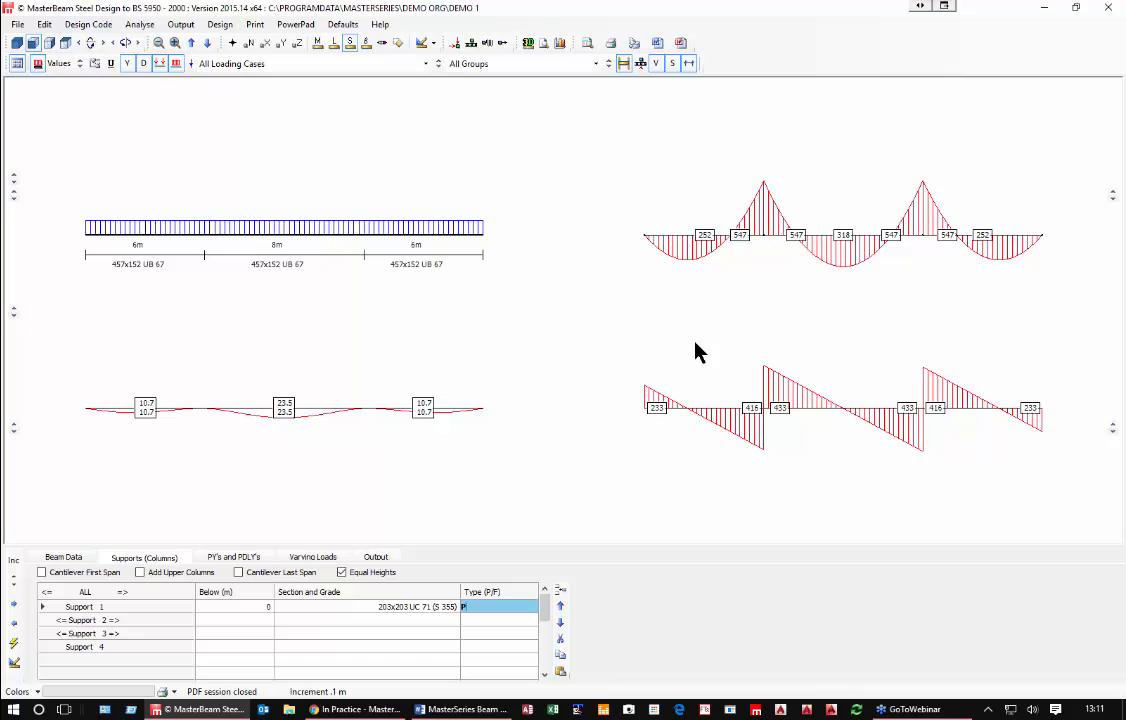
Step: Store the current beam data as the default for new beams, and close the Demo 1 file with its changes saved
click(343, 24)
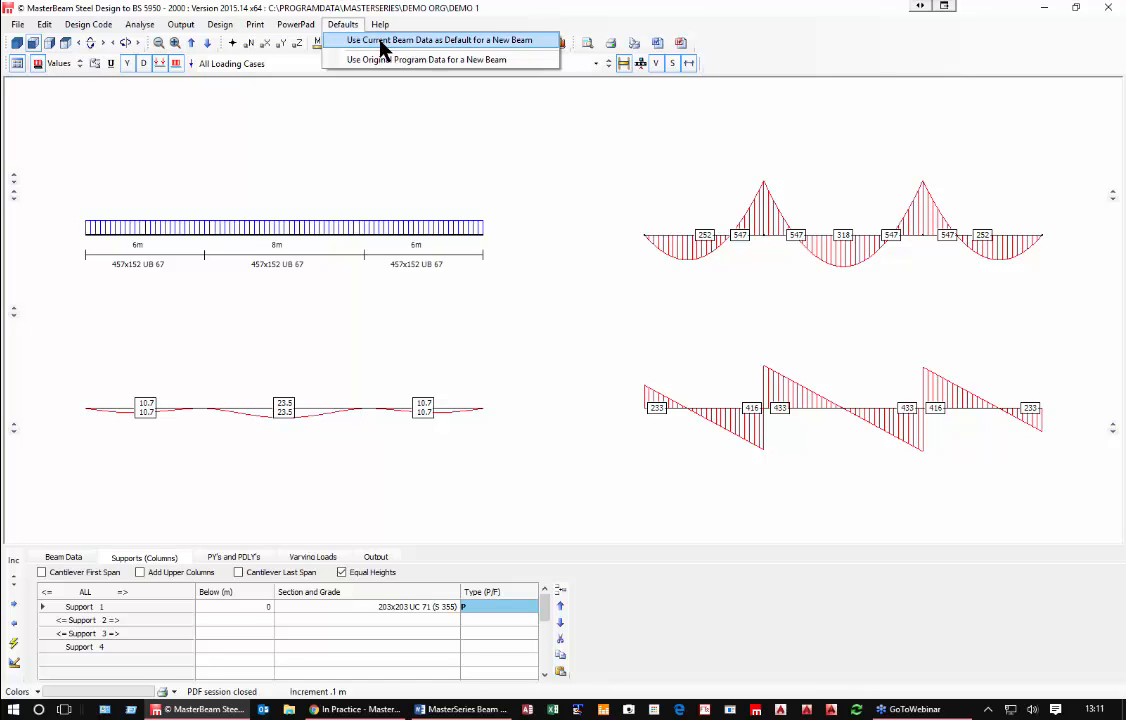
click(381, 44)
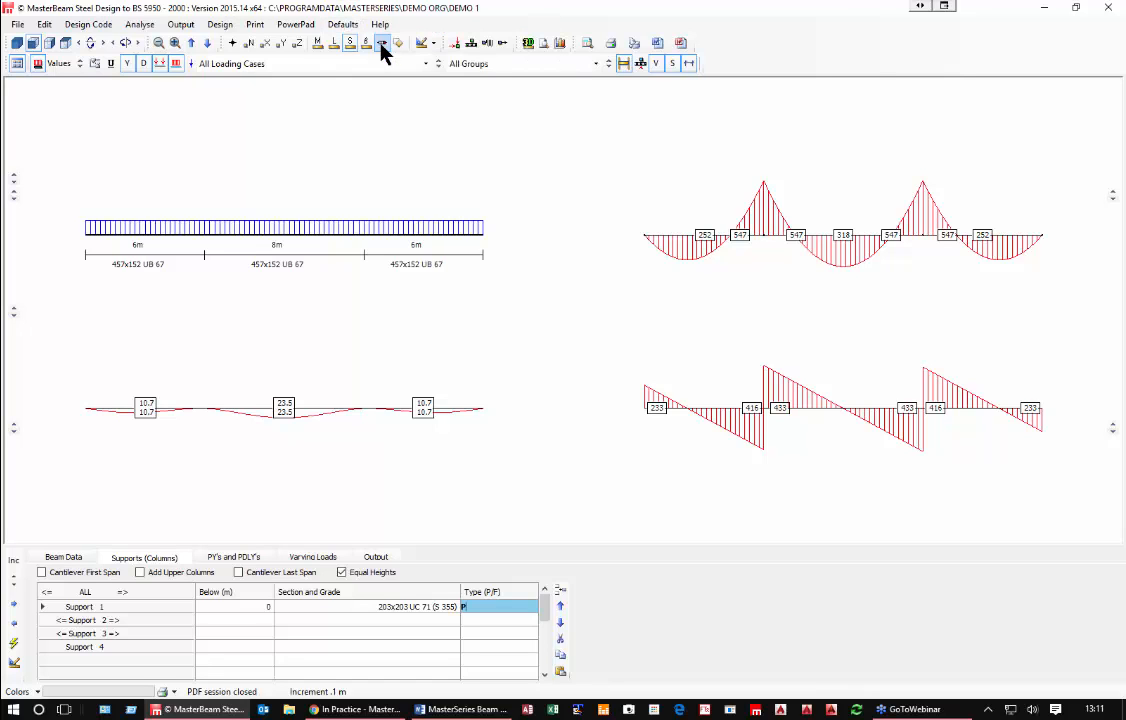
click(1110, 14)
click(533, 384)
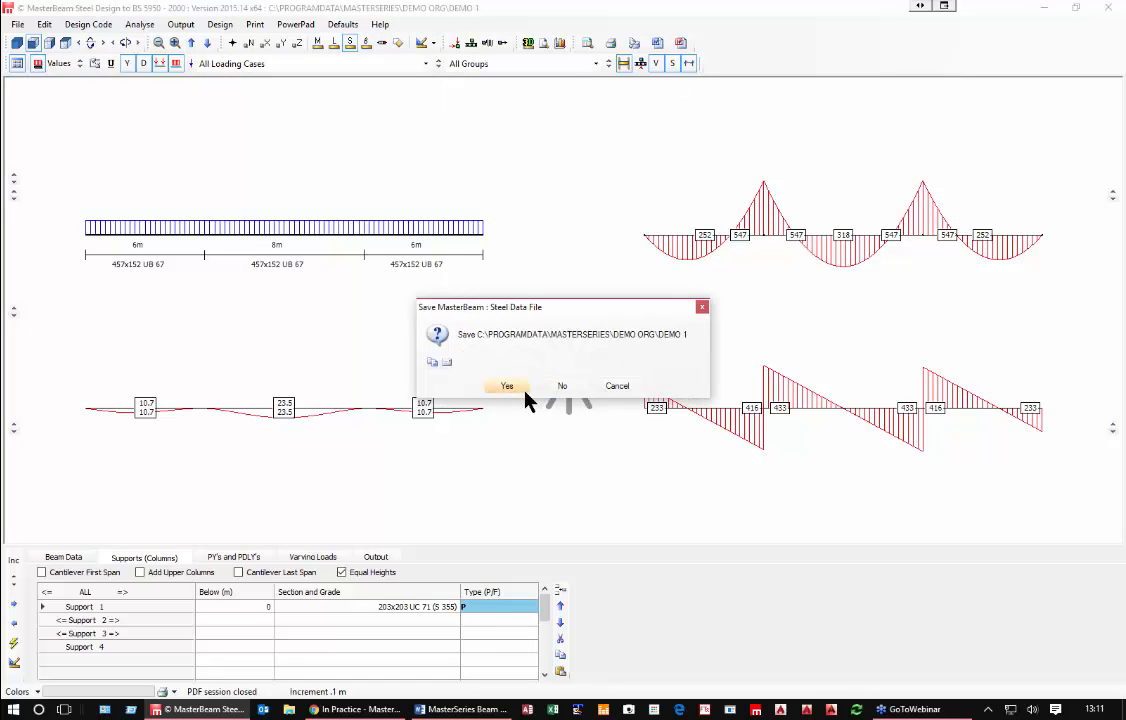
click(515, 388)
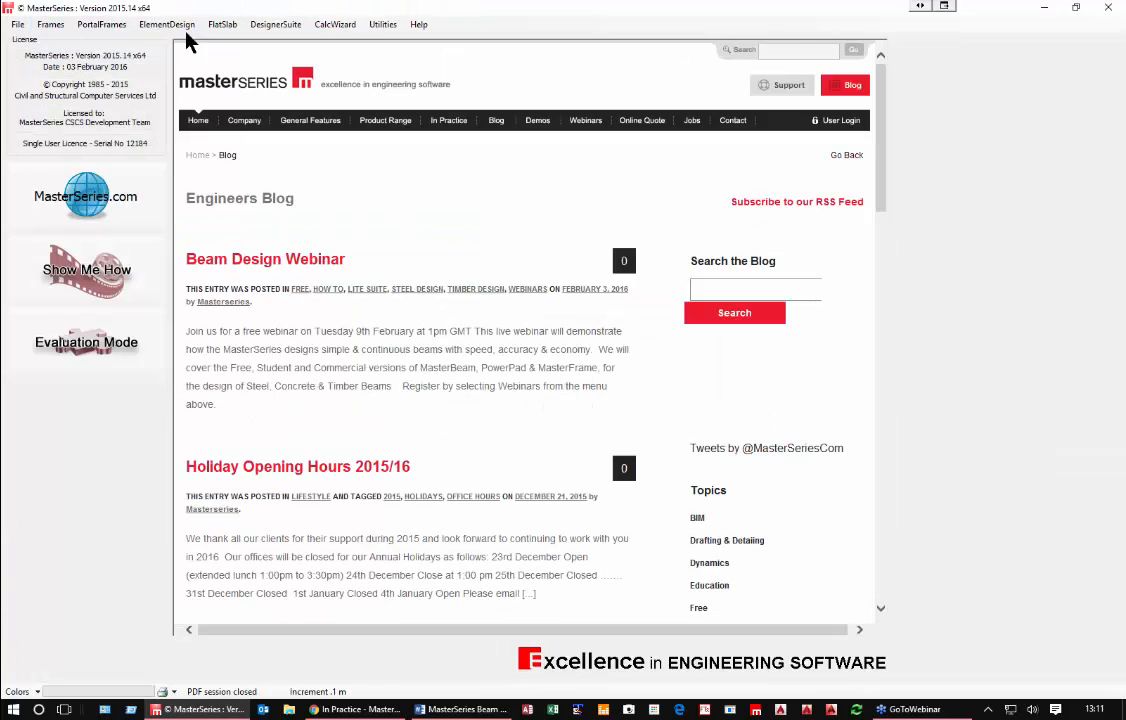
Step: Create a new steel beam file named Demo 2 in the Demo Org folder using the Steel Beam Designer
click(287, 26)
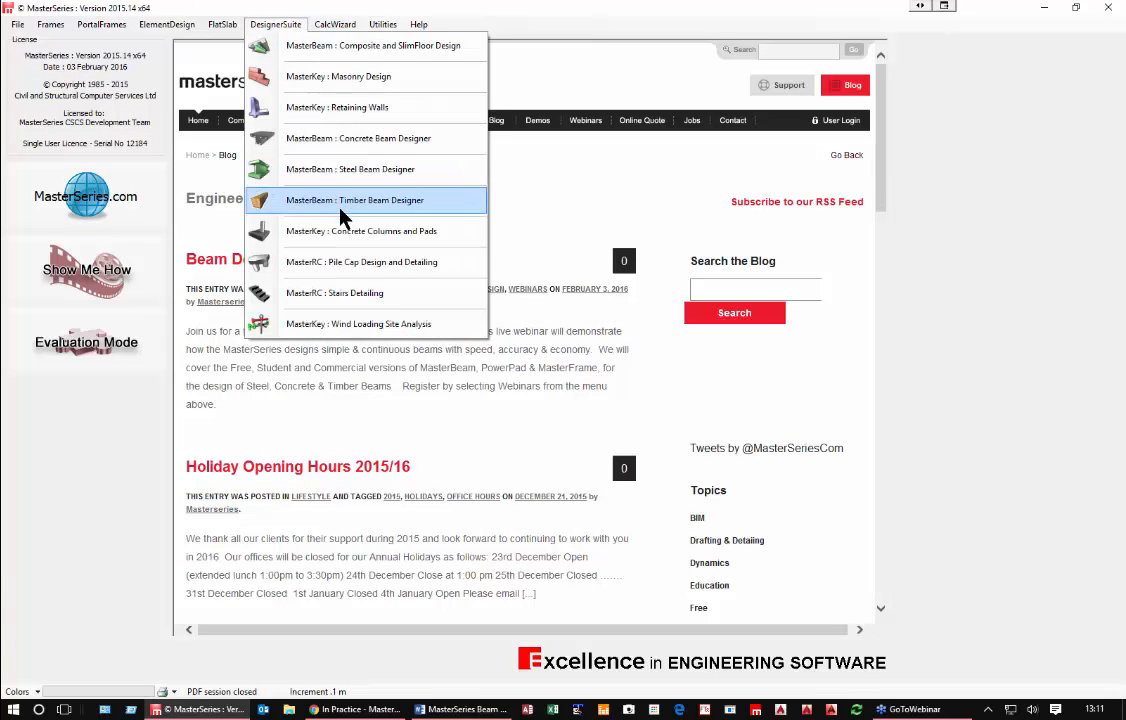
click(365, 176)
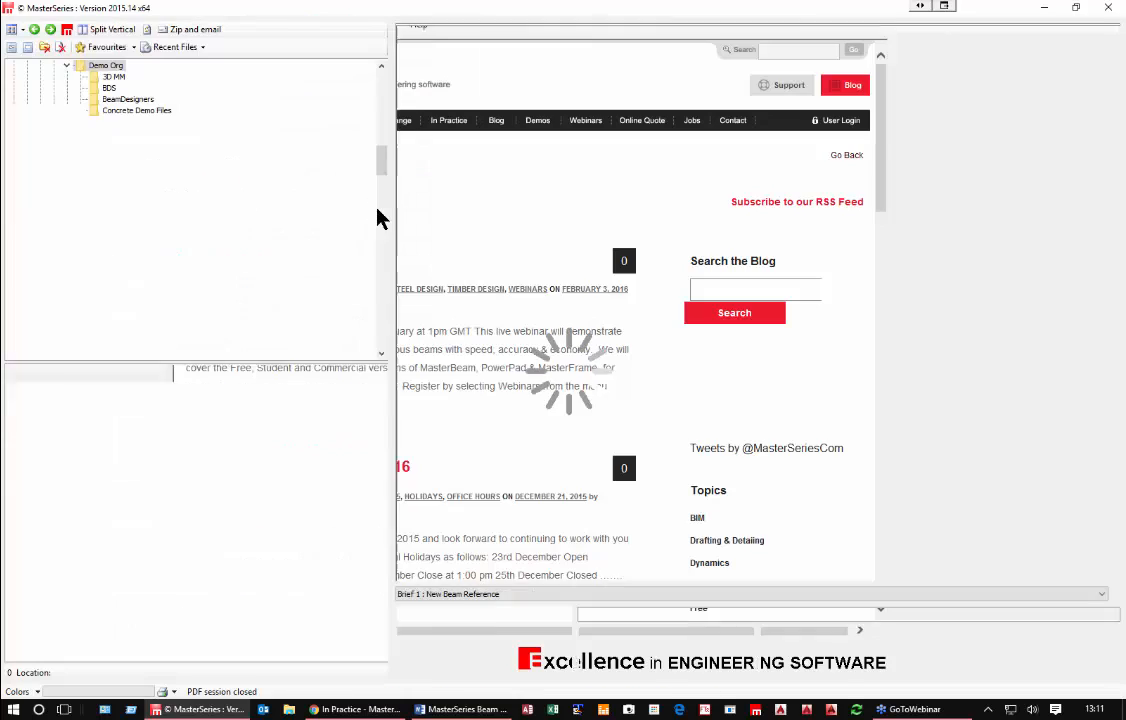
click(448, 617)
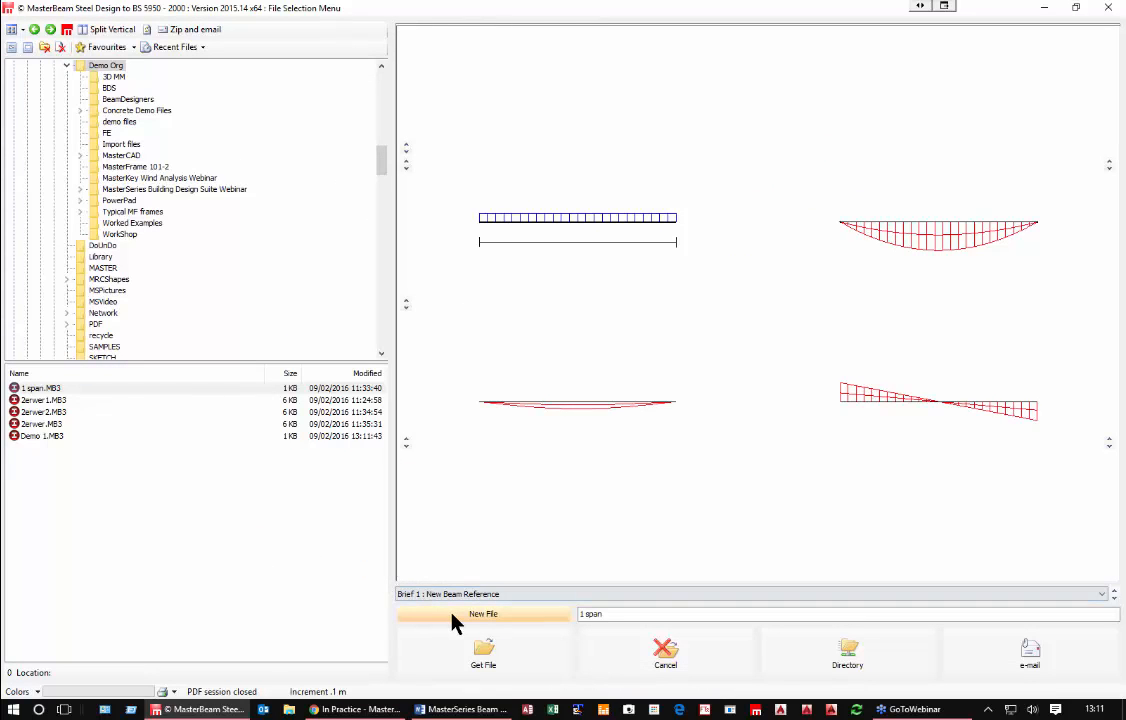
text(De)
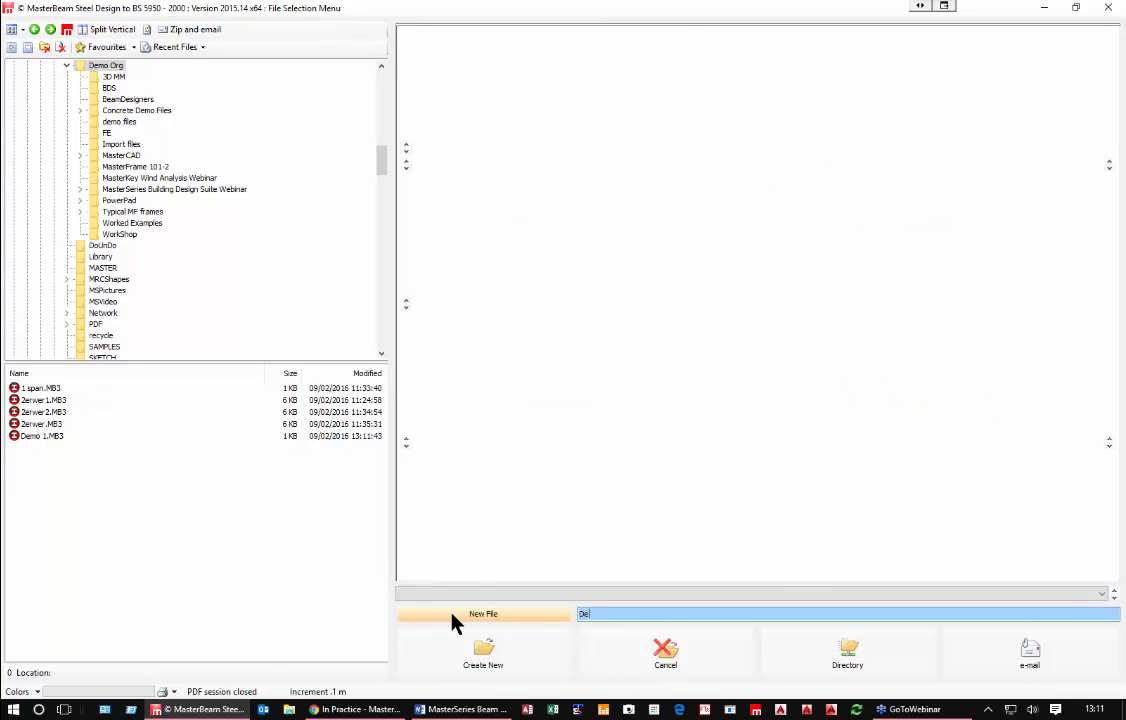
text(mo 2)
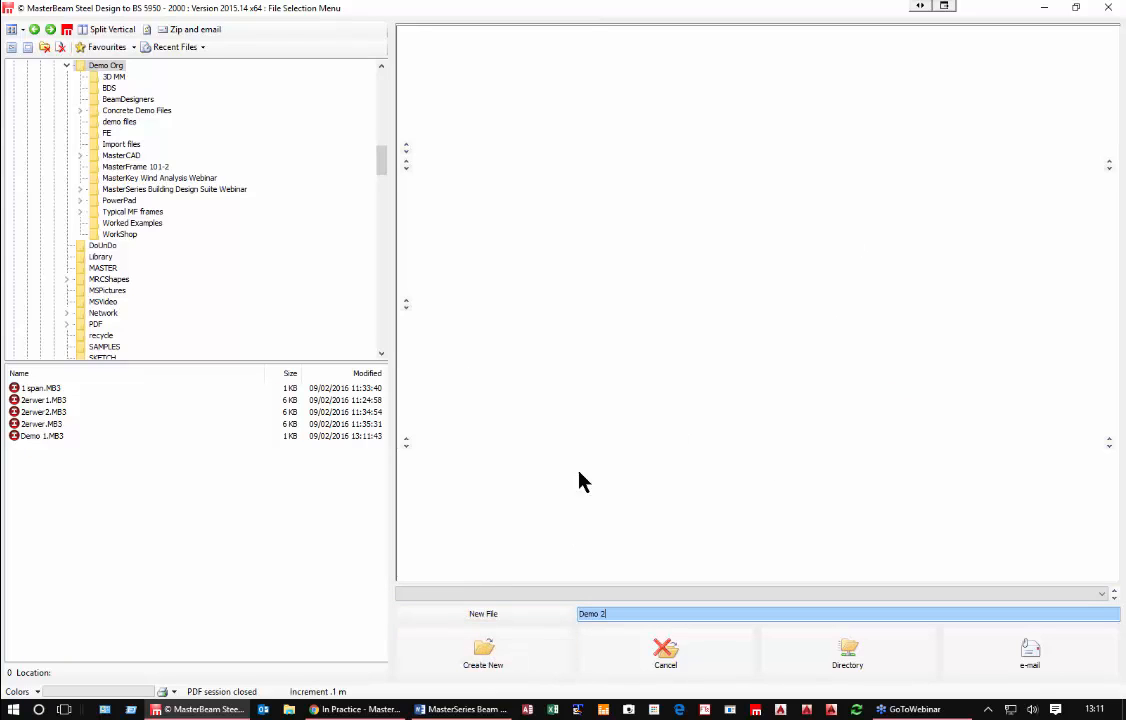
click(479, 662)
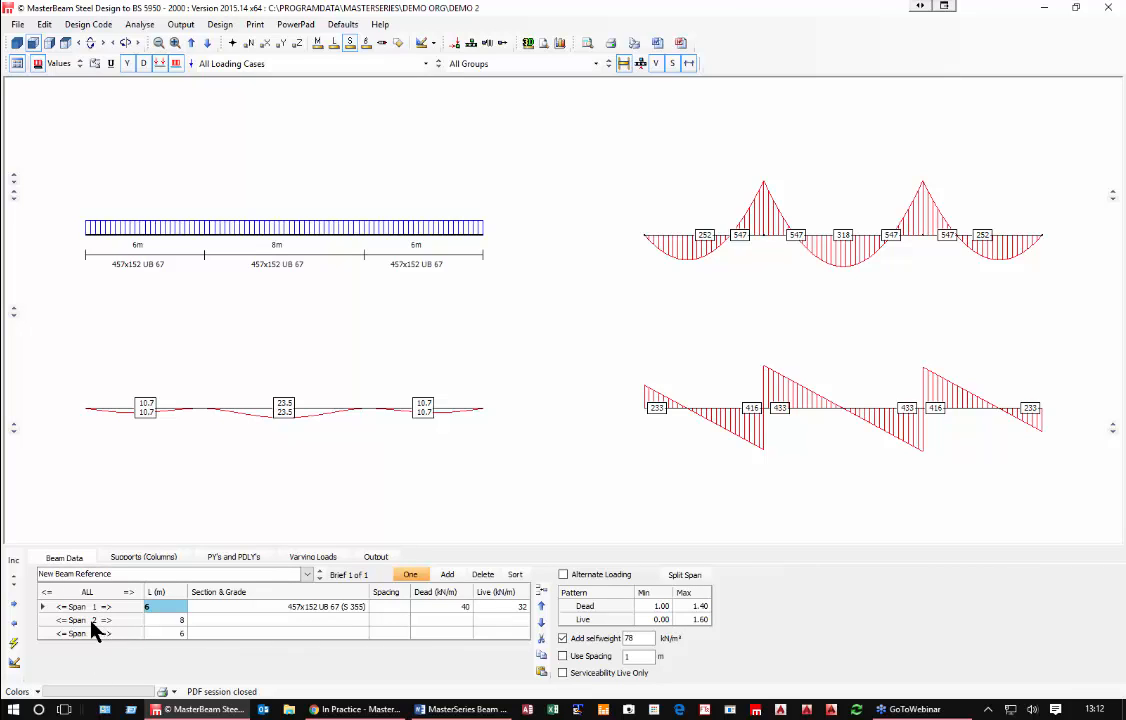
Step: Remove Span 3 from the beam and set the Span 2 length to 1.9 m
click(158, 633)
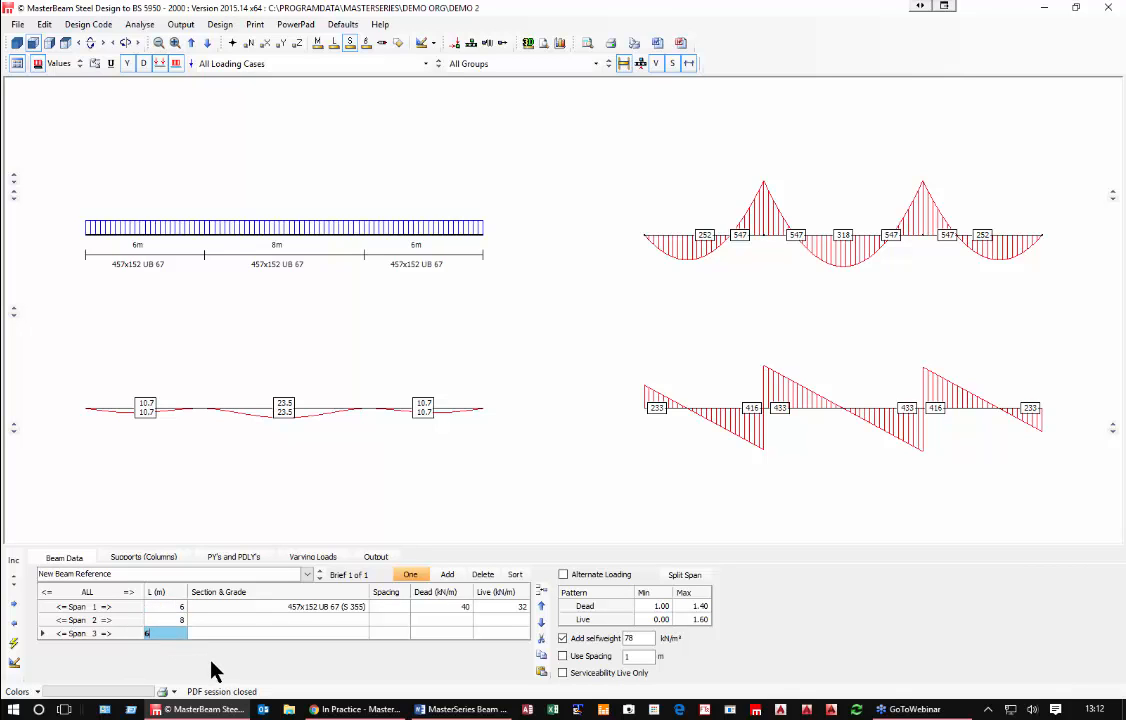
key(BackSpace)
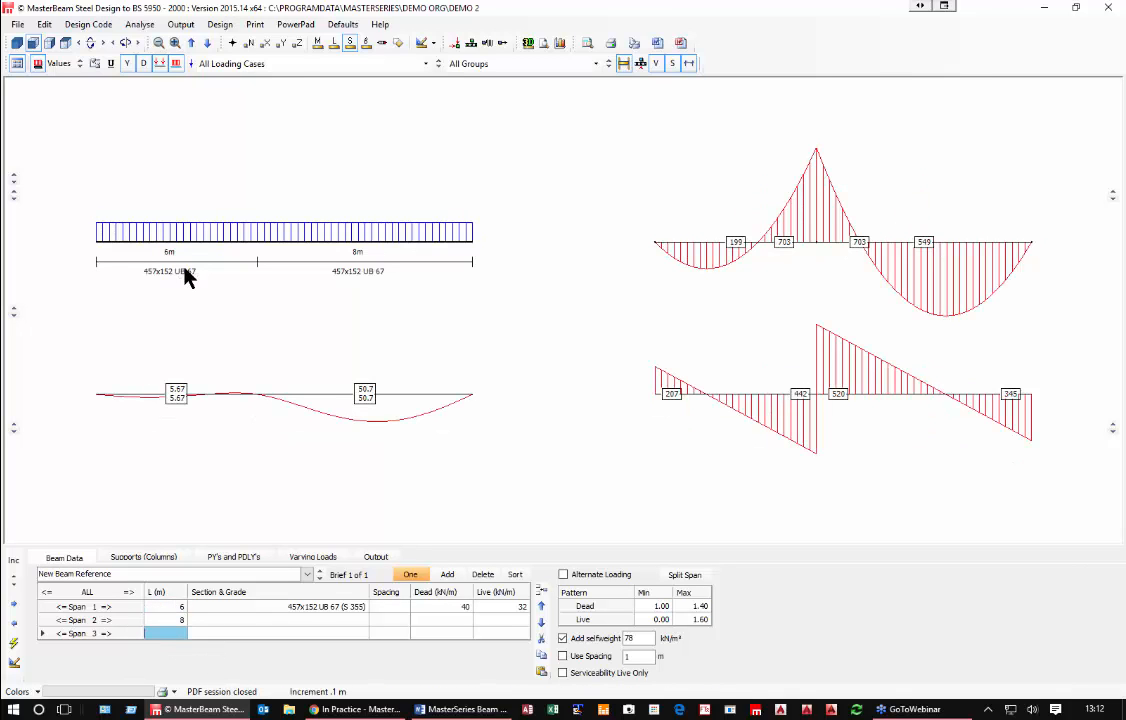
click(166, 620)
key(BackSpace)
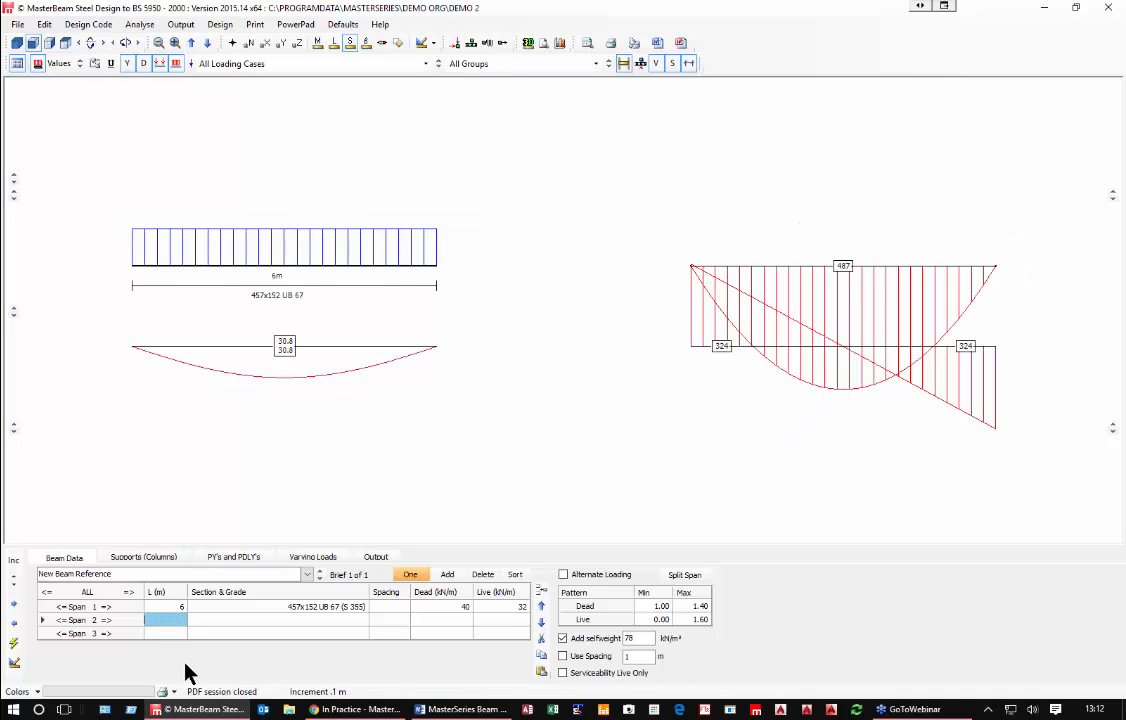
text(1.9)
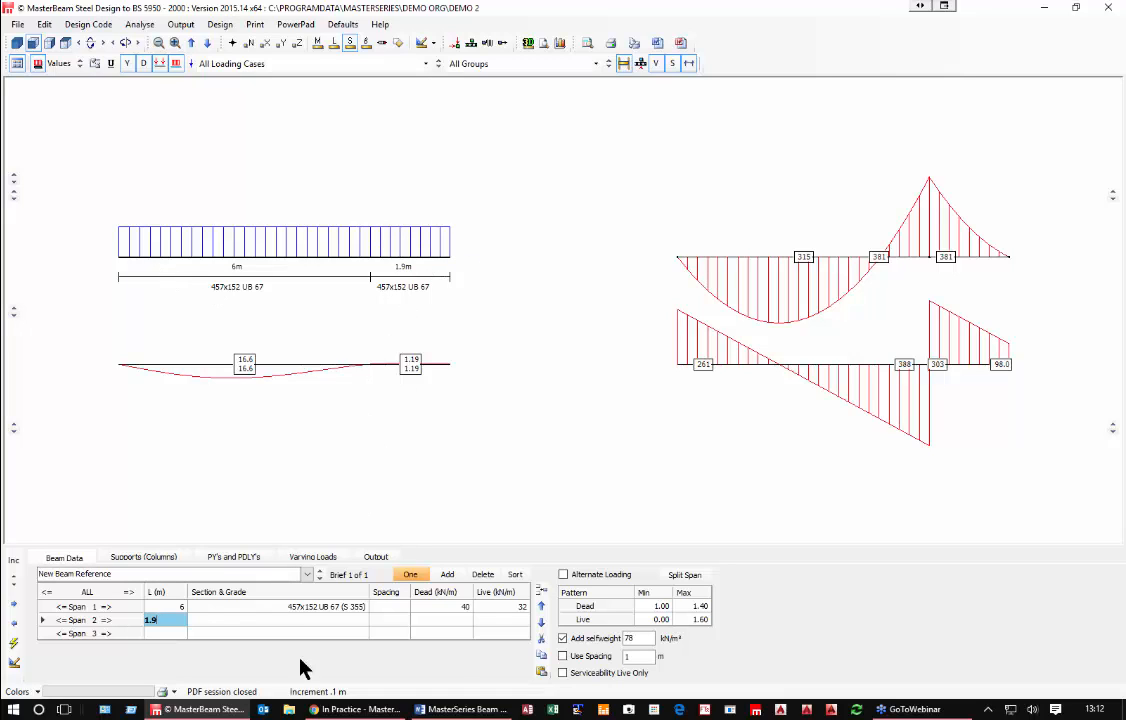
Step: Set the Span 1 dead load to 4.8 and the live load to 2.5
click(441, 607)
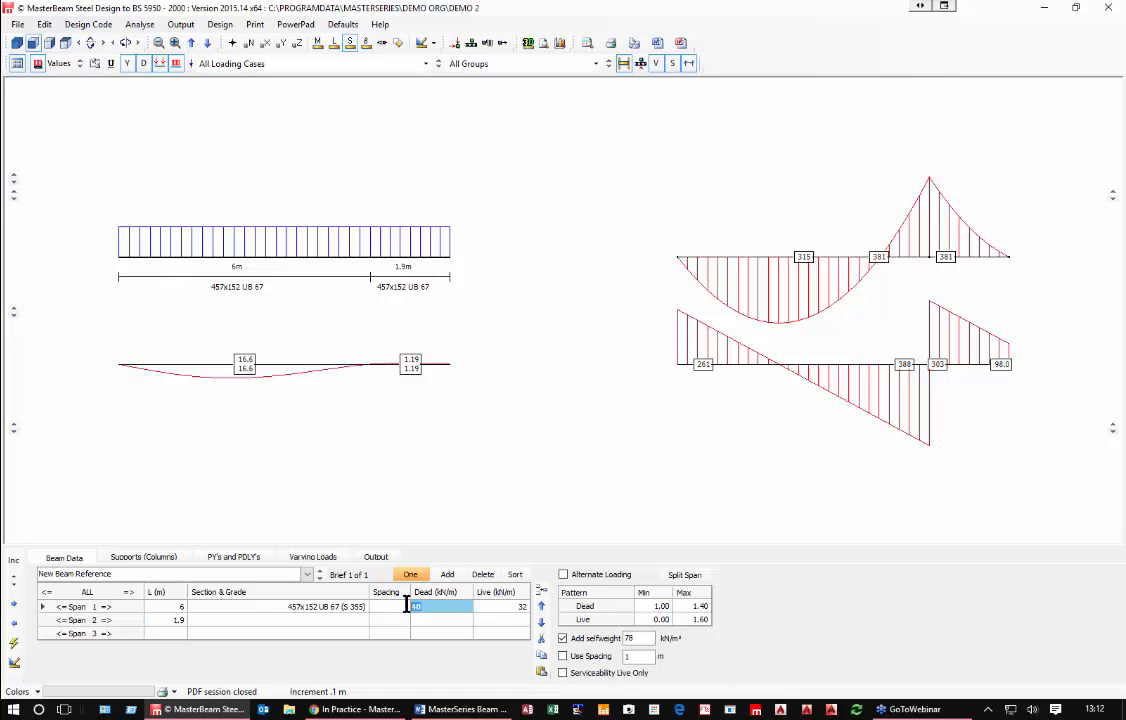
text(4.8)
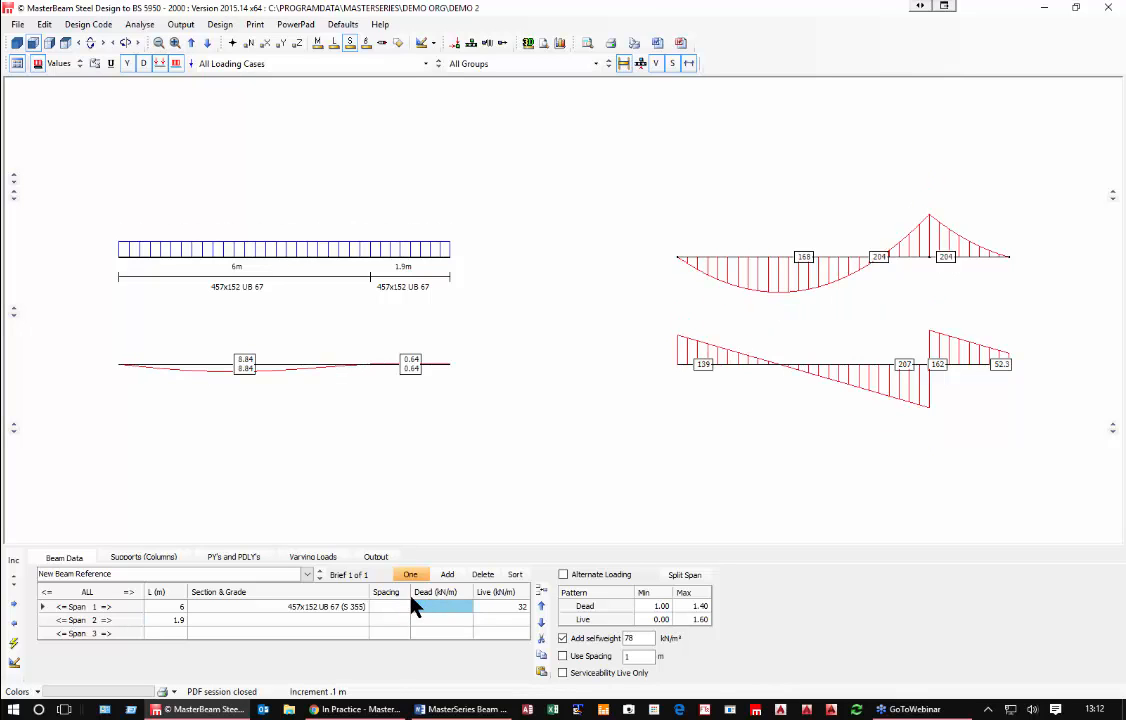
click(478, 607)
text(2.)
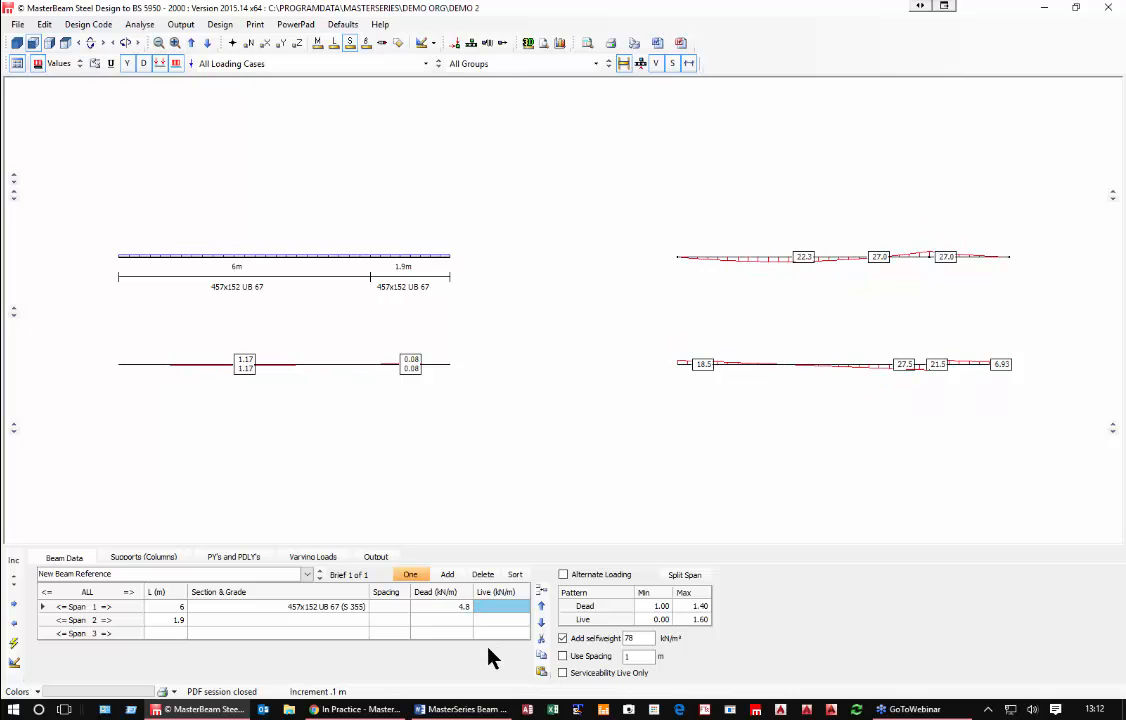
text(5)
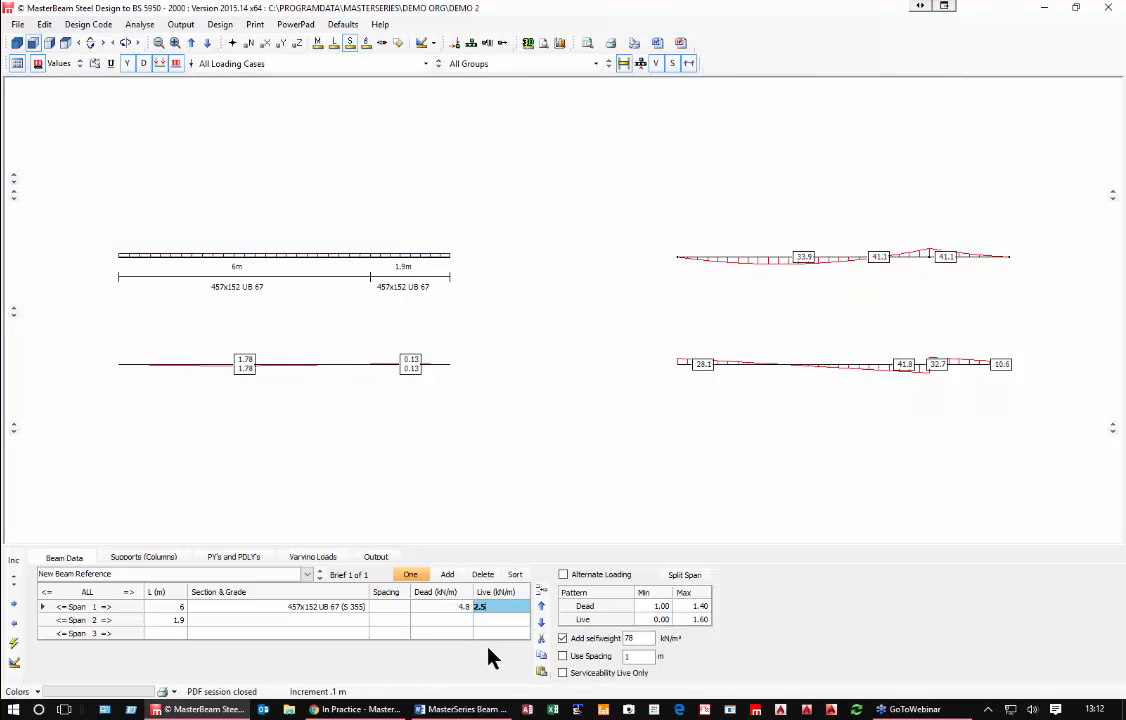
Step: Apply a load spacing of 3.8 m and include the serviceability live-only case
click(562, 657)
text(3.8)
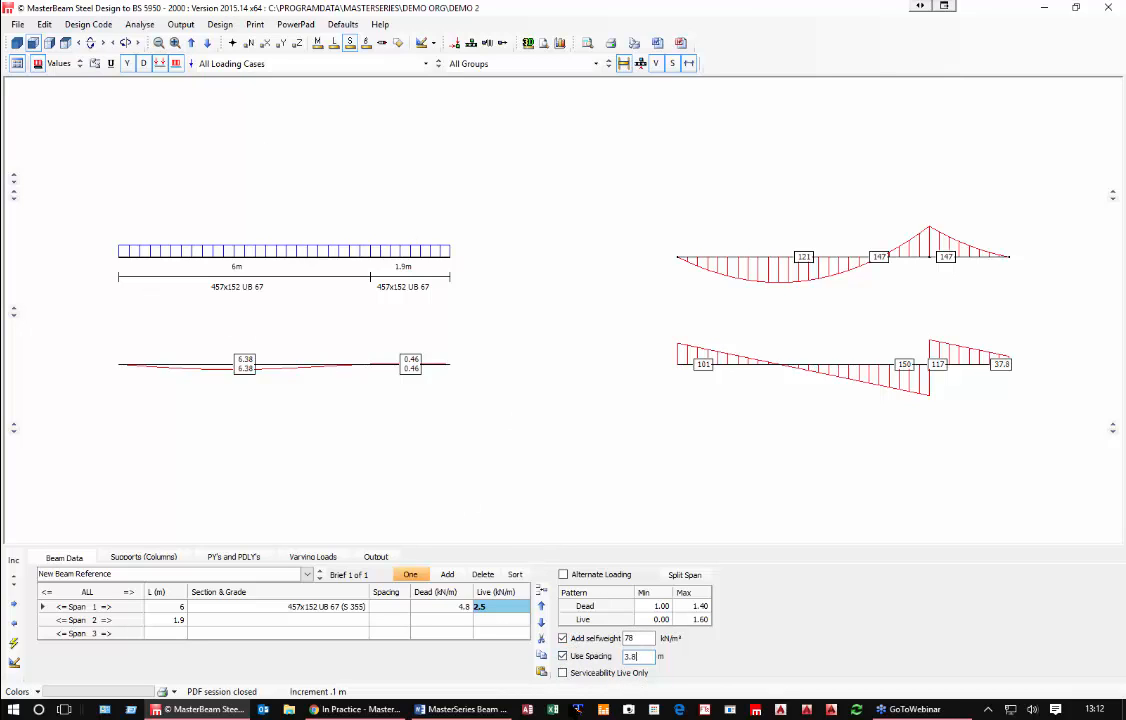
click(563, 674)
Step: Display the load values and view the All Spans Loaded ultimate case before returning to all loading cases
click(58, 64)
click(221, 64)
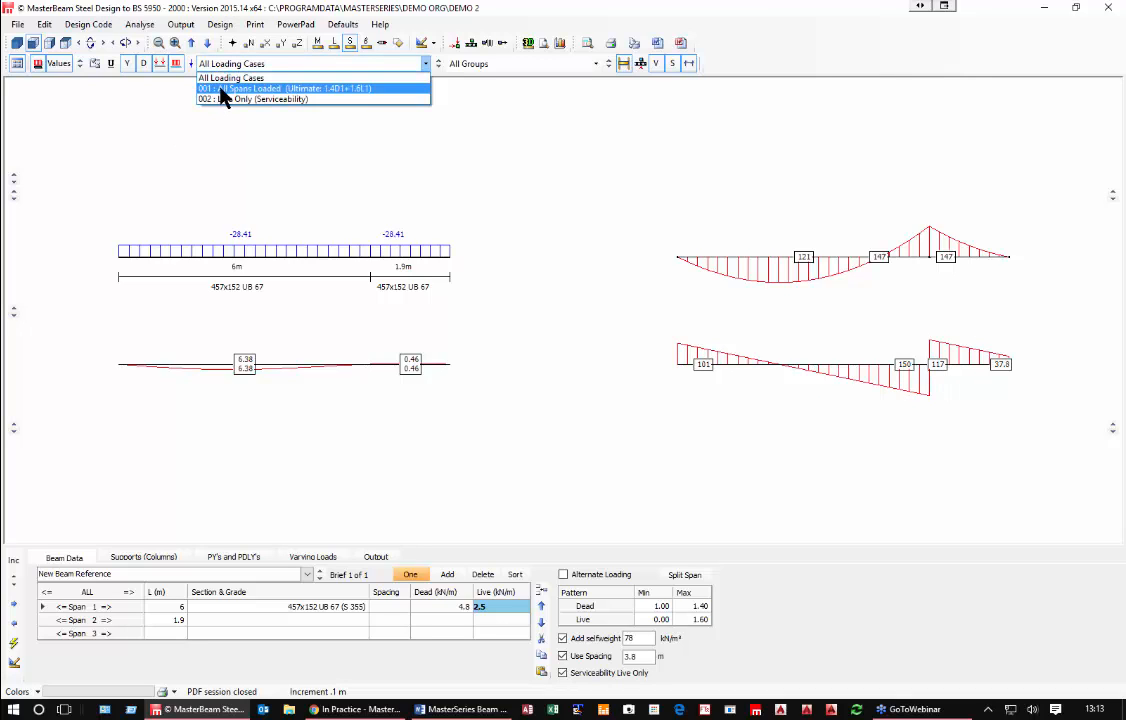
click(222, 89)
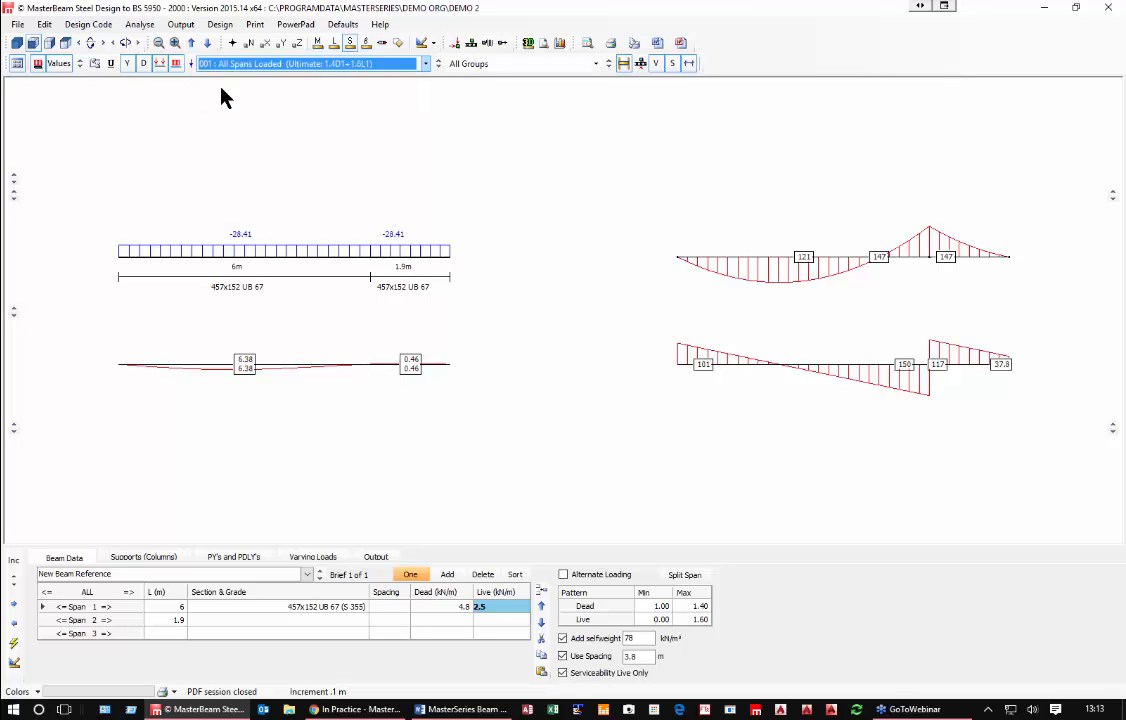
click(438, 61)
Step: Enable alternate loading and review each loading case from All Spans Loaded to Live Only, ending on all loading cases
click(563, 575)
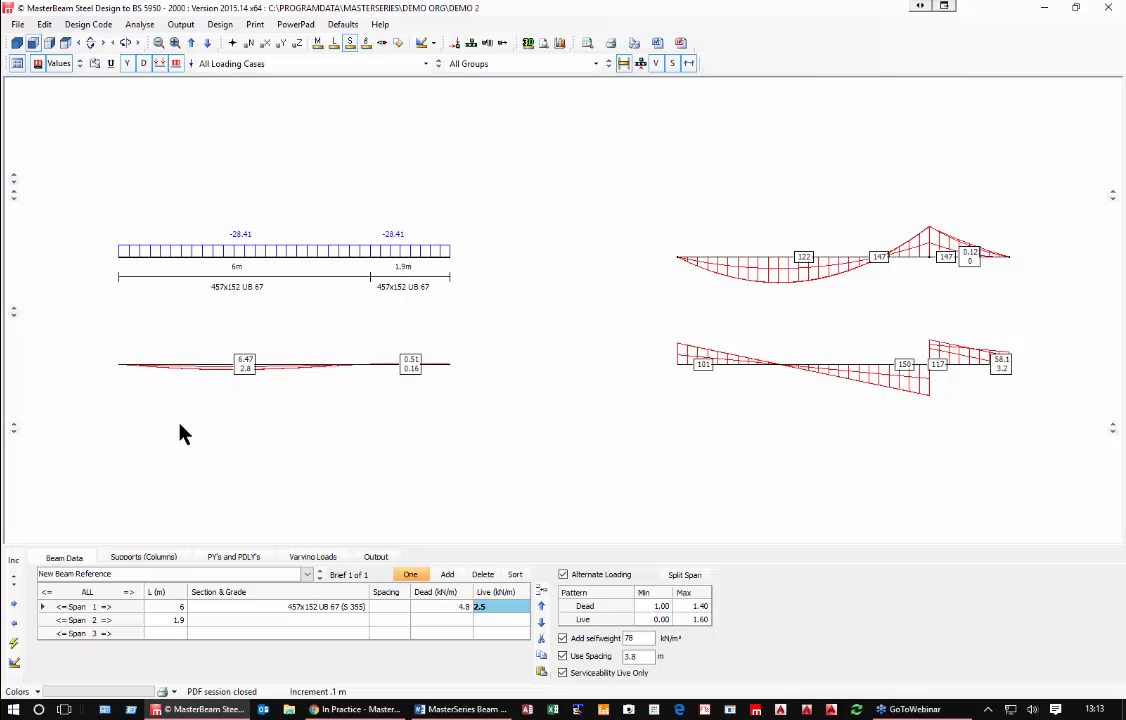
click(275, 64)
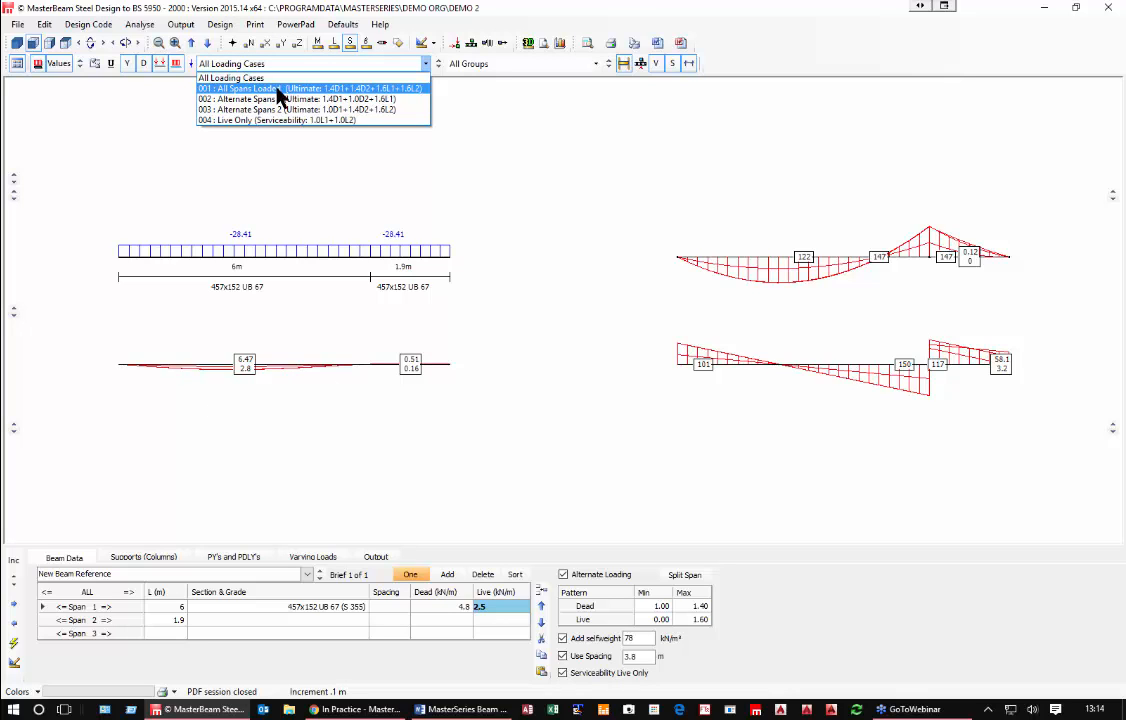
click(262, 88)
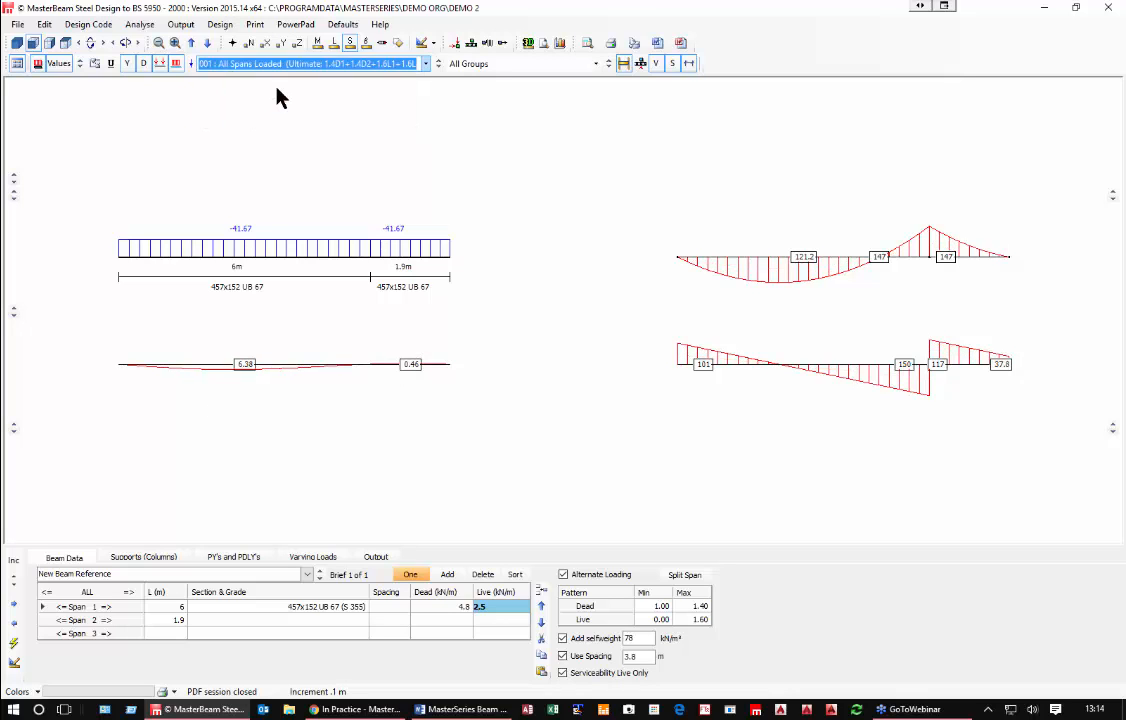
click(438, 67)
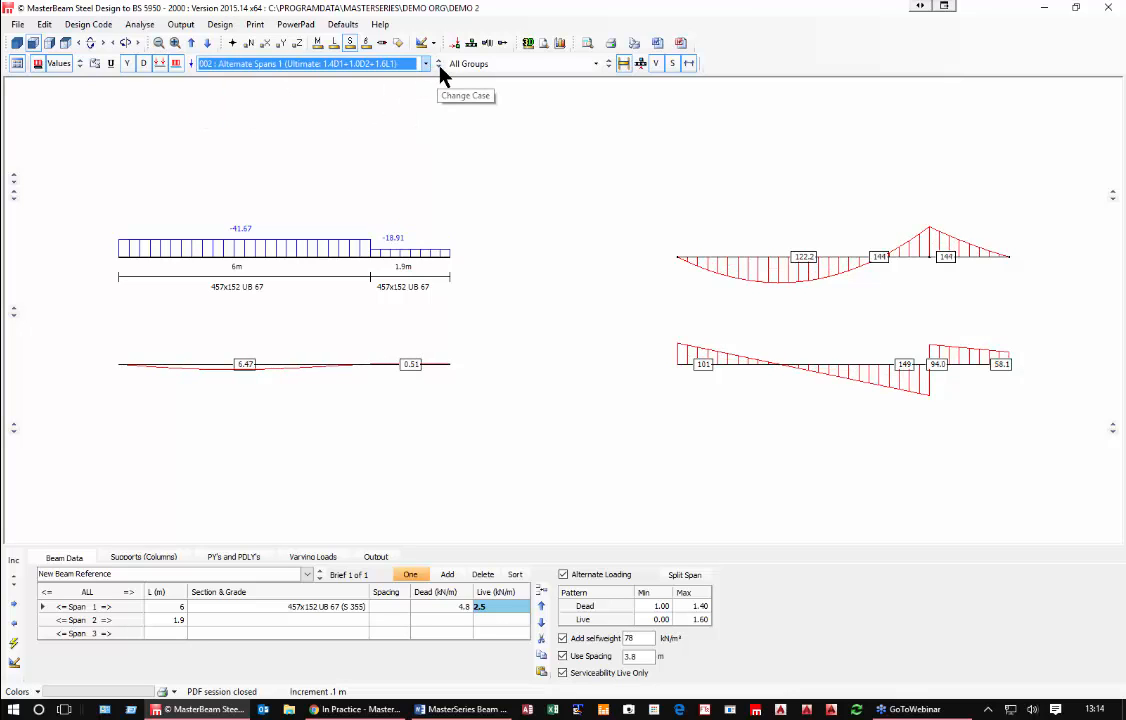
click(438, 67)
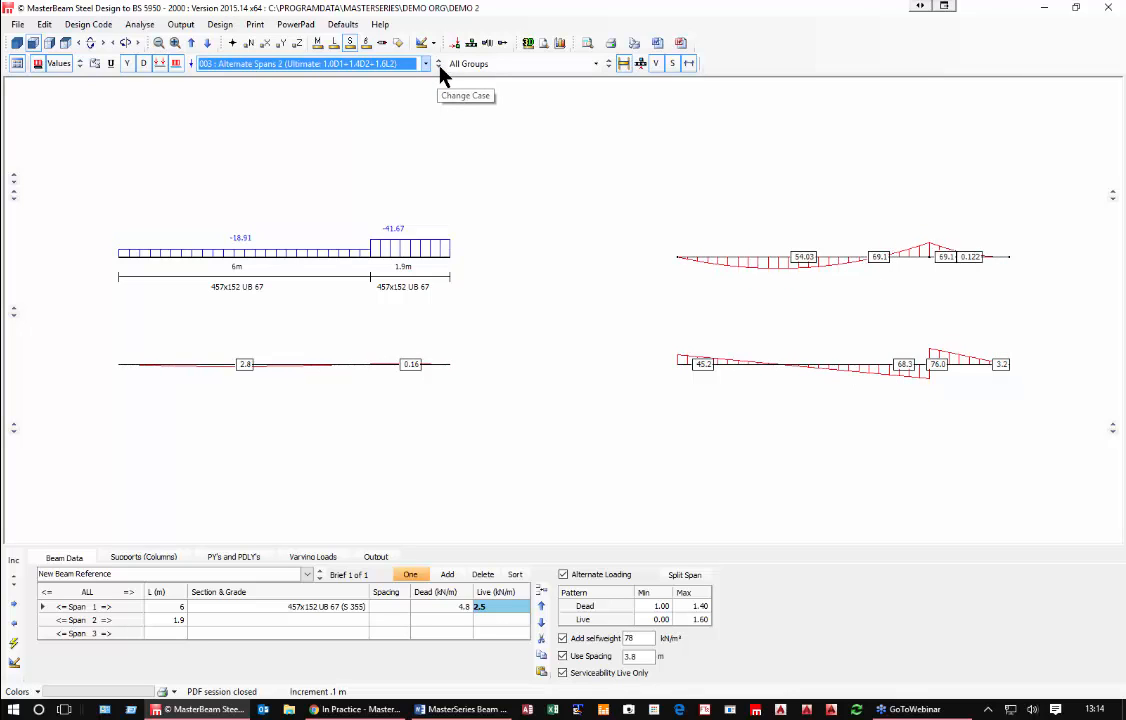
click(438, 67)
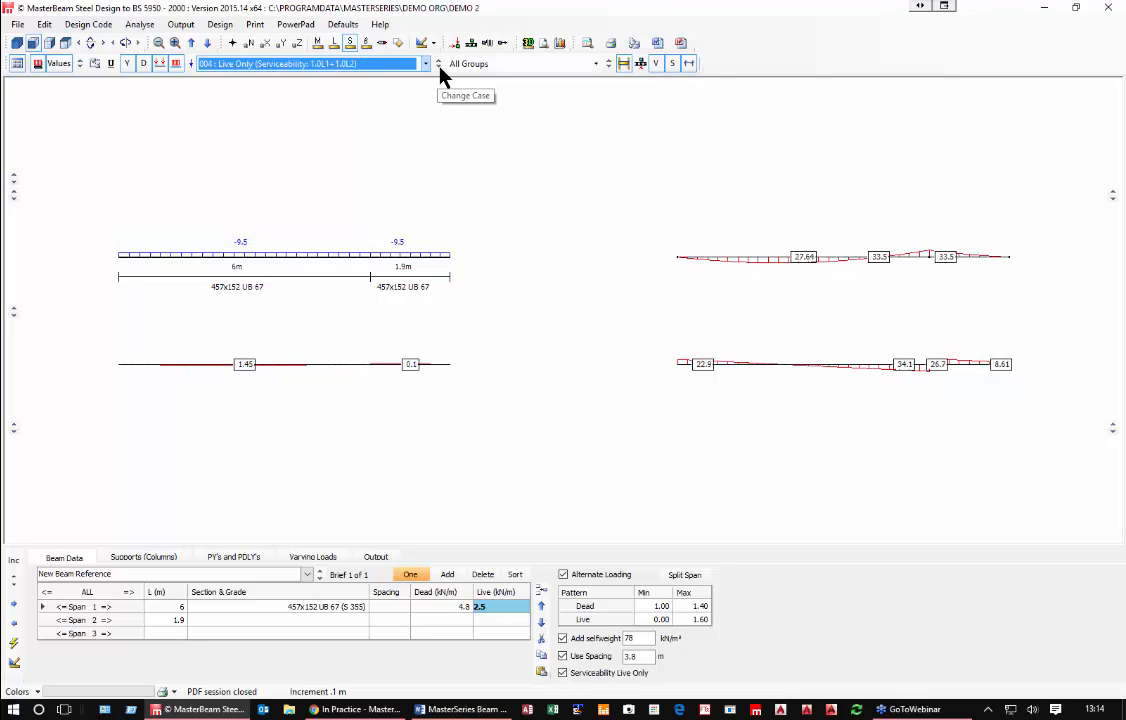
click(438, 67)
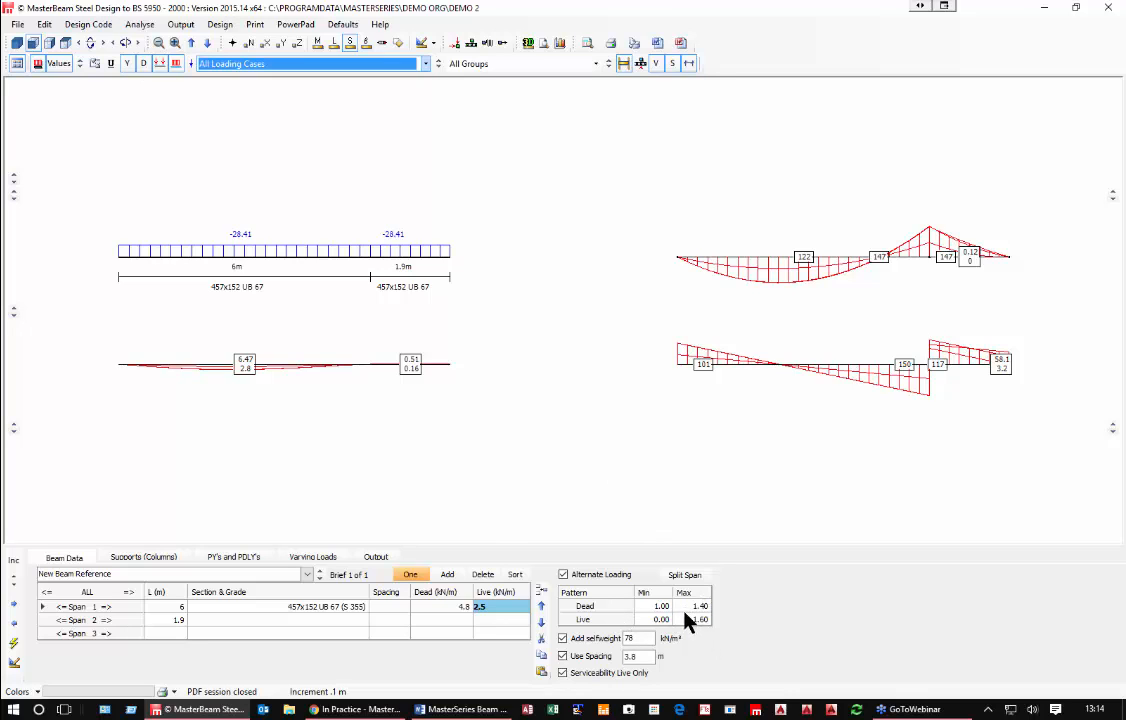
Step: Switch the design code to EC3 with the UK national annex
click(220, 24)
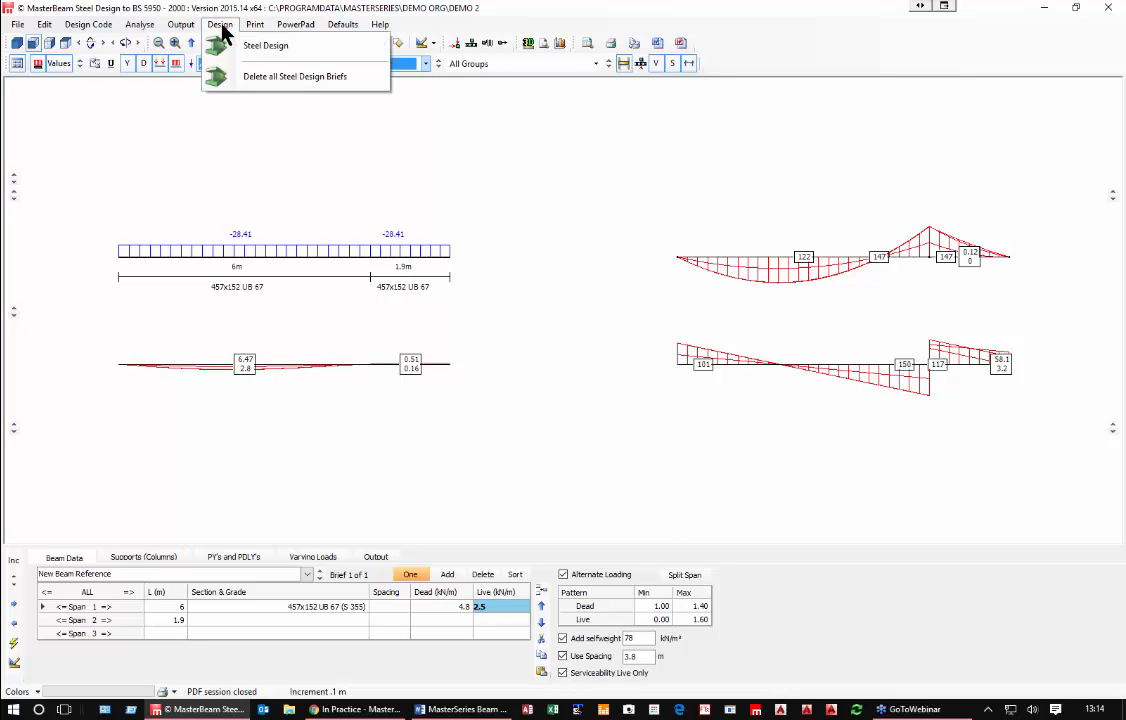
mouse_move(78, 25)
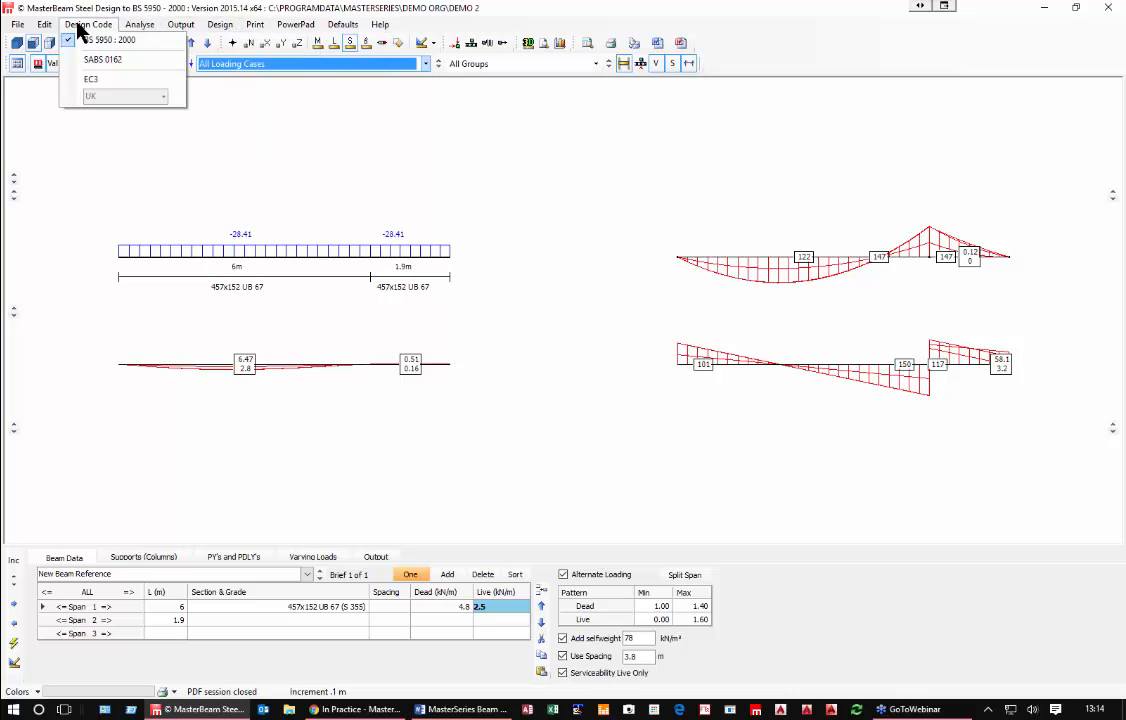
click(95, 81)
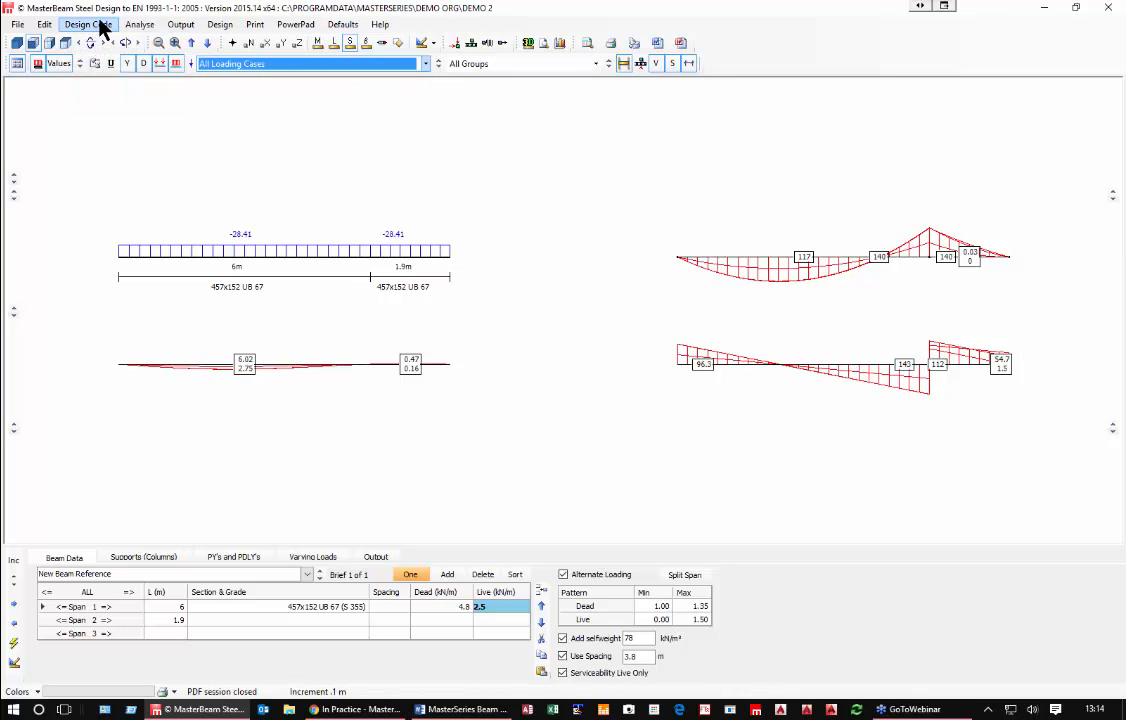
click(100, 25)
click(162, 95)
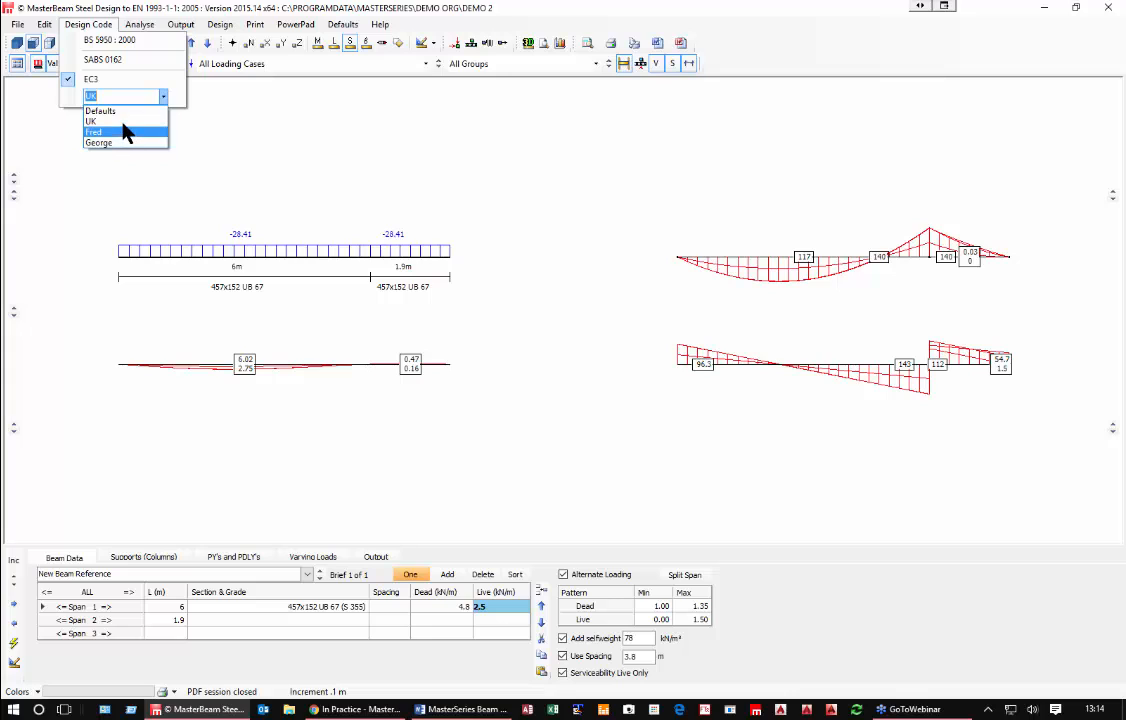
click(120, 122)
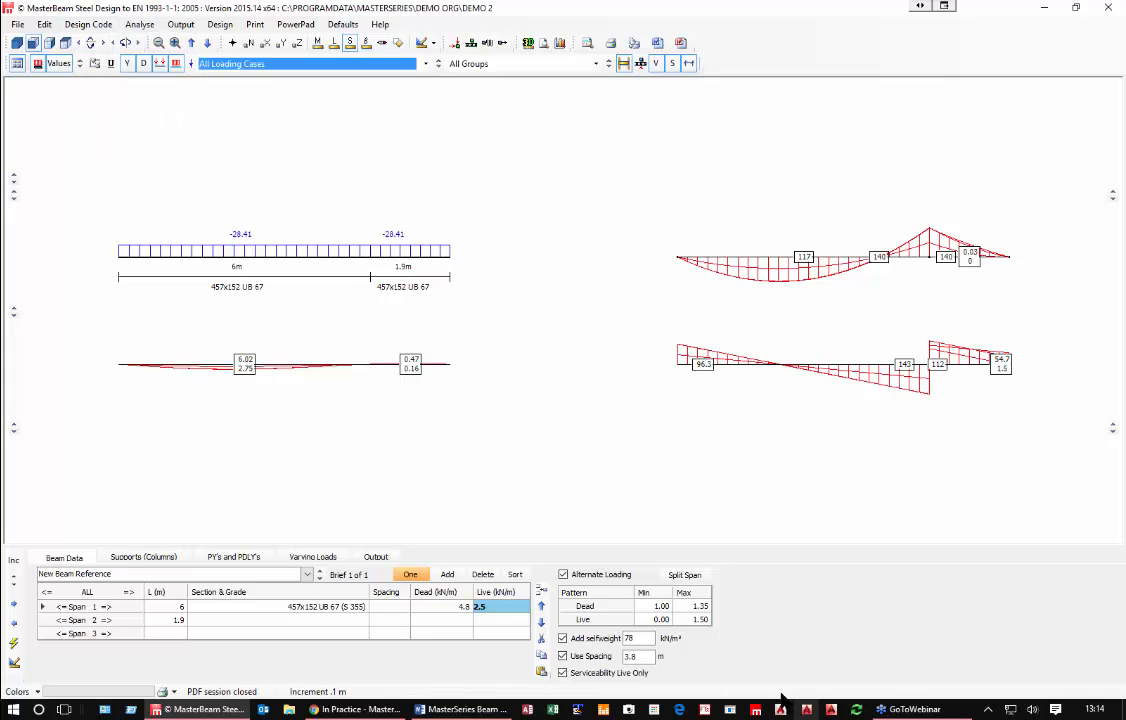
Step: Try a maximum dead load factor of 1.25 and restore it to 1.35
click(690, 606)
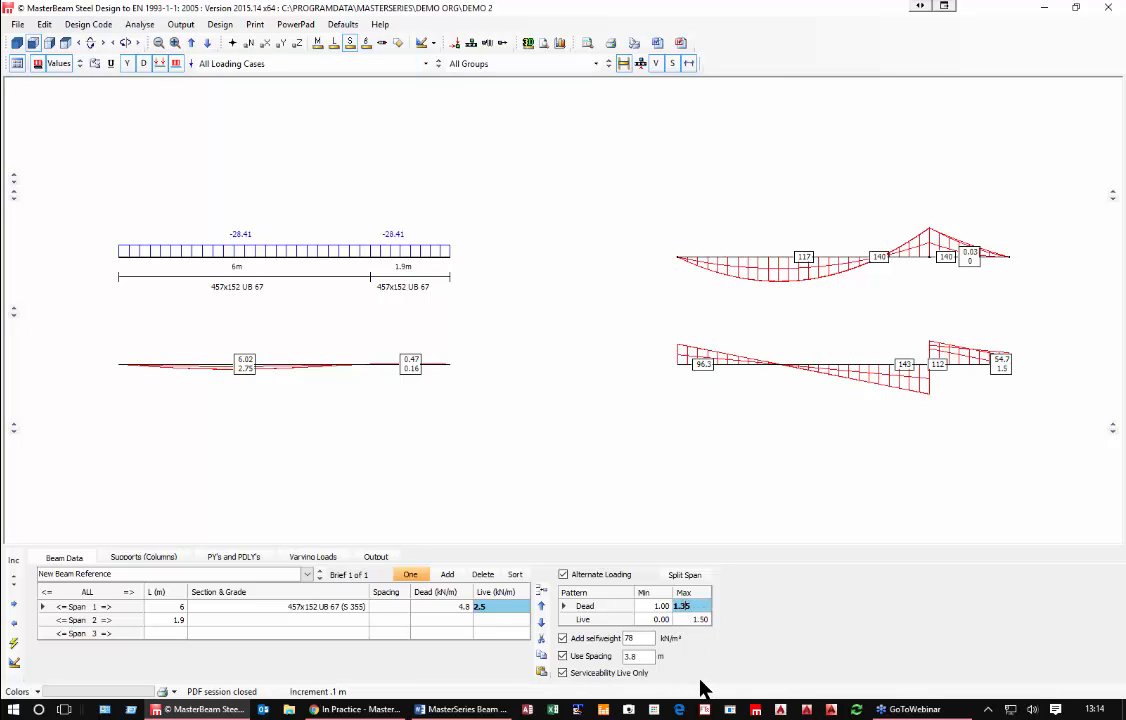
text(2)
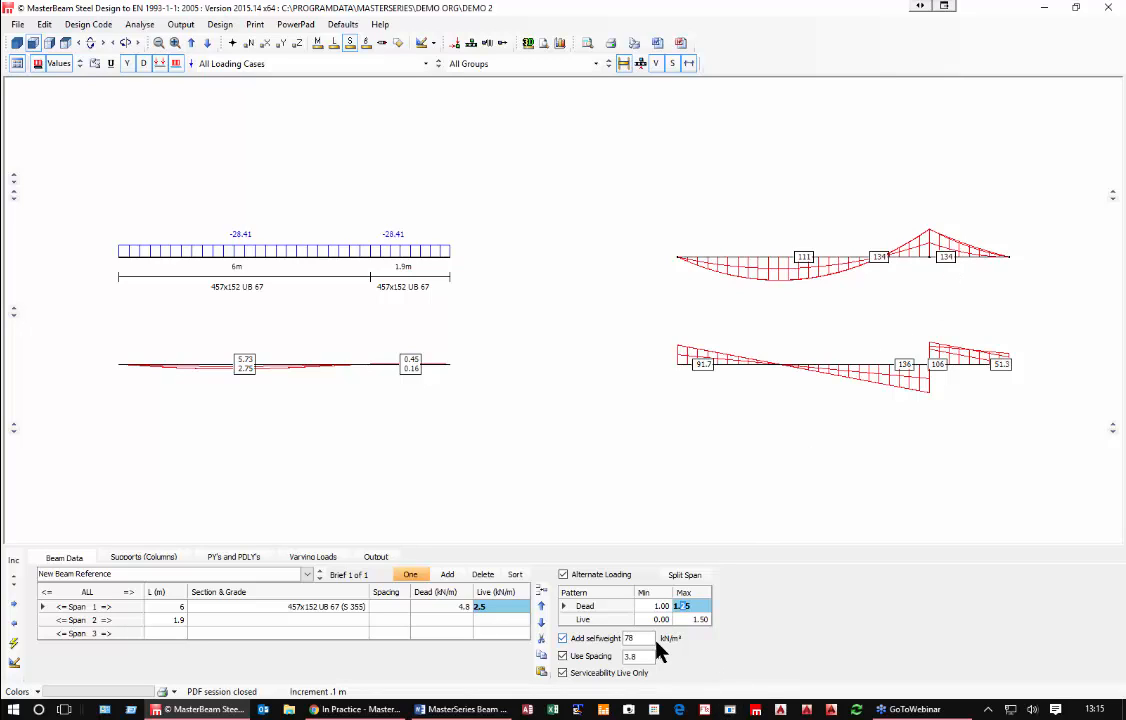
text(3)
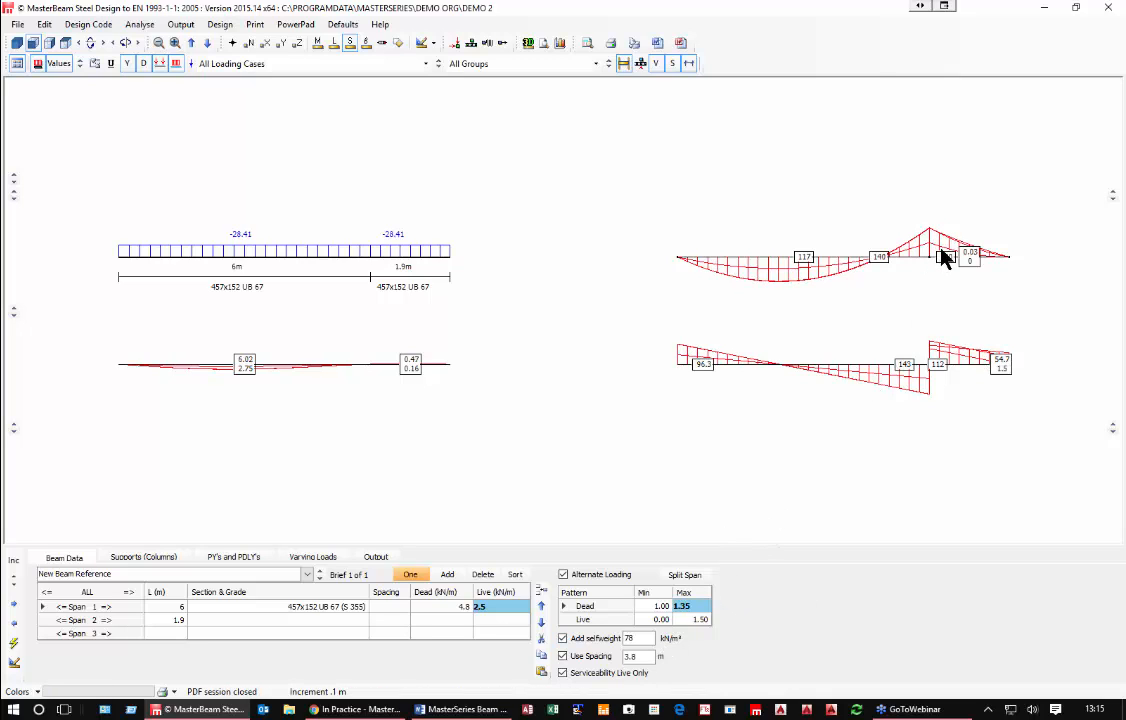
click(681, 620)
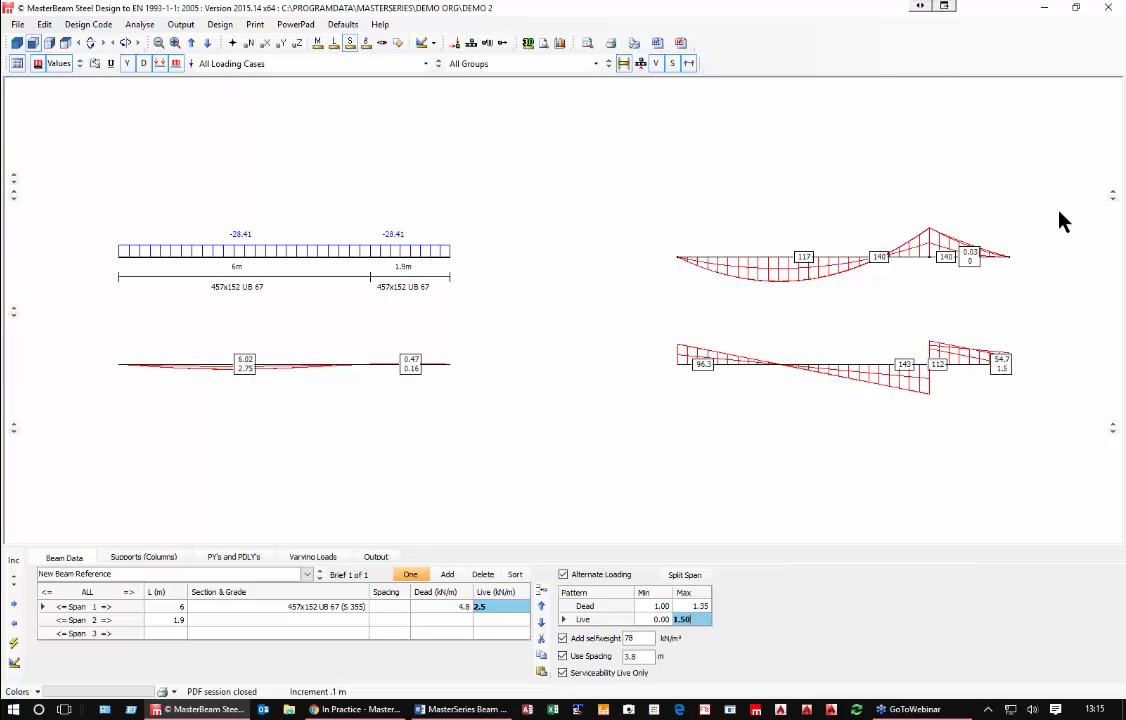
Step: Rescale the load diagram and widen the vertical gap between it and the deflection diagram below
click(14, 196)
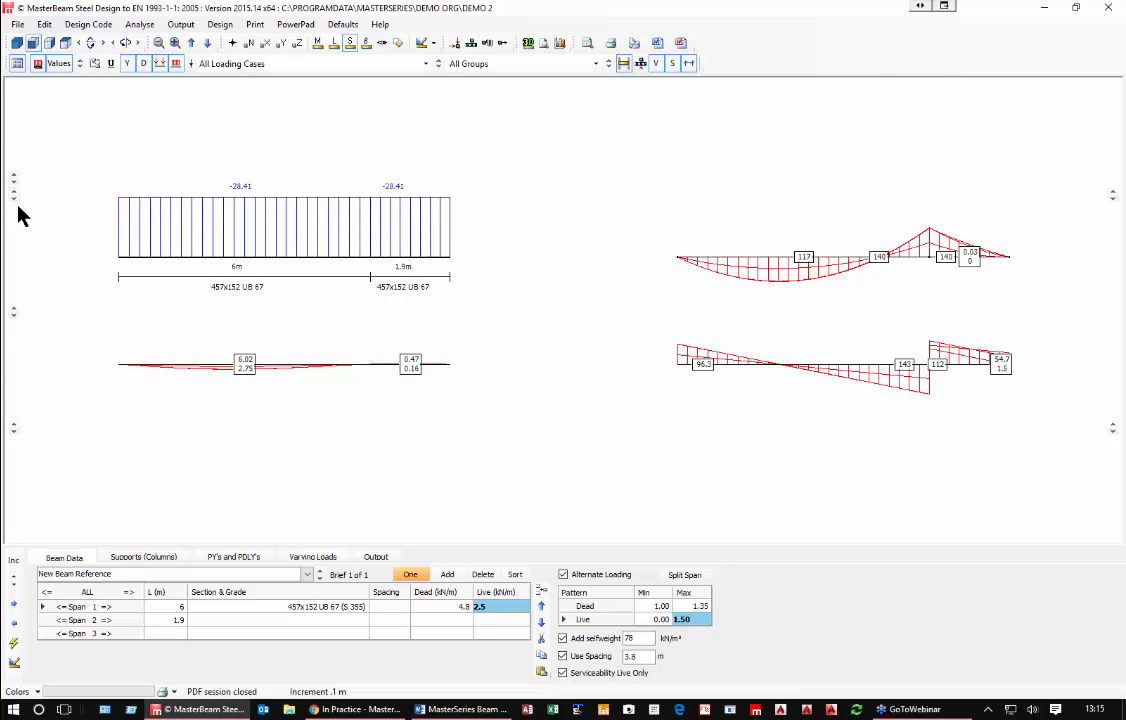
click(13, 175)
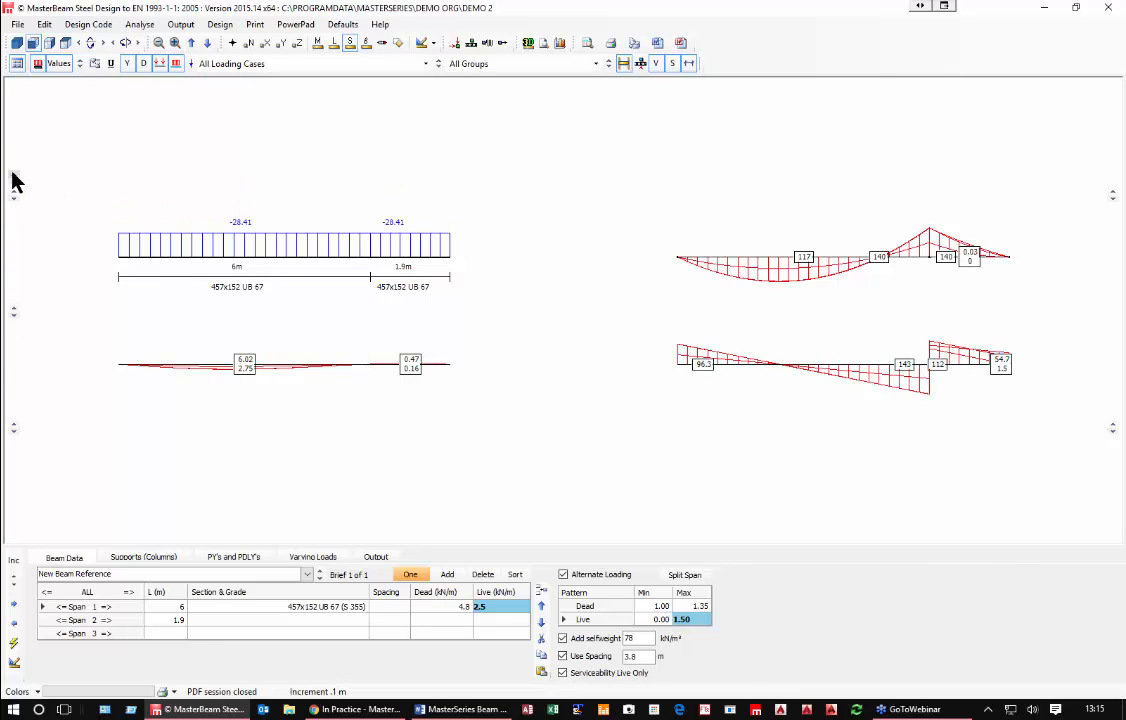
click(14, 308)
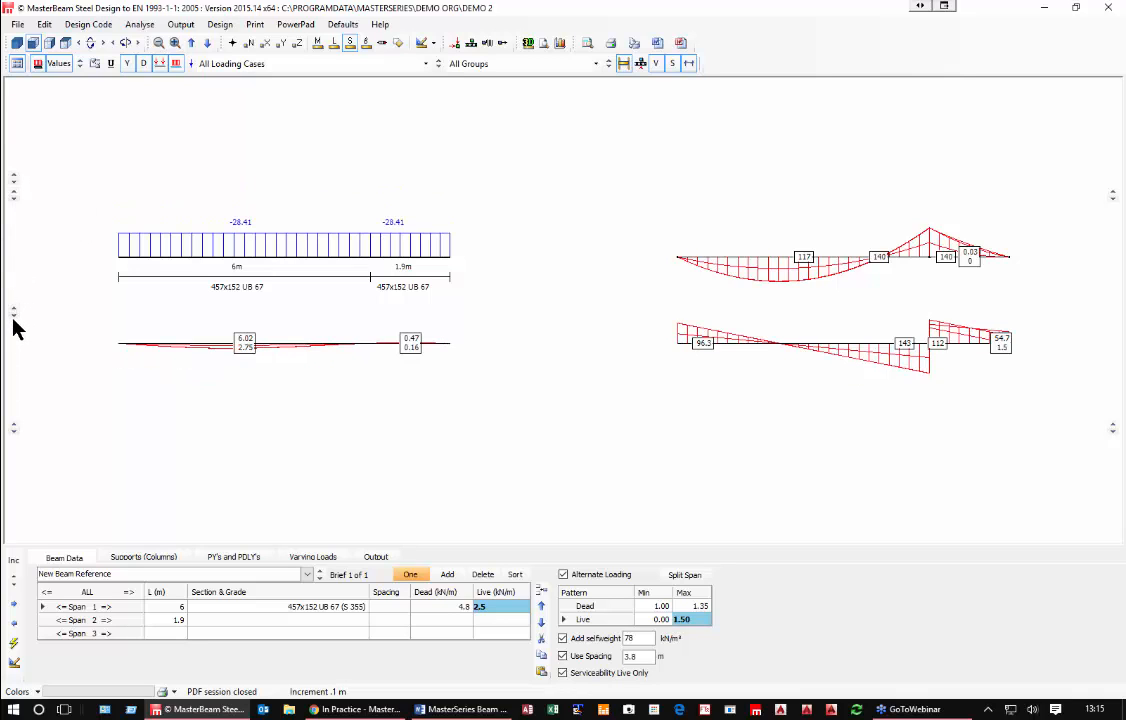
click(14, 316)
click(14, 316)
click(14, 316)
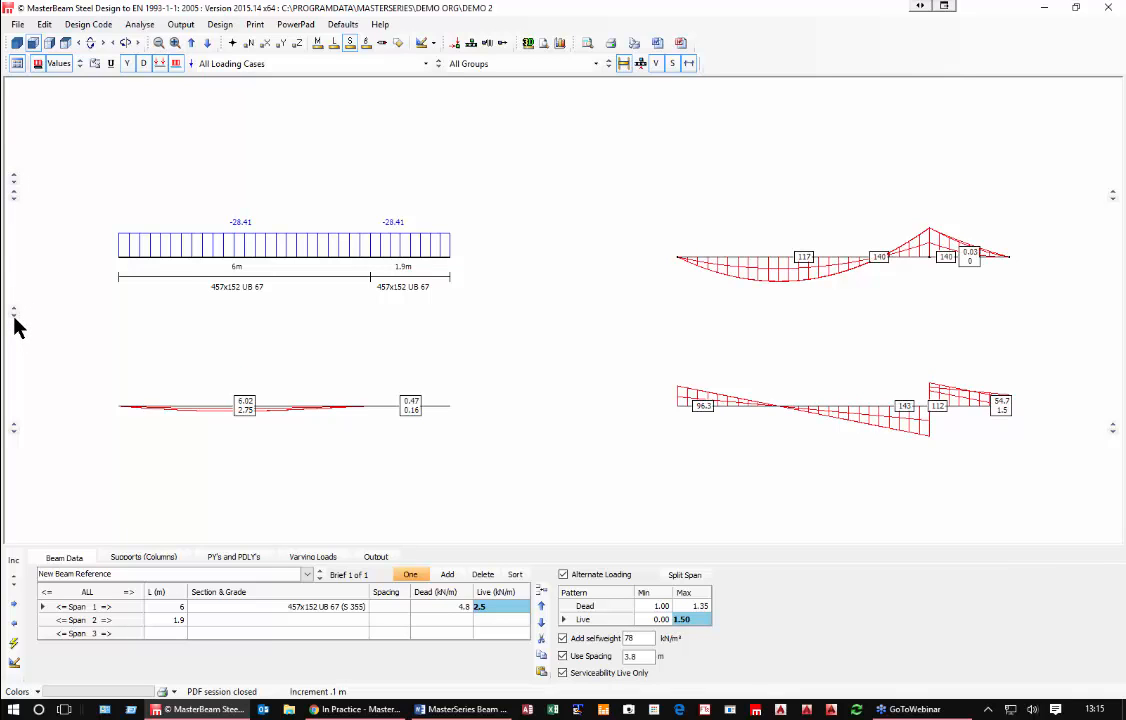
Step: Enlarge the drawing scale of the deflection, bending moment and shear force diagrams
click(13, 424)
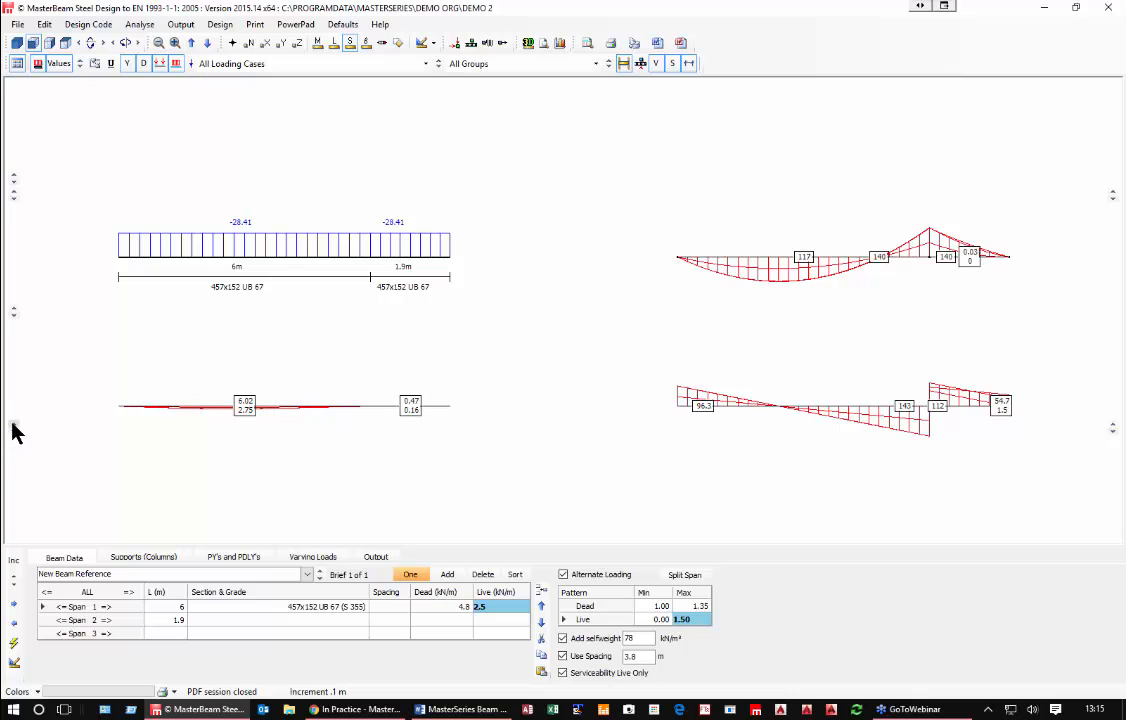
click(14, 432)
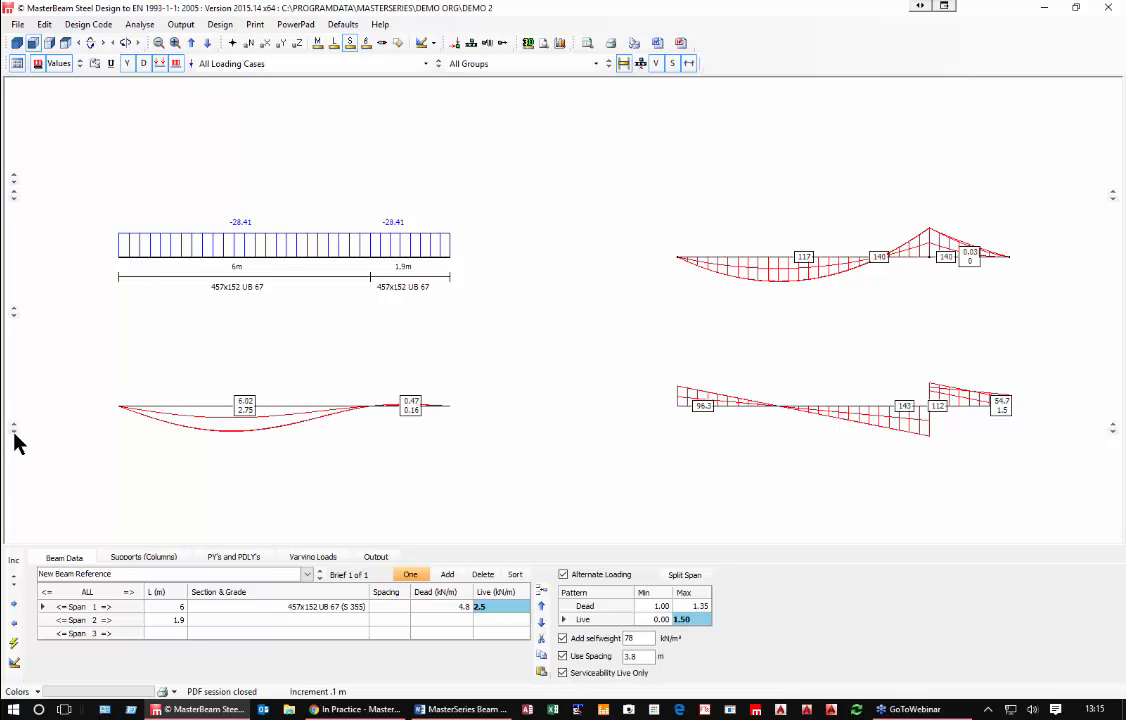
click(14, 432)
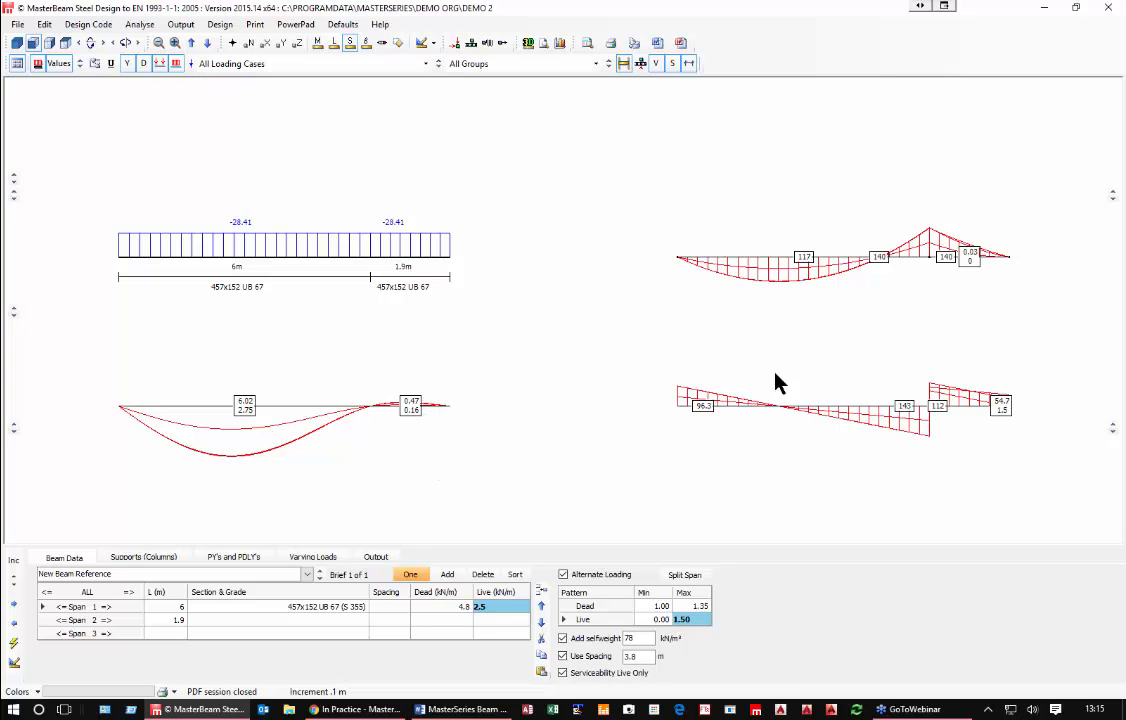
click(1112, 192)
click(1112, 189)
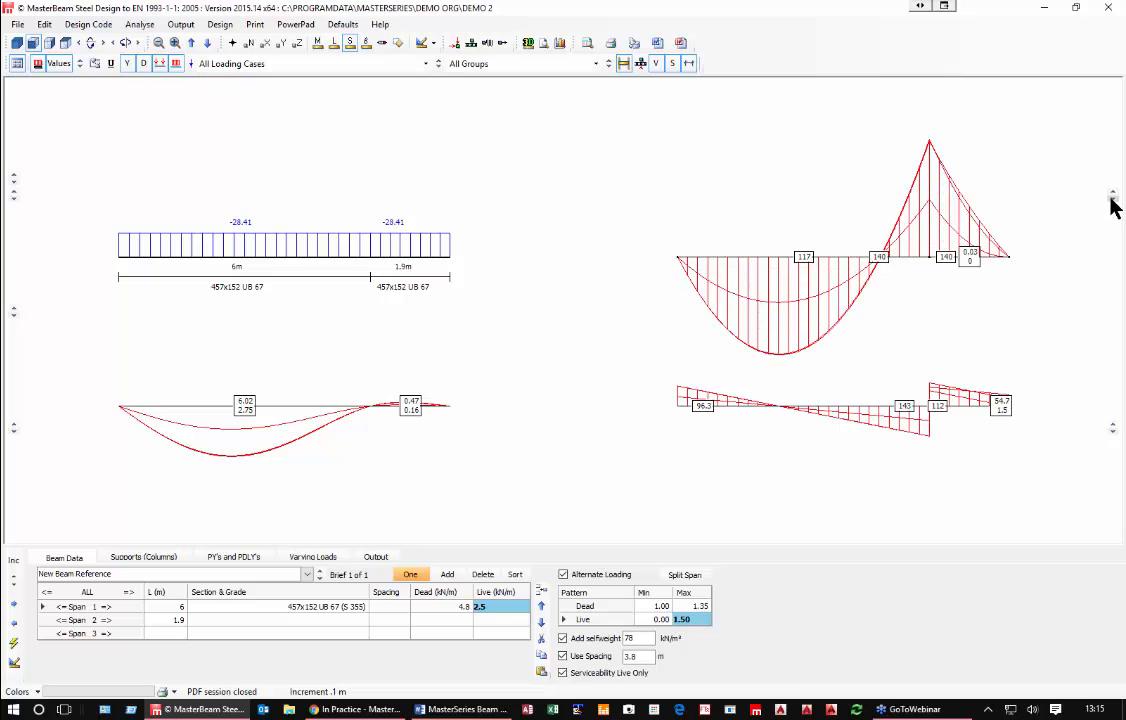
click(1112, 196)
click(1113, 425)
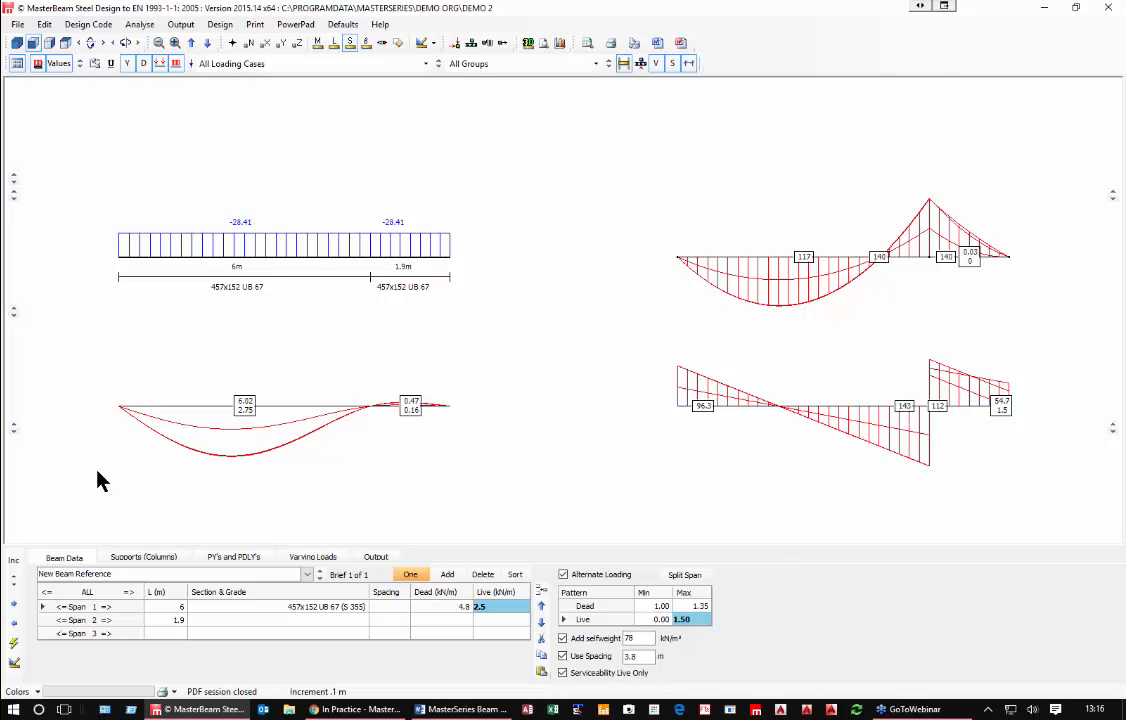
Step: Compare cantilevering the last span and the first span in the support data, ending with only the last span cantilevered
click(165, 621)
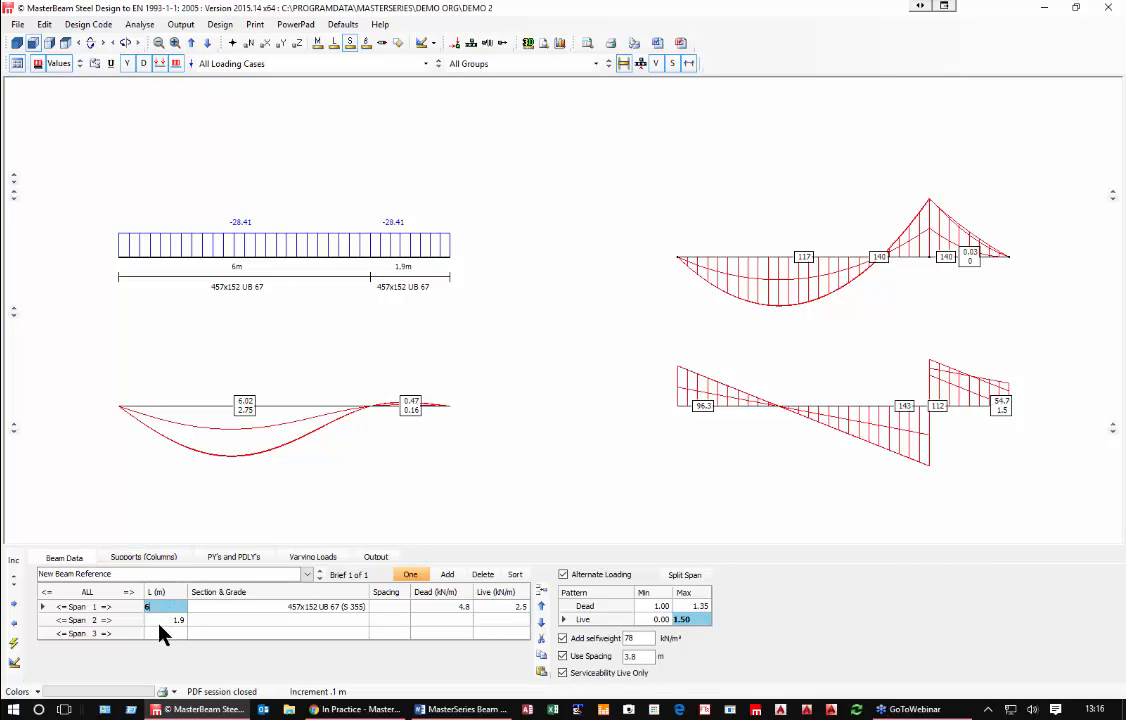
click(145, 558)
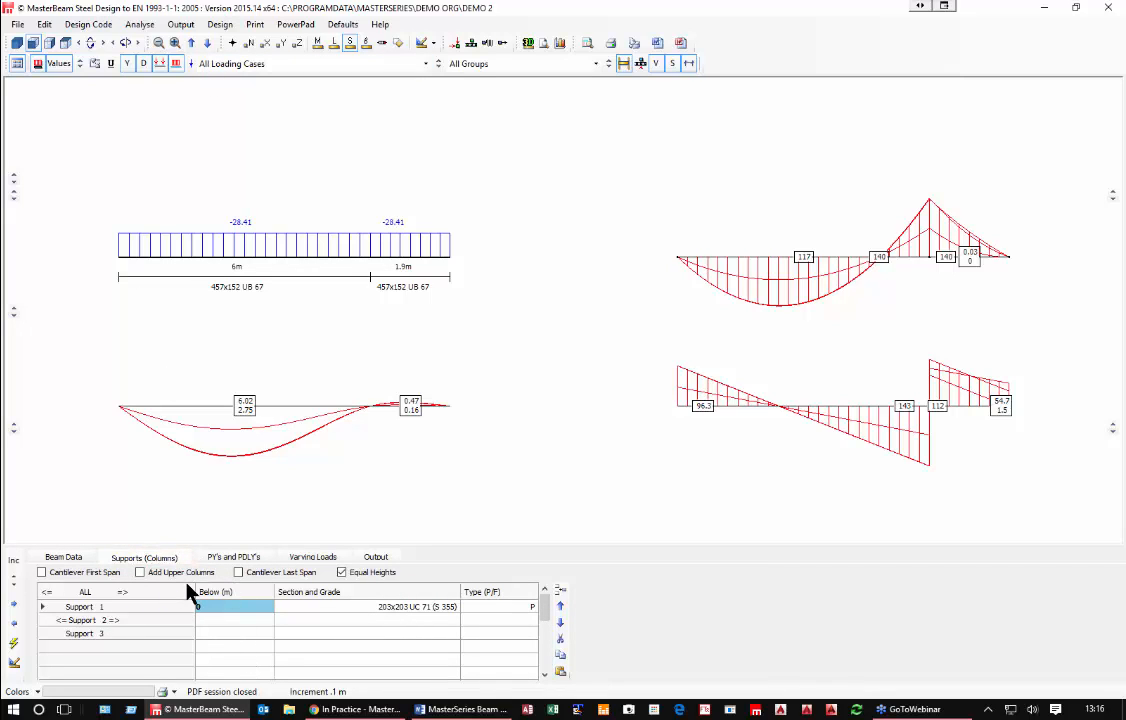
click(240, 574)
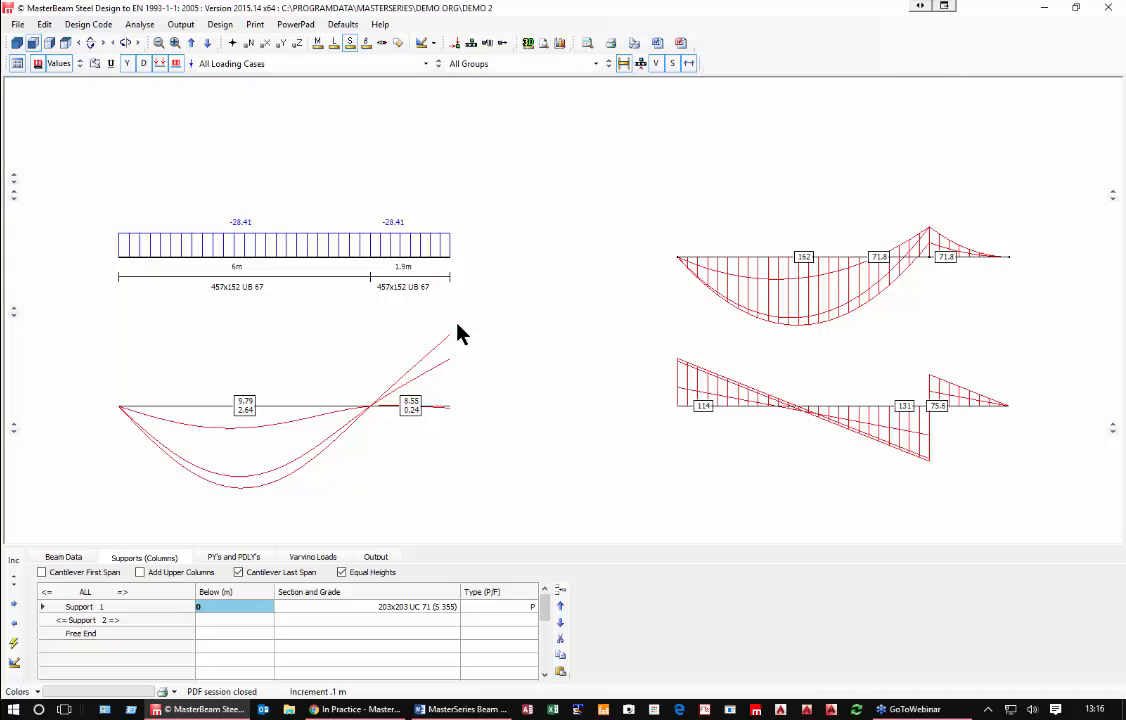
click(239, 573)
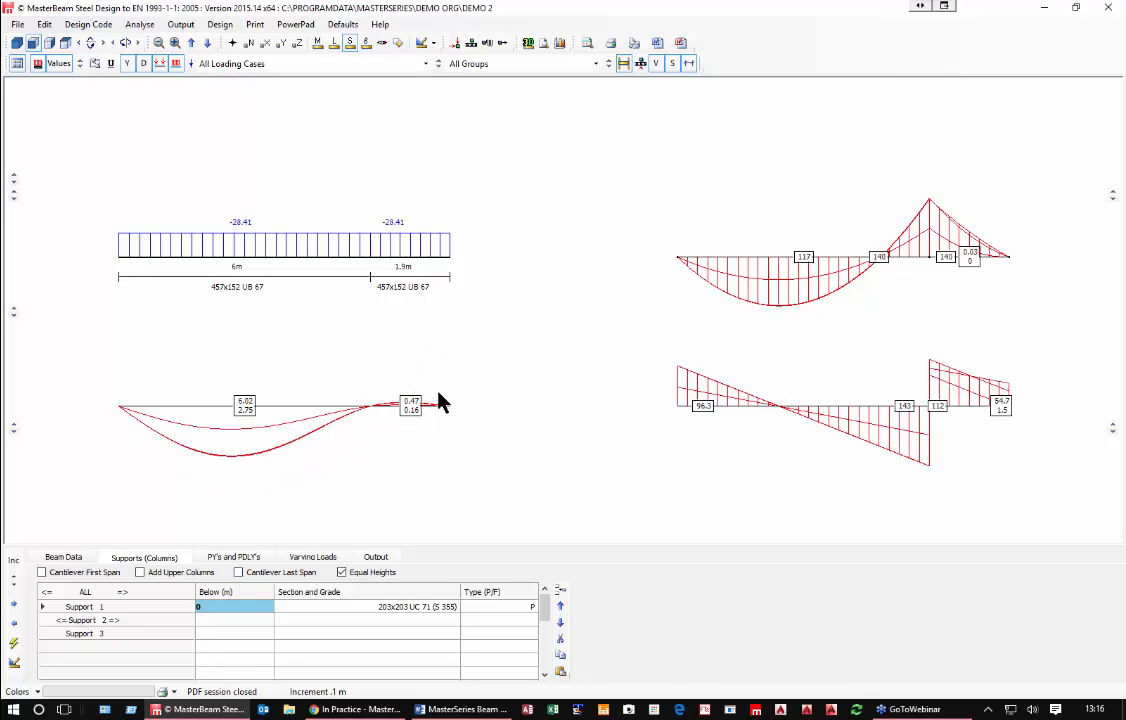
click(239, 573)
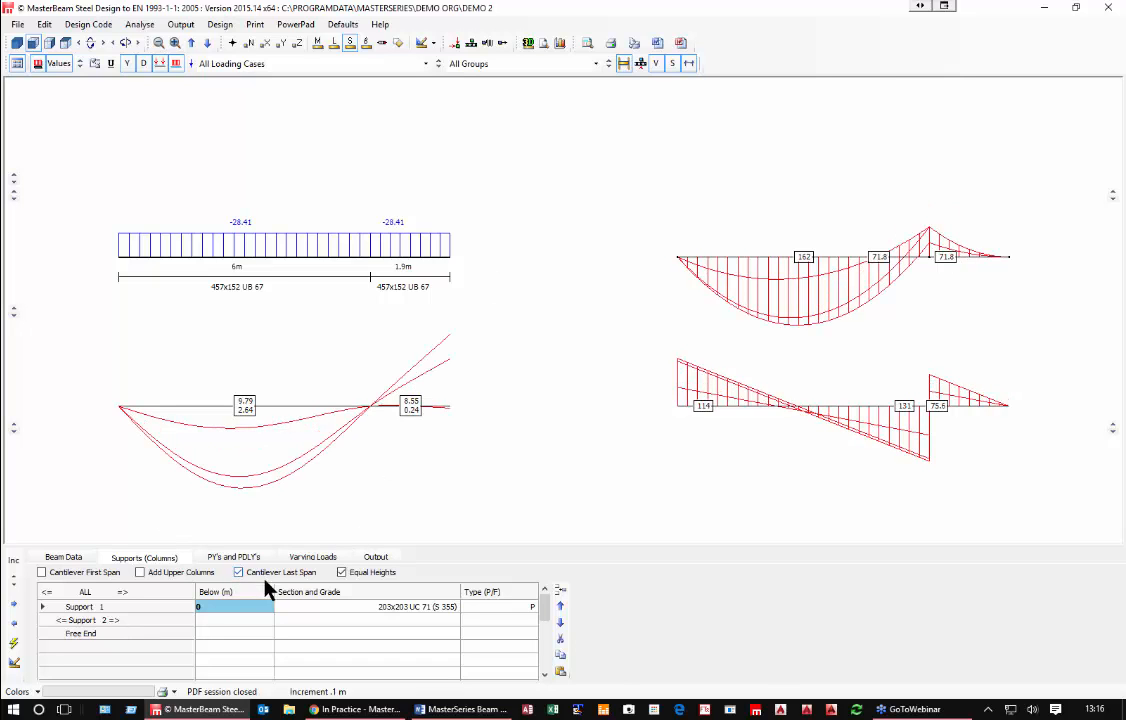
click(238, 573)
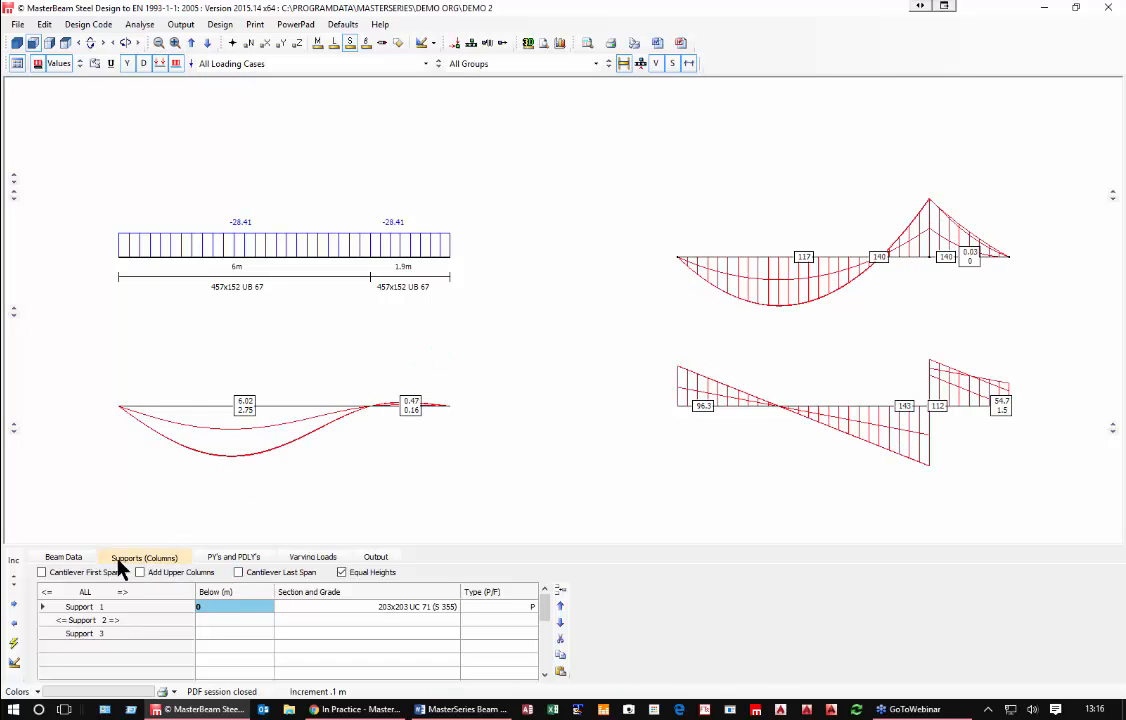
click(42, 573)
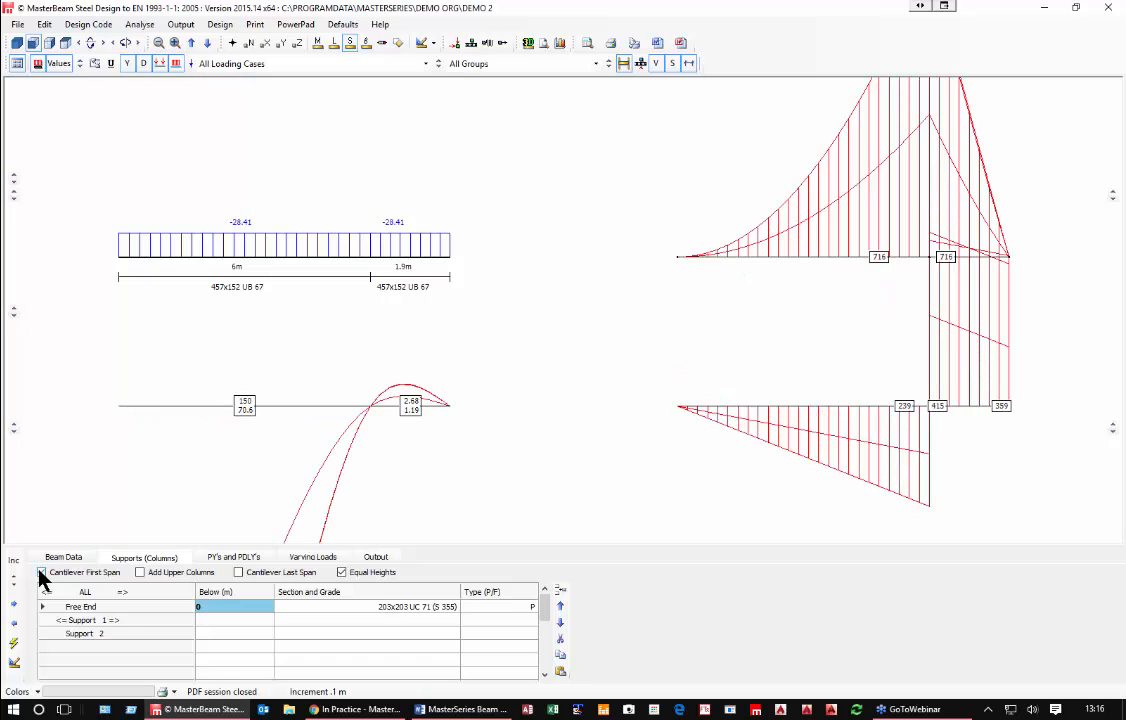
click(42, 573)
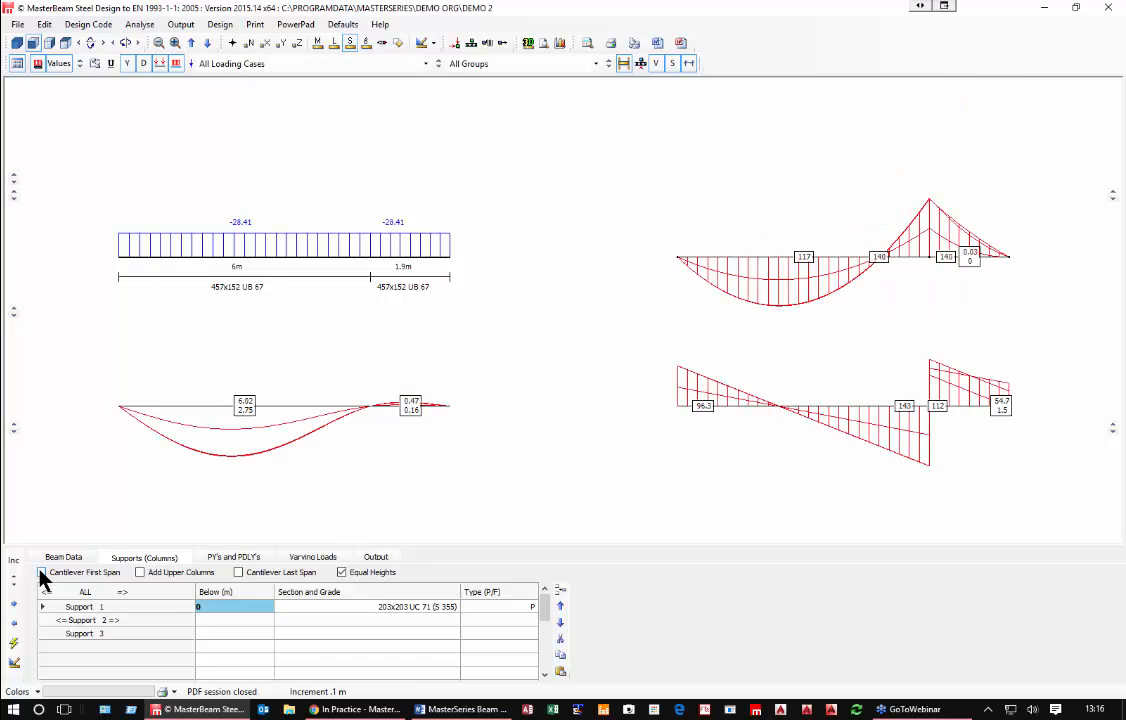
click(238, 573)
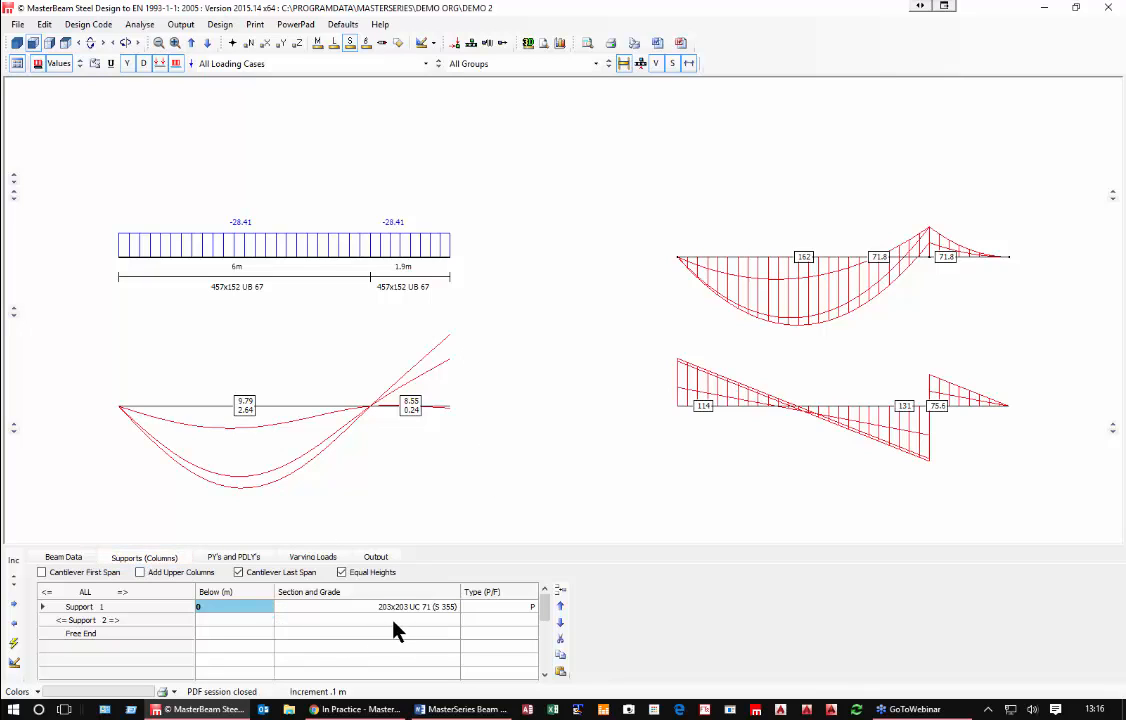
Step: Set the live load on span 2 to 1.5 kN/m in the beam data
click(232, 558)
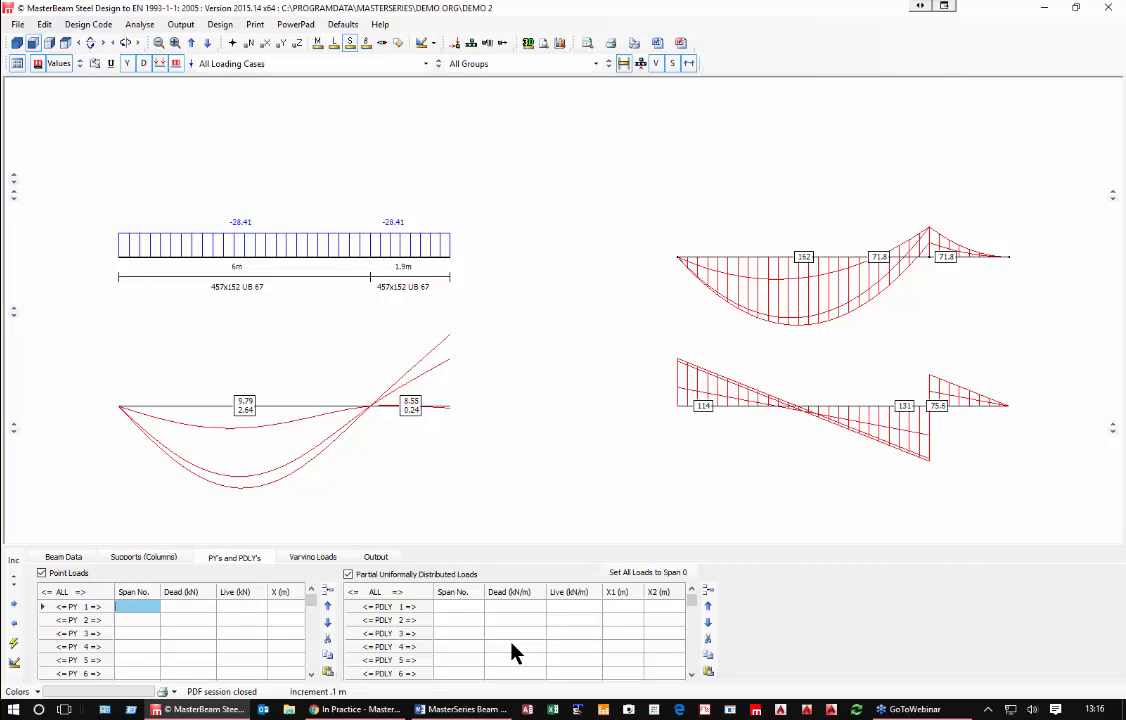
click(66, 557)
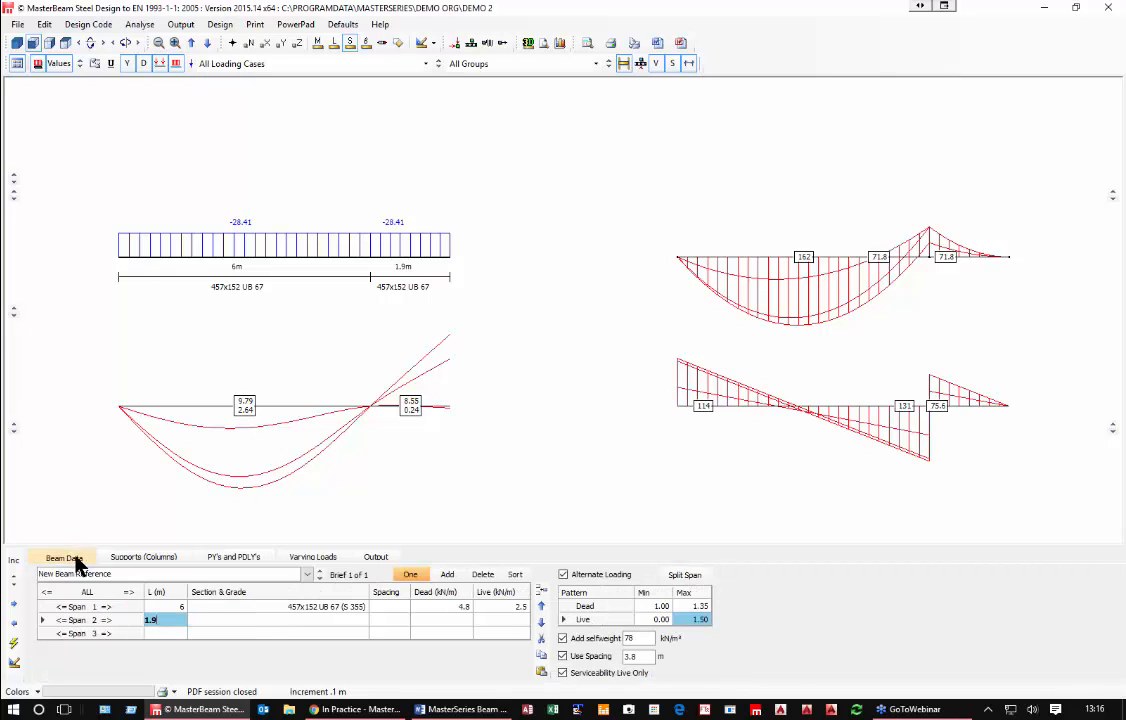
click(430, 606)
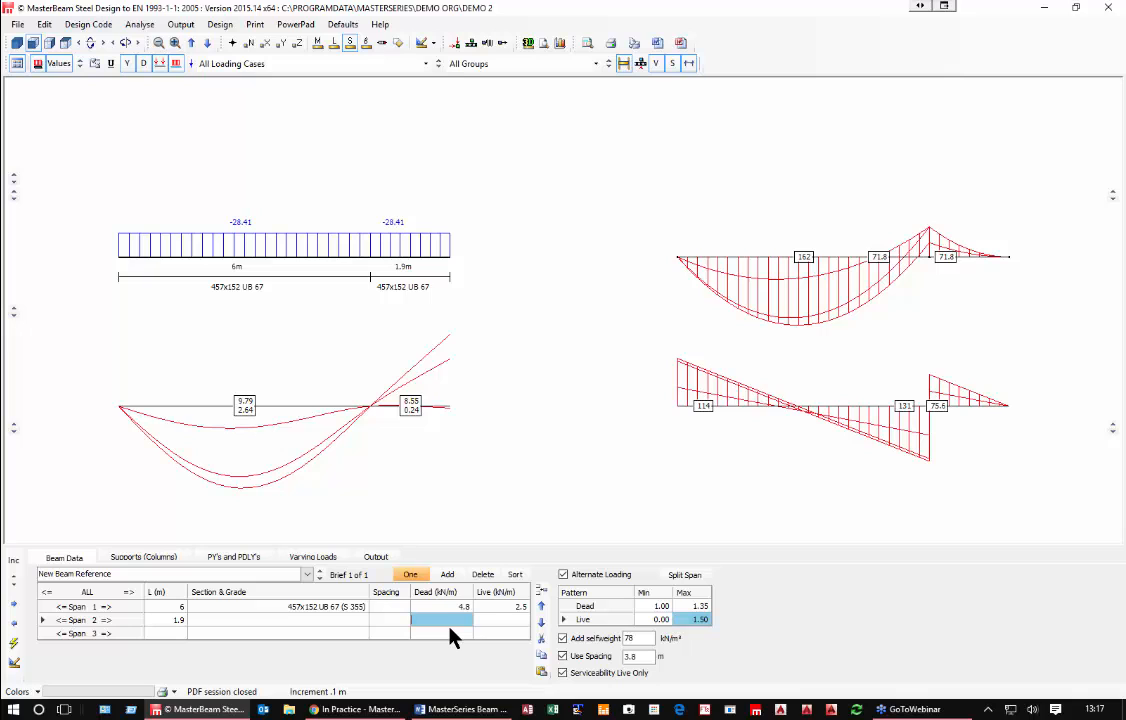
click(503, 620)
text(1.)
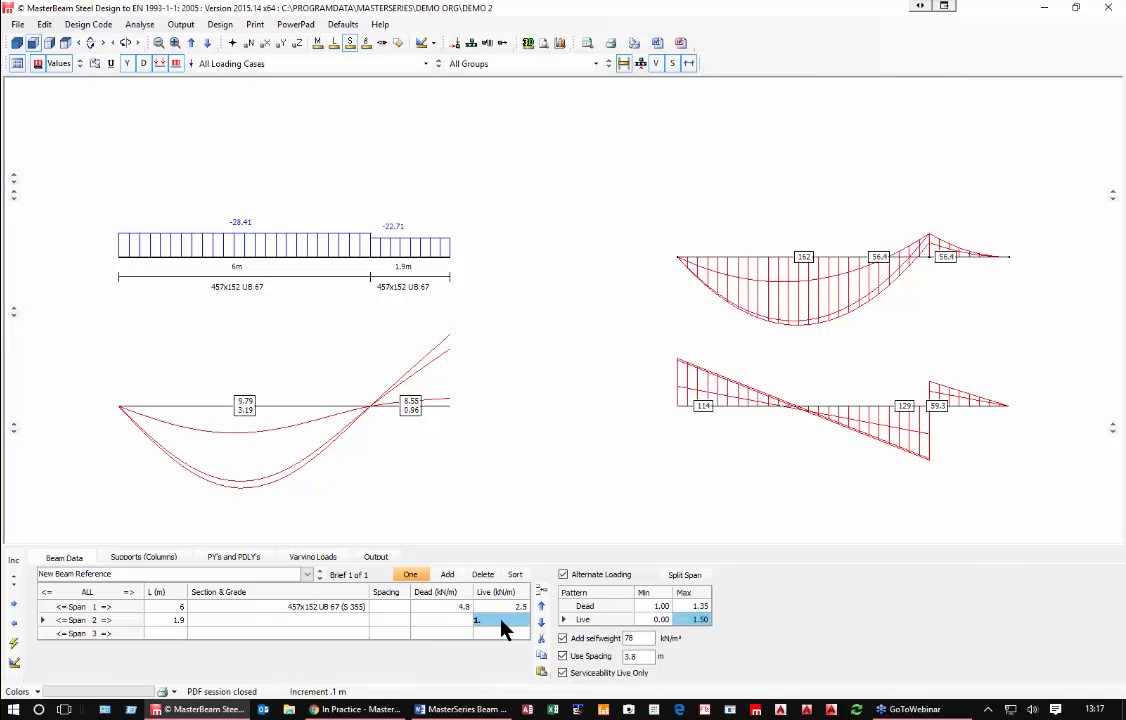
text(5)
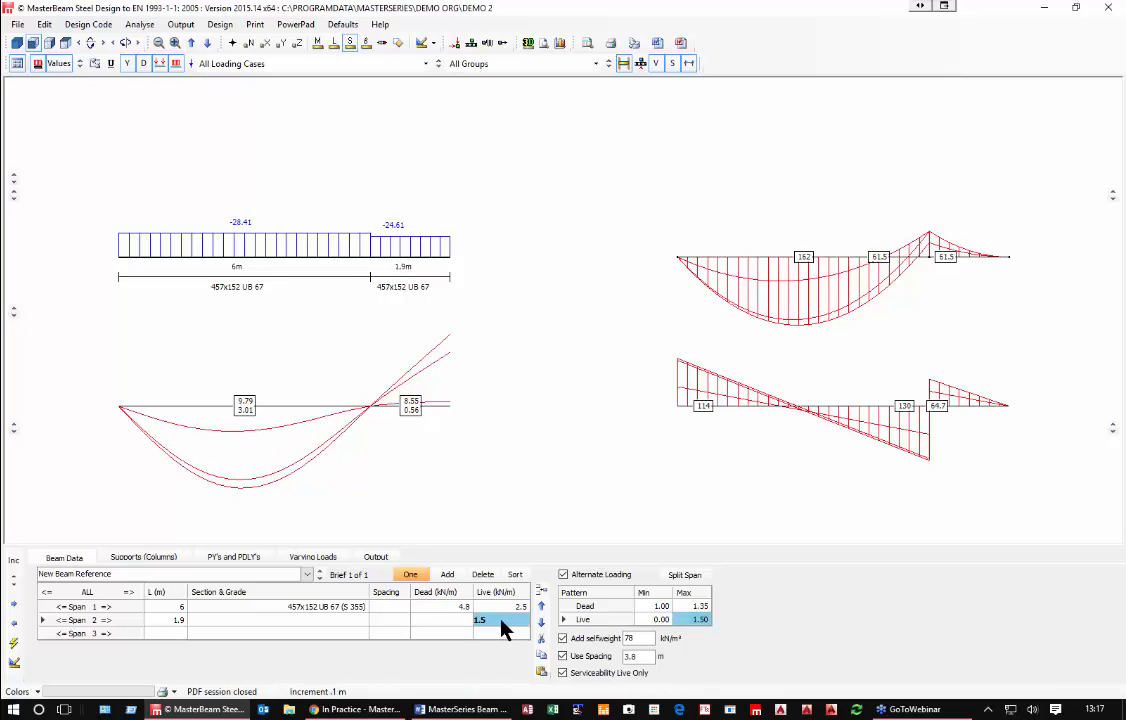
click(432, 621)
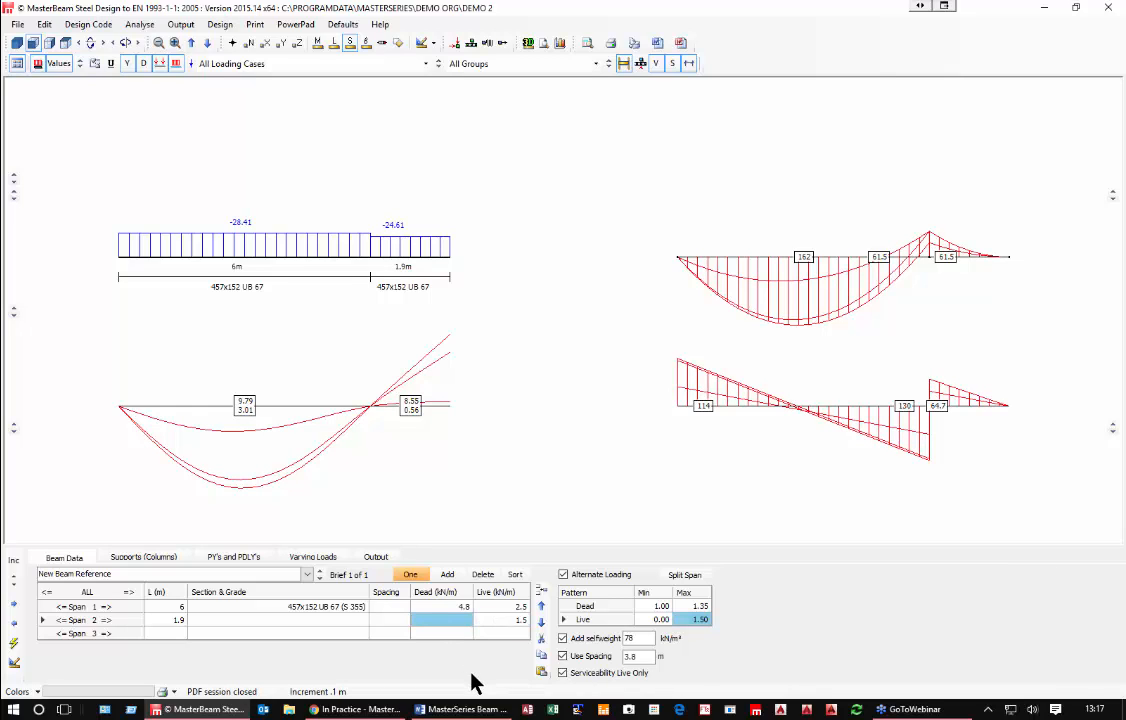
Step: Add a point load on span 2 with a dead load of 15 kN at X = 1.9 m
click(221, 566)
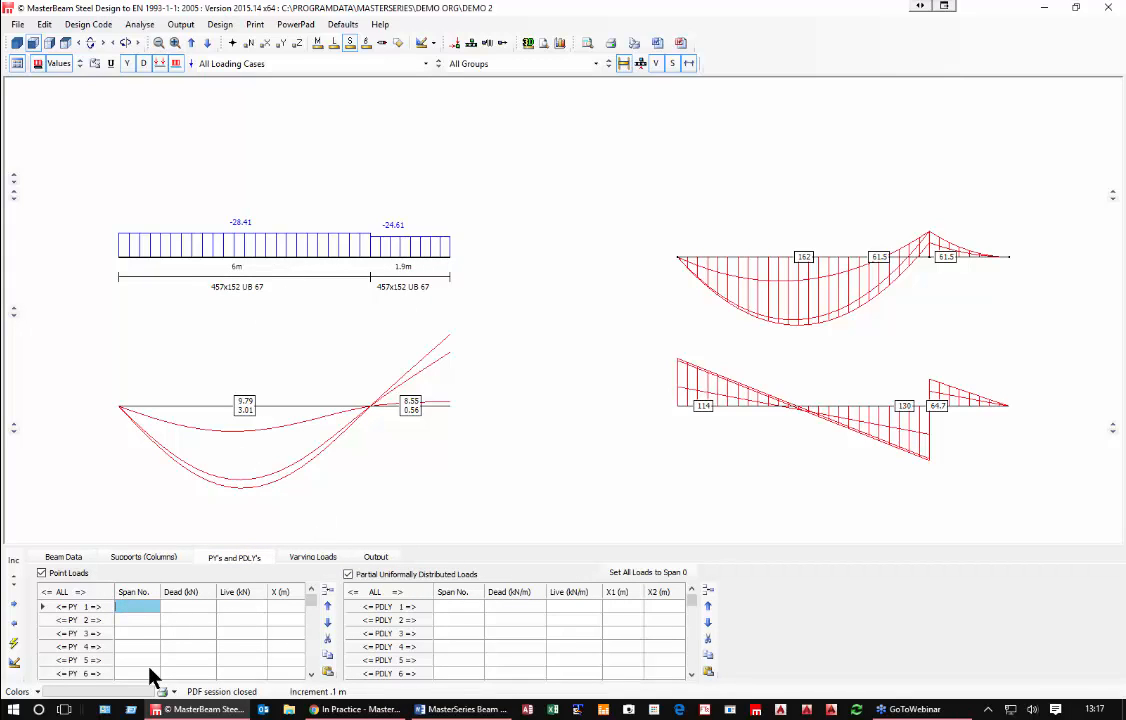
text(2)
key(Tab)
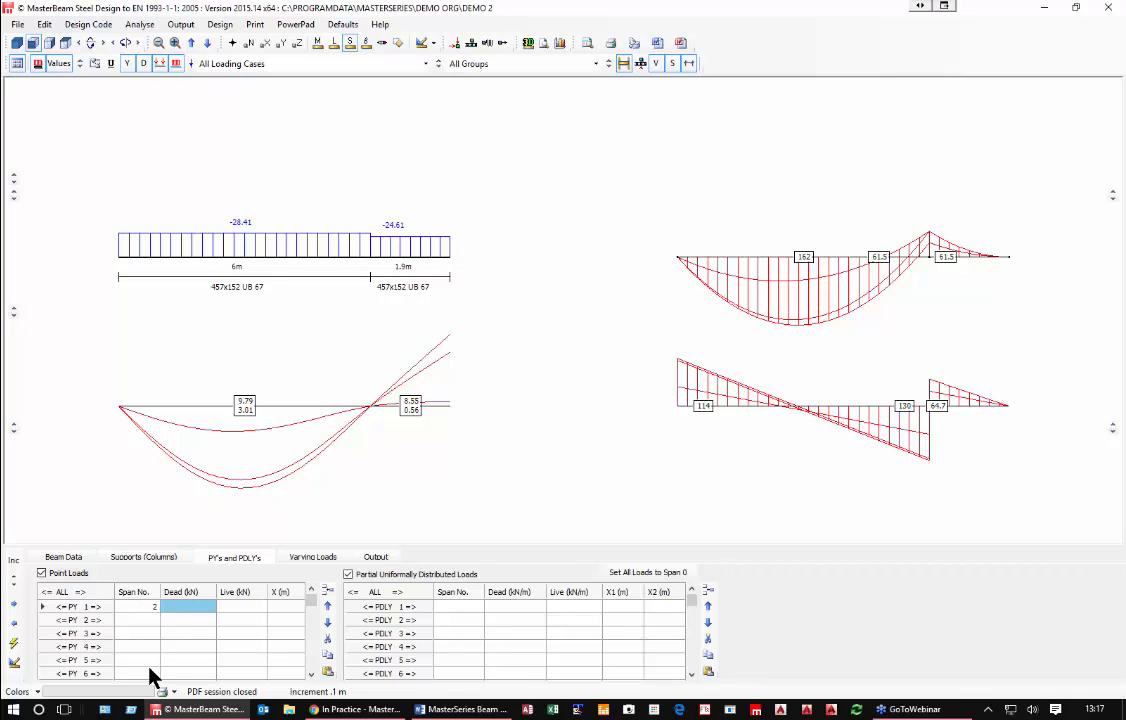
text(15)
key(Tab)
key(Tab)
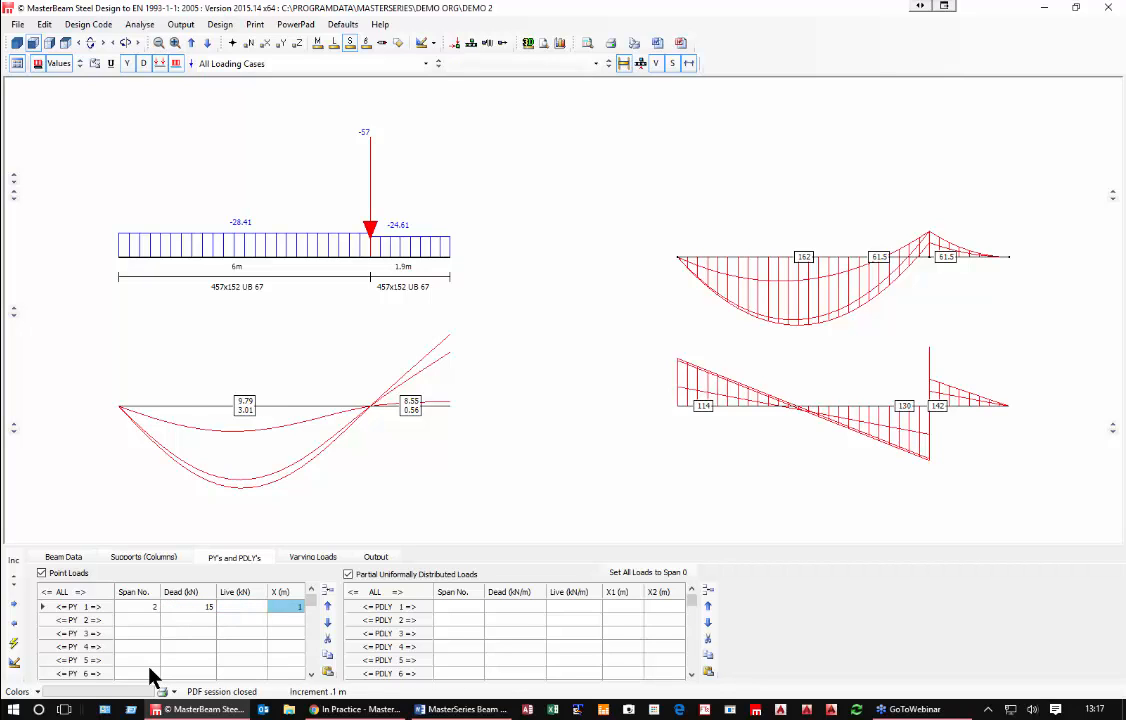
text(1.9)
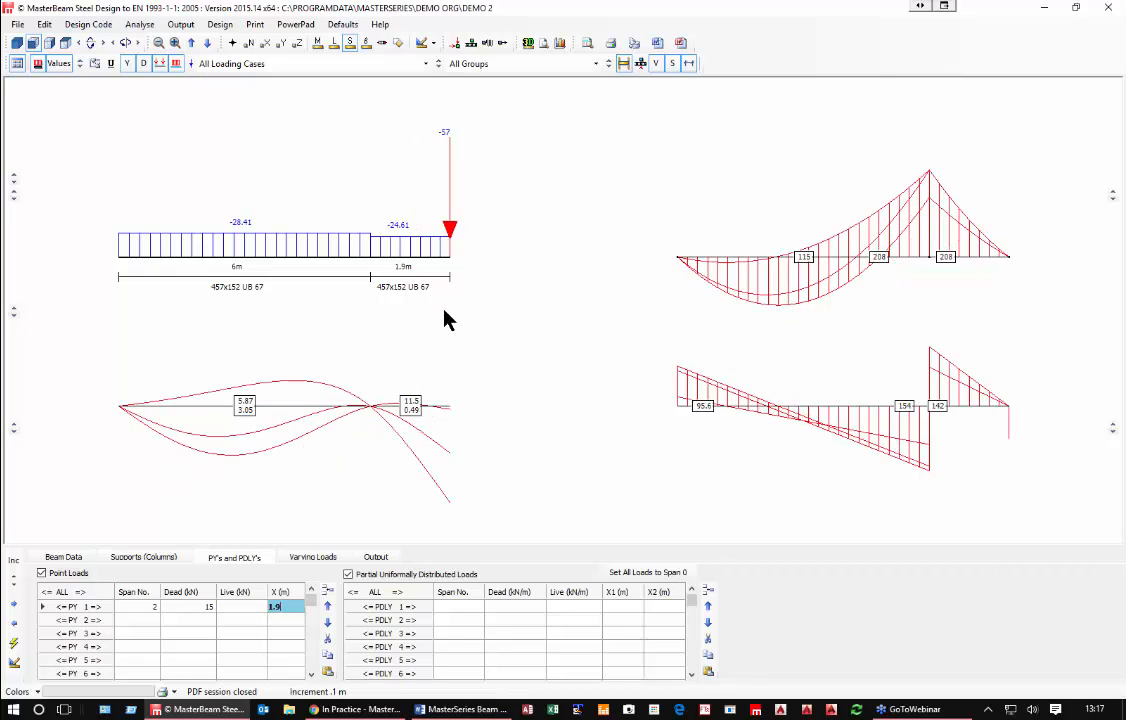
Step: Add a second point load with span number 0, a dead load of 12 kN and X = 7.5 m
click(142, 621)
click(200, 621)
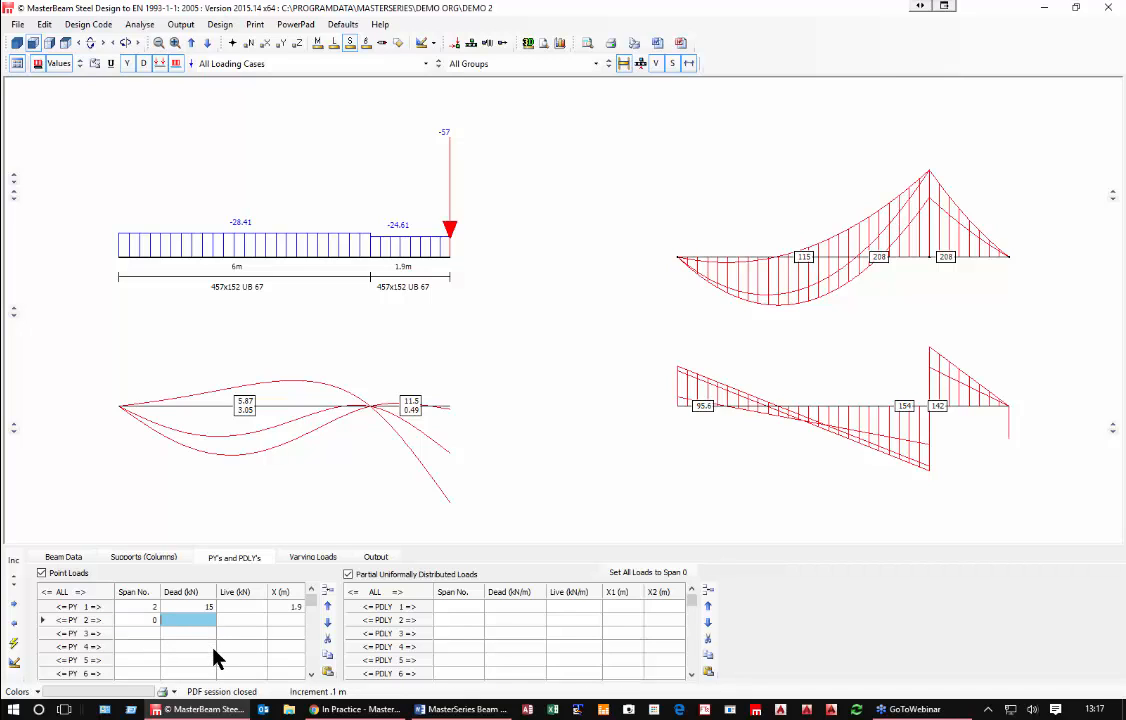
text(12)
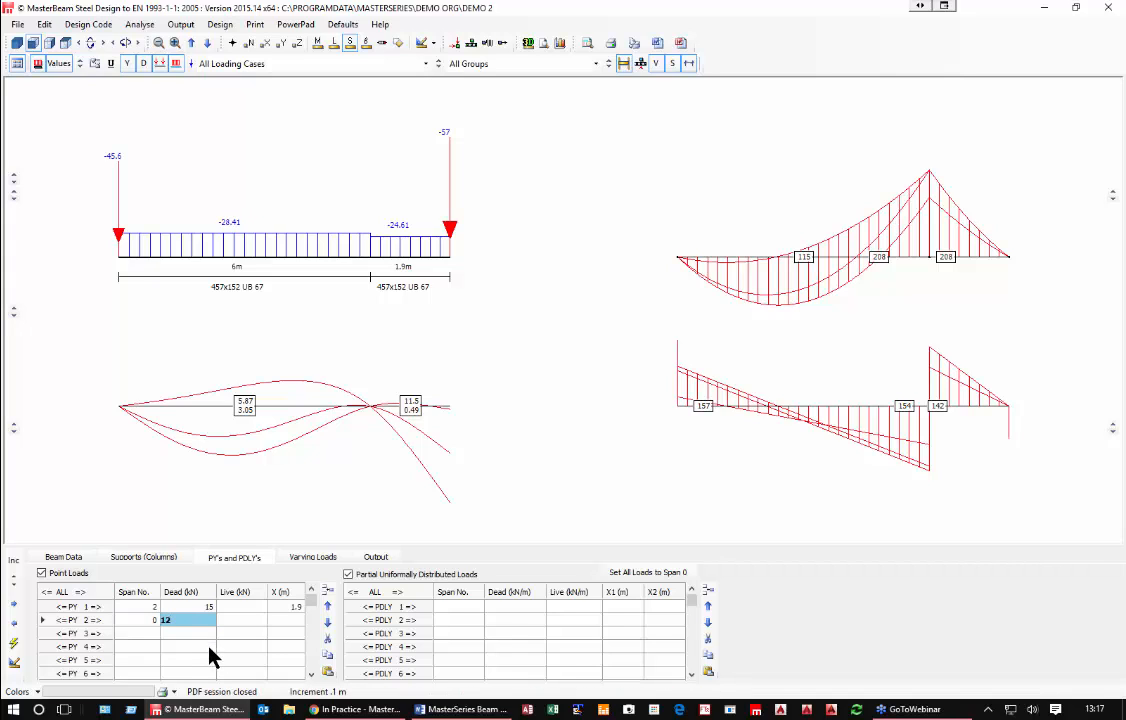
click(277, 620)
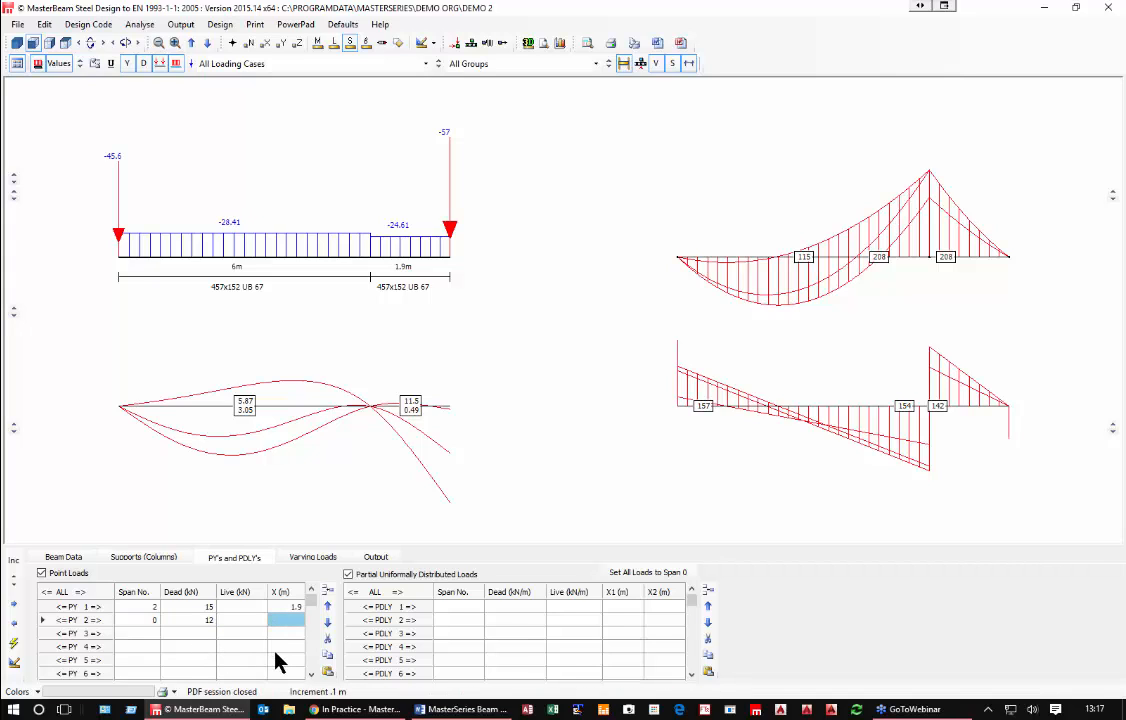
text(7)
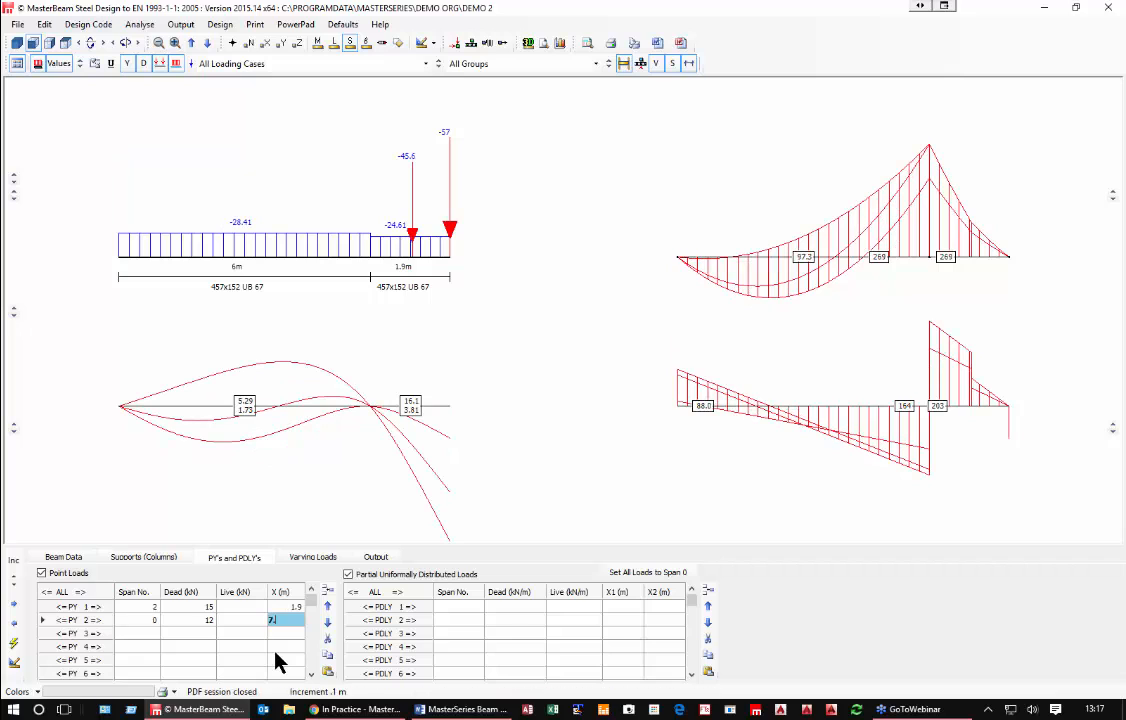
text(.5)
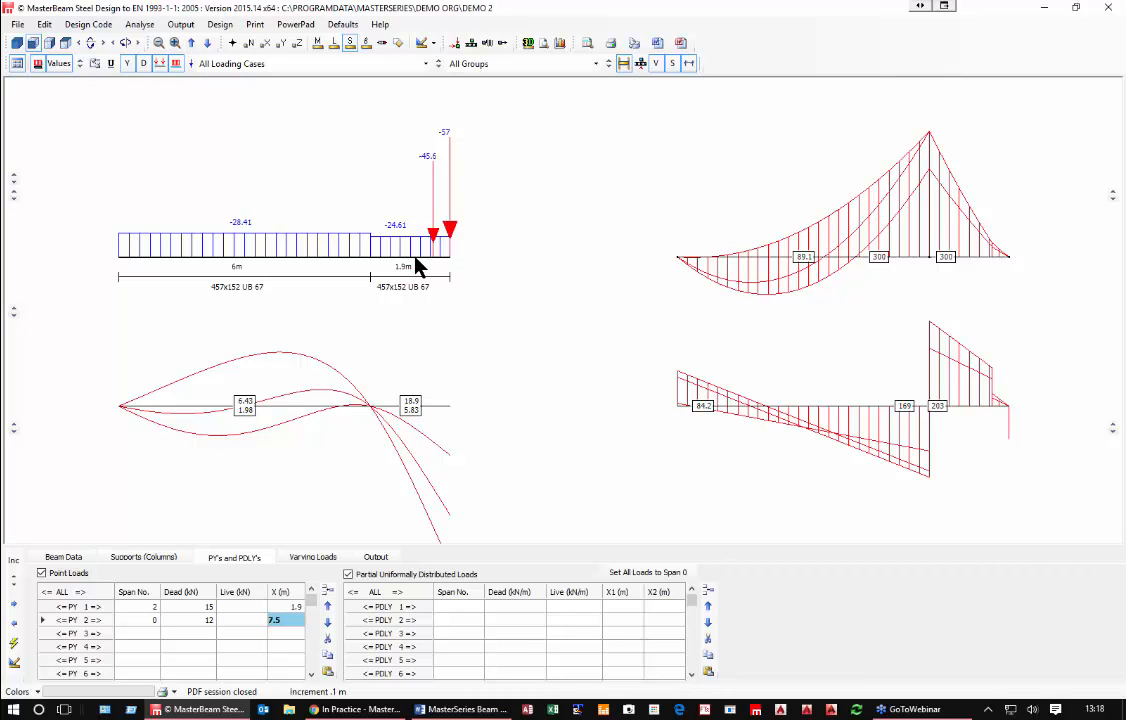
key(XF86AudioLowerVolume)
Step: Shift the first point load incrementally along span 2 to X = 0 and back to 1.9 m
click(59, 606)
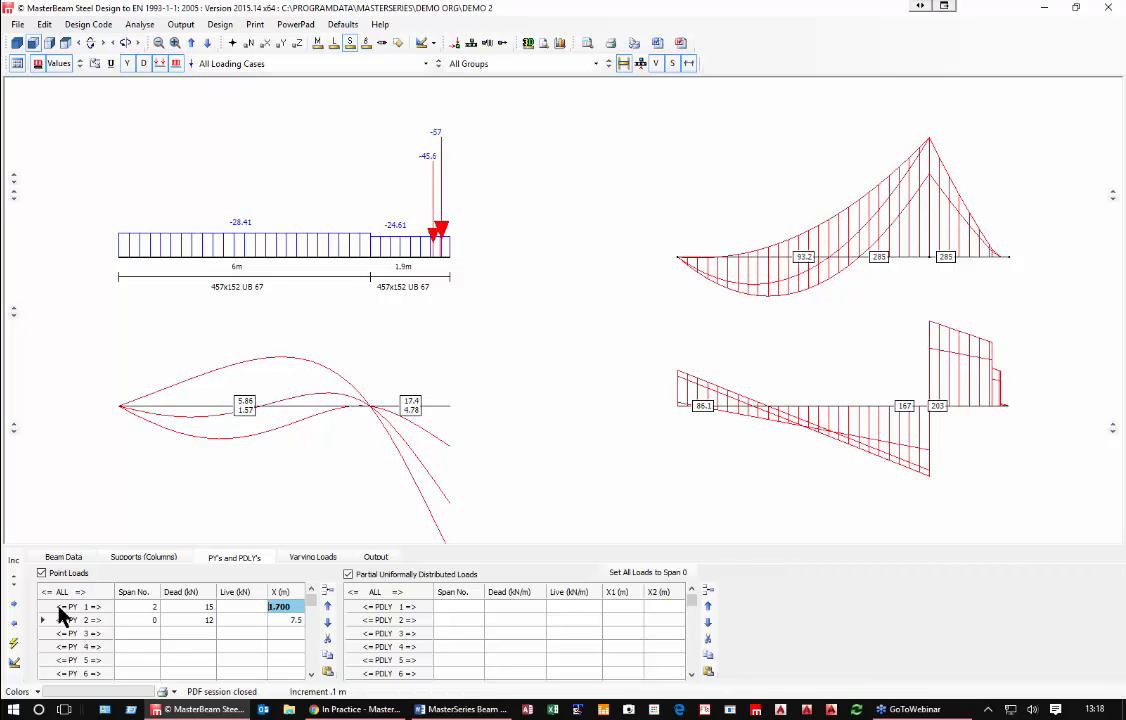
click(59, 607)
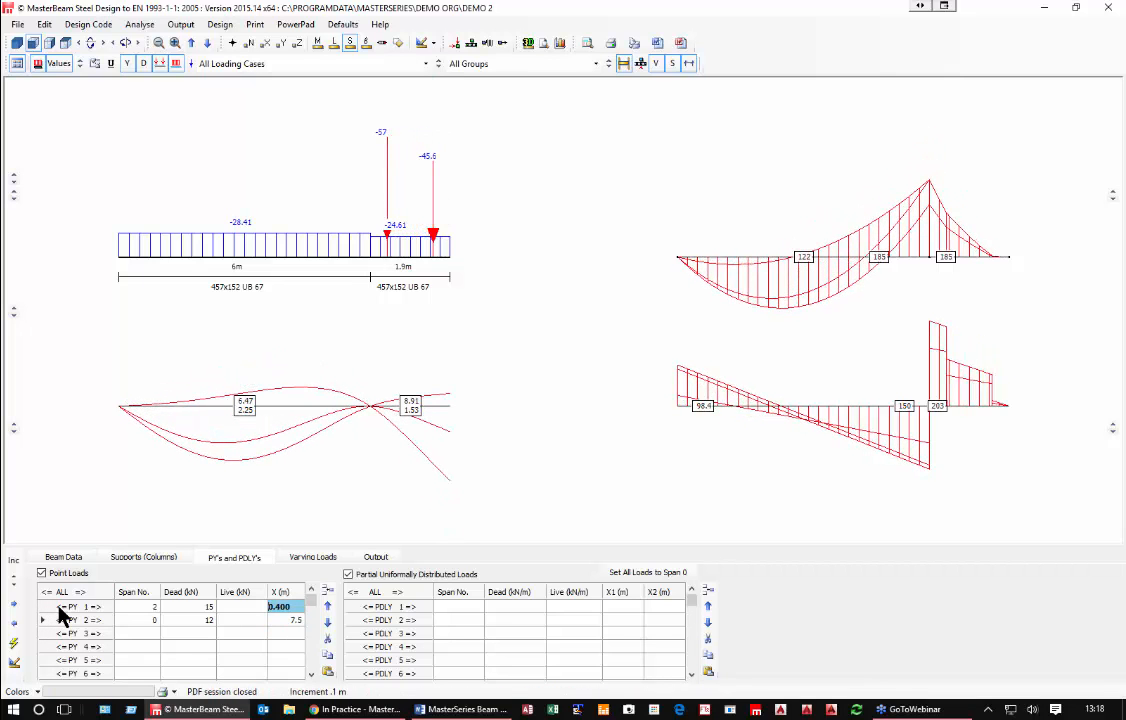
click(59, 607)
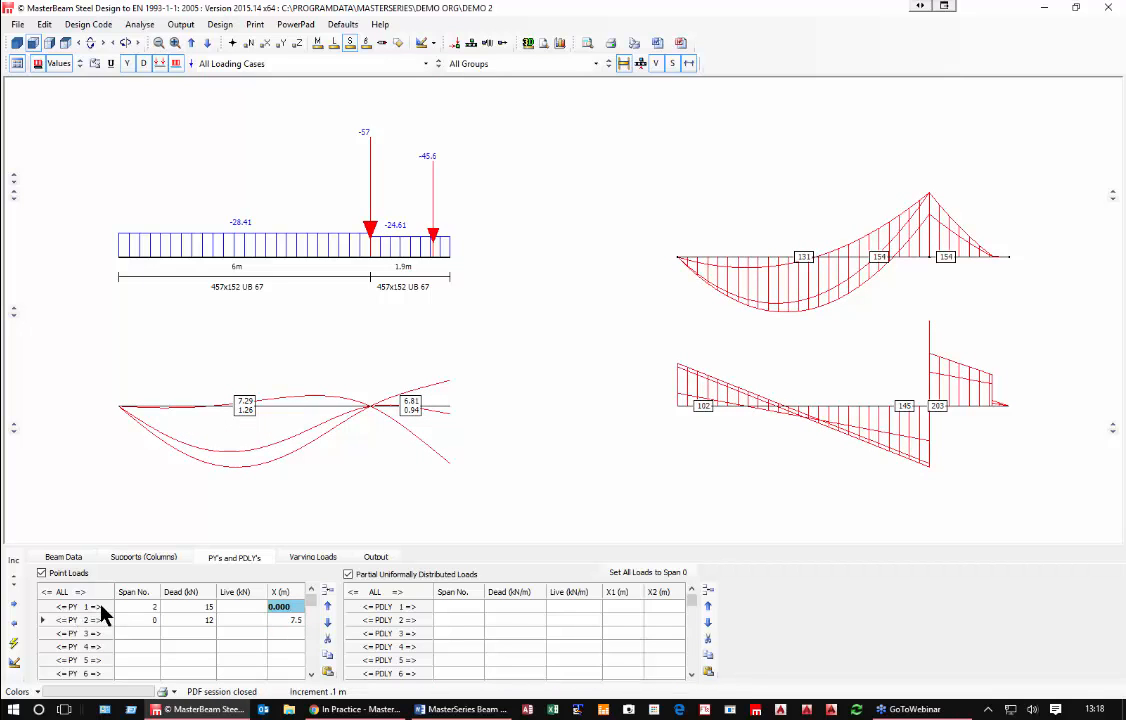
click(96, 608)
click(96, 608)
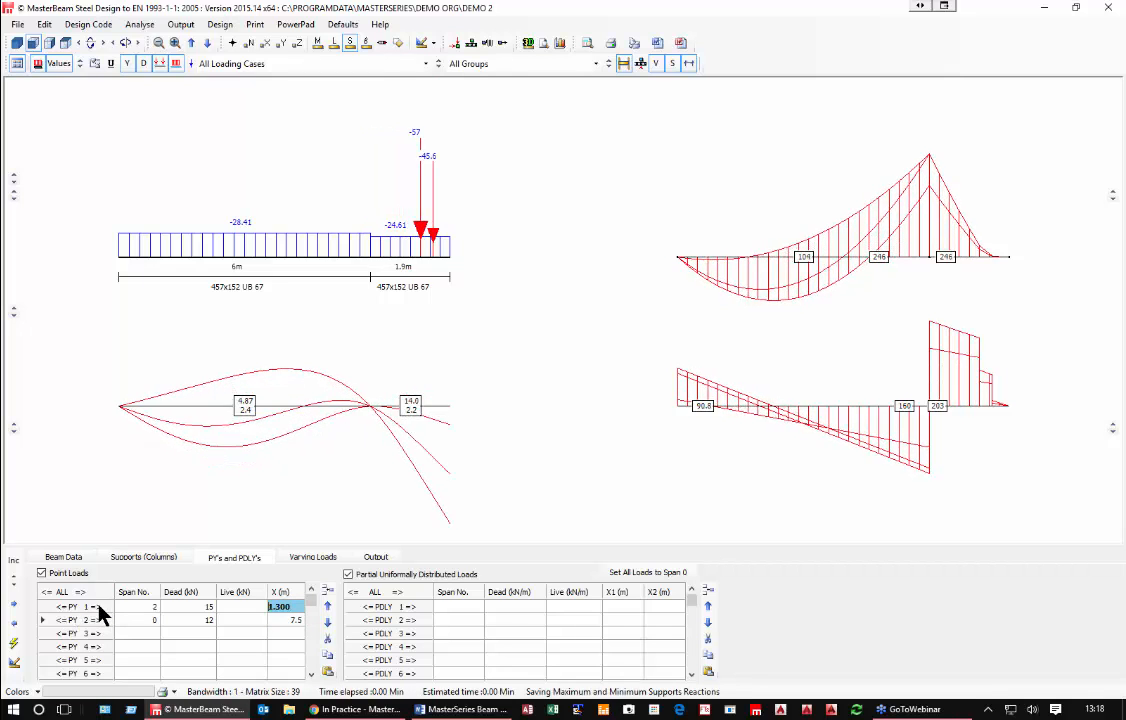
click(97, 607)
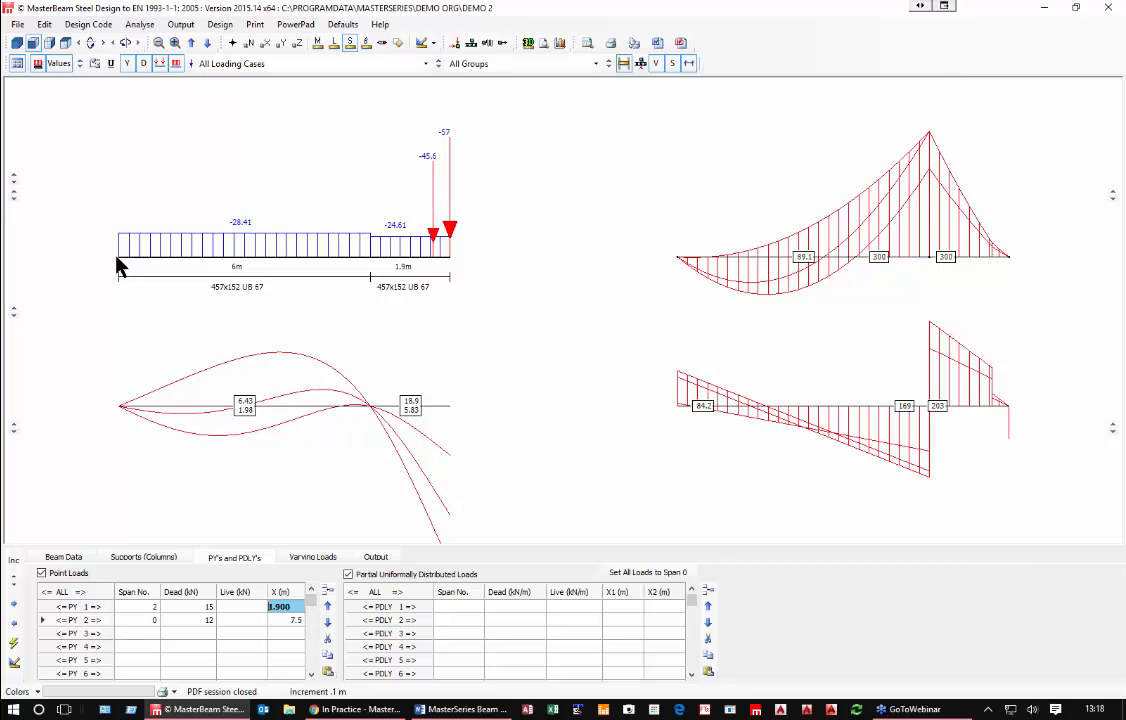
Step: Shift the second point load incrementally back and forth along the beam, ending at X = 5.5 m
click(62, 625)
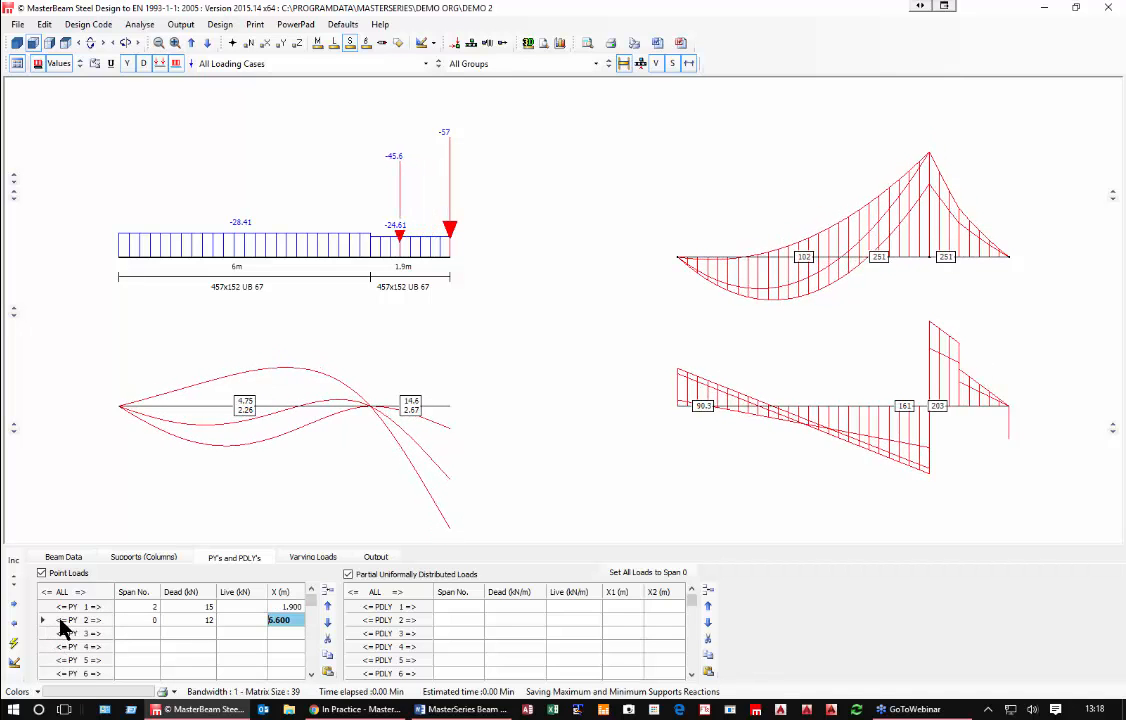
click(62, 625)
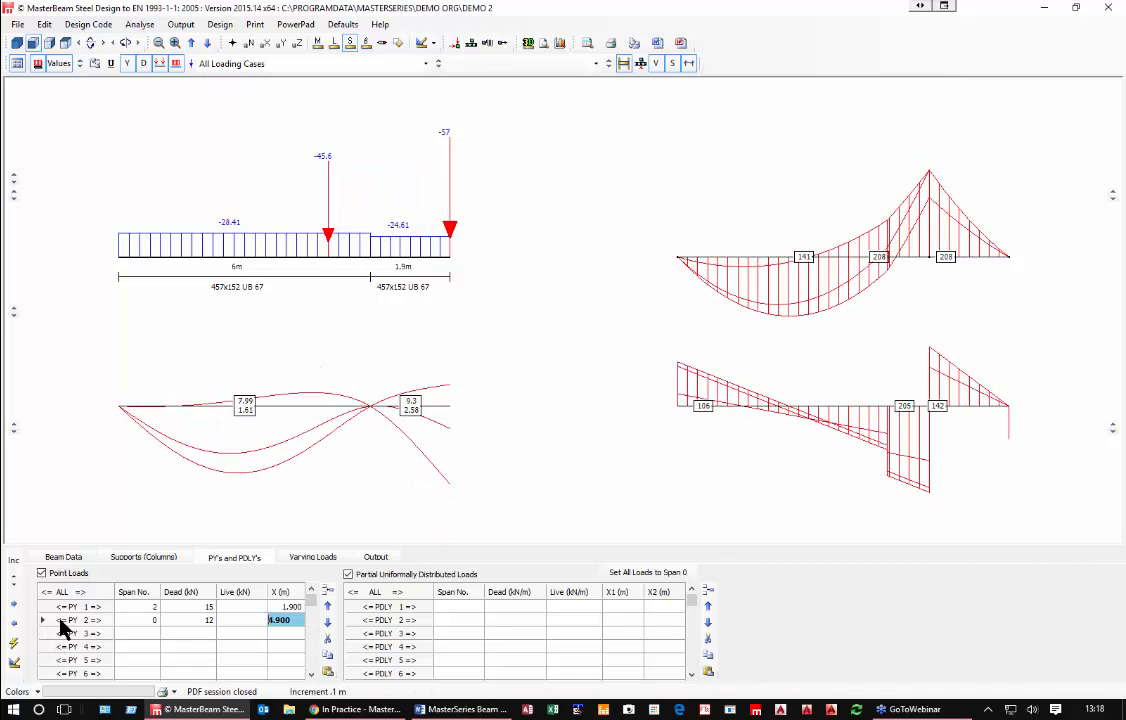
click(62, 625)
click(62, 625)
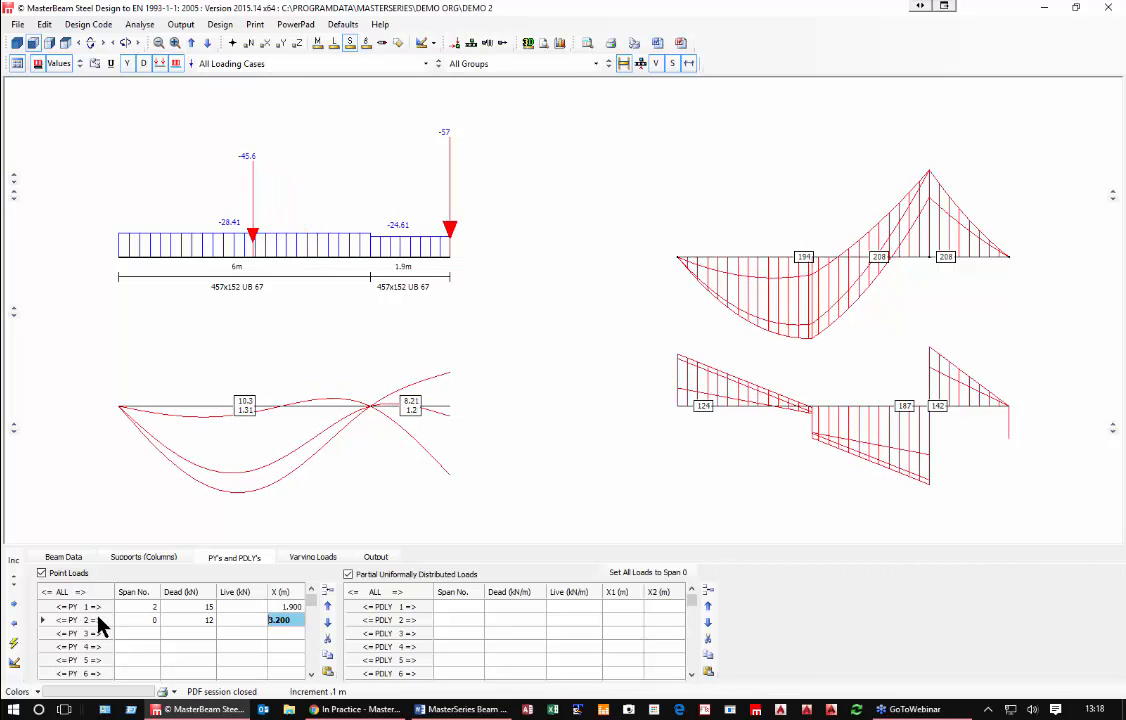
click(98, 621)
click(98, 621)
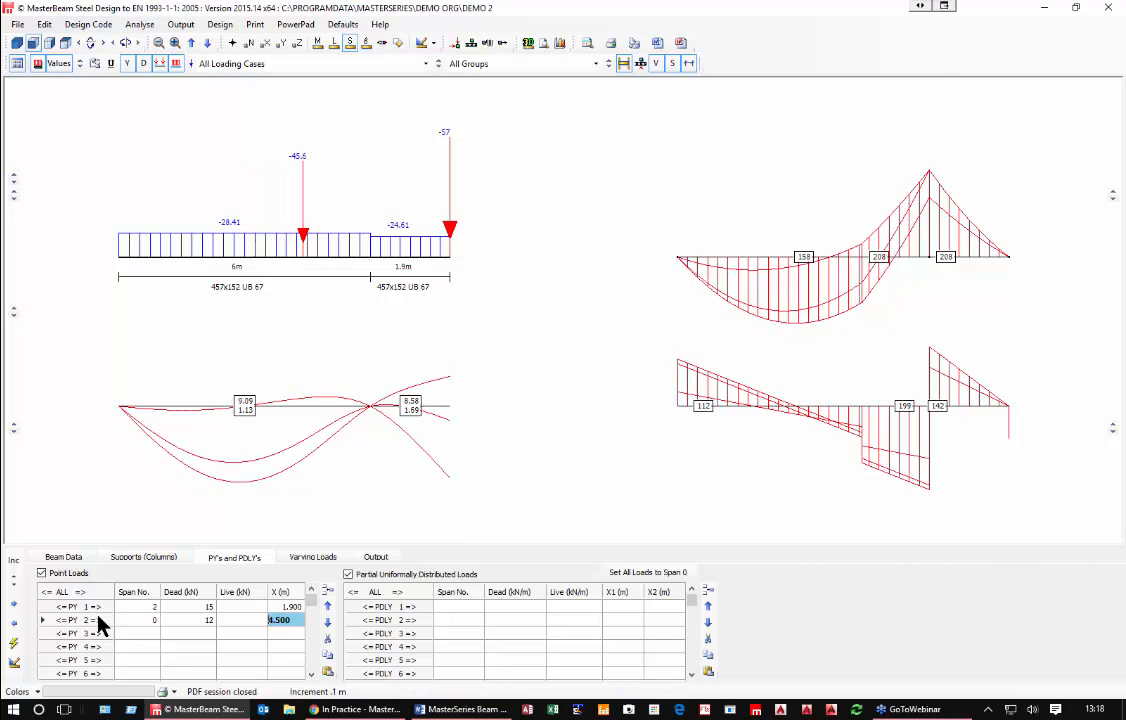
click(98, 621)
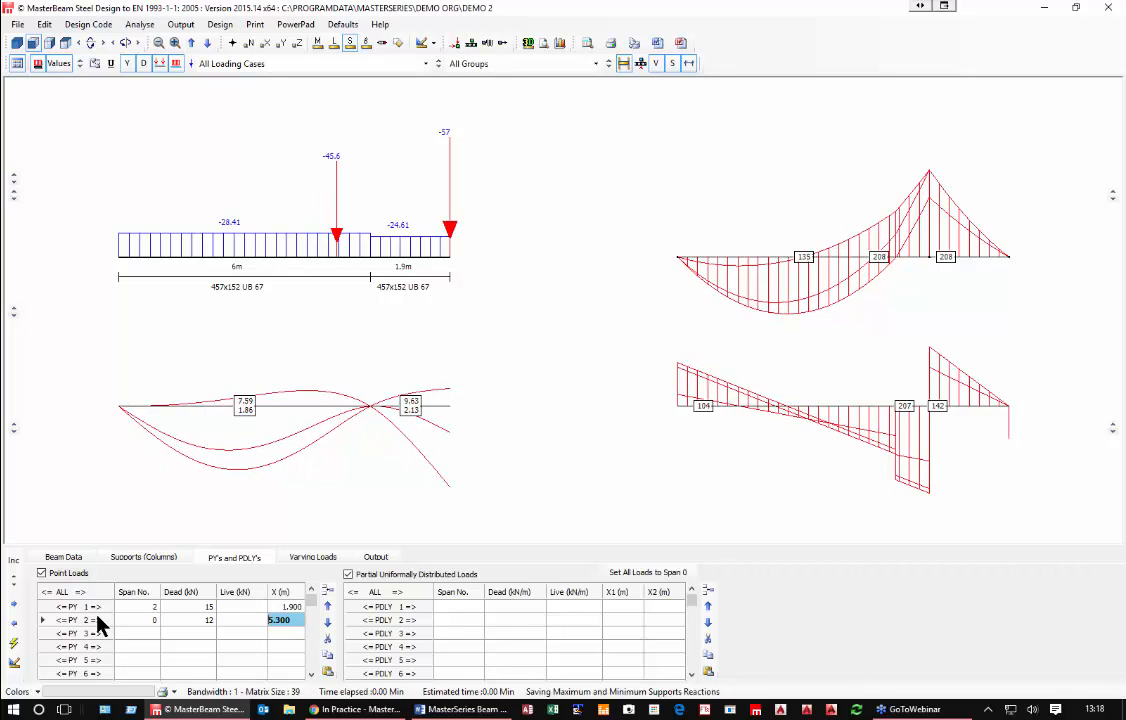
click(98, 621)
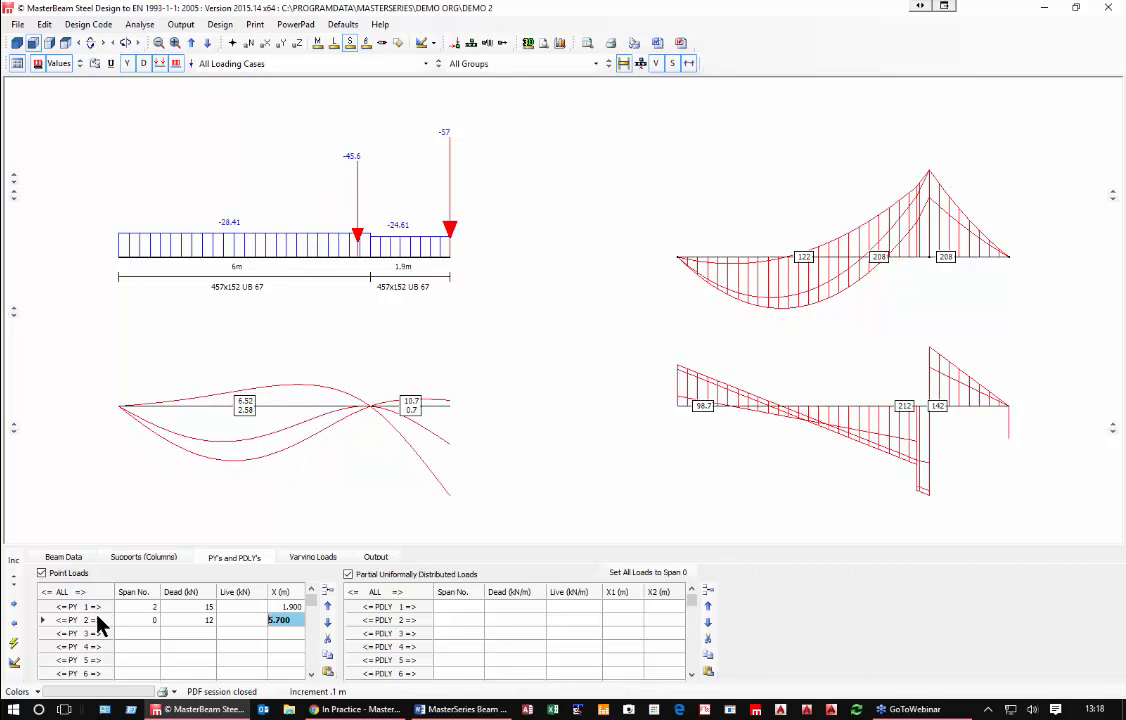
click(98, 621)
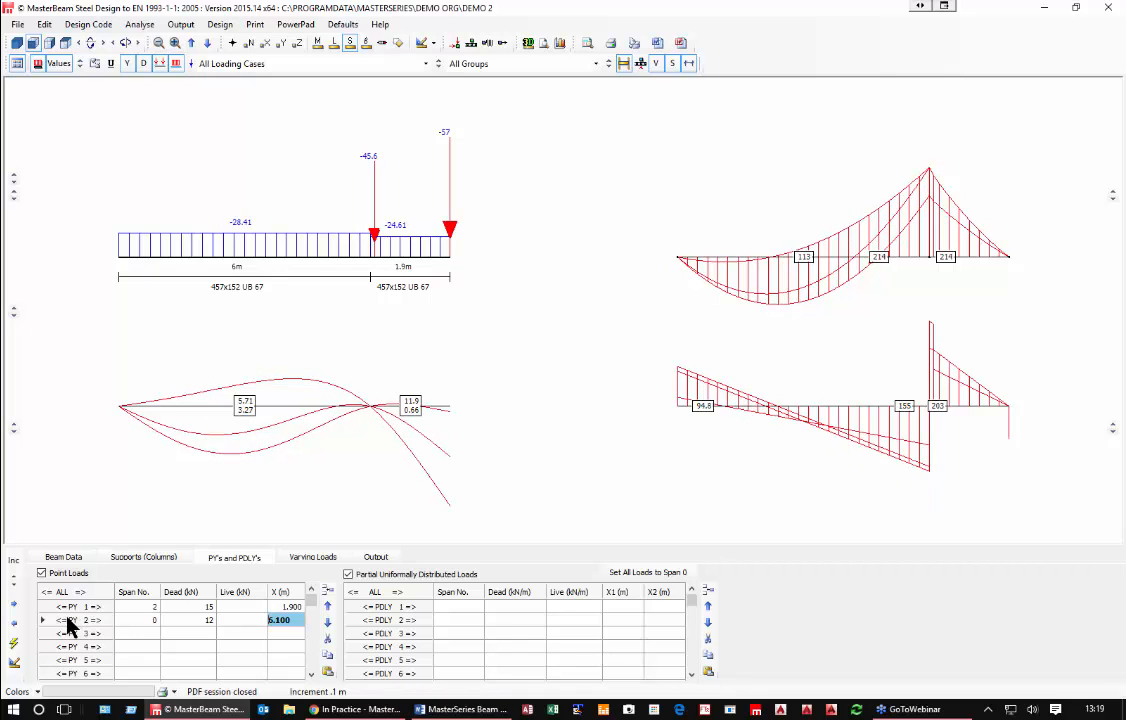
click(58, 621)
click(58, 621)
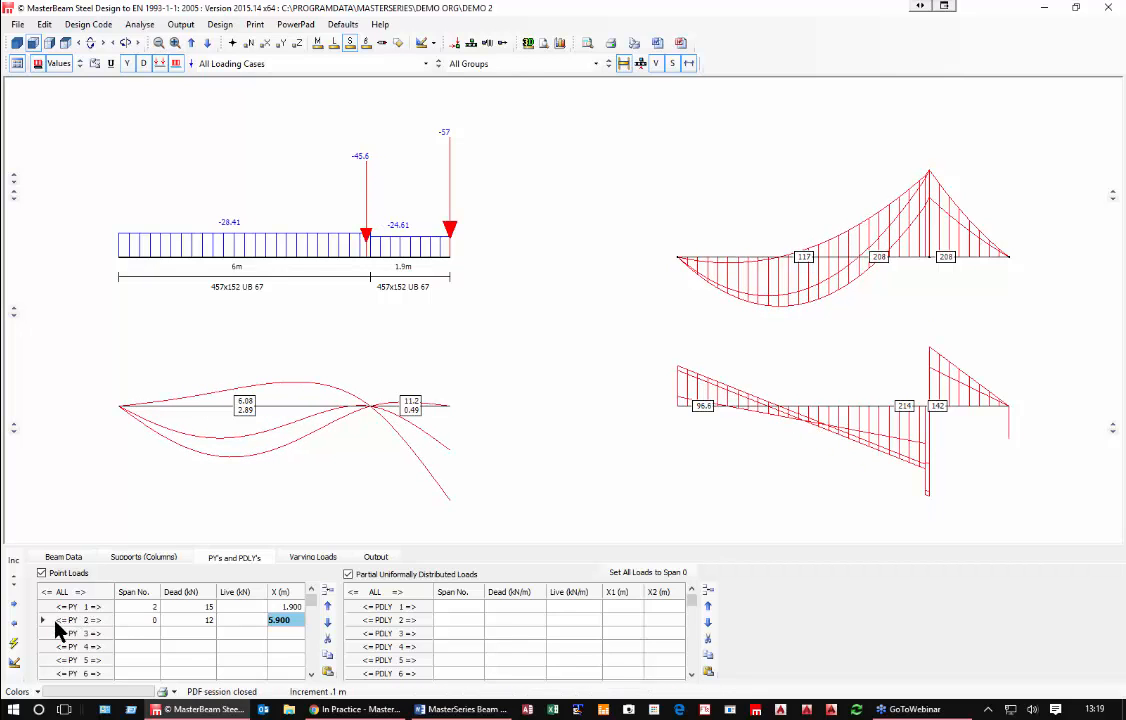
click(55, 621)
click(55, 621)
click(55, 621)
click(55, 621)
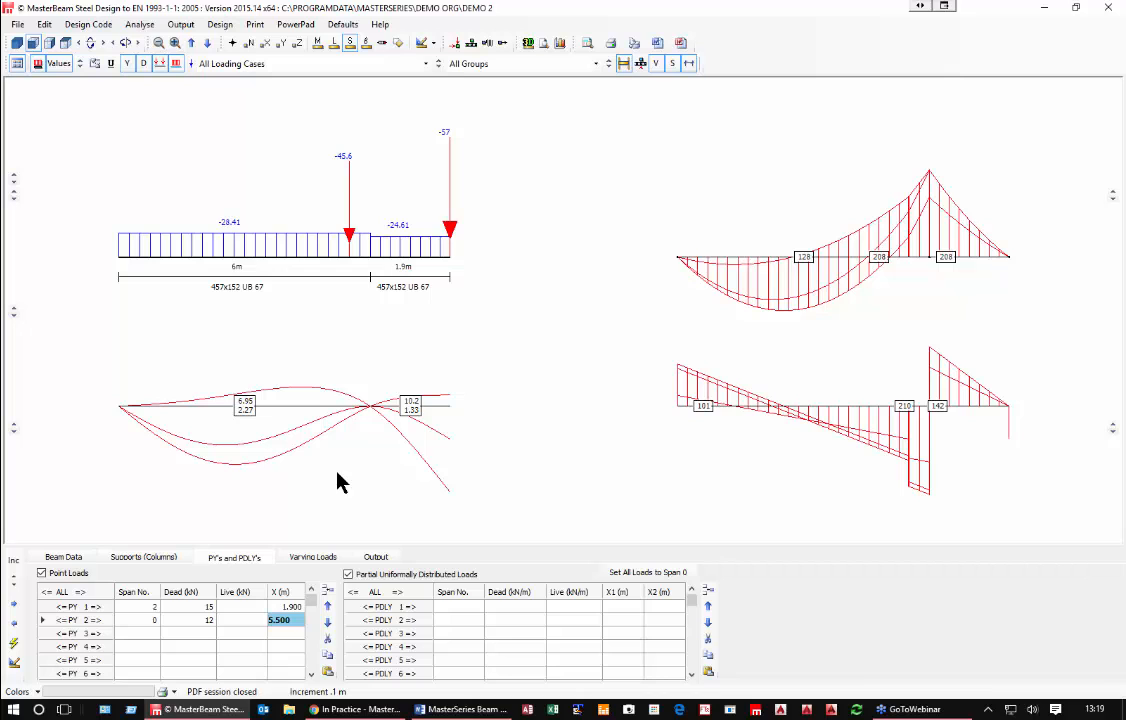
Step: Shift all point loads together to X = 0.8 m and 4.4 m, and return them to 1.9 m and 5.5 m
click(48, 591)
click(48, 591)
click(48, 591)
click(49, 591)
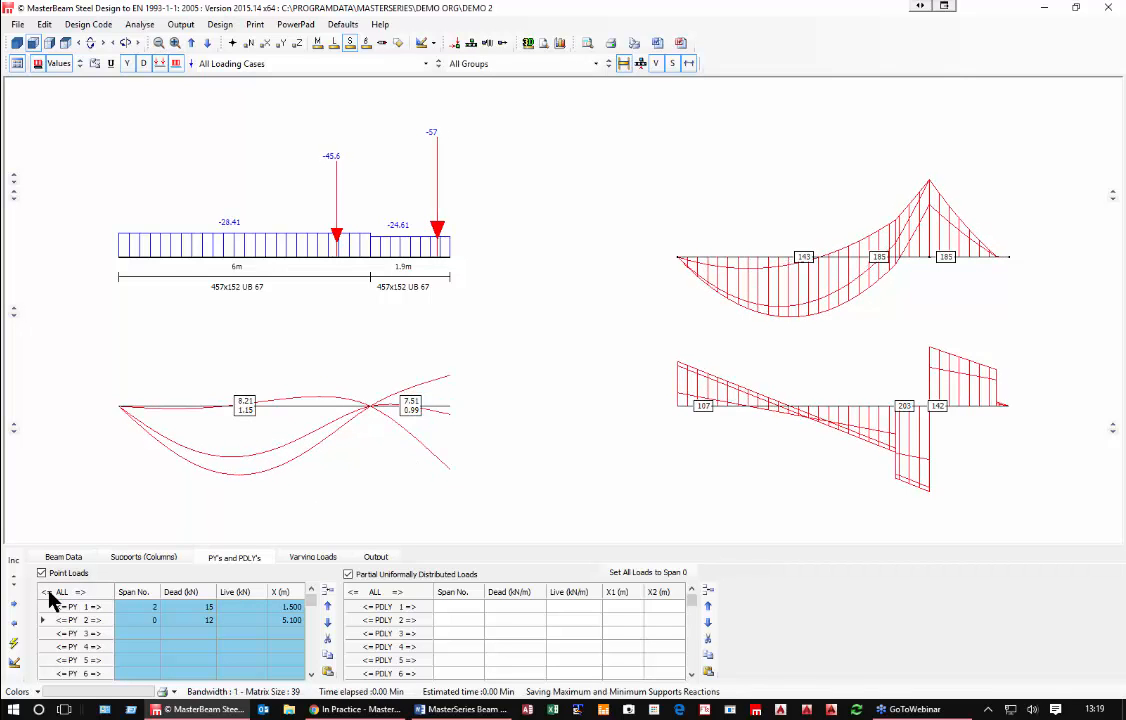
click(48, 591)
click(48, 591)
click(48, 591)
click(48, 591)
click(48, 591)
click(48, 591)
click(48, 591)
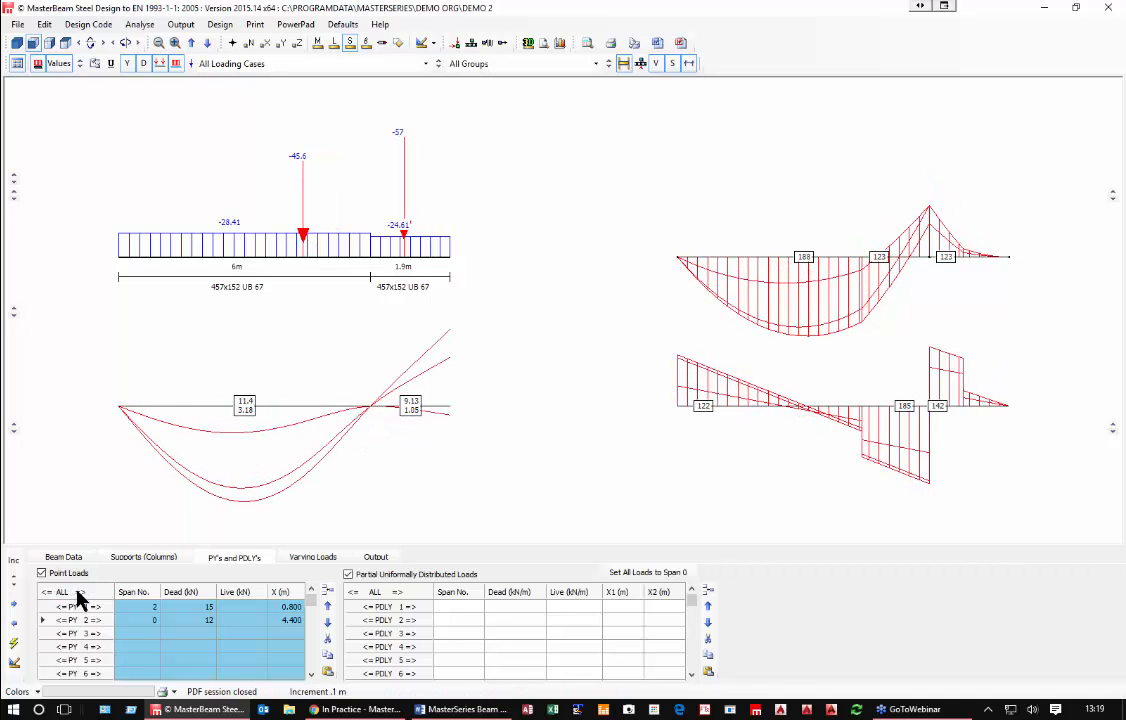
click(80, 592)
click(80, 592)
click(80, 592)
click(80, 592)
click(80, 592)
click(80, 592)
click(80, 592)
click(80, 592)
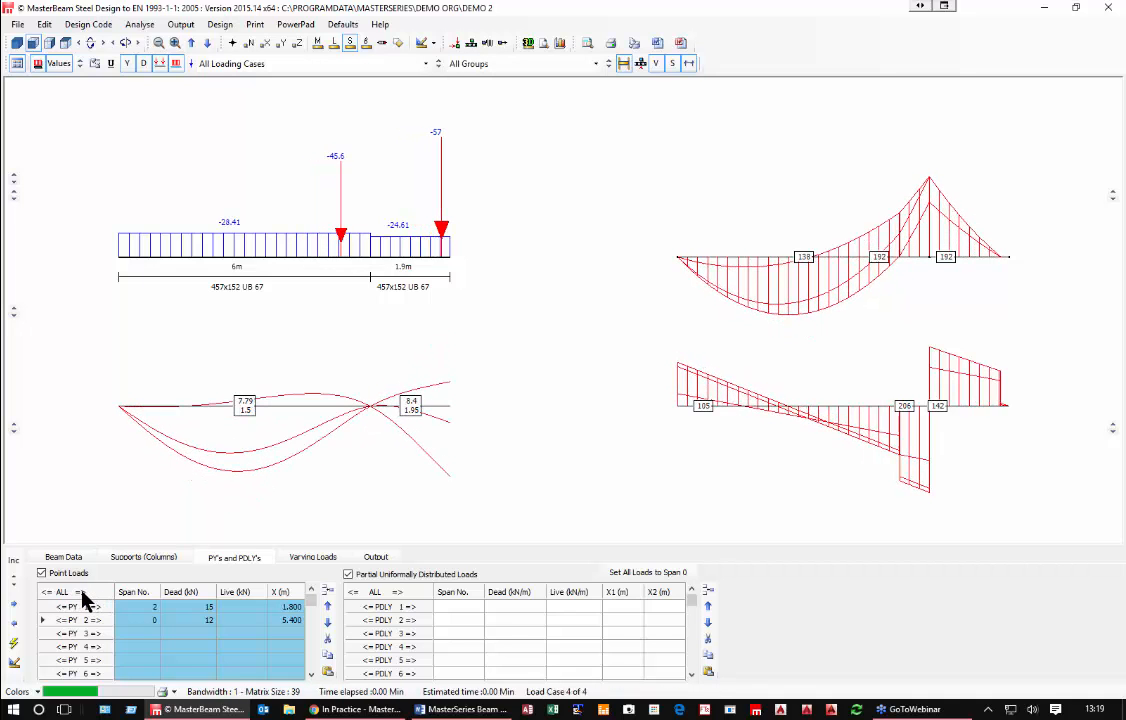
click(80, 592)
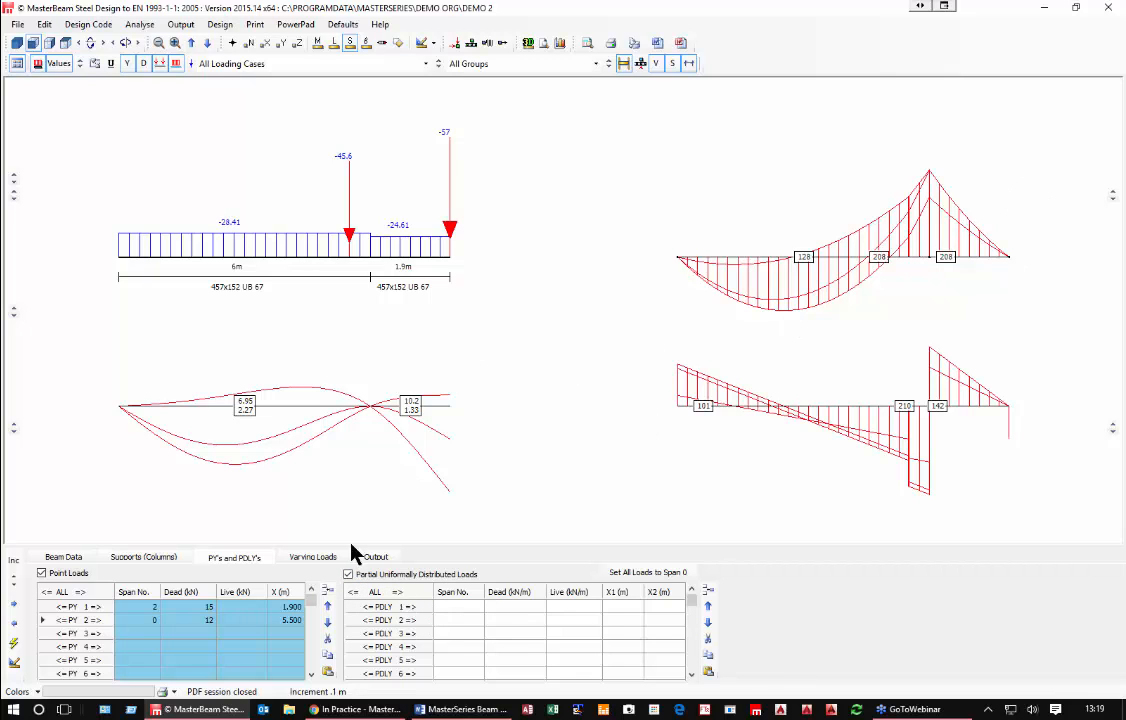
Step: Add a partial uniformly distributed load with span number 0, dead load 10 kN/m, X1 = 2 m and X2 = 7 m
click(464, 607)
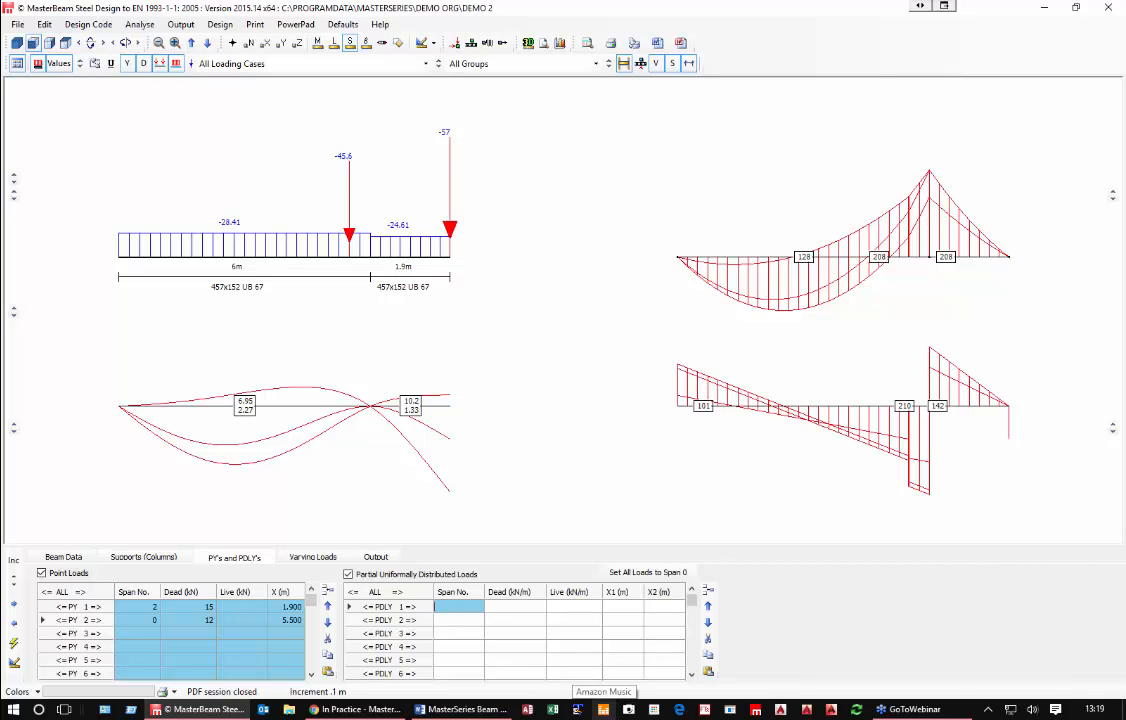
text(0)
key(Tab)
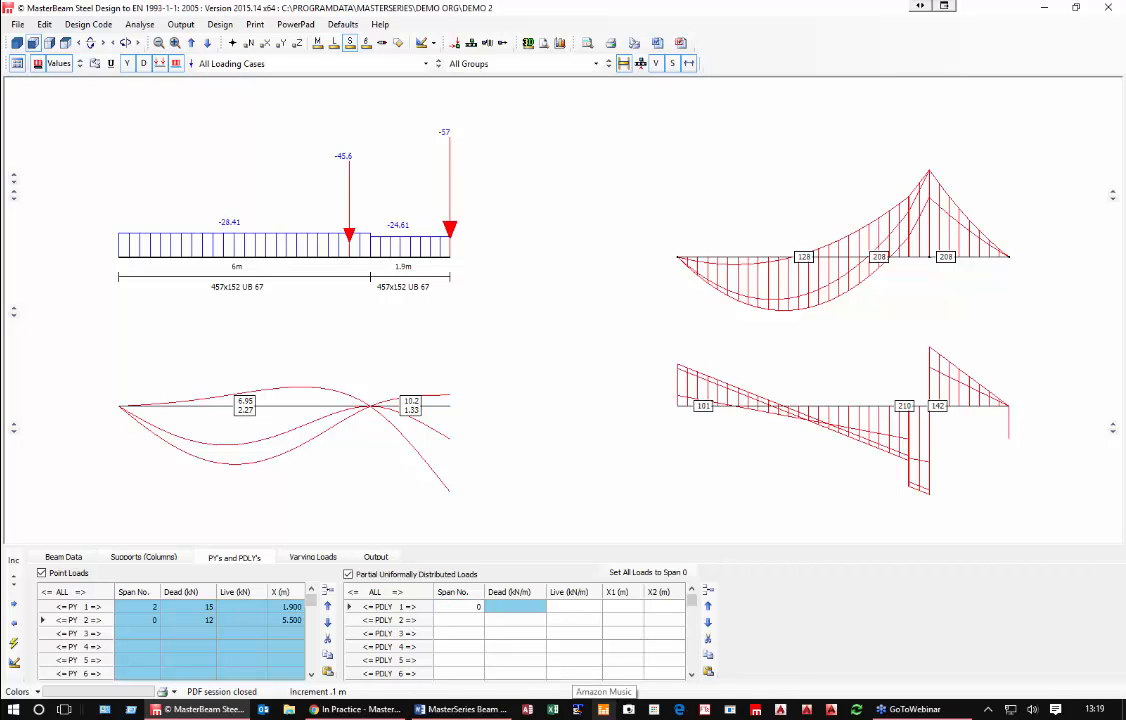
text(10)
key(Tab)
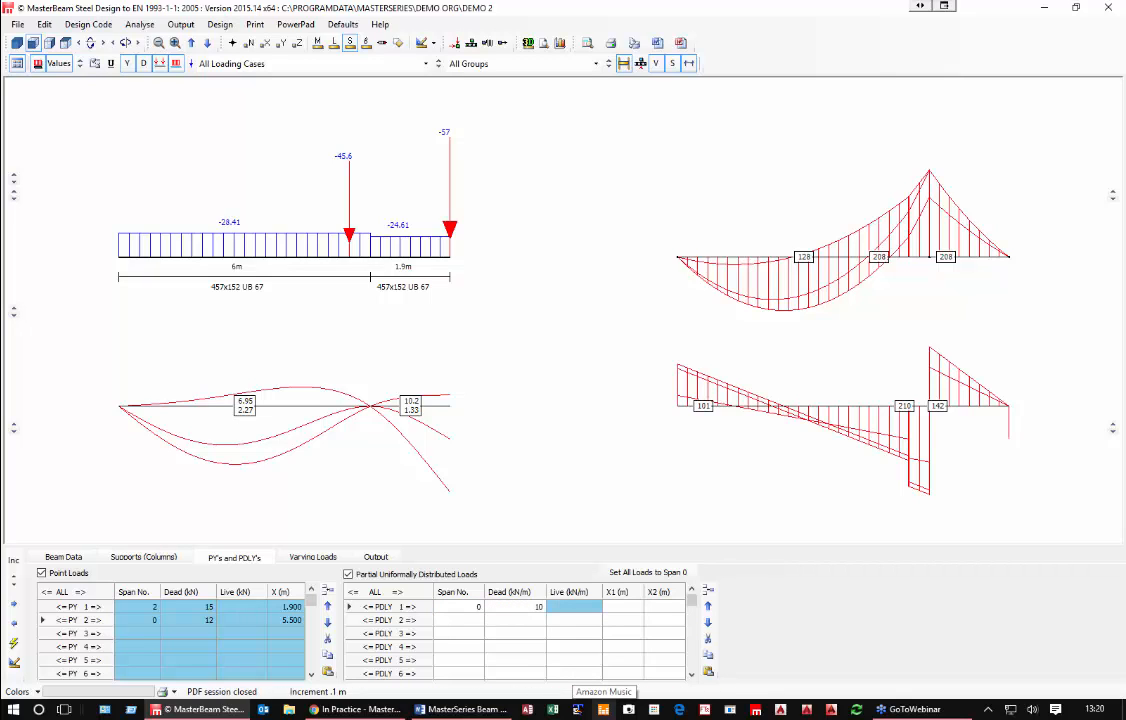
key(Left)
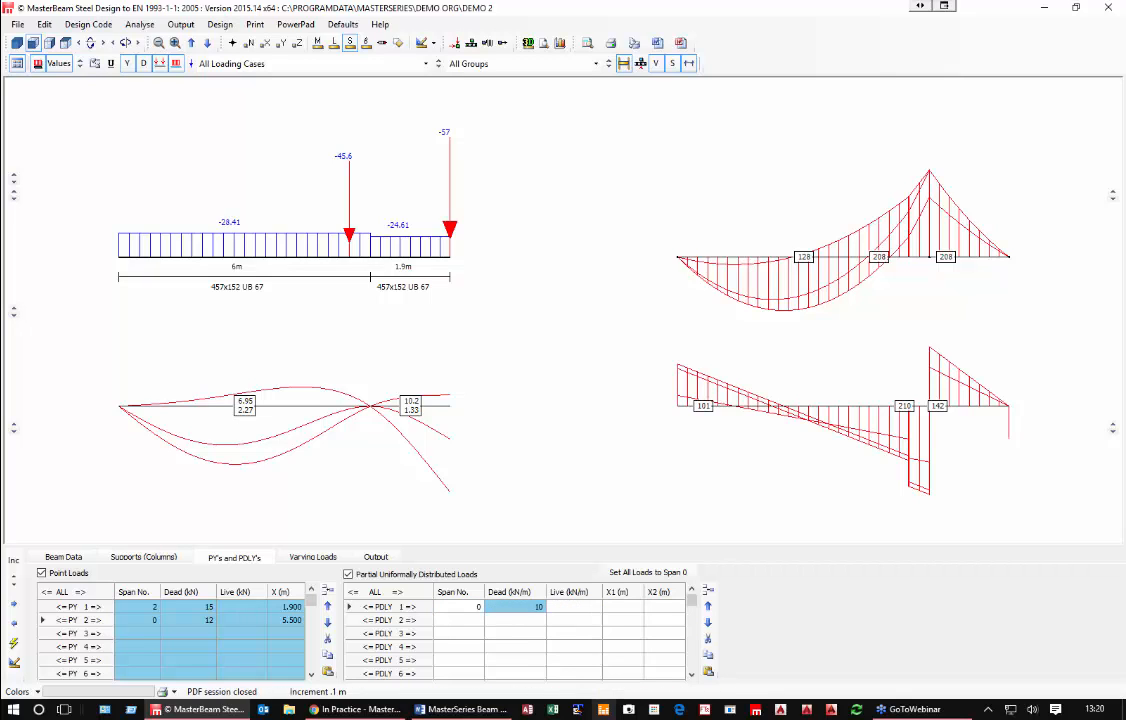
key(Right)
key(Right)
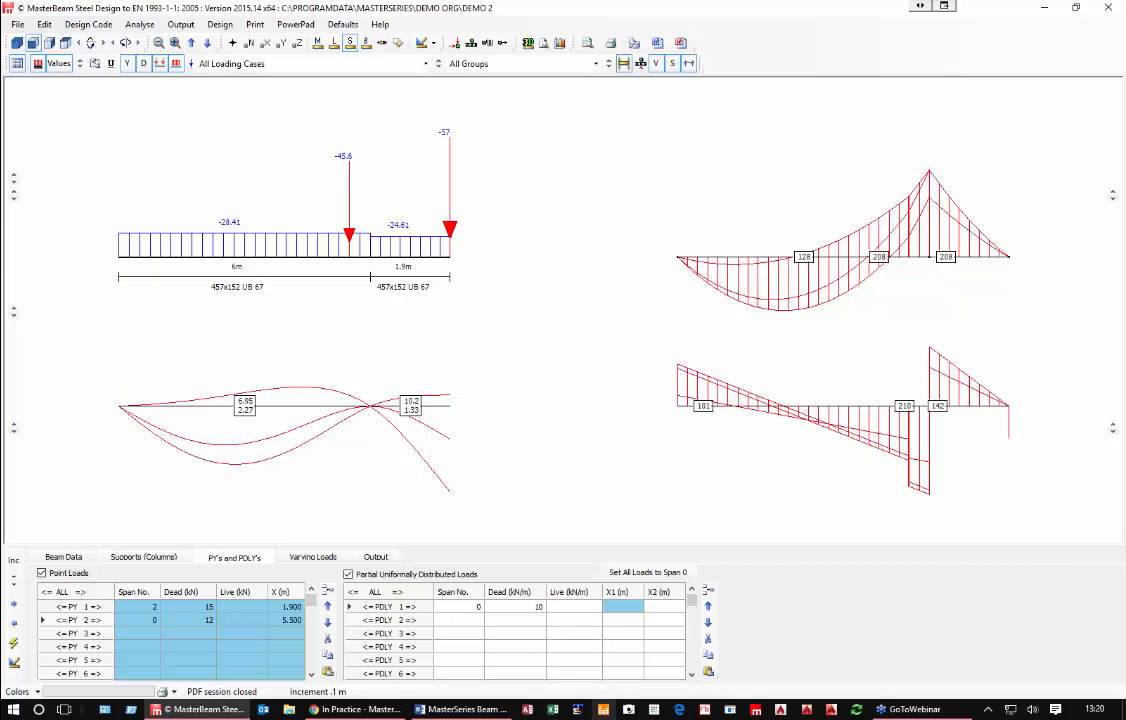
text(2)
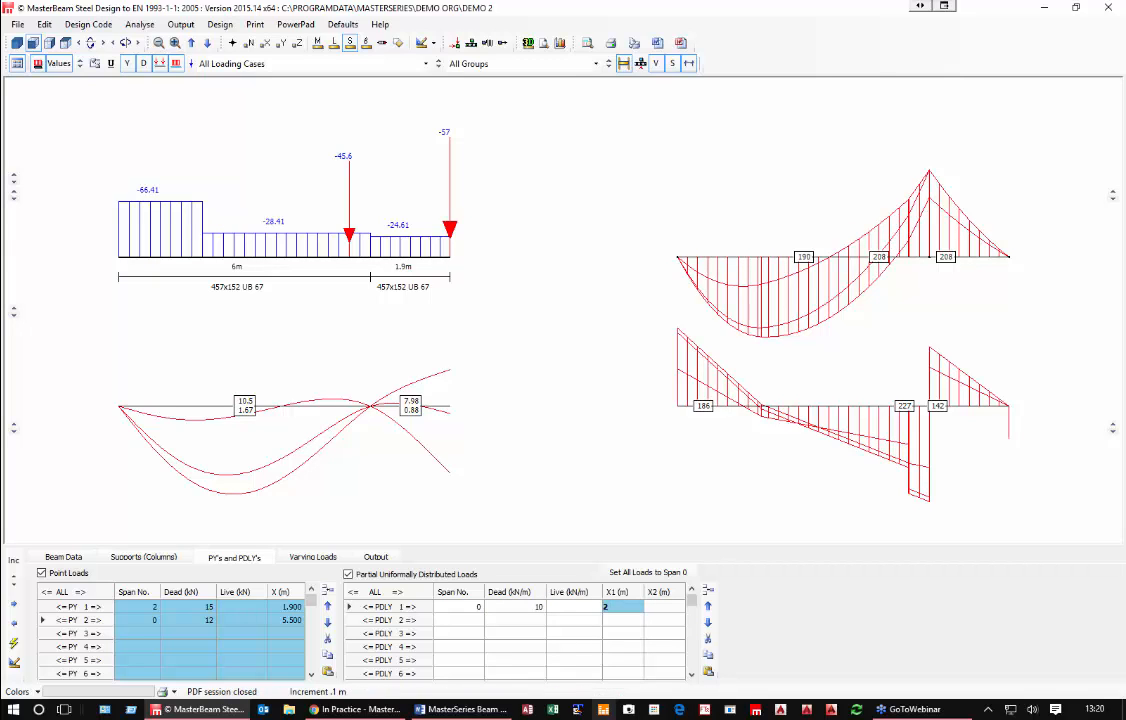
key(Right)
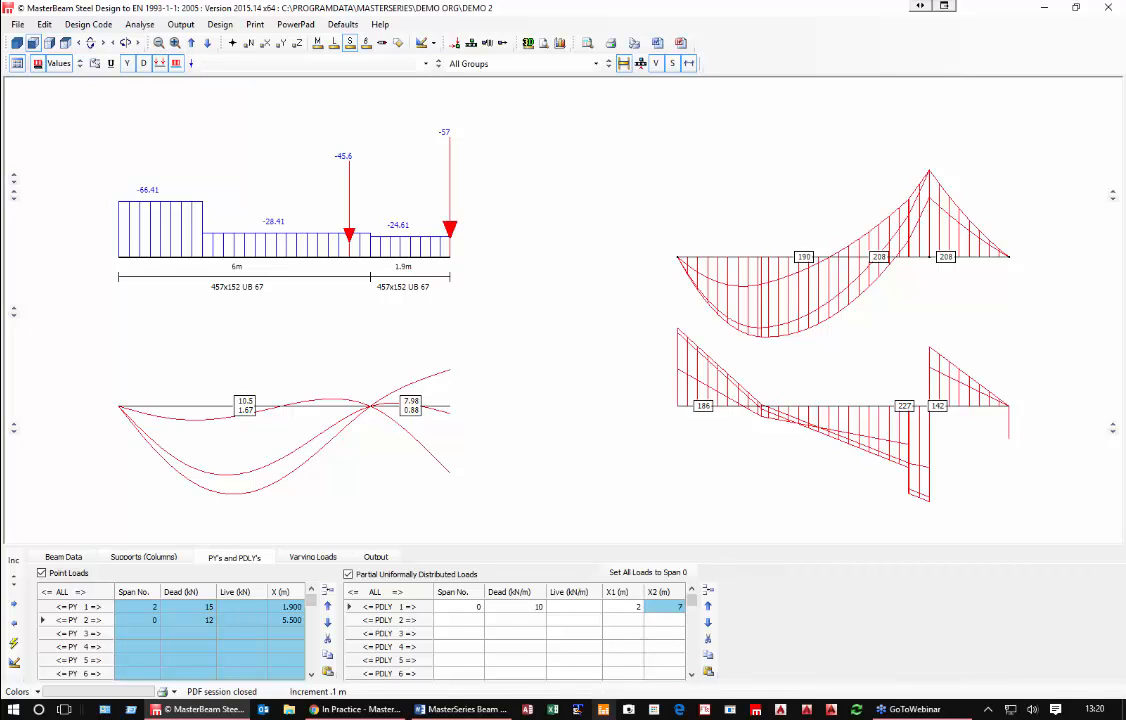
text(7)
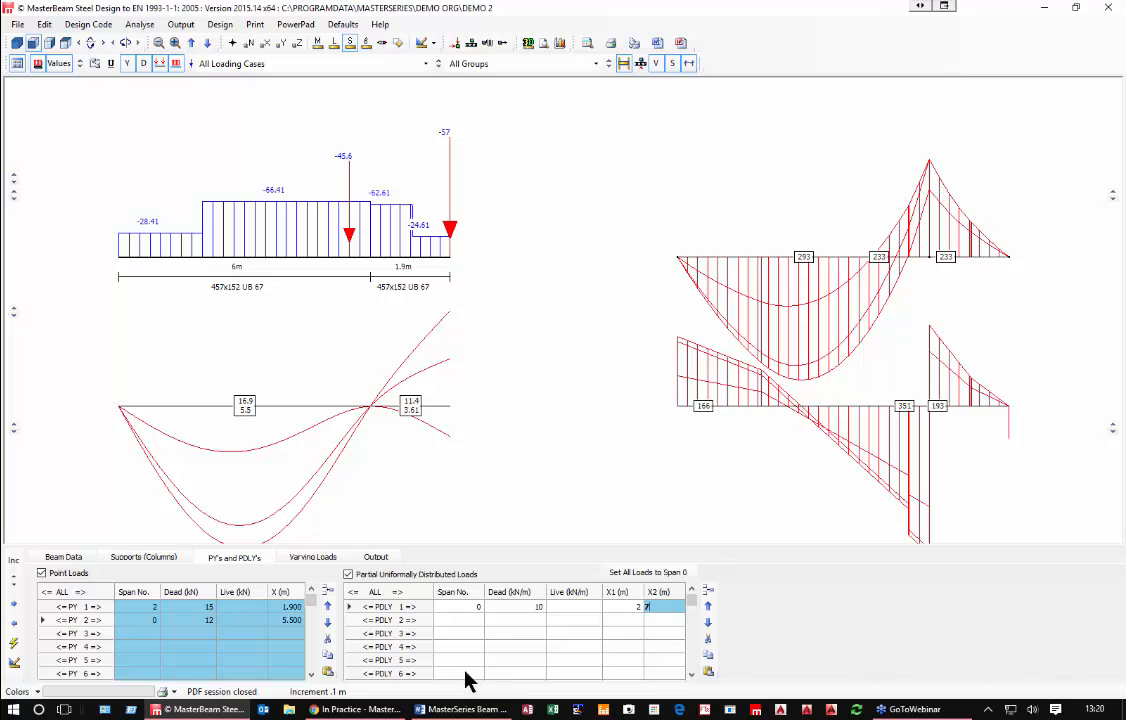
Step: Shift the partial distributed load to X1 = 1.5 m and back to 2 m, and view the varying loads table
click(350, 603)
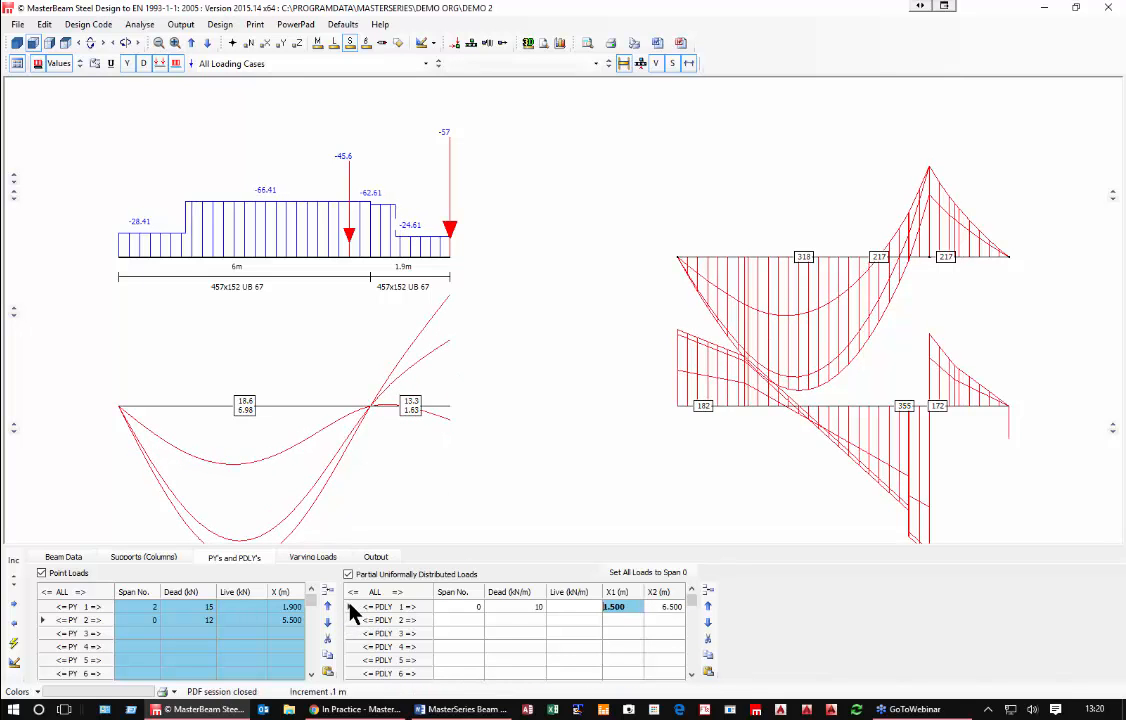
click(417, 607)
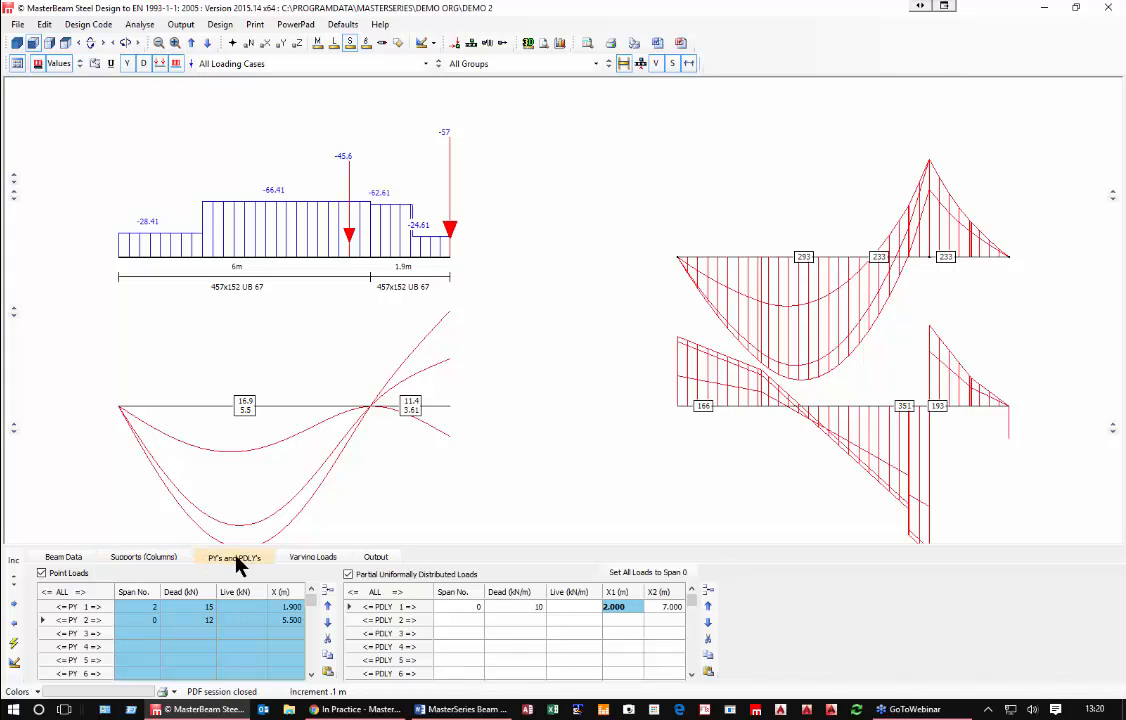
click(313, 558)
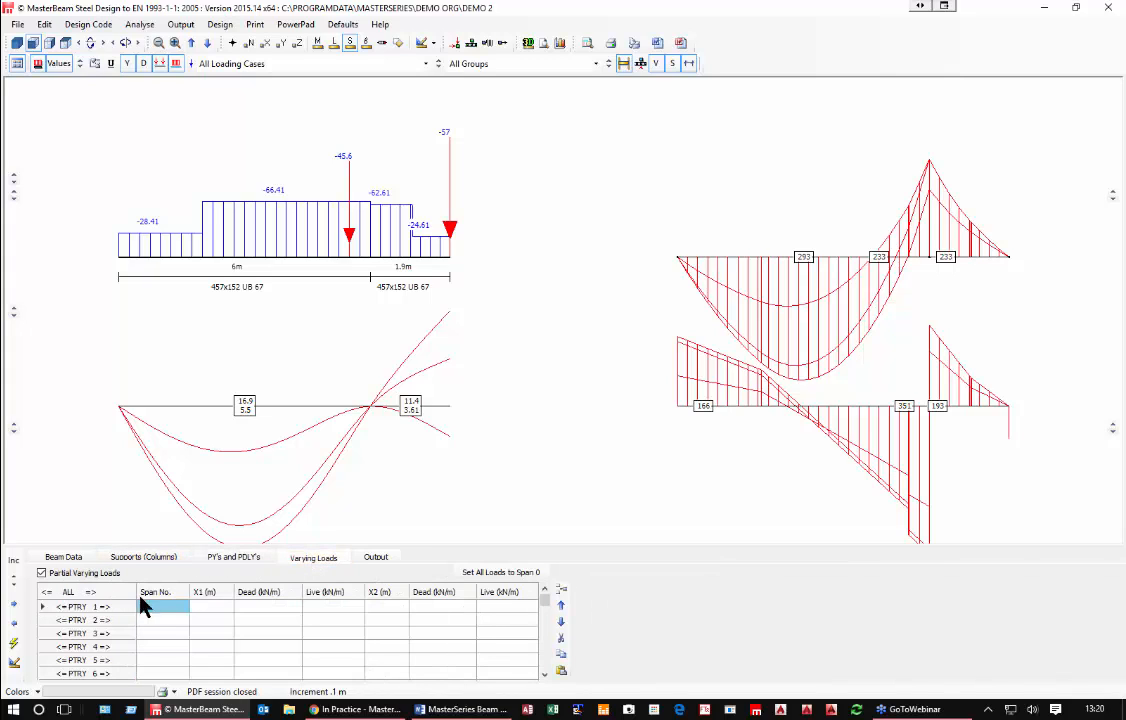
click(234, 557)
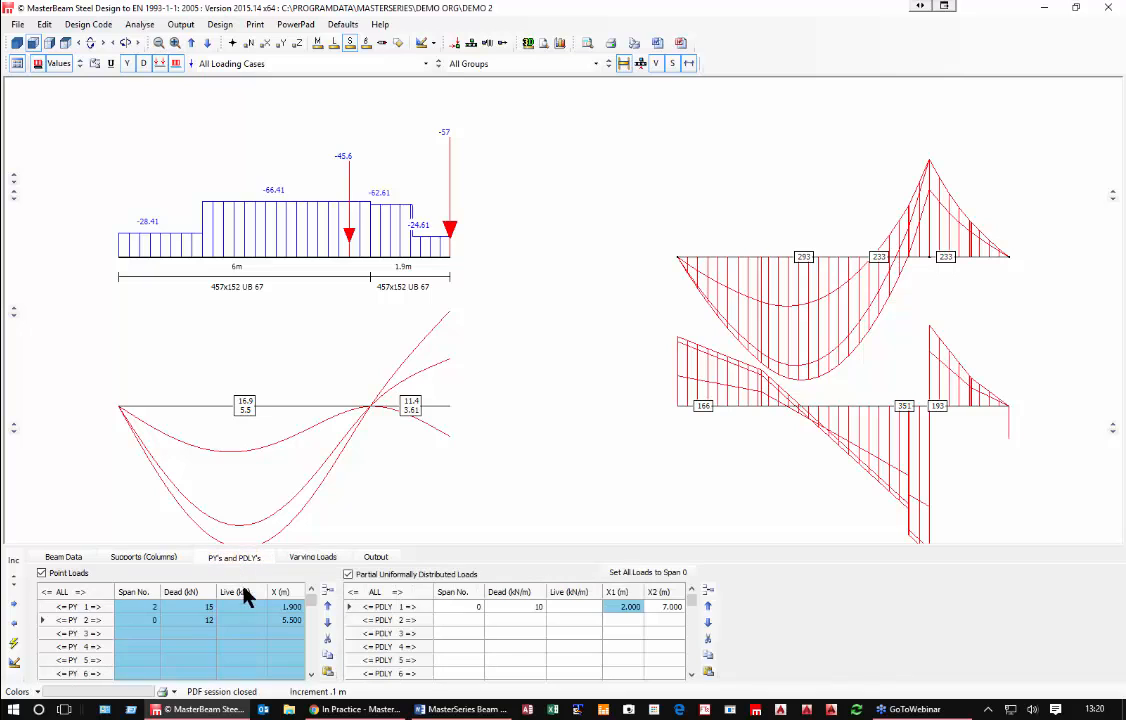
Step: Switch off the partial uniformly distributed loads and the point loads, and bring up the partial varying loads table
click(348, 574)
click(41, 573)
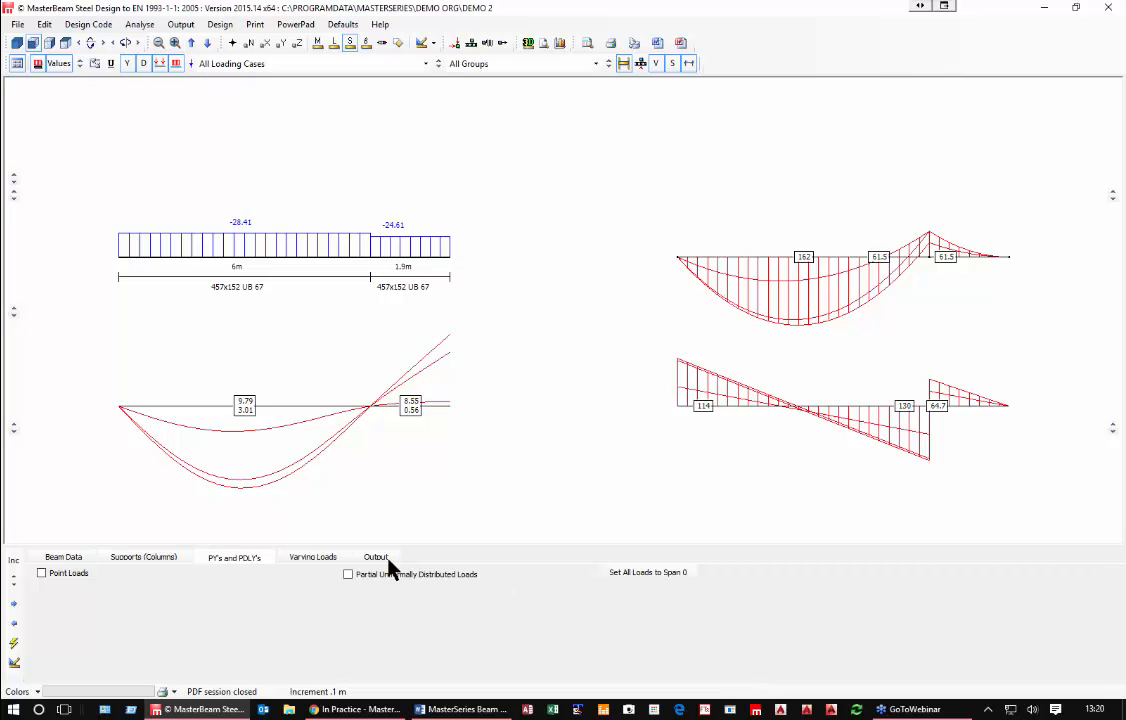
click(312, 557)
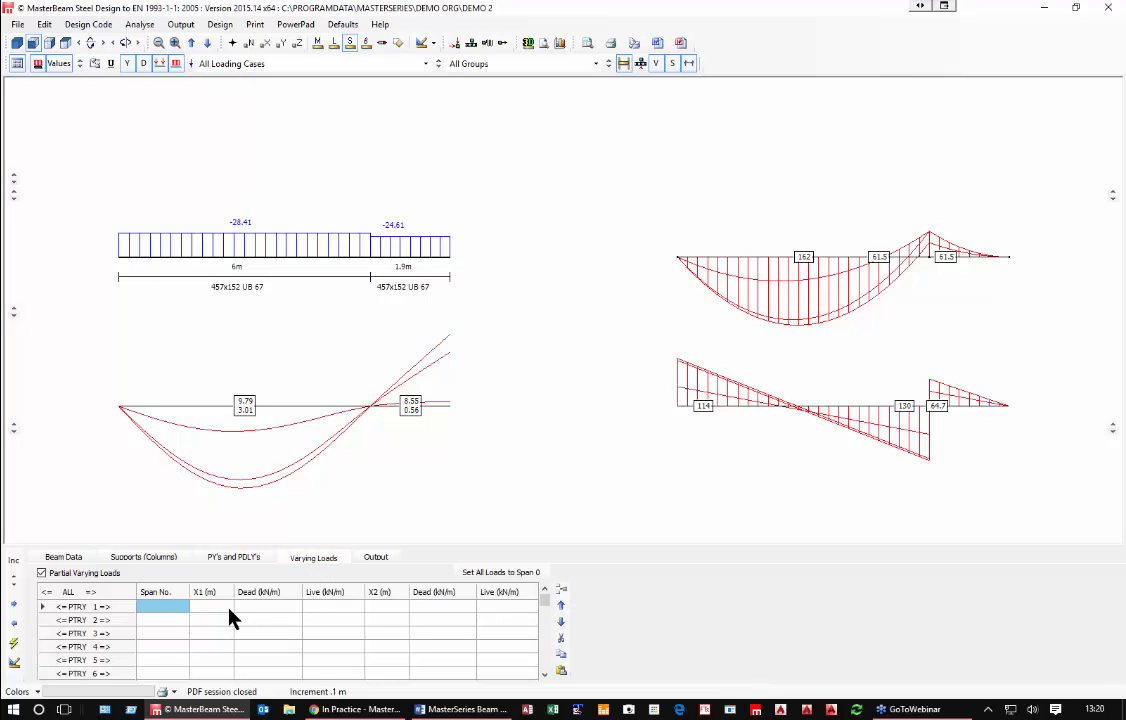
Step: Add a partial varying load with span number 0, dead load 12 kN/m at X1 = 2 m and 4 kN/m at X2 = 6 m
text(0)
click(208, 613)
text(2)
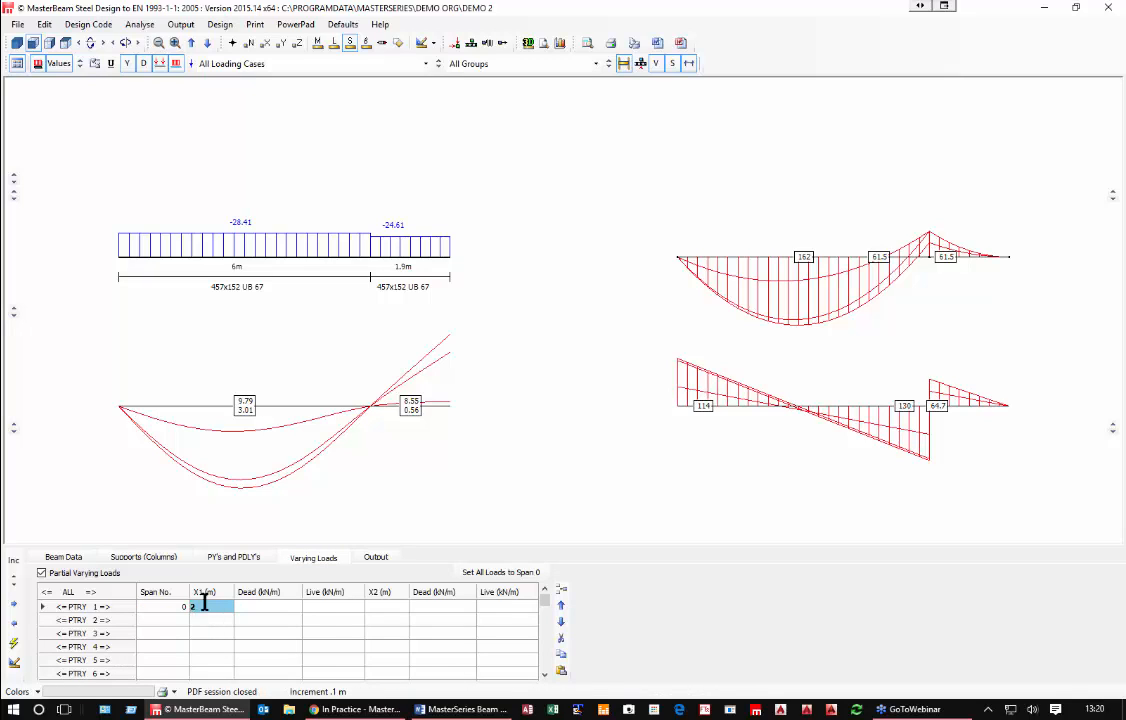
click(387, 607)
click(258, 611)
text(12)
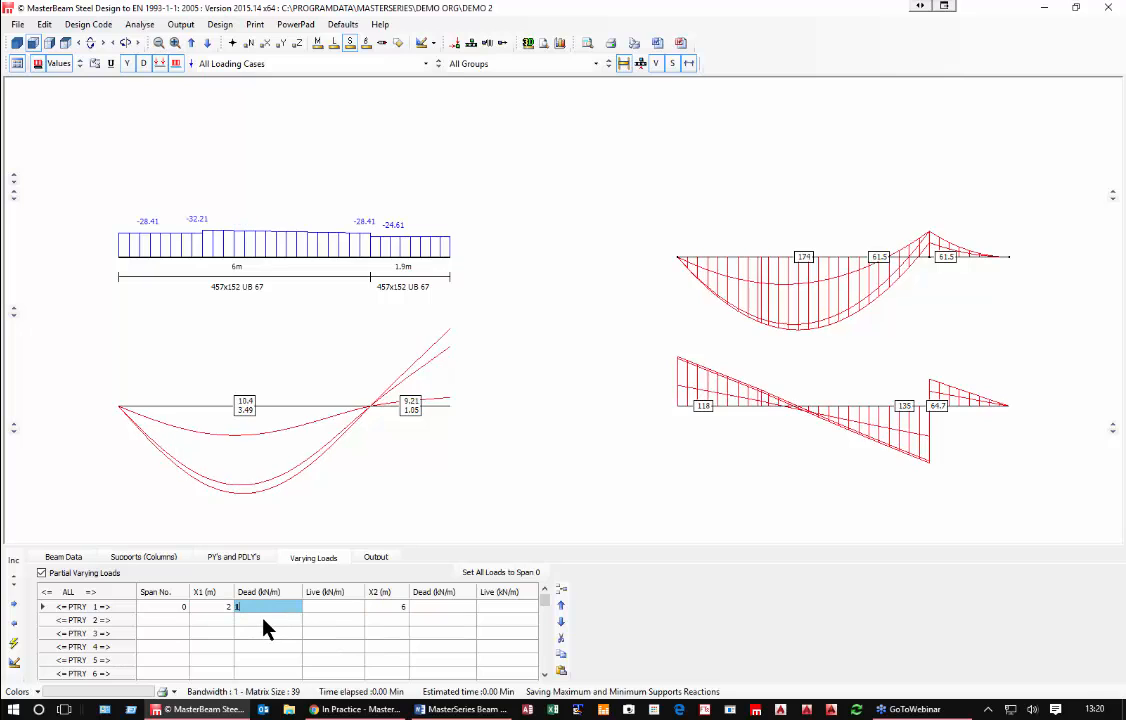
click(431, 607)
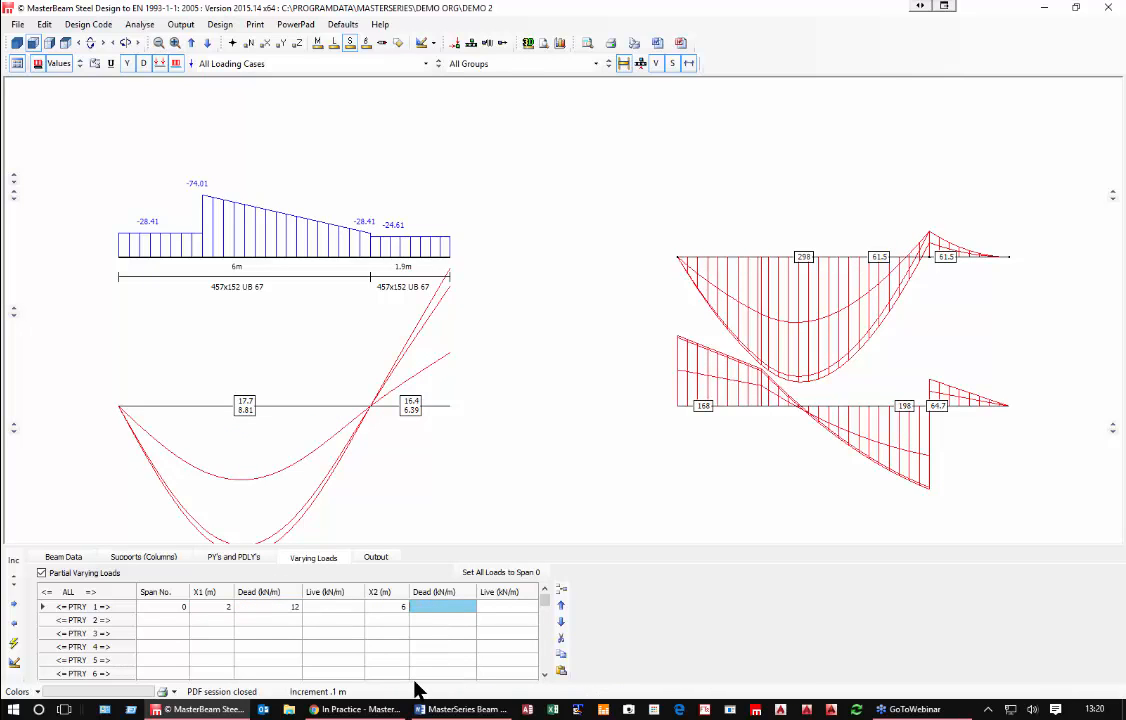
text(4)
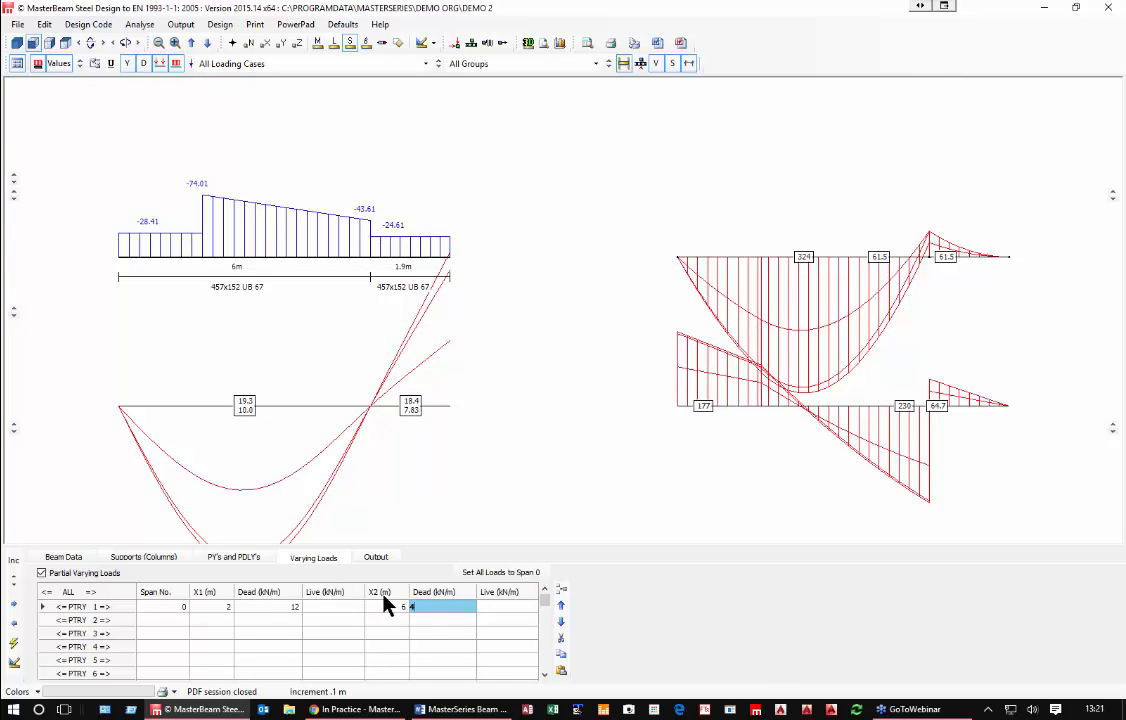
Step: Shift the partial varying load incrementally along the beam to X1 = 3 m and X2 = 7 m
click(105, 607)
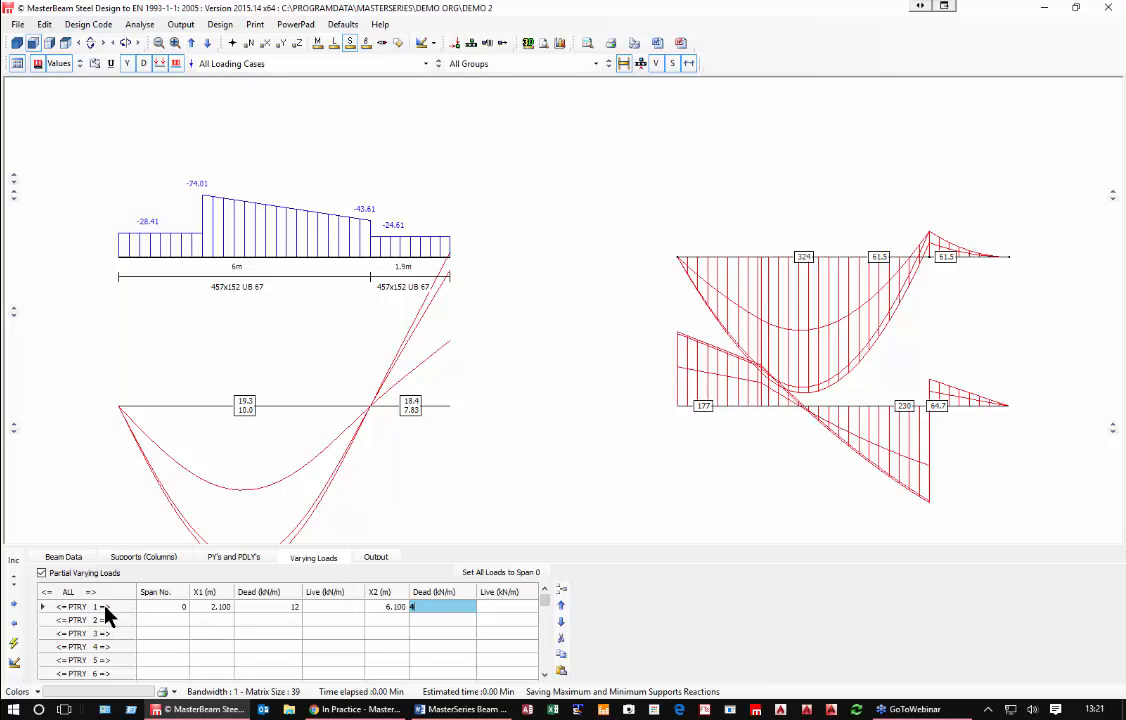
click(105, 607)
click(104, 607)
click(104, 607)
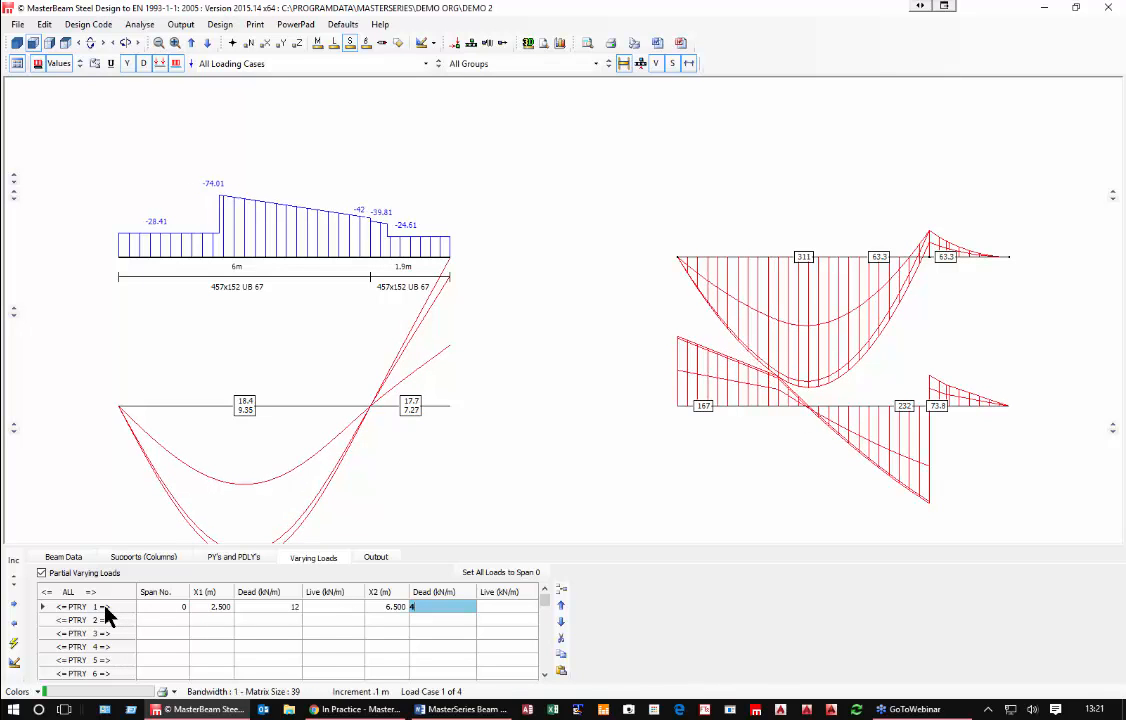
click(104, 607)
click(104, 607)
click(104, 607)
click(104, 607)
click(104, 607)
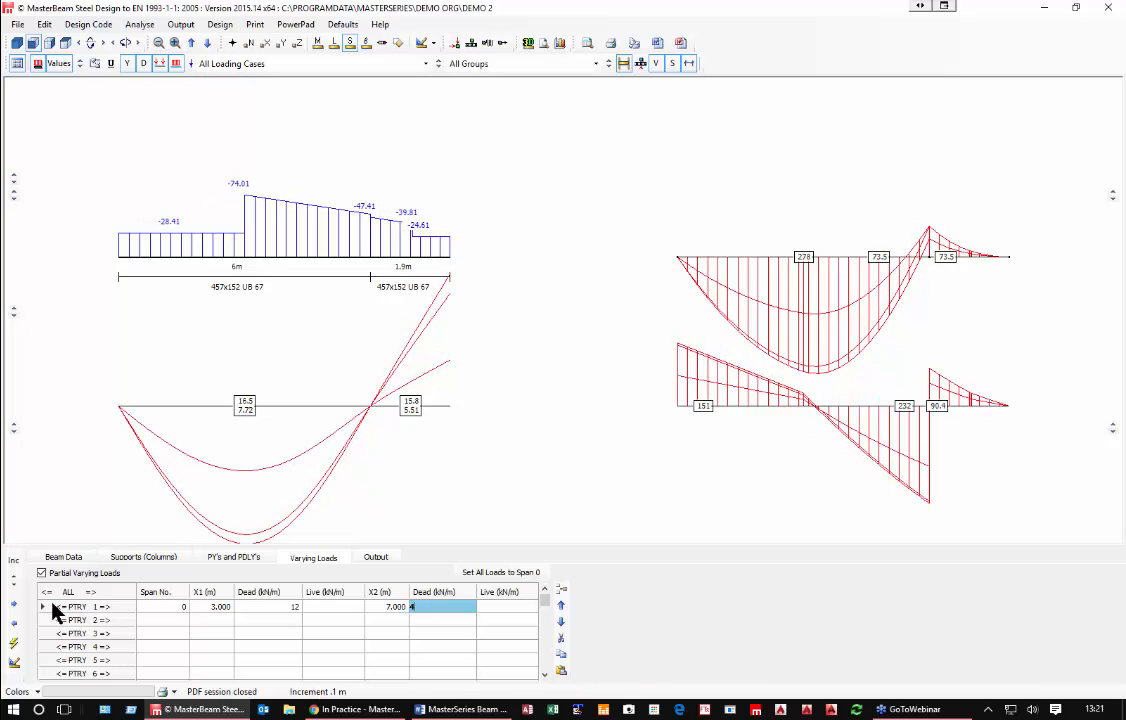
Step: Shift the partial varying load incrementally back to X1 = 1.6 m and X2 = 5.6 m
click(58, 607)
click(58, 607)
click(58, 607)
click(58, 607)
click(58, 607)
click(58, 607)
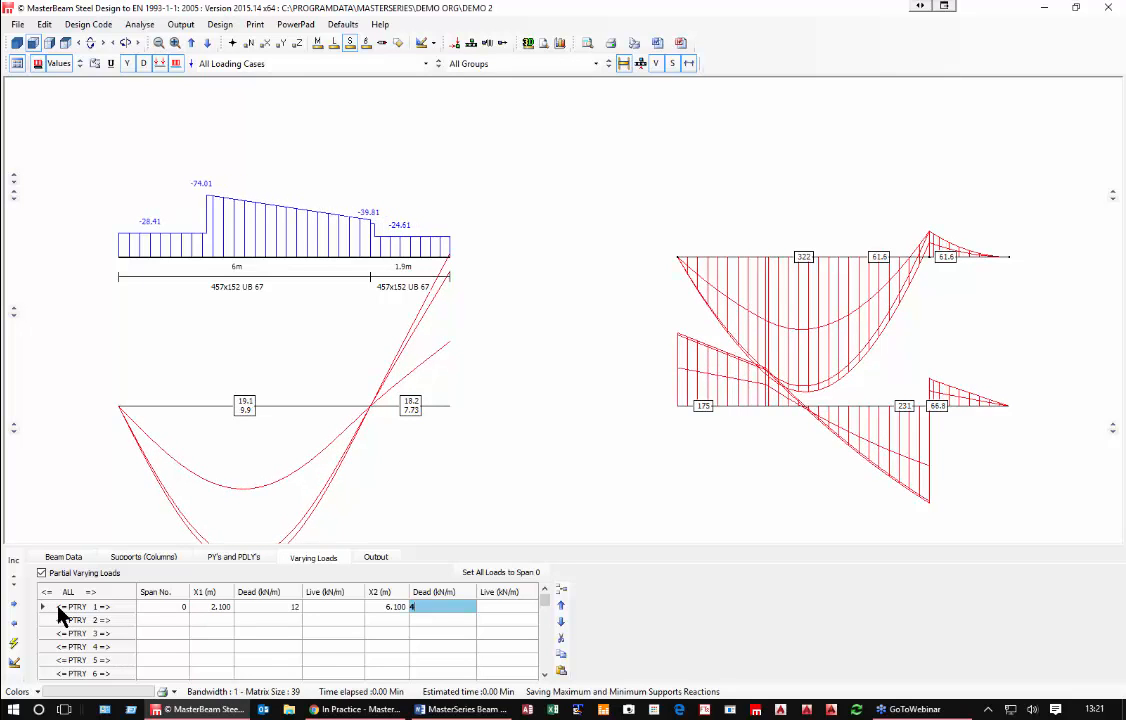
click(58, 607)
click(58, 607)
click(58, 607)
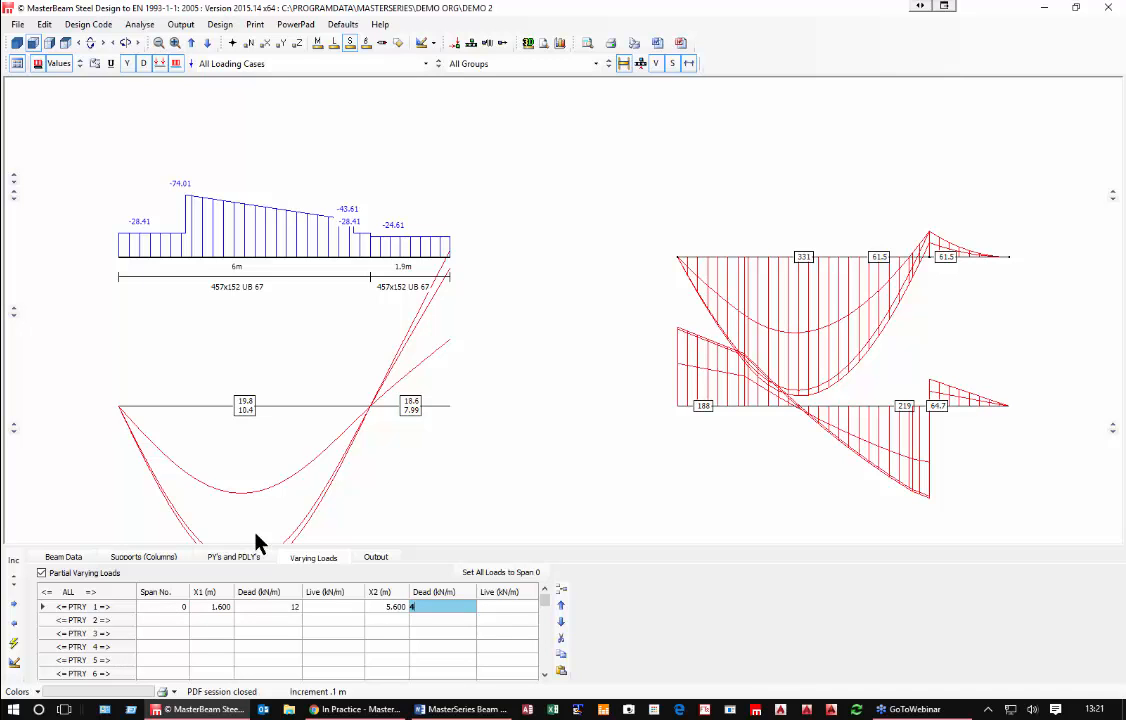
Step: Shift the partial varying load forward to X1 = 2.8 m and X2 = 6.8 m
click(105, 607)
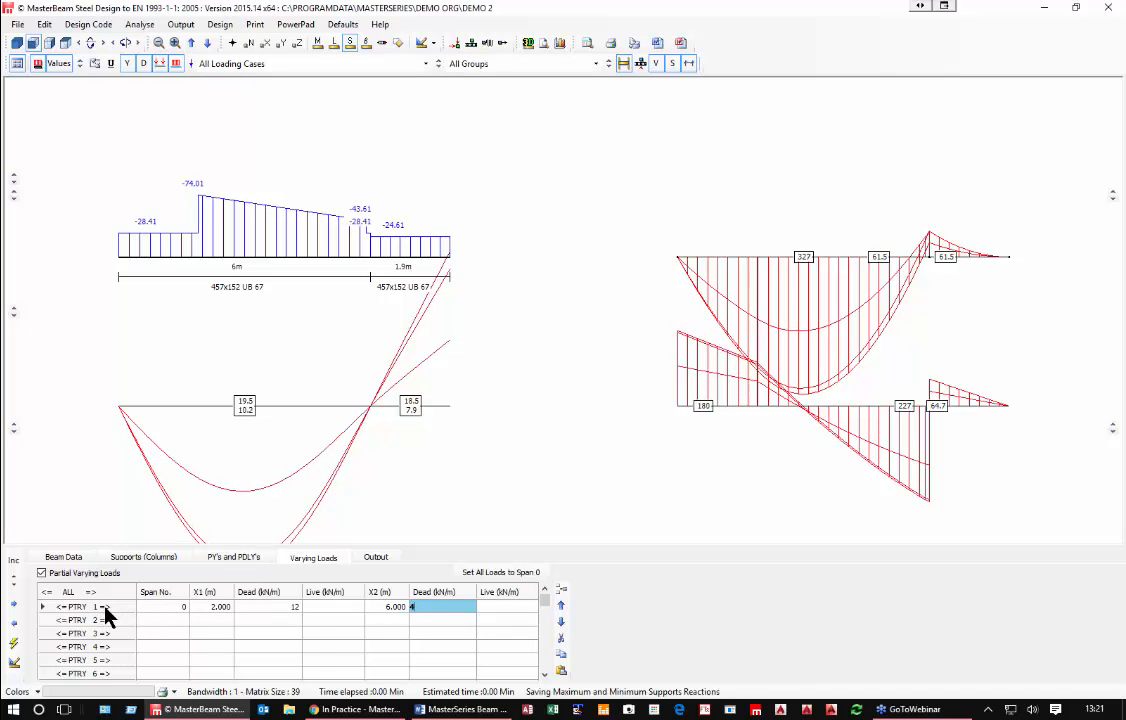
click(105, 607)
click(105, 607)
click(106, 606)
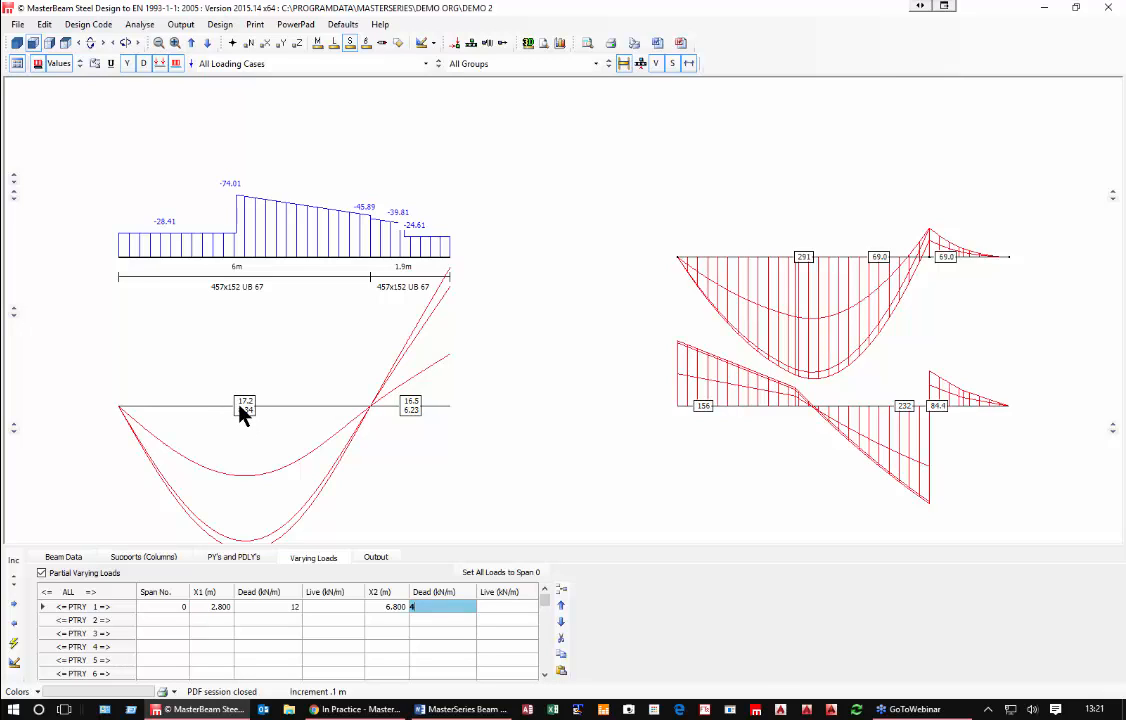
Step: View the diagrams for load cases 004 Live Only and 001 All Spans Loaded, and return to all loading cases
click(284, 62)
click(272, 128)
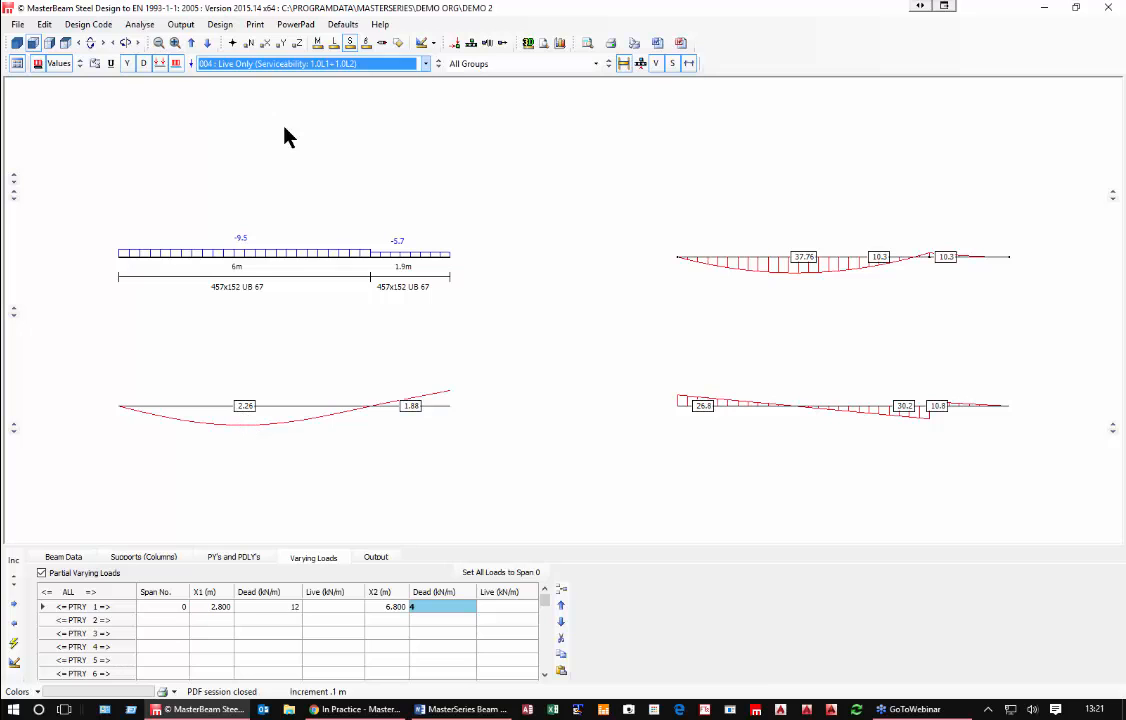
click(287, 66)
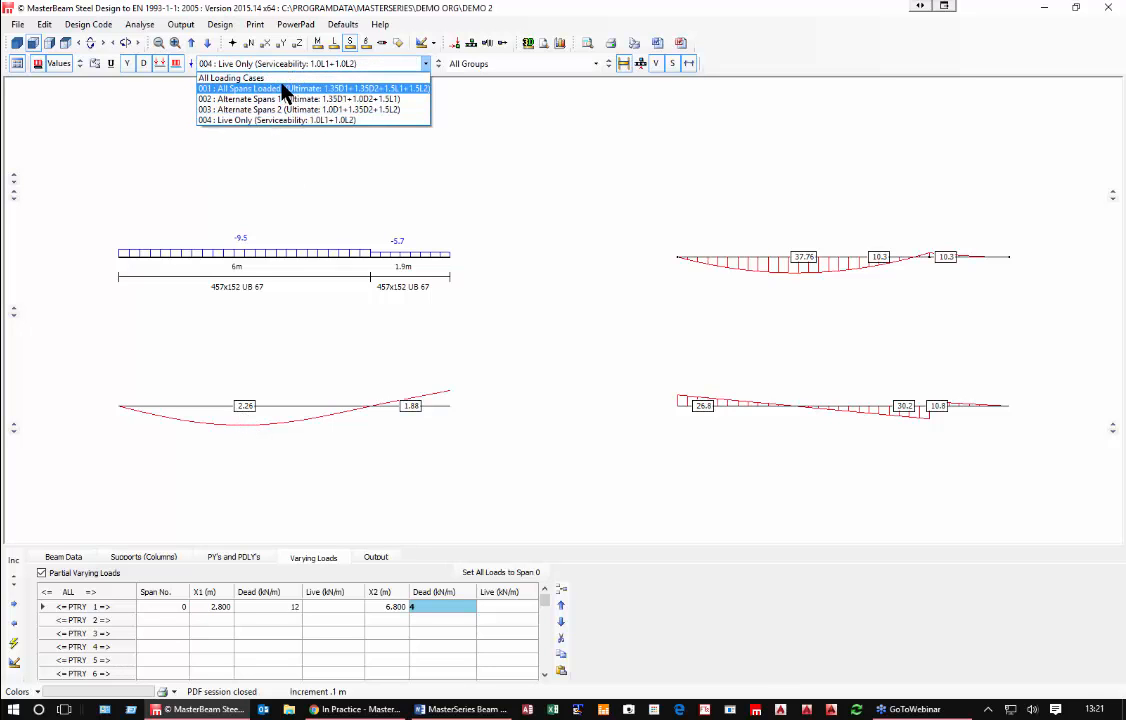
click(284, 90)
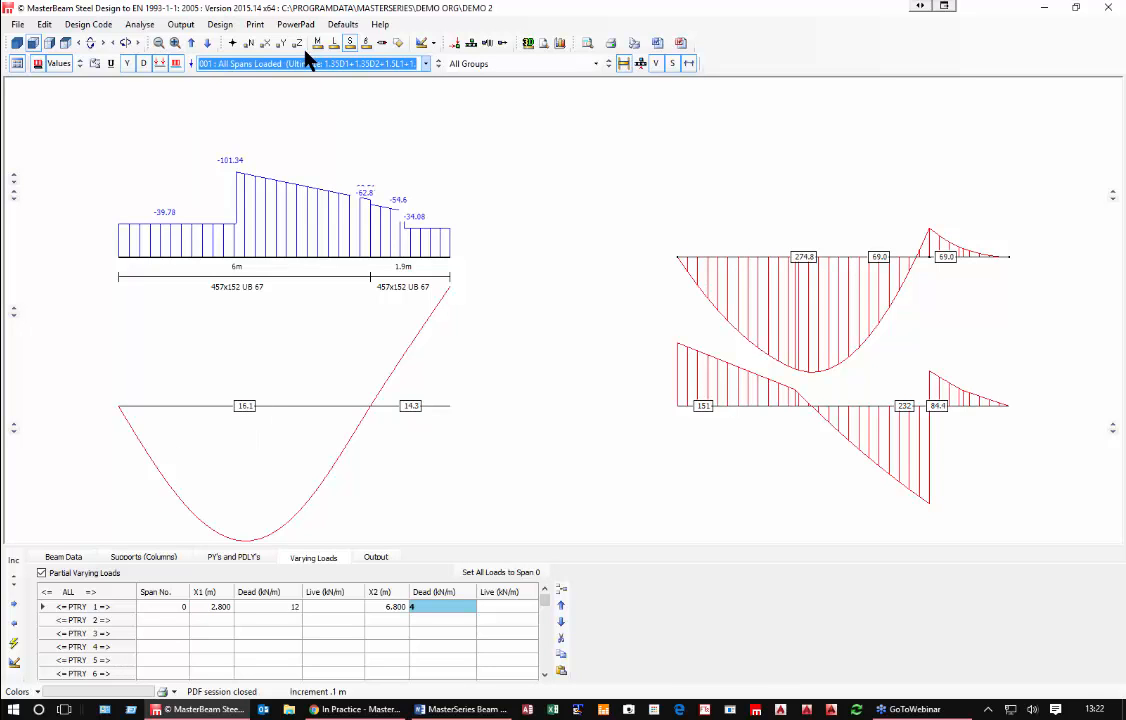
click(280, 62)
click(281, 77)
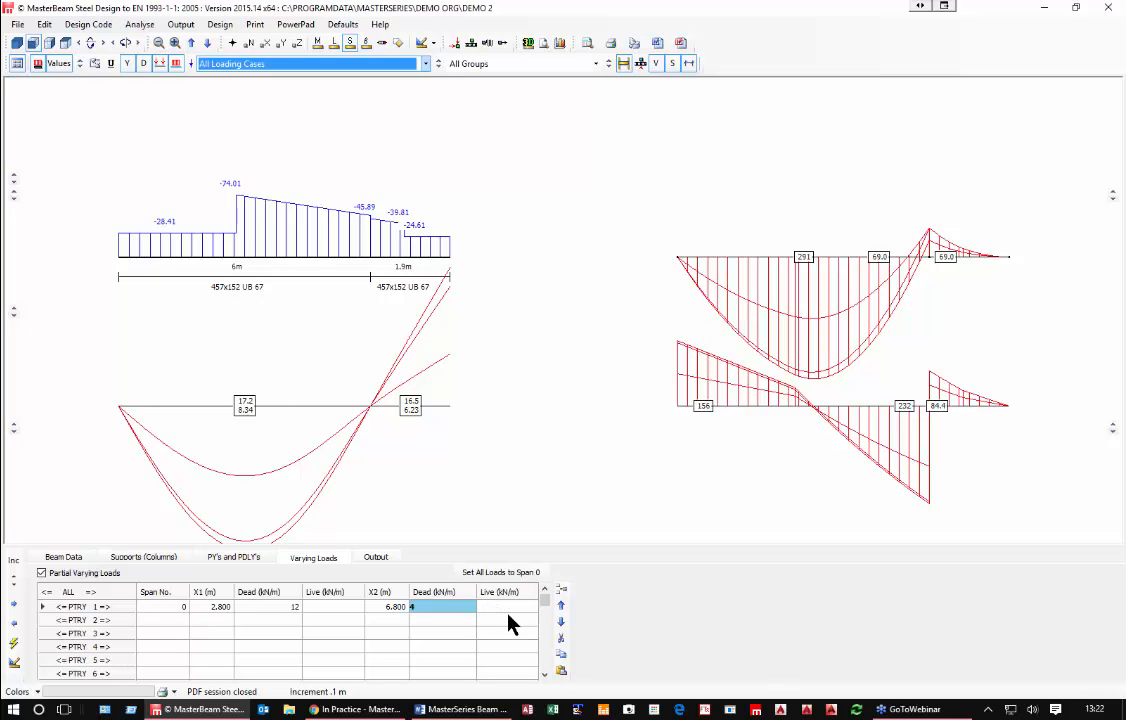
key(Tab)
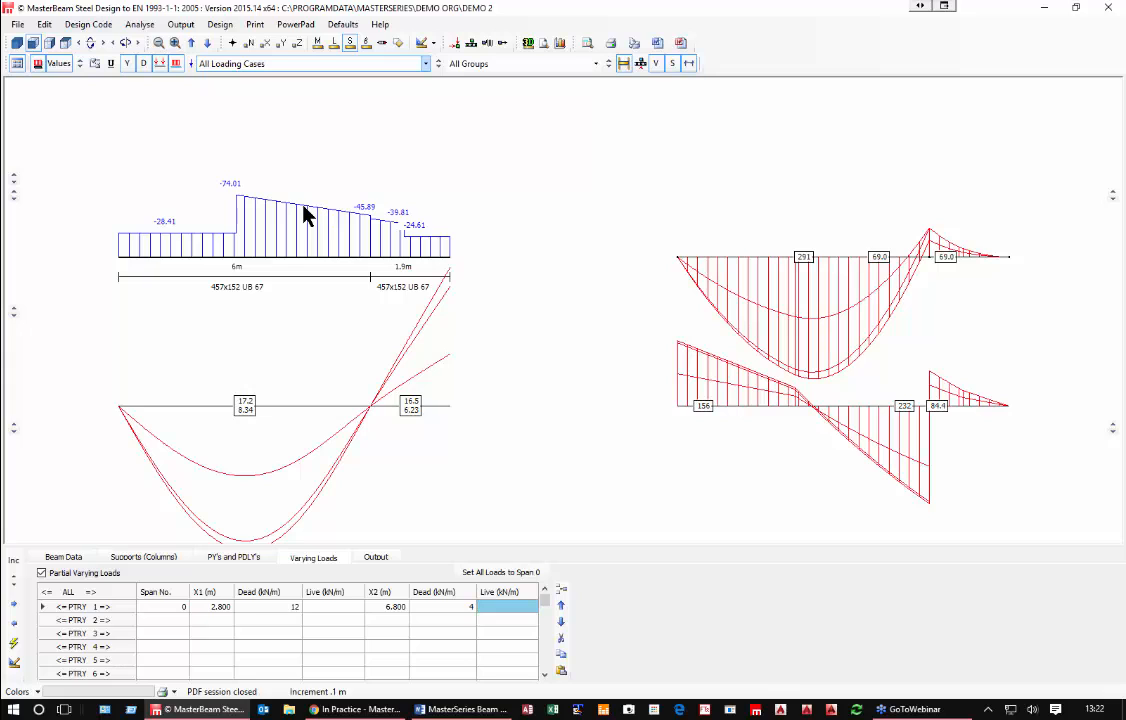
Step: Add a second beam brief to the beam data and name it New Beam Reference No add load
click(56, 559)
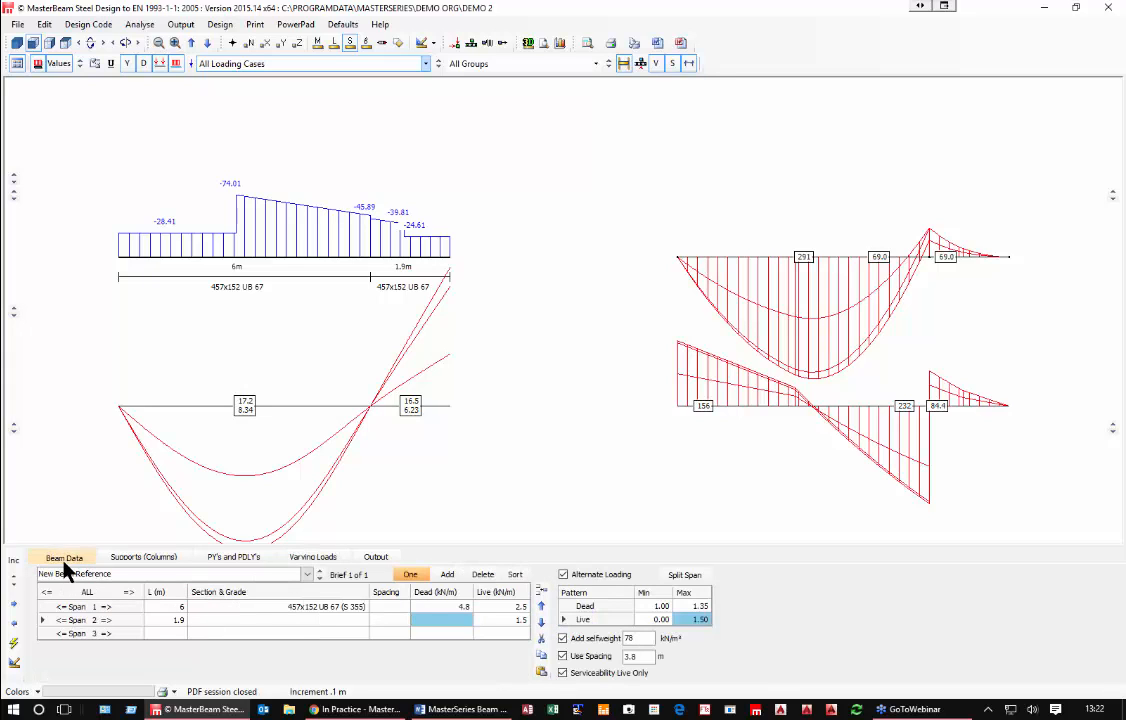
click(412, 575)
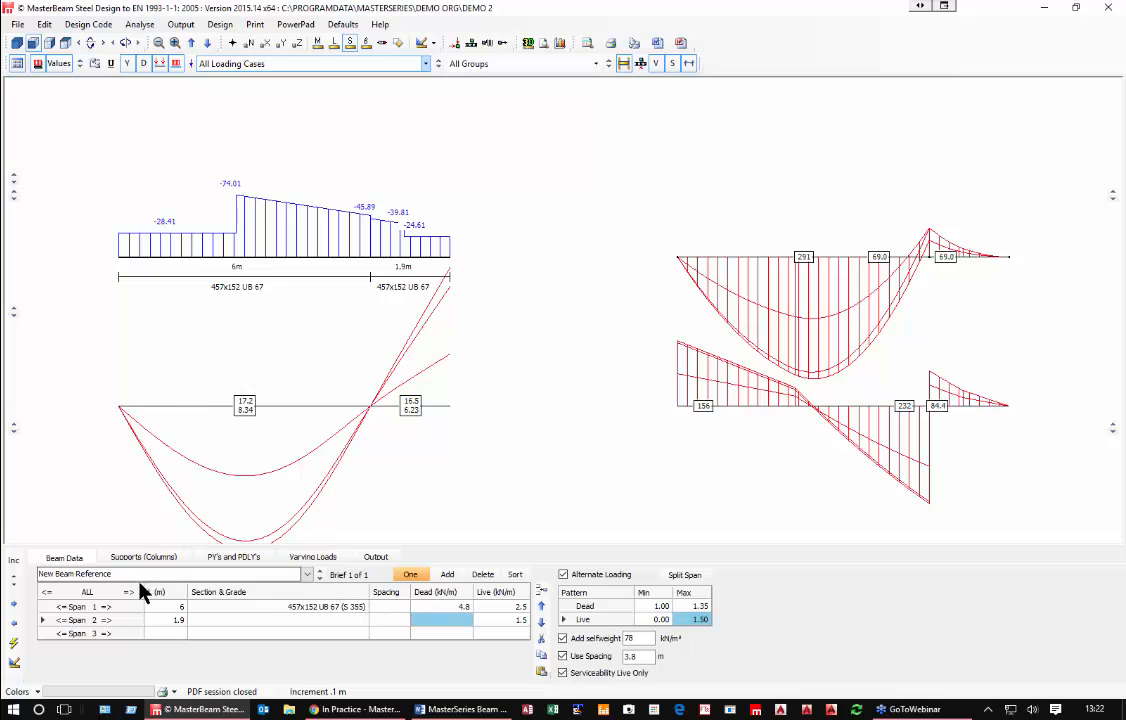
click(447, 575)
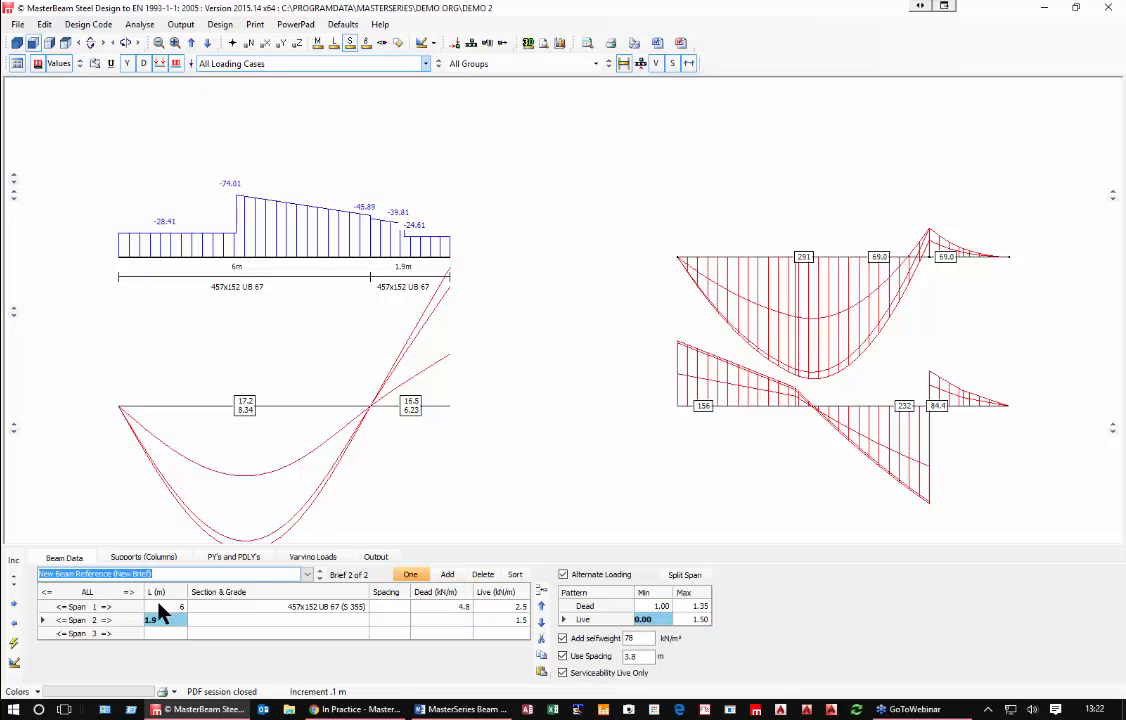
drag(117, 574, 168, 574)
key(Delete)
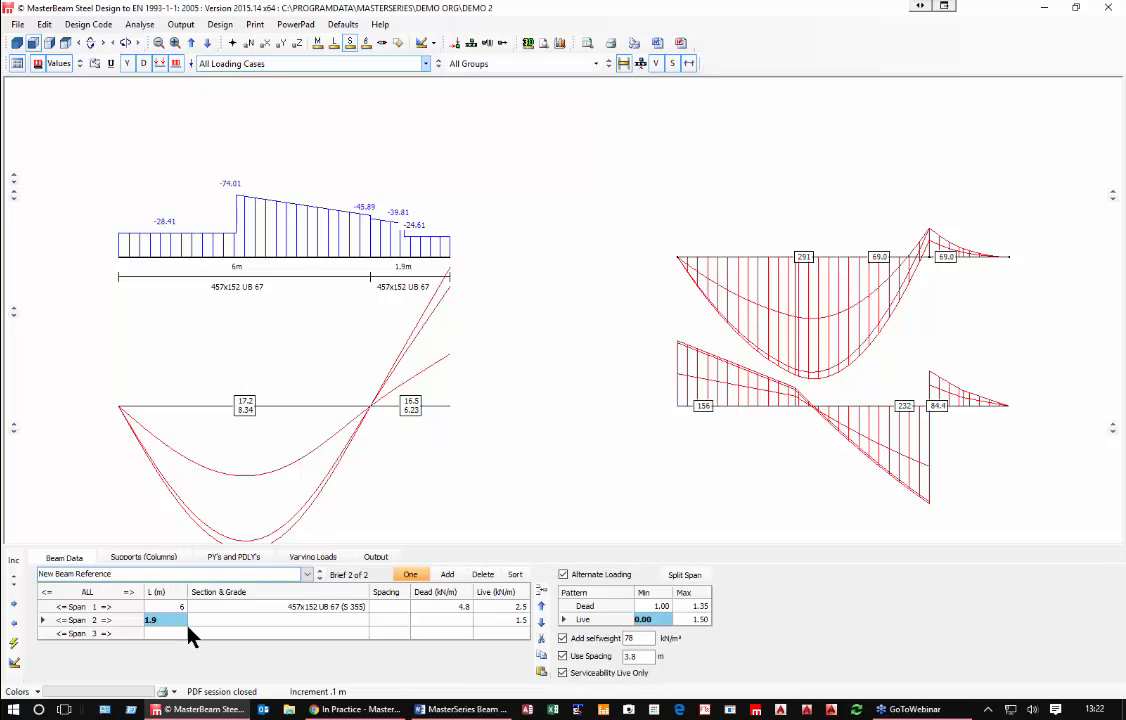
text(No add load)
Step: Switch off the partial varying loads for the new brief and open Steel Design for it
click(318, 557)
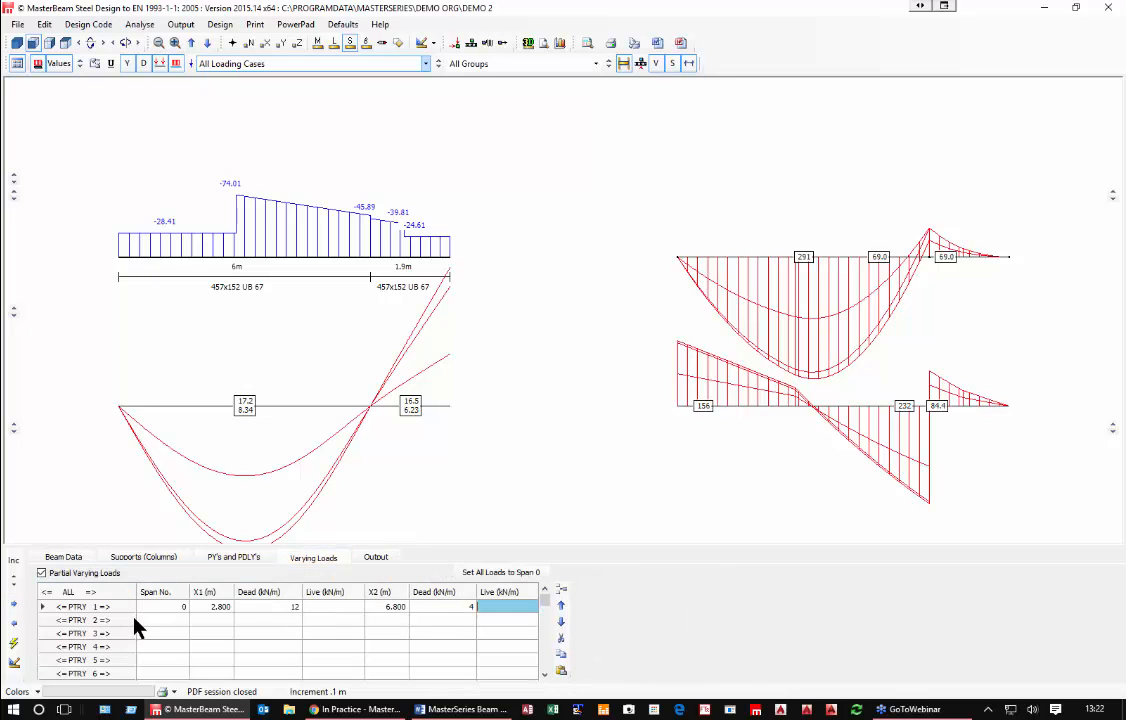
click(42, 574)
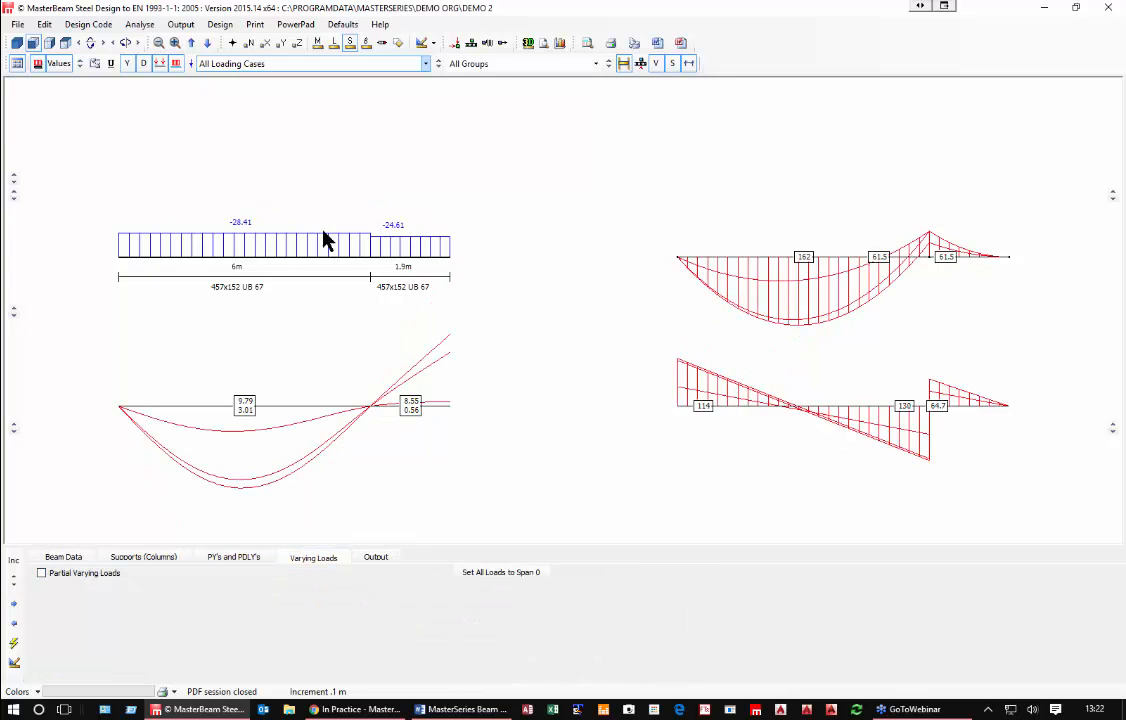
click(63, 558)
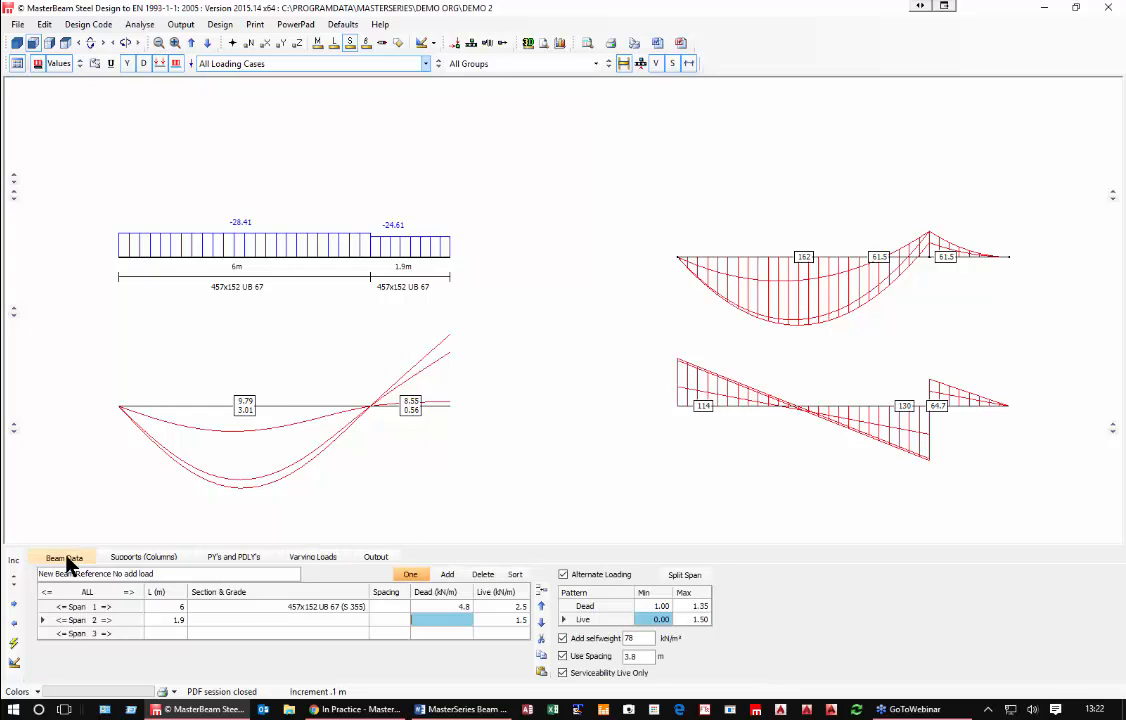
click(219, 26)
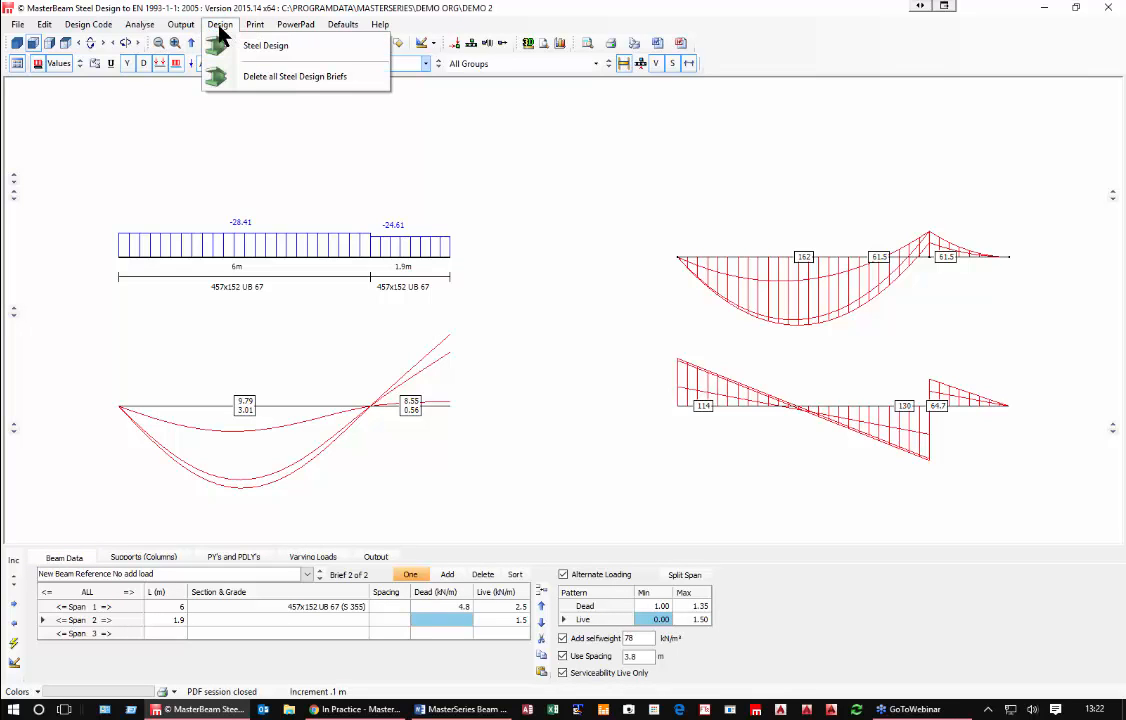
click(266, 46)
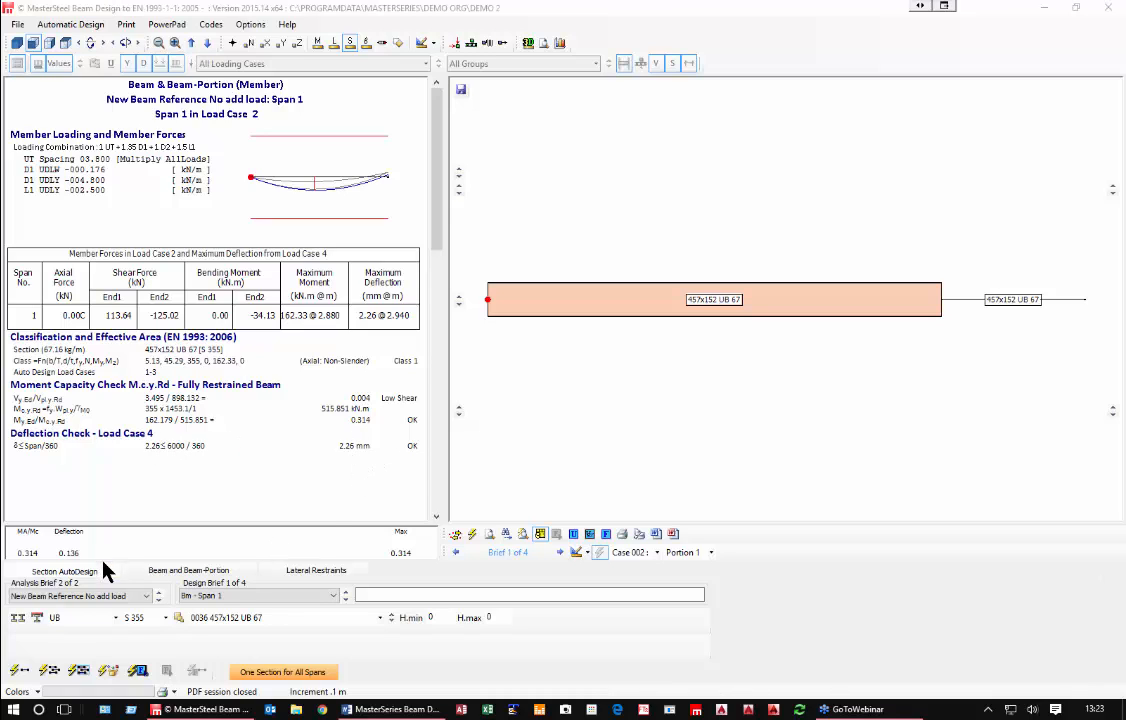
Step: Set the beam section to 406x140 UB 39 and step through the following UB sizes to 254x102 UB 28
click(220, 617)
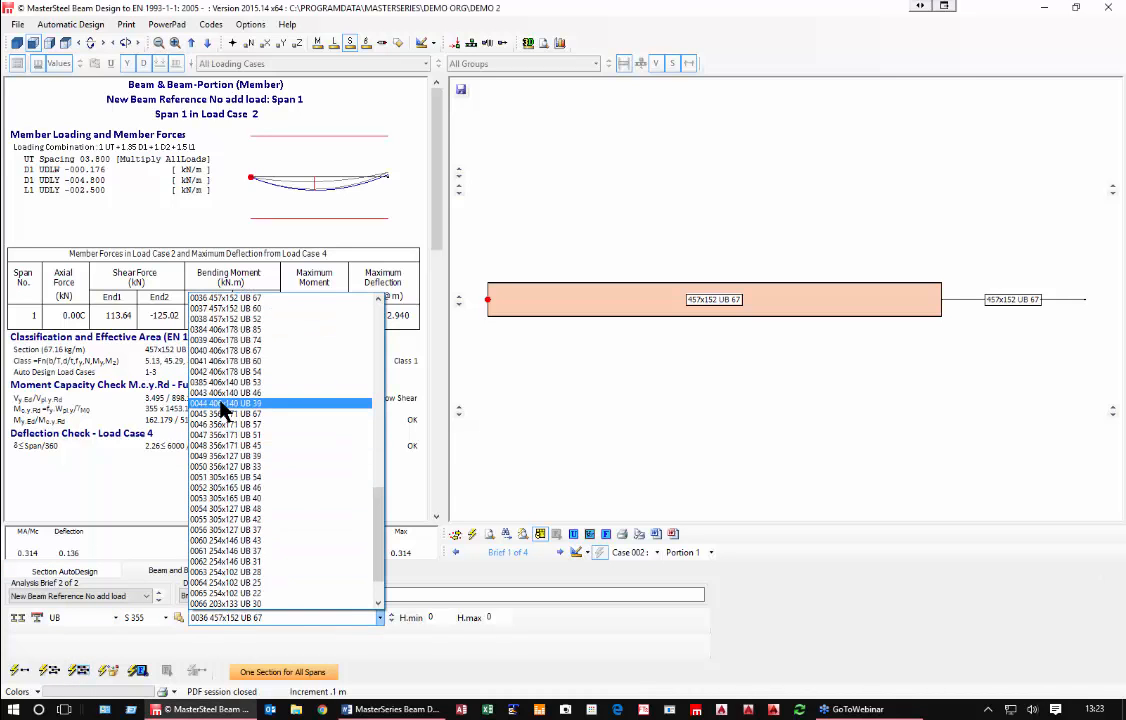
click(222, 403)
key(Down)
key(Down)
key(Down)
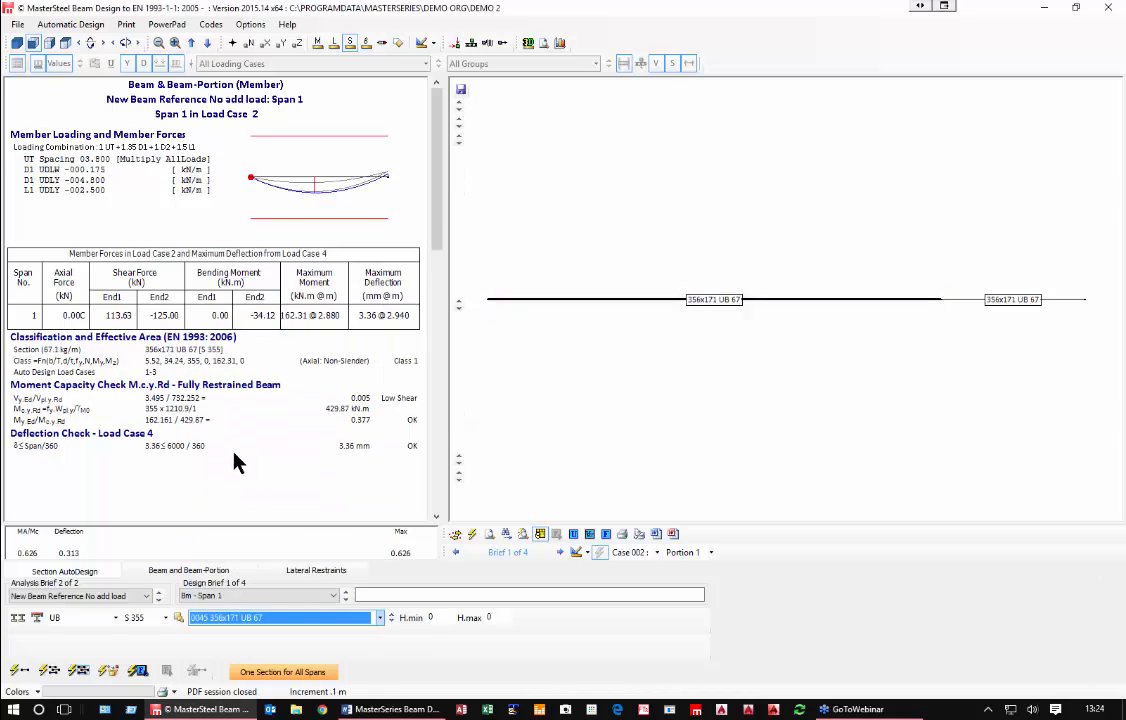
key(Down)
key(Down)
key(Down)
key(Down)
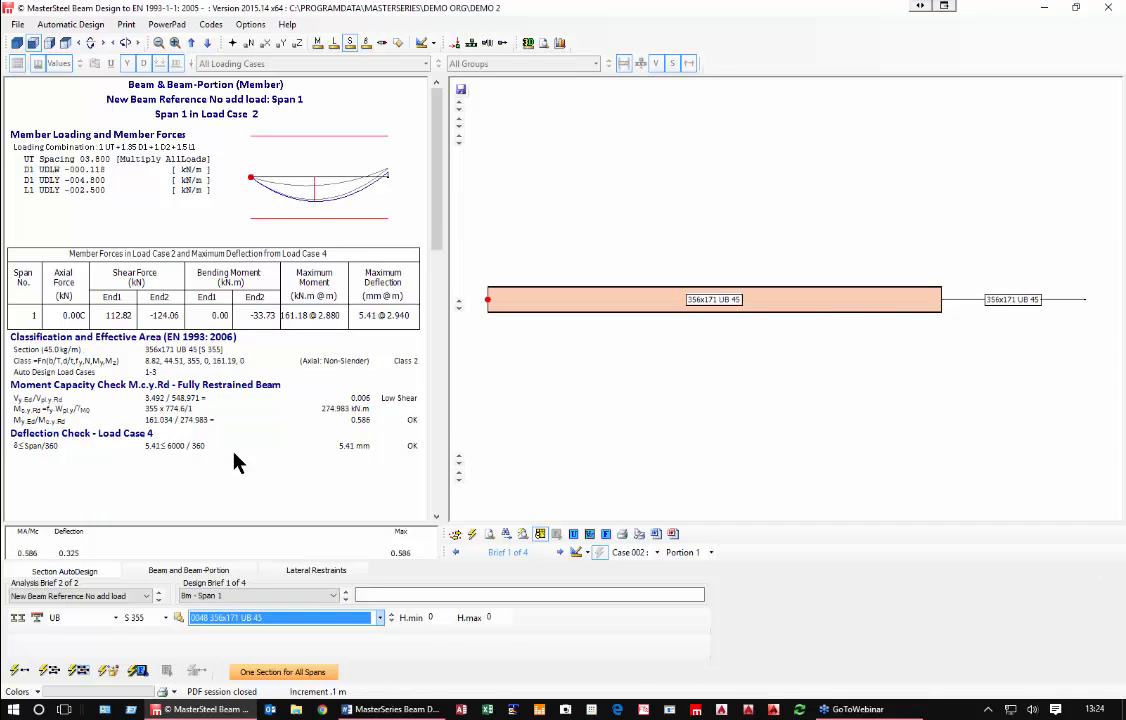
key(Down)
key(Down)
key(Down)
key(Down)
key(Down)
key(Down)
key(Down)
key(Down)
key(Down)
key(Down)
key(Down)
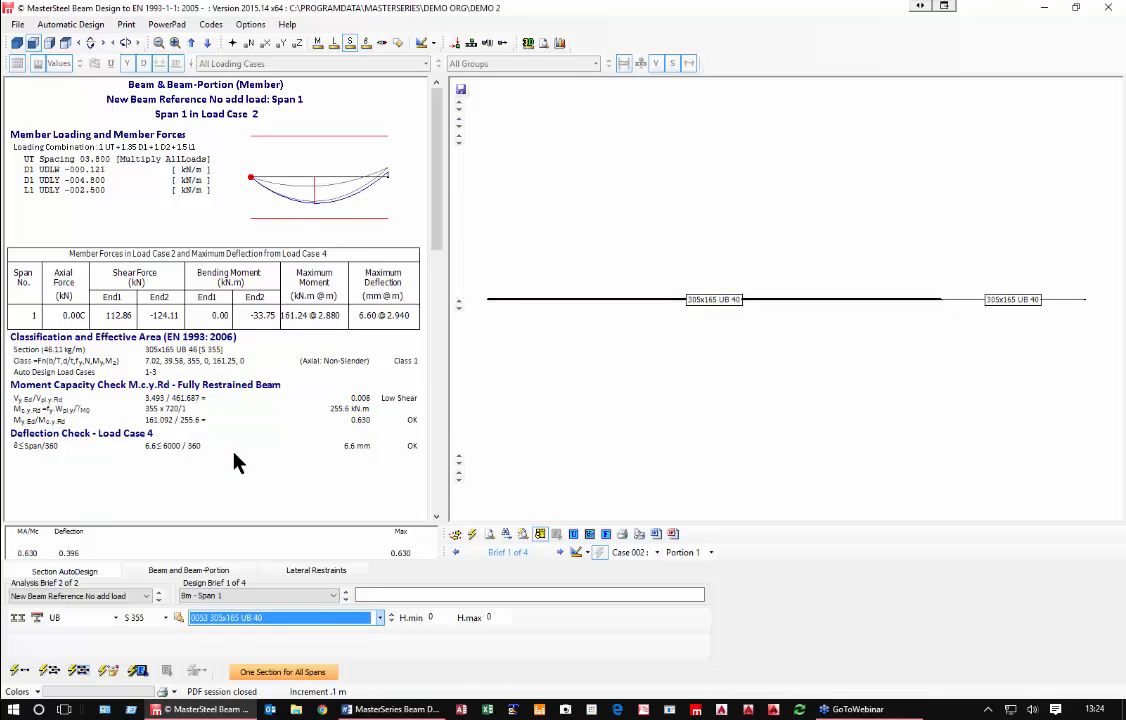
key(Down)
key(Down)
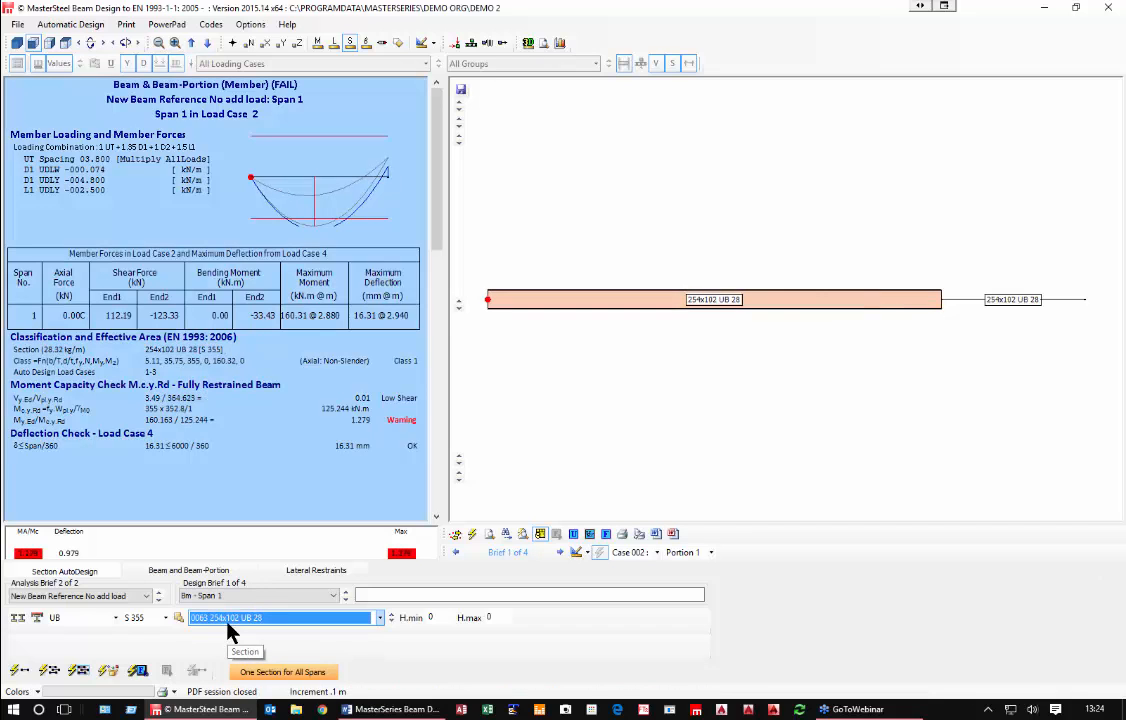
Step: Step the beam section back up to 254x146 UB 37
key(Up)
key(Up)
key(Up)
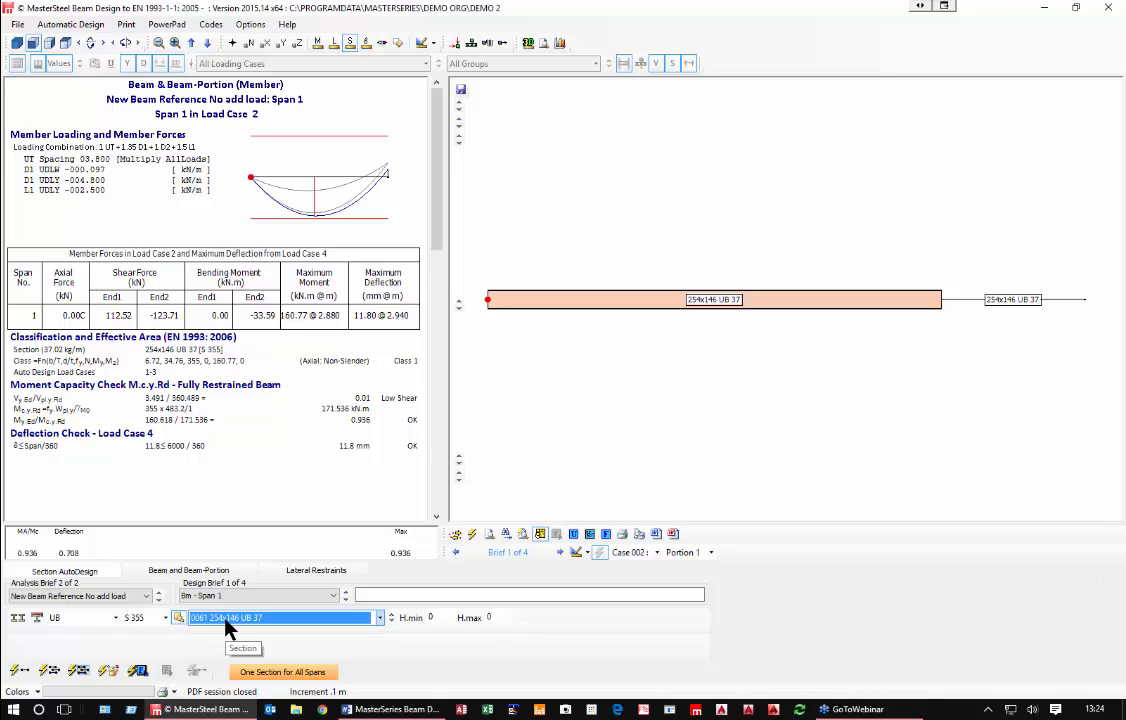
Step: Try the 254x102 UB 22 section for the beam and step back to 254x102 UB 28
click(226, 618)
click(226, 585)
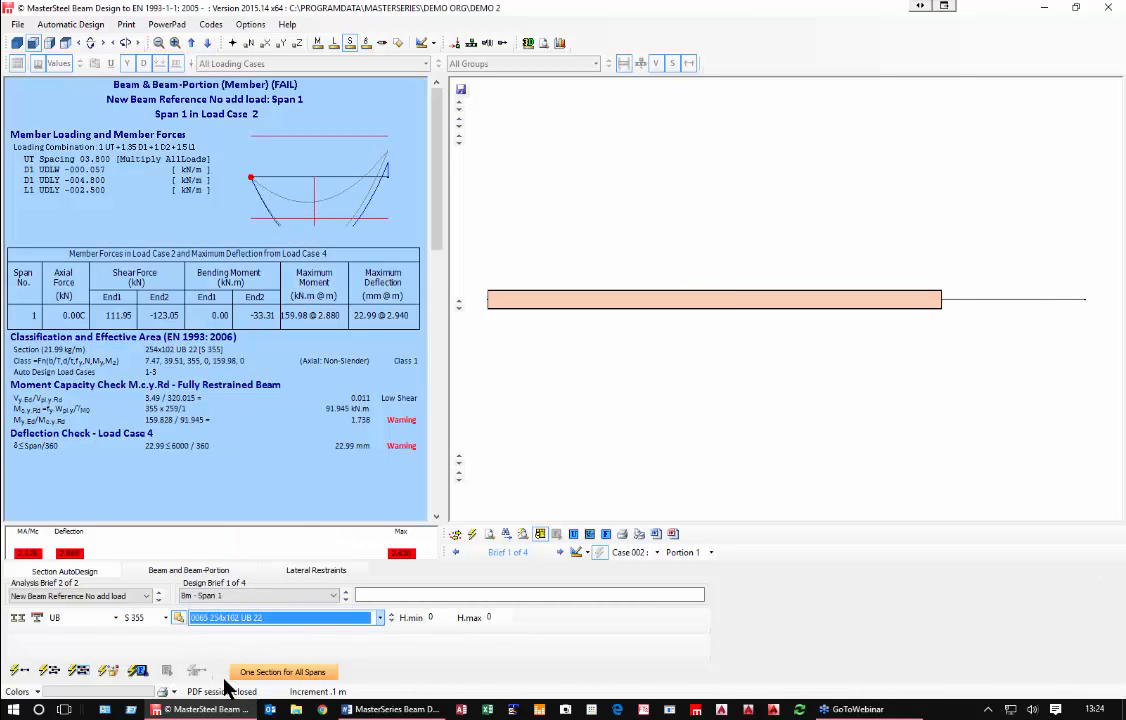
key(Down)
key(Down)
key(Down)
key(Down)
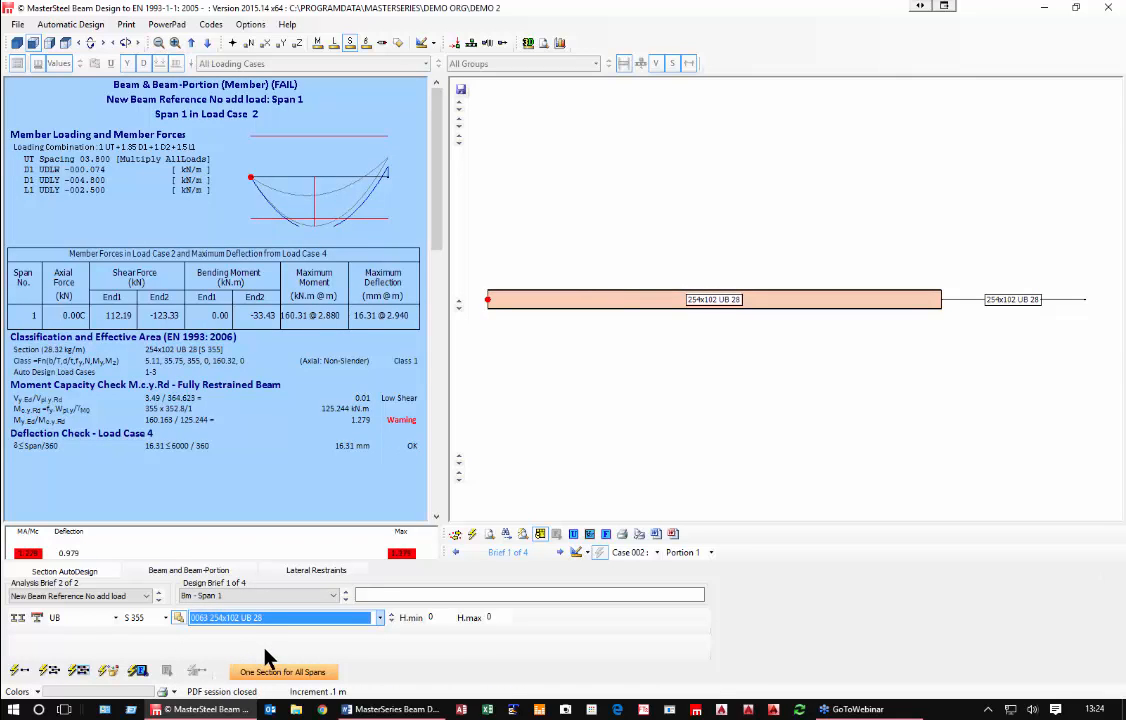
Step: Step the beam section up to 356x127 UB 33, and auto-design span 1 starting from 178x102 UB 19
key(Down)
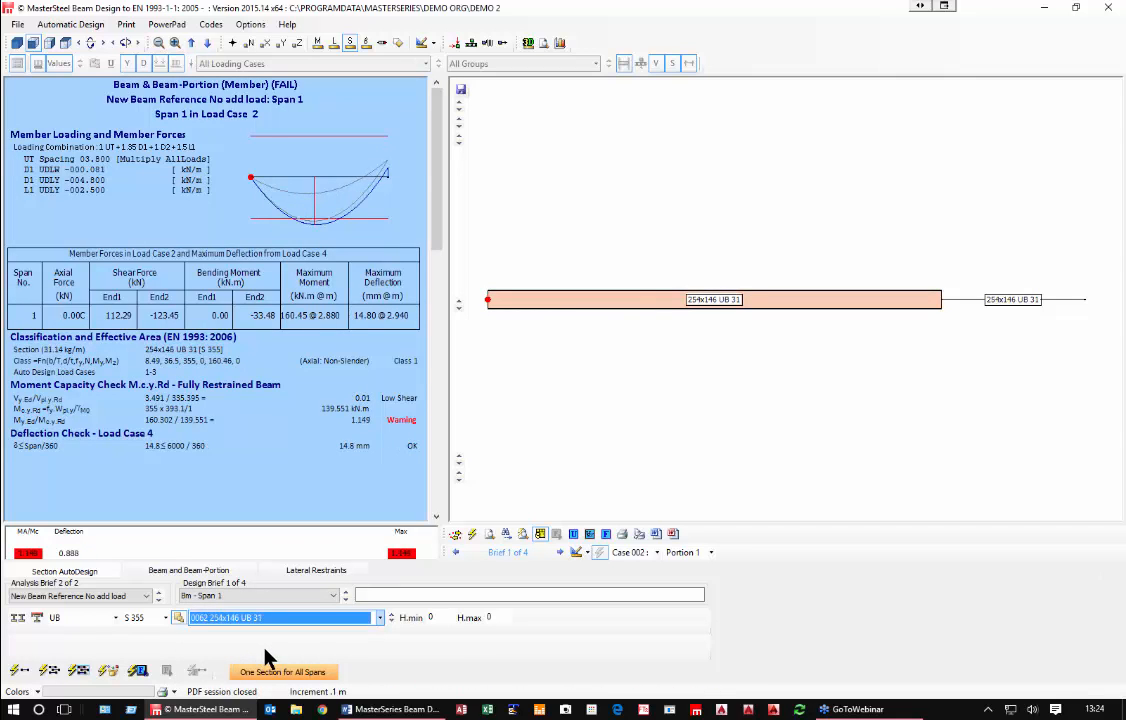
key(Down)
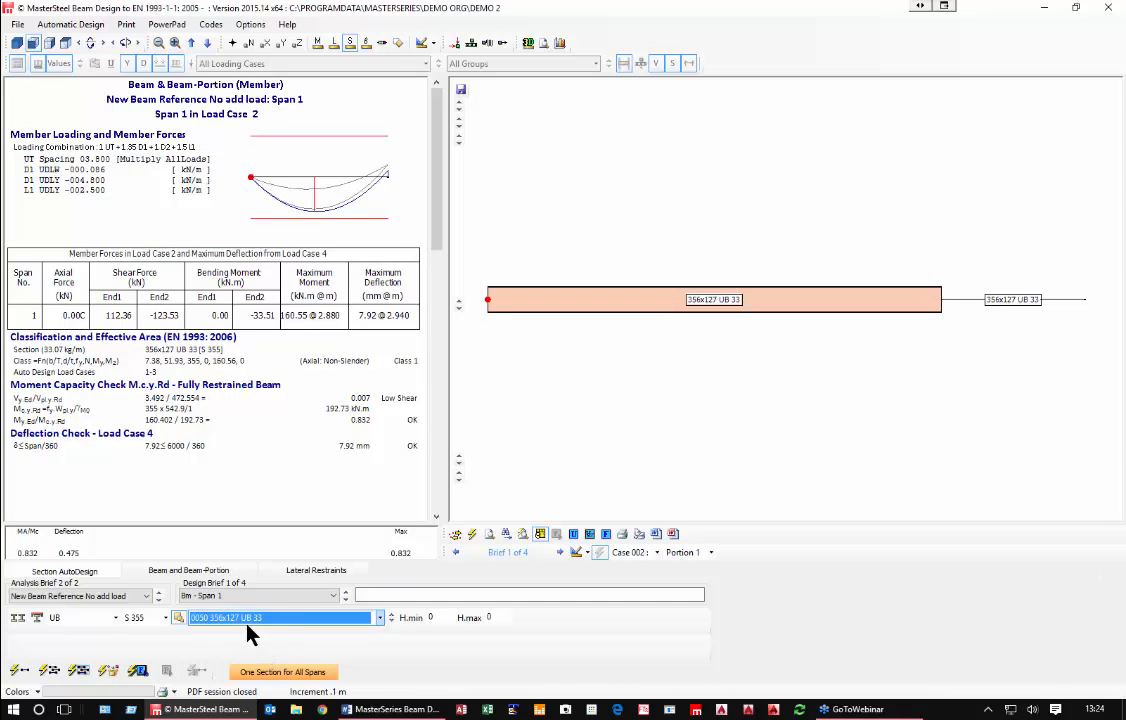
click(245, 618)
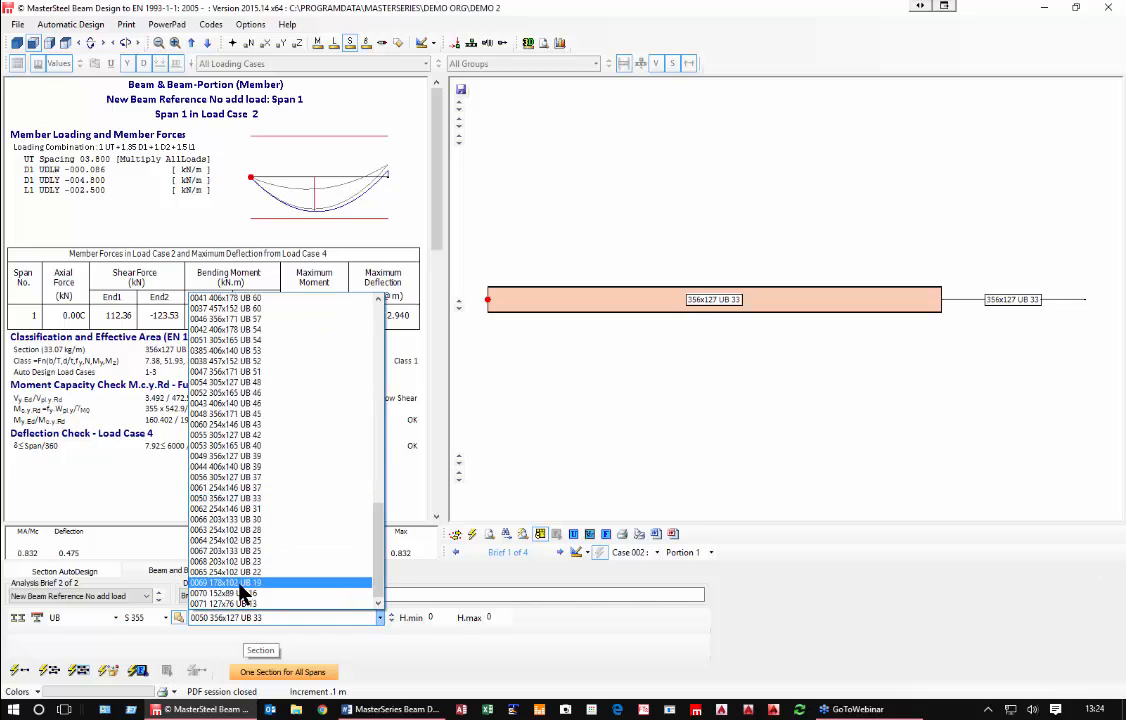
click(217, 538)
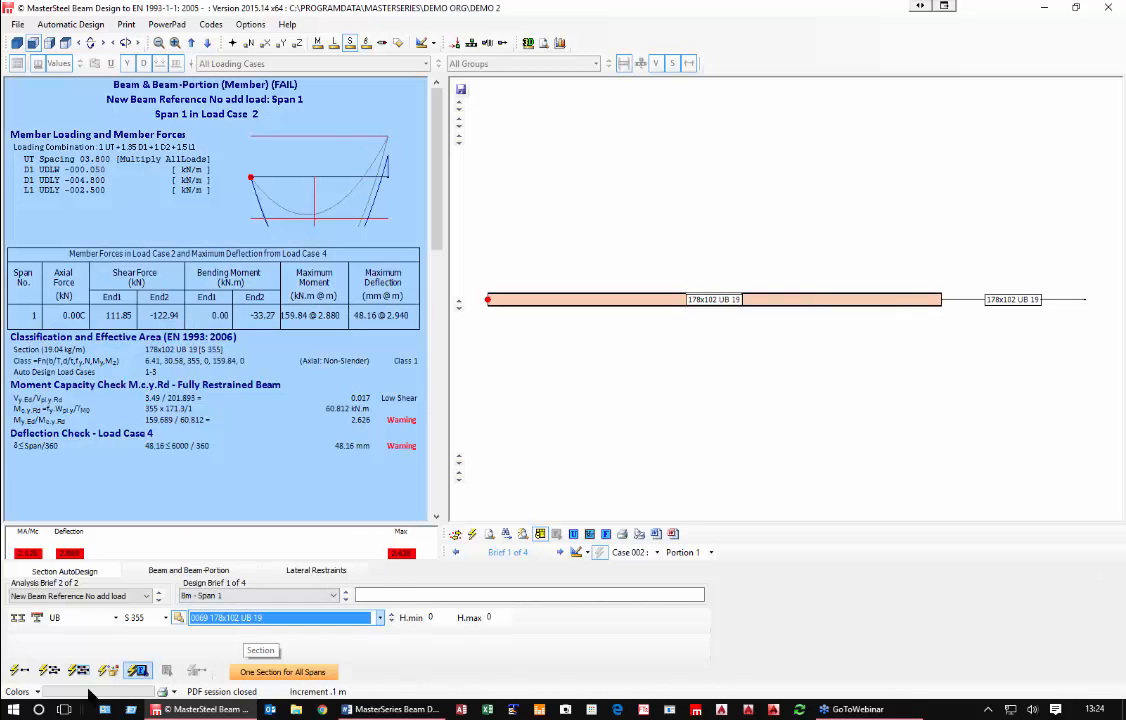
click(18, 671)
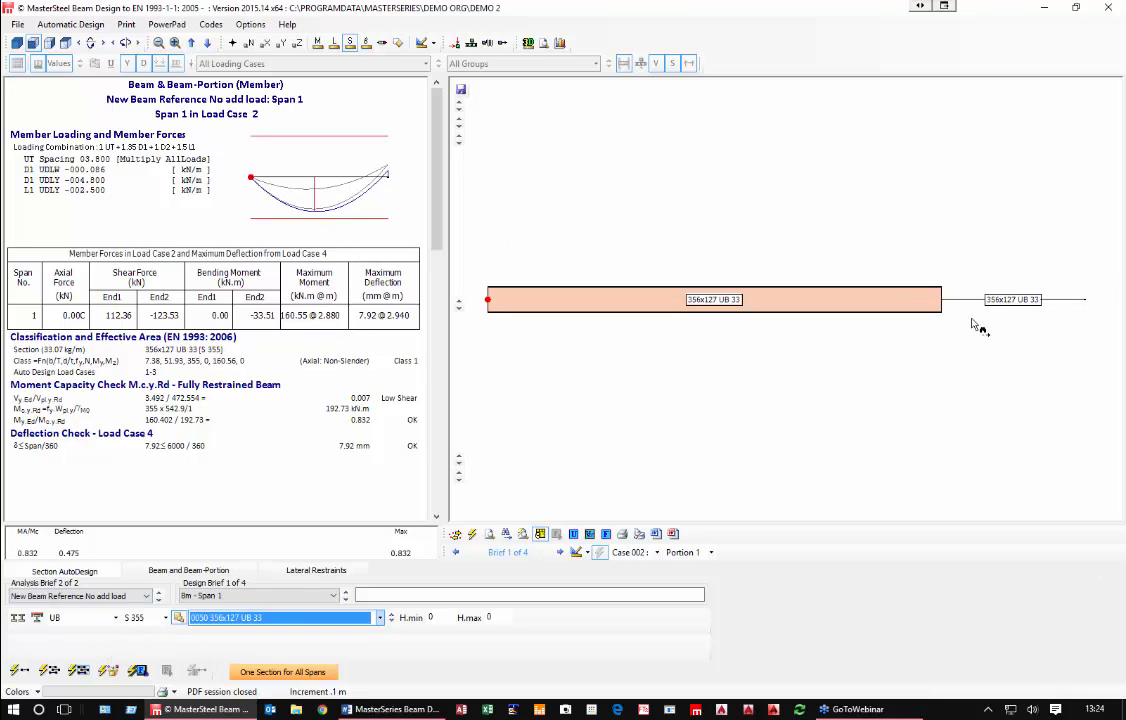
Step: Auto-design the steel section for cantilever span 2 and bring the beam to 305x165 UB 54
click(1003, 300)
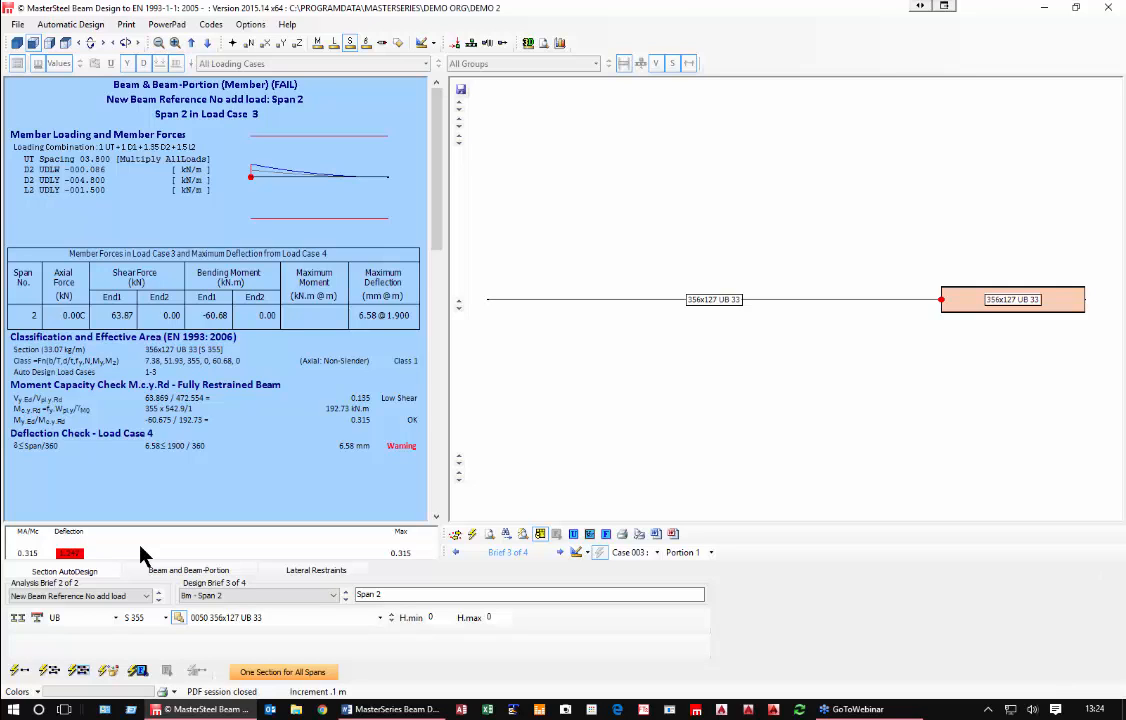
click(20, 671)
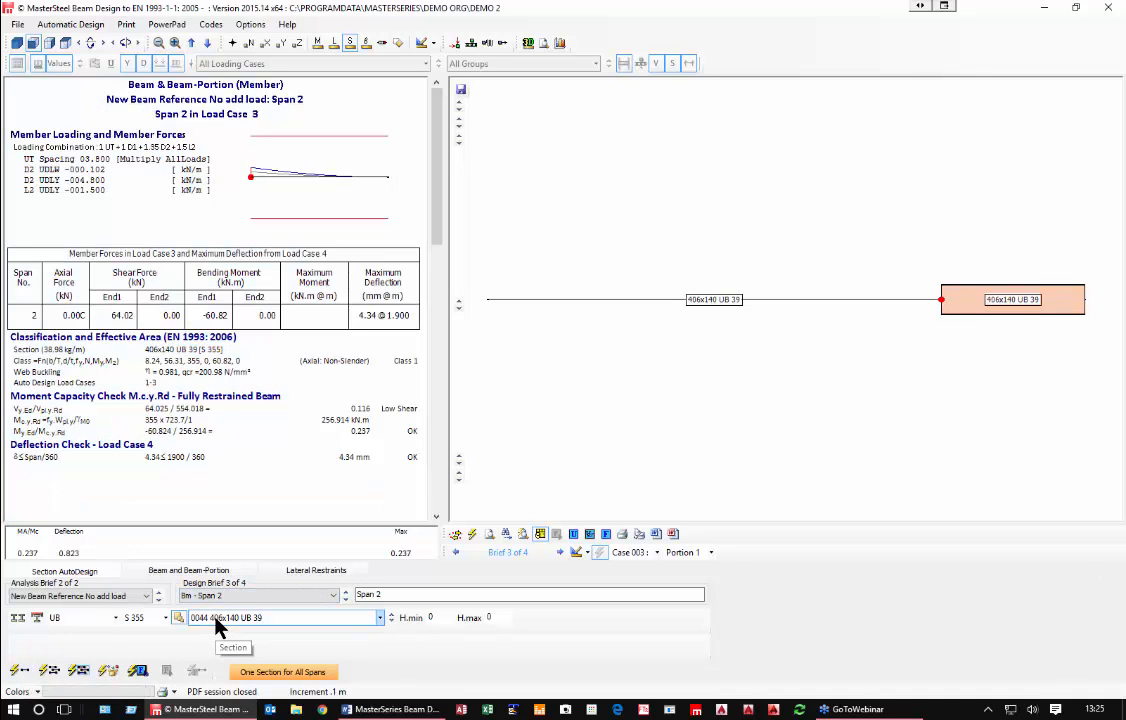
click(254, 619)
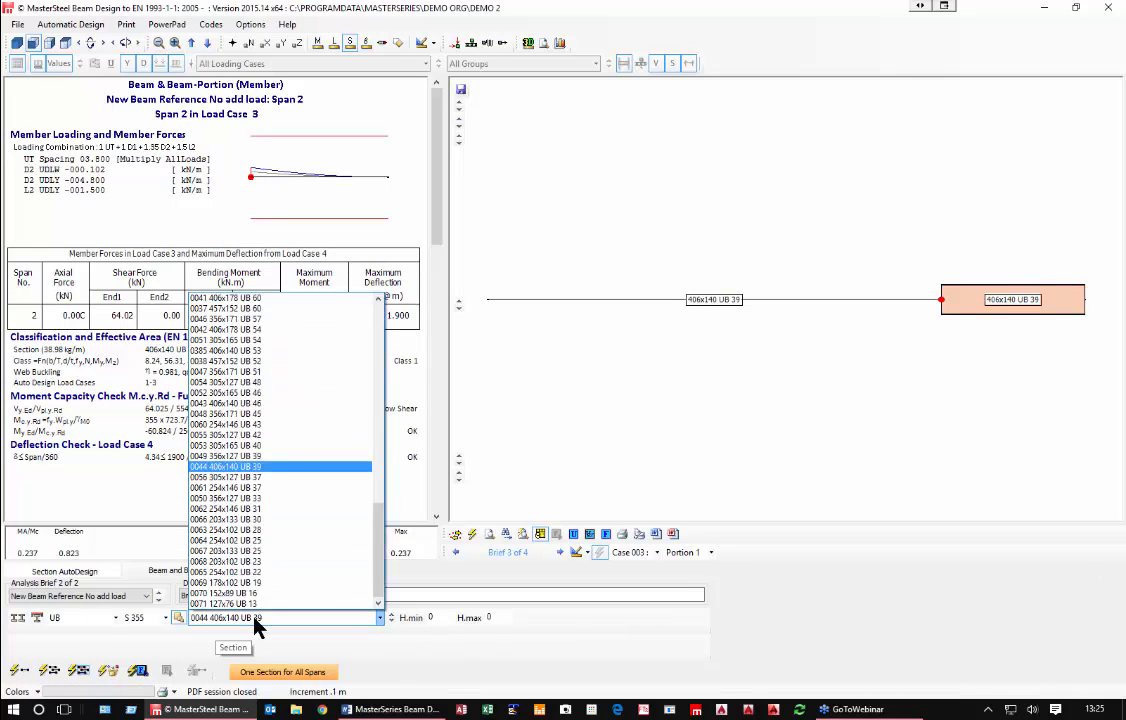
click(258, 467)
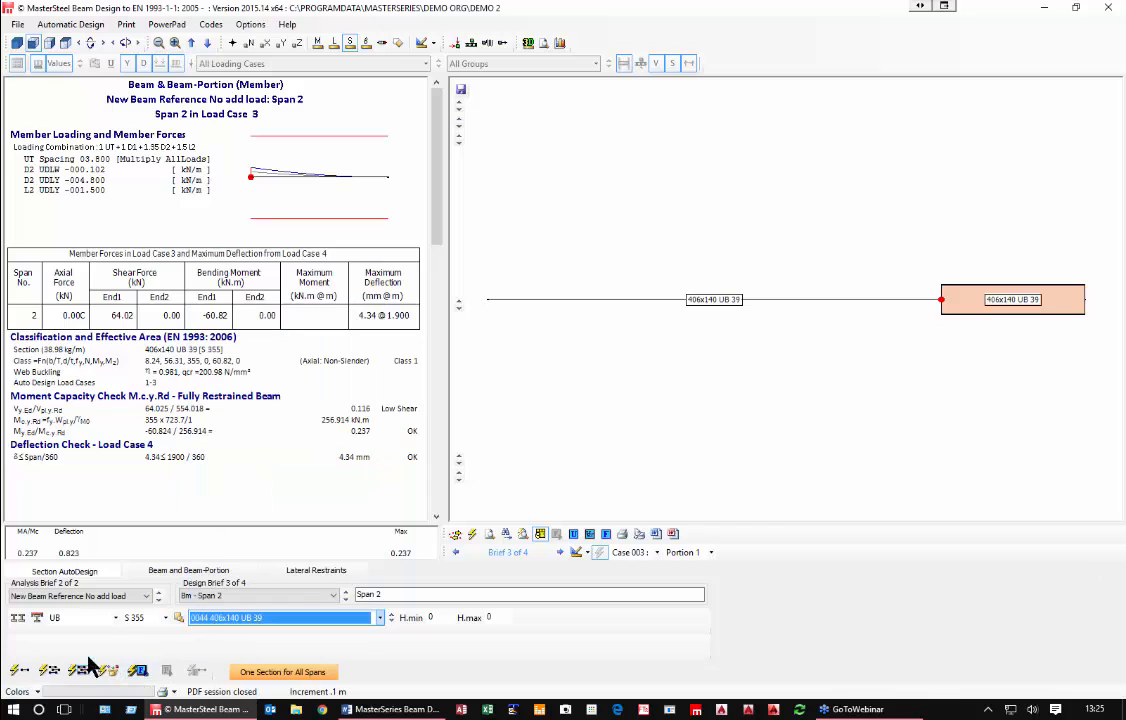
click(15, 677)
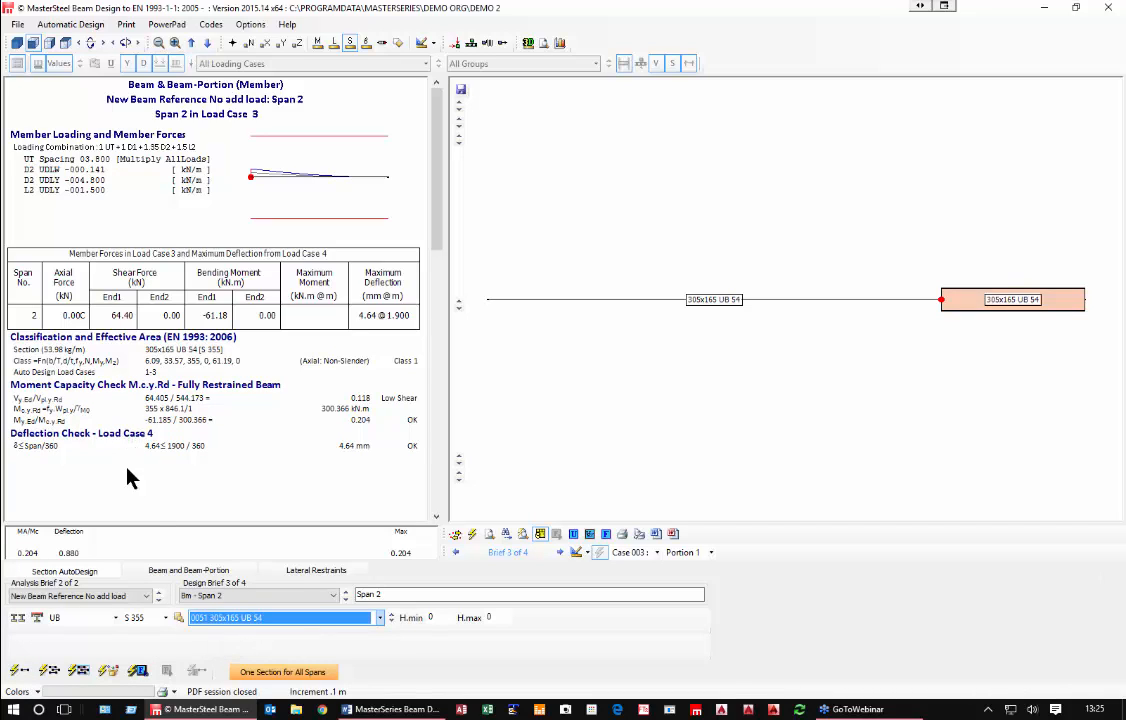
Step: Replace span 1's full lateral restraint with an effective length of 1.00 L and view its lateral buckling check
click(664, 302)
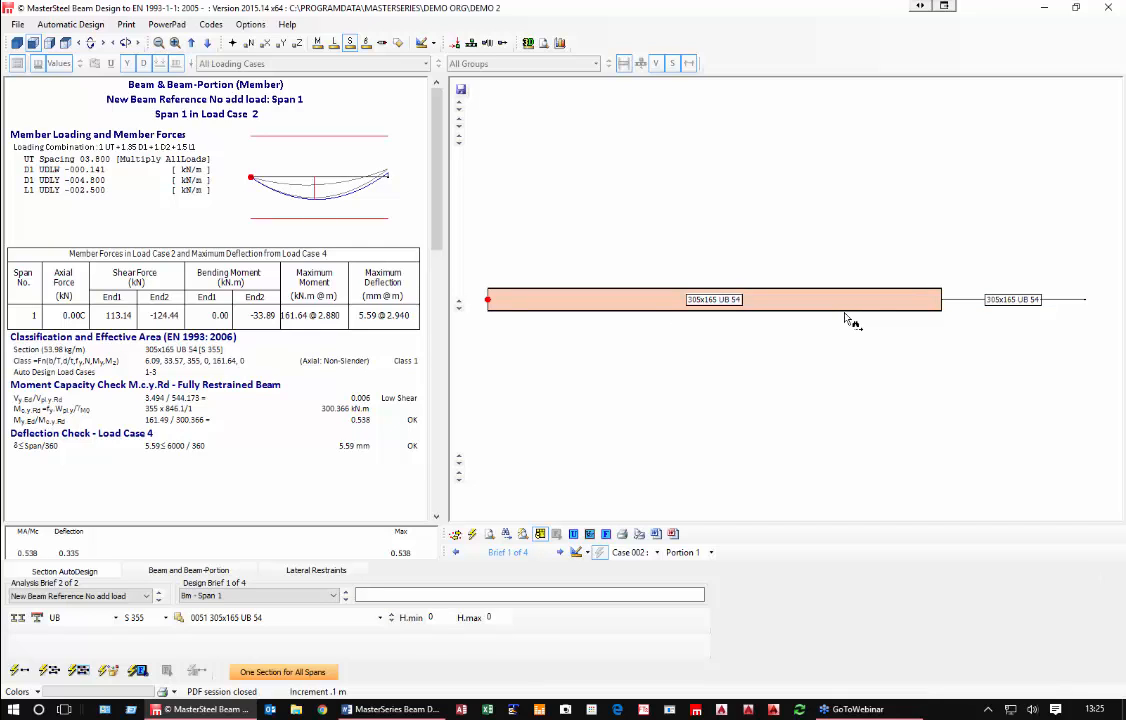
click(281, 574)
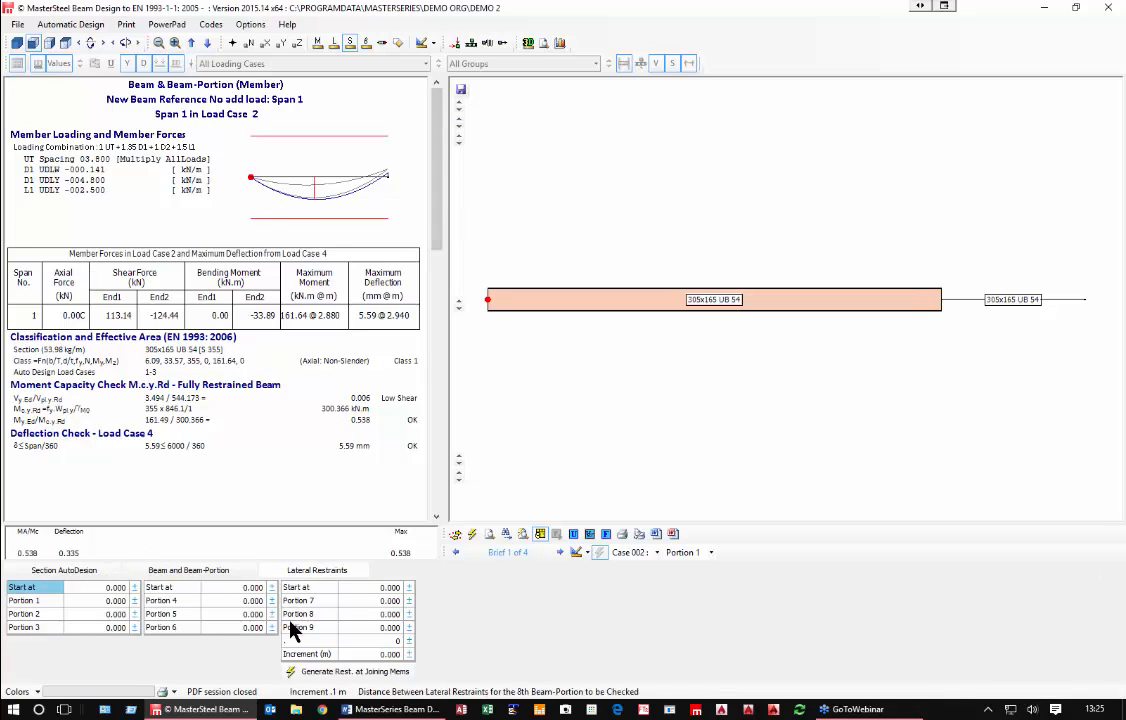
click(192, 571)
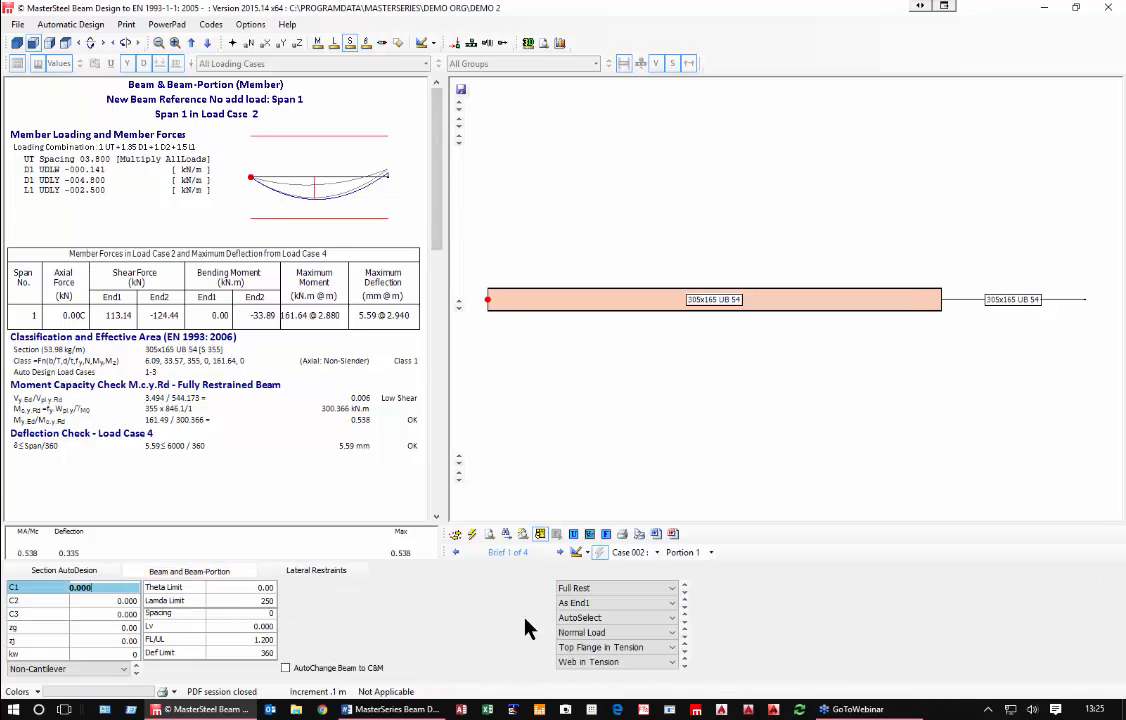
click(594, 588)
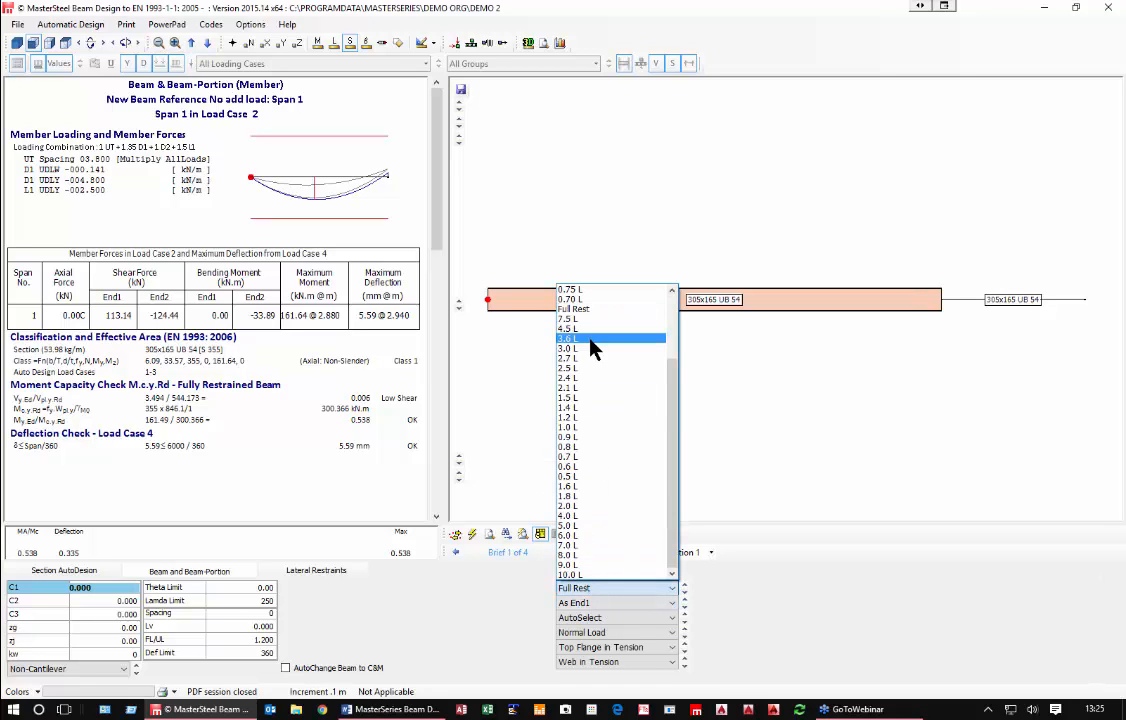
scroll(577, 335, up, 3)
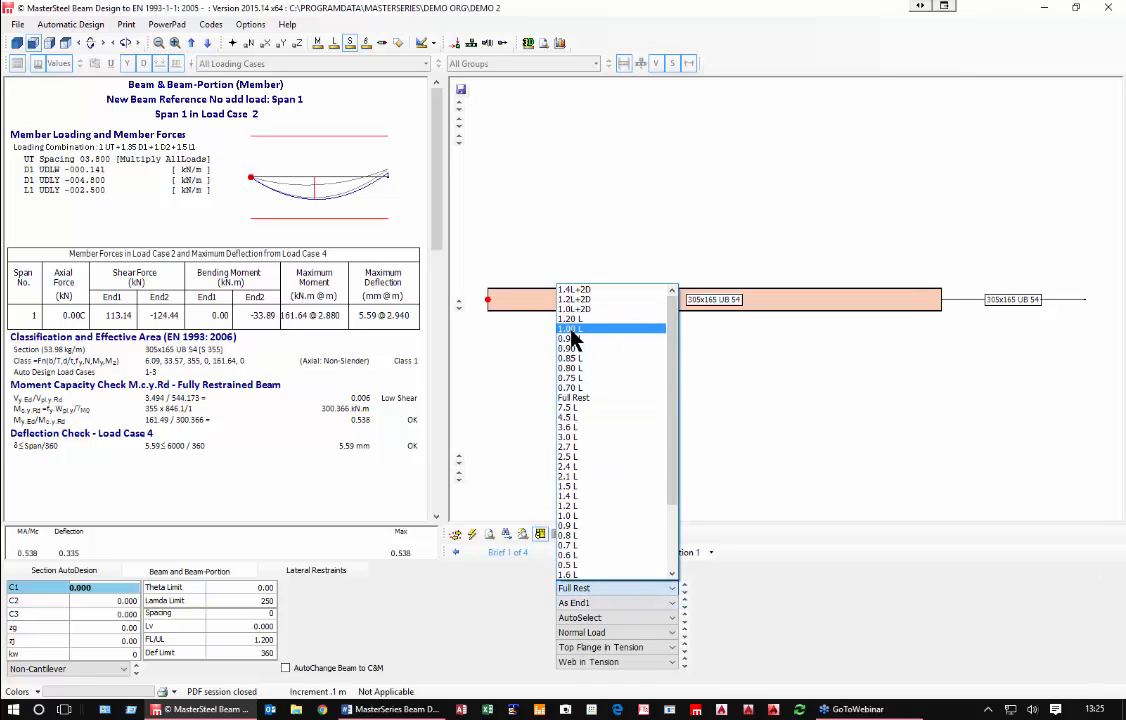
click(571, 330)
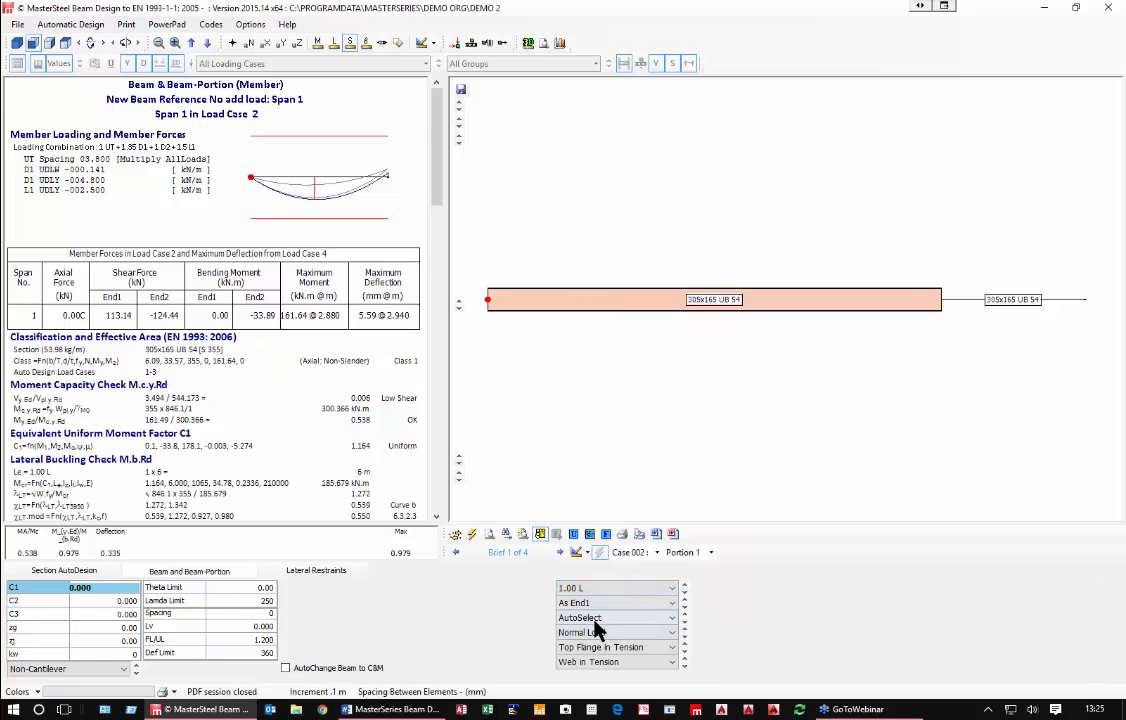
scroll(291, 236, down, 1)
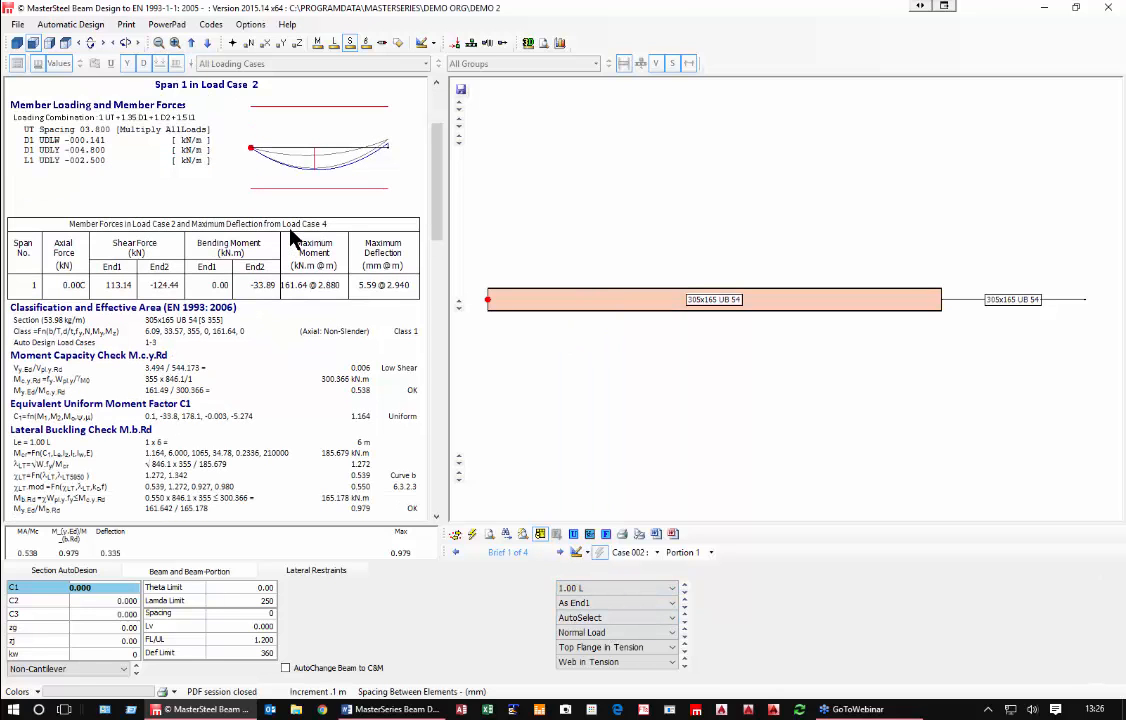
Step: Set span 2's lateral restraint to an effective length of 1.00 L and review its design checks
click(992, 306)
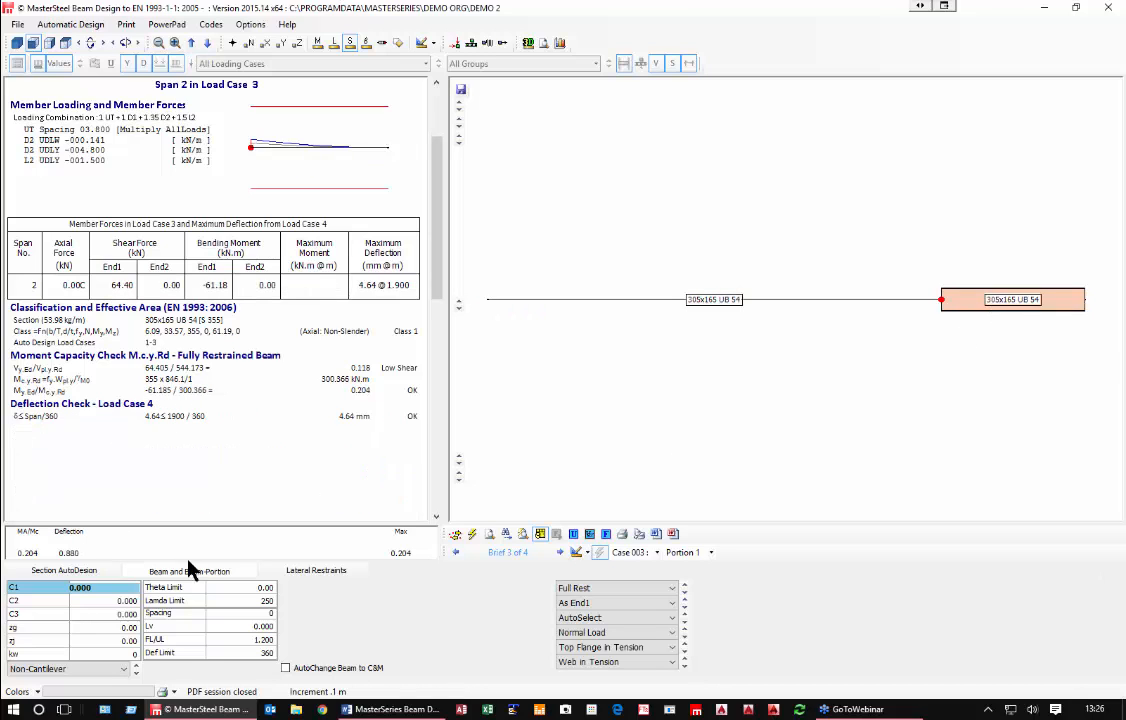
click(582, 589)
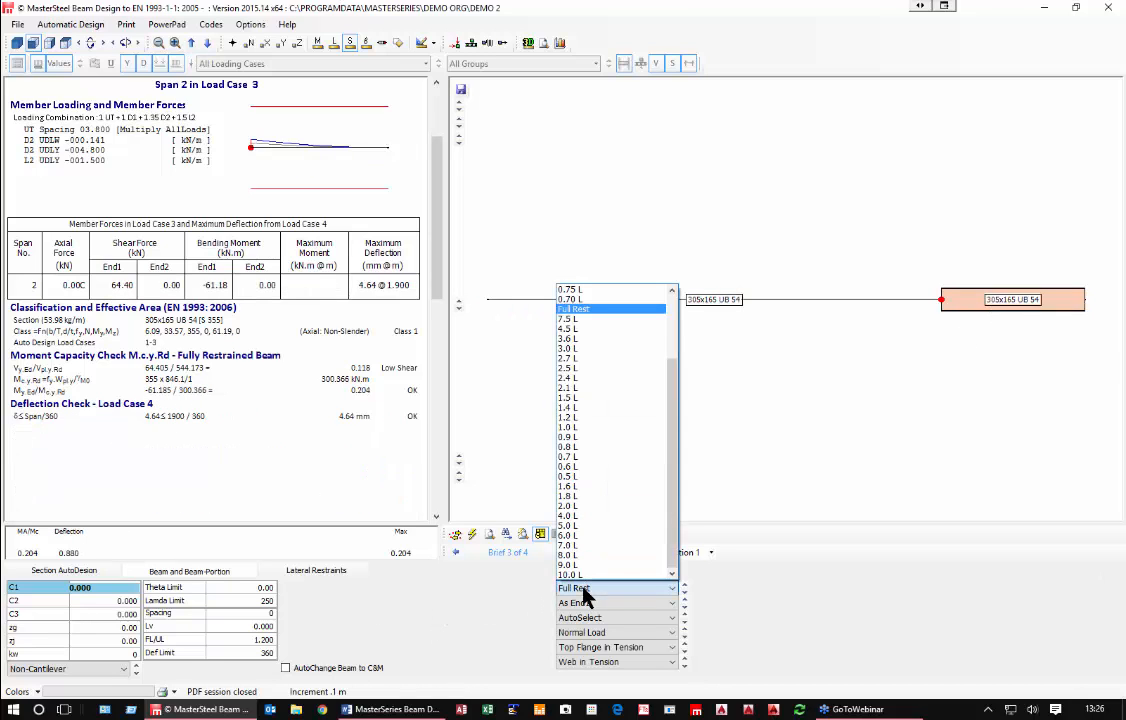
scroll(580, 314, up, 2)
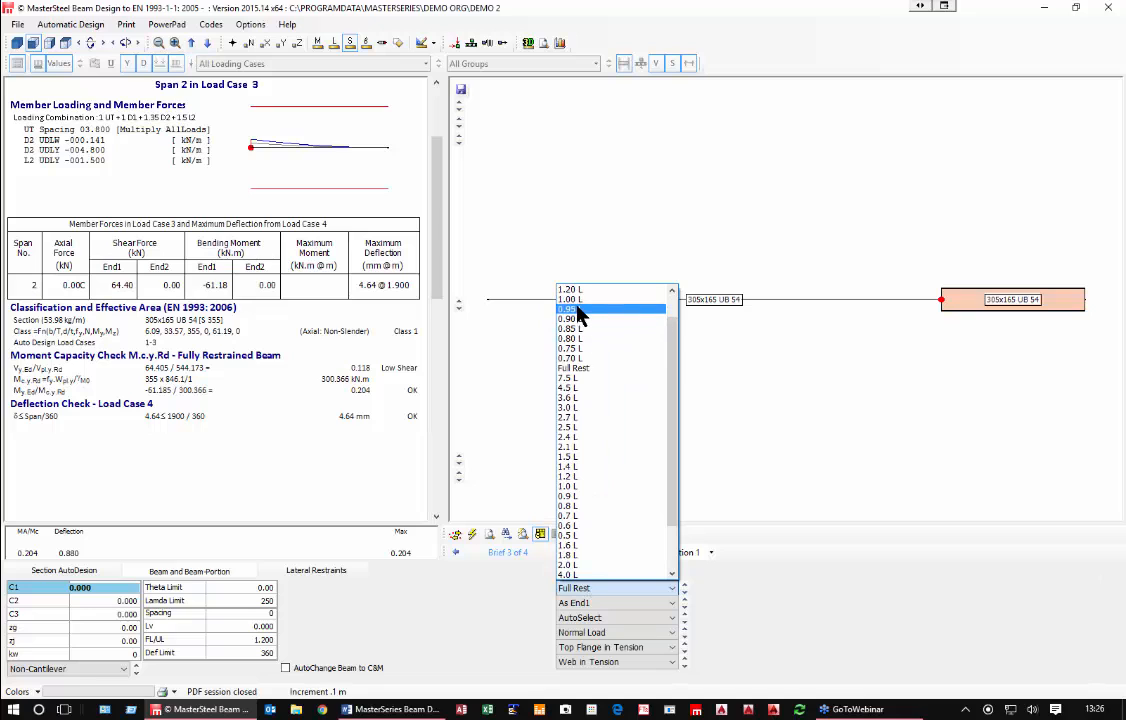
click(574, 301)
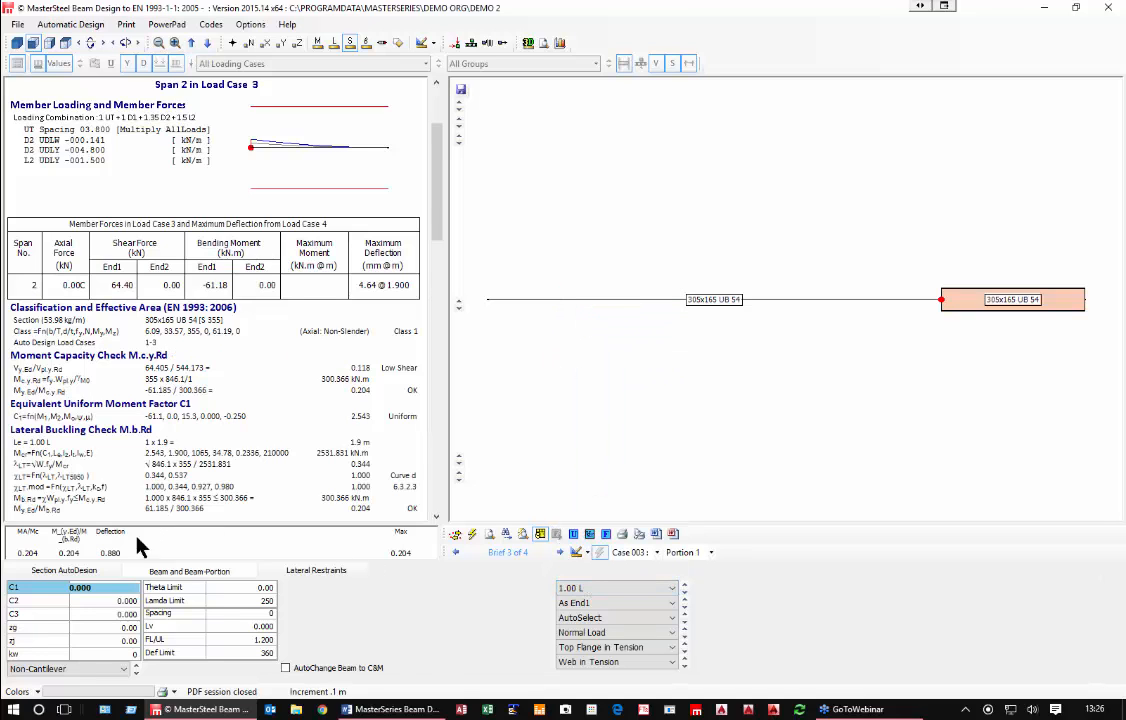
click(83, 572)
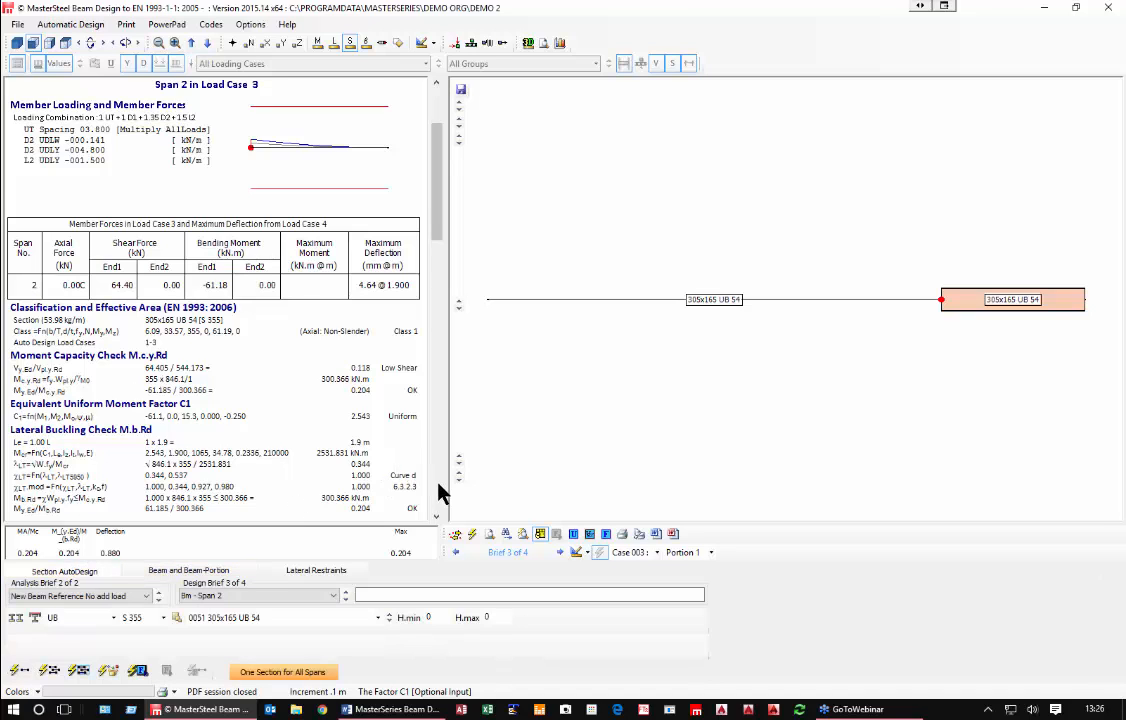
scroll(437, 491, down, 3)
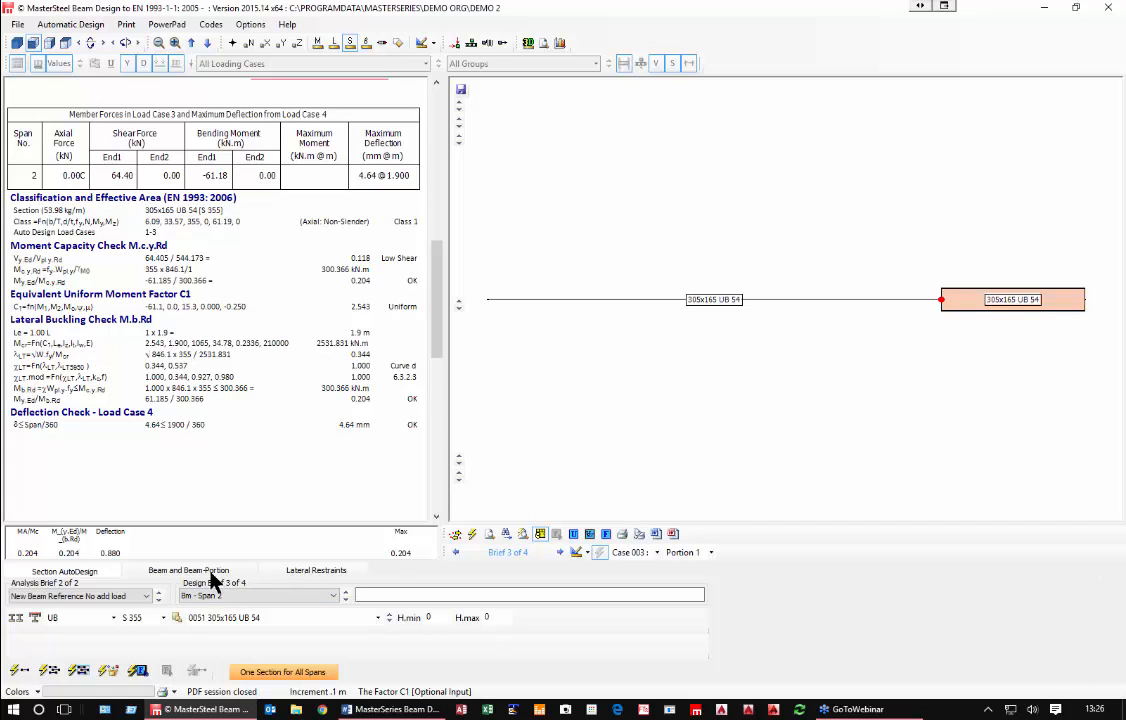
Step: Define span 2 as Cantilever Warping Free with an effective length of 1.5 L and review its lateral buckling check
click(320, 572)
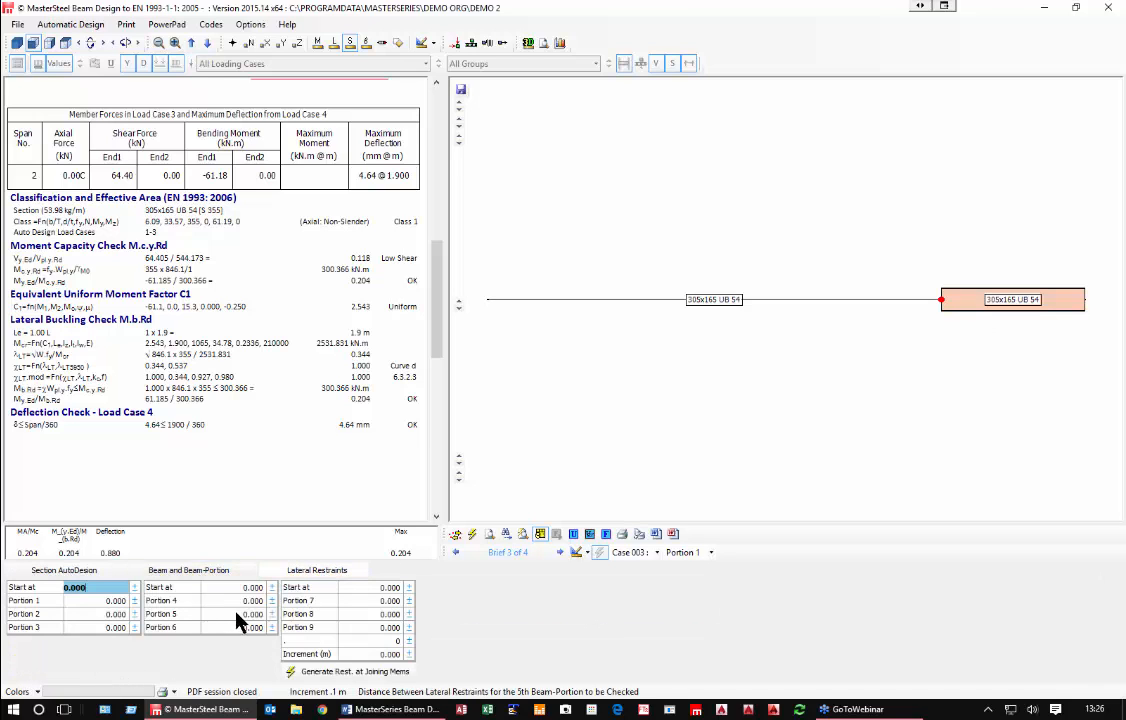
click(215, 572)
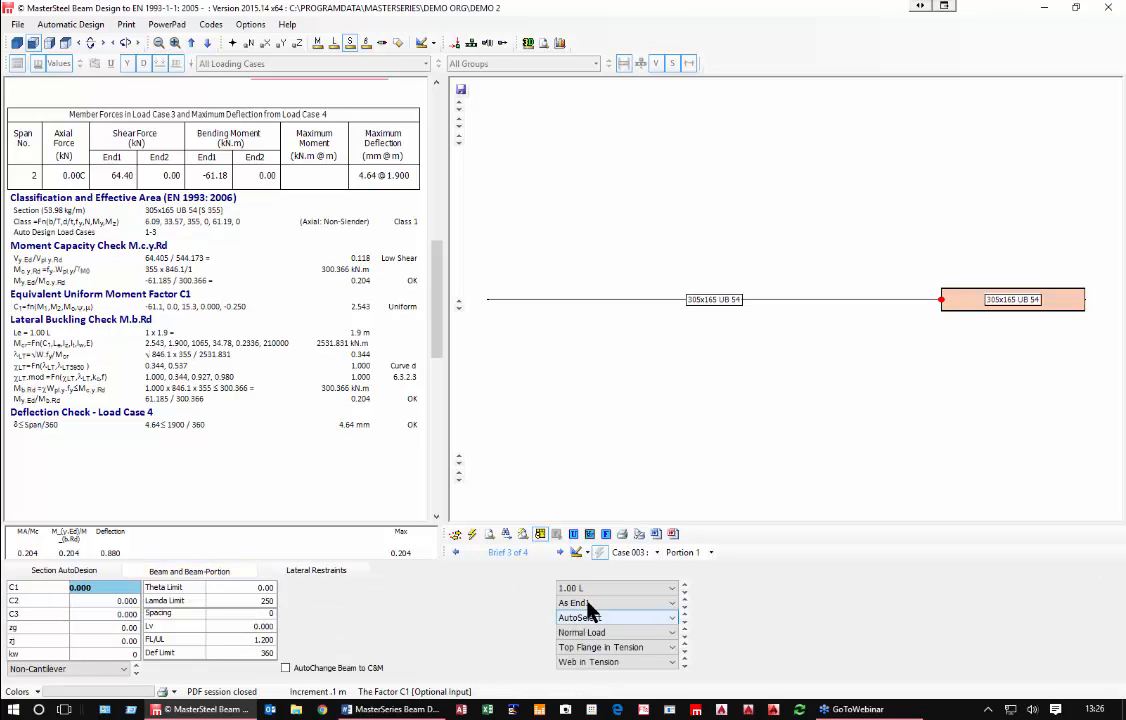
click(96, 670)
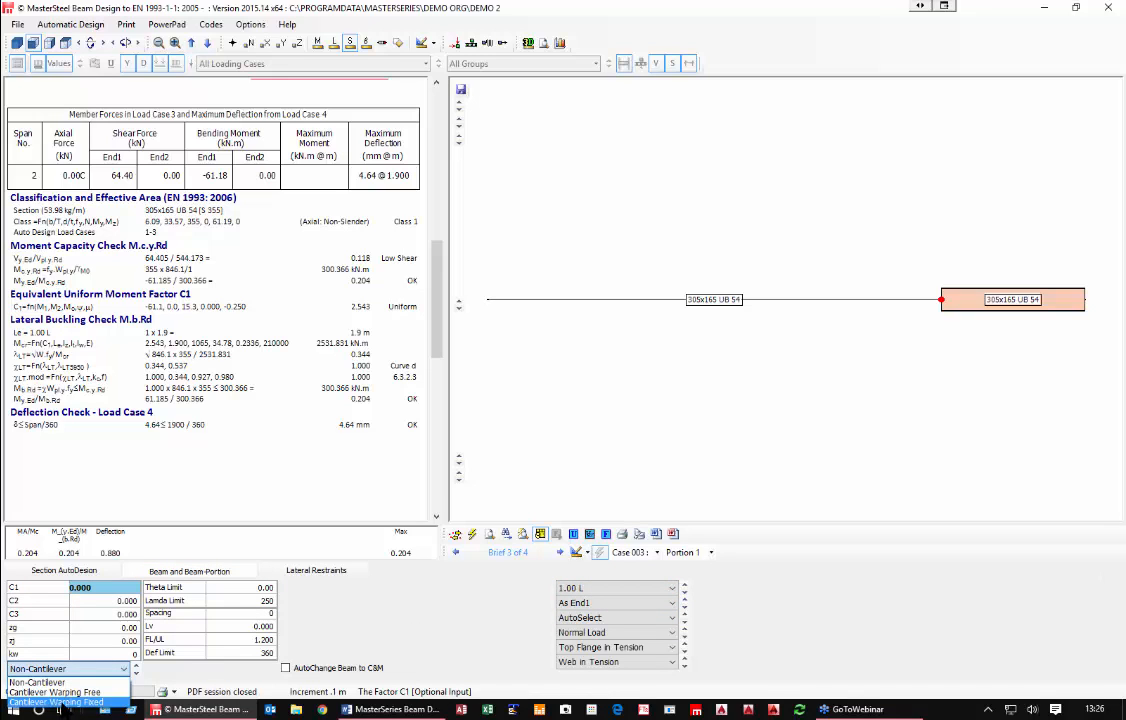
click(64, 692)
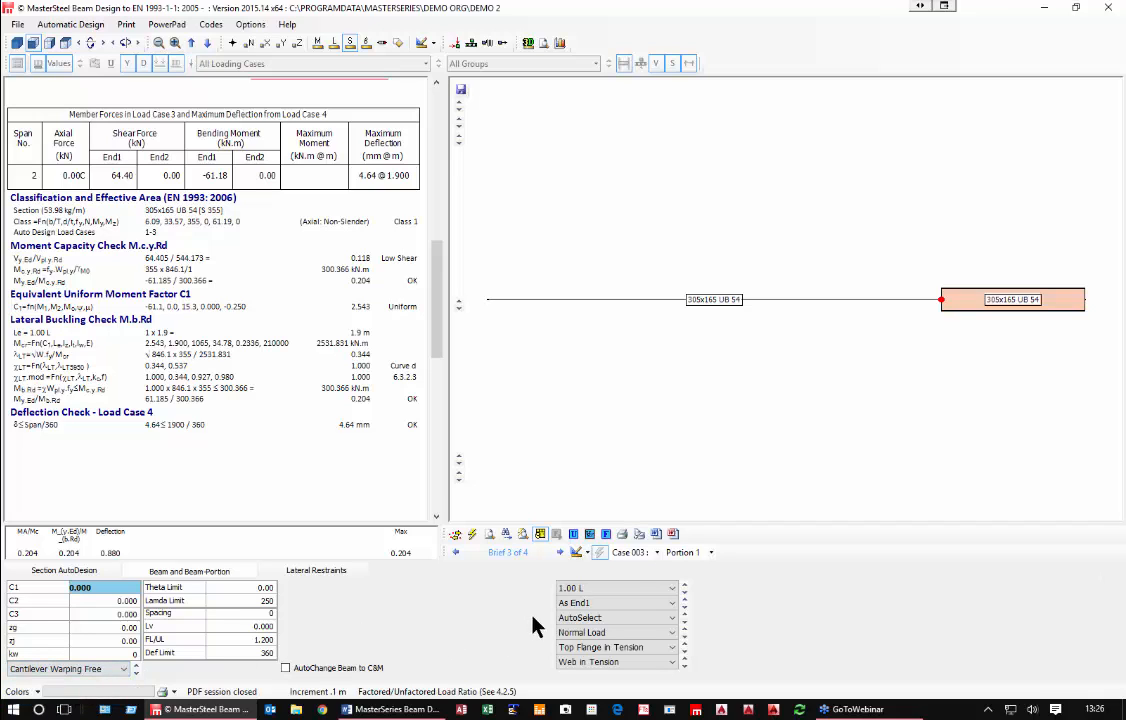
click(600, 588)
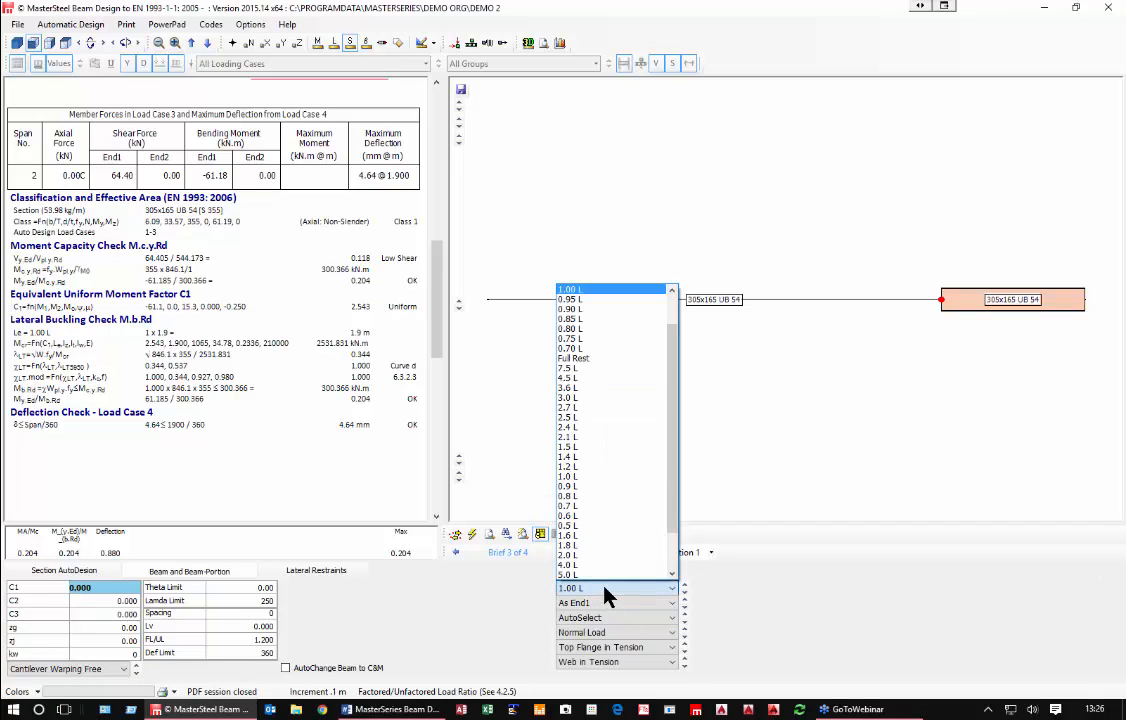
click(583, 448)
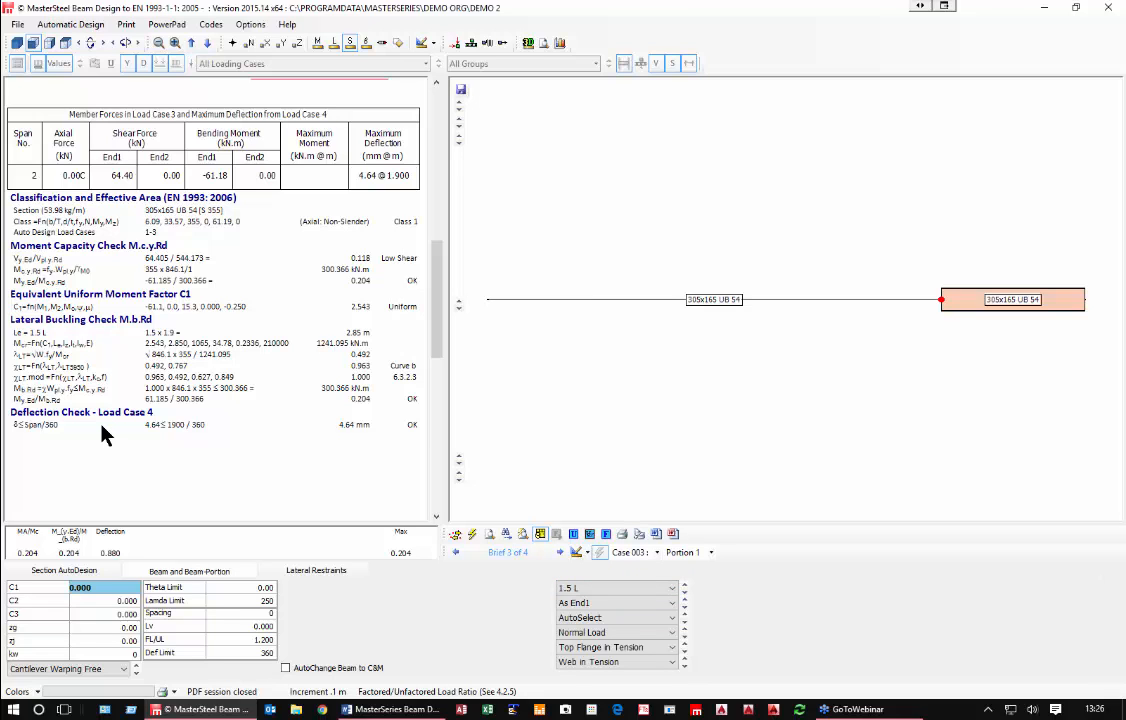
scroll(440, 118, up, 3)
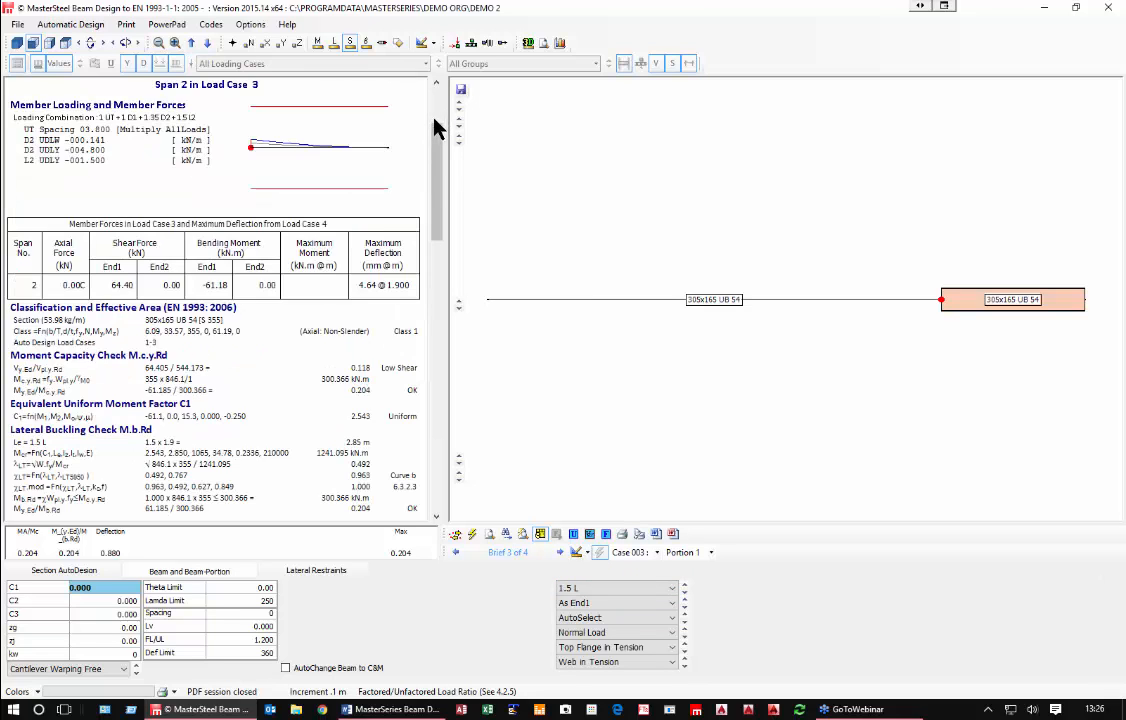
Step: Set span 1's restraint effective lengths to 1.00 L at end 1 and 0.70 L at end 2
click(661, 303)
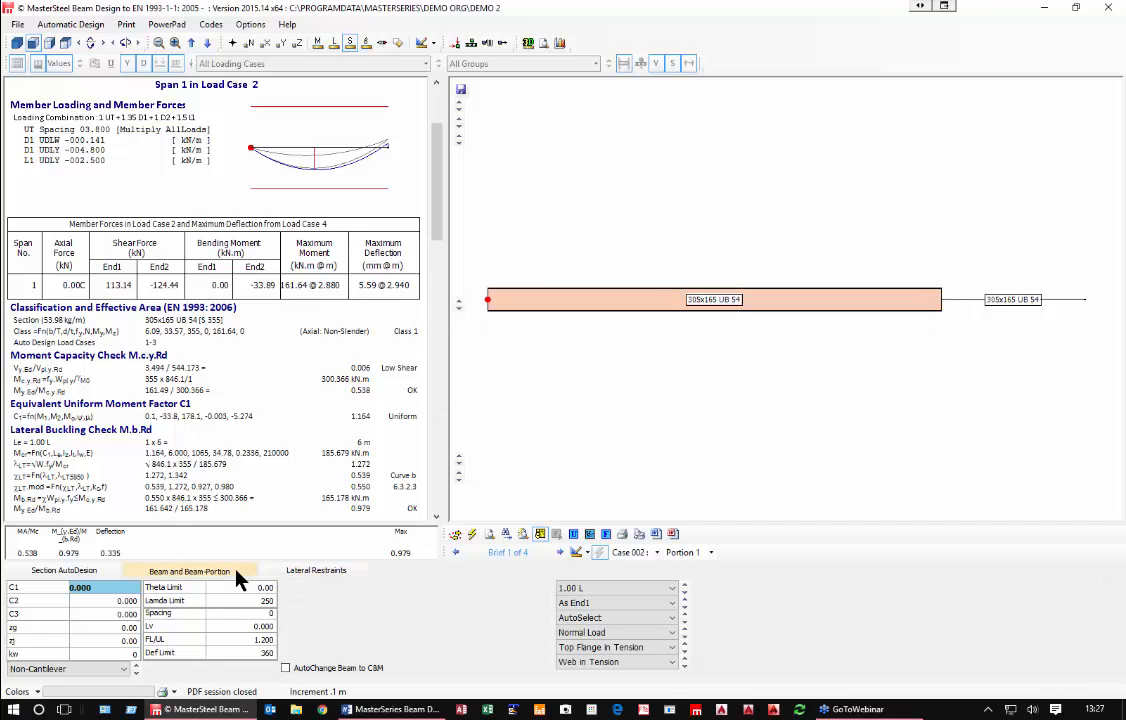
click(574, 589)
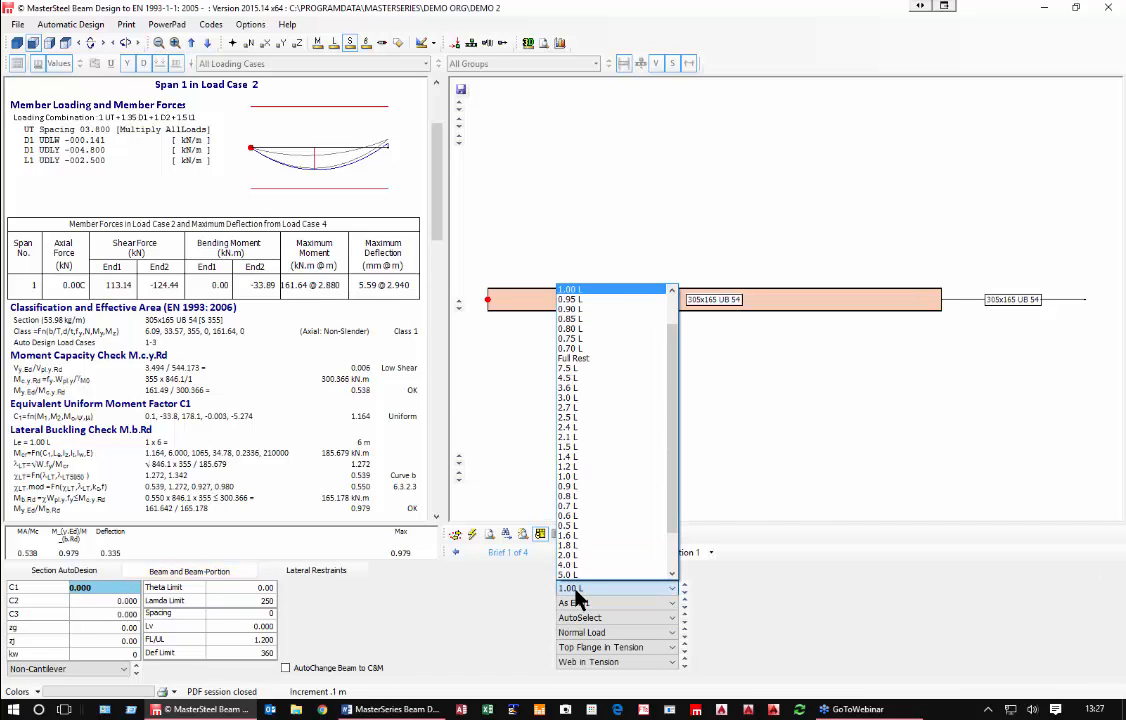
click(587, 291)
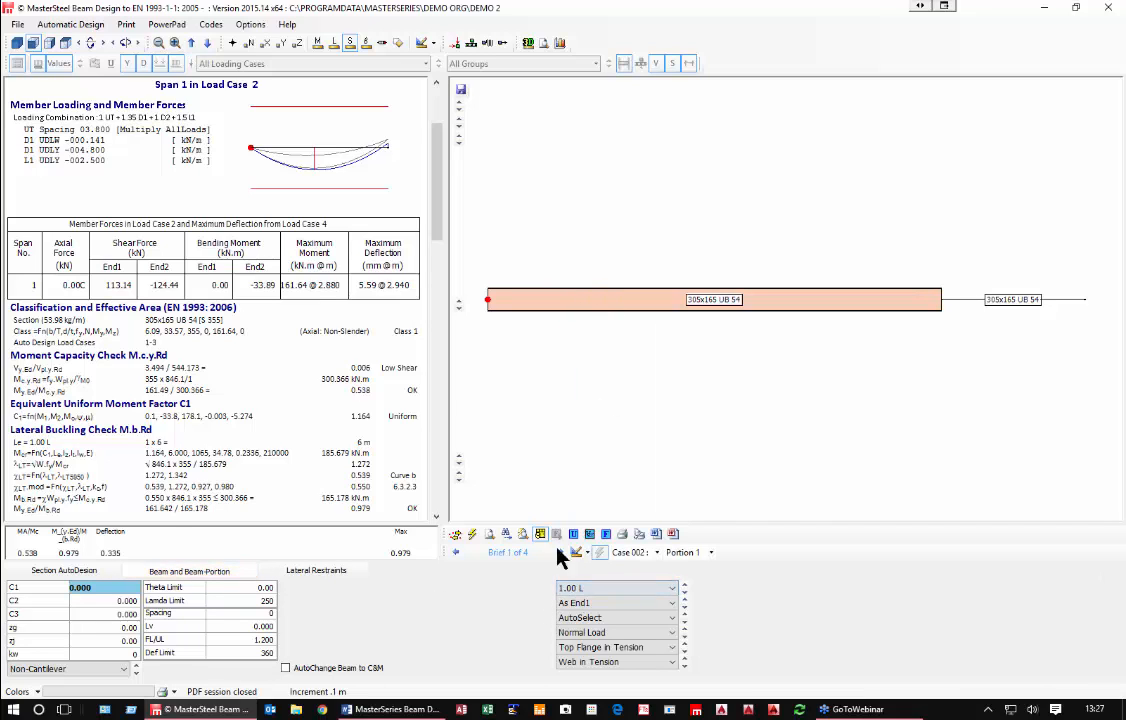
click(566, 604)
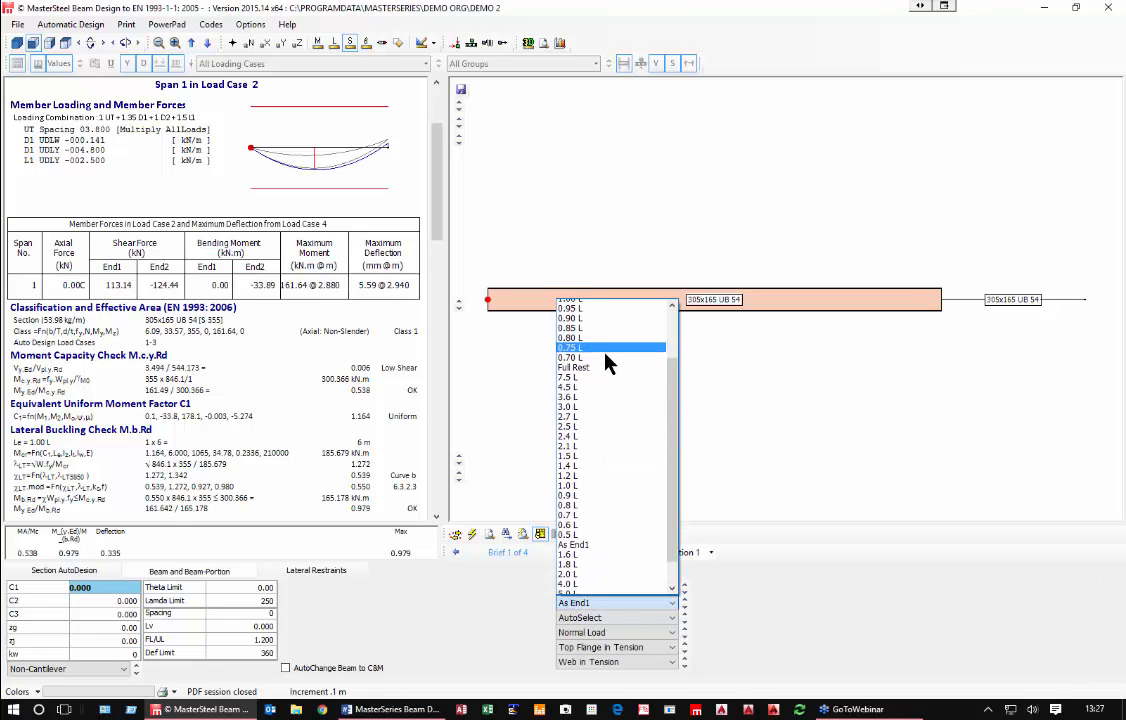
click(575, 342)
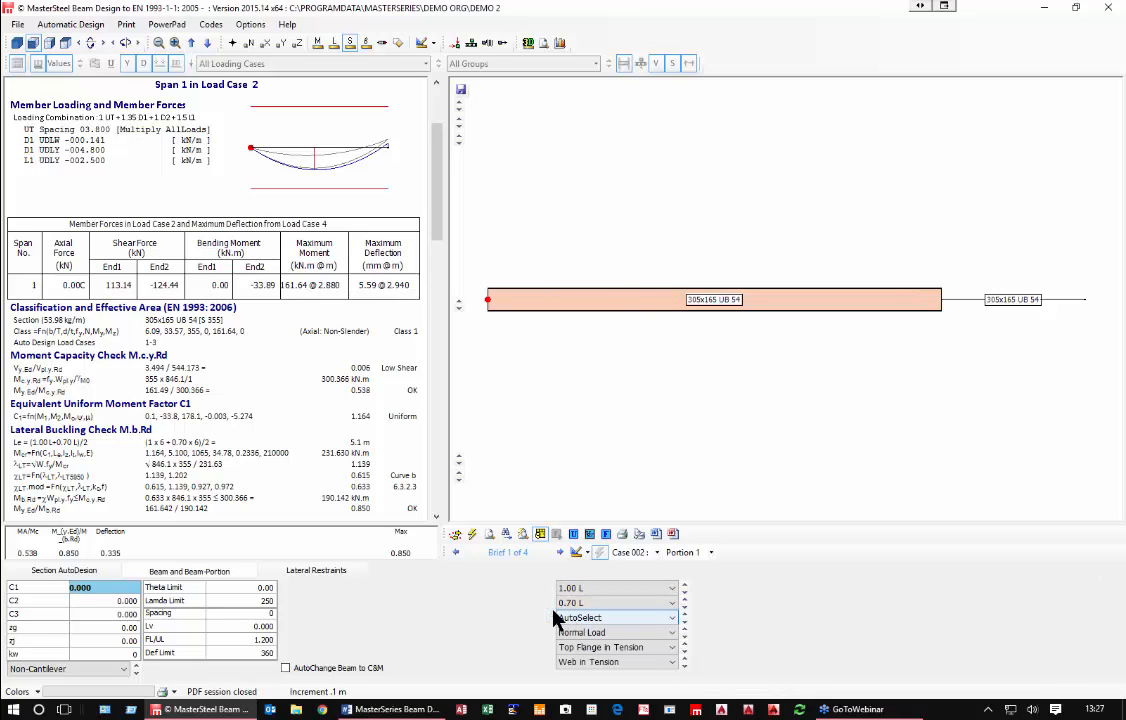
Step: Set span 1's end 2 effective length to 1.00 L and finally to As End1
click(612, 604)
scroll(596, 330, up, 3)
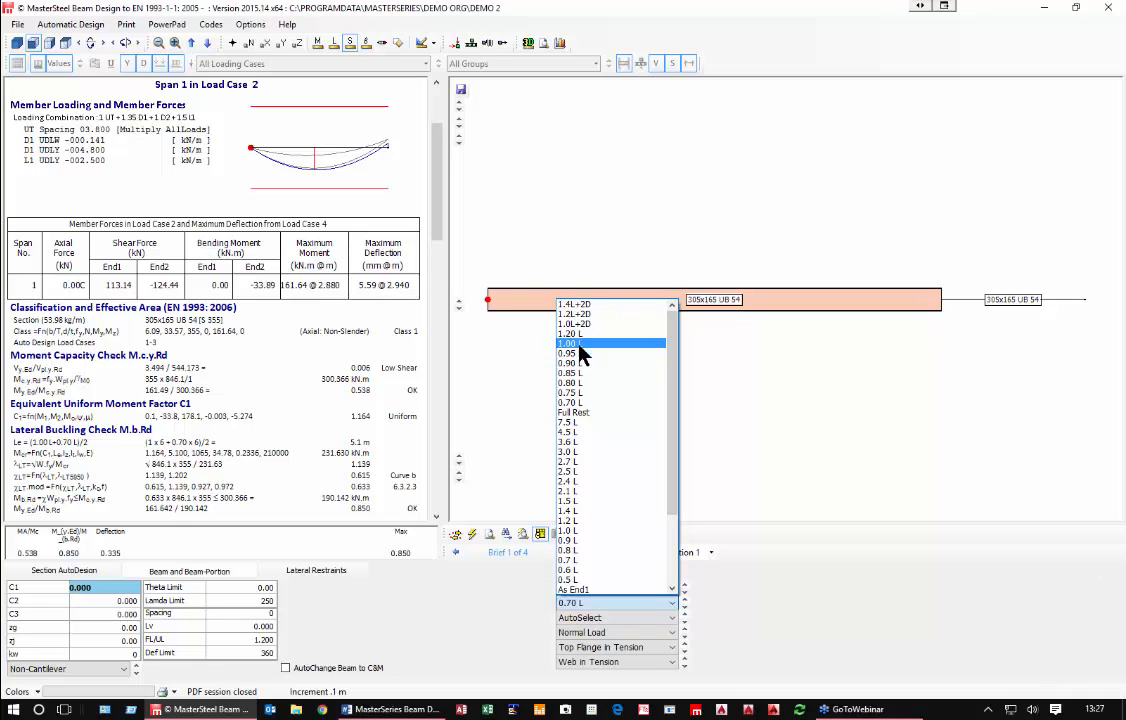
click(578, 343)
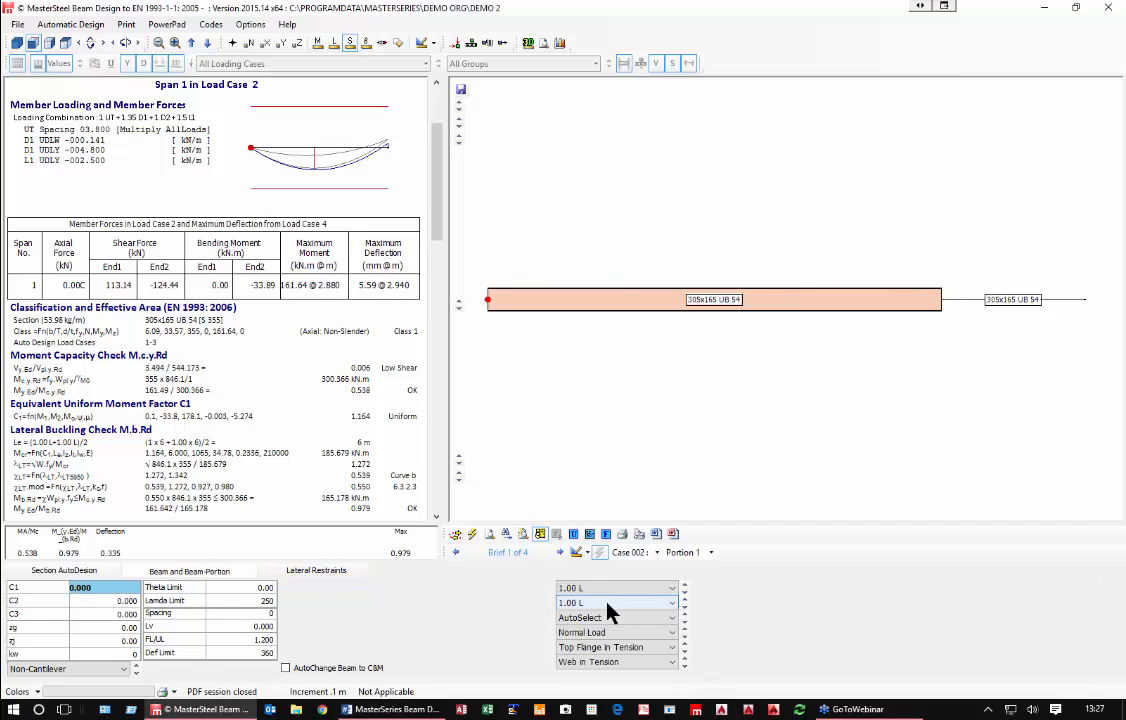
click(640, 602)
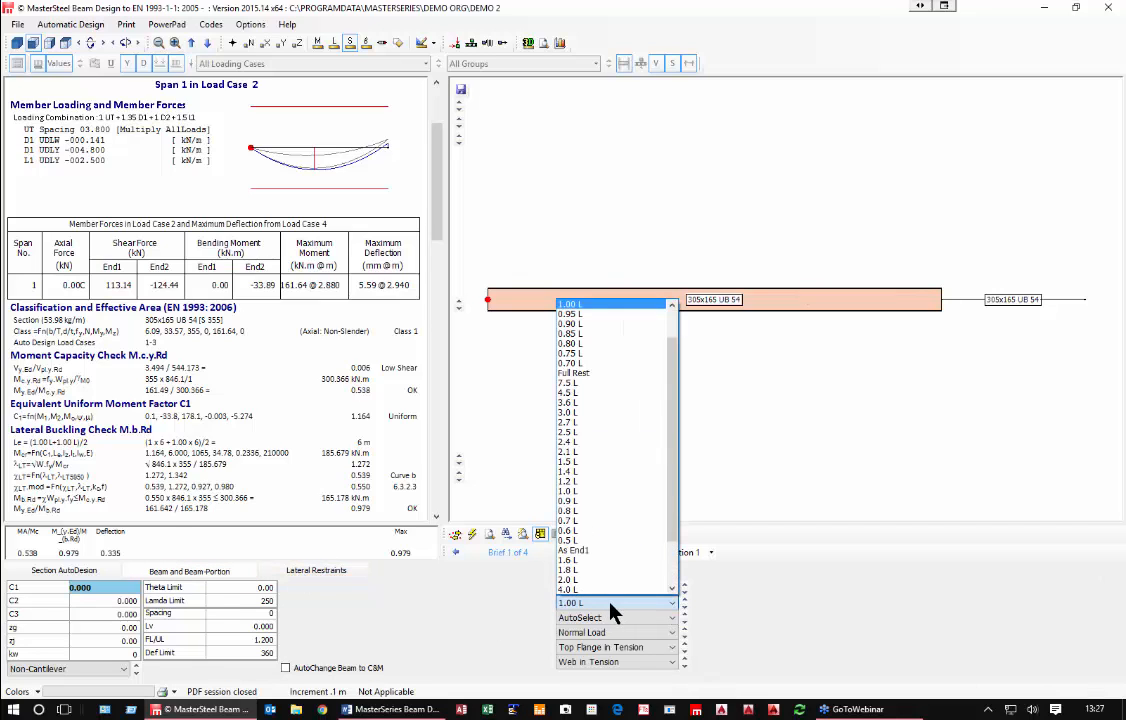
click(589, 551)
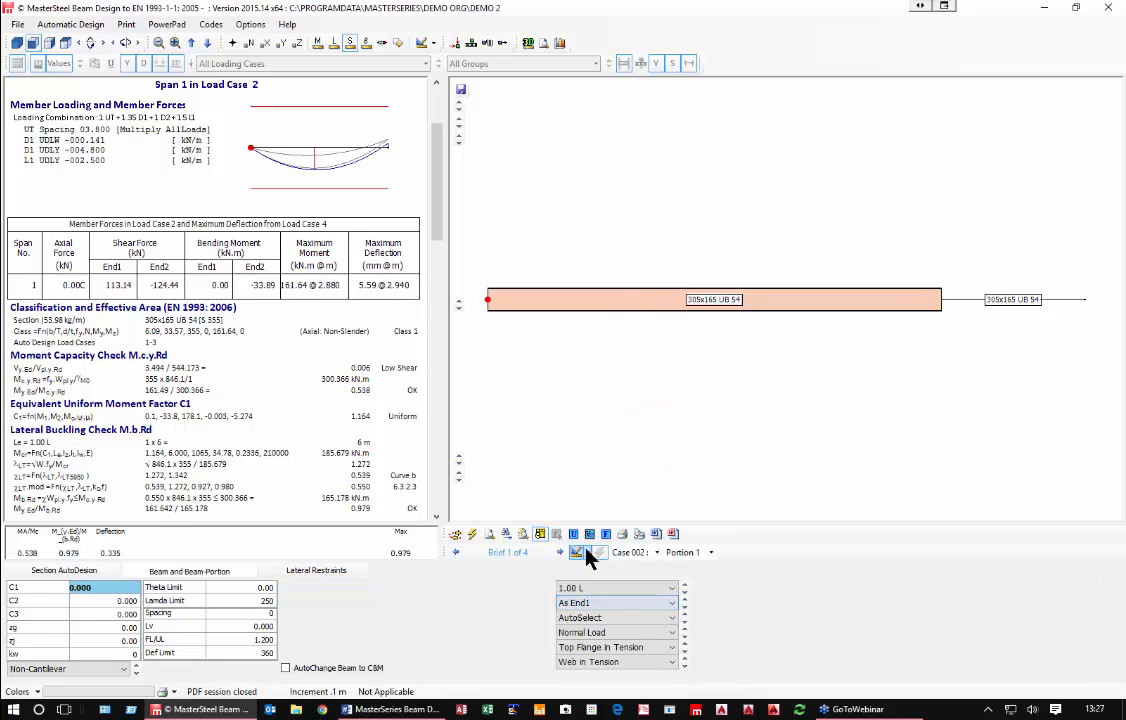
Step: Define span 1's lateral restraint distances as 1.5 m for portion 1, 1.8 m for portion 2 and 2 m for portion 3
click(292, 573)
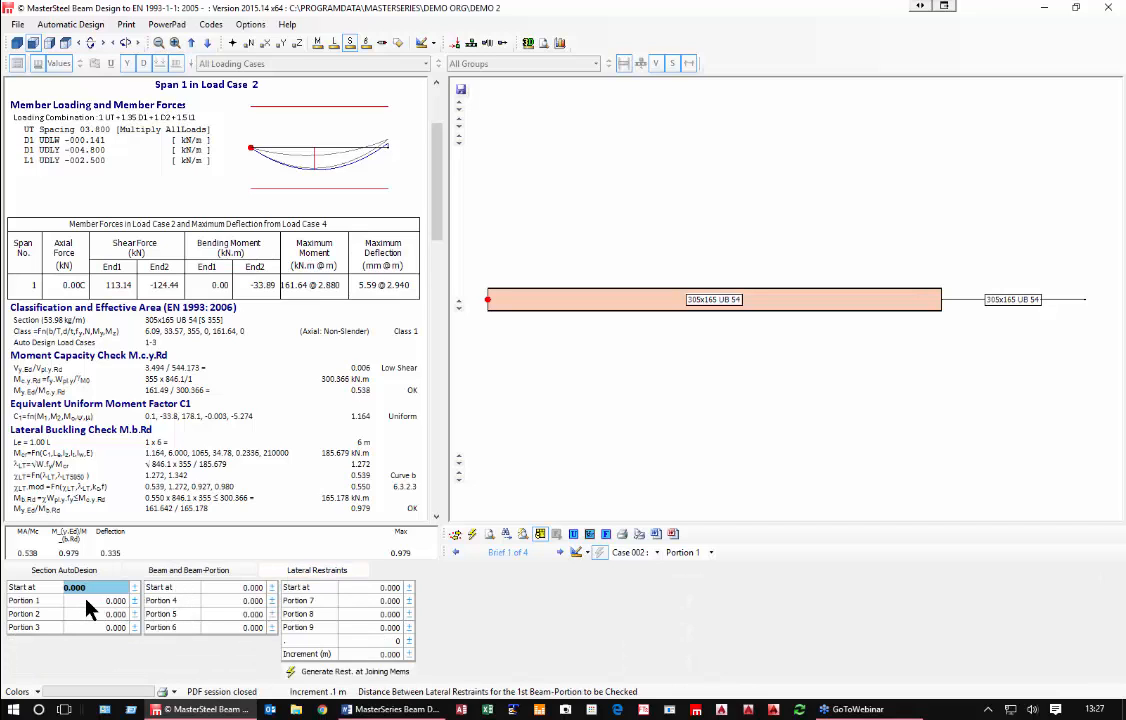
click(84, 600)
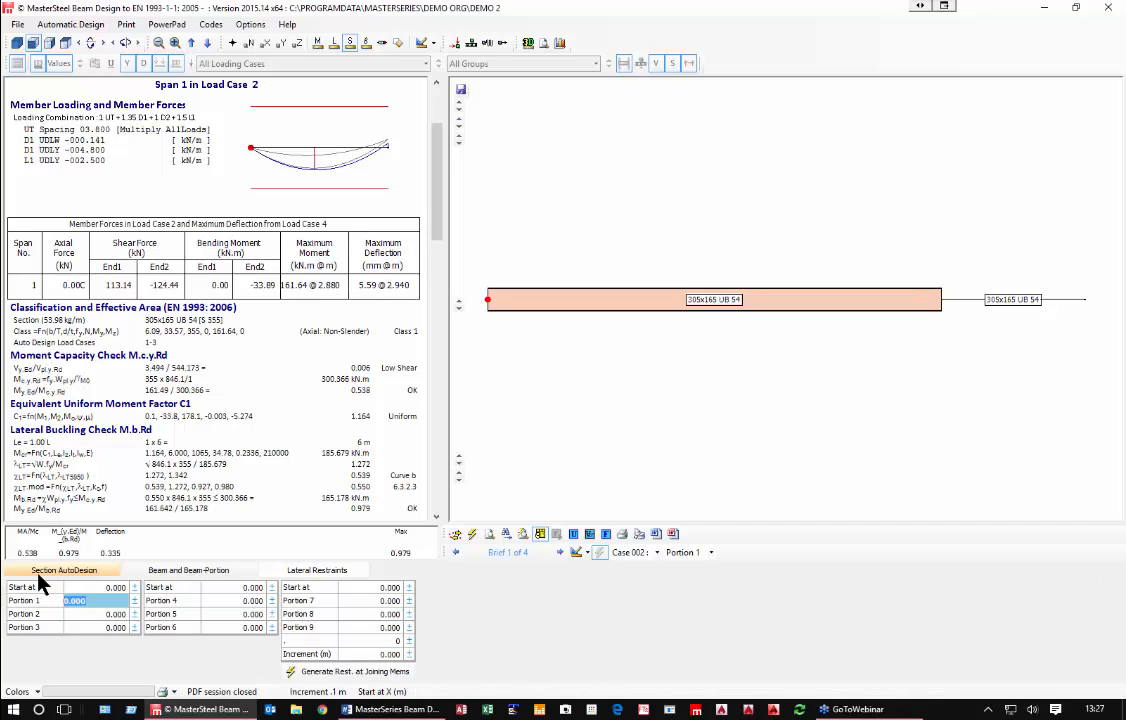
text(1.5)
click(81, 616)
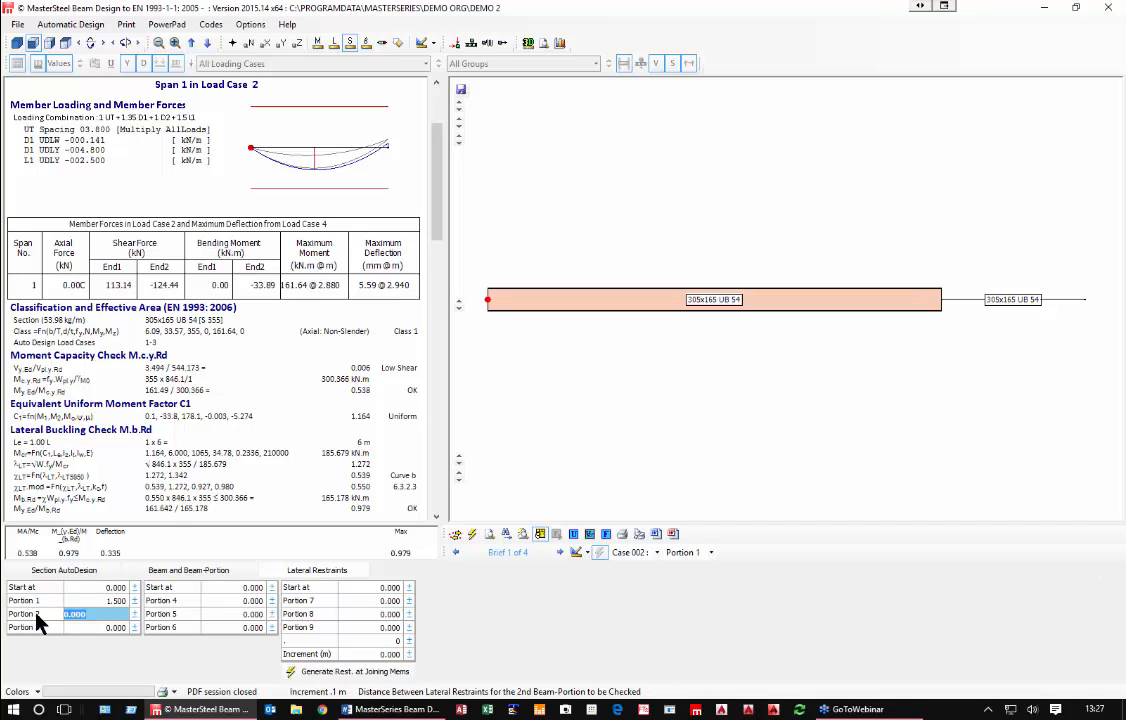
text(1.8)
click(80, 627)
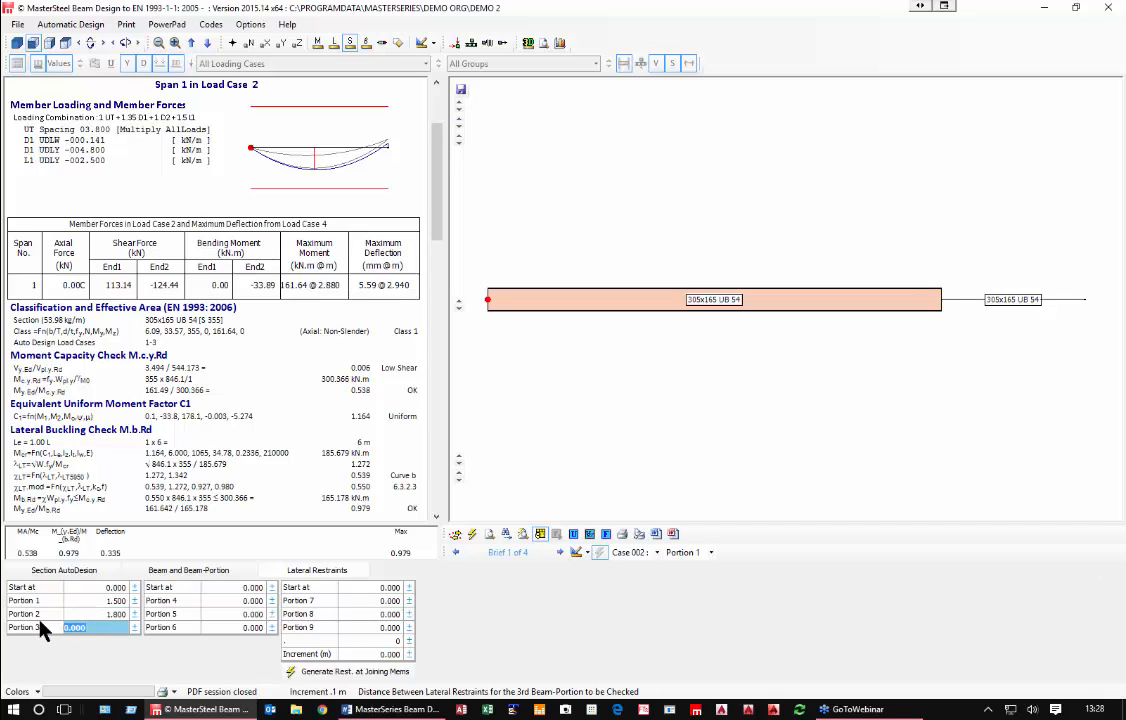
text(2)
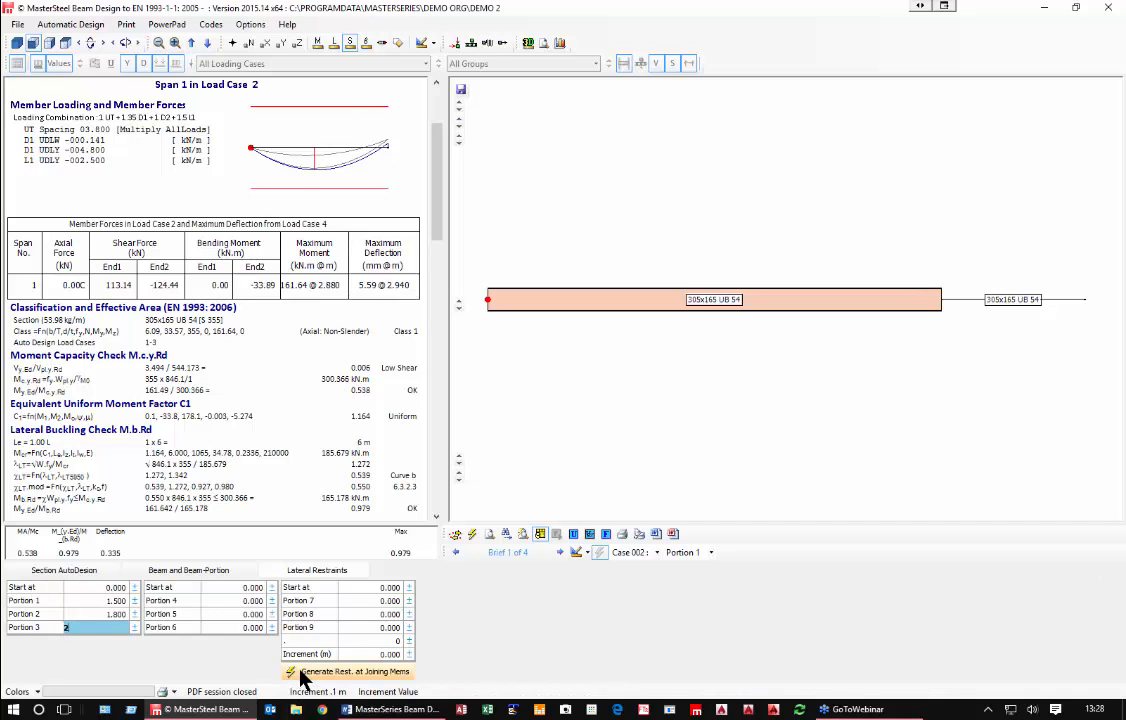
click(222, 580)
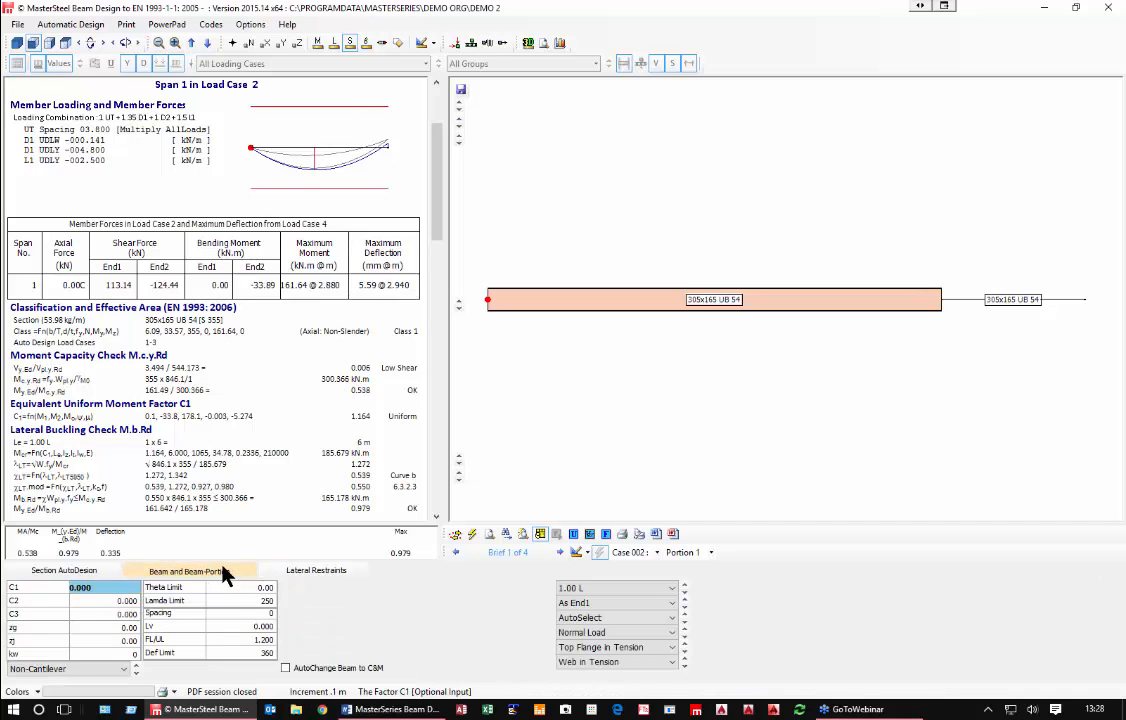
Step: Review the design briefs of both spans, including span 1's lateral restraints and its Appendix-BB stability check
click(75, 570)
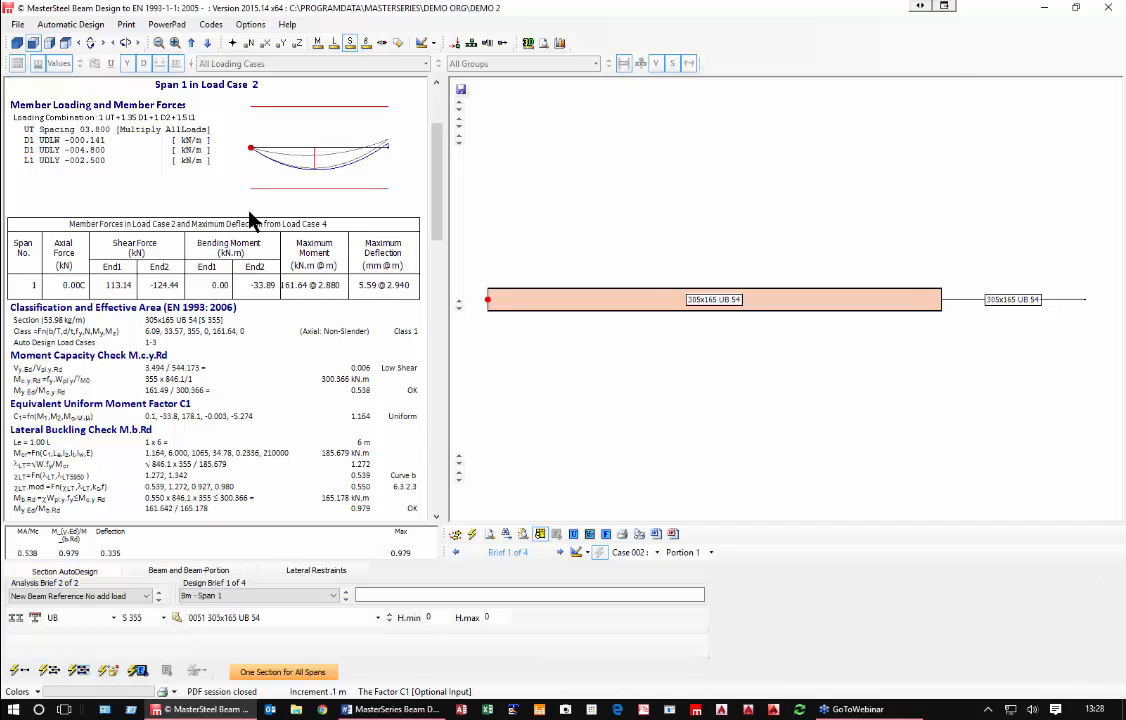
click(713, 305)
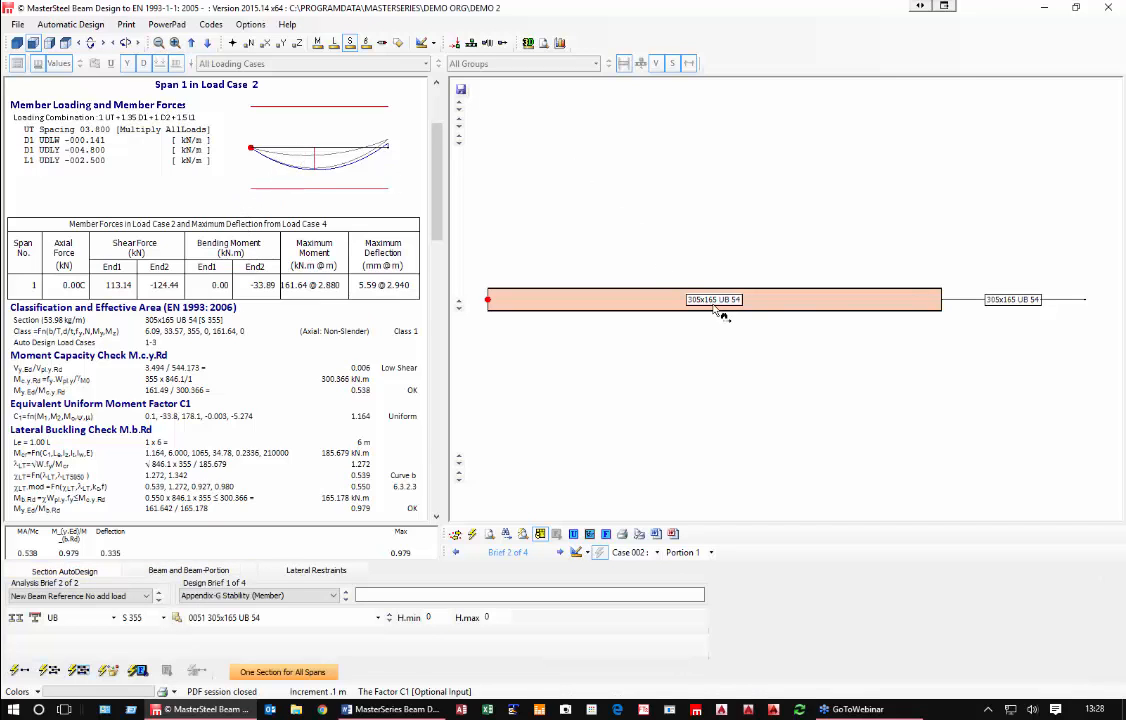
click(714, 306)
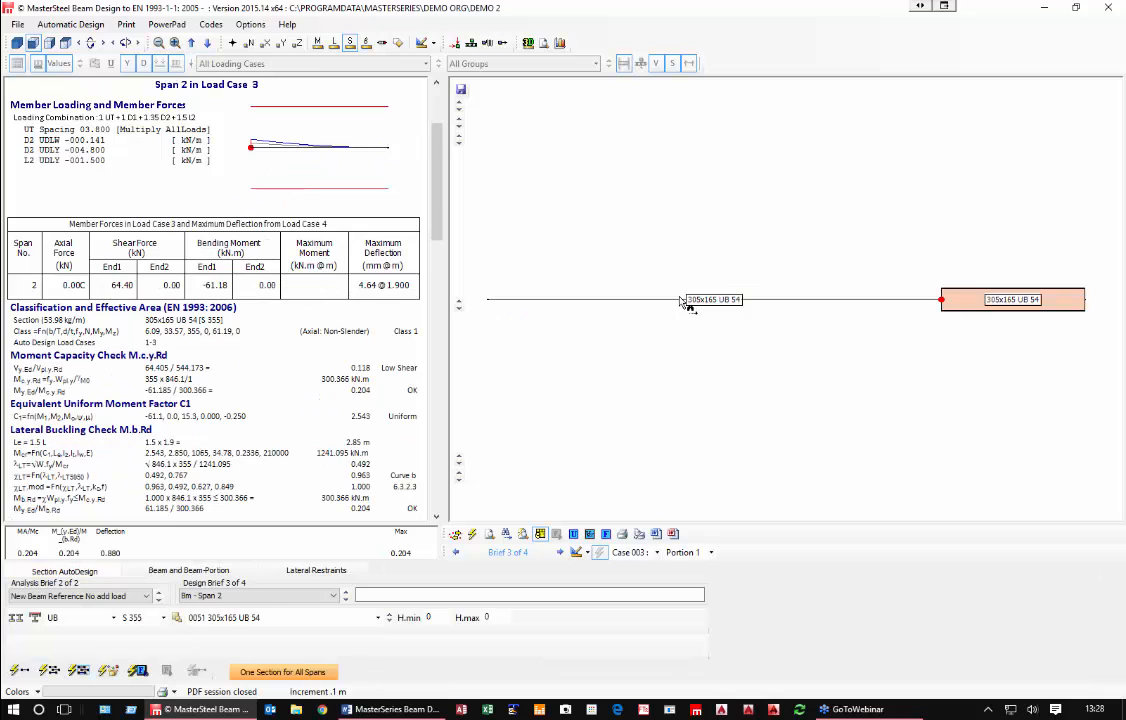
click(600, 266)
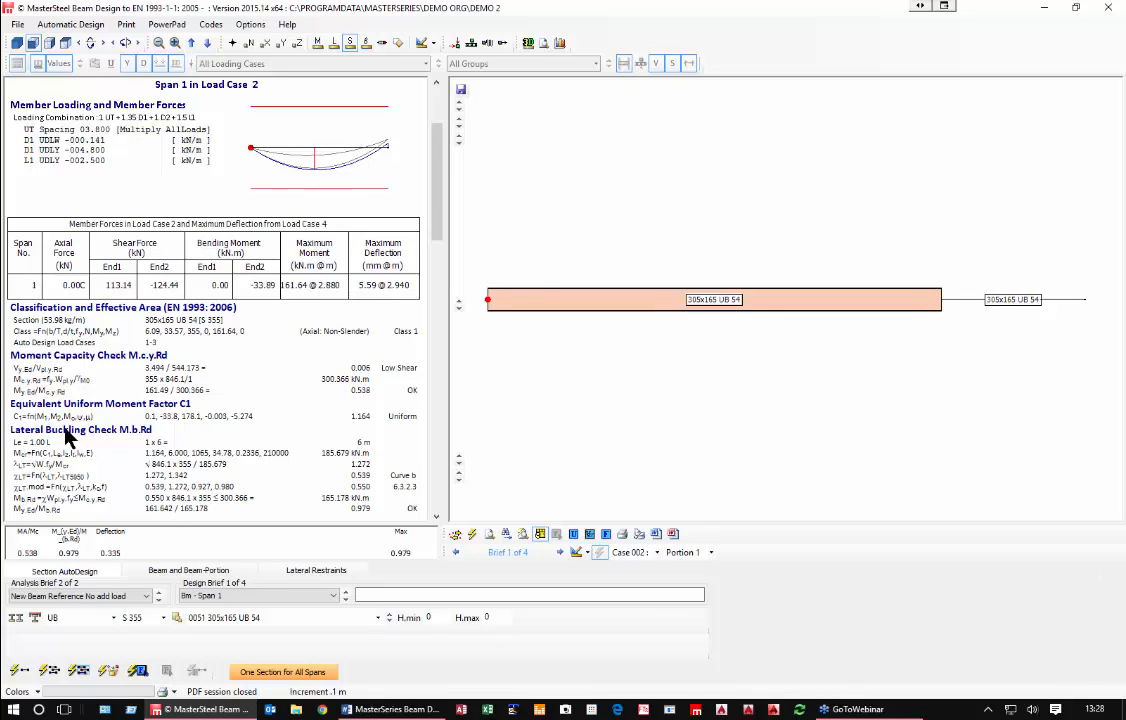
click(286, 571)
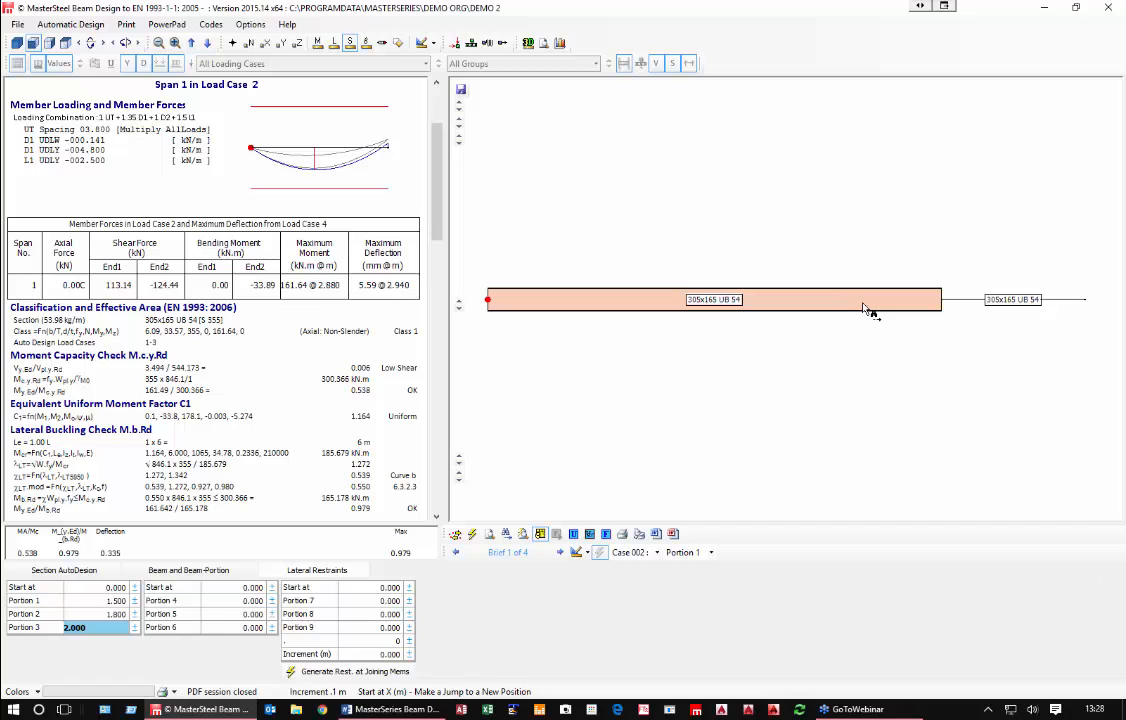
key(Page_Down)
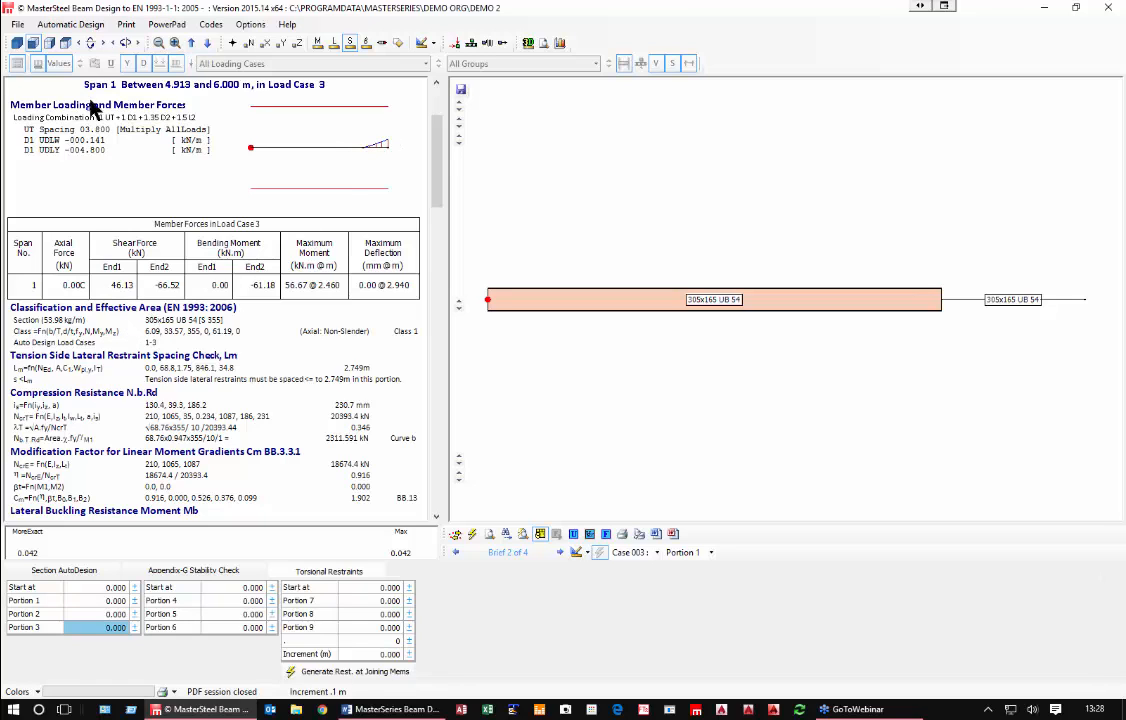
scroll(133, 180, up, 1)
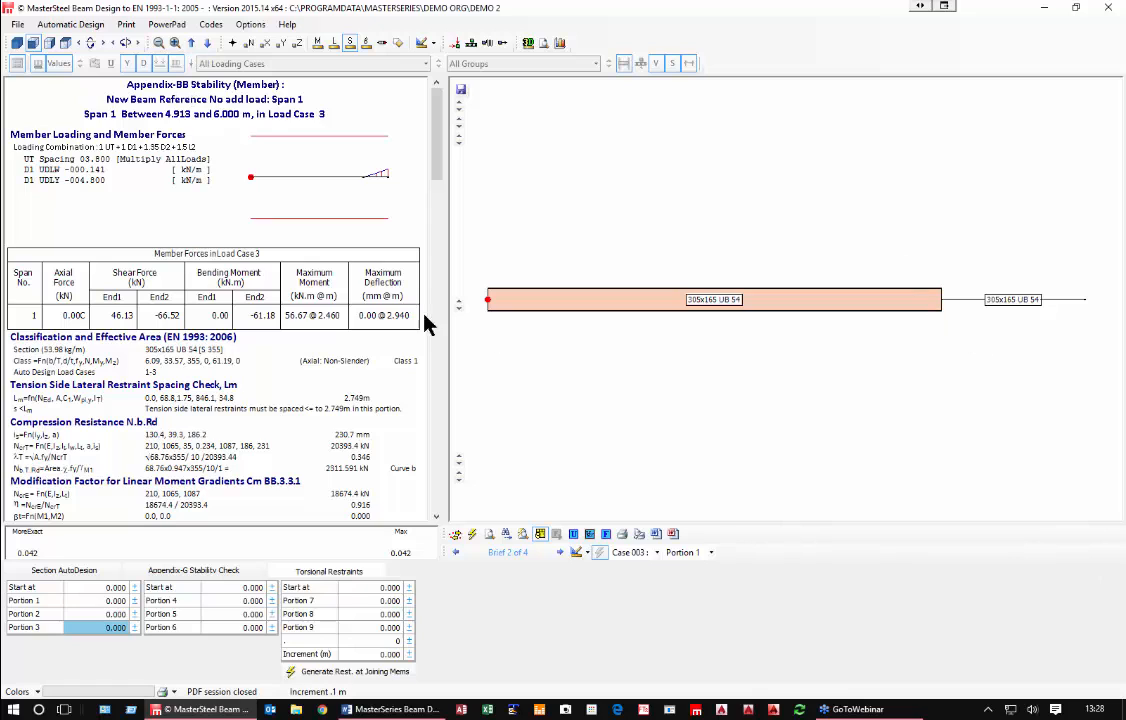
click(990, 304)
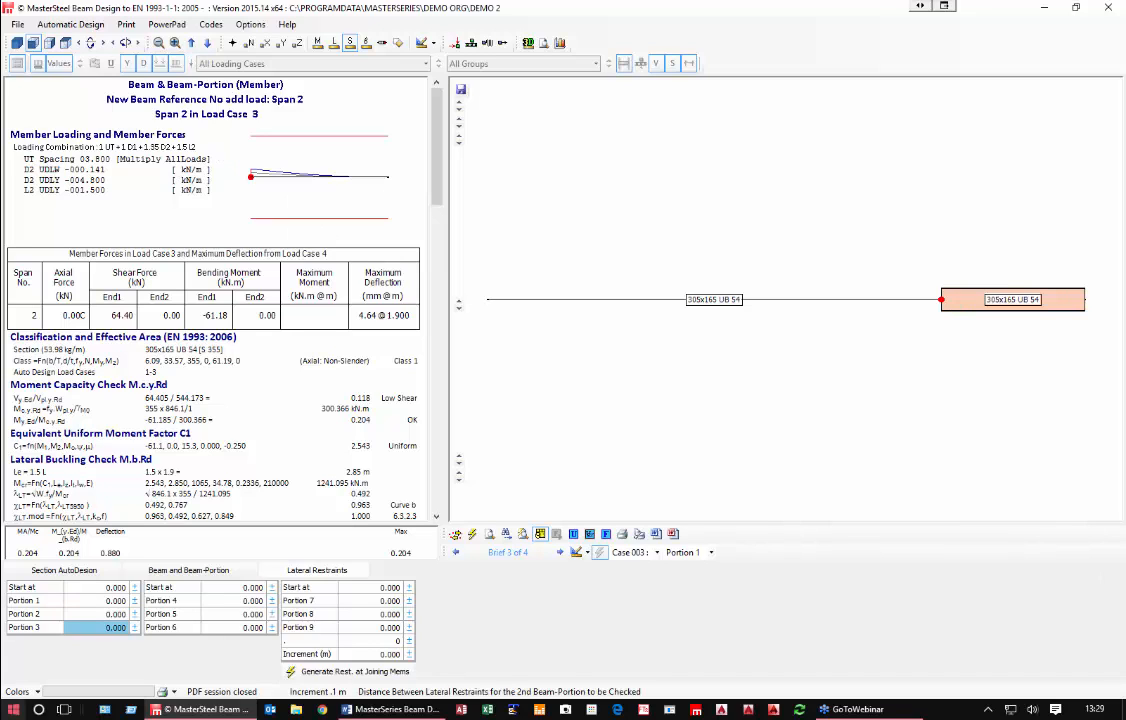
Step: Step through both spans' design checks in section auto design and scan all members for failures
click(60, 570)
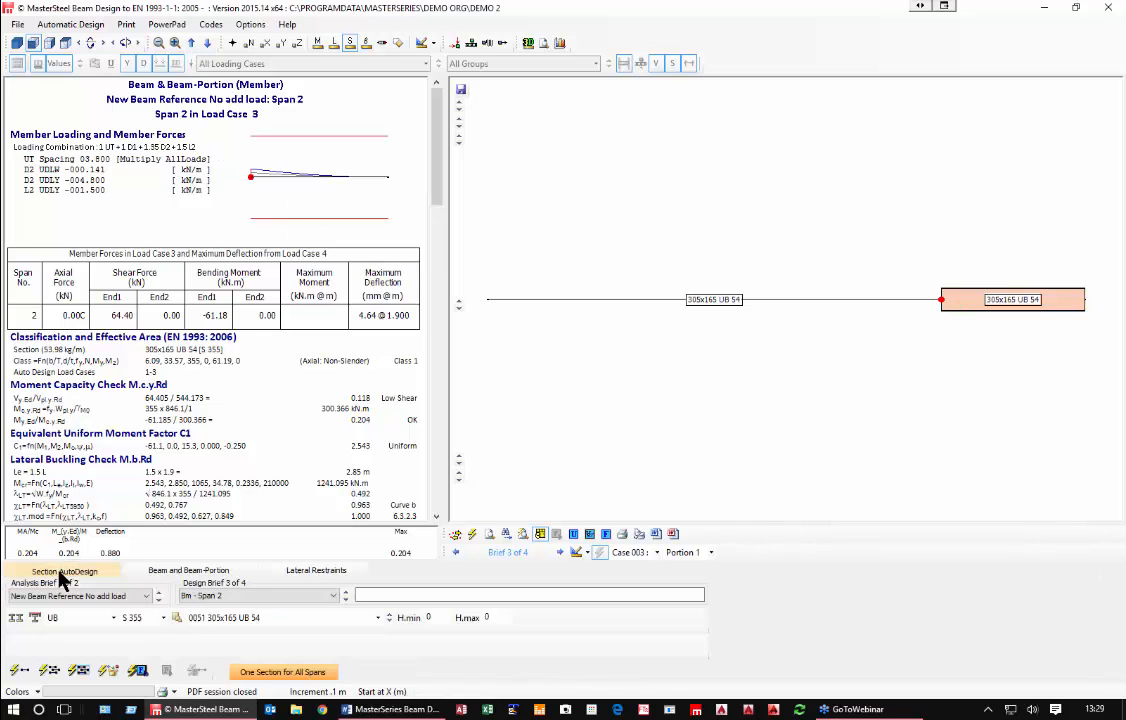
click(107, 672)
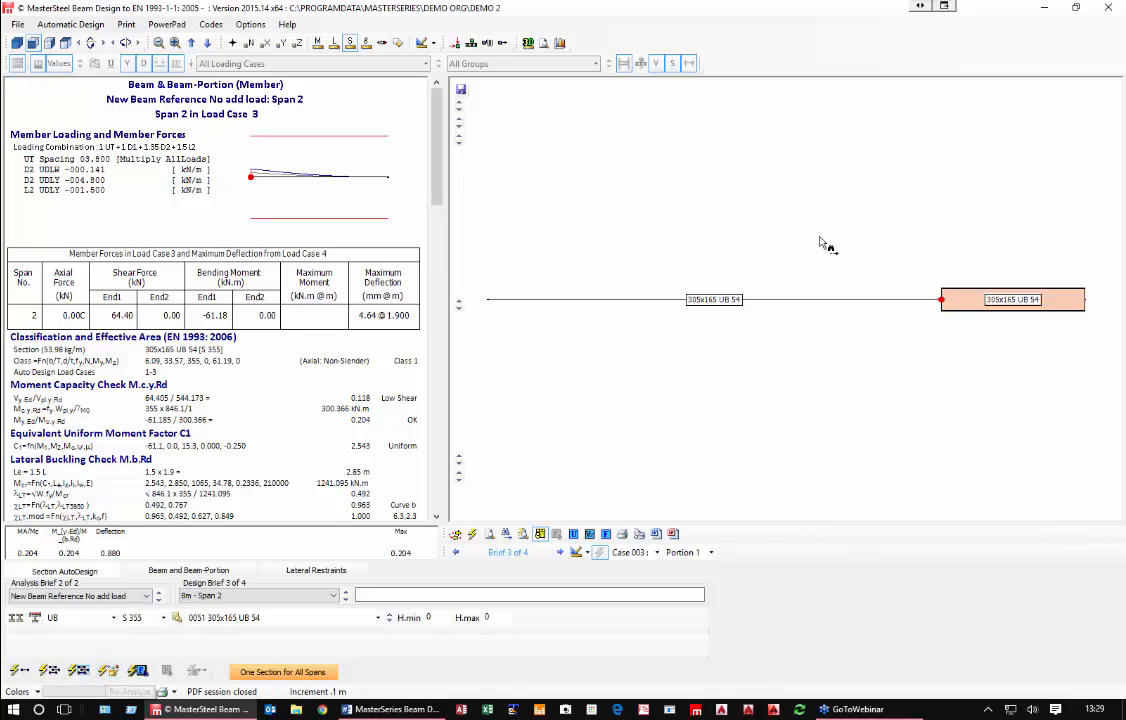
click(643, 305)
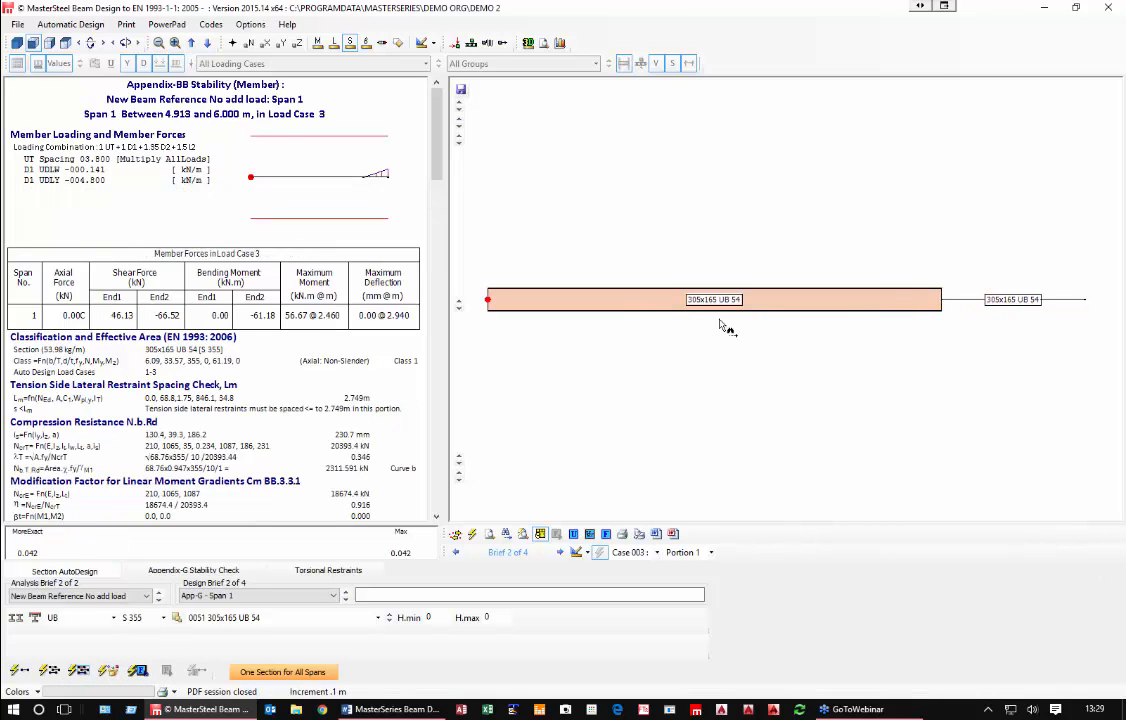
click(1015, 306)
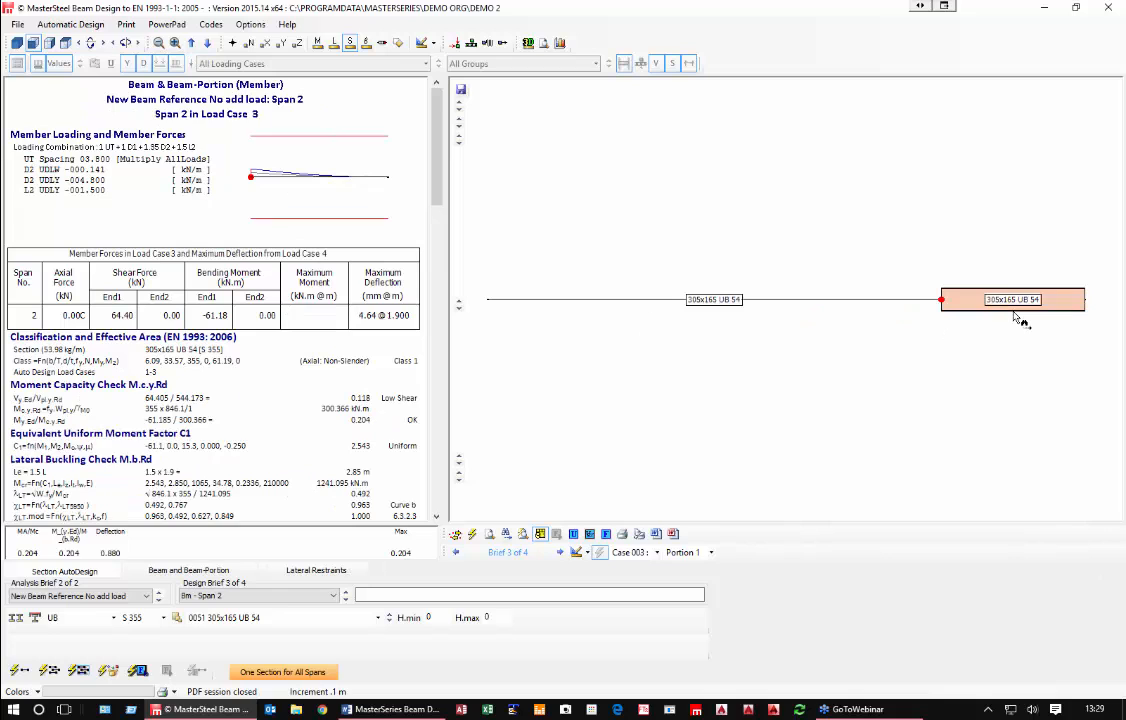
click(655, 308)
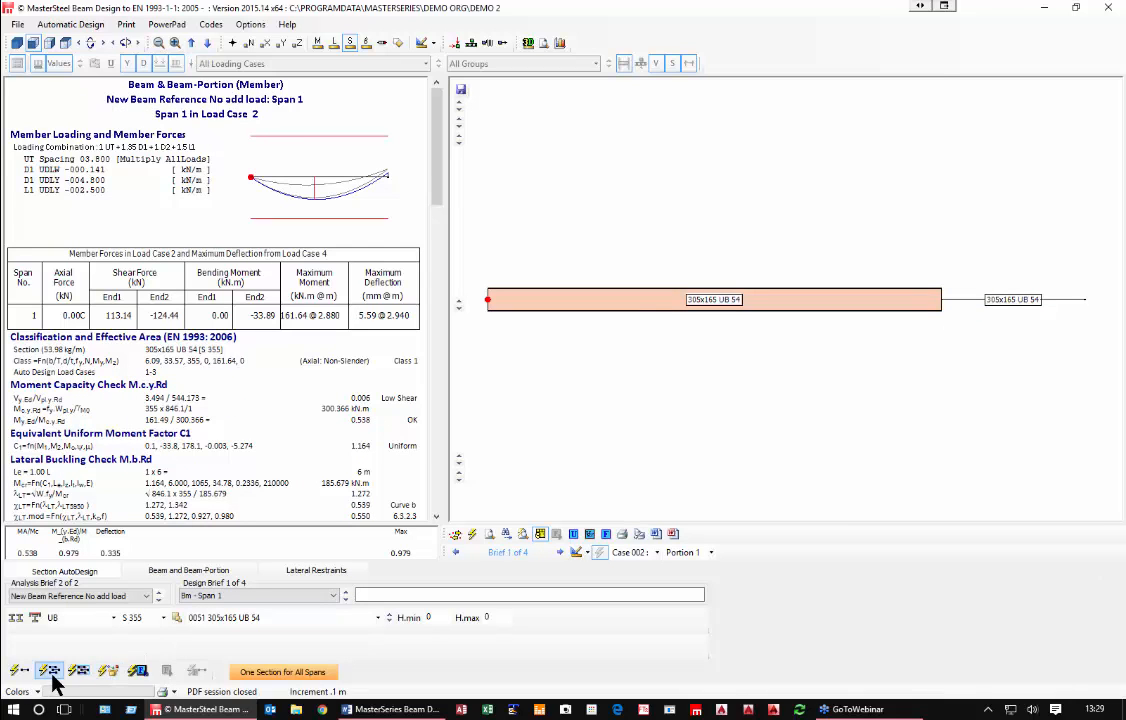
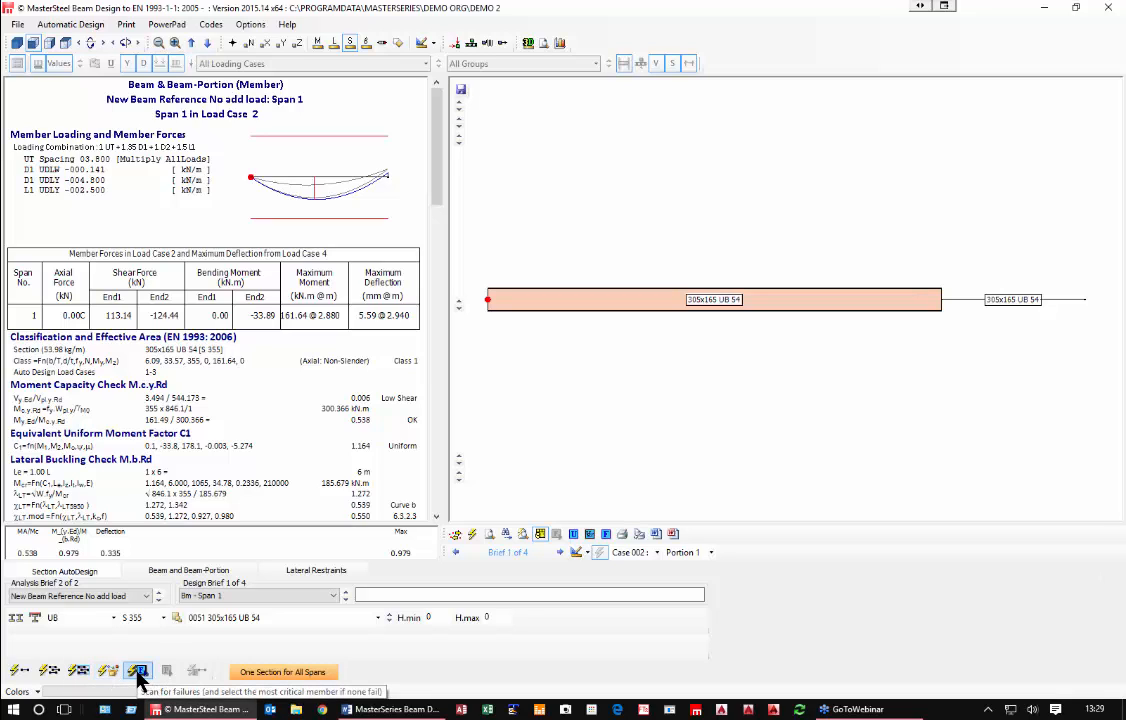
click(138, 672)
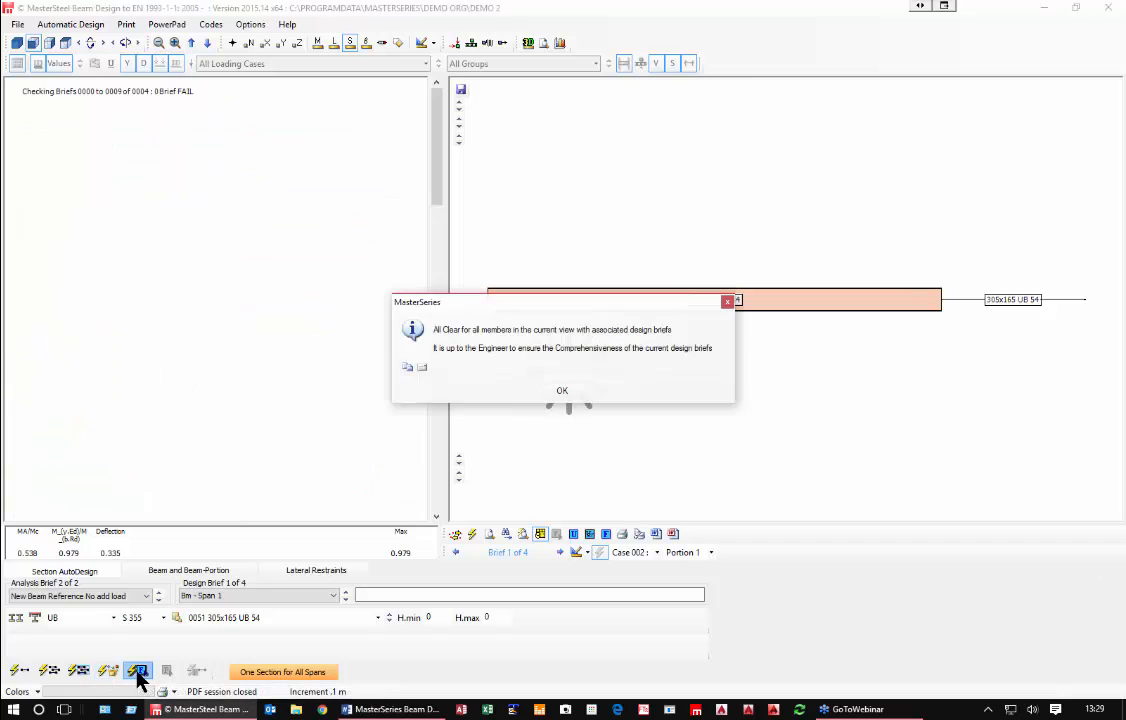
click(561, 391)
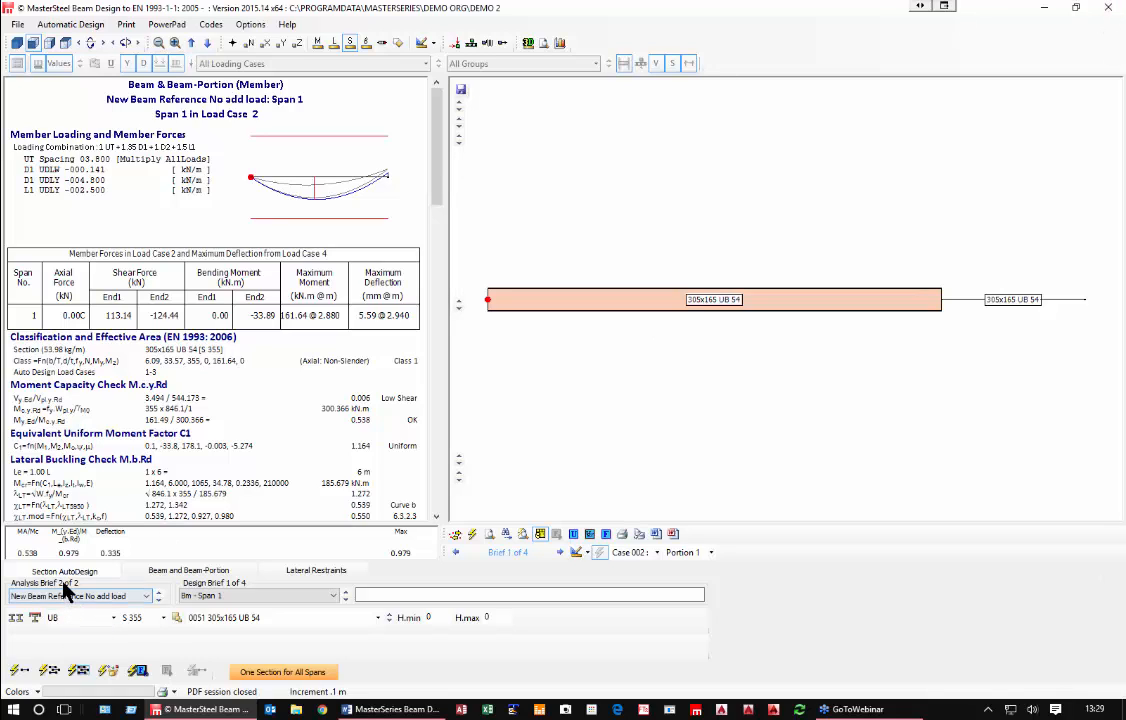
Step: Switch to the analysis brief New Beam Reference and view span 2's stability check
click(108, 596)
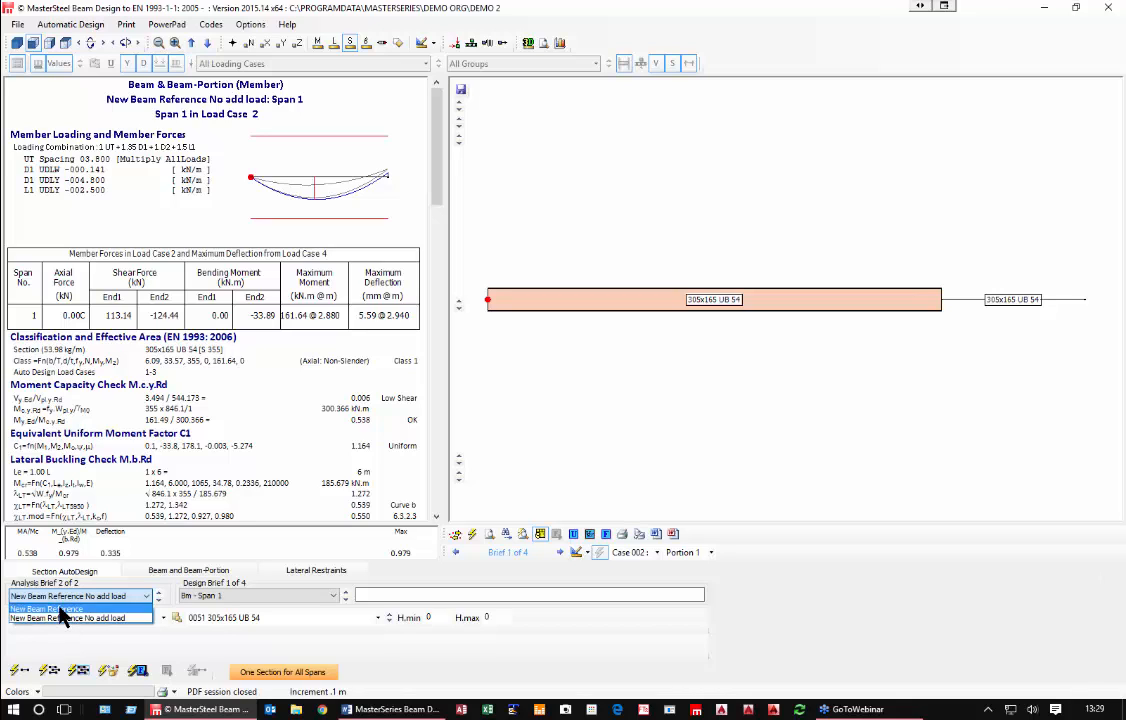
click(58, 609)
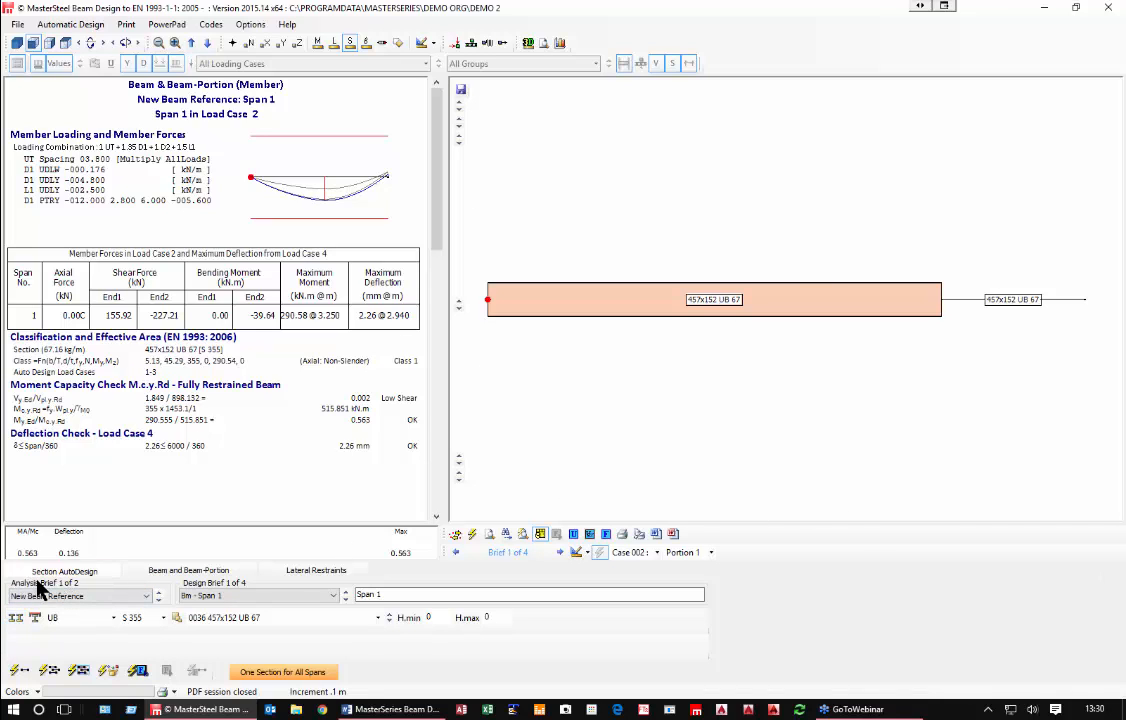
click(997, 305)
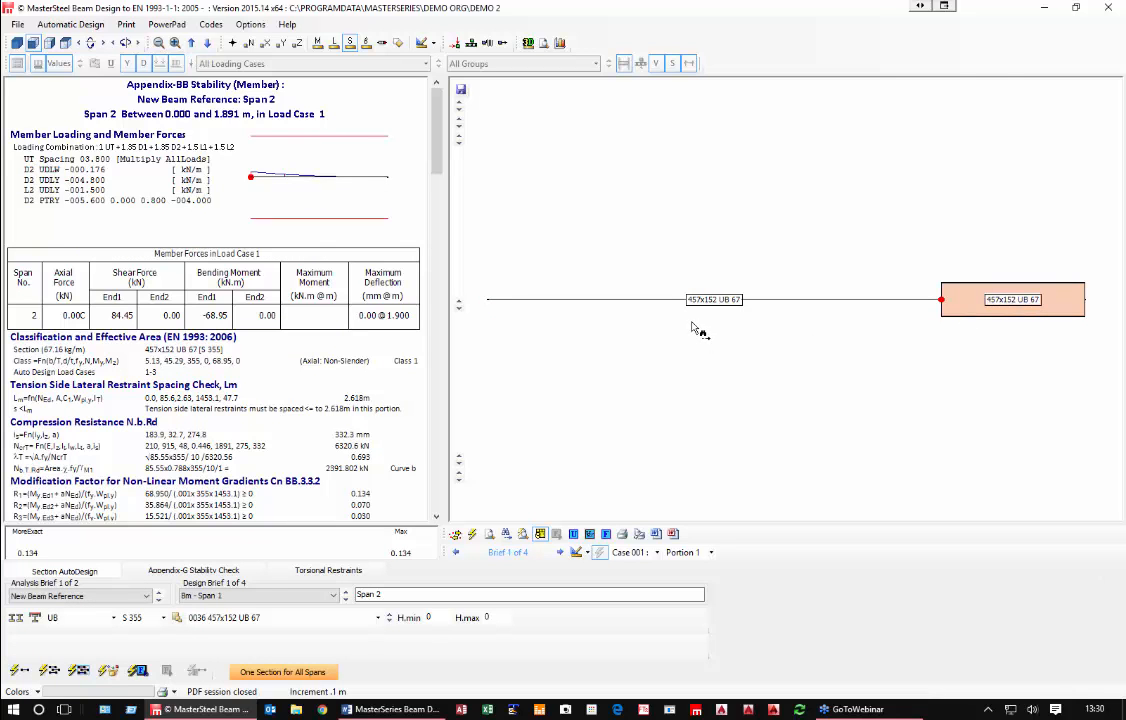
Step: Resize the New Beam Reference beam to 305x165 UB 54 with section auto design and view span 1's checks
click(612, 296)
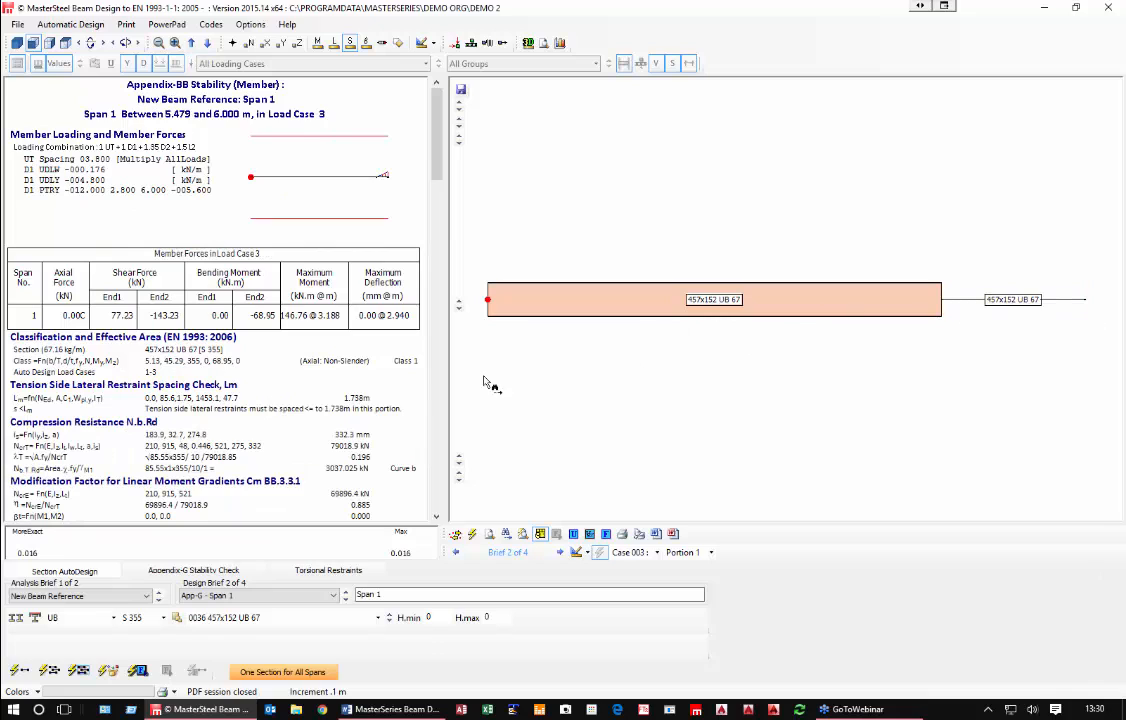
click(52, 672)
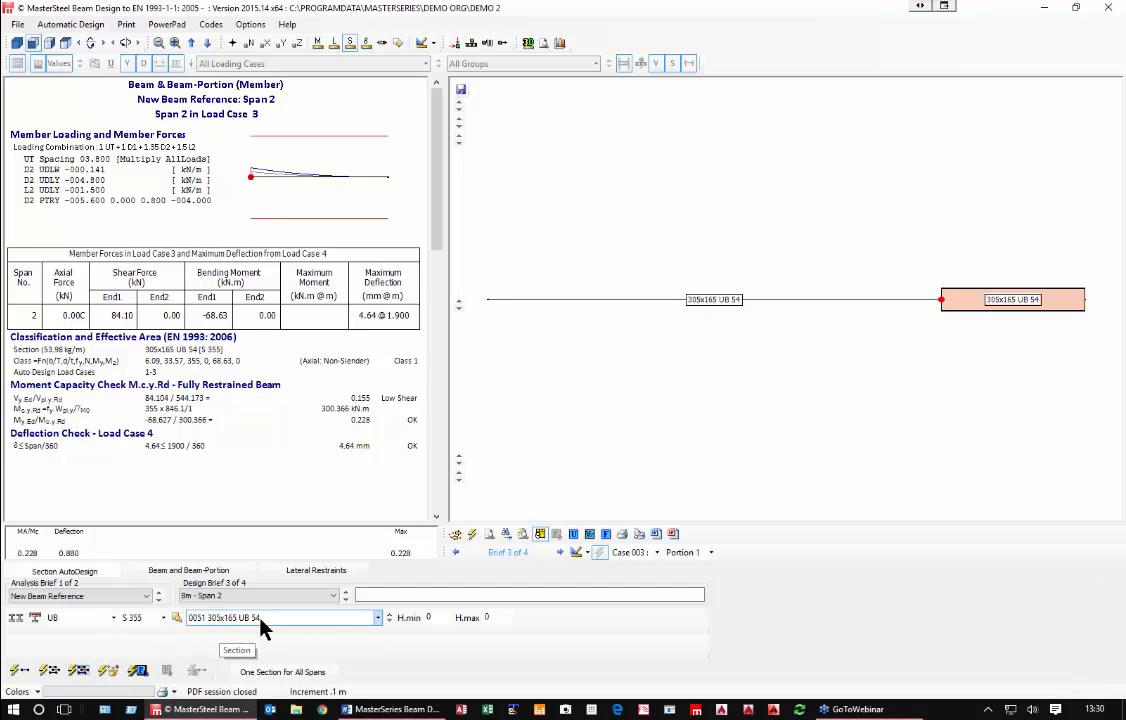
click(701, 307)
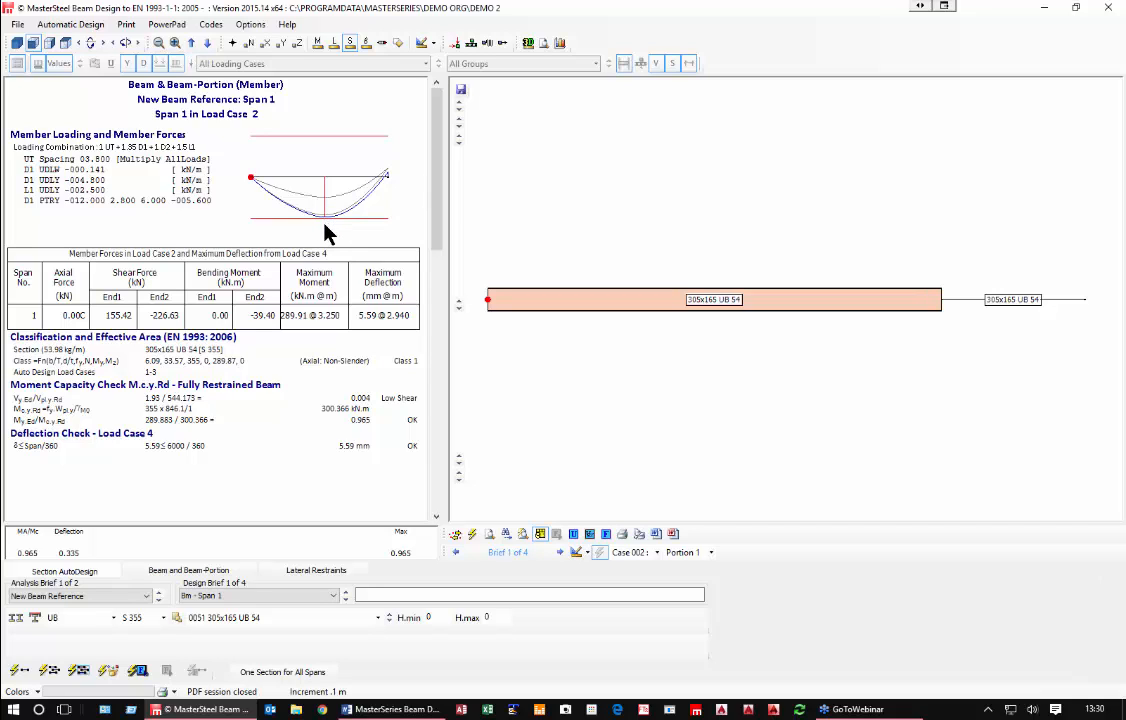
Step: Change span 1's restraint condition from full restraint to an effective length of 1.00 L
click(304, 575)
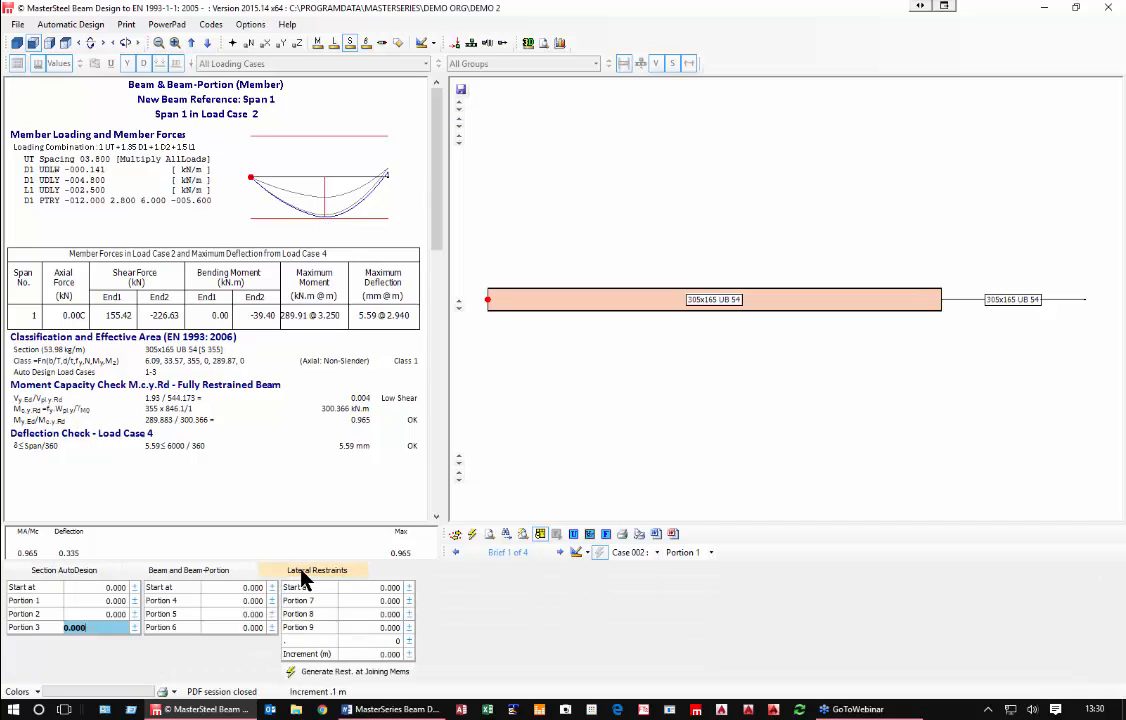
click(222, 576)
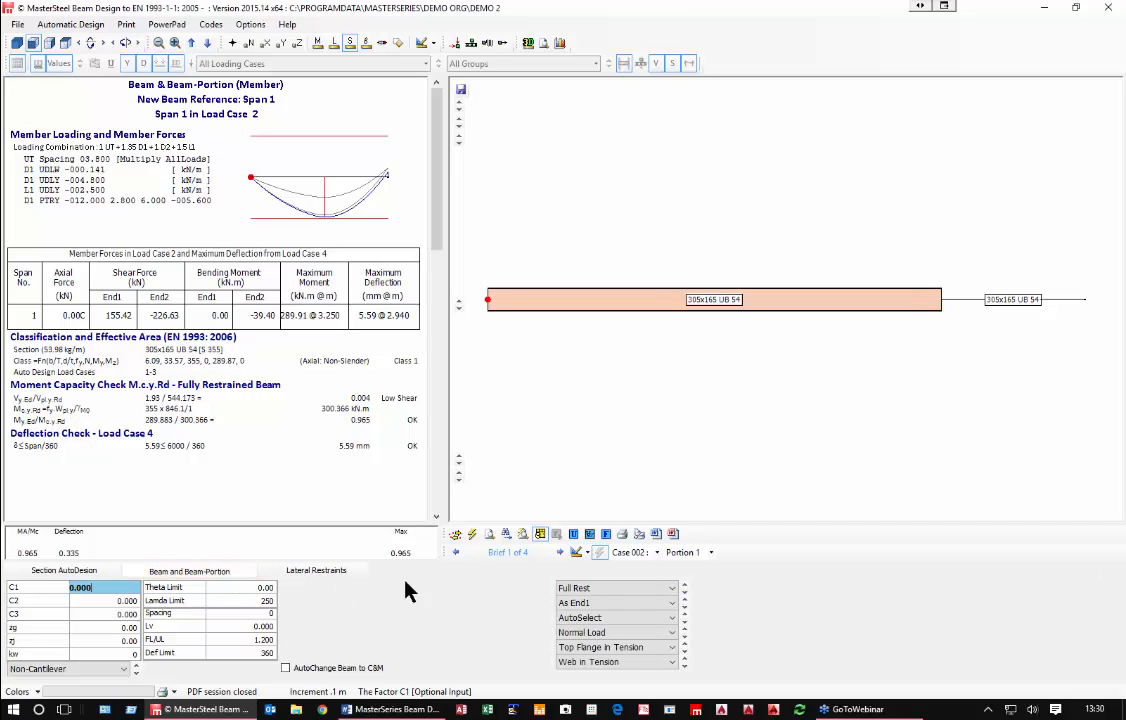
click(578, 592)
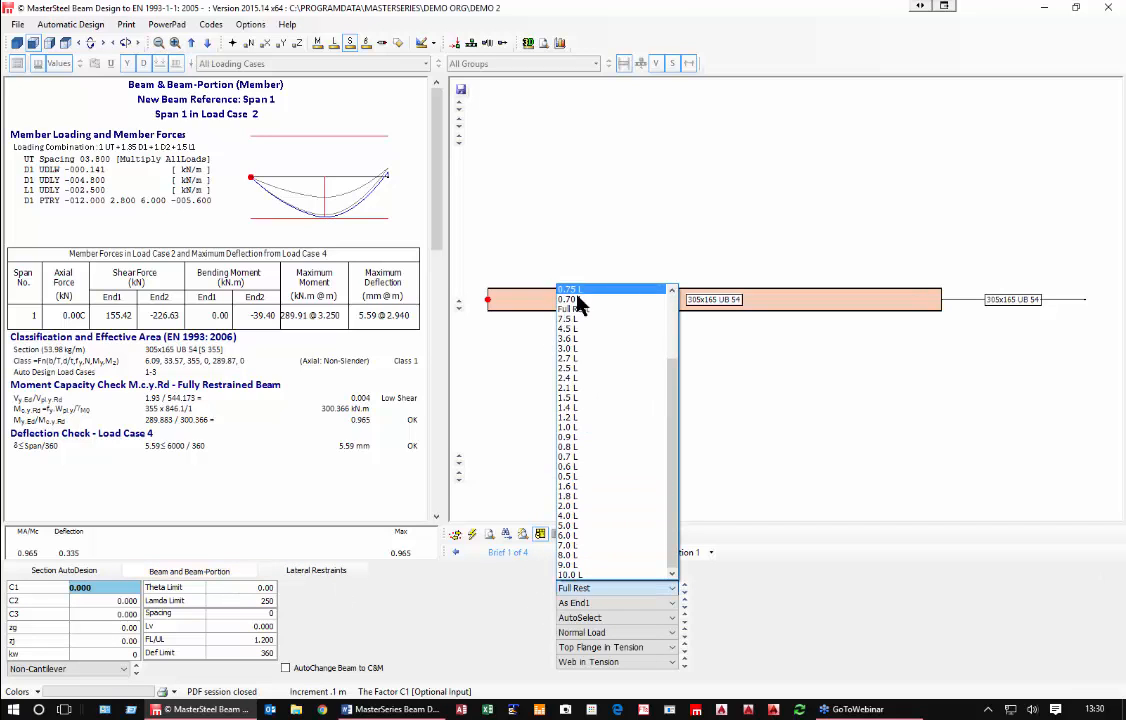
scroll(578, 358, up, 2)
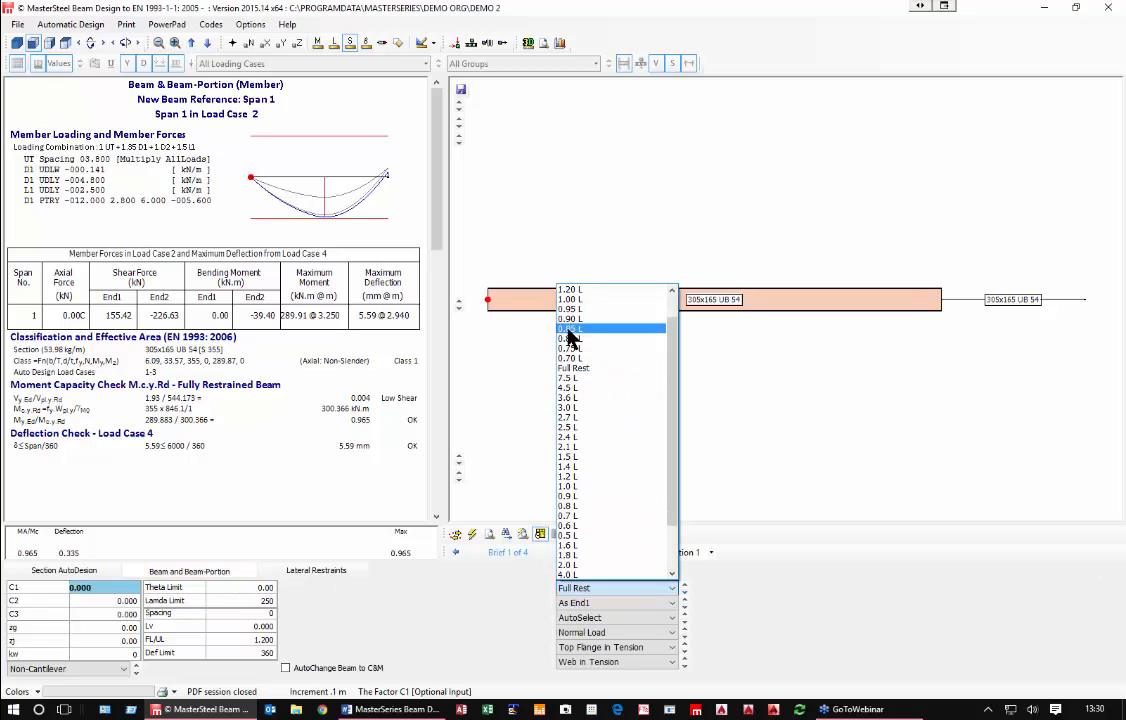
scroll(578, 350, up, 1)
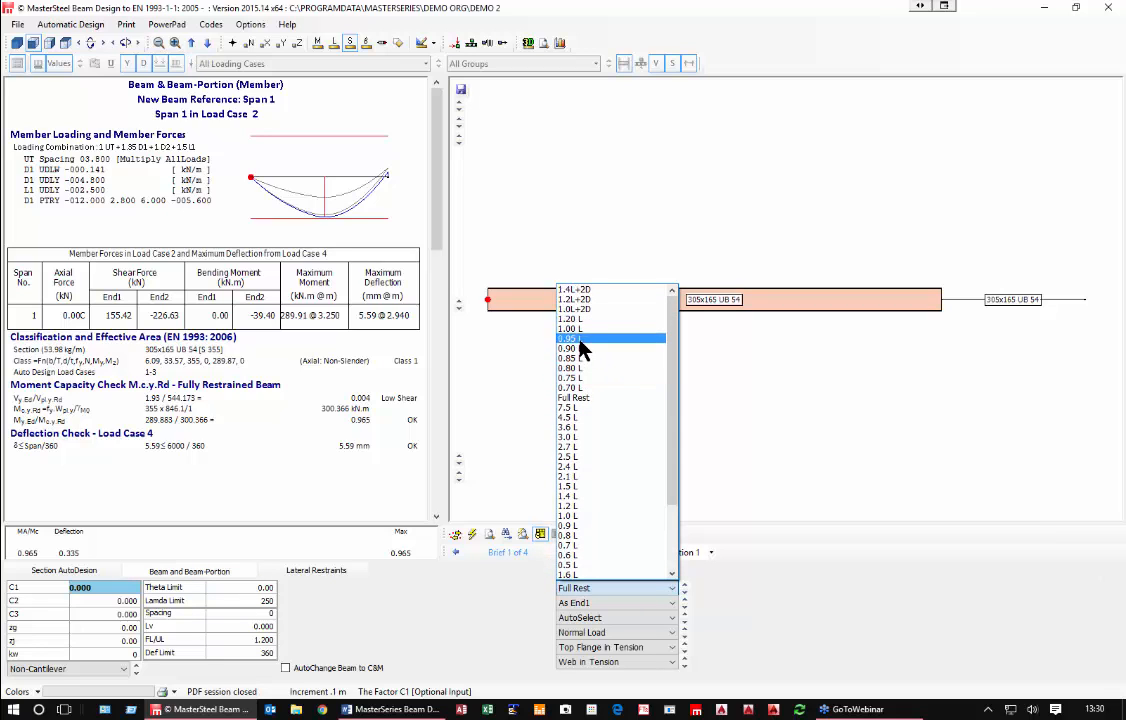
click(572, 329)
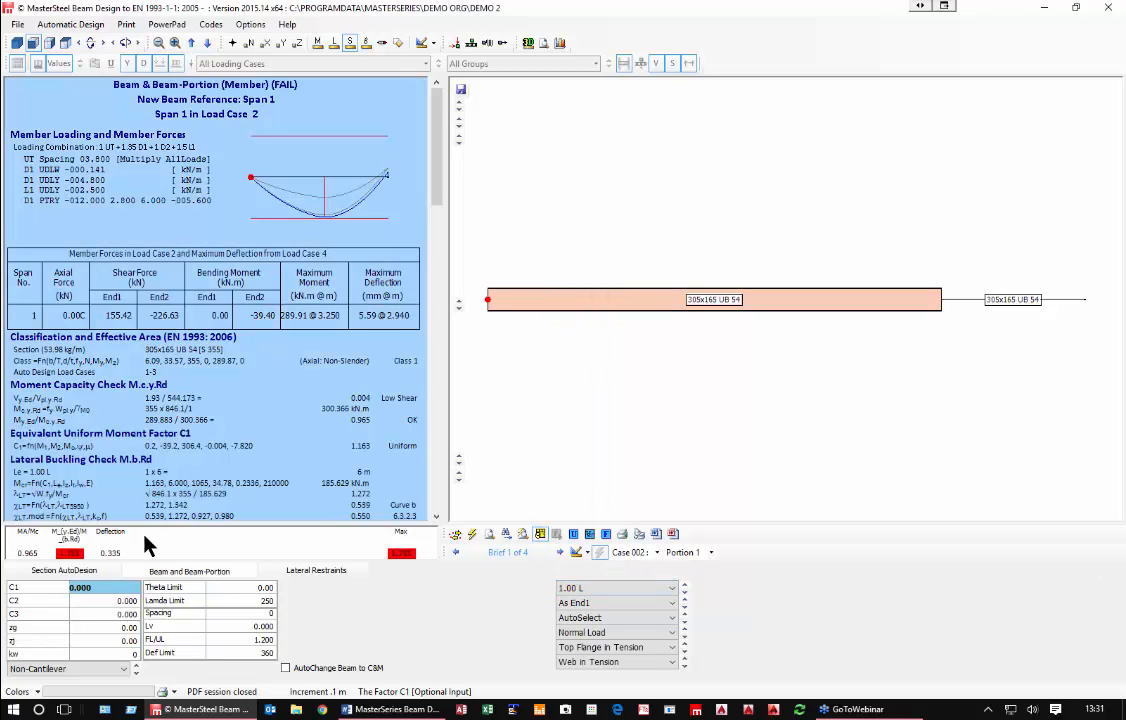
Step: Auto-size all visible members independently with the sections sorted by weight, and view span 1's design checks
click(82, 576)
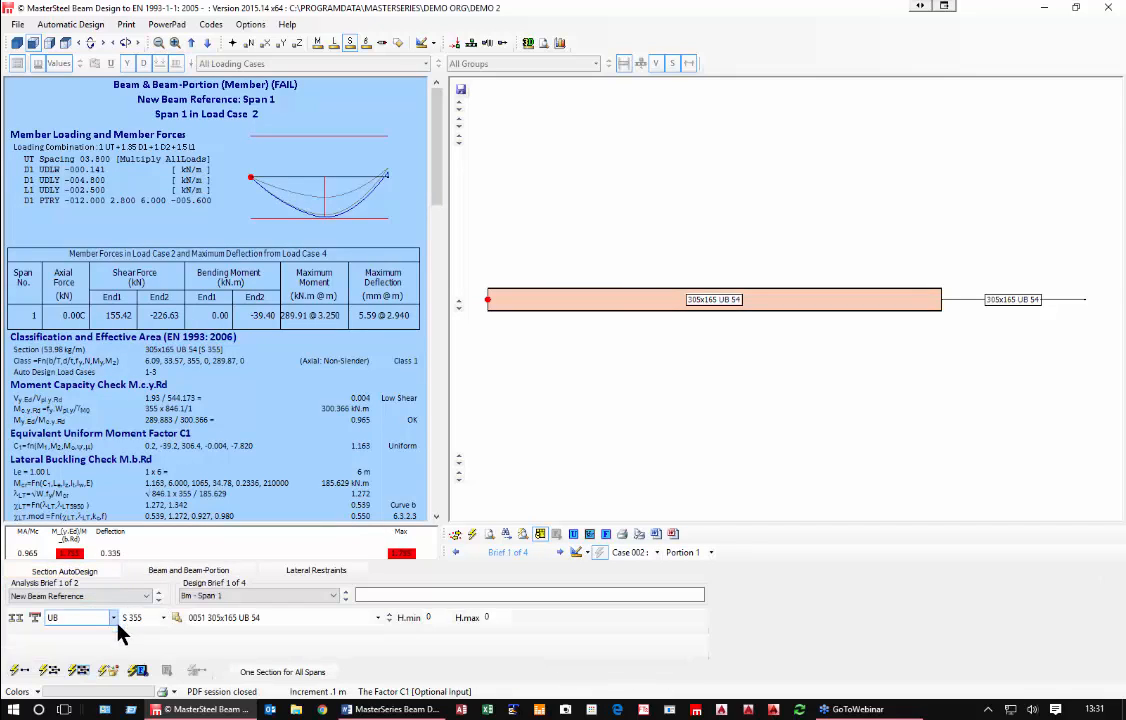
click(49, 671)
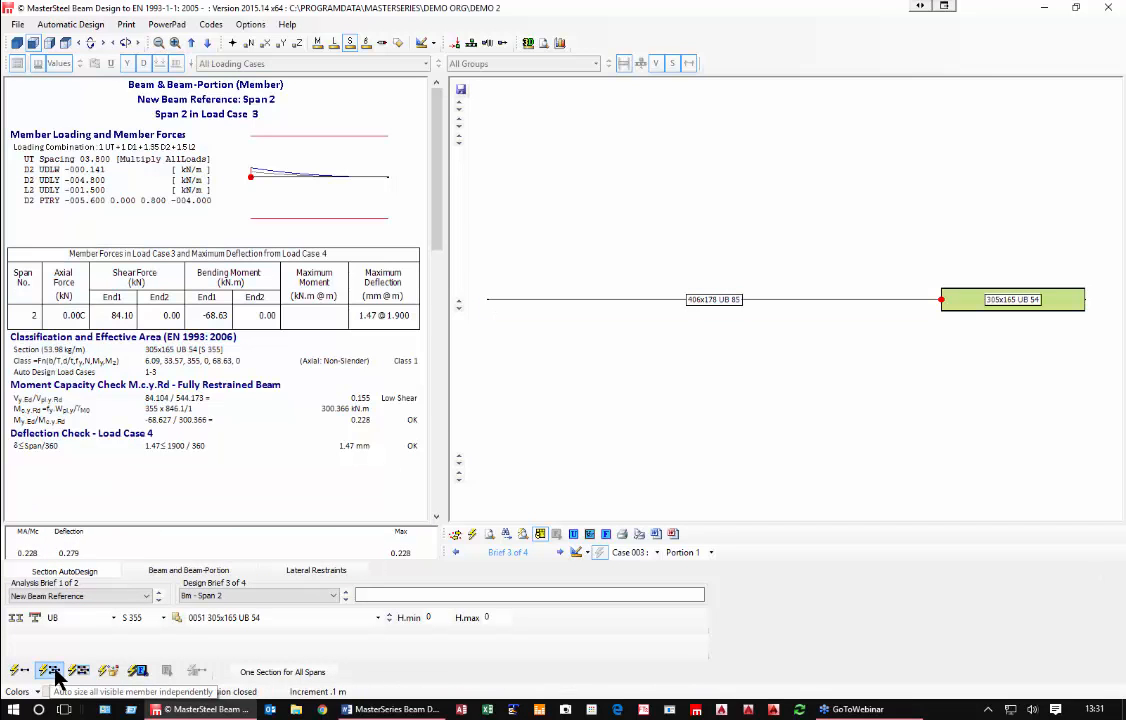
click(632, 311)
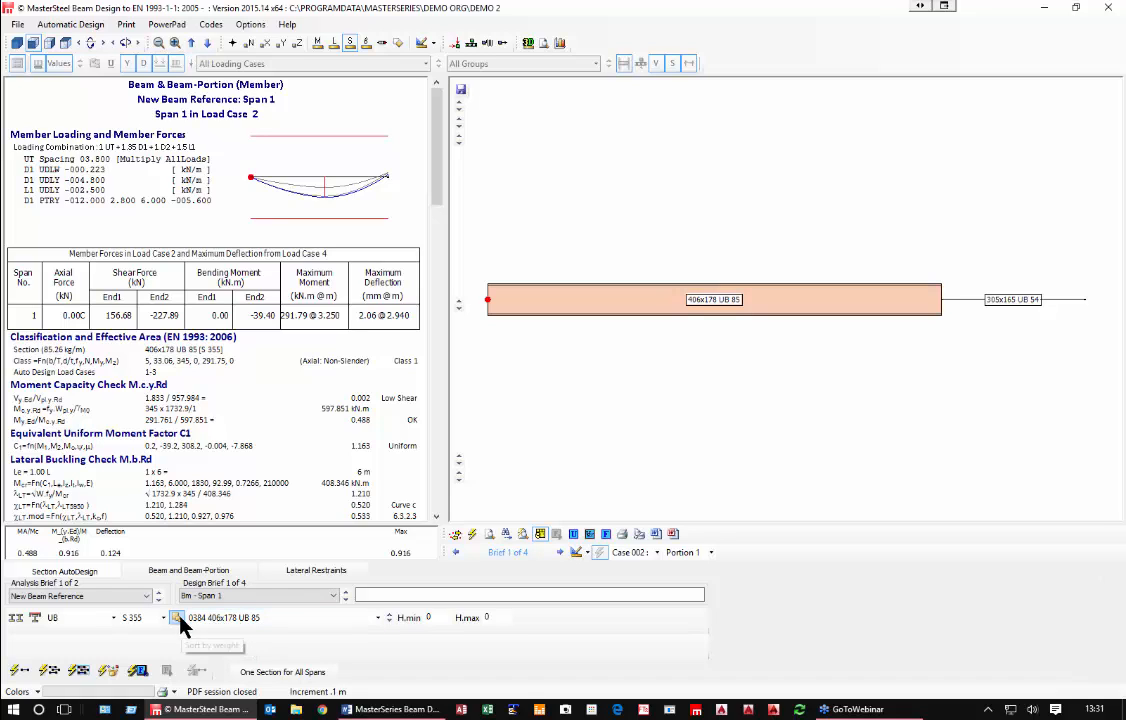
click(49, 673)
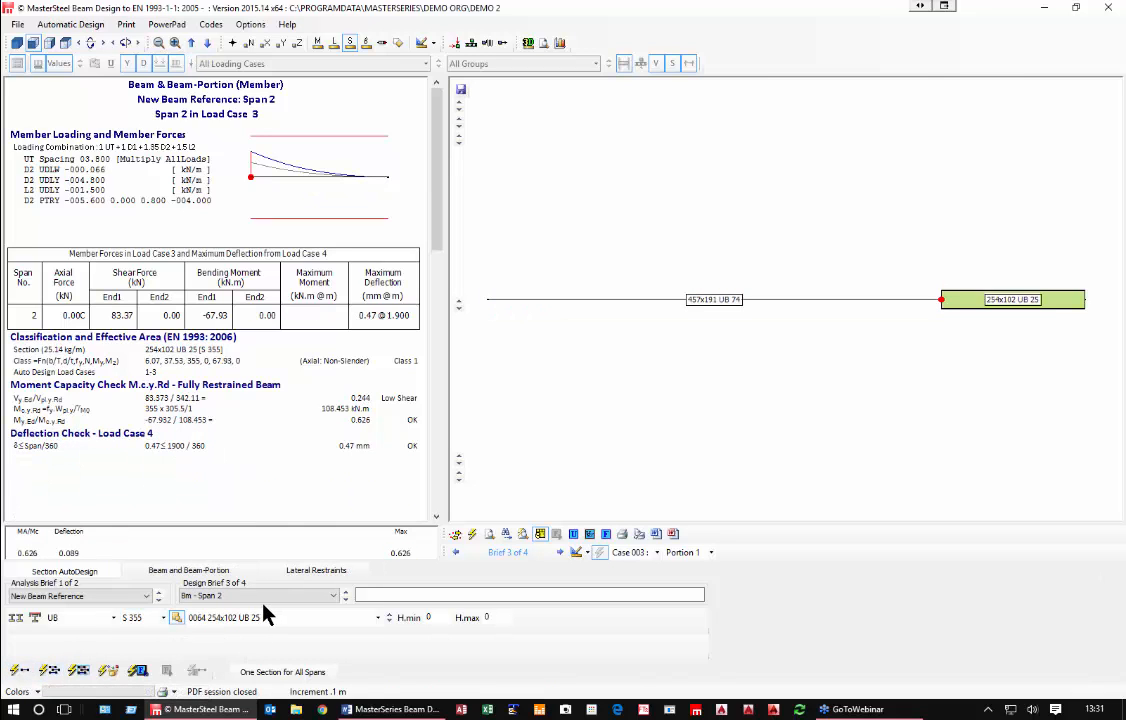
click(766, 300)
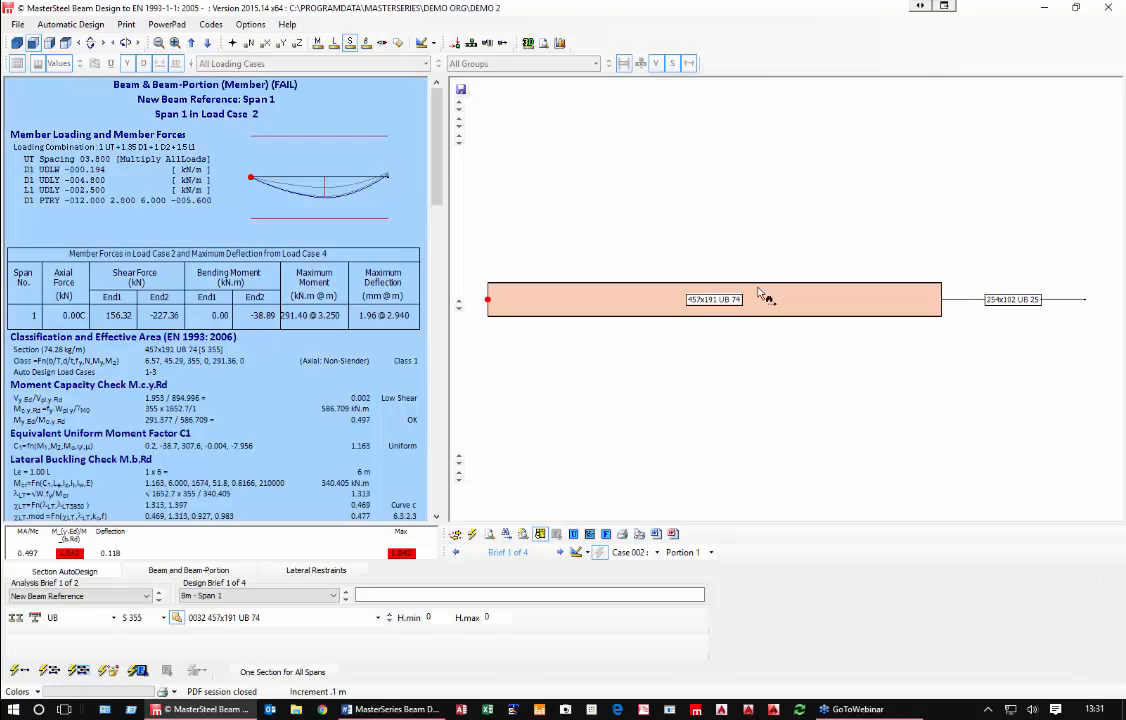
click(48, 671)
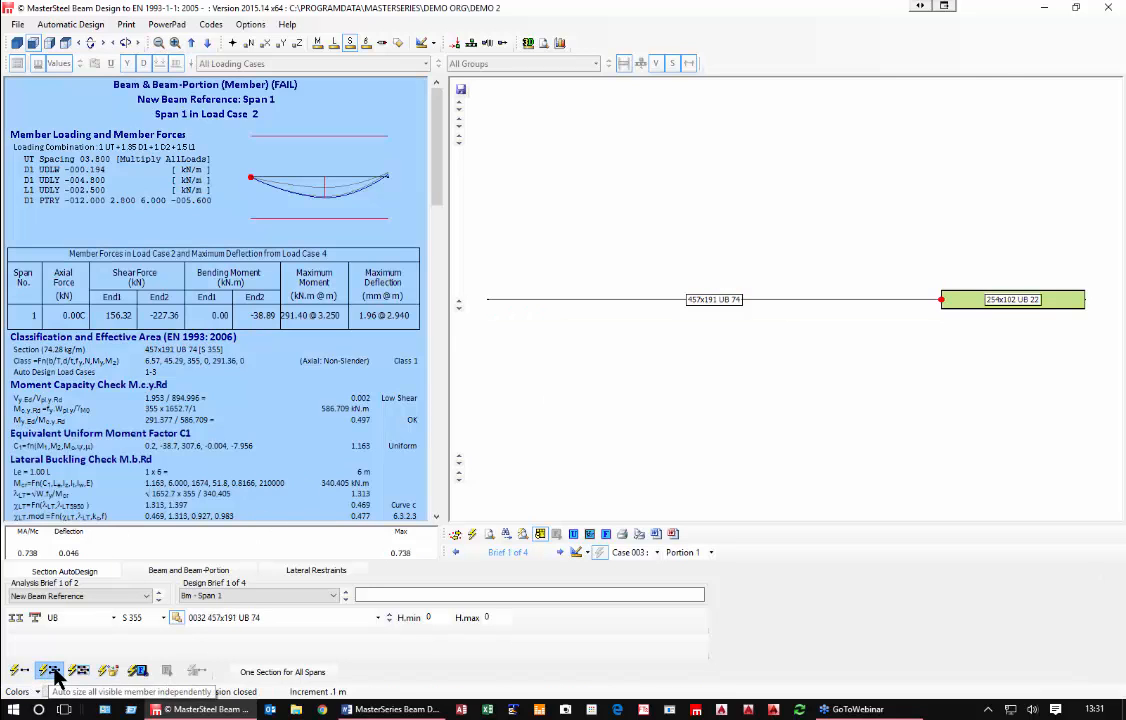
click(694, 311)
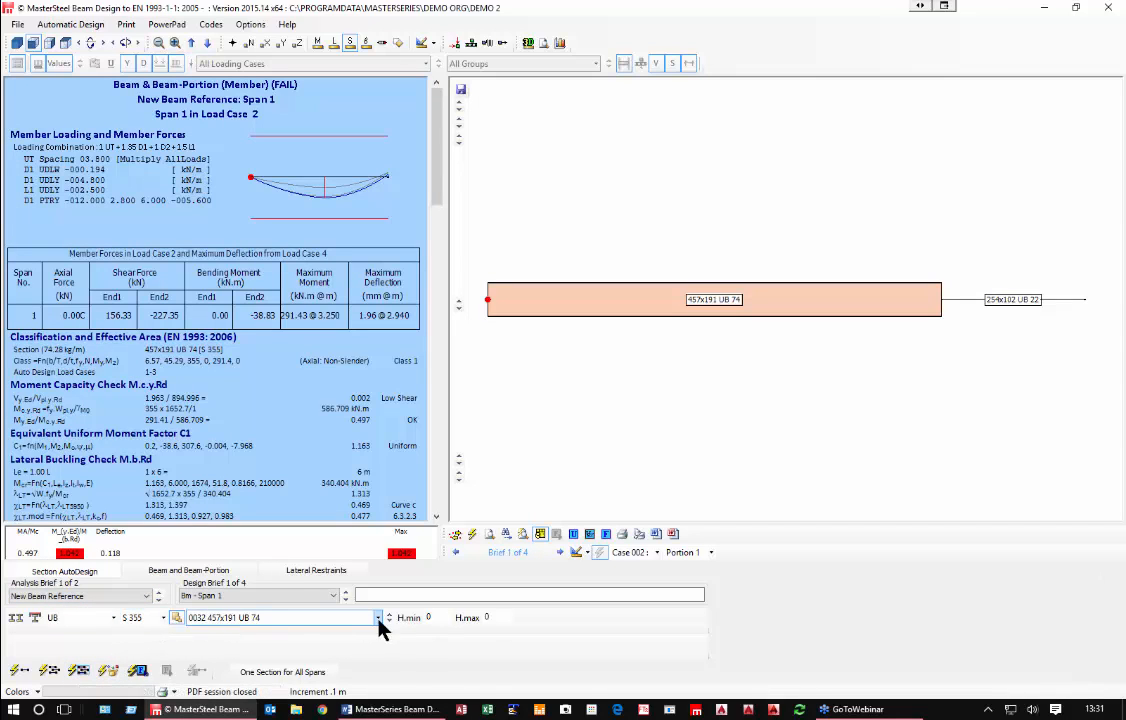
Step: Step span 1's section up through the weight-sorted list to 457x191 UB 82
click(389, 615)
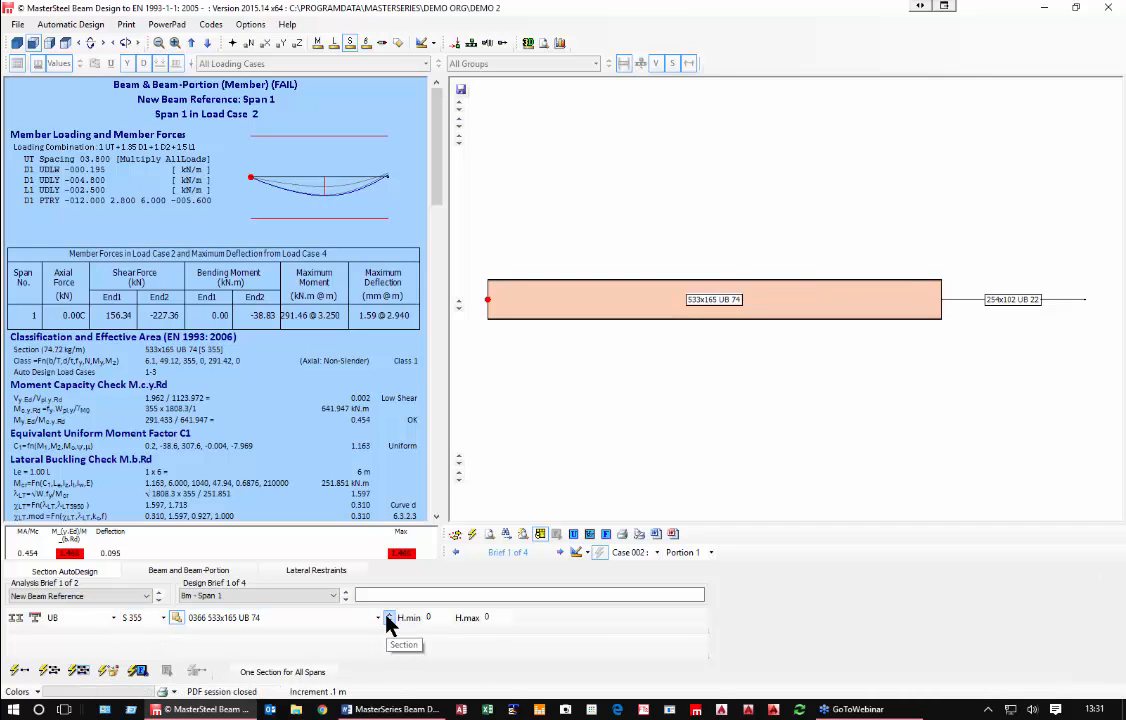
click(389, 615)
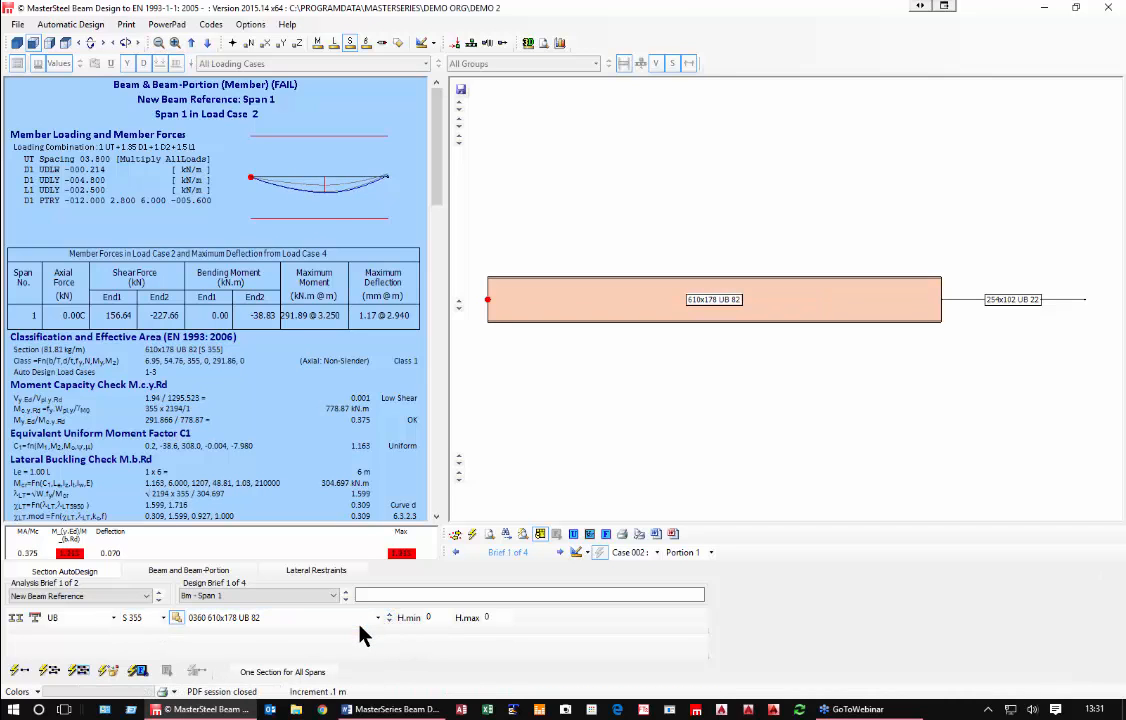
click(389, 614)
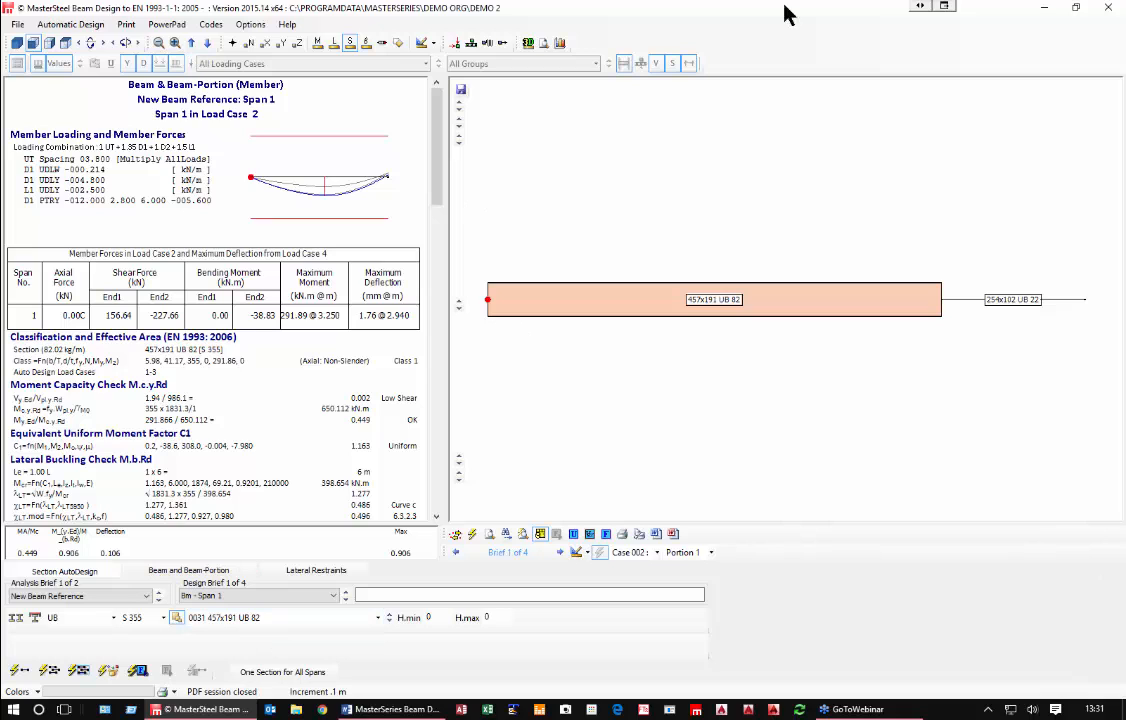
Step: Close the steel design, end the MasterBeam Steel session and start the MasterBeam Concrete Beam Designer
click(1109, 8)
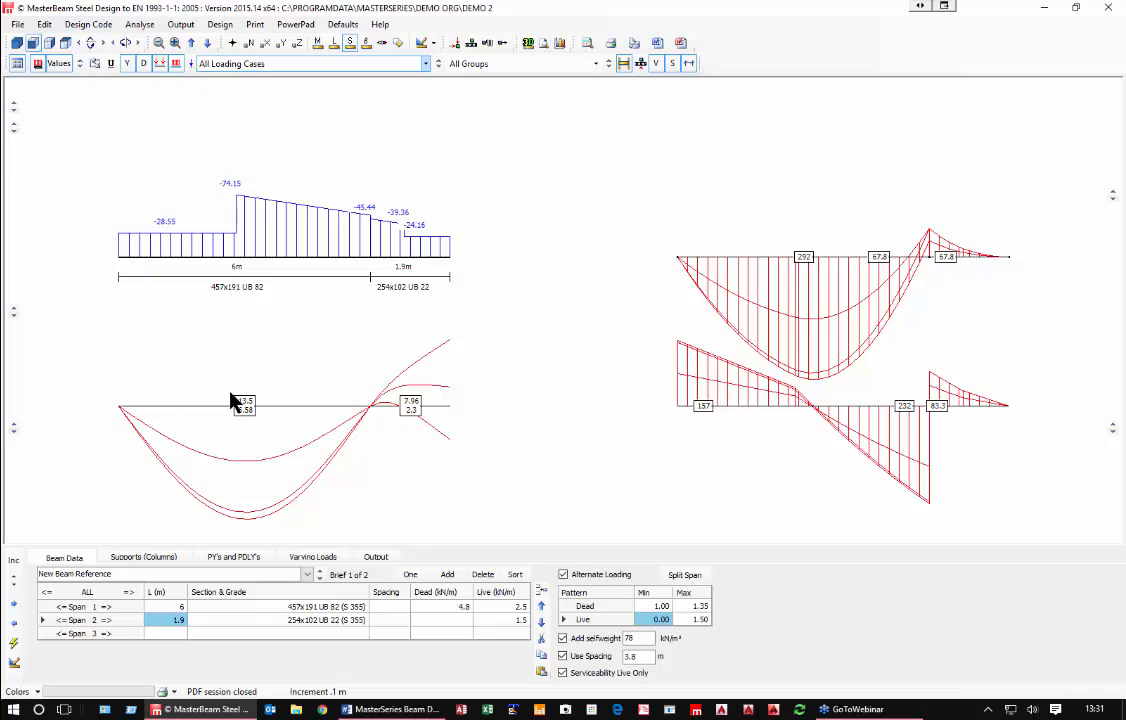
click(1108, 8)
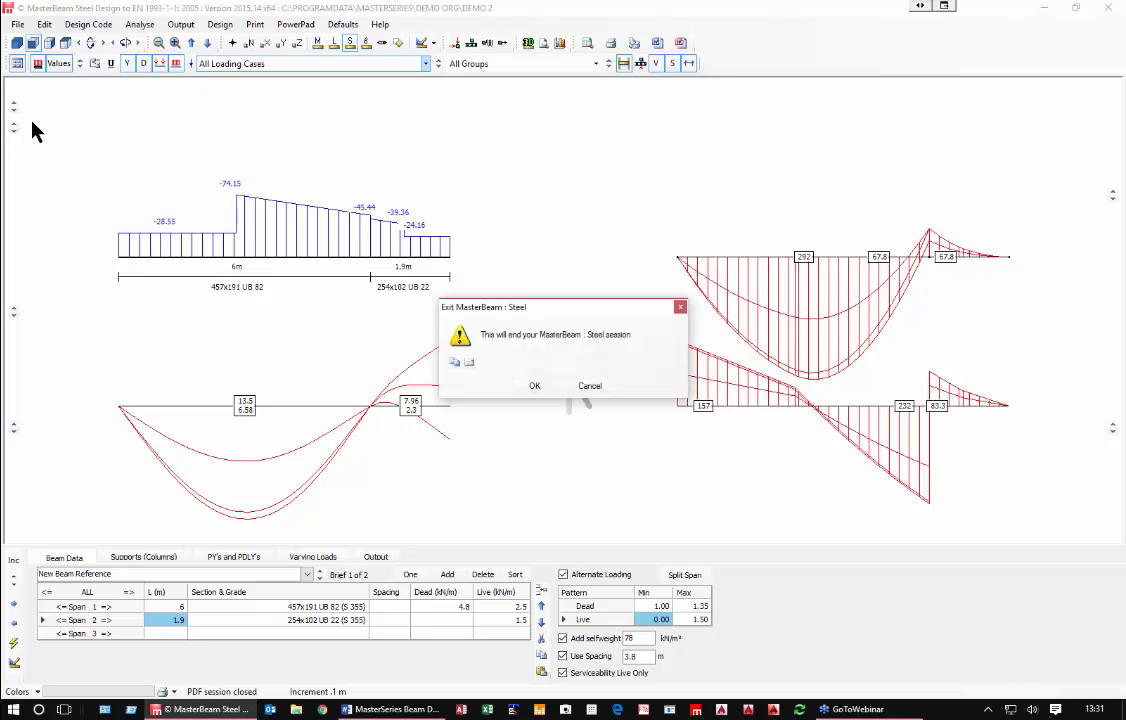
click(534, 387)
click(511, 388)
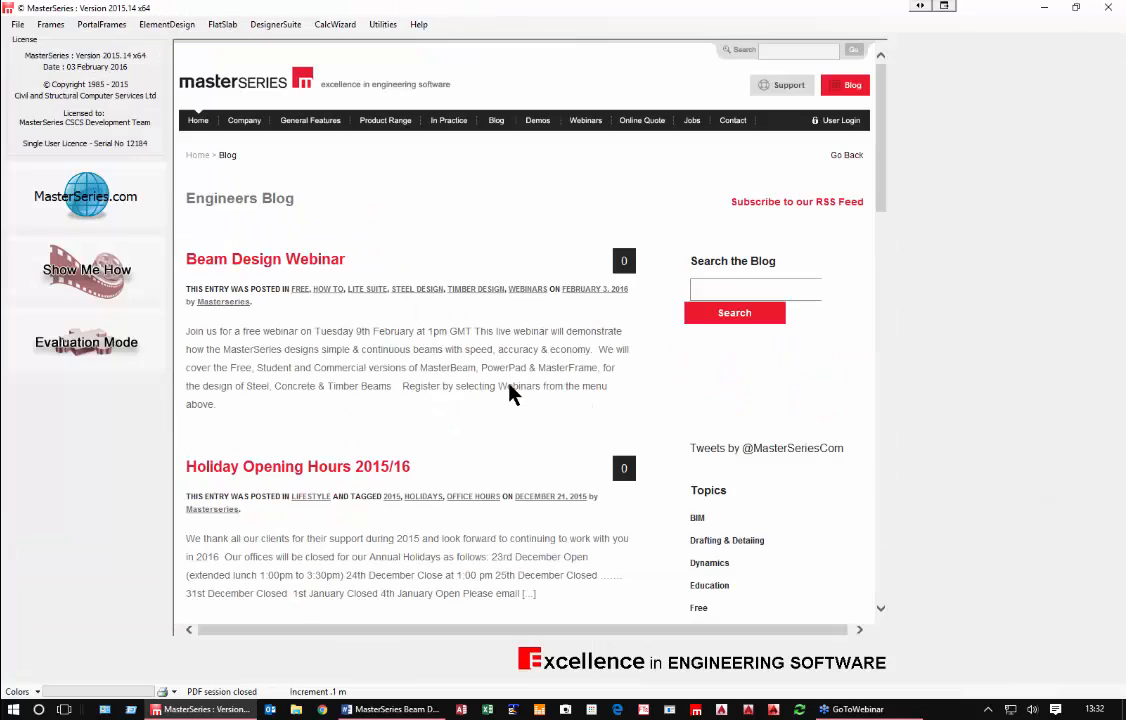
click(278, 28)
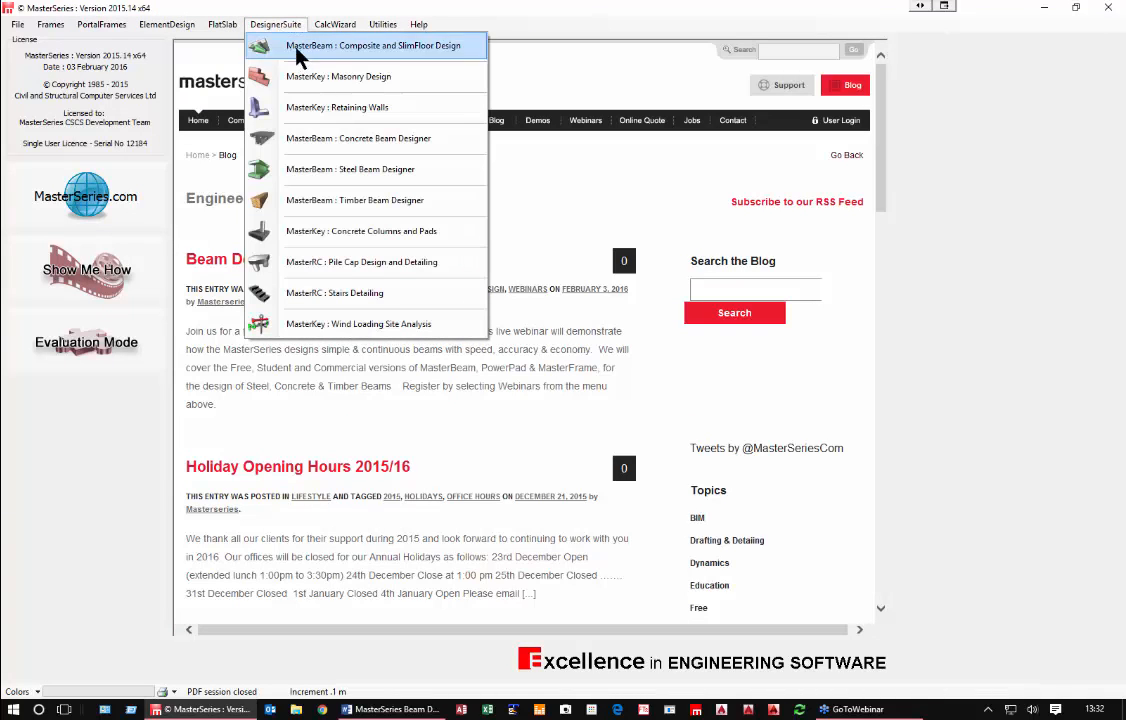
click(358, 142)
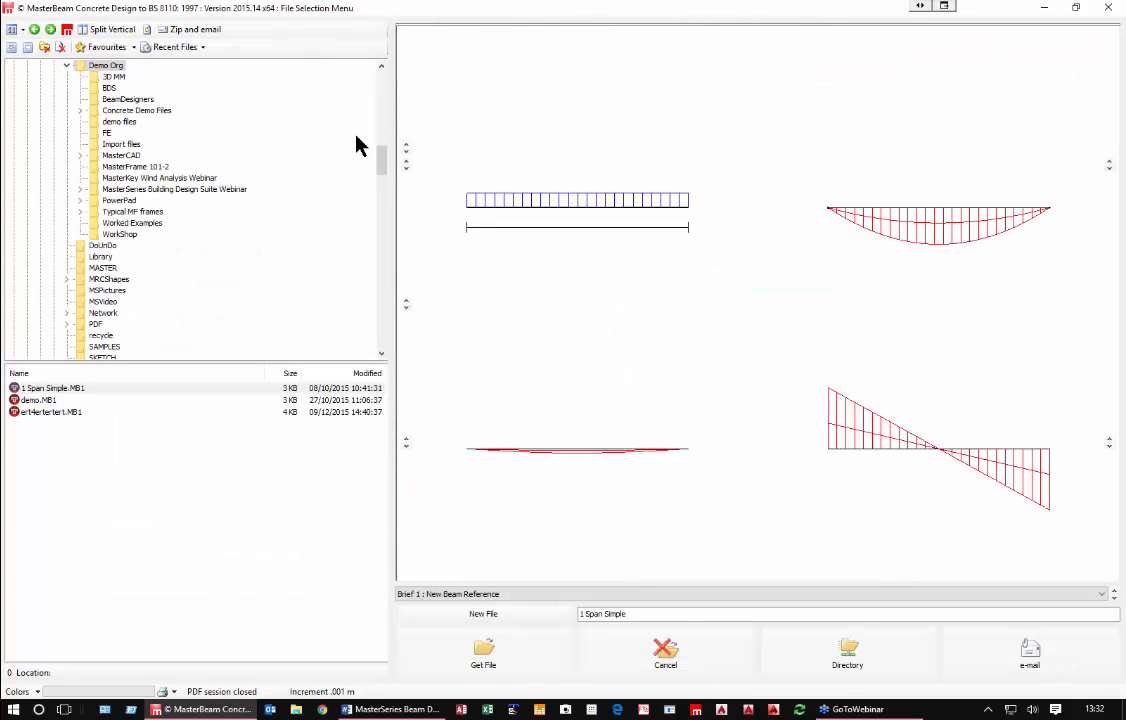
Step: Preview the concrete beam files in the Demo Org folder and open demo.MB1
click(22, 400)
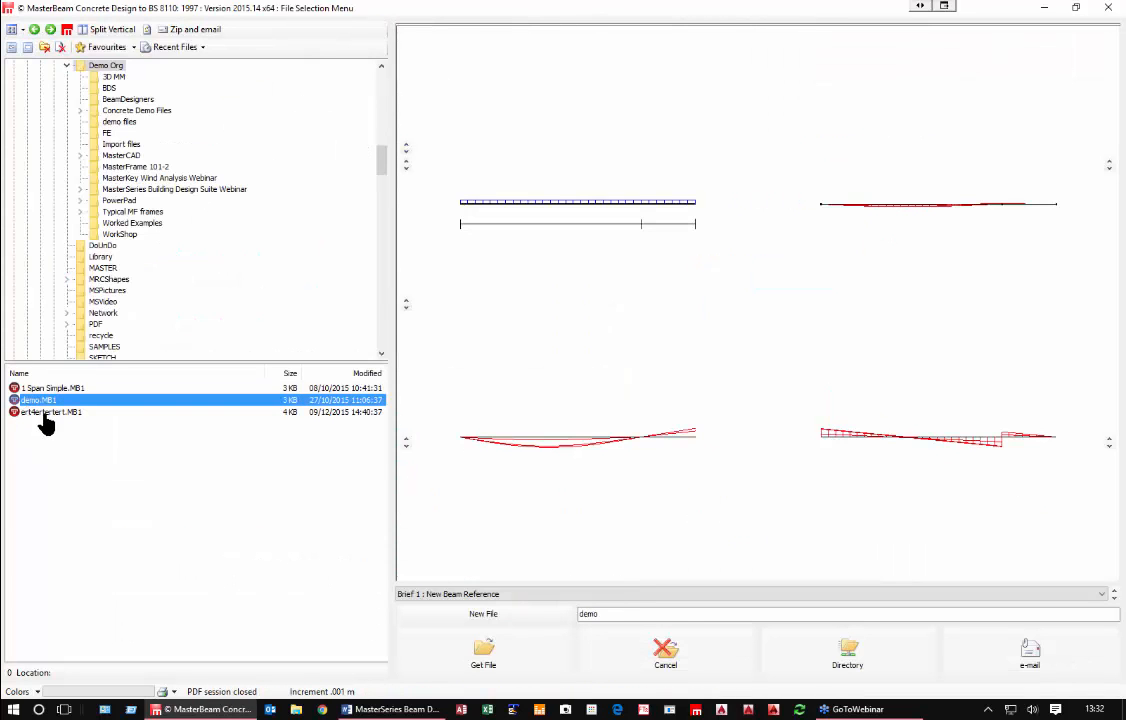
click(46, 413)
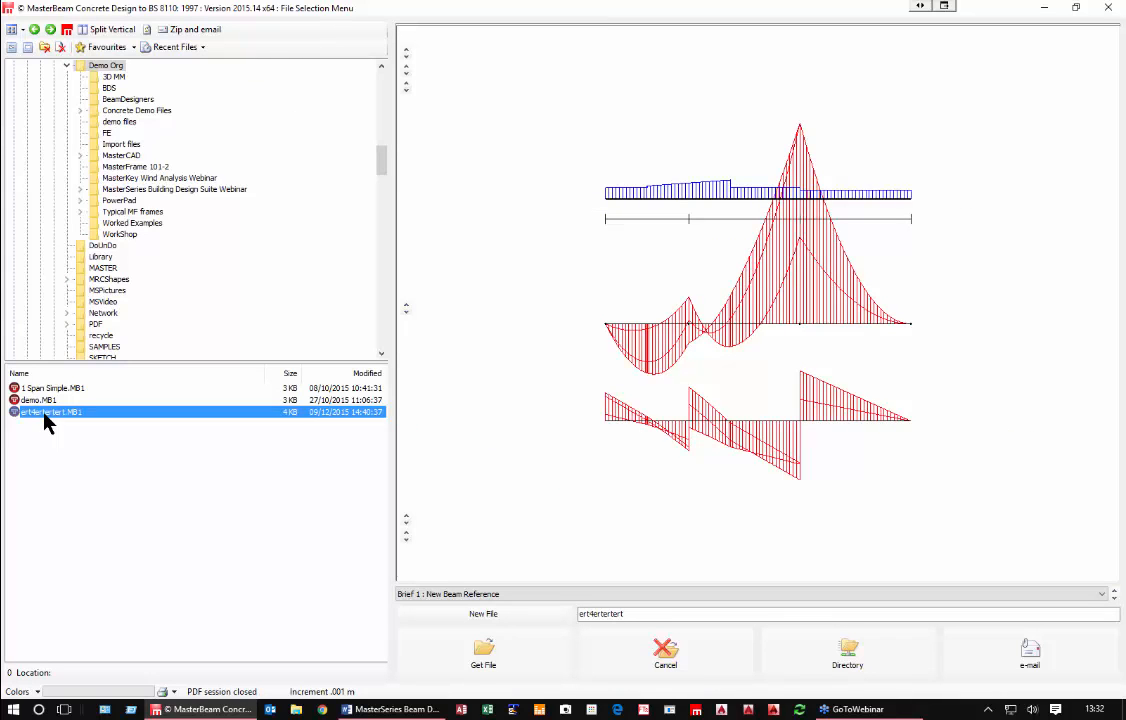
click(36, 401)
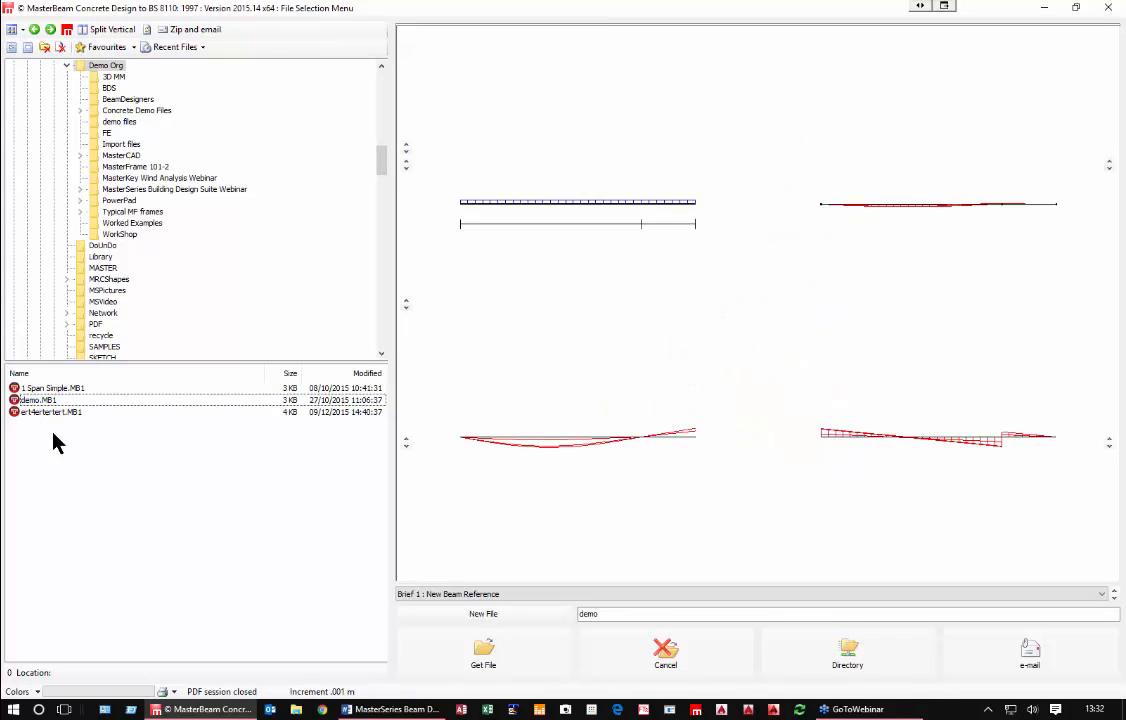
click(31, 405)
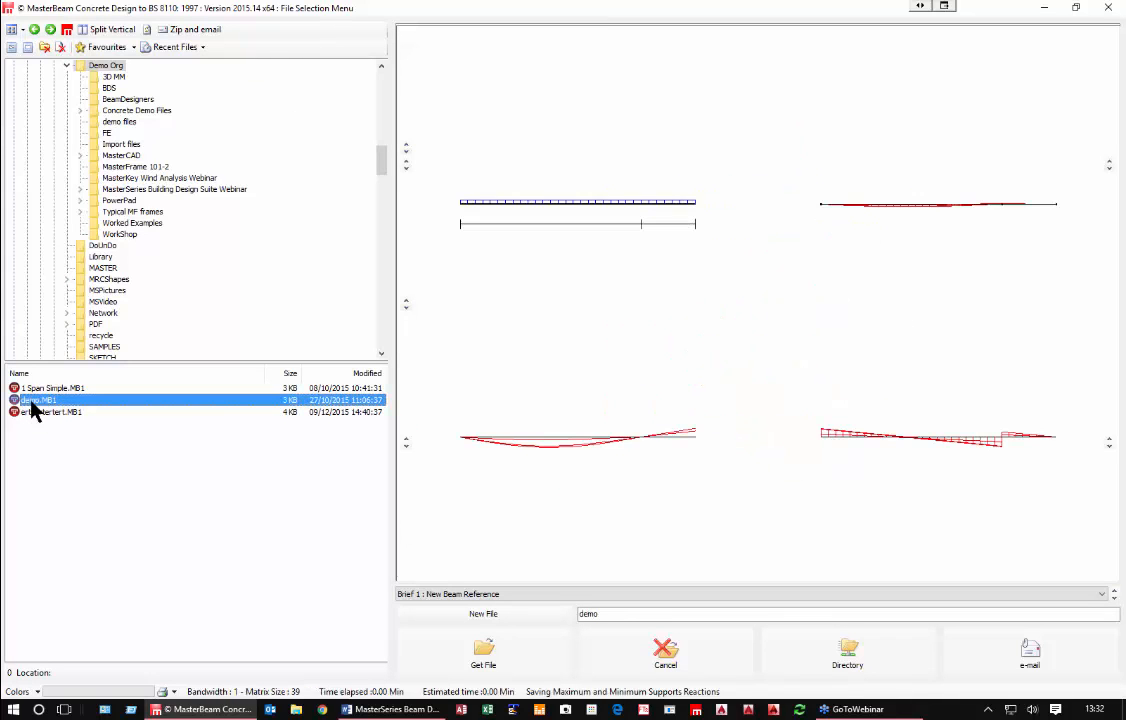
click(484, 655)
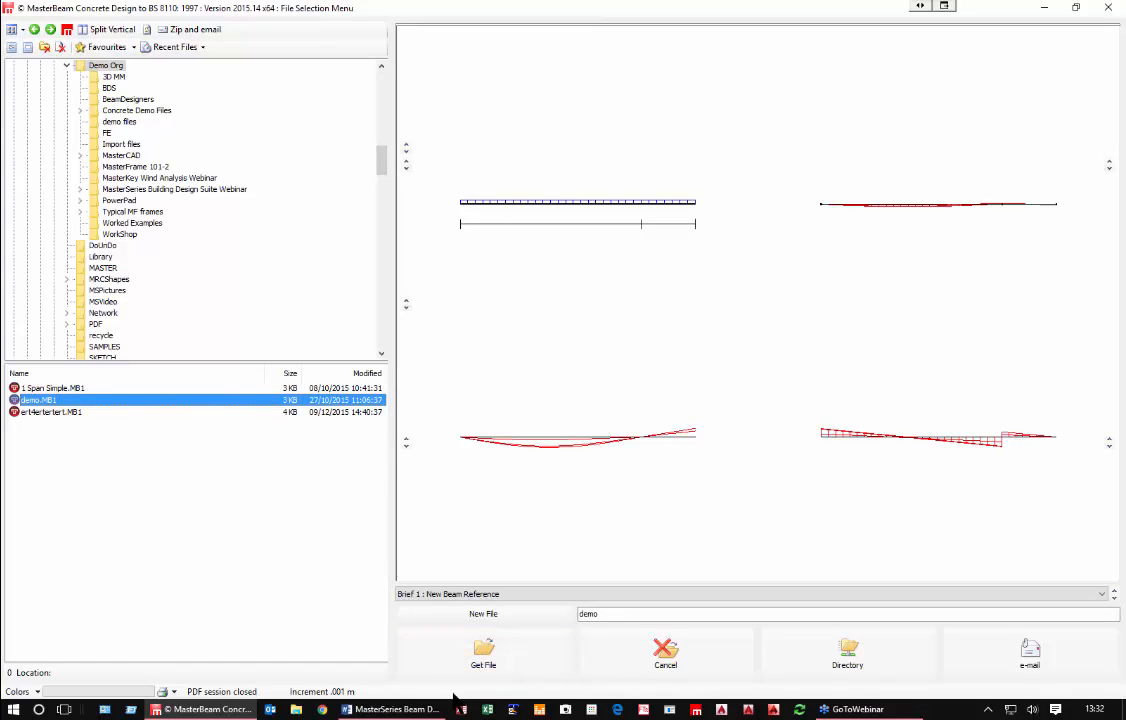
click(484, 658)
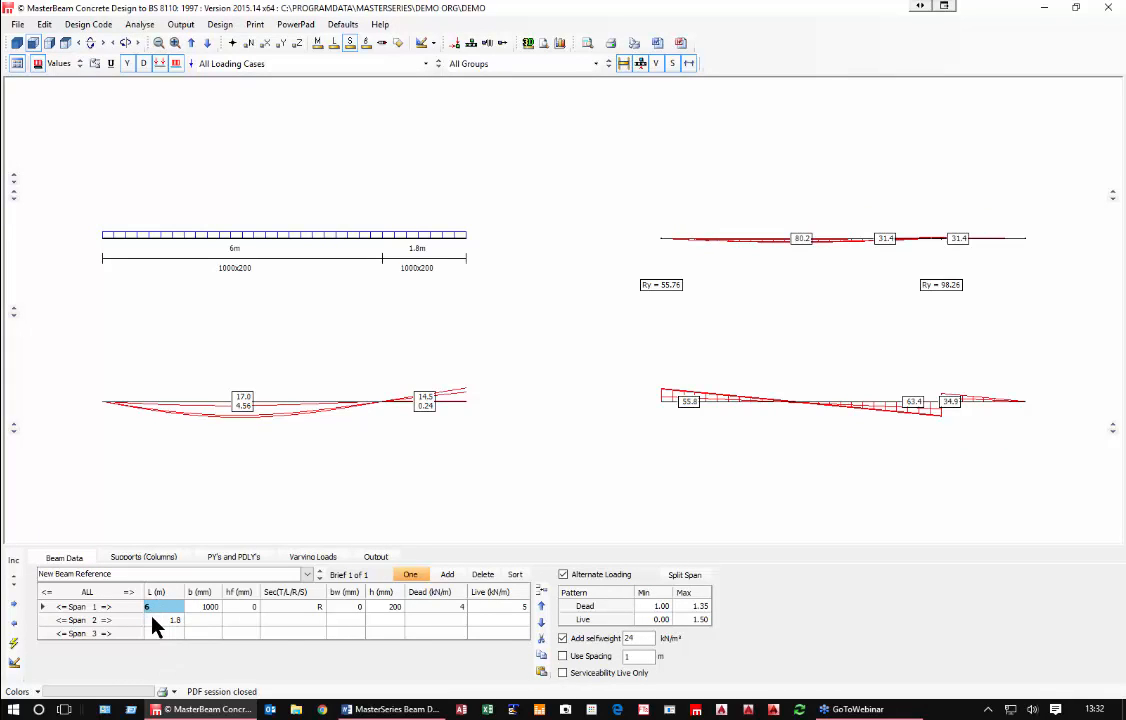
Step: Set span 1's rectangular concrete section to 300 mm wide and 550 mm deep
click(213, 608)
click(238, 608)
click(389, 605)
click(311, 607)
text(R)
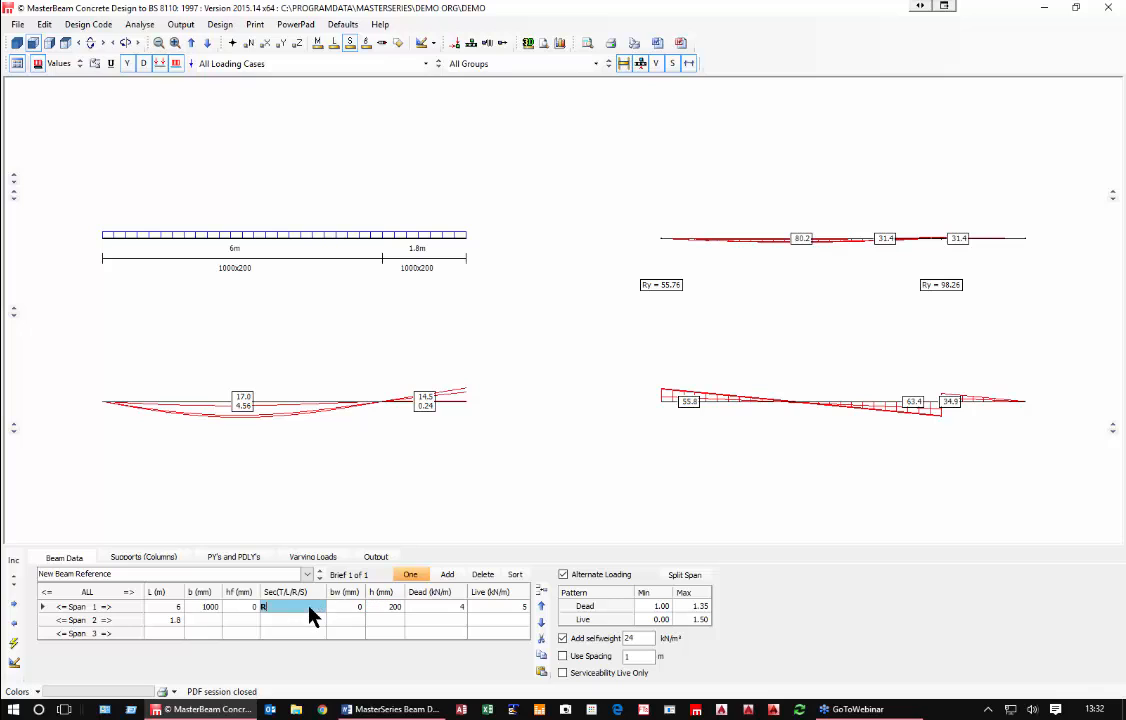
click(201, 606)
click(385, 608)
click(204, 607)
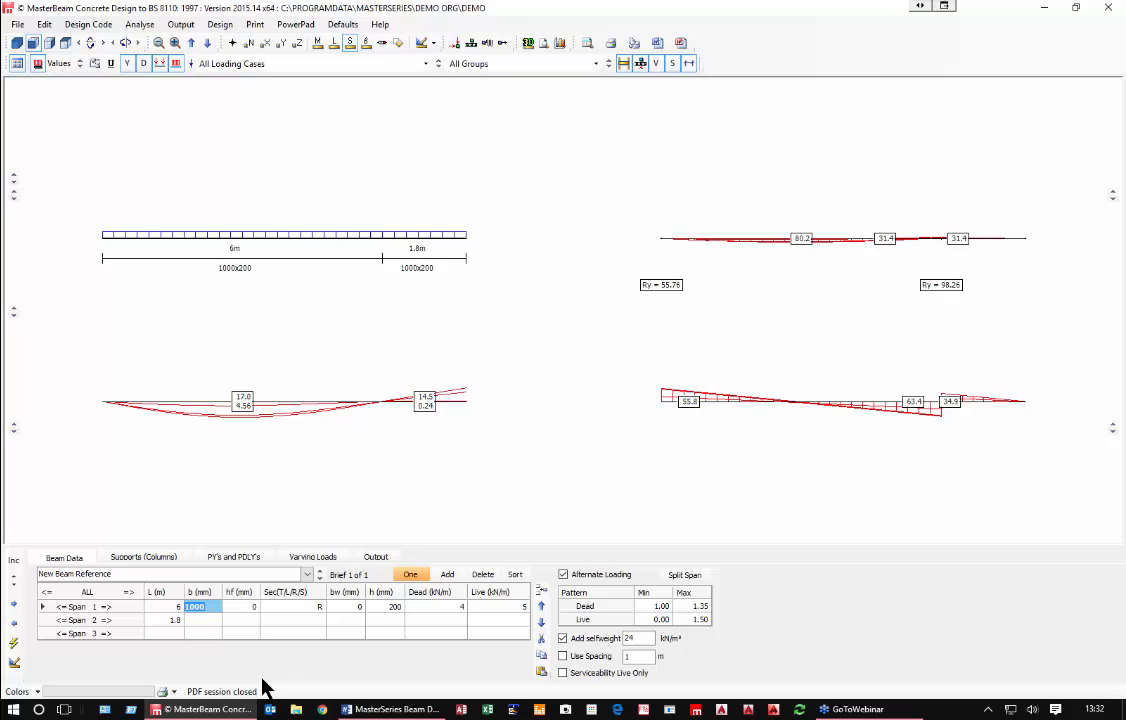
text(300)
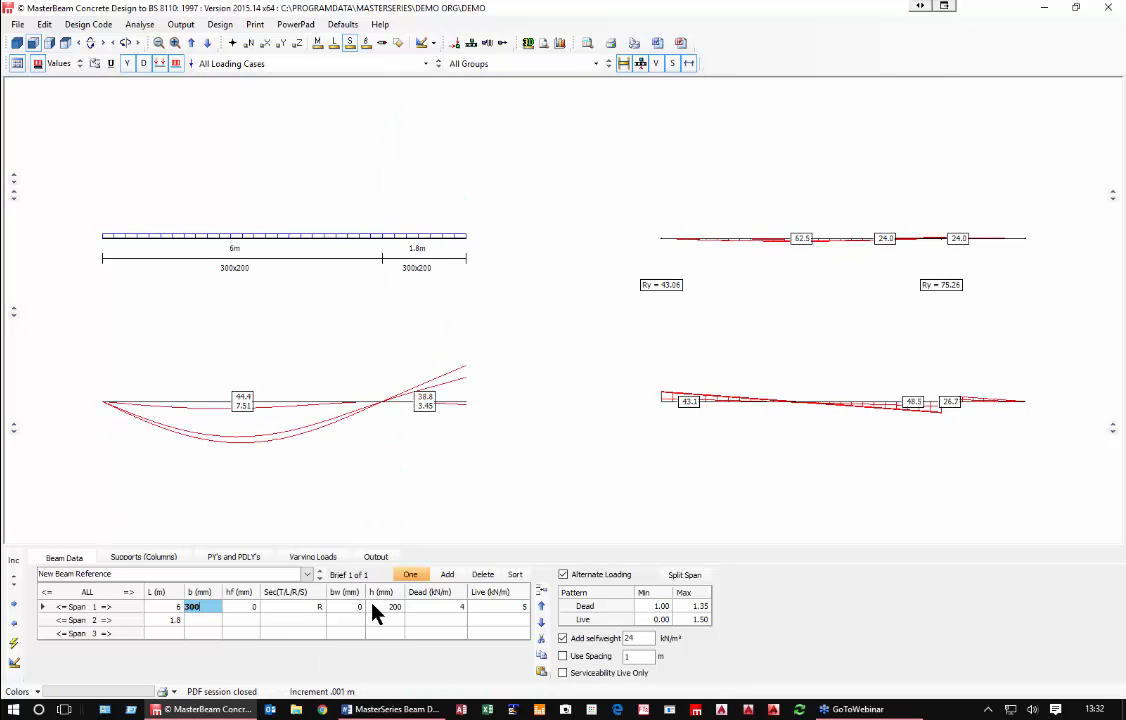
click(374, 606)
text(550)
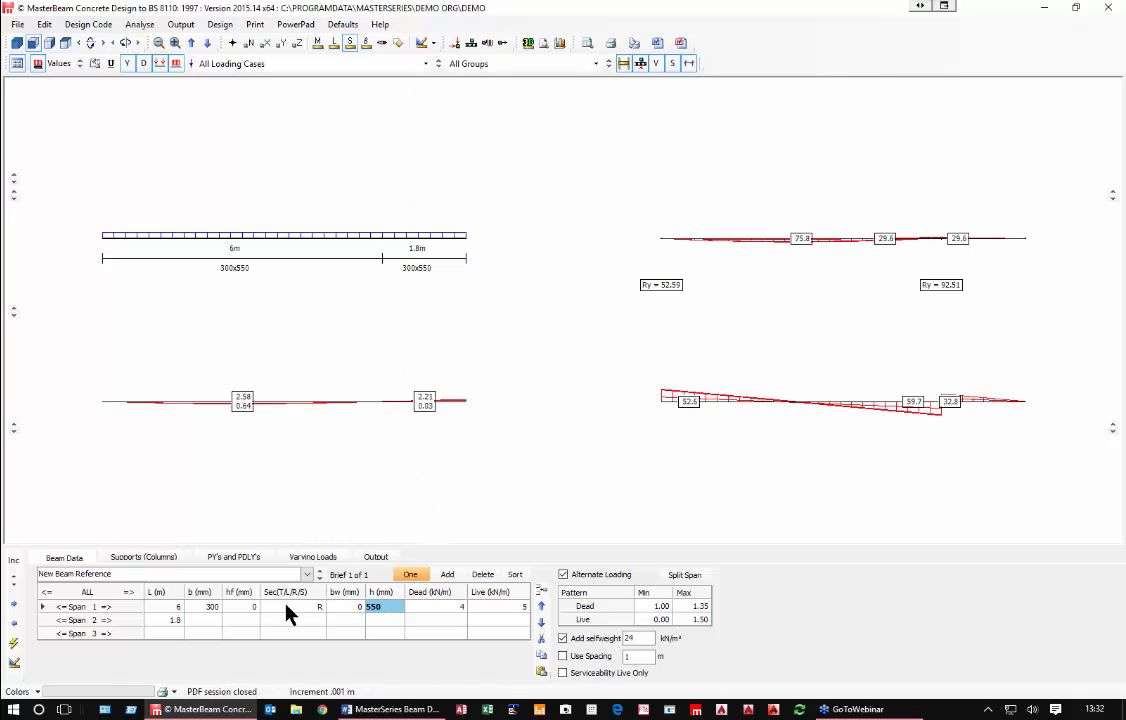
Step: Apply a load spacing of 3.9 m to the beam and try the Serviceability Live Only option
click(286, 606)
click(420, 610)
click(490, 610)
click(563, 656)
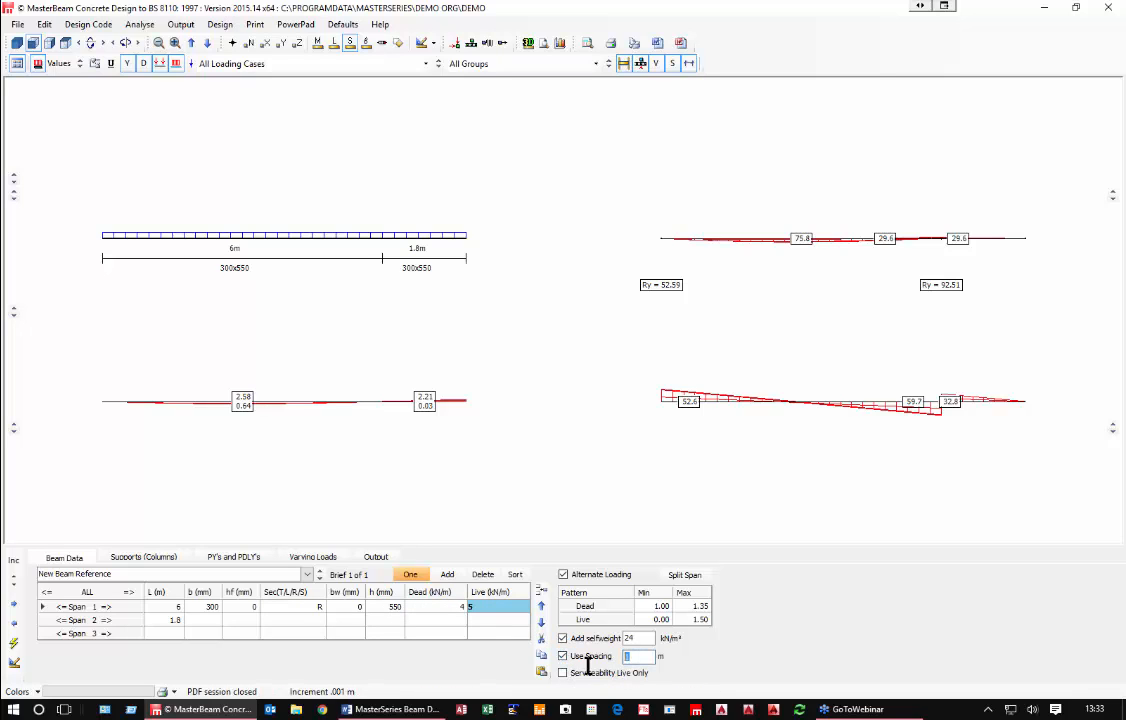
text(3)
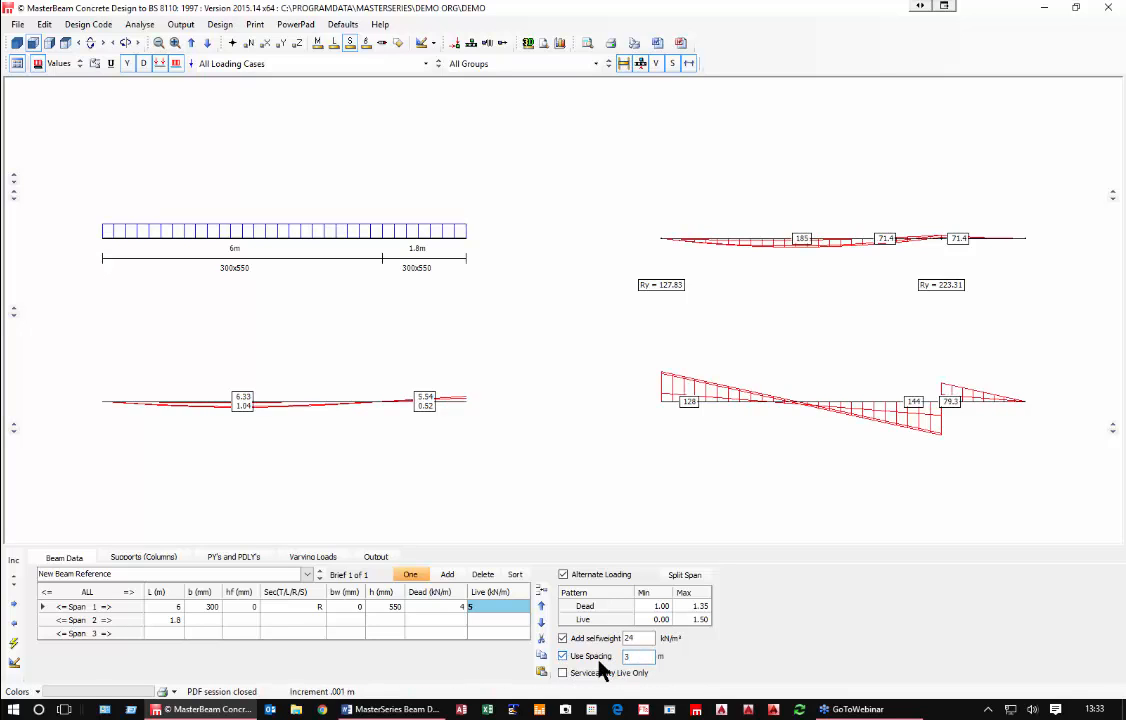
text(.9)
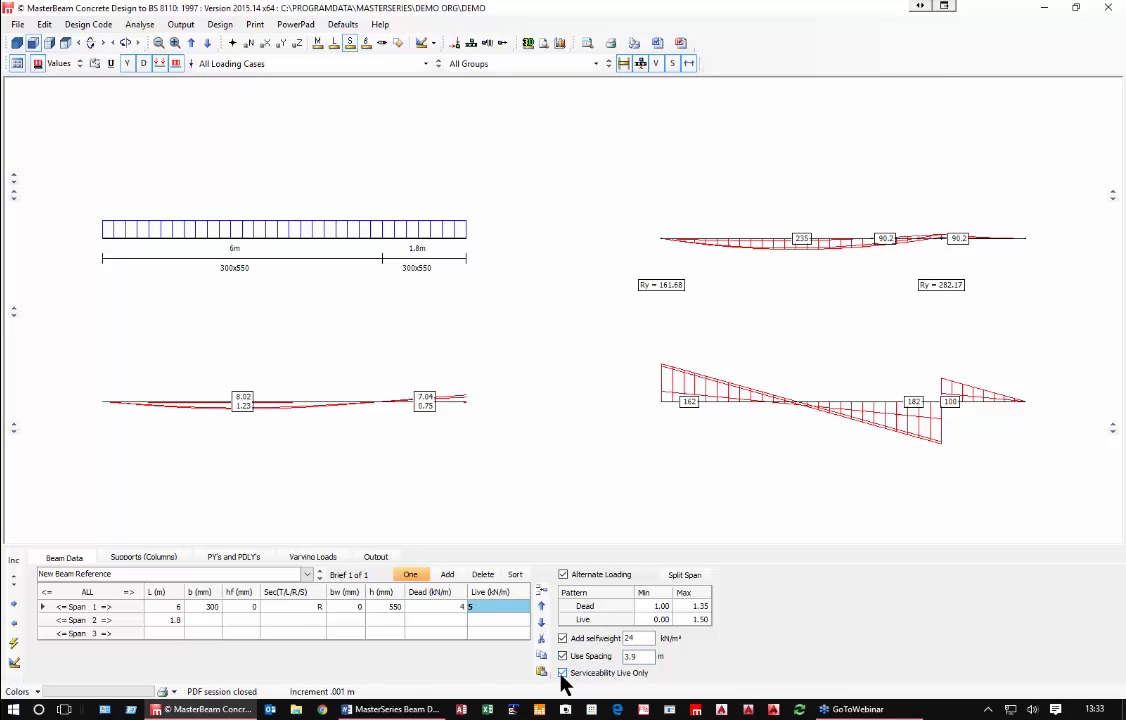
click(563, 675)
click(564, 674)
Step: Review the beam's support, point load and varying load inputs, ending at the beam data
click(143, 557)
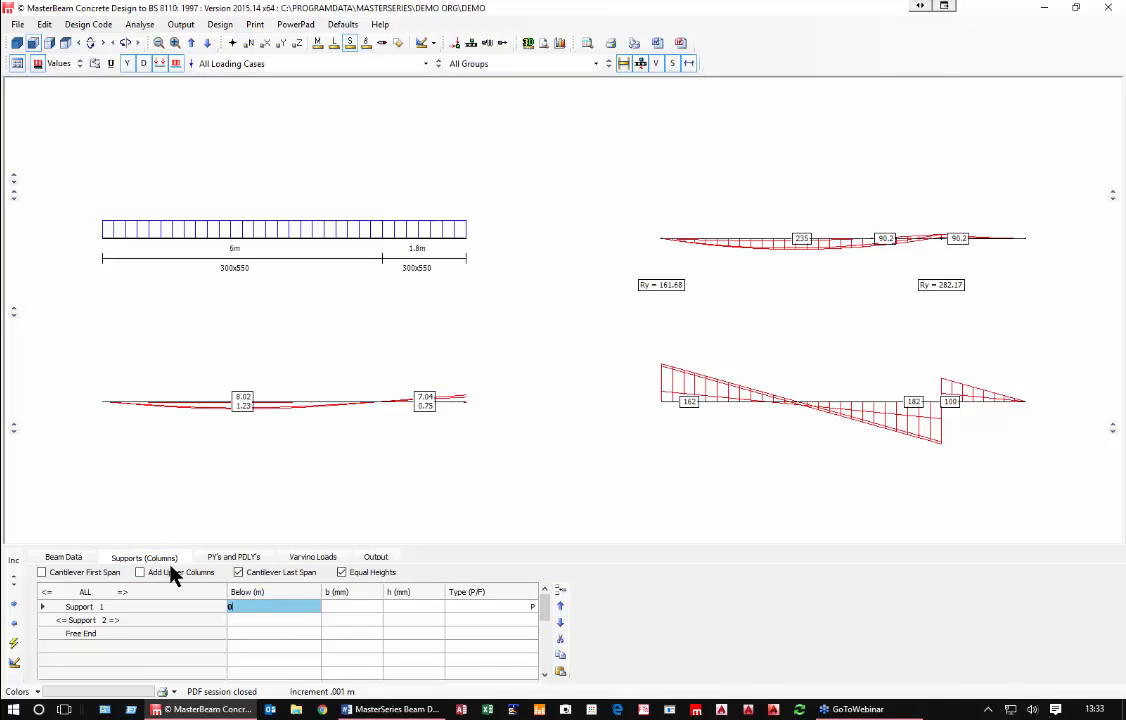
click(219, 559)
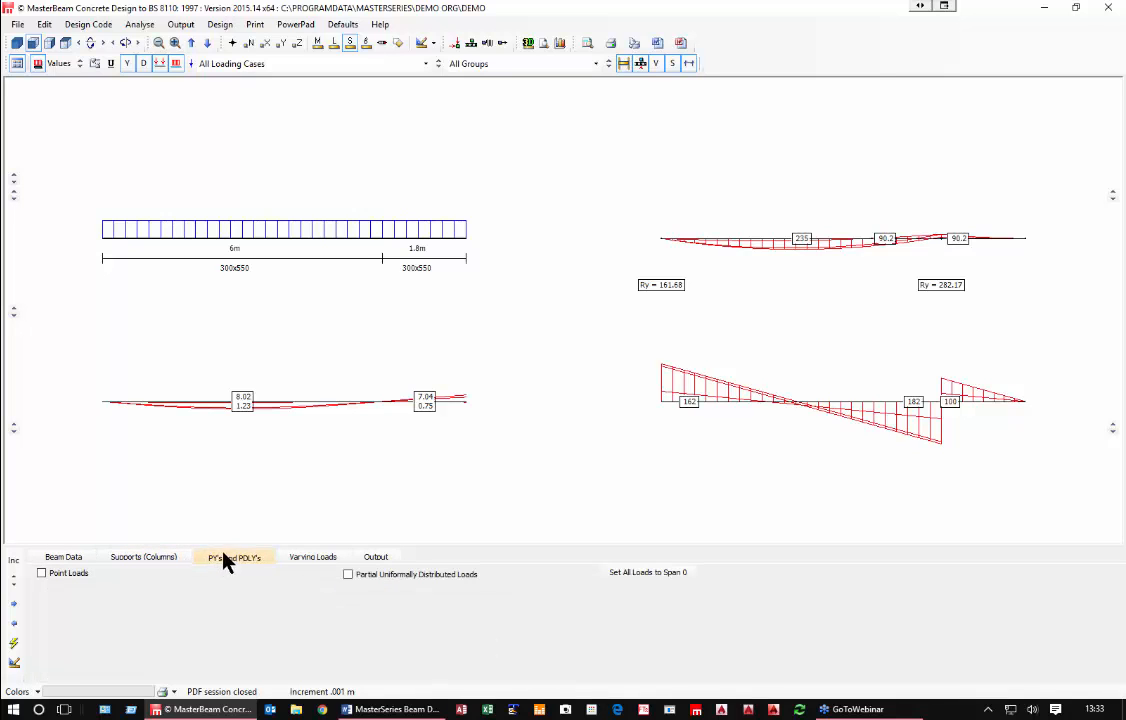
click(306, 561)
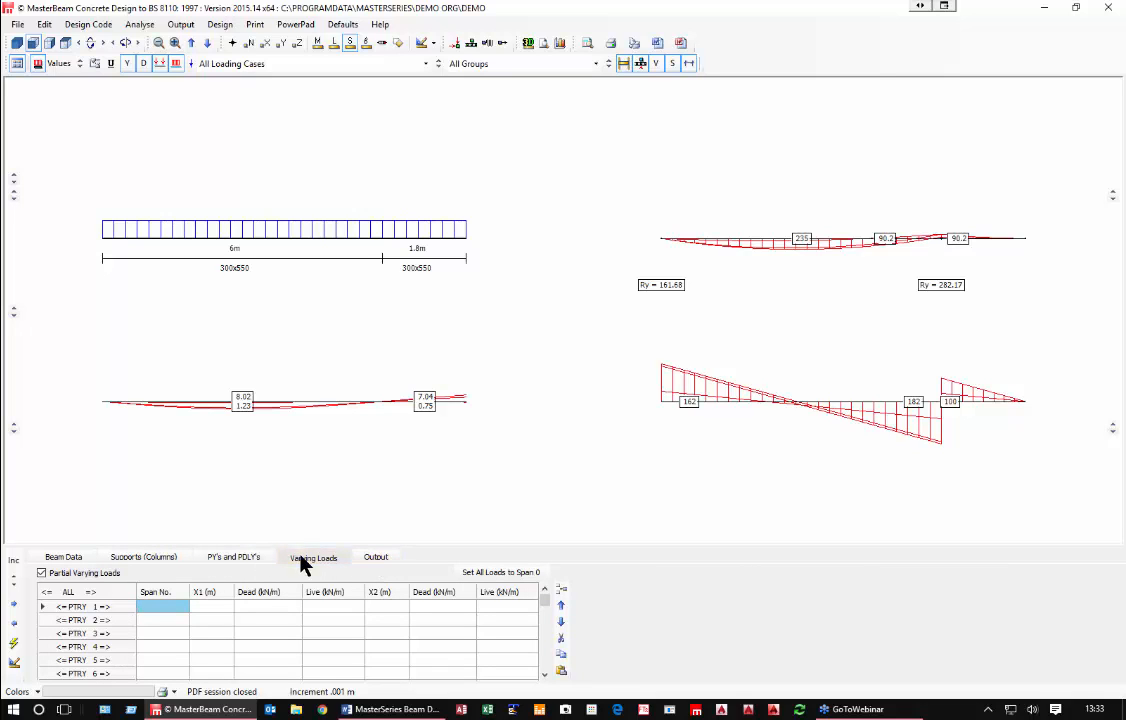
click(242, 560)
click(138, 560)
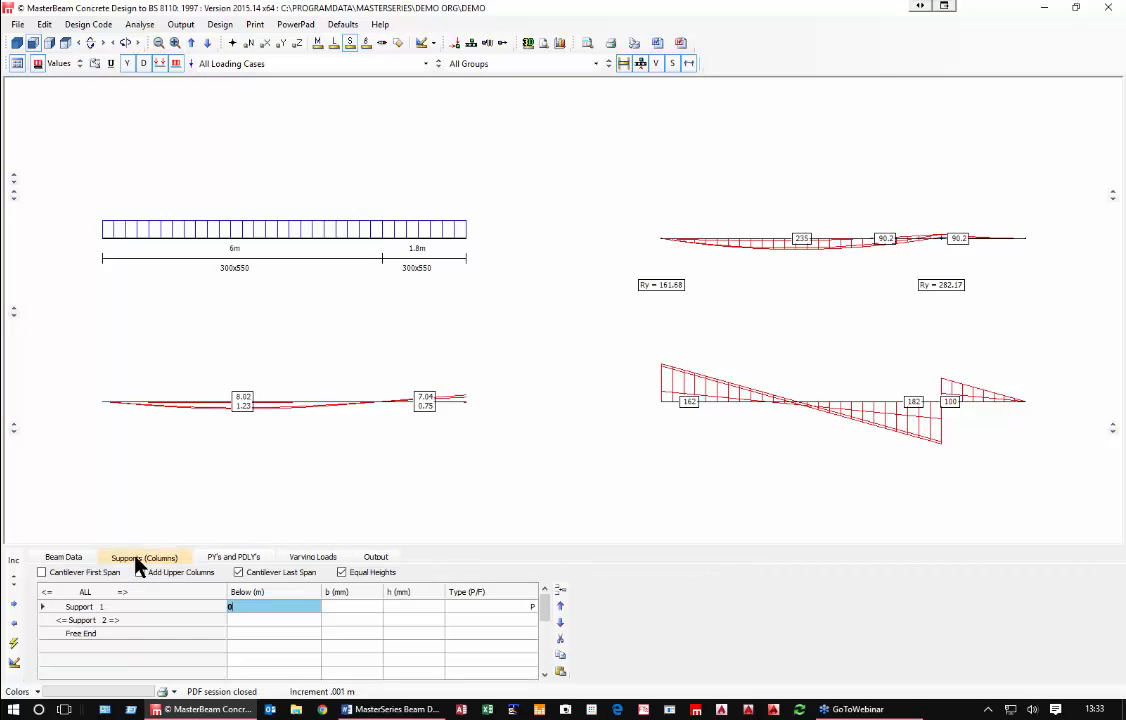
click(62, 558)
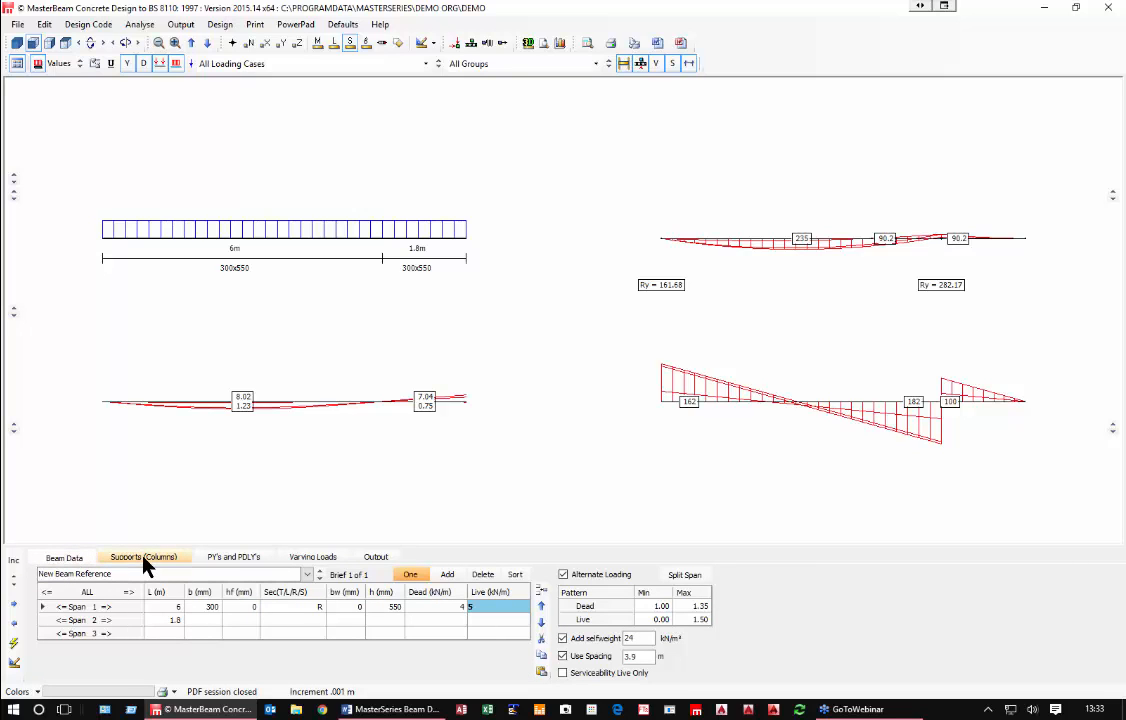
Step: Enable point loads on the beam at 4 m and 3 m, each with 7 kN dead and 10 kN live load
click(234, 557)
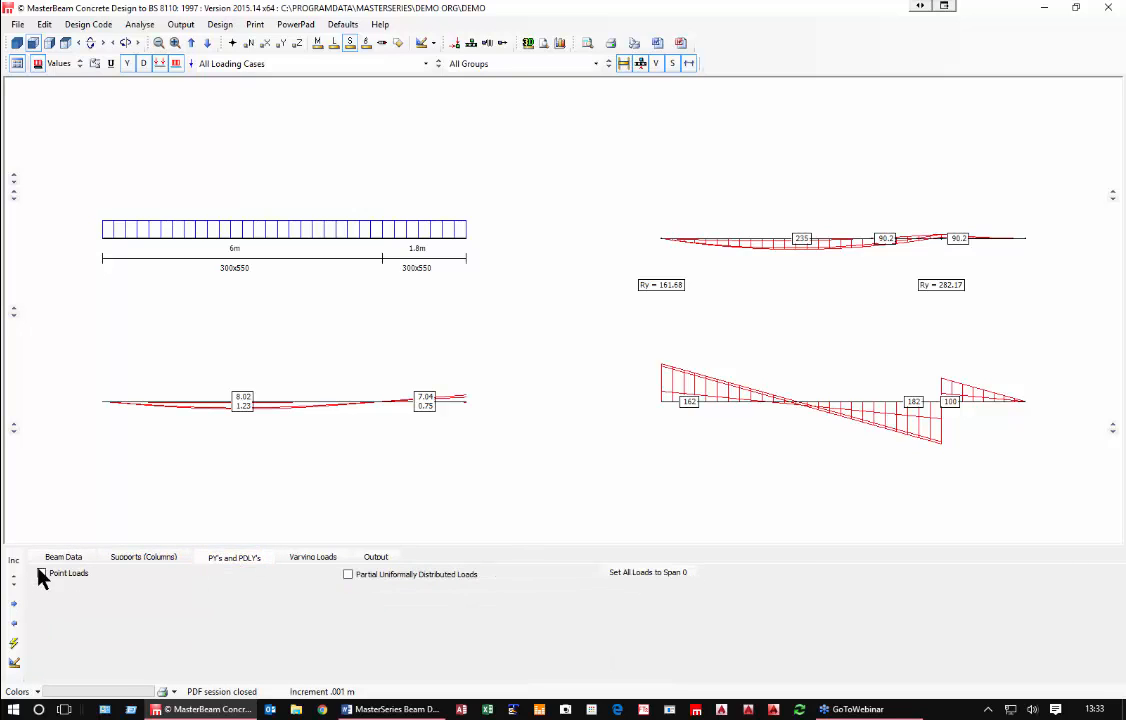
click(42, 574)
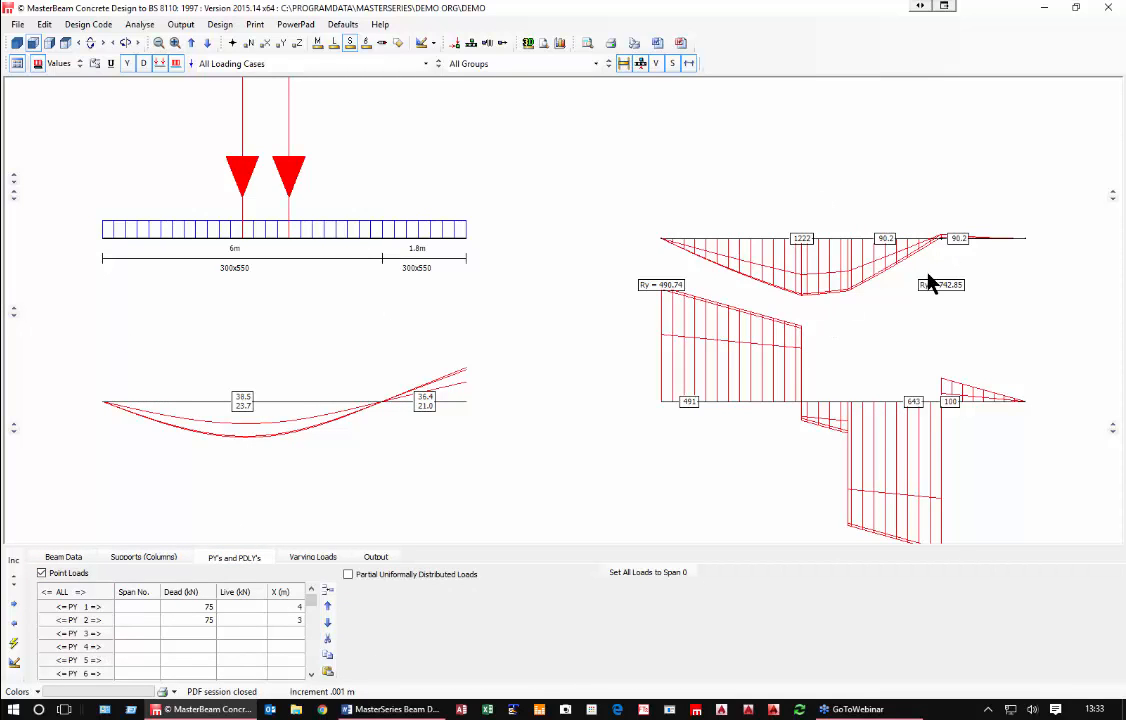
text(7)
click(199, 622)
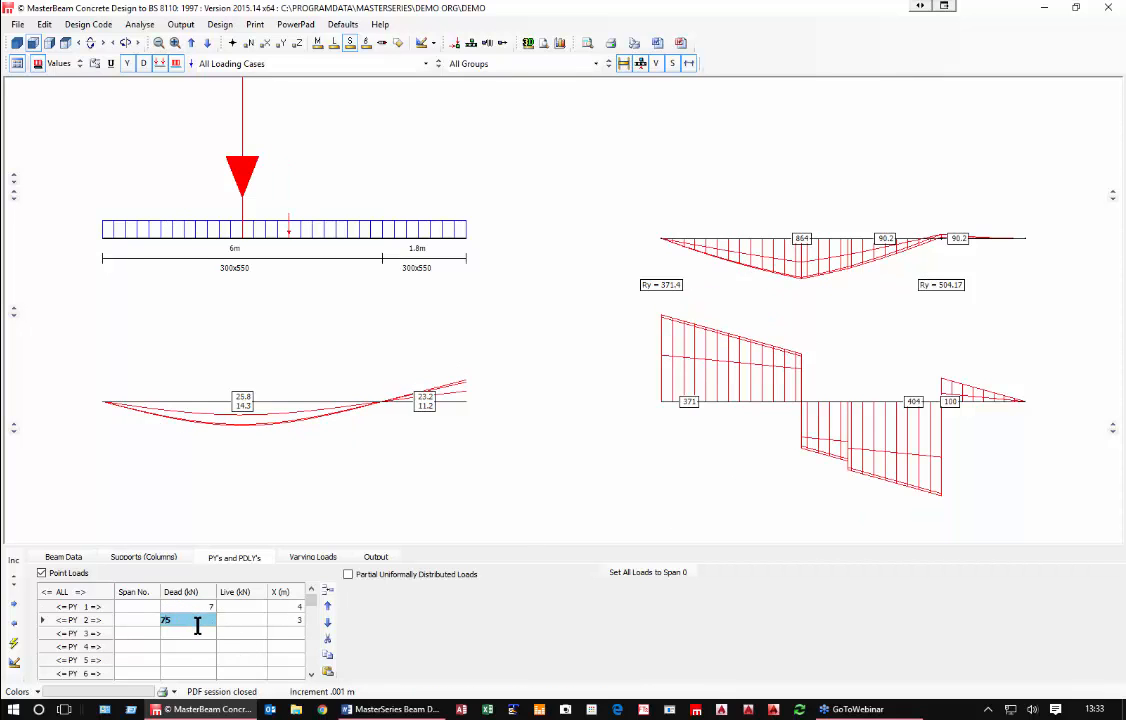
text(7)
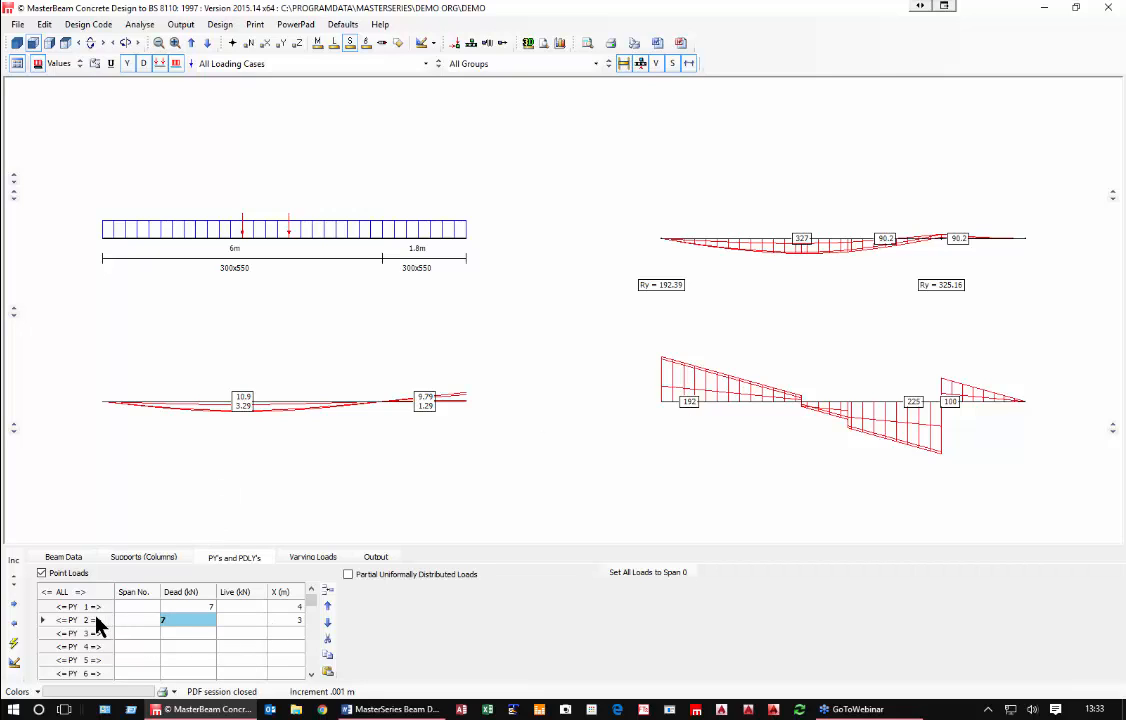
click(234, 605)
text(10)
key(Return)
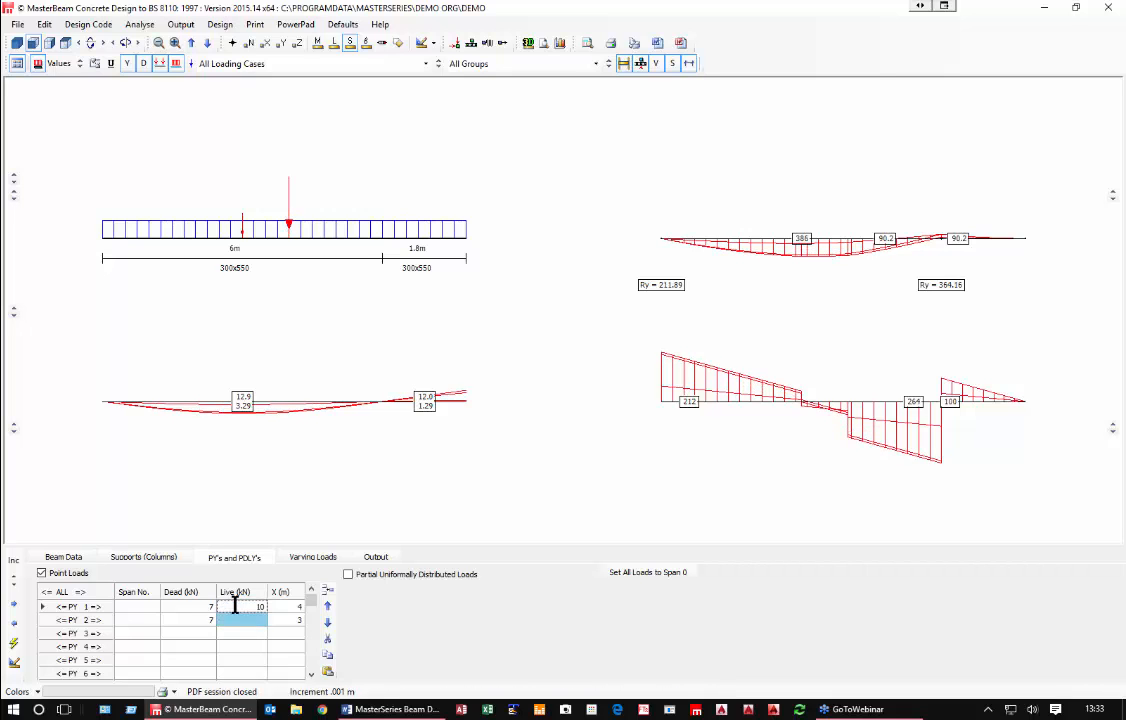
text(10)
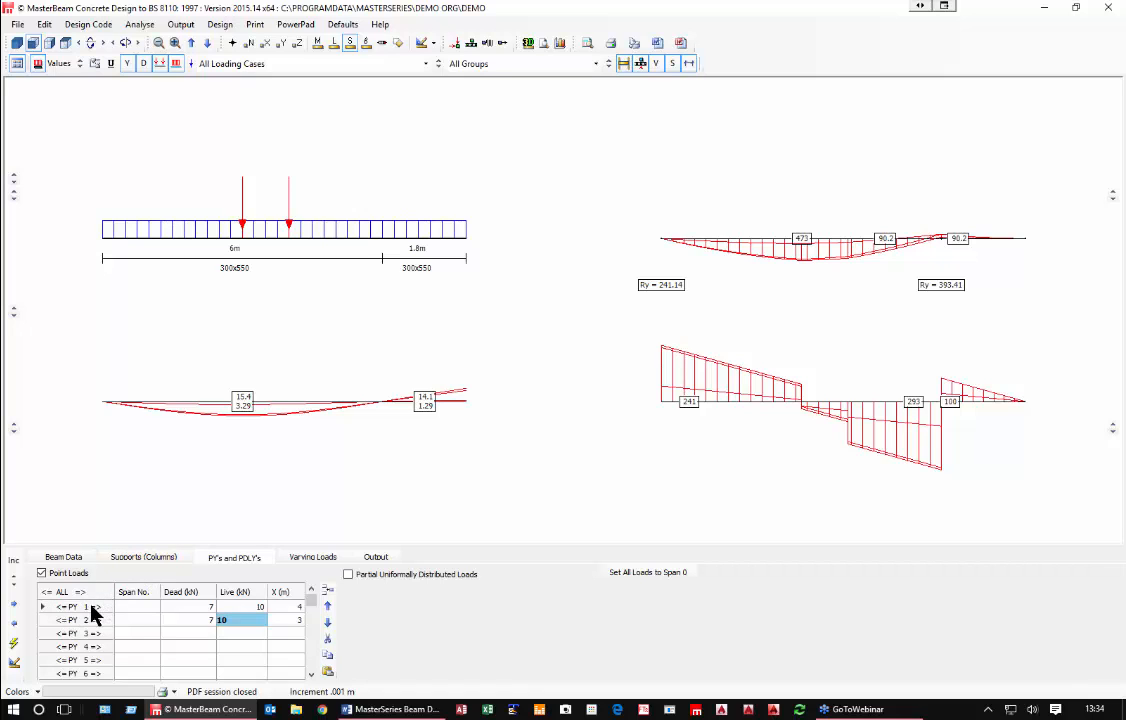
Step: Nudge support 2 in 0.001 m increments until the spans are 5.975 m and 1.825 m
click(148, 558)
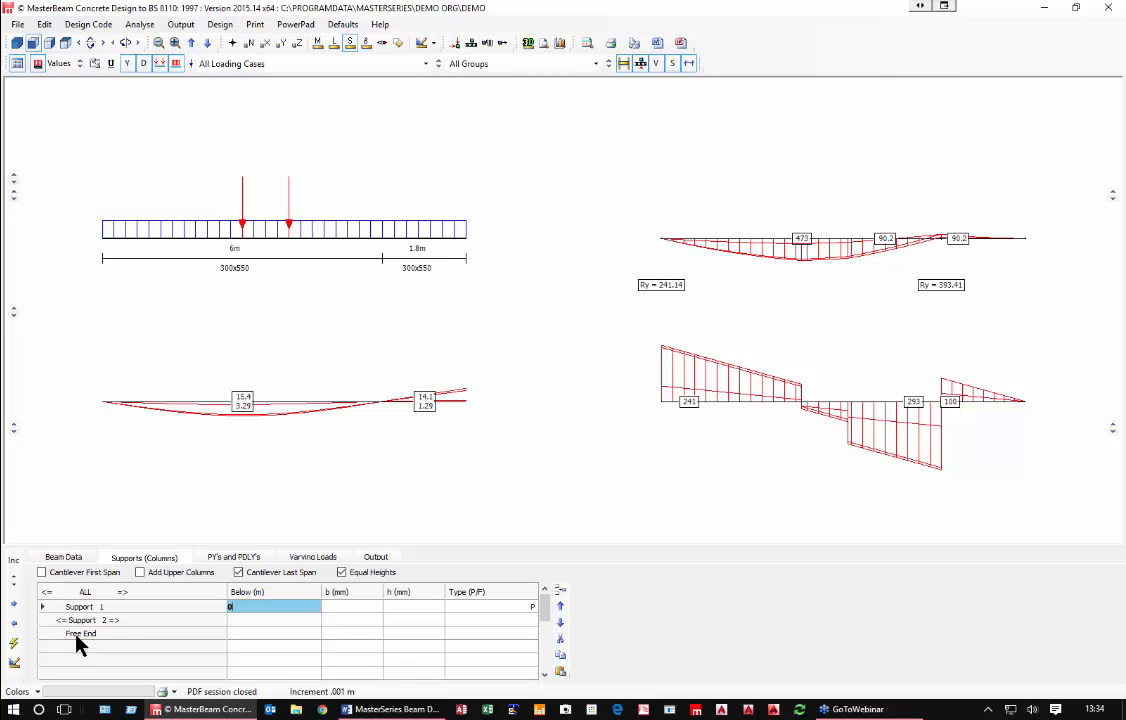
key(Return)
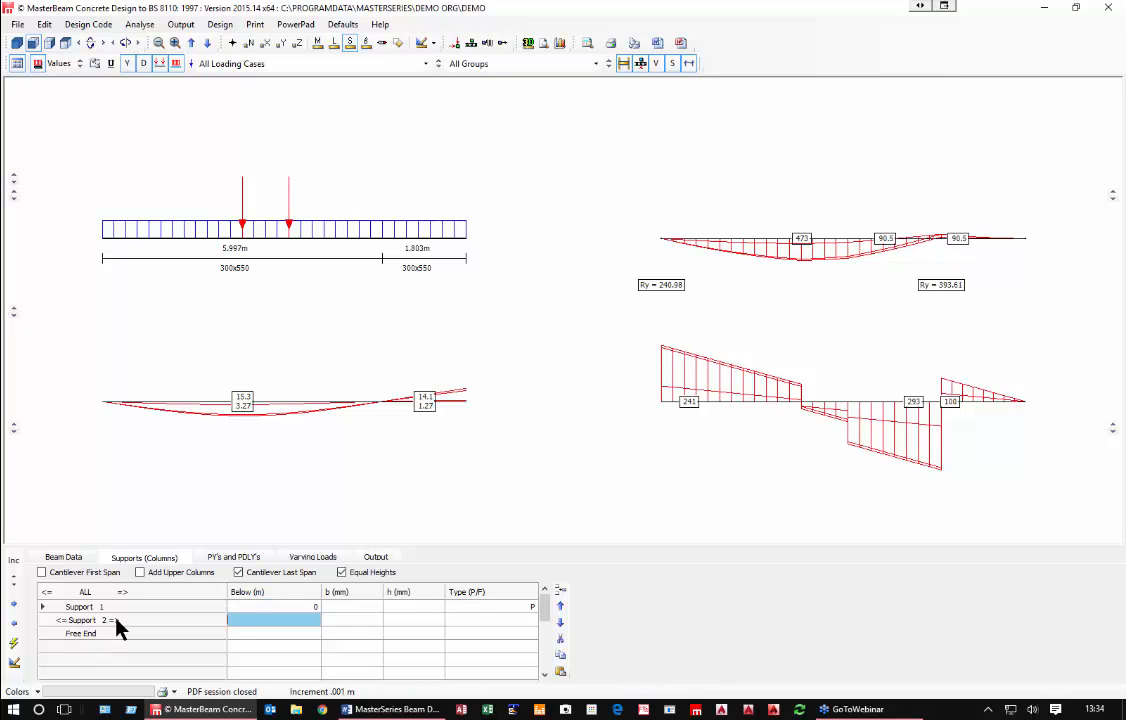
click(60, 620)
click(60, 620)
click(60, 620)
click(61, 620)
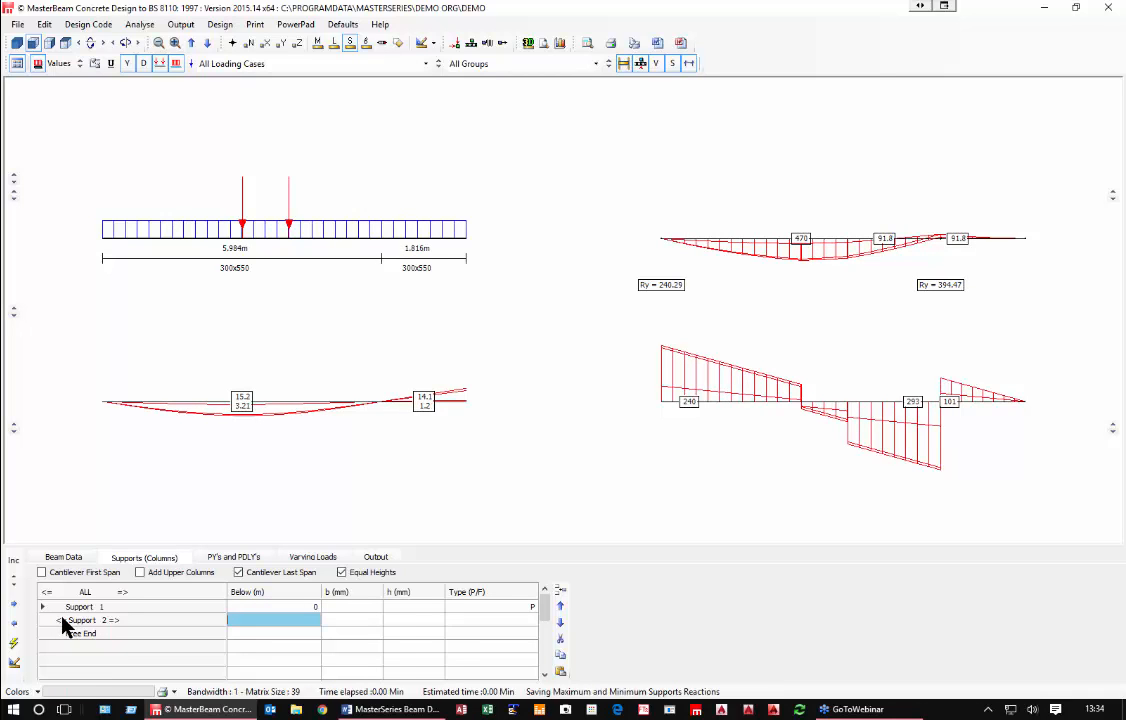
click(61, 620)
click(61, 620)
click(61, 620)
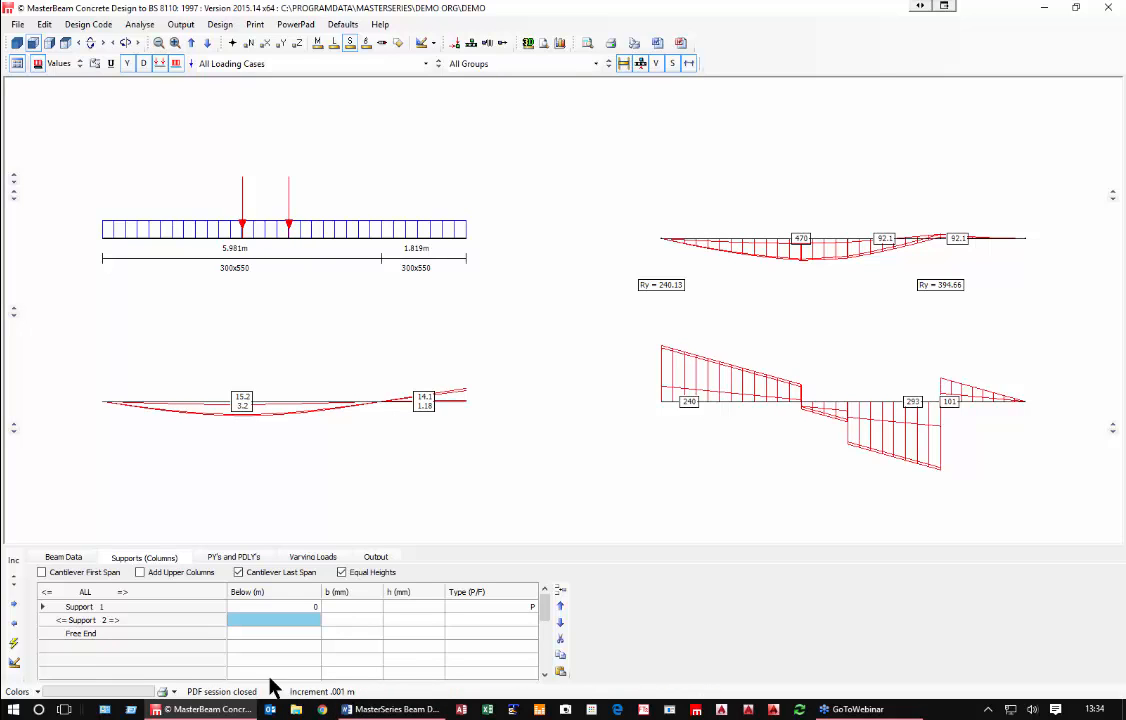
double_click(112, 621)
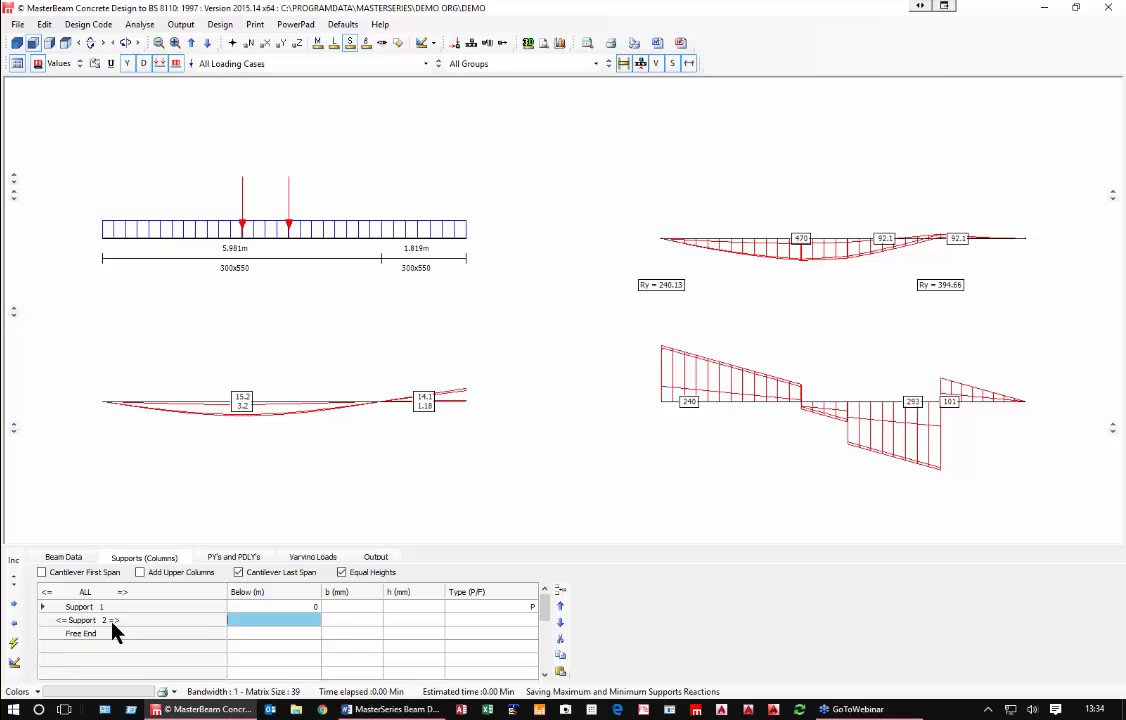
click(112, 621)
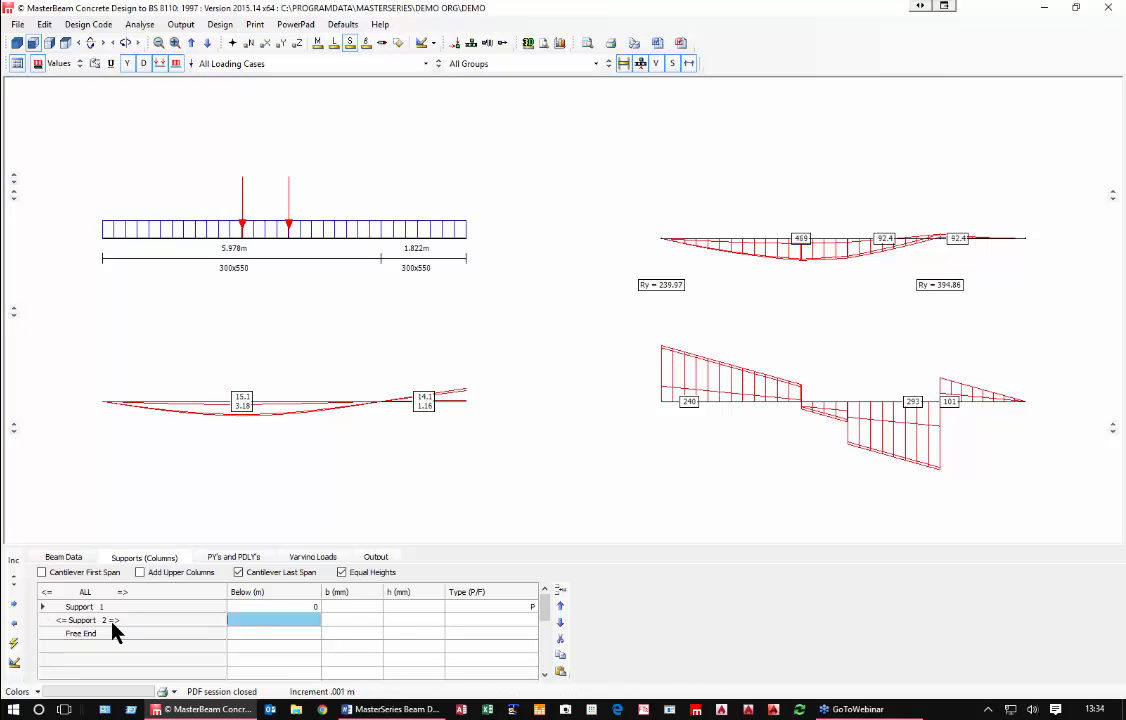
click(112, 621)
click(112, 621)
click(112, 621)
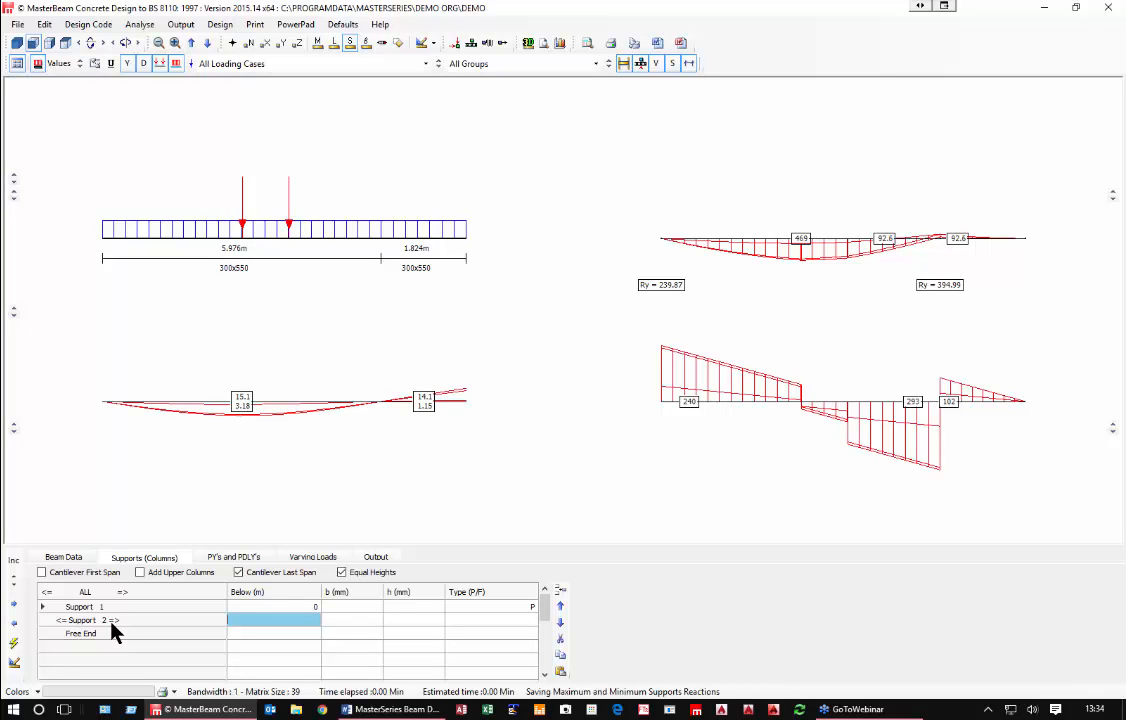
Step: Raise the adjustment increment to 0.1 m
click(13, 578)
click(13, 578)
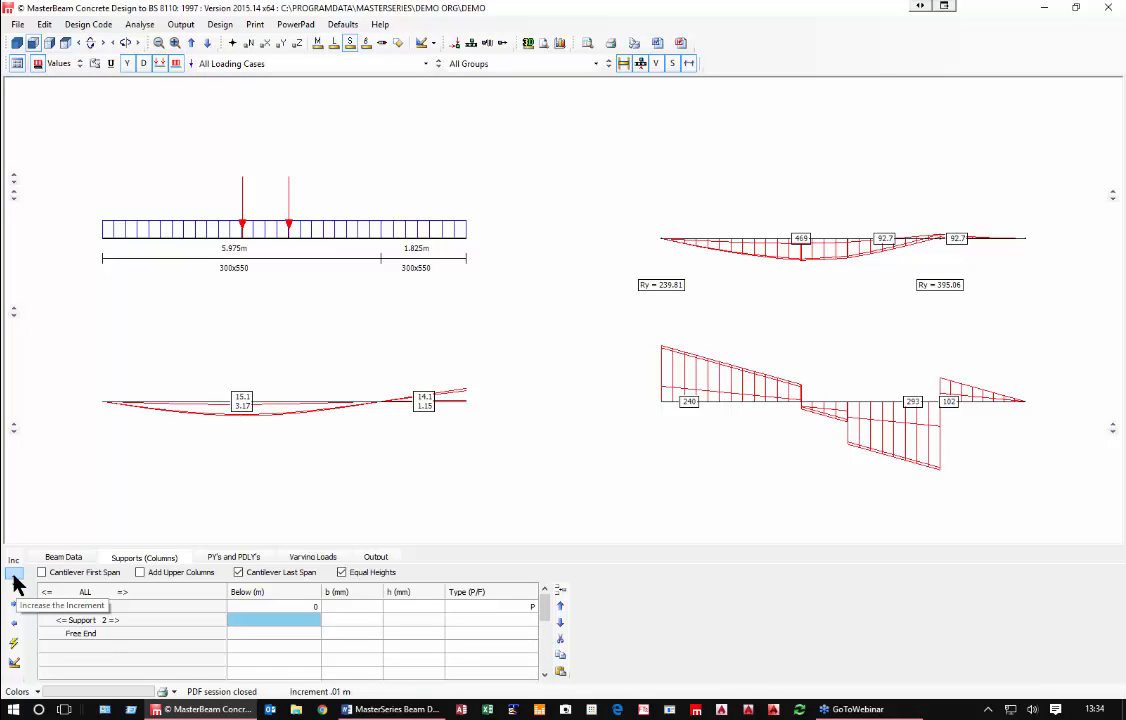
click(13, 578)
click(13, 576)
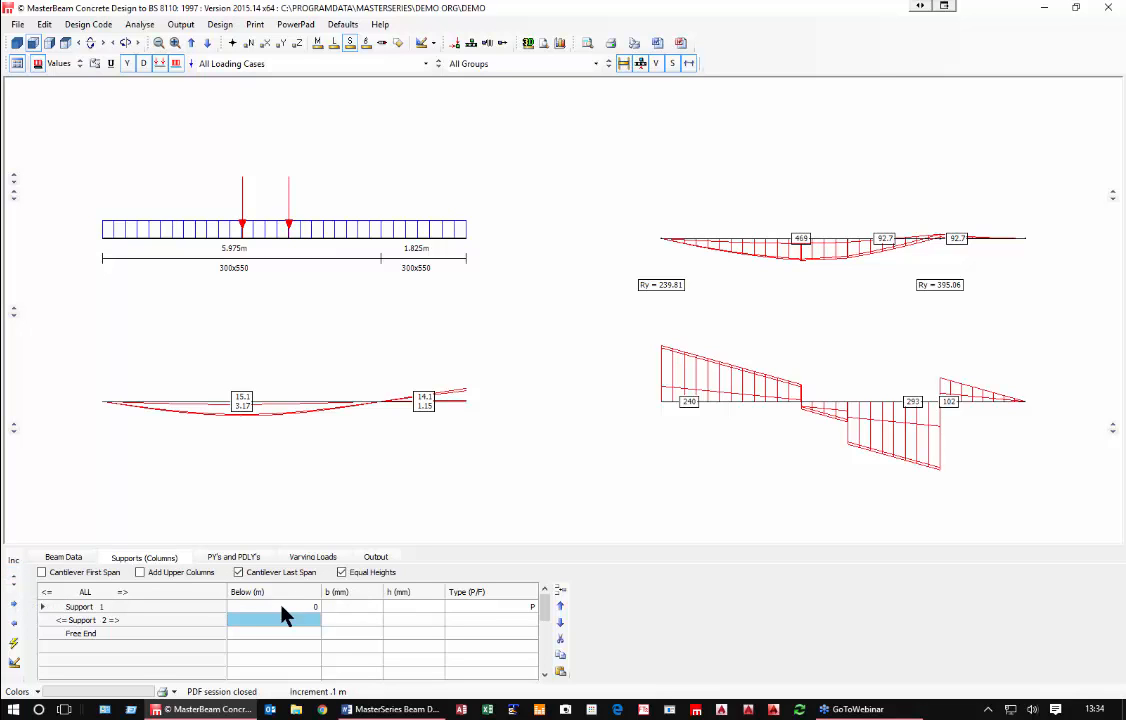
Step: Shift support 2 back and forth in 0.1 m increments, finishing with spans of 5.975 m and 1.825 m
click(110, 617)
click(110, 617)
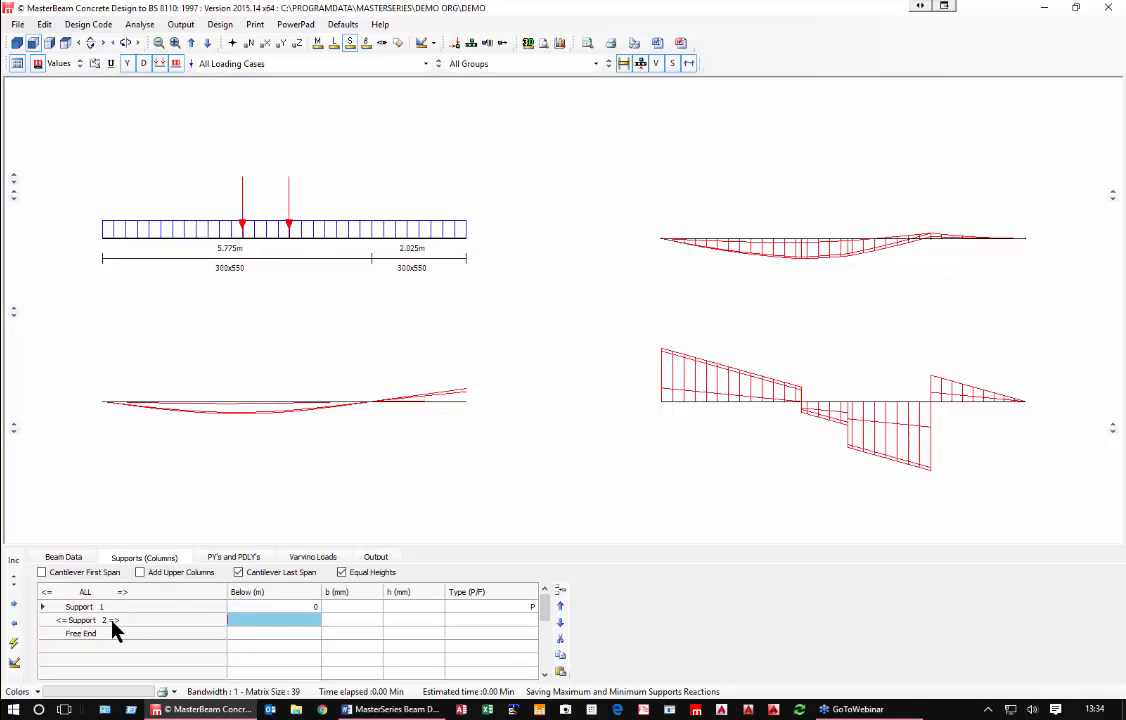
click(110, 617)
click(110, 617)
click(110, 617)
click(110, 617)
click(110, 617)
click(60, 620)
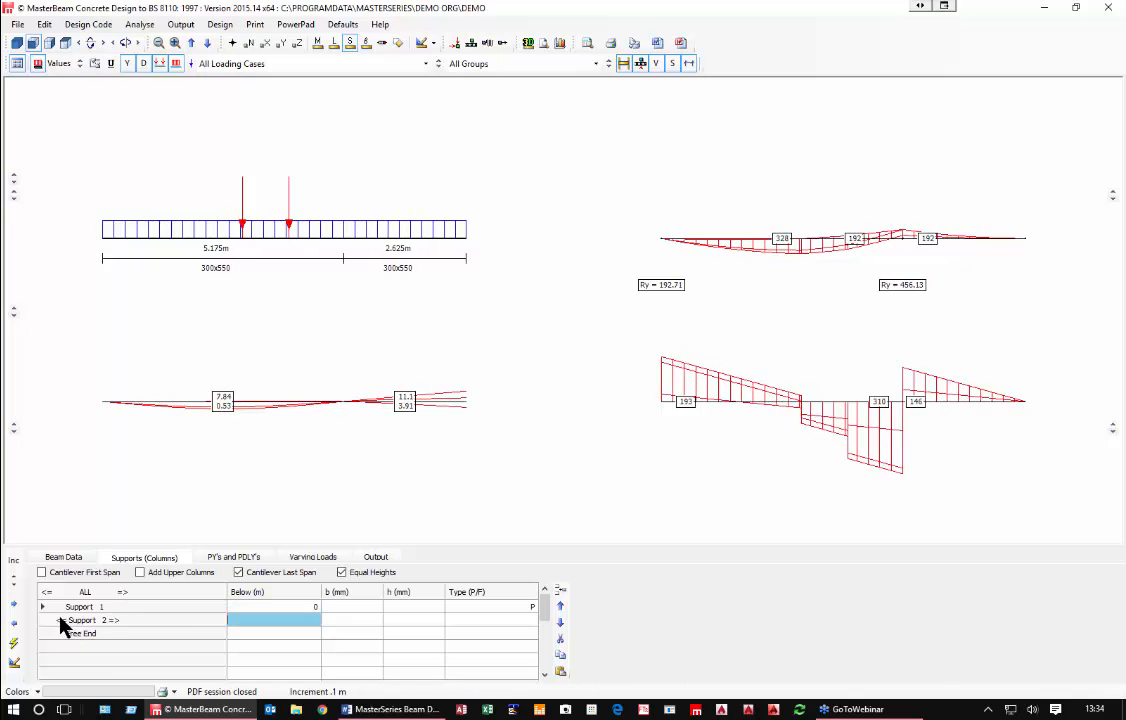
click(60, 620)
click(60, 620)
click(159, 620)
click(159, 620)
click(159, 620)
click(159, 620)
click(159, 620)
click(159, 620)
click(159, 620)
click(159, 620)
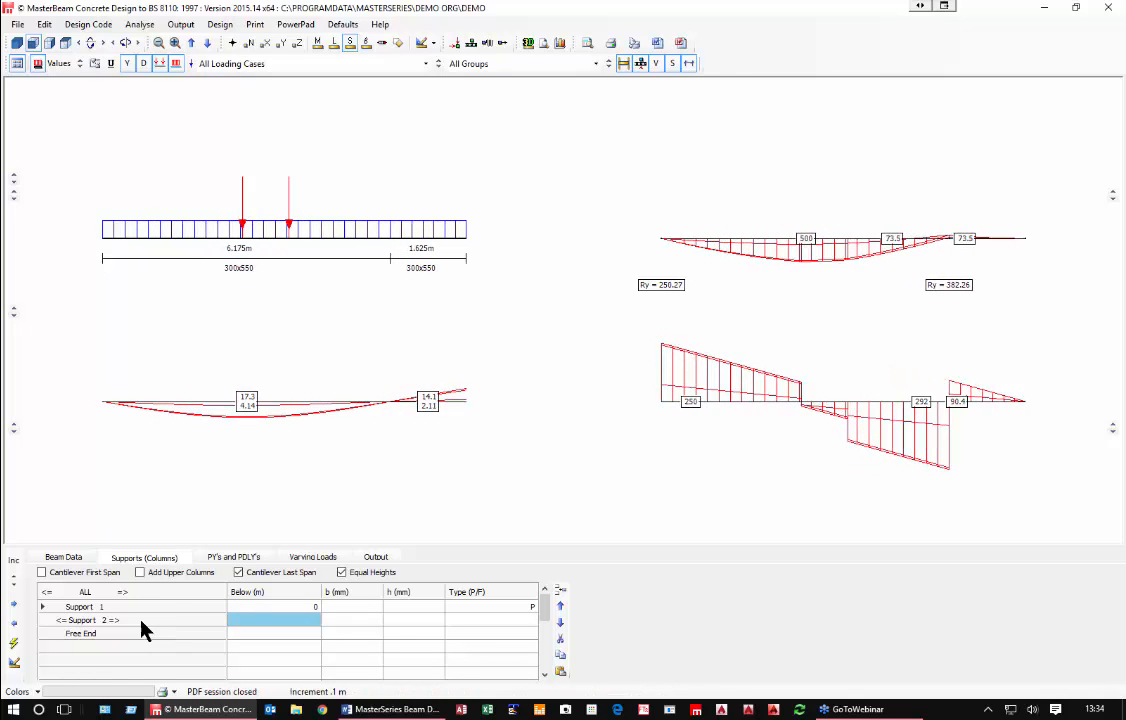
click(68, 620)
click(68, 620)
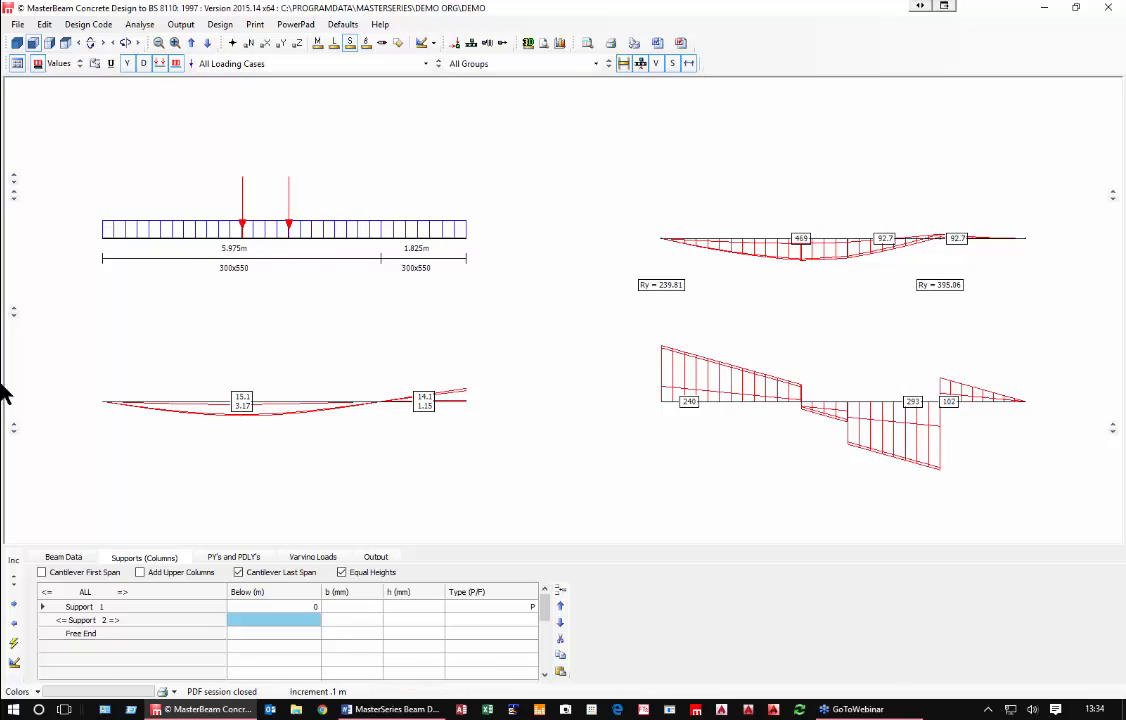
Step: Delete all existing concrete design briefs and start the Concrete Design of the beam
click(66, 559)
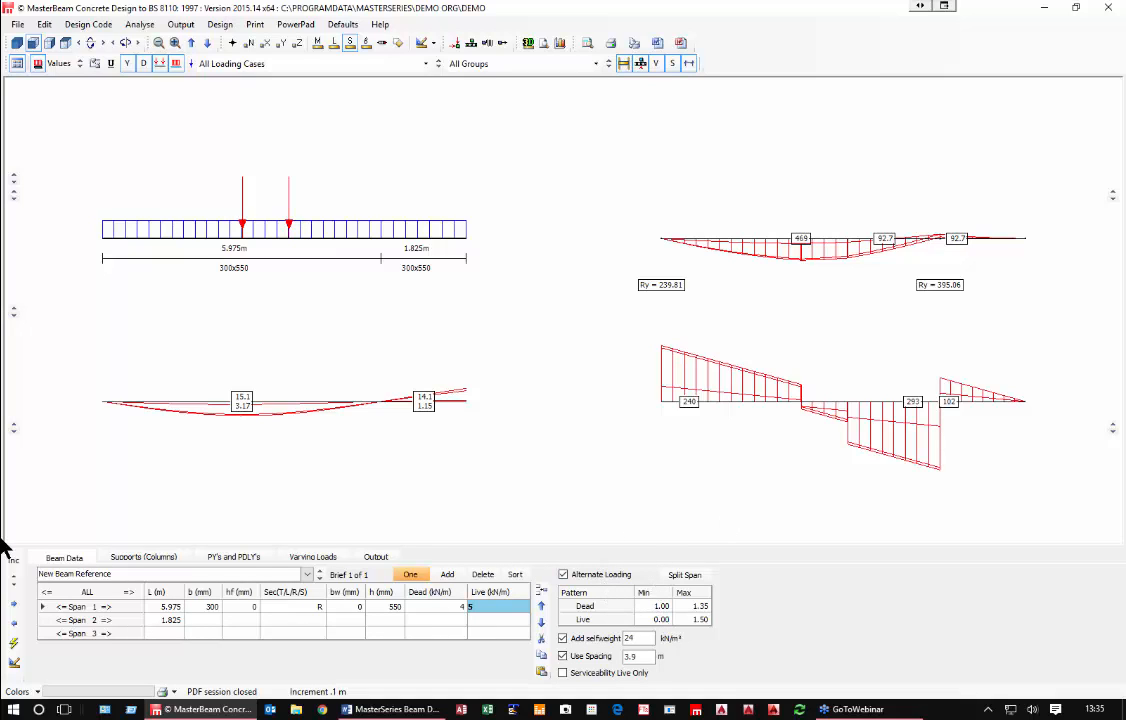
click(221, 27)
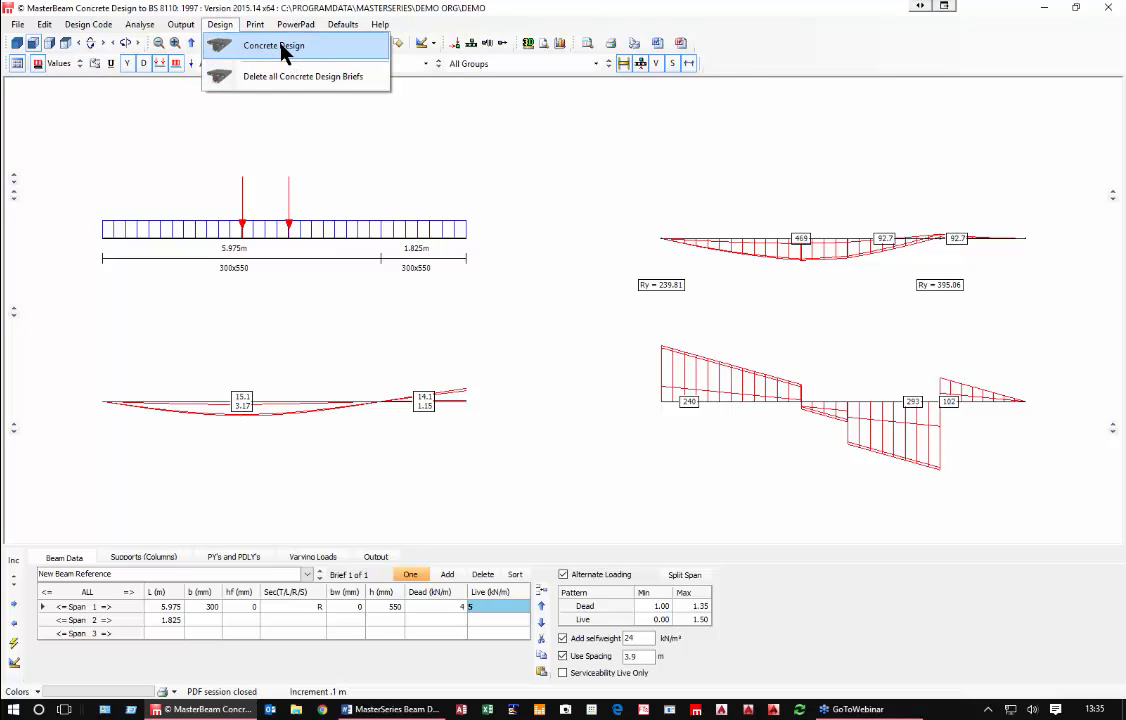
click(294, 84)
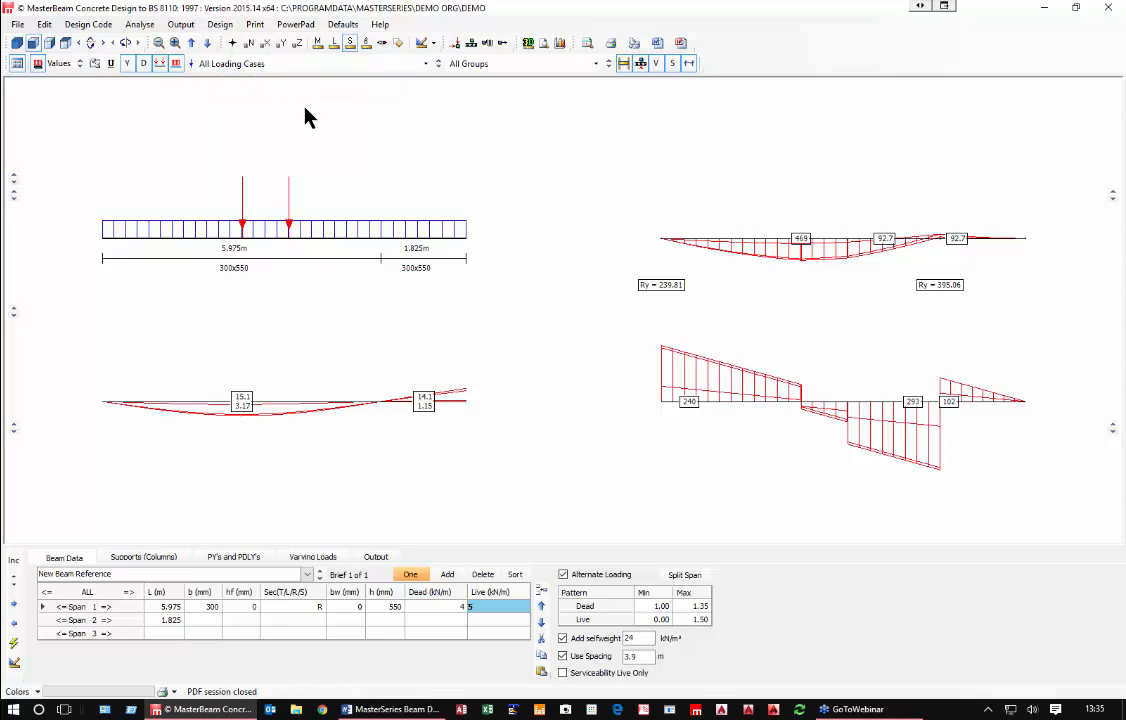
click(220, 24)
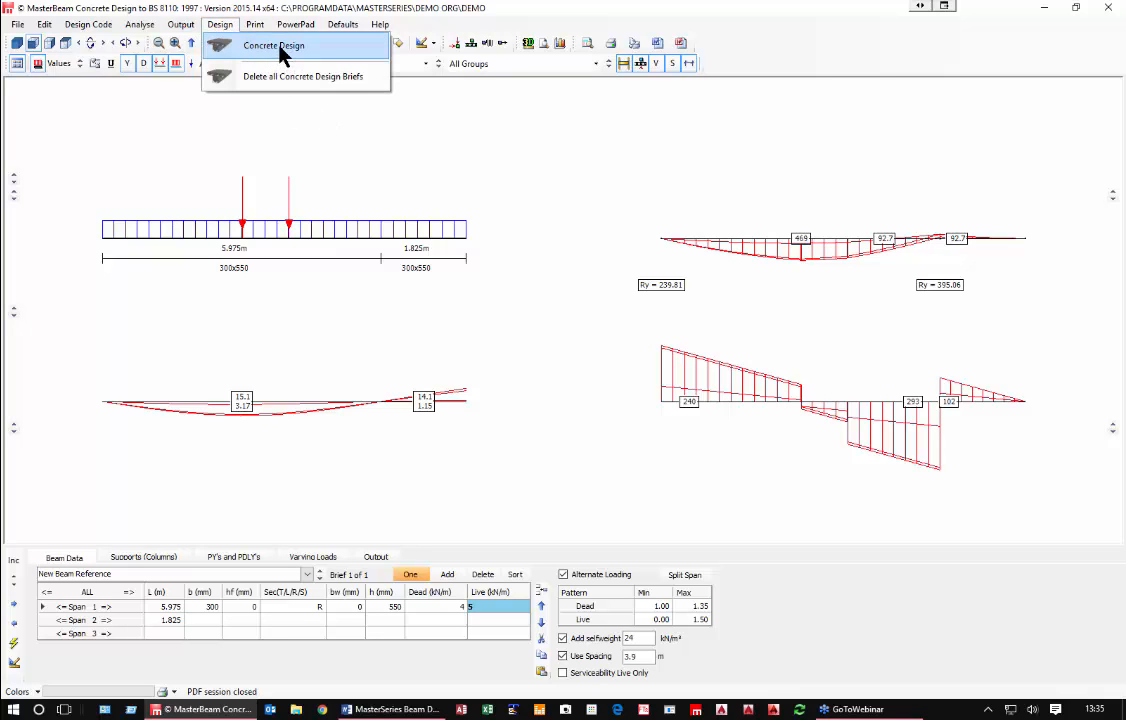
click(280, 47)
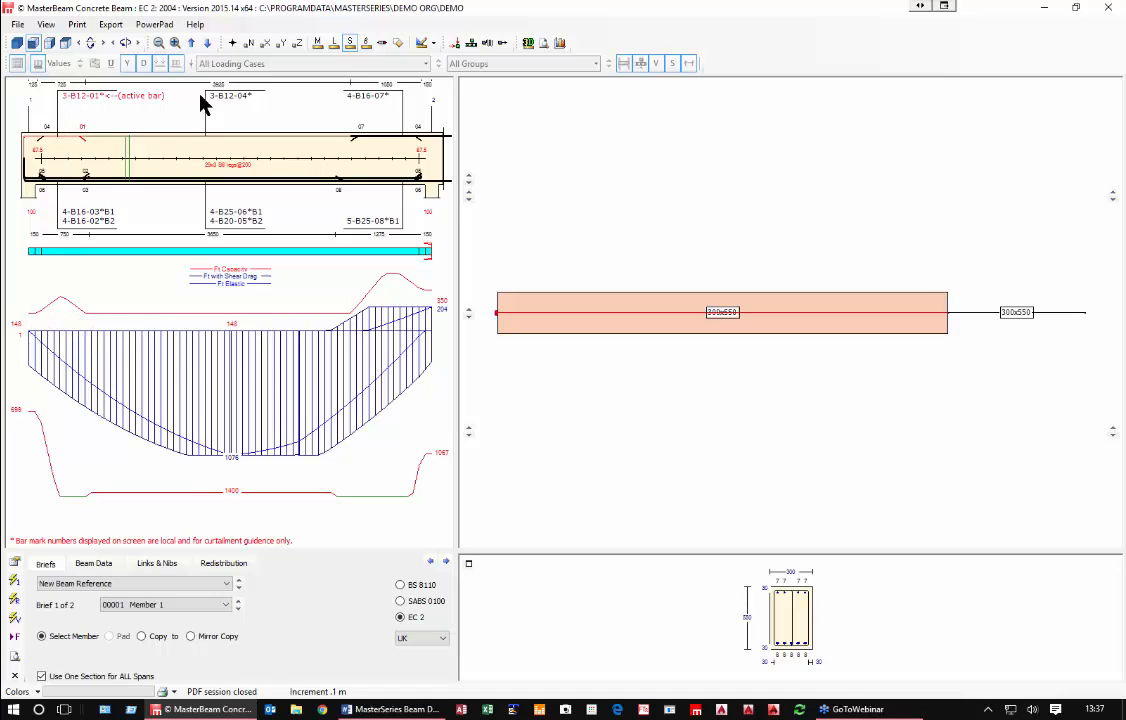
Step: Remove the second-layer (B2) bottom bars at midspan of member 1 and set the B1 midspan bars to 5-B25
click(213, 226)
right_click(211, 221)
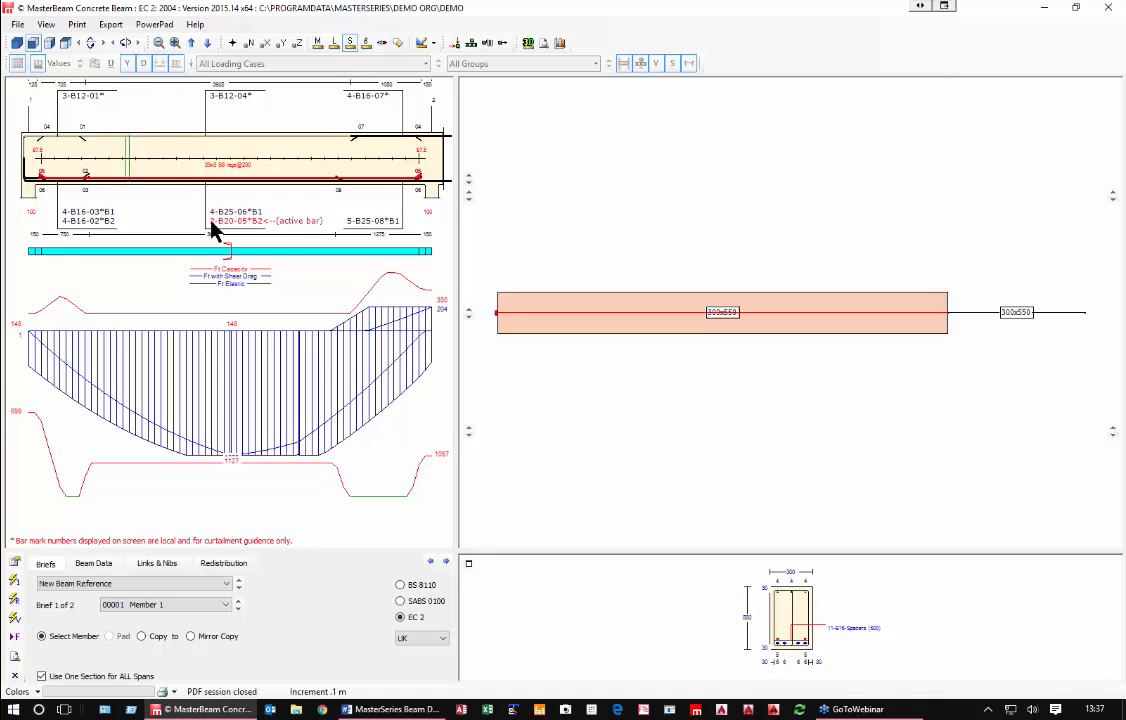
right_click(211, 221)
right_click(211, 221)
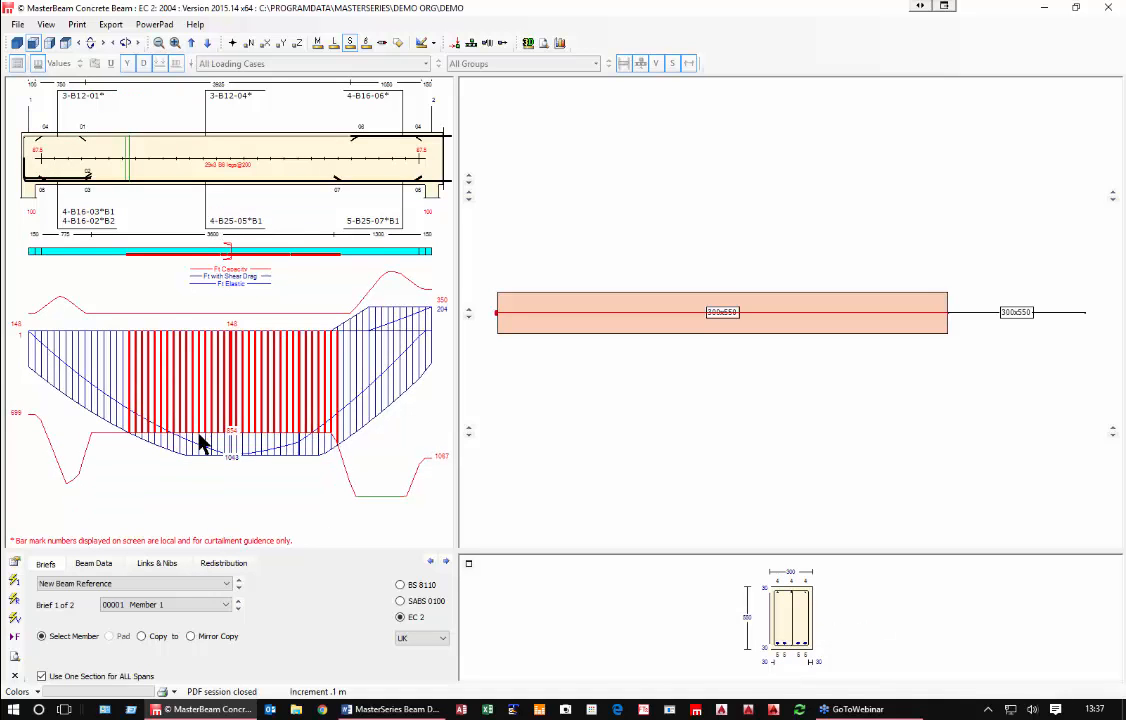
click(224, 224)
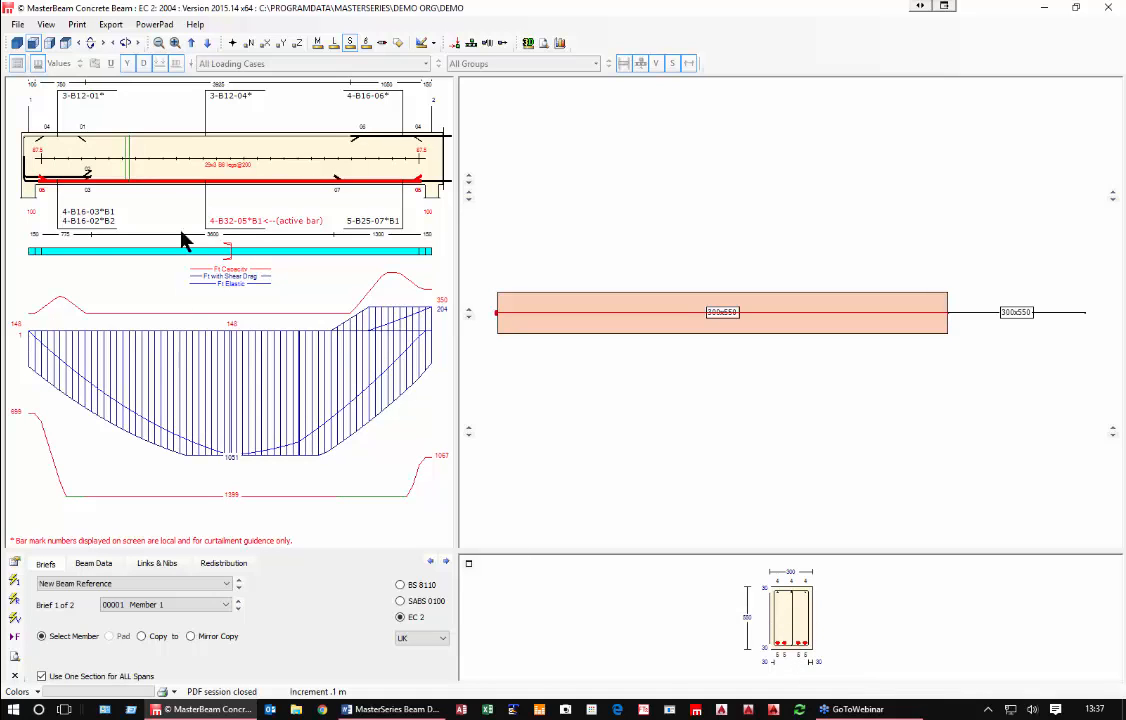
right_click(227, 221)
click(214, 222)
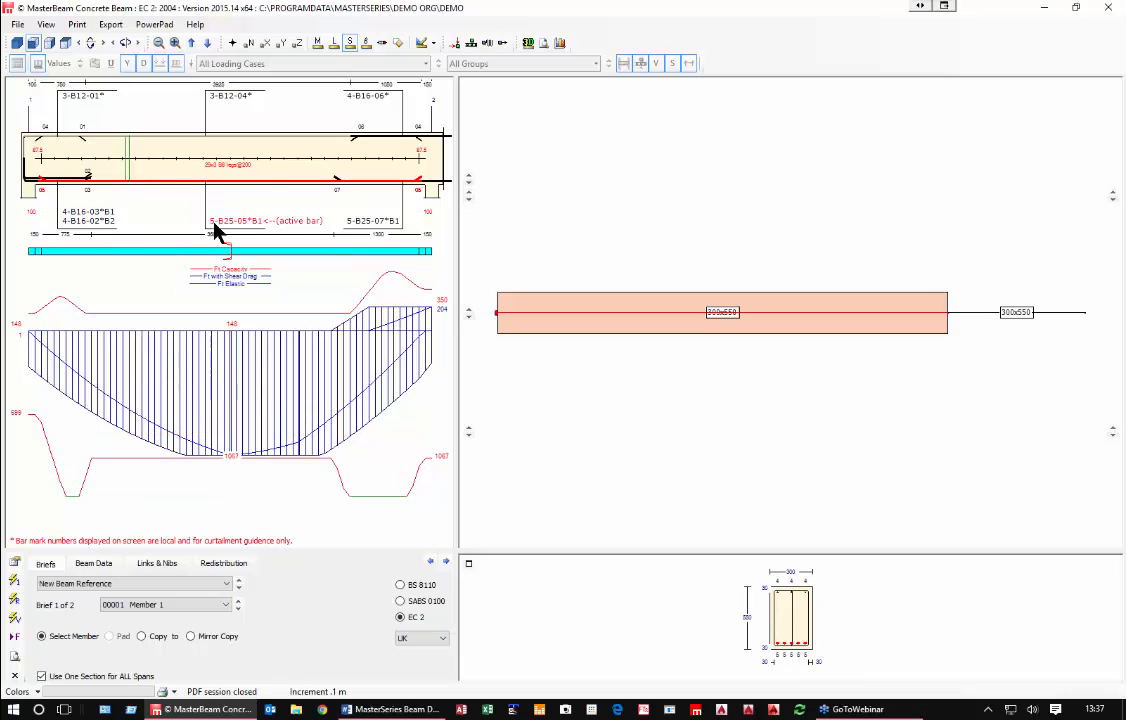
Step: Reduce member 1's bottom bars at the support 2 end to 4-B16
click(352, 221)
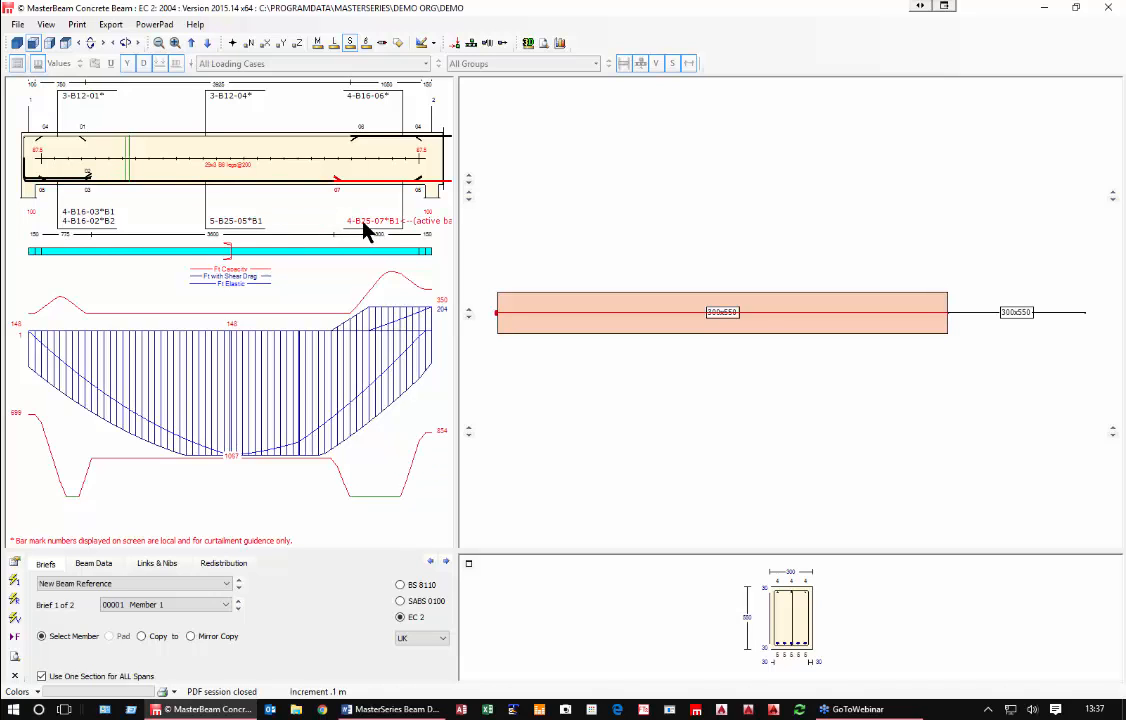
click(366, 220)
click(367, 222)
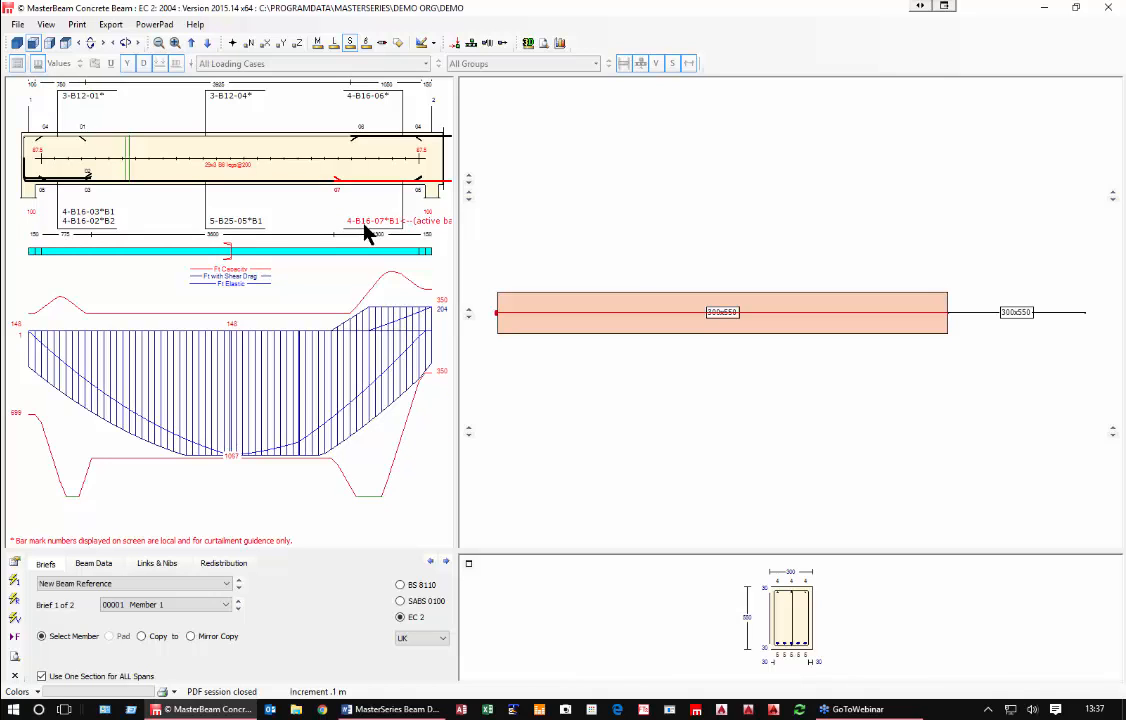
Step: Set member 1's bottom bars at the support 2 end to 4-B20 and remove the second-layer (B2) bottom bars at support 1
click(367, 221)
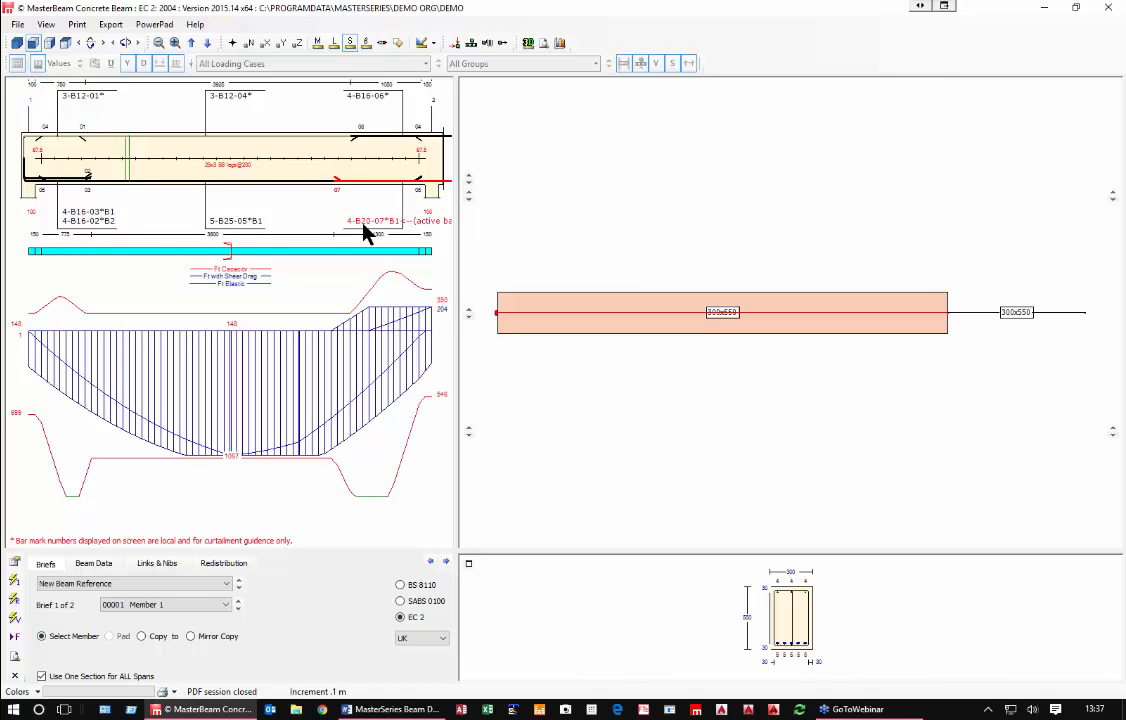
click(64, 224)
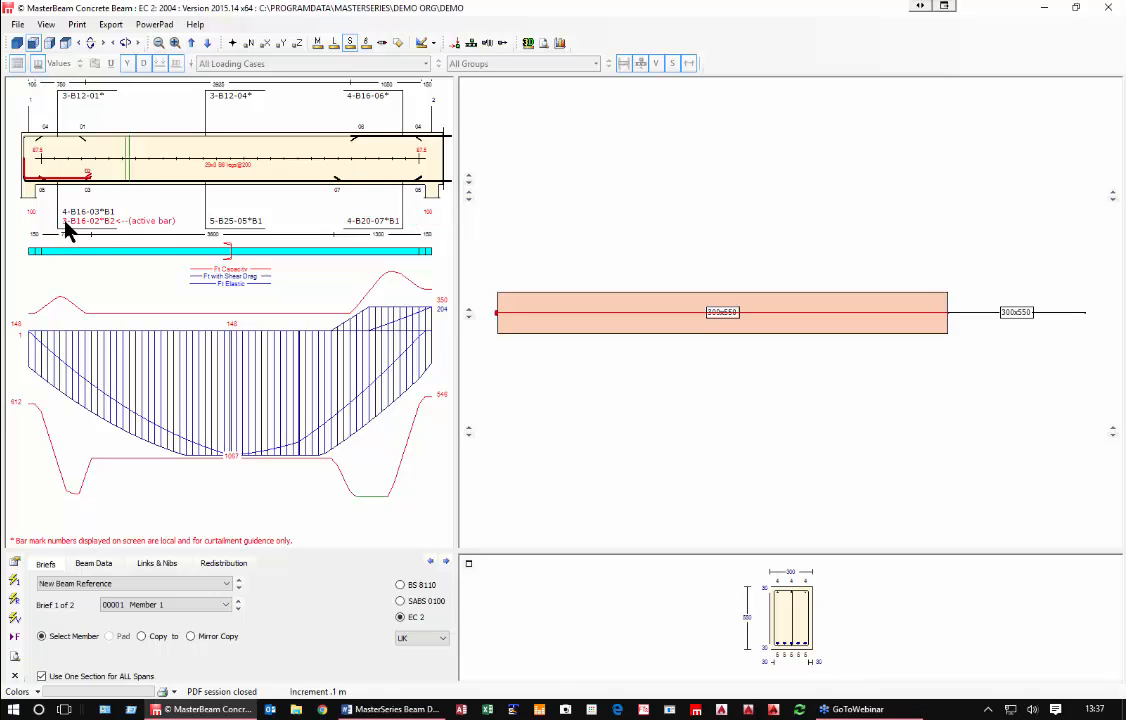
key(Delete)
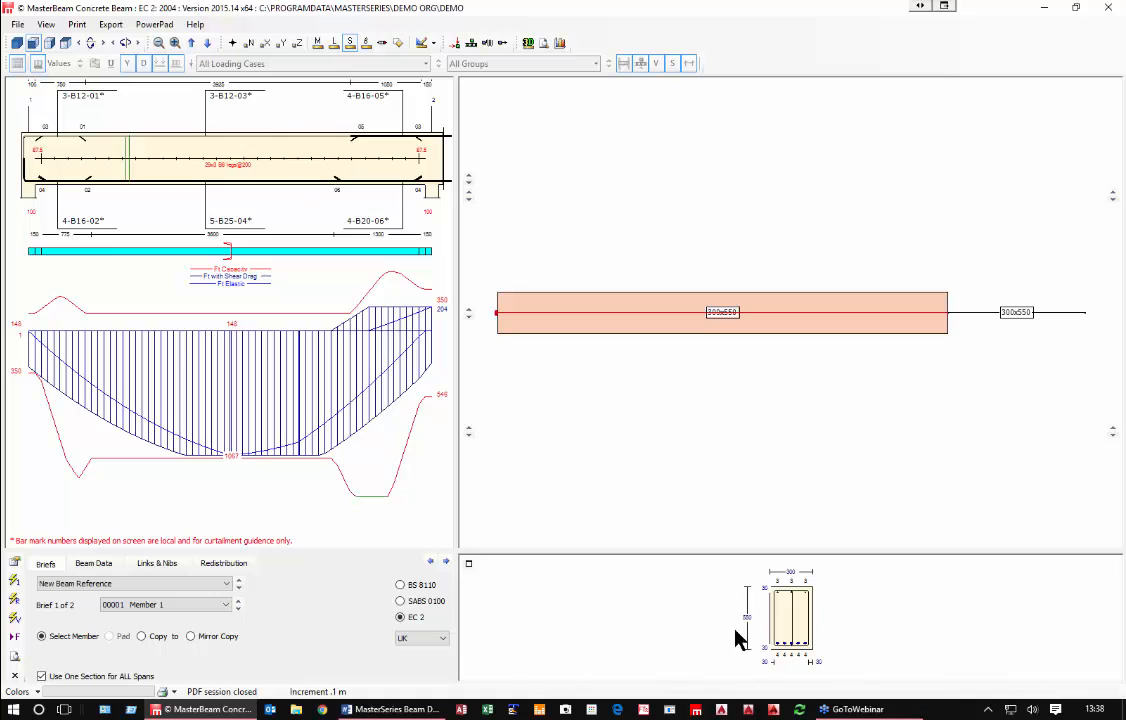
Step: Increase member 1's top bars to 5-B12 at midspan and 4-B12 at the support 1 end
click(215, 103)
click(213, 97)
click(213, 97)
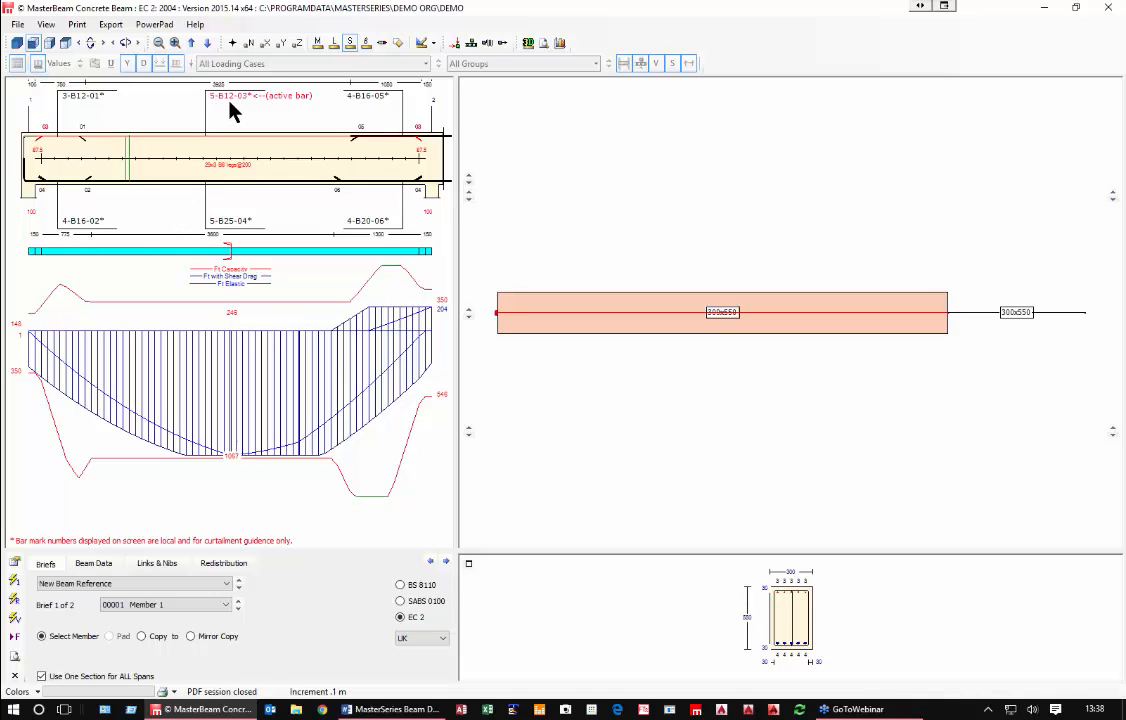
click(68, 100)
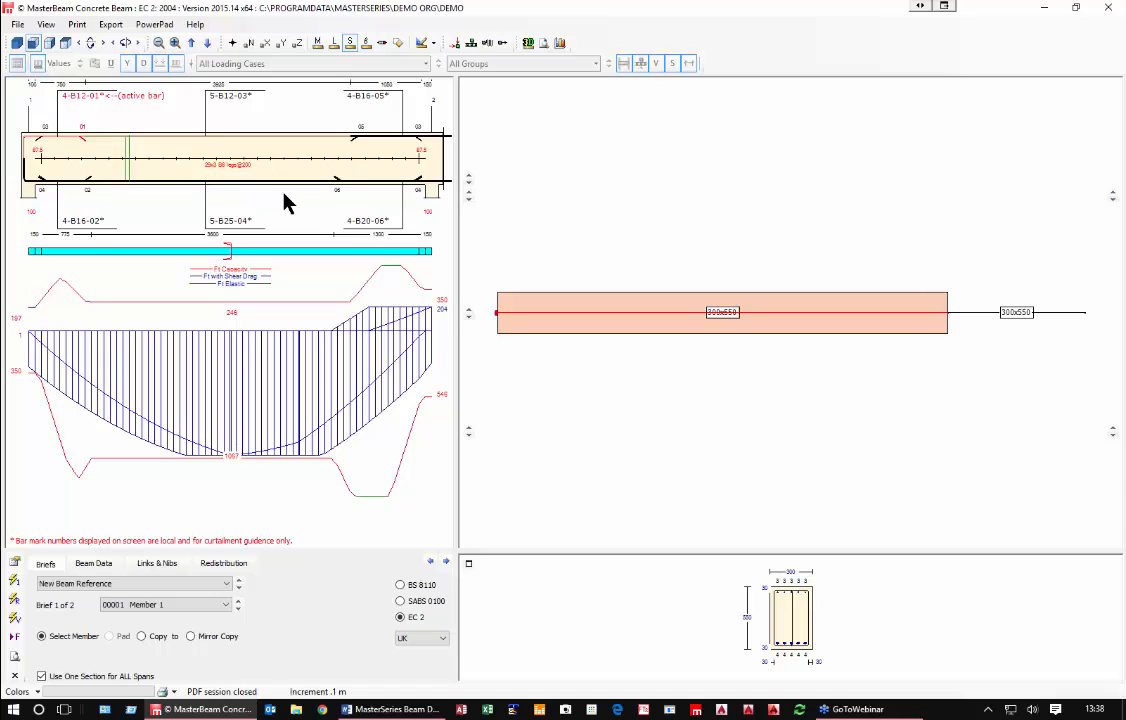
Step: Show member 1's shear force diagram and set the shear option to 2 Enhanced Shear up to column edge + Beam Depth
double_click(224, 395)
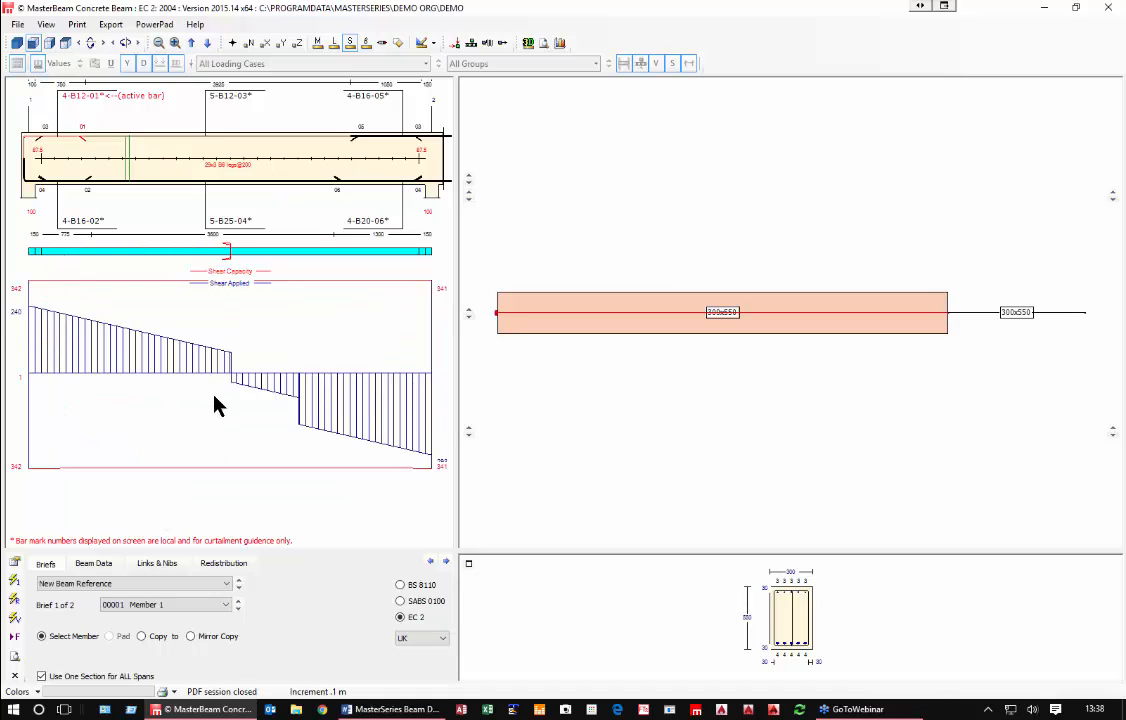
click(155, 564)
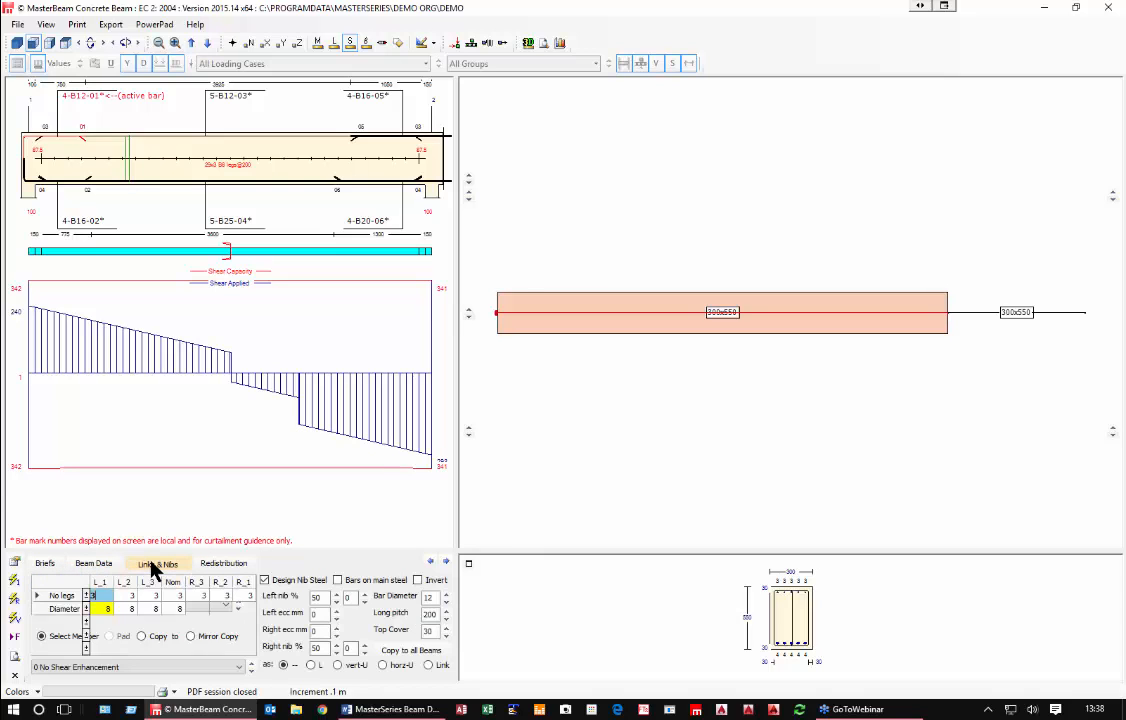
click(95, 667)
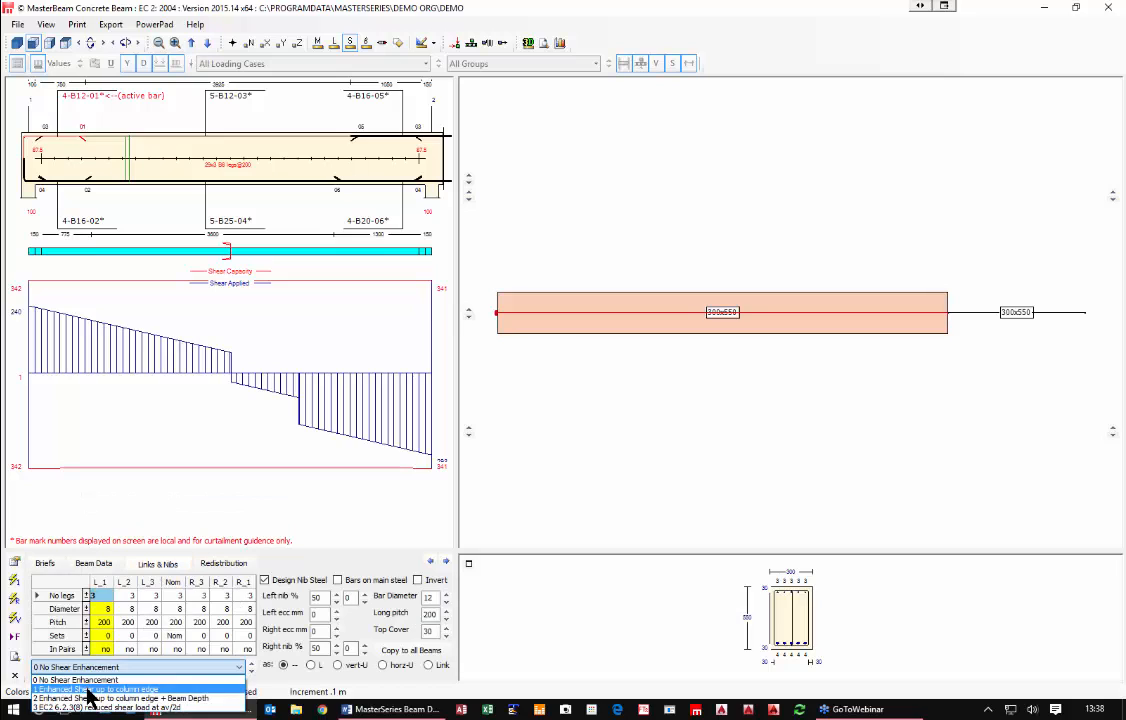
click(87, 690)
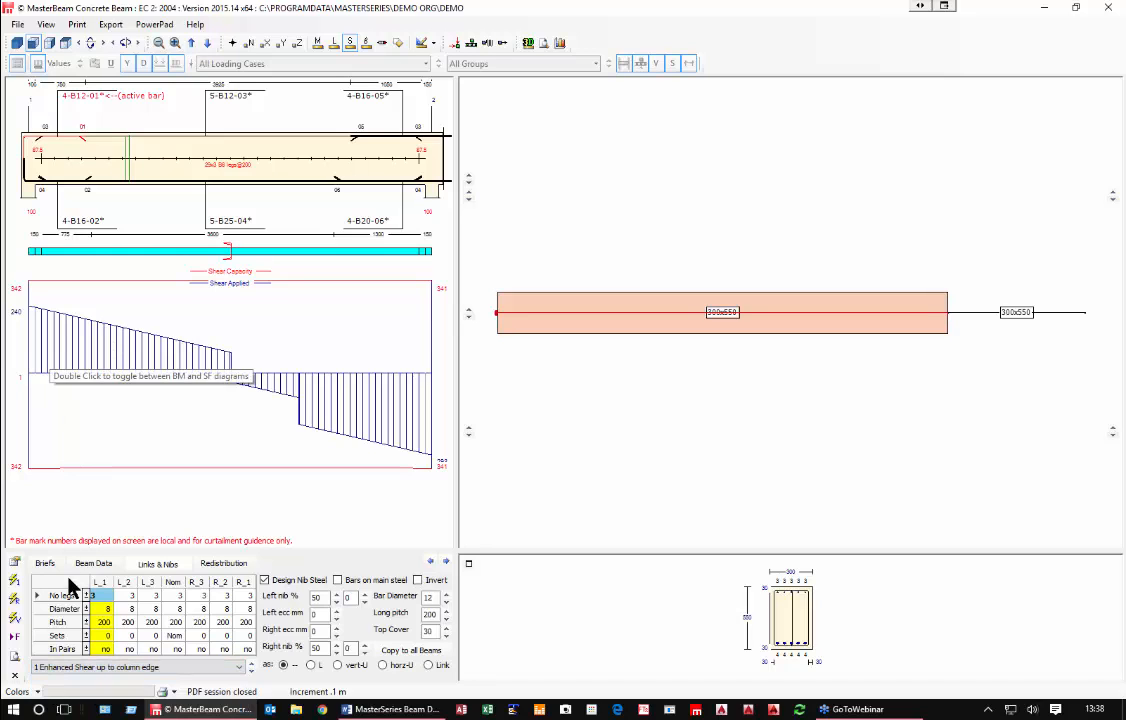
click(97, 668)
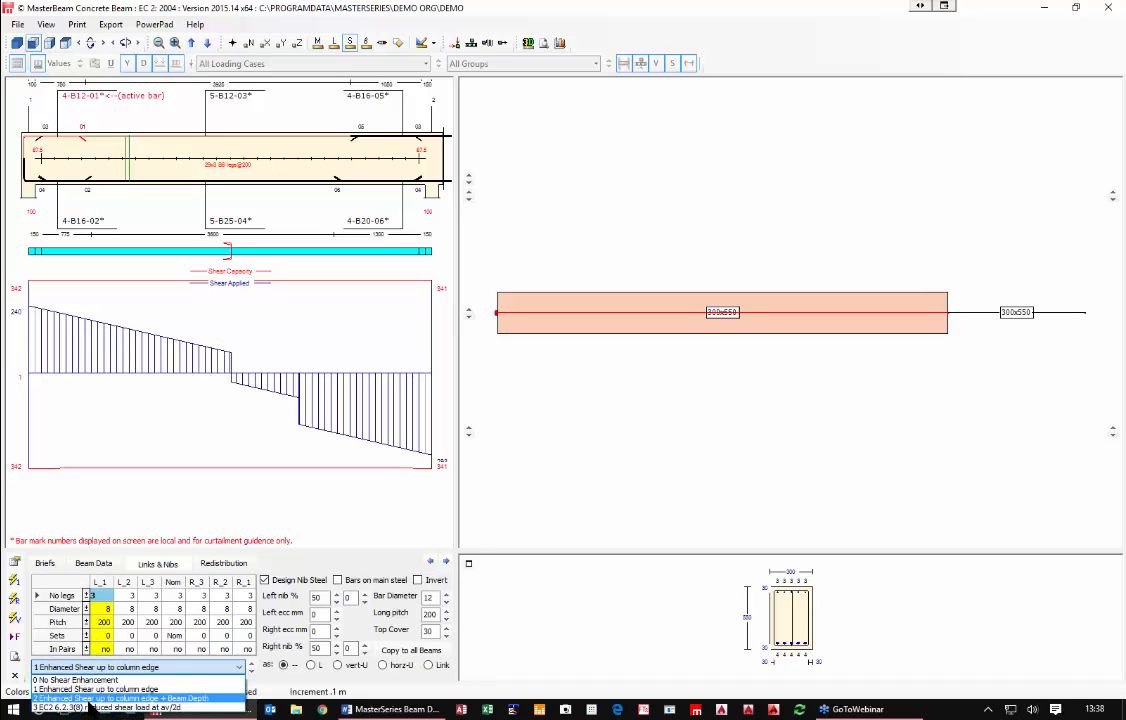
click(95, 698)
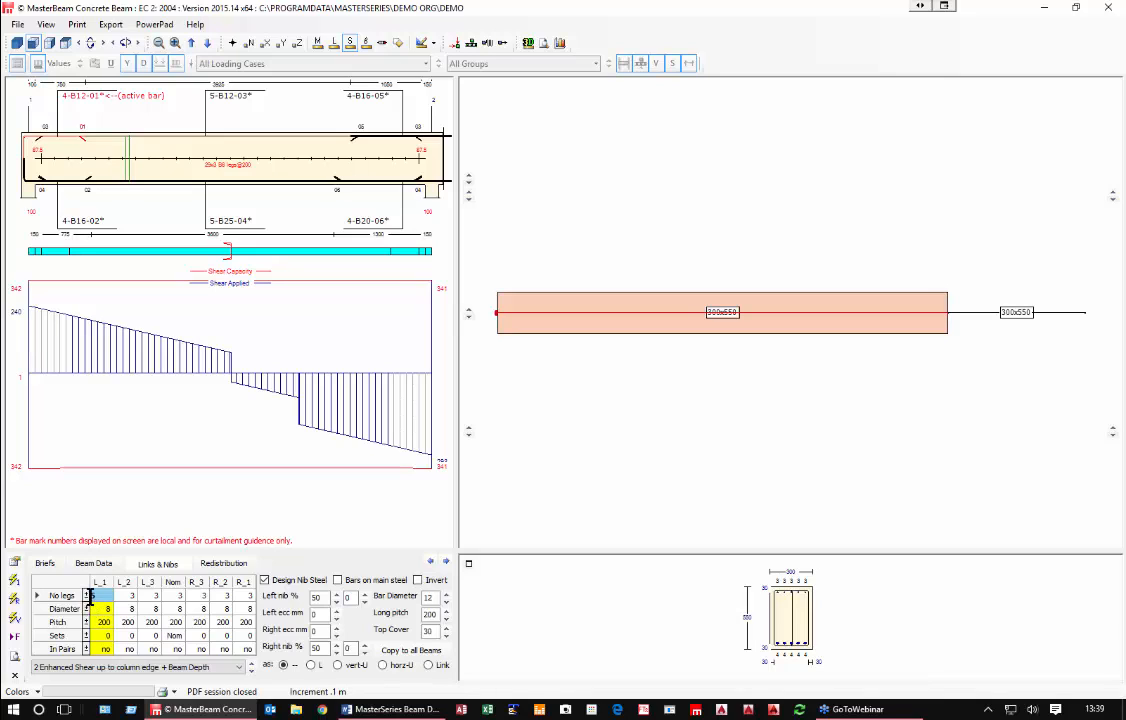
click(86, 593)
click(86, 592)
right_click(85, 593)
right_click(86, 594)
right_click(86, 594)
right_click(85, 594)
right_click(86, 594)
Step: Set the number of legs of member 1's nominal links to 2
click(176, 596)
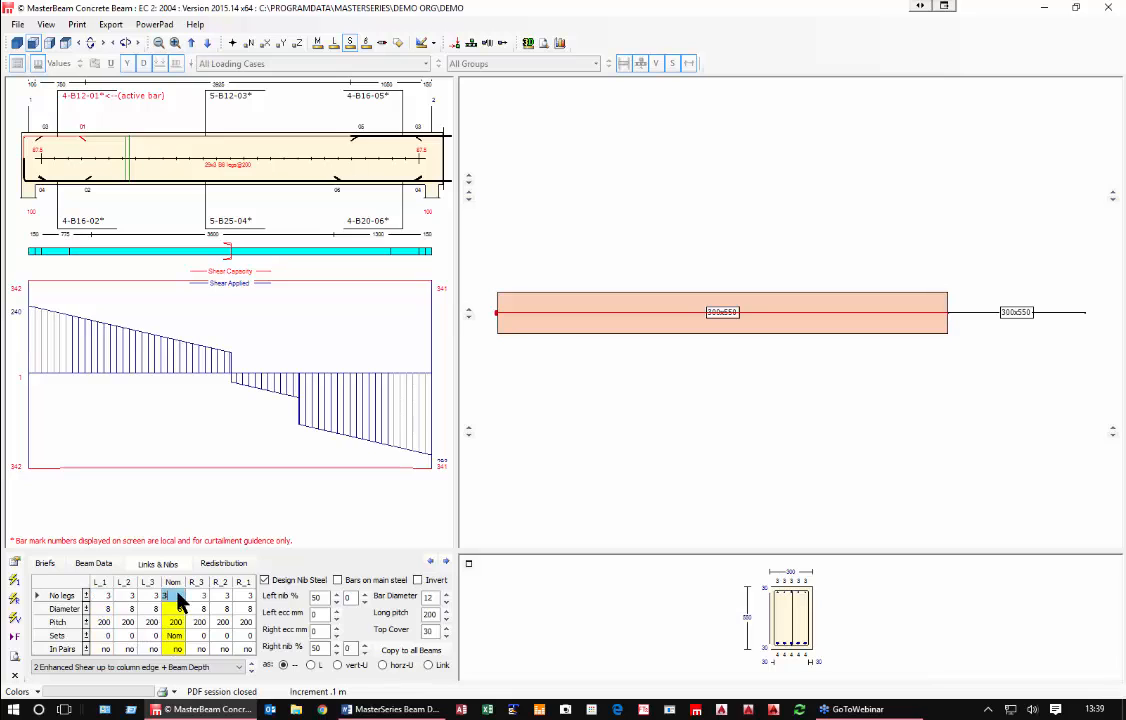
right_click(86, 594)
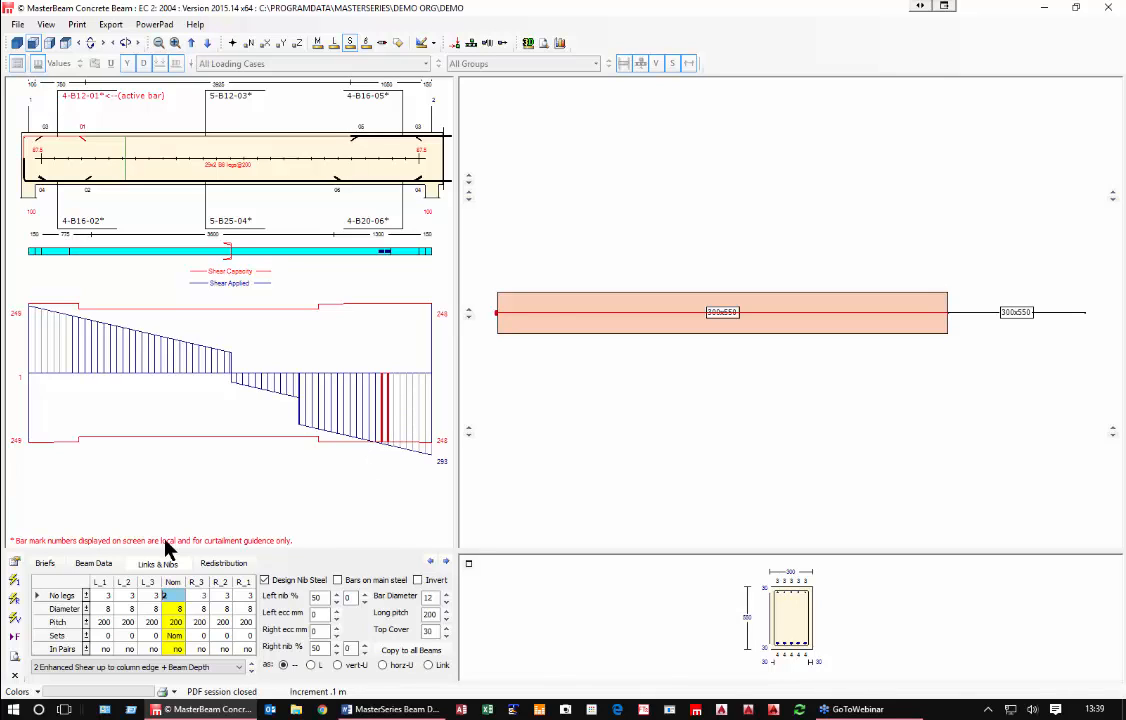
click(170, 609)
Step: Select the number of legs of the R_1 link zone at member 1's support 2 end
click(245, 596)
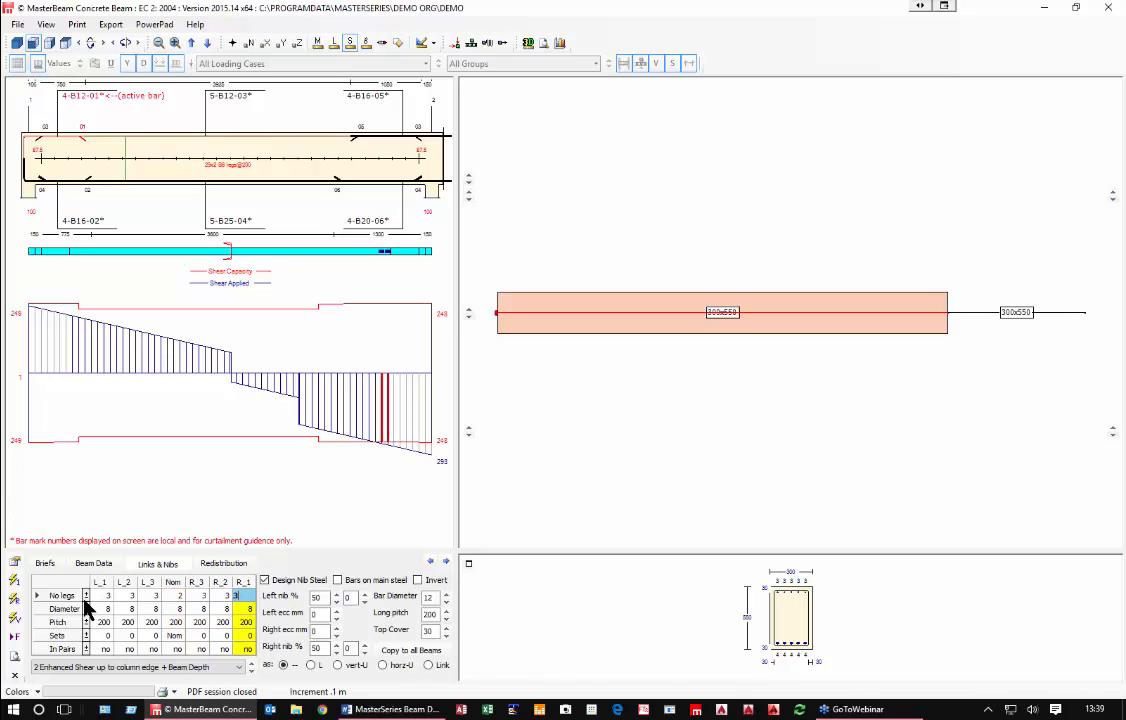
Step: Set the right-end link zone R_1 to 2 legs at 175 mm pitch with 6 sets
text(2)
click(242, 621)
text(175)
click(246, 636)
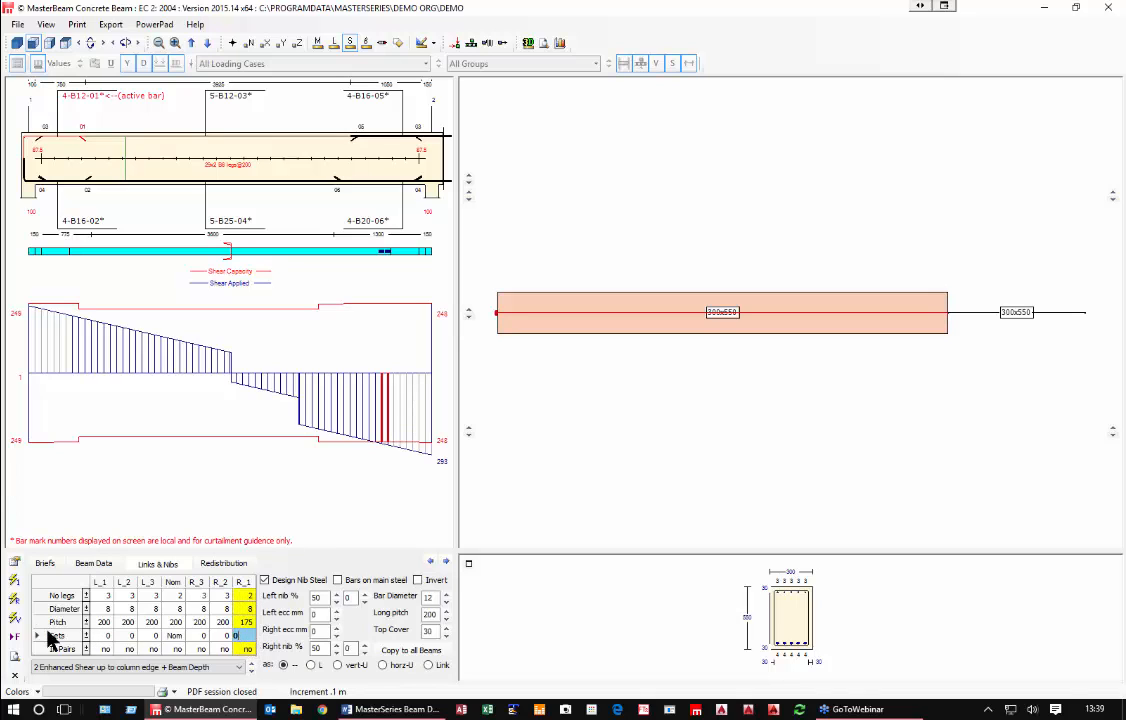
text(3)
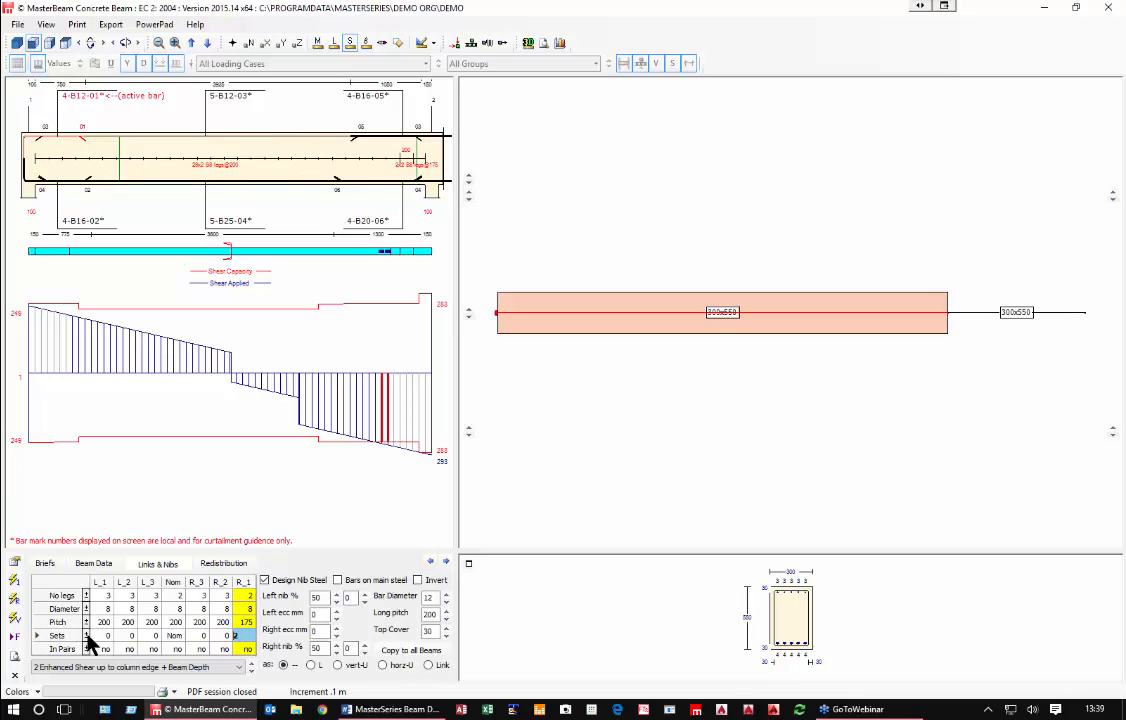
click(86, 636)
click(86, 636)
click(86, 636)
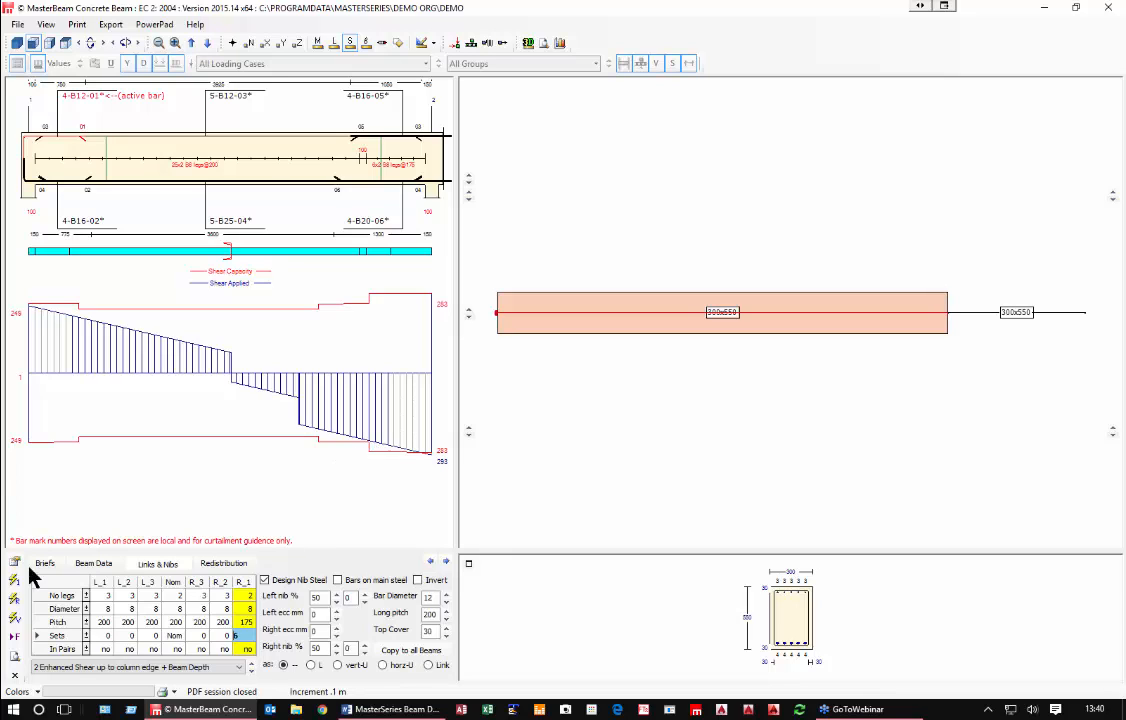
Step: Change the shear enhancement to option 3, EC2 6.2.3(8) reduced shear load at av/2d, and check both spans' shear diagrams
click(72, 667)
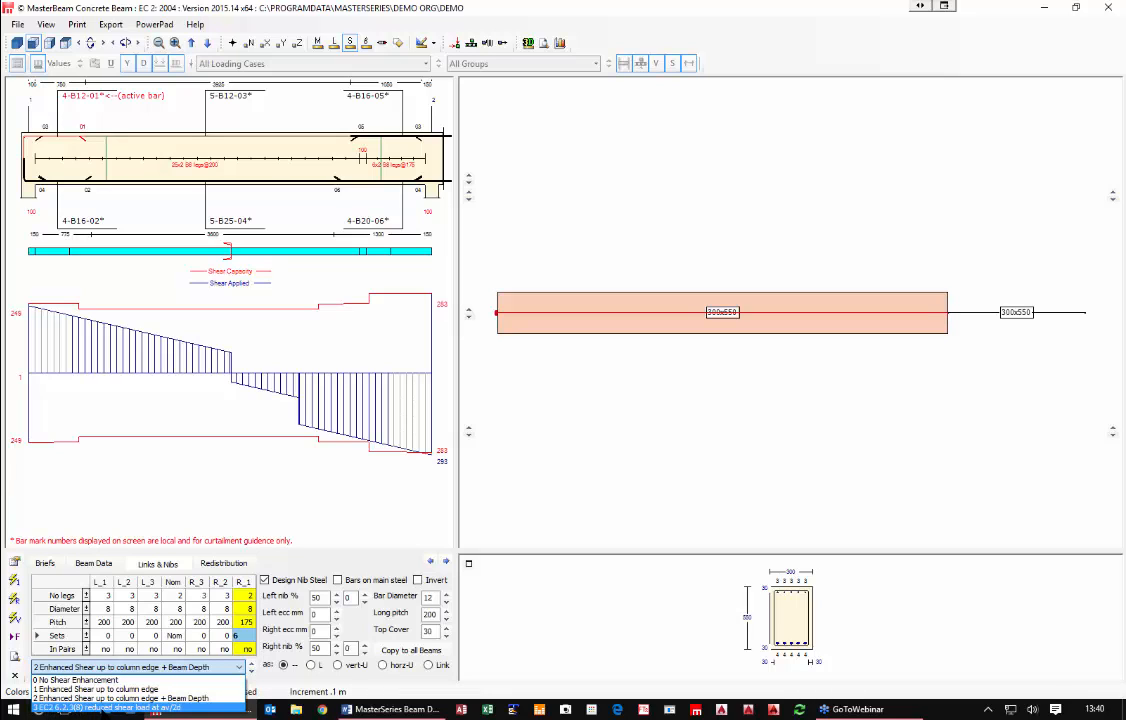
click(140, 707)
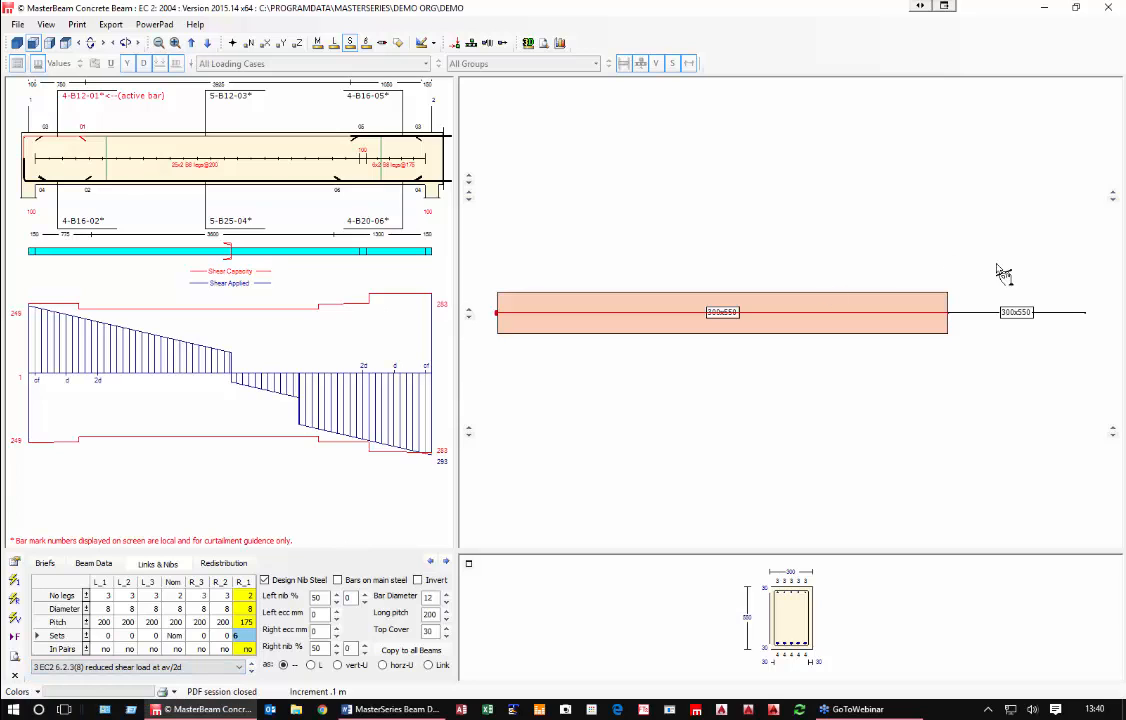
click(1003, 312)
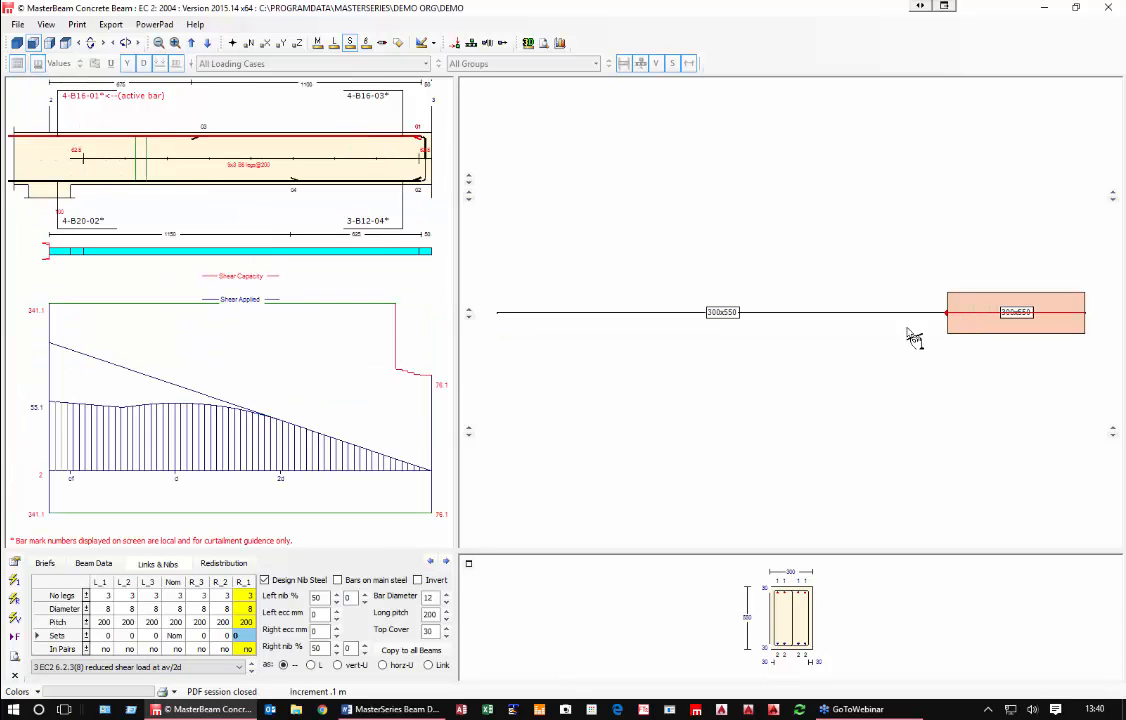
click(784, 322)
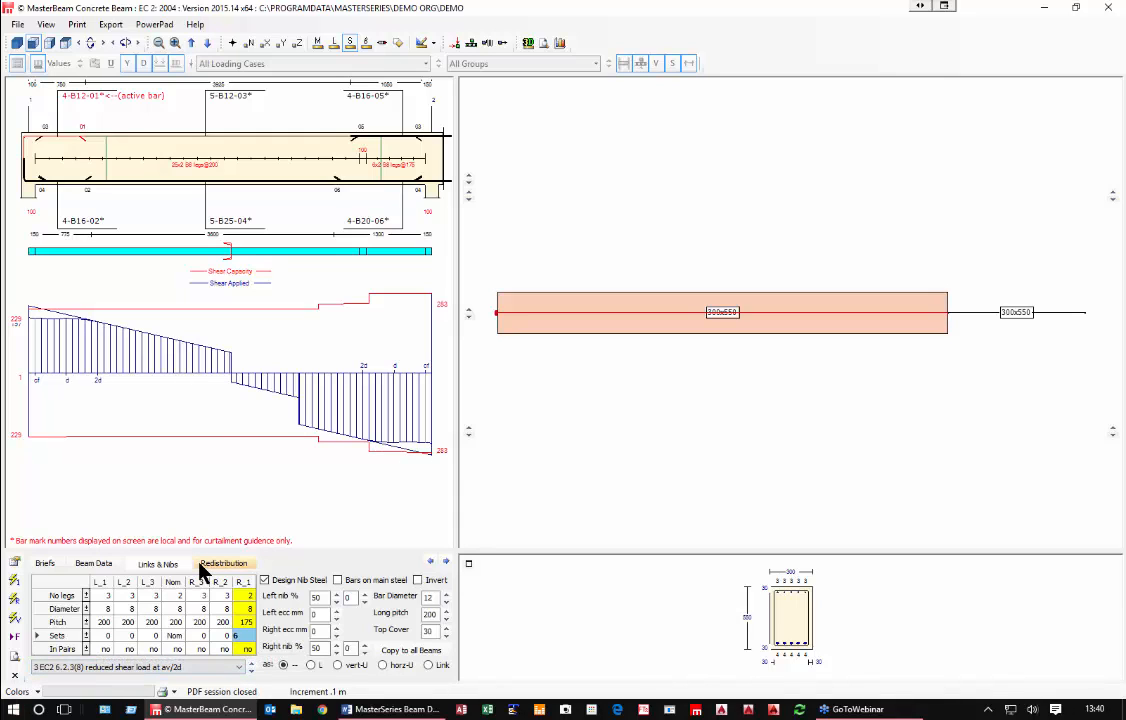
Step: Try 0 link sets in zone R_1 to compare the shear diagram, and restore 6 sets
drag(239, 636, 223, 636)
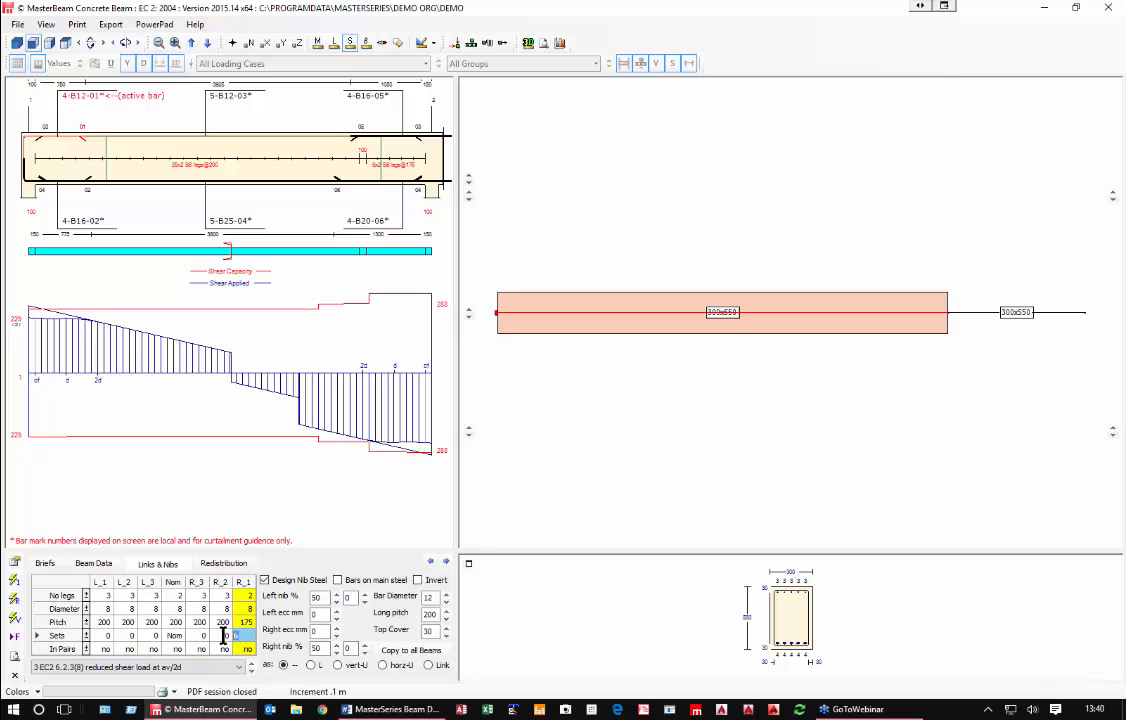
text(0)
key(Return)
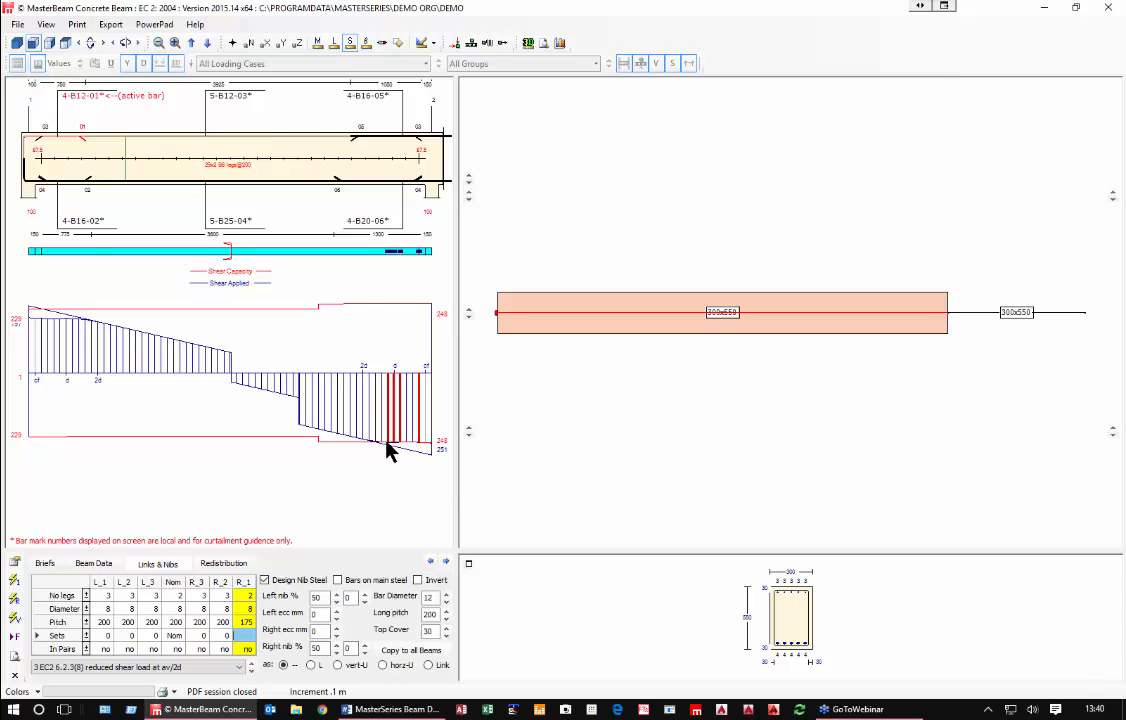
text(6)
key(Return)
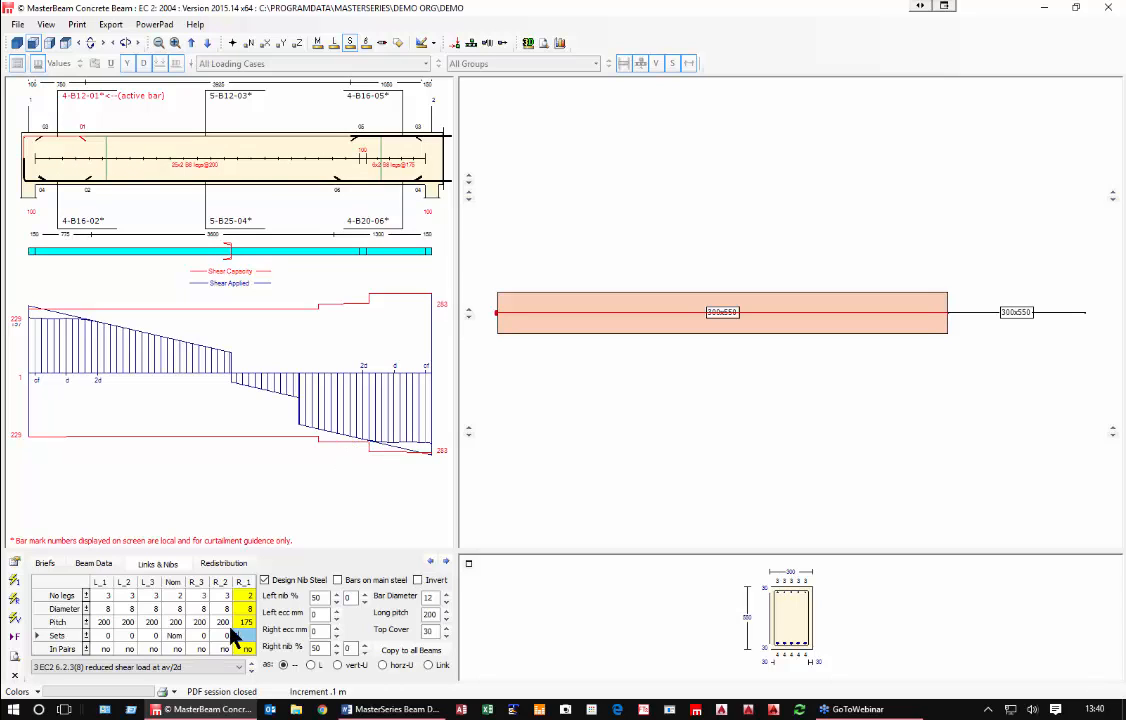
Step: In the short right-hand span, set bottom bar mark 04 to 4-B12, and return to the long span
click(245, 622)
click(990, 312)
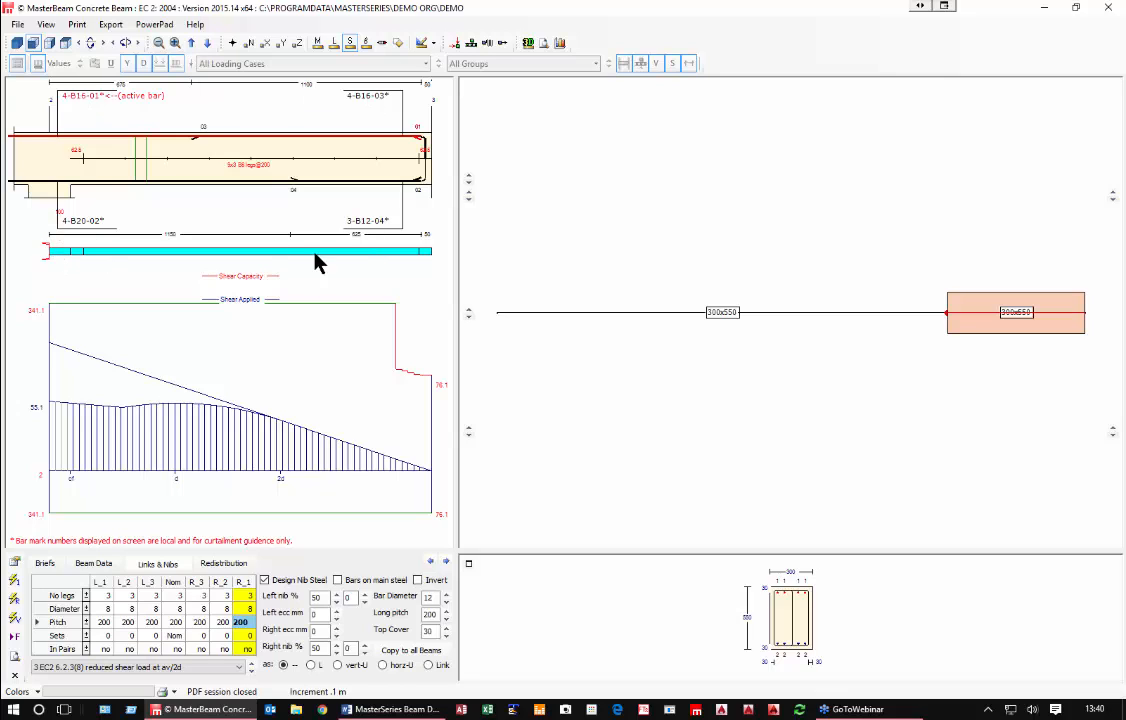
click(348, 224)
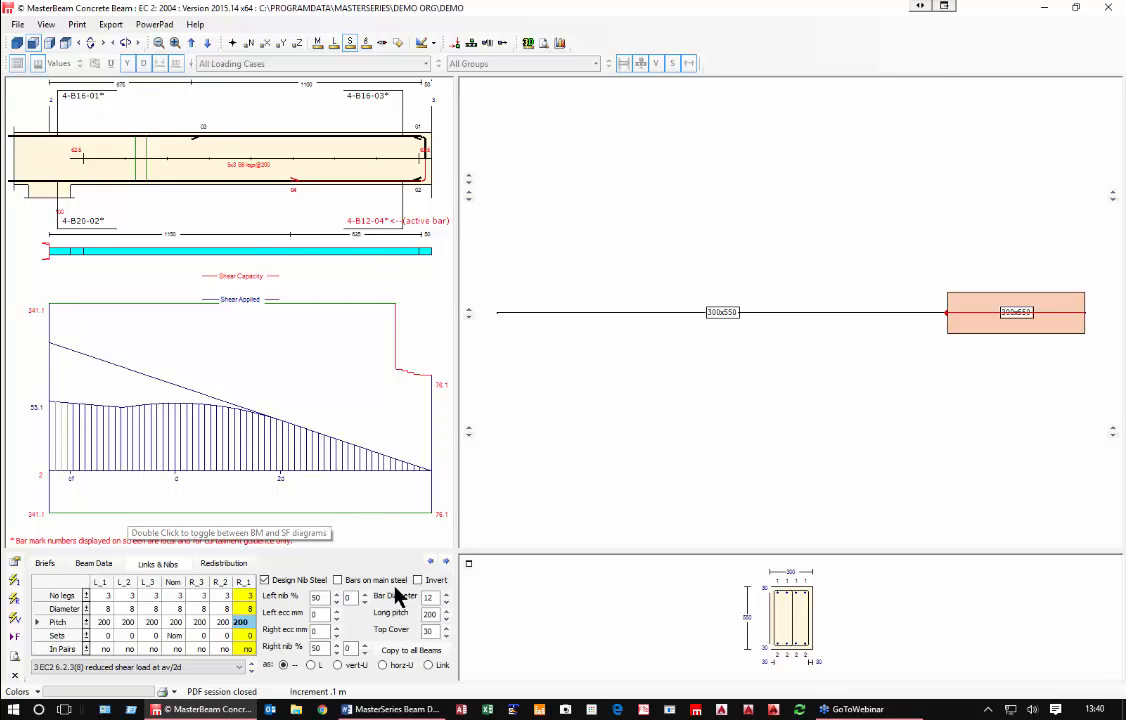
click(760, 318)
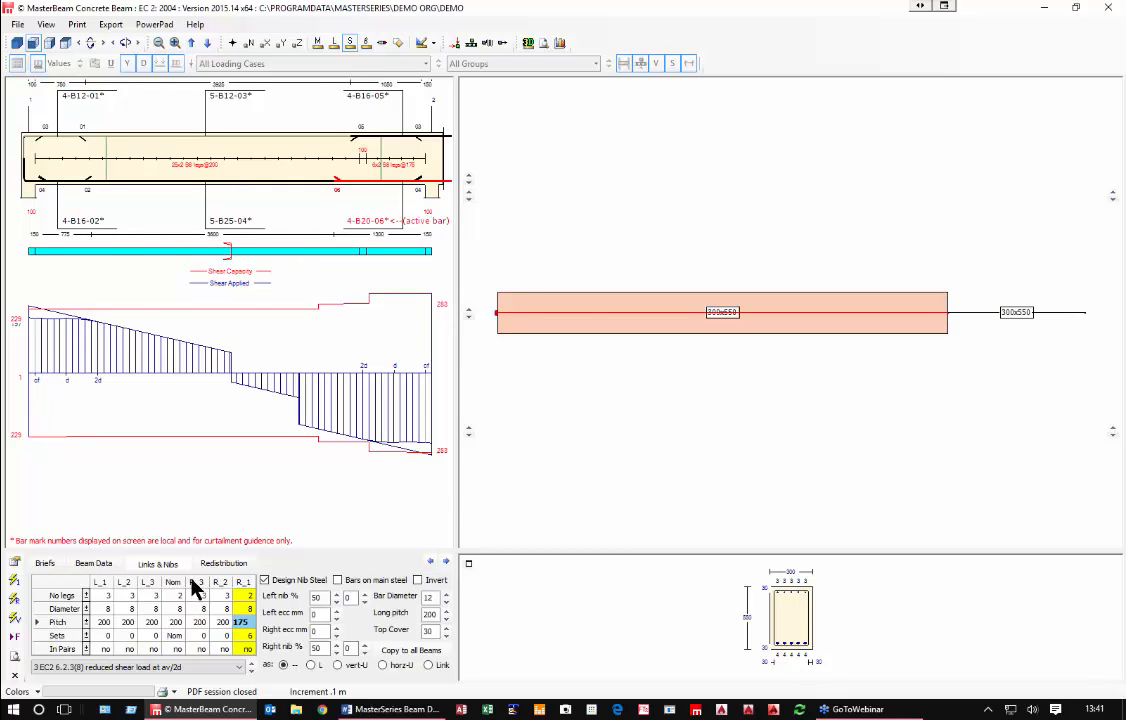
Step: Review the Span 1 design calculations from bending and shear through to the dimensional checks, and return to the diagrams
click(201, 257)
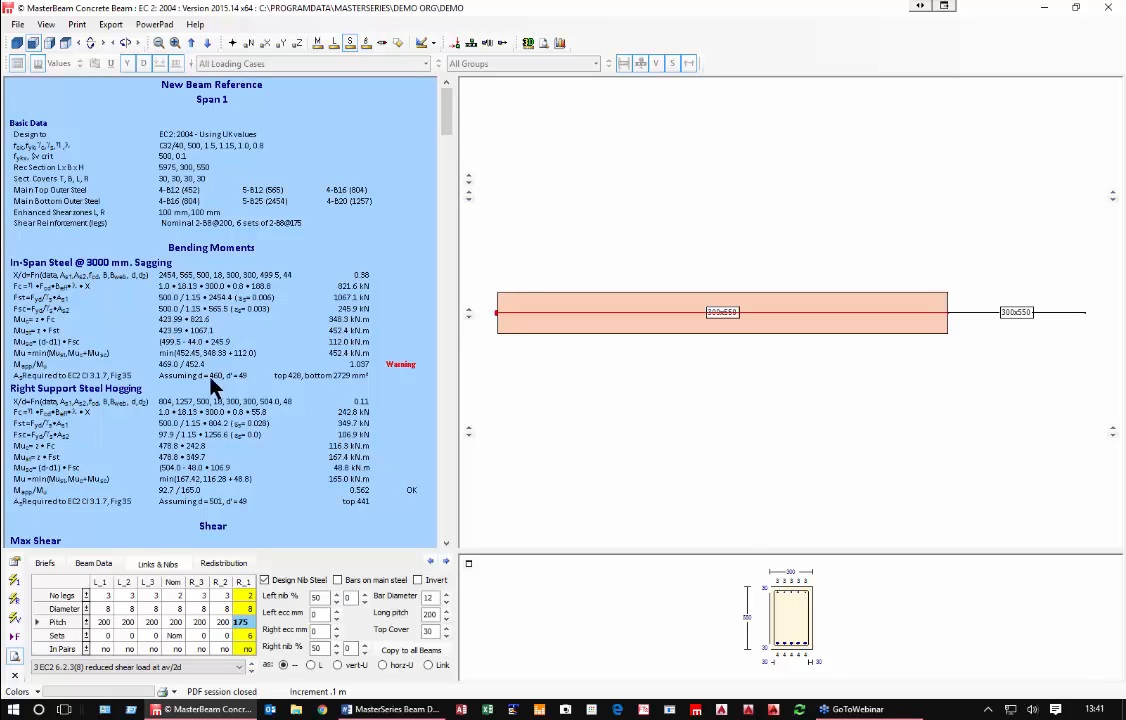
scroll(355, 373, down, 3)
scroll(355, 373, down, 12)
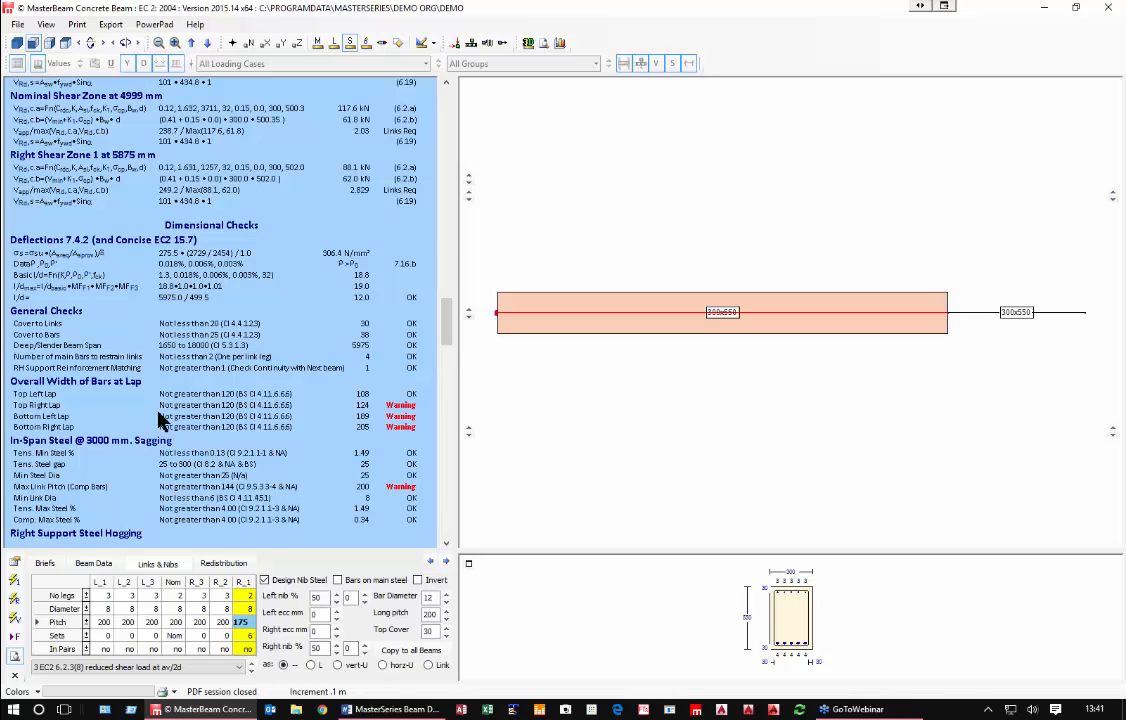
drag(445, 314, 446, 100)
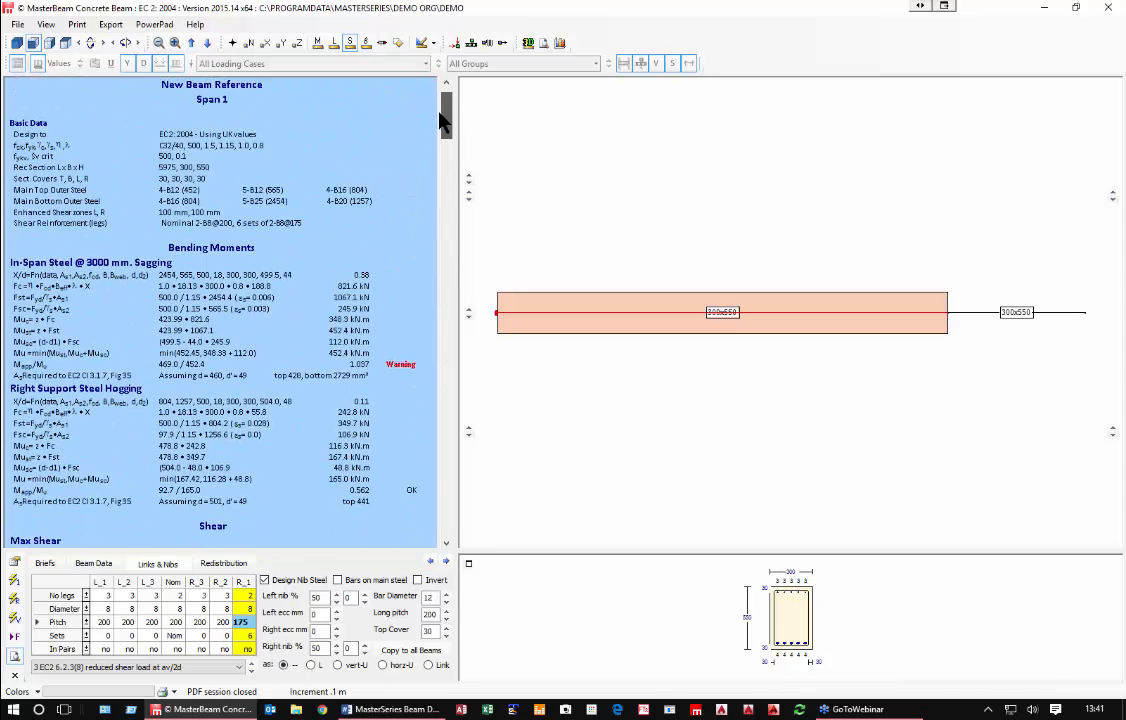
click(14, 618)
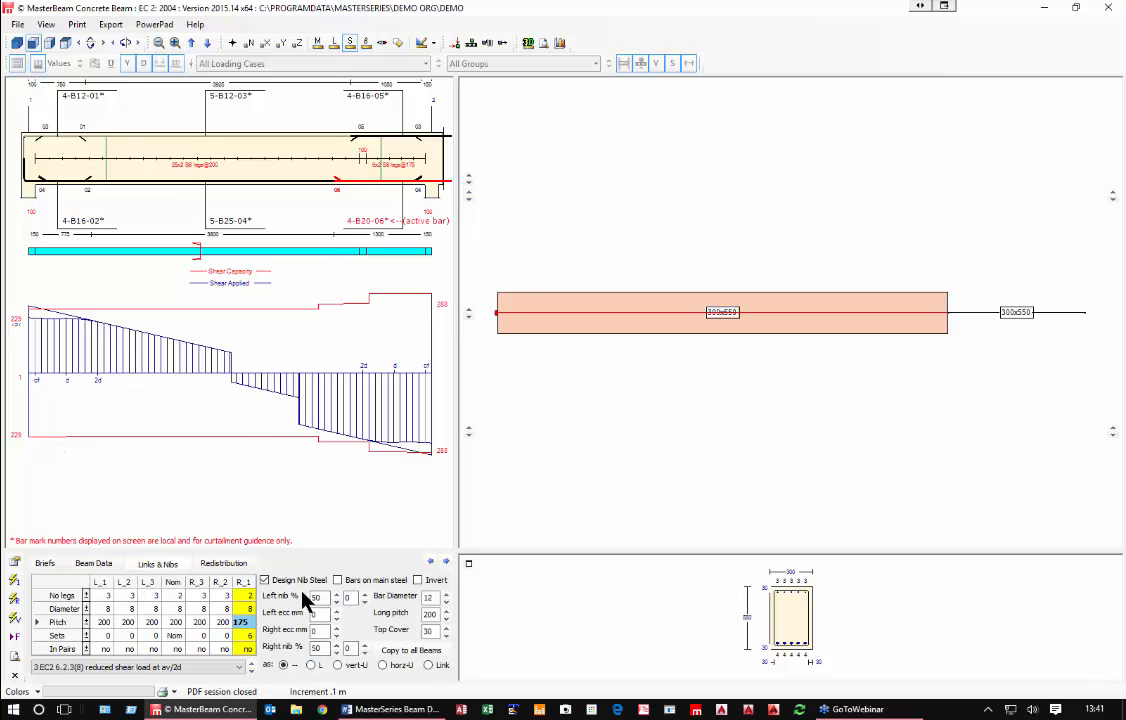
Step: Set the beam's overall width to 350 mm and the in-span steel to 4-B25 bottom and 4-B16 top bars
click(84, 565)
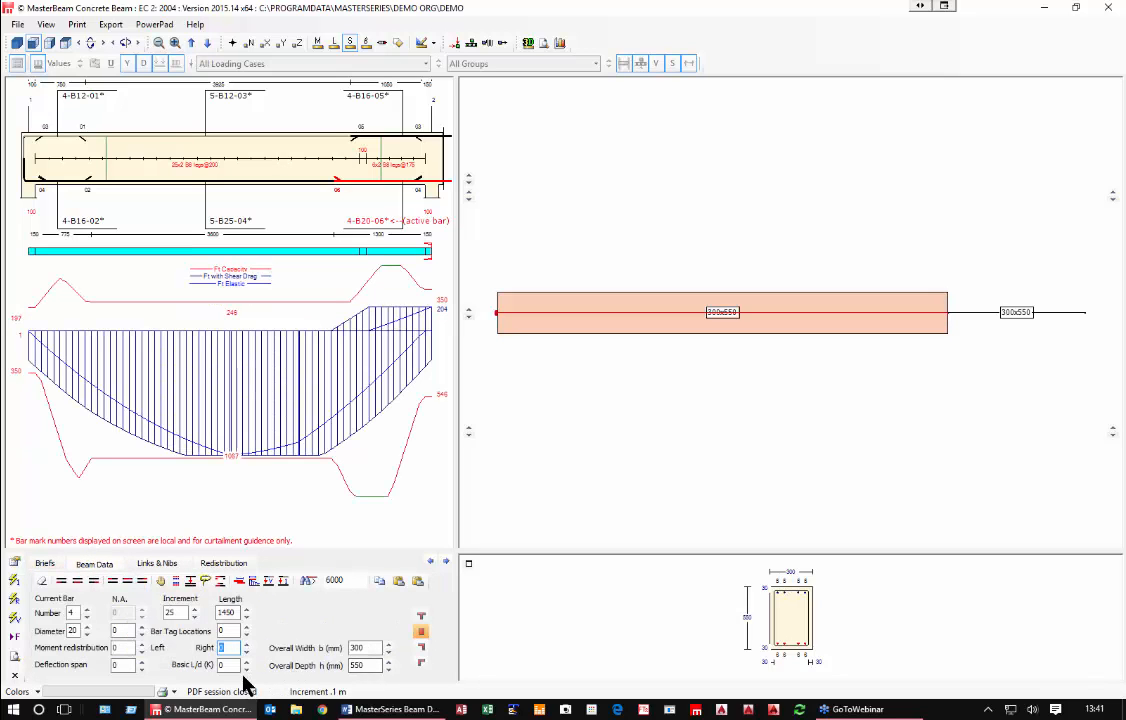
click(389, 646)
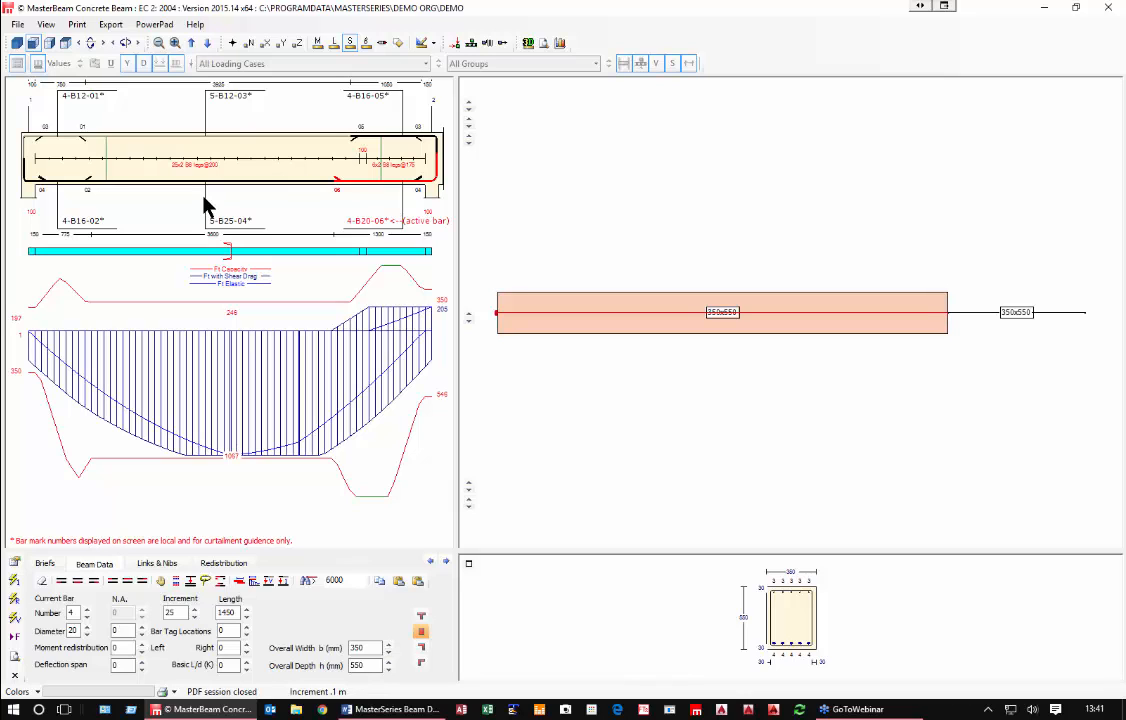
click(212, 227)
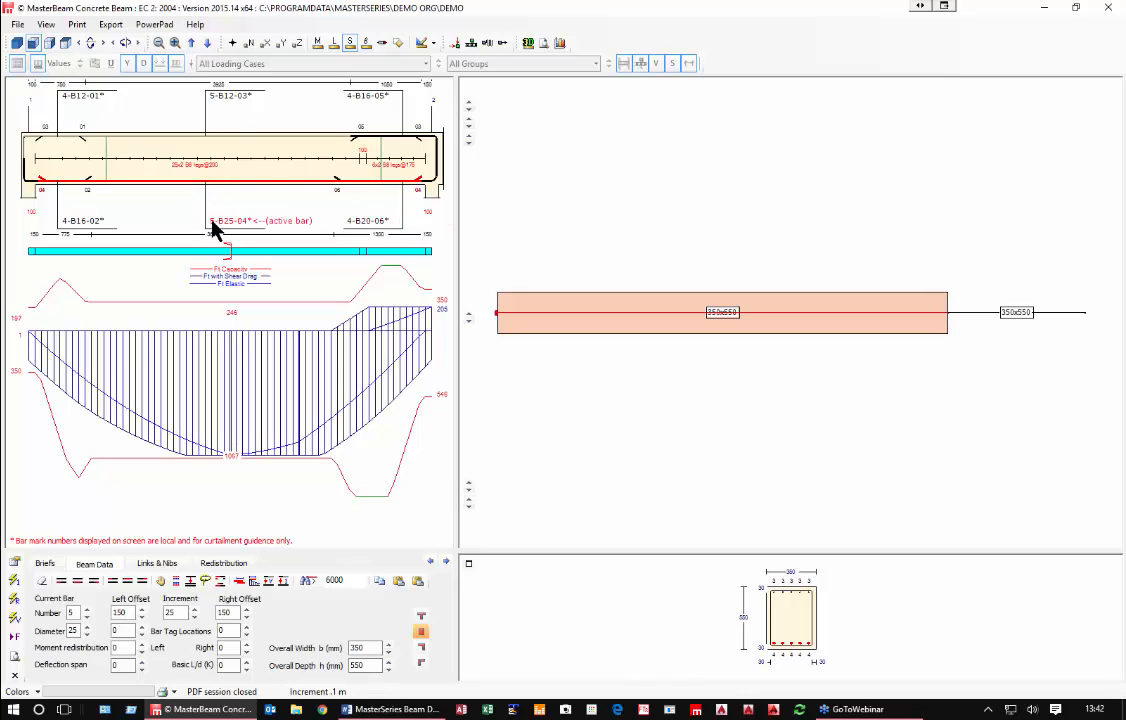
right_click(212, 222)
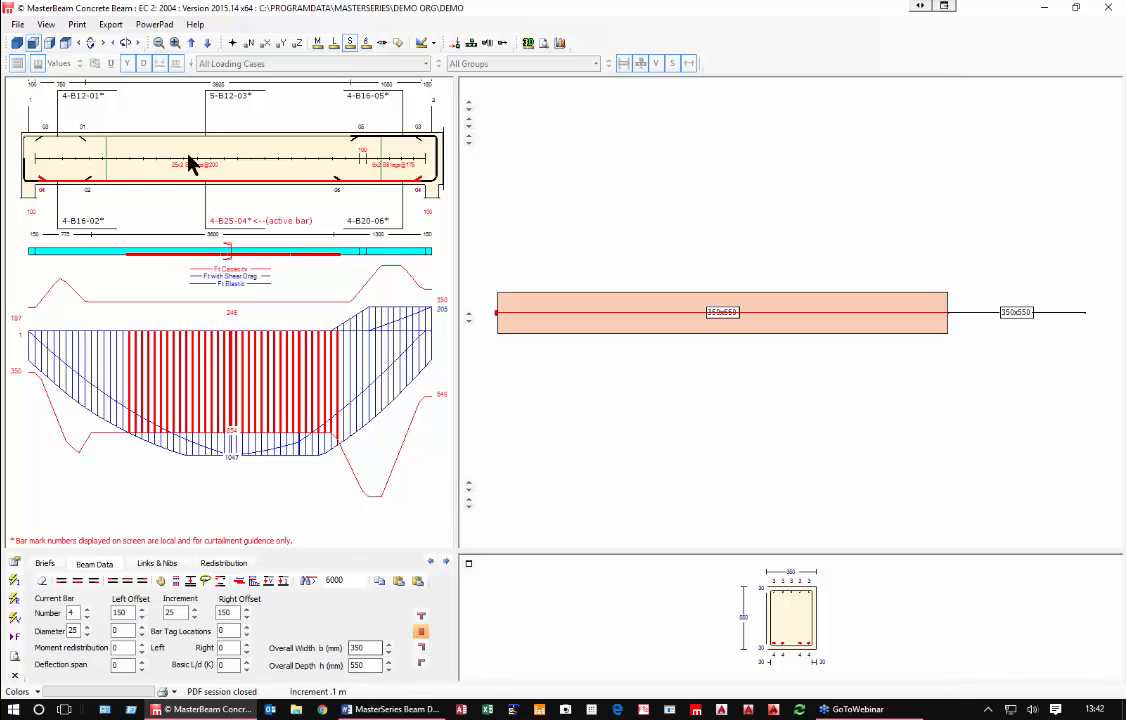
click(231, 100)
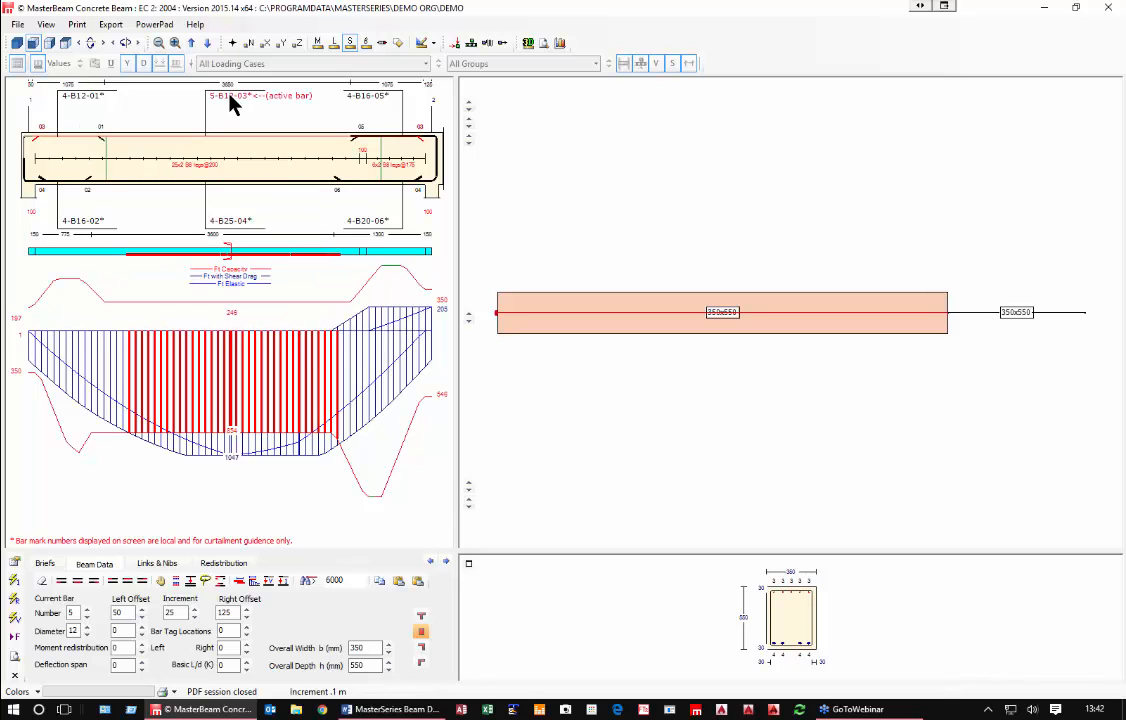
right_click(214, 98)
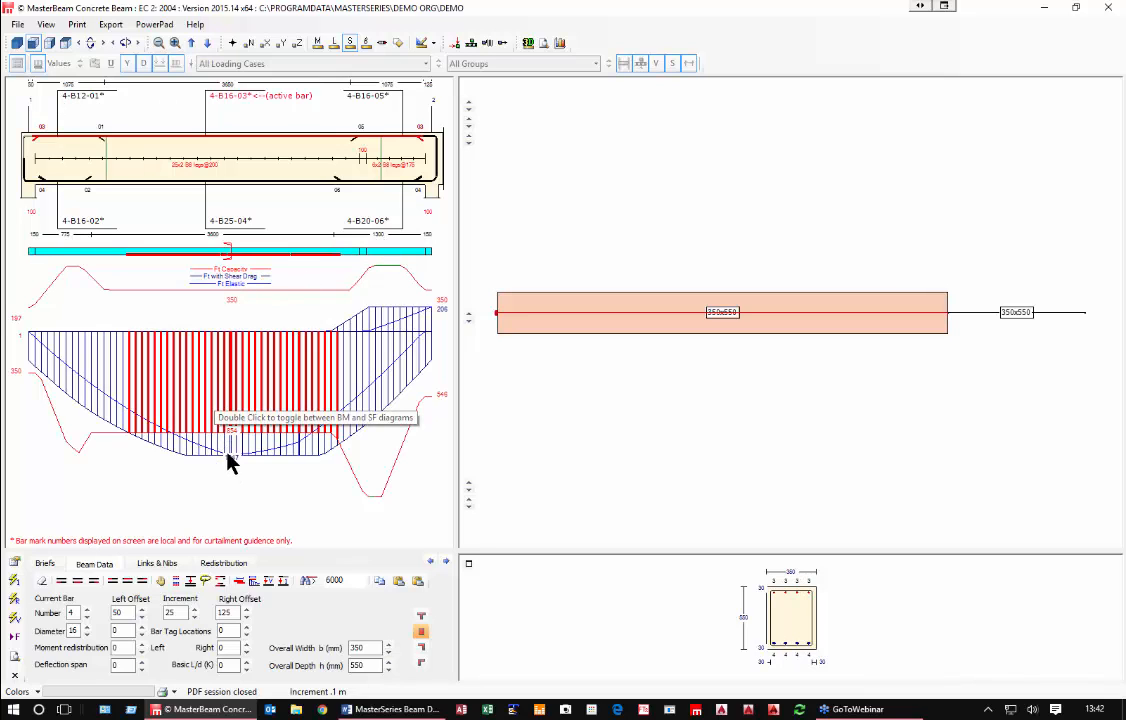
Step: Increase the beam's overall depth to 700 mm
click(388, 662)
click(388, 662)
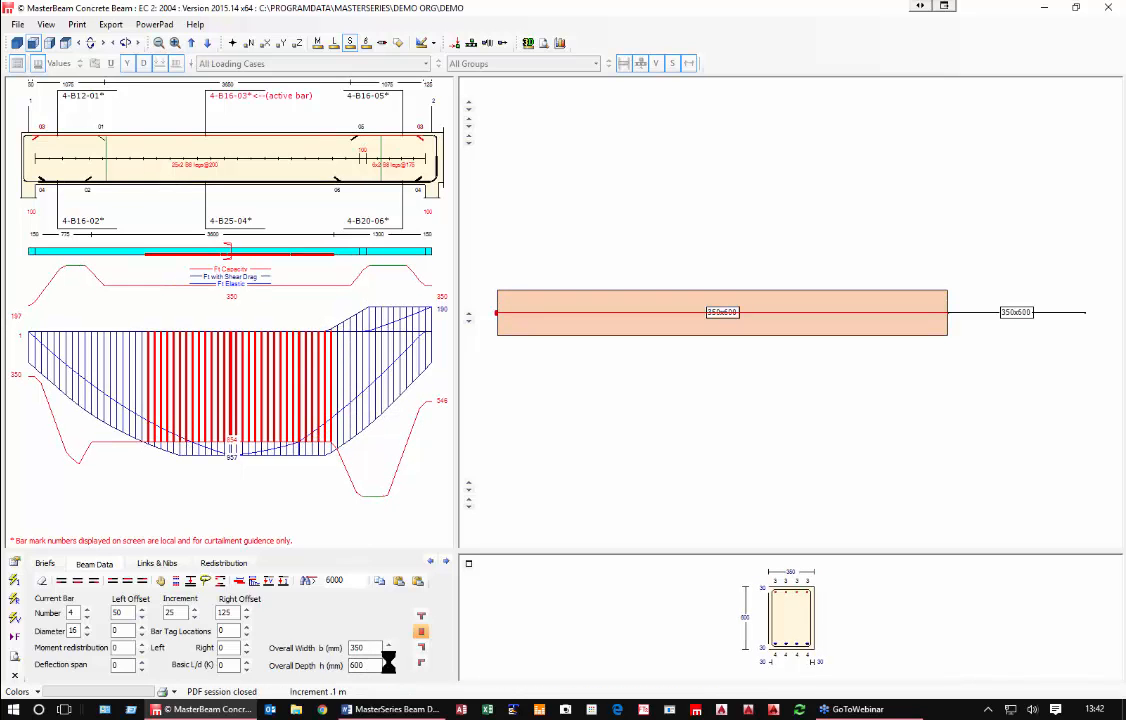
click(388, 662)
click(388, 662)
click(388, 662)
click(388, 662)
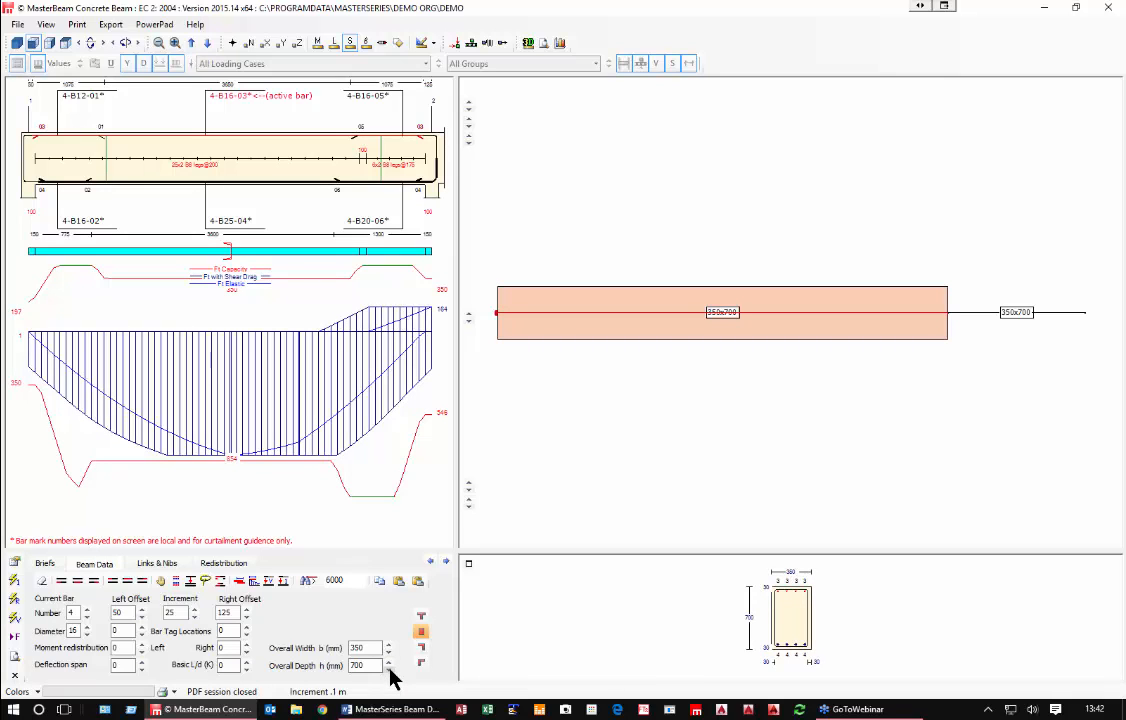
Step: Try beam sections of 400x725, 400x675, 400x700 and 300x700 mm, and return to 350x700 mm
click(388, 644)
click(388, 644)
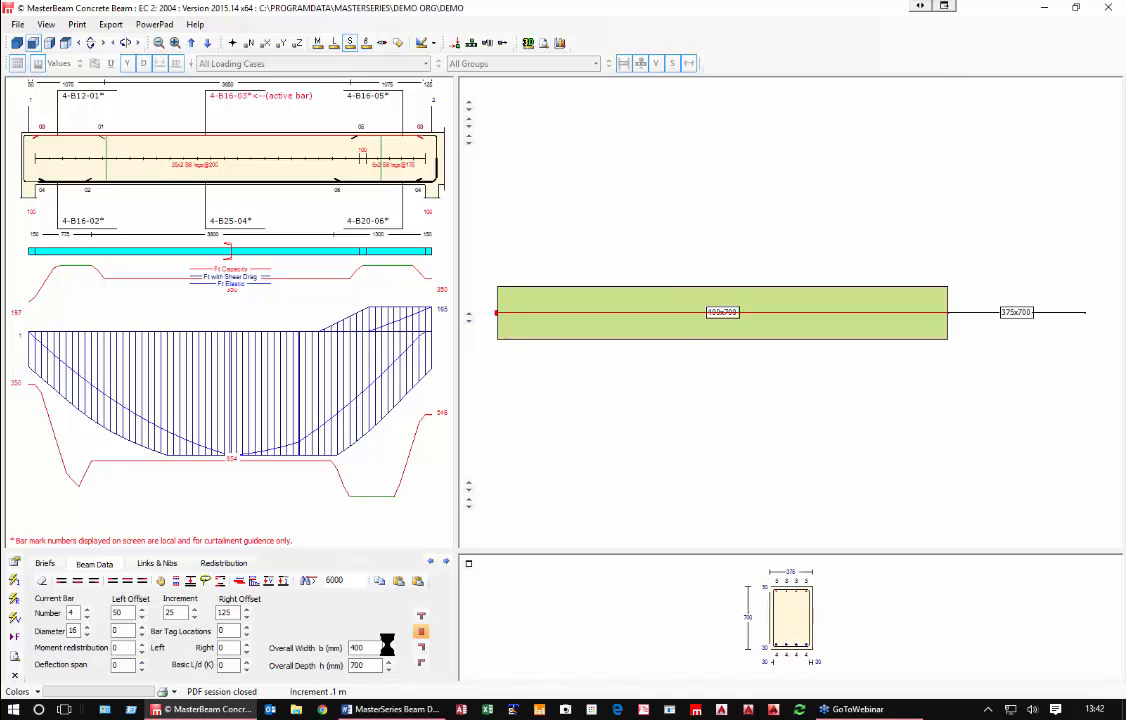
click(388, 661)
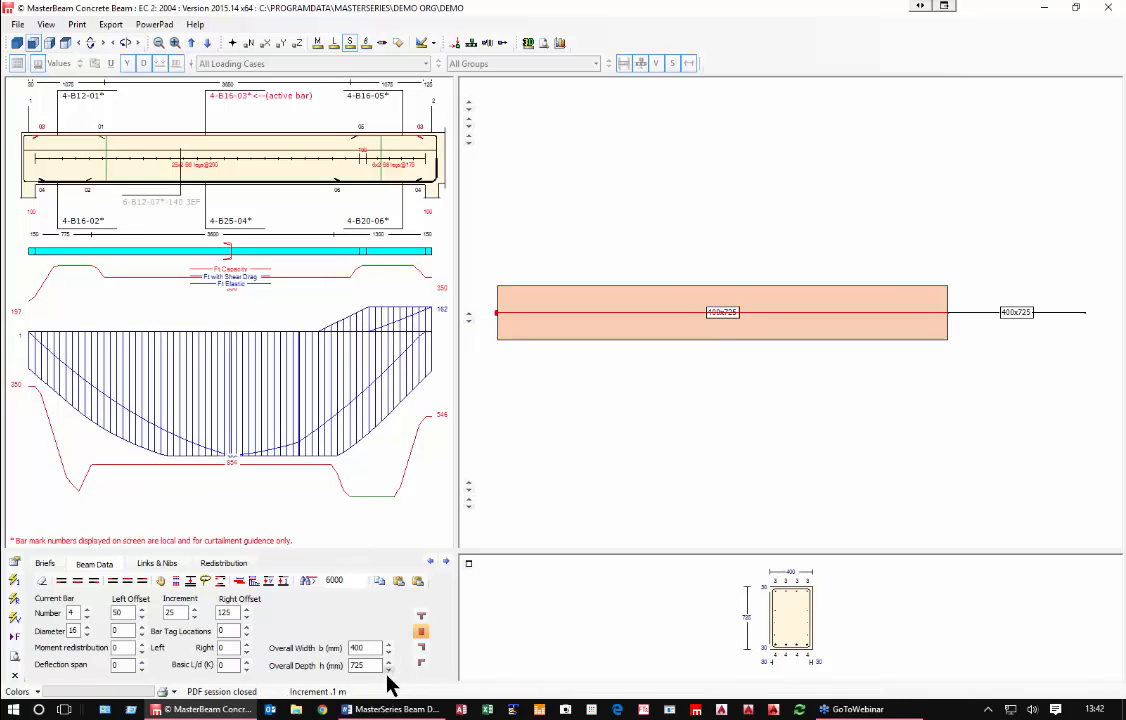
click(388, 669)
click(388, 669)
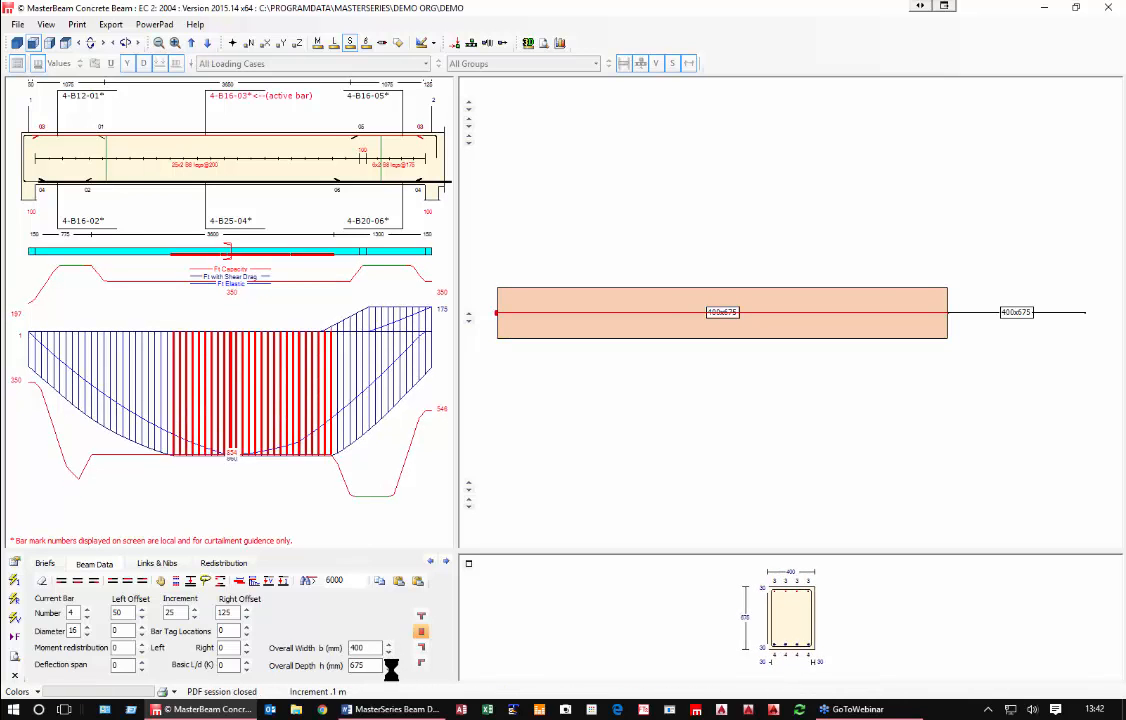
click(388, 661)
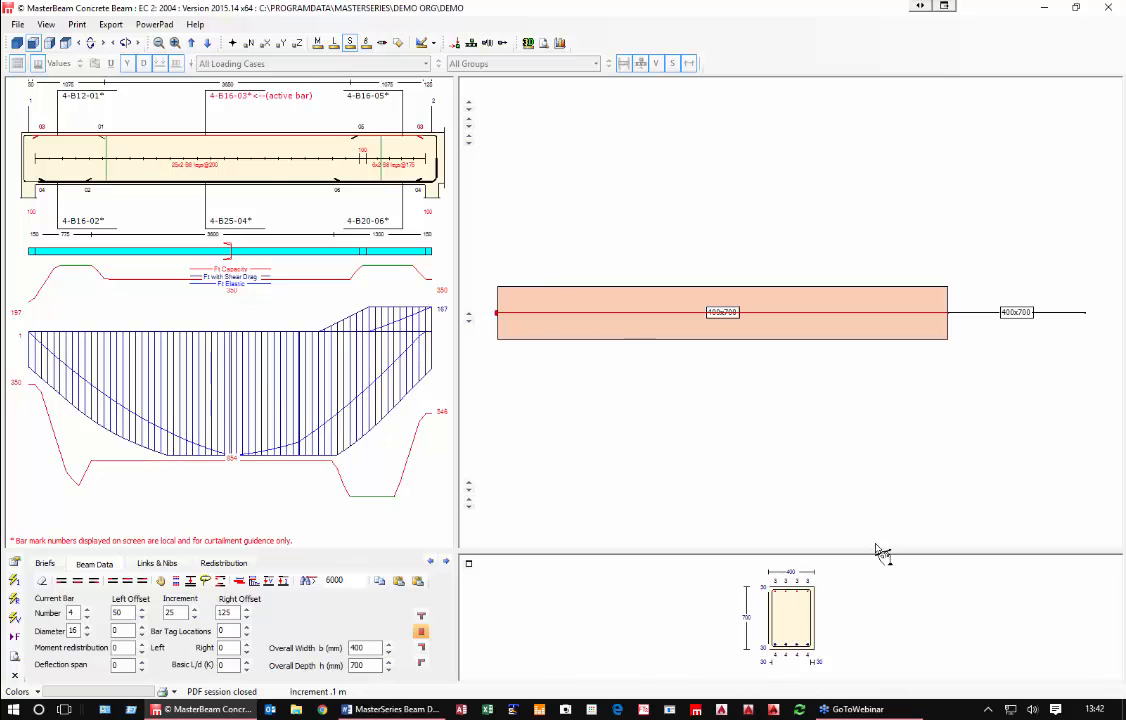
click(388, 652)
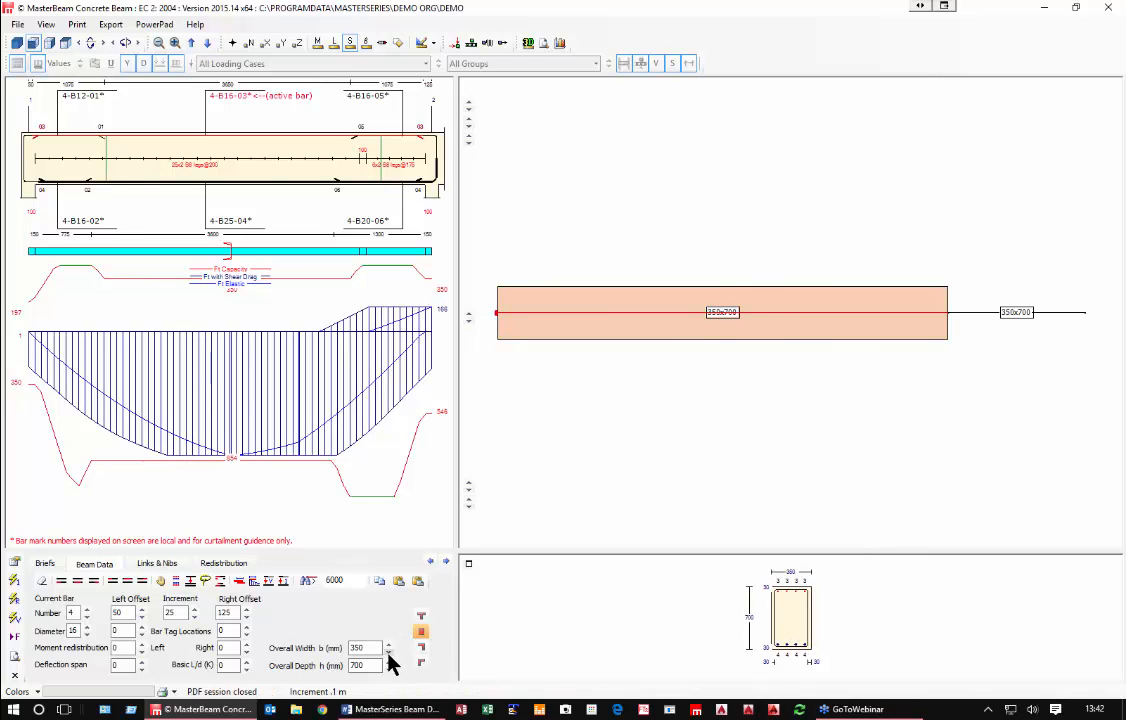
click(388, 653)
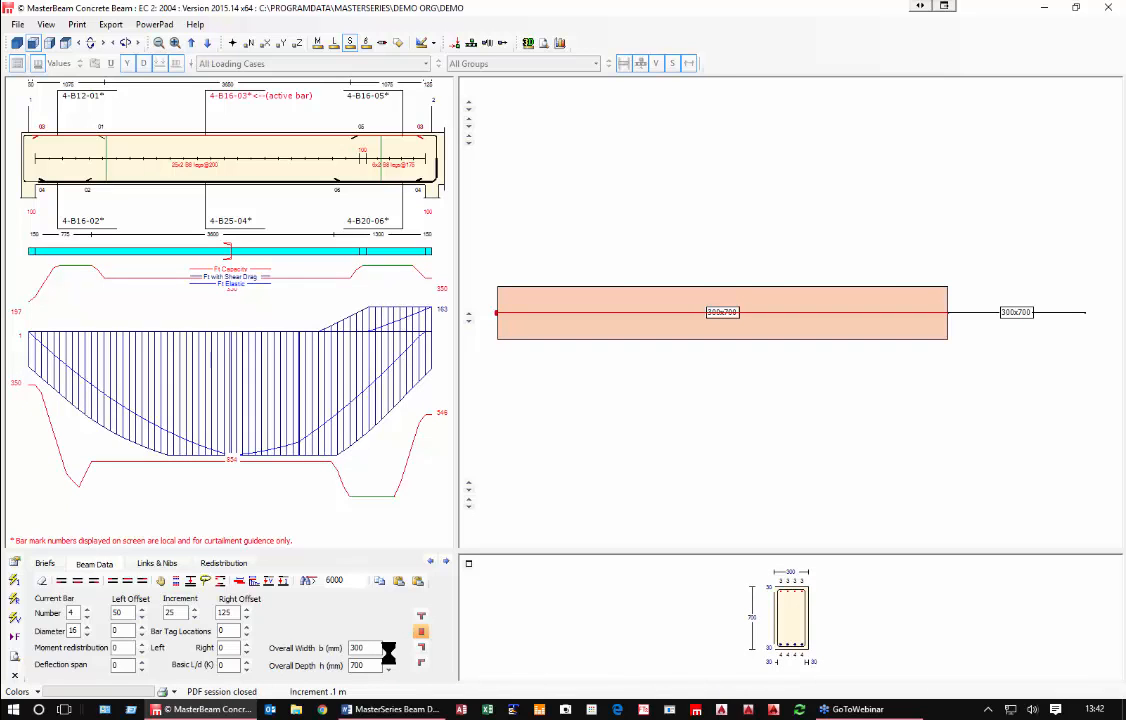
click(388, 643)
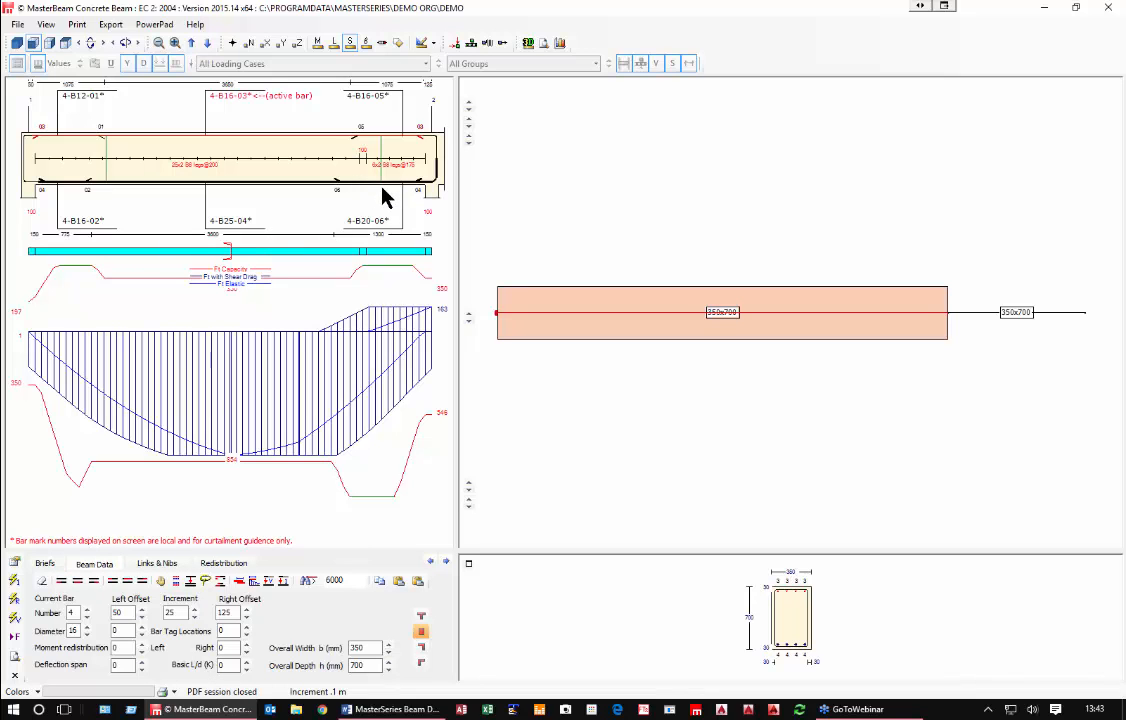
Step: Check the bending, shear and dimensional results for the 350x700 section in the Span 1 design calculations, and return to the diagrams
click(14, 656)
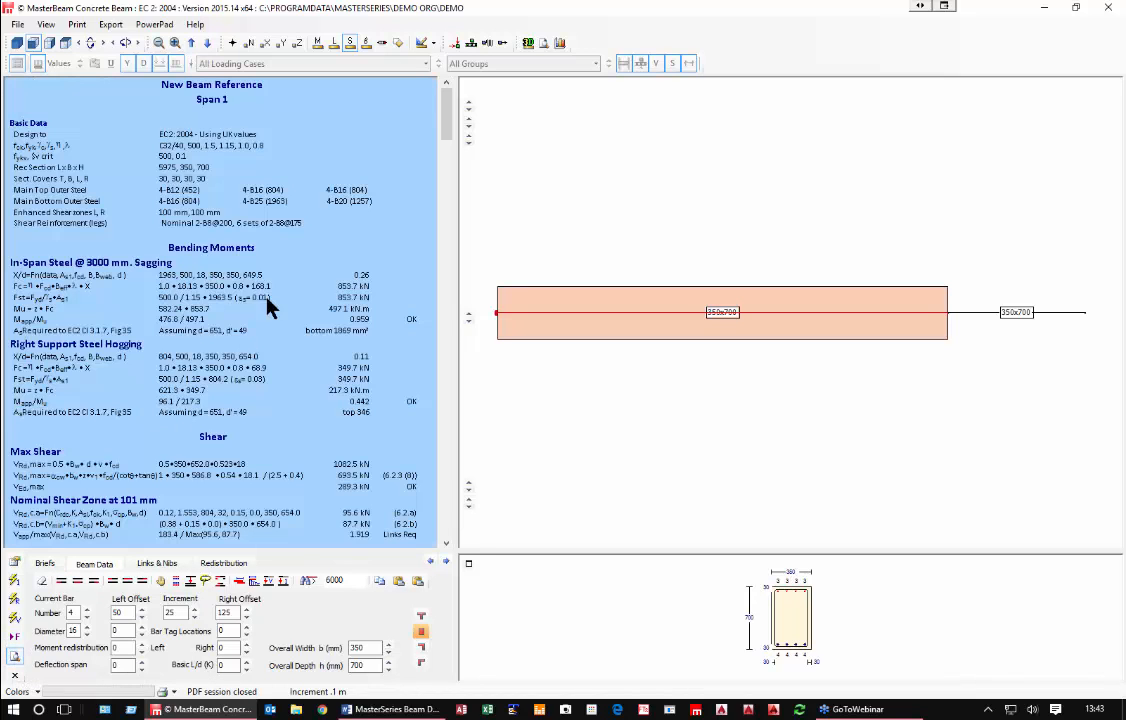
scroll(268, 307, down, 14)
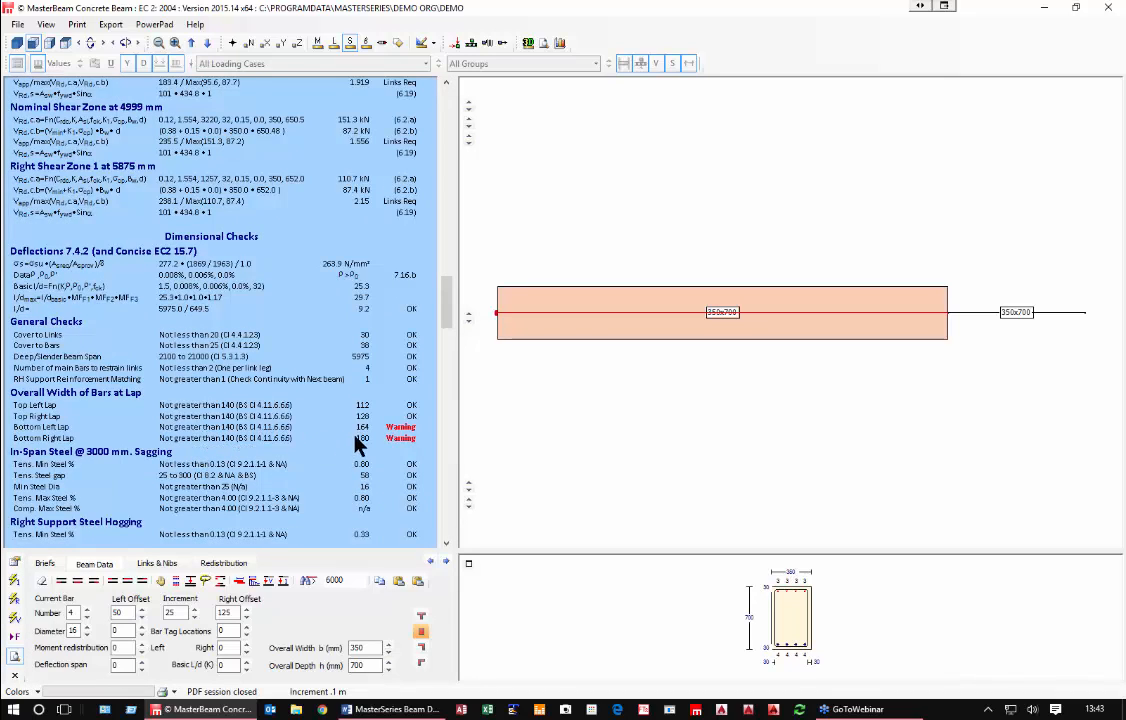
click(12, 658)
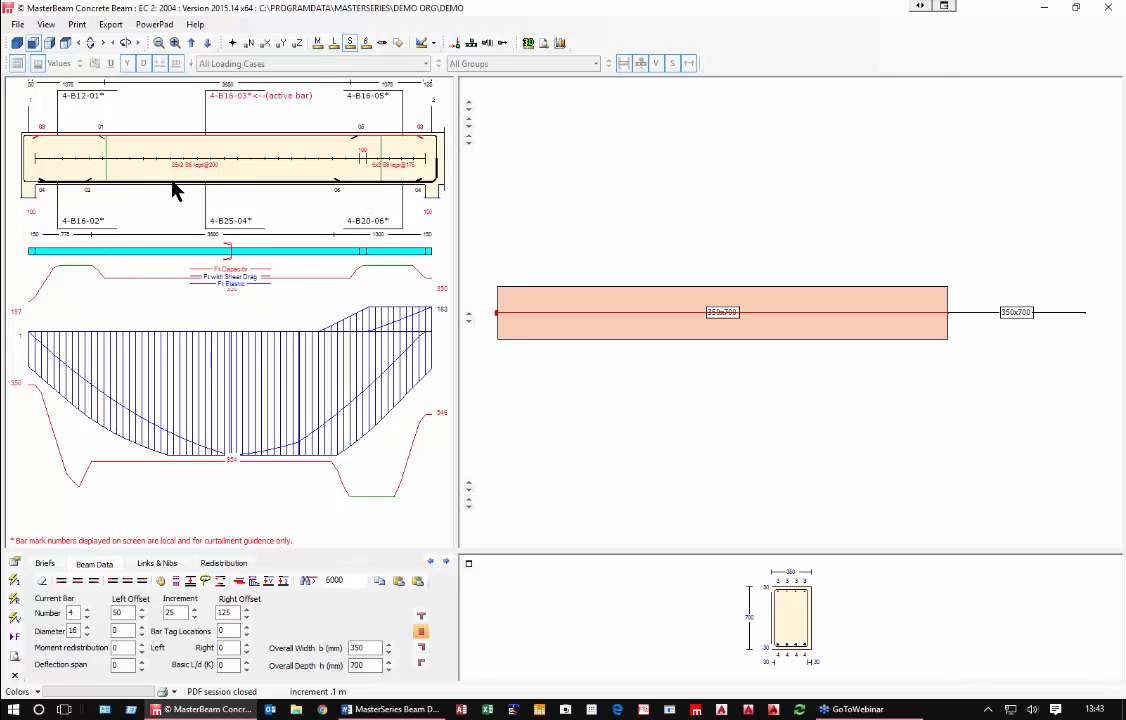
Step: Change Span 1's right-end bottom bars to B16 and move both the right-end and left-end bottom bars to layer B2
click(370, 226)
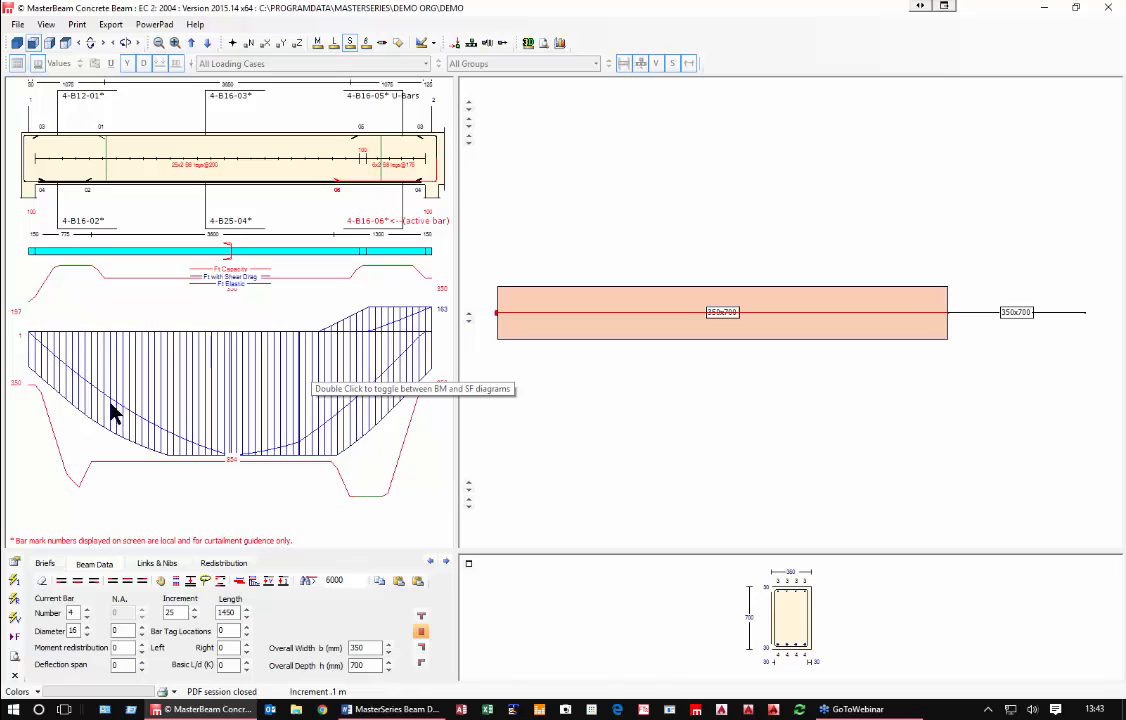
click(177, 589)
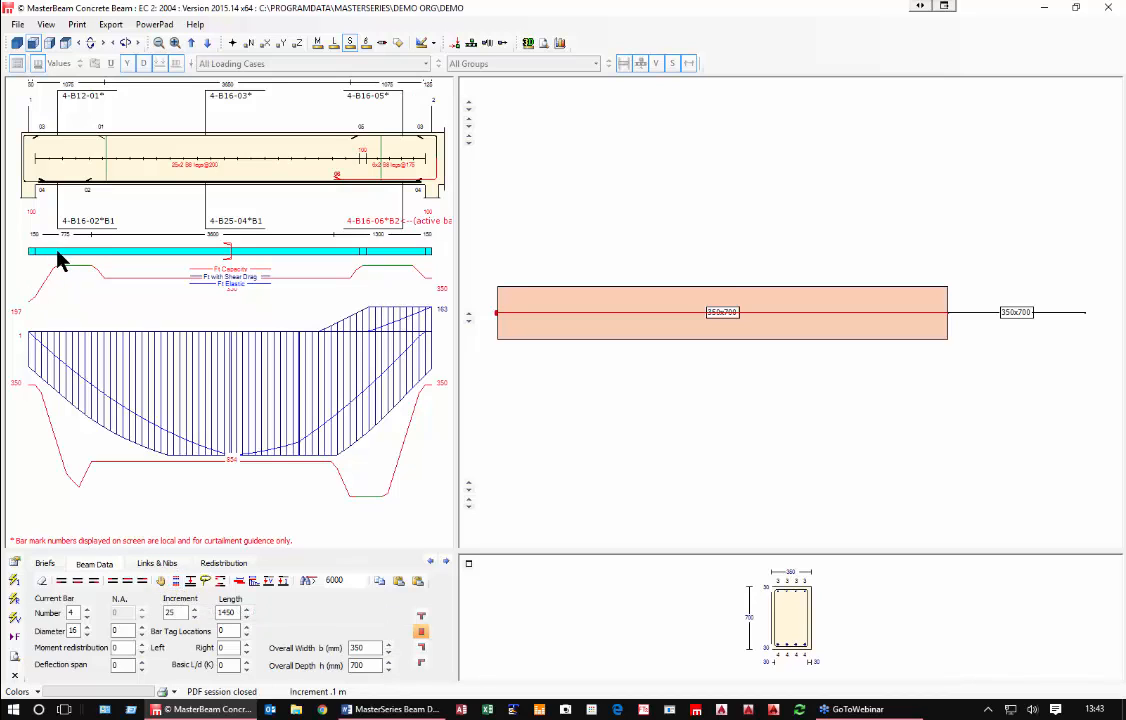
click(85, 222)
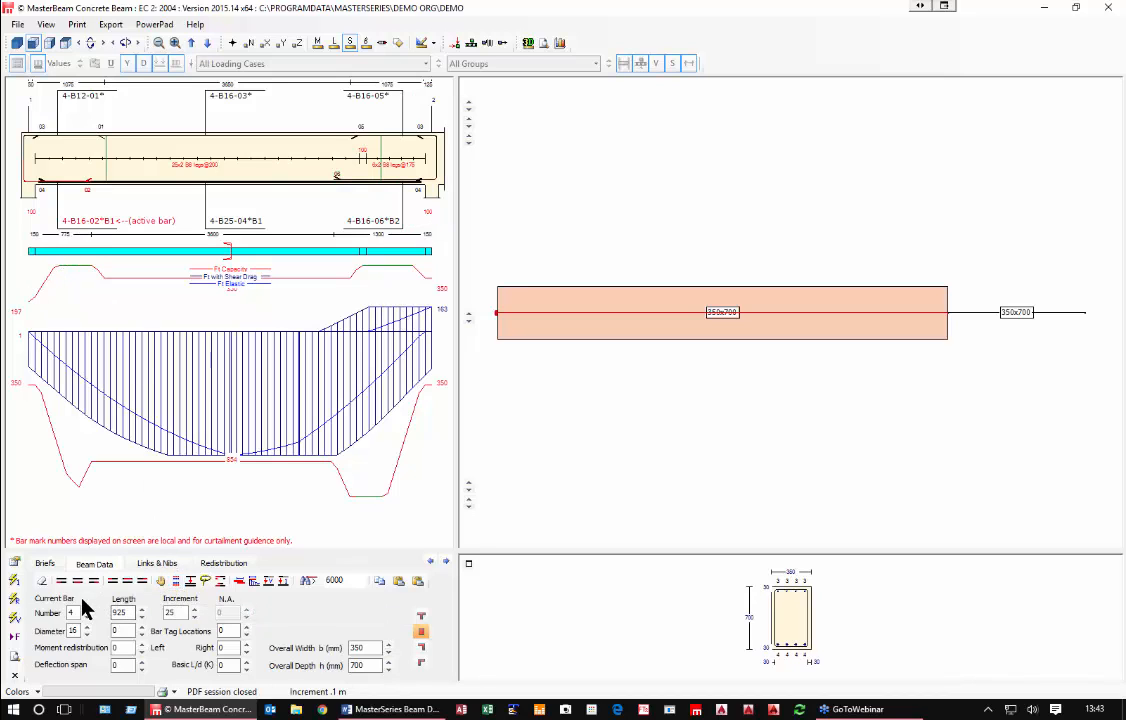
click(177, 589)
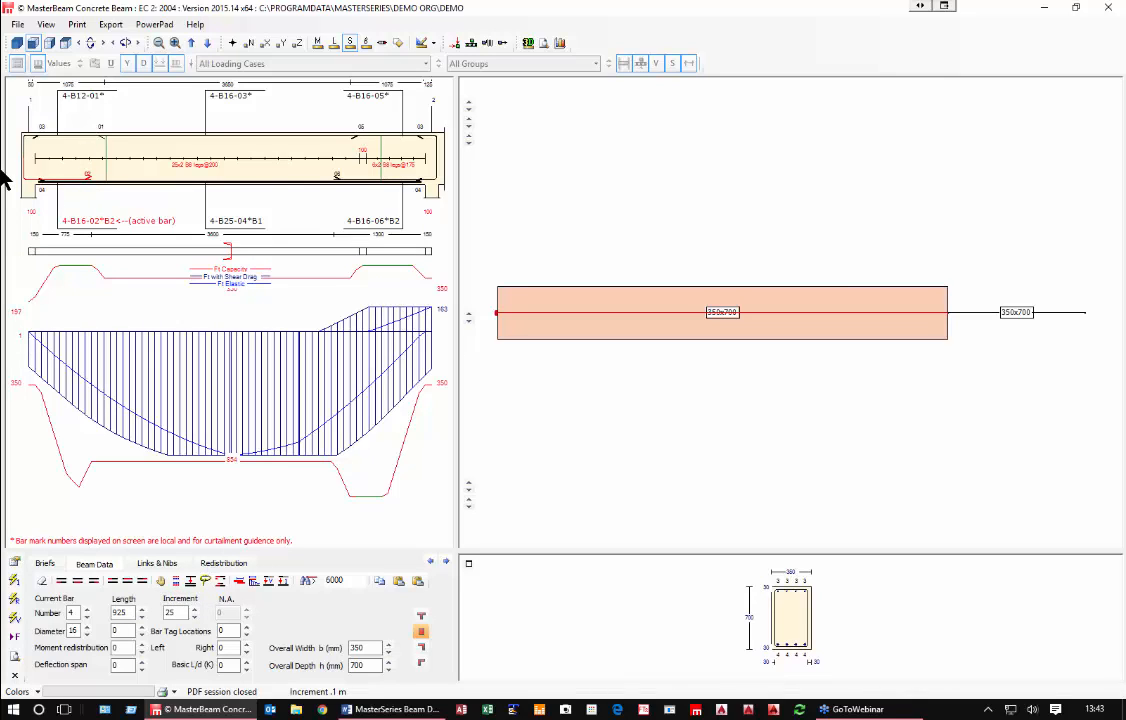
click(53, 249)
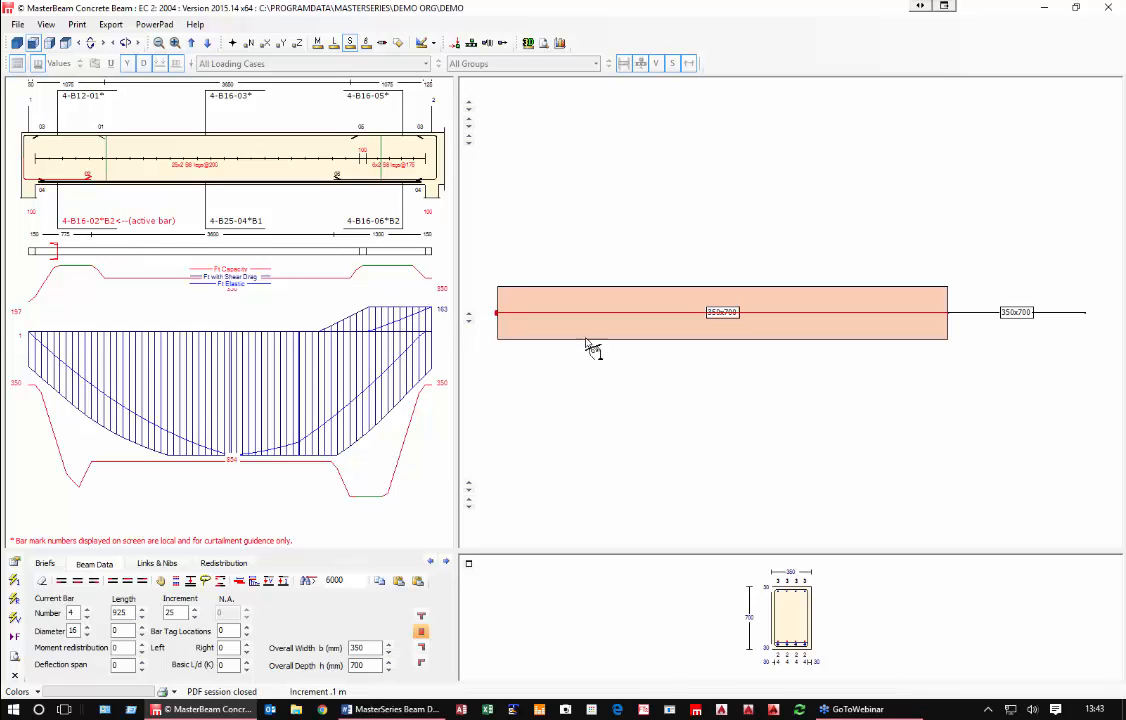
Step: View the Span 2 reinforcement, then exit the concrete beam designer
click(1003, 327)
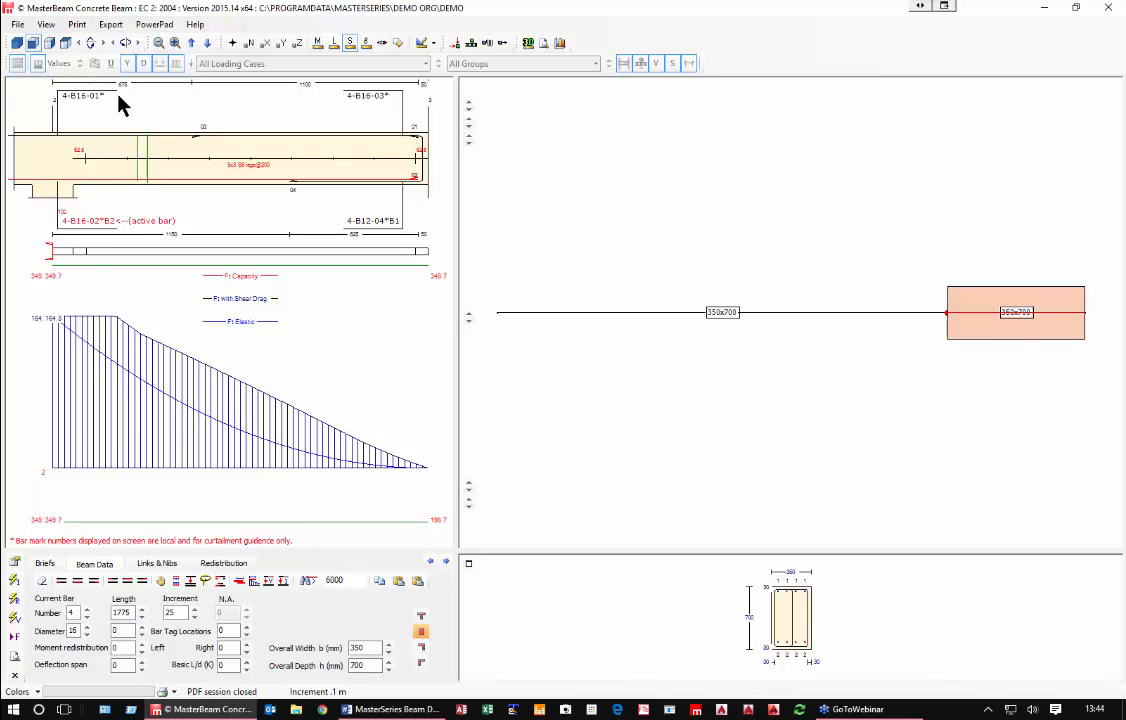
click(1107, 8)
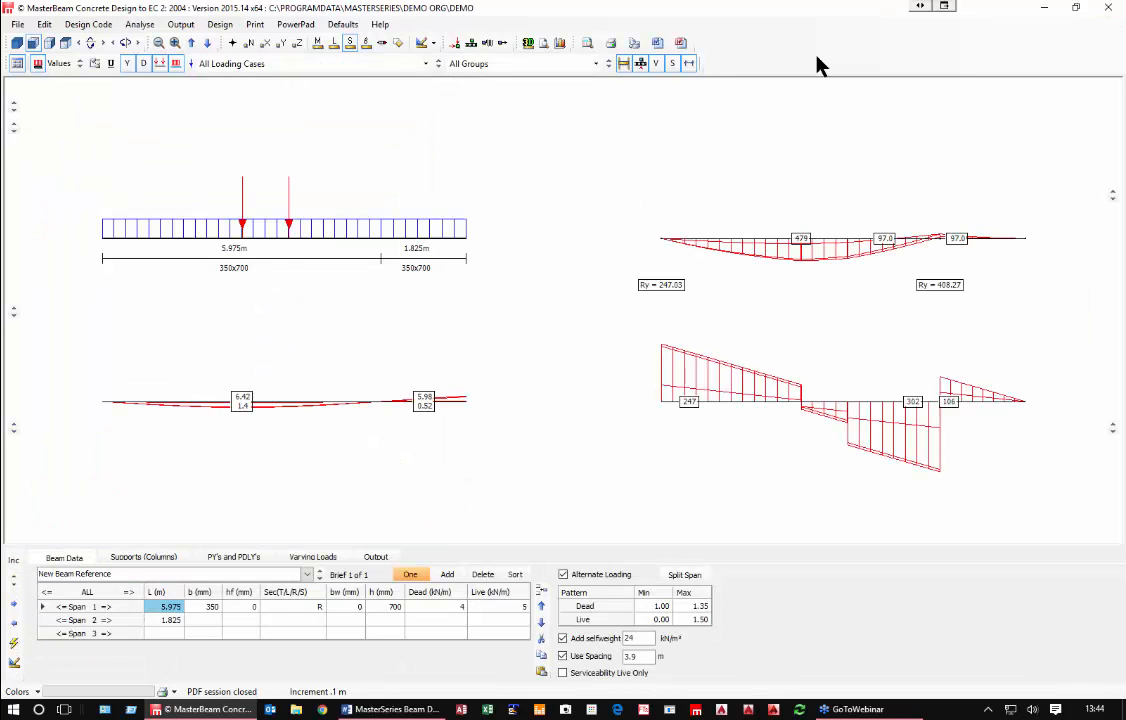
click(1112, 12)
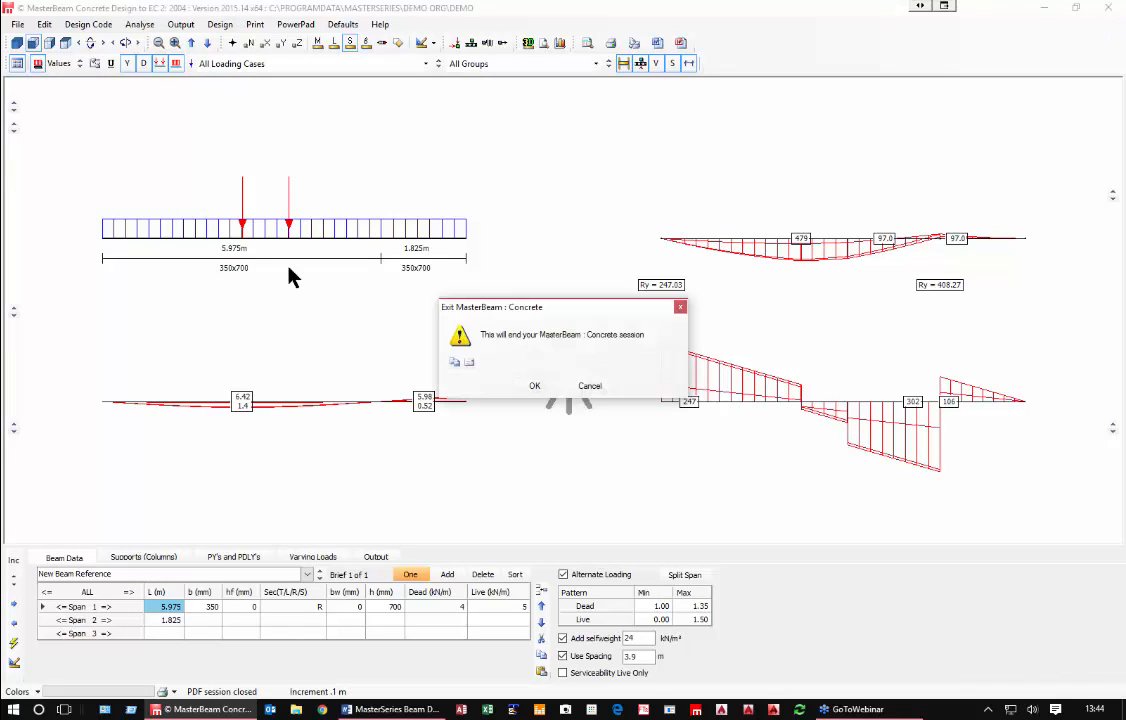
click(533, 390)
click(507, 388)
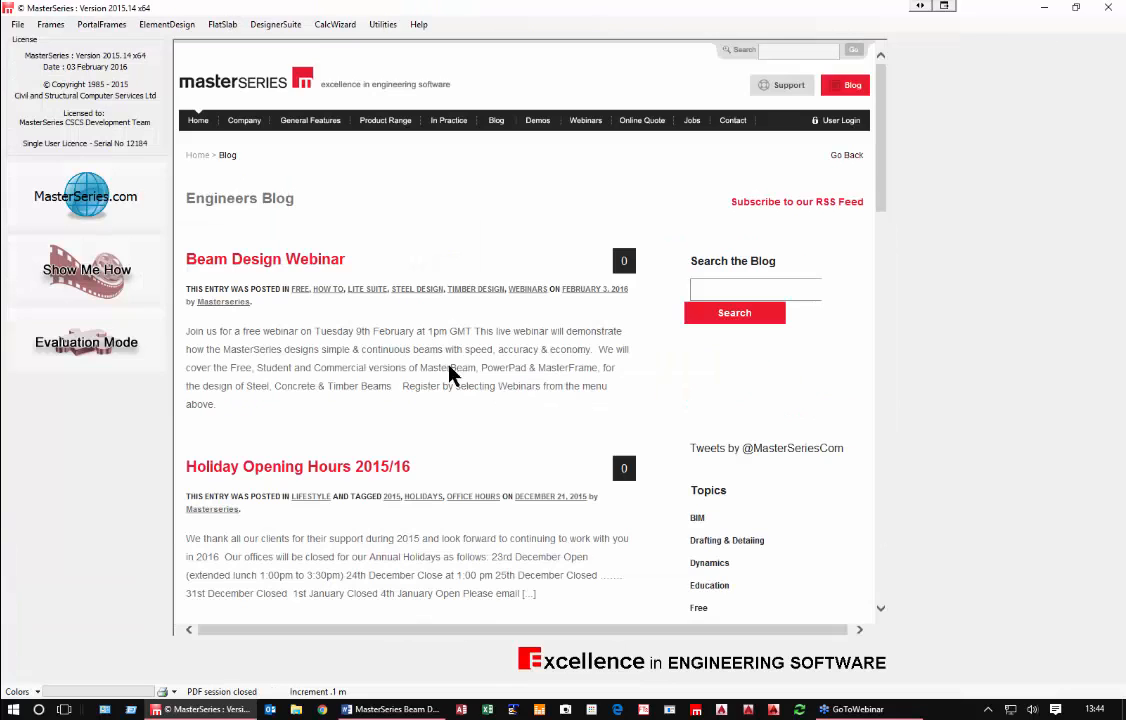
Step: Start the timber beam designer and open the file wer.MB4
click(273, 24)
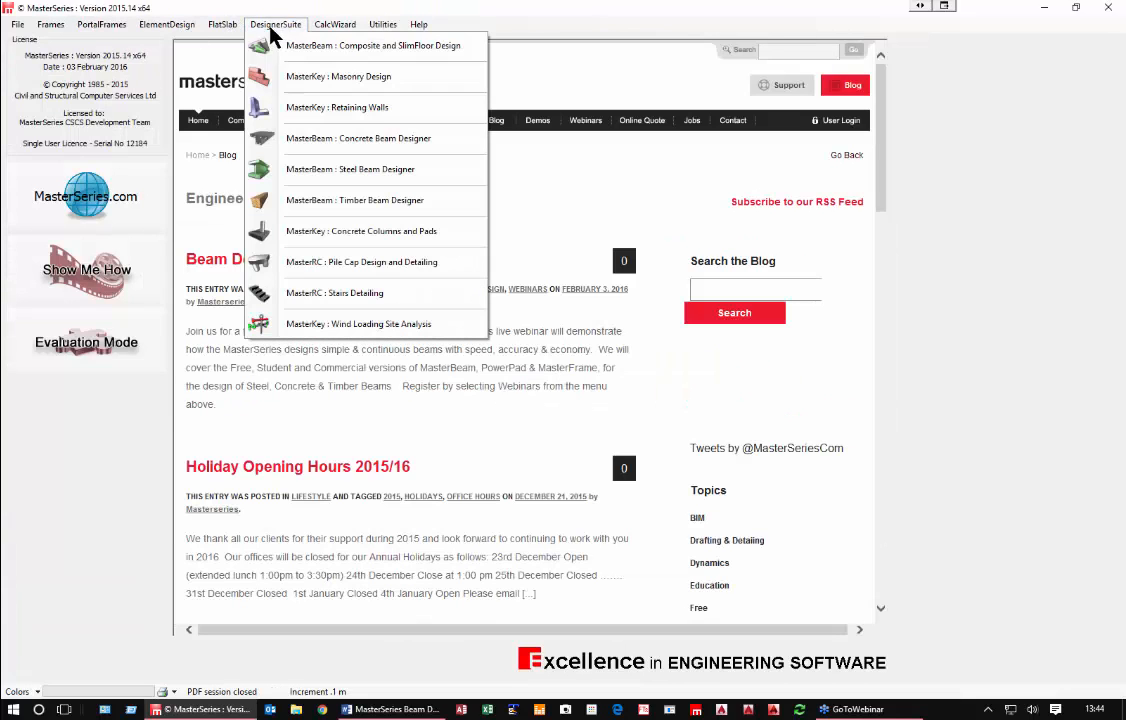
click(364, 205)
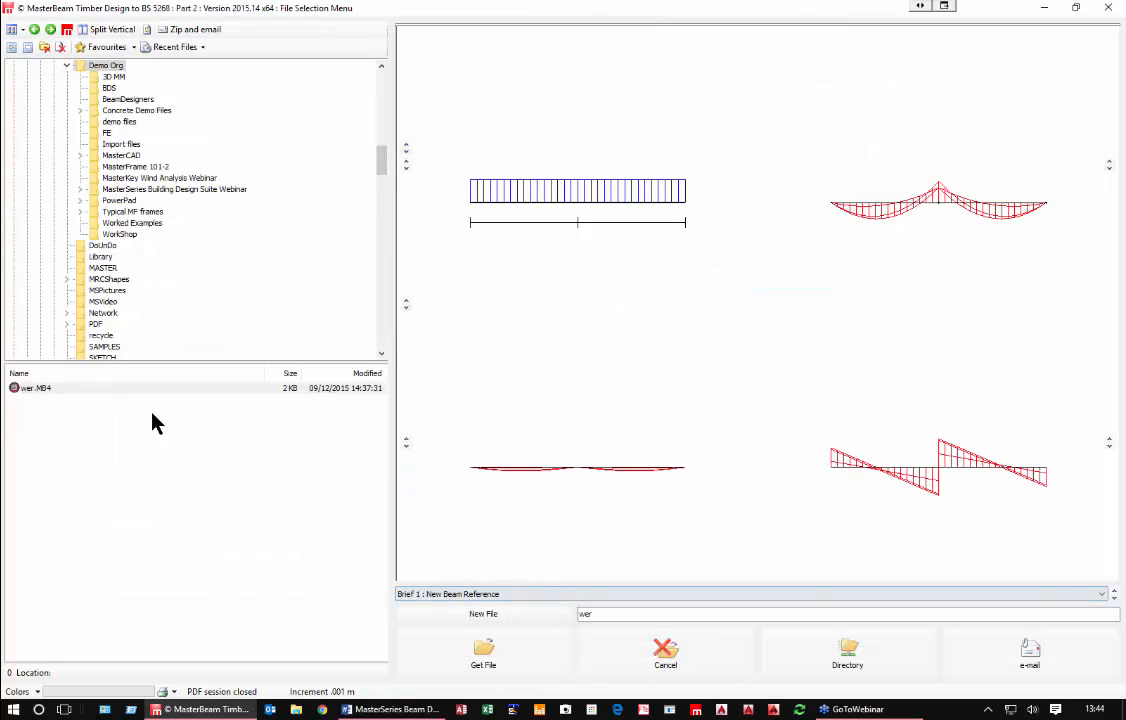
click(92, 390)
click(486, 655)
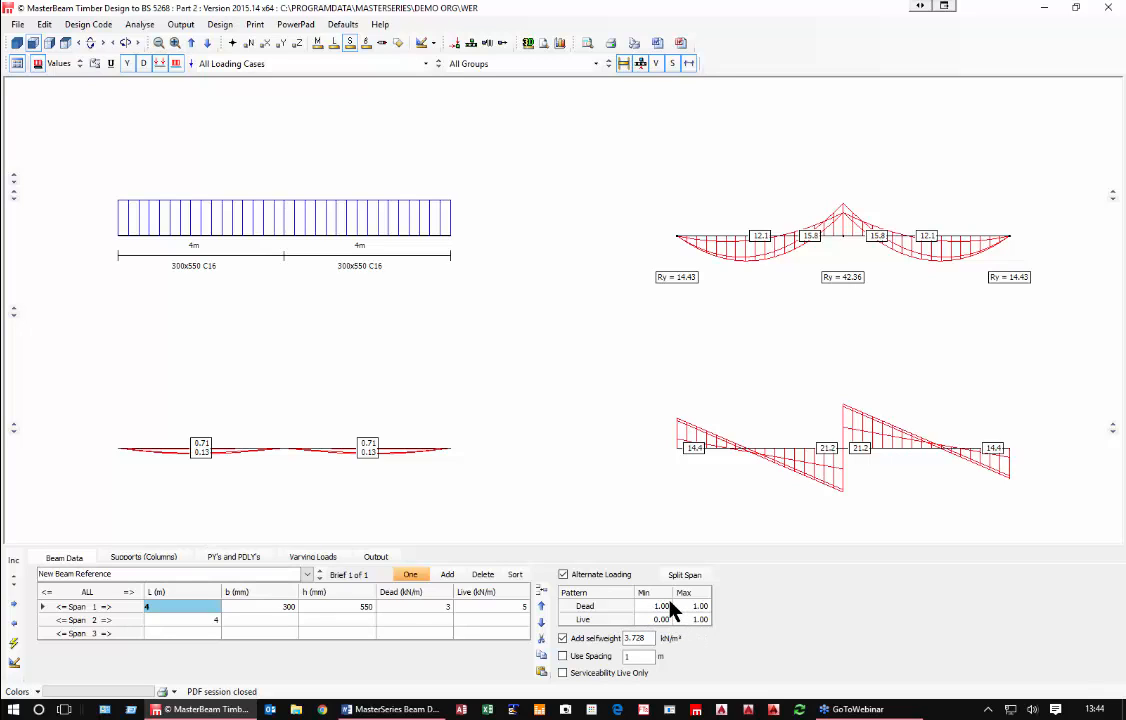
Step: Switch the timber beam's design code to EC5: 2004
click(92, 22)
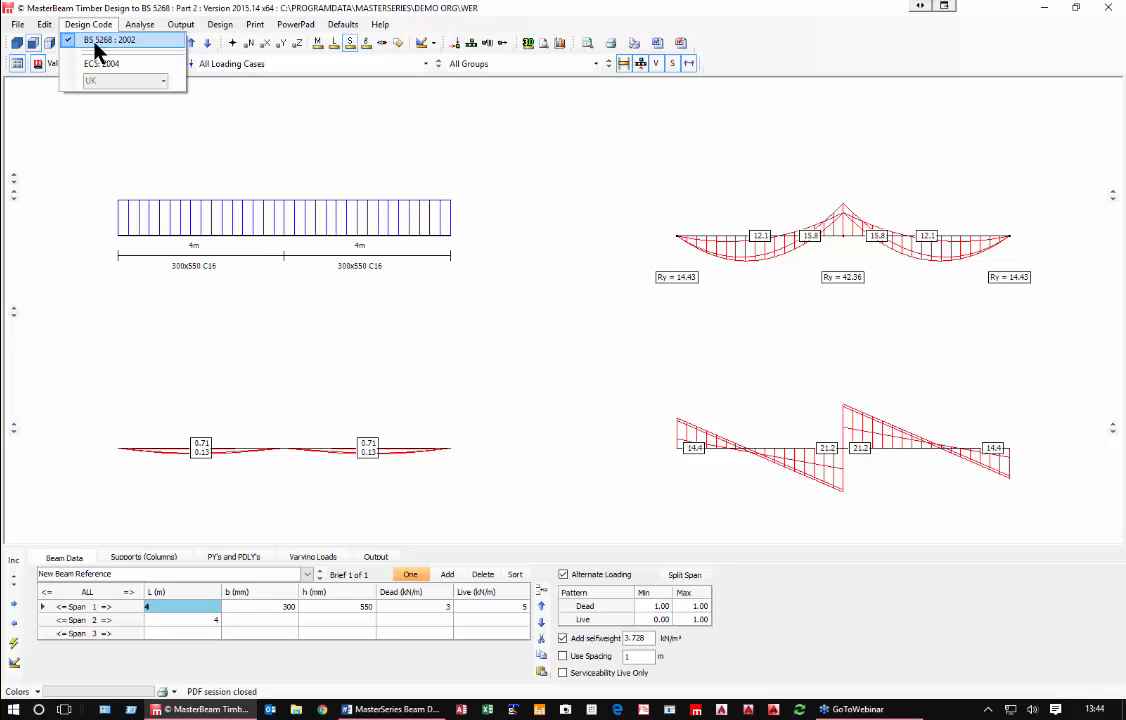
click(101, 63)
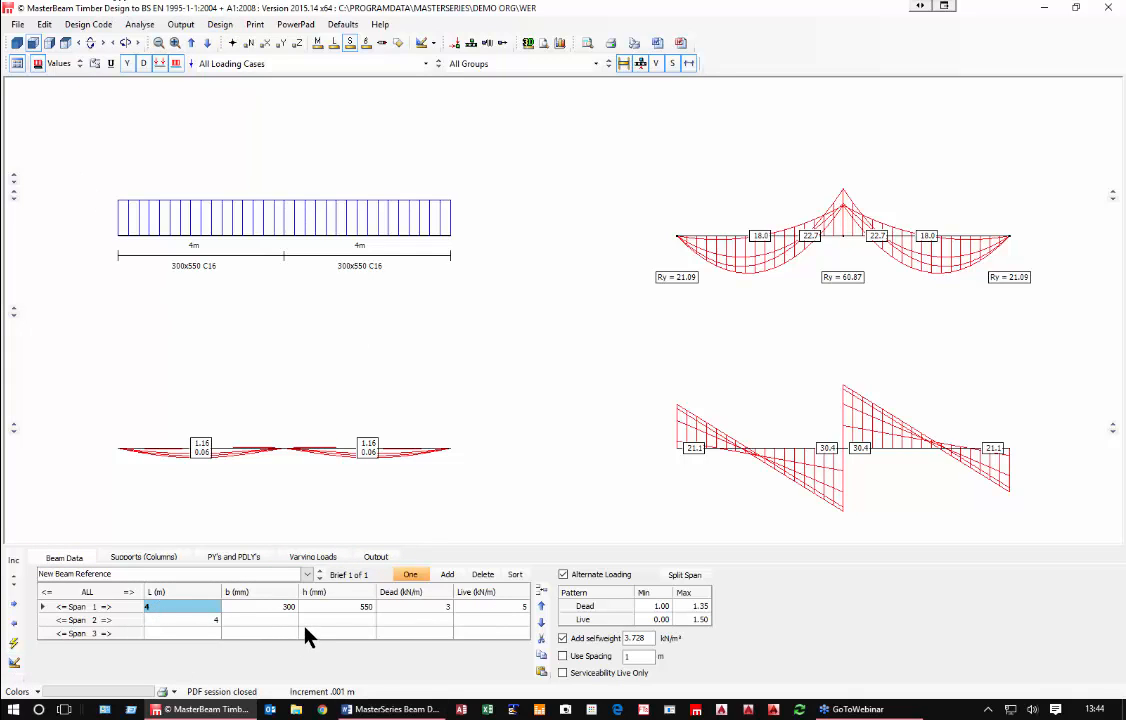
click(268, 607)
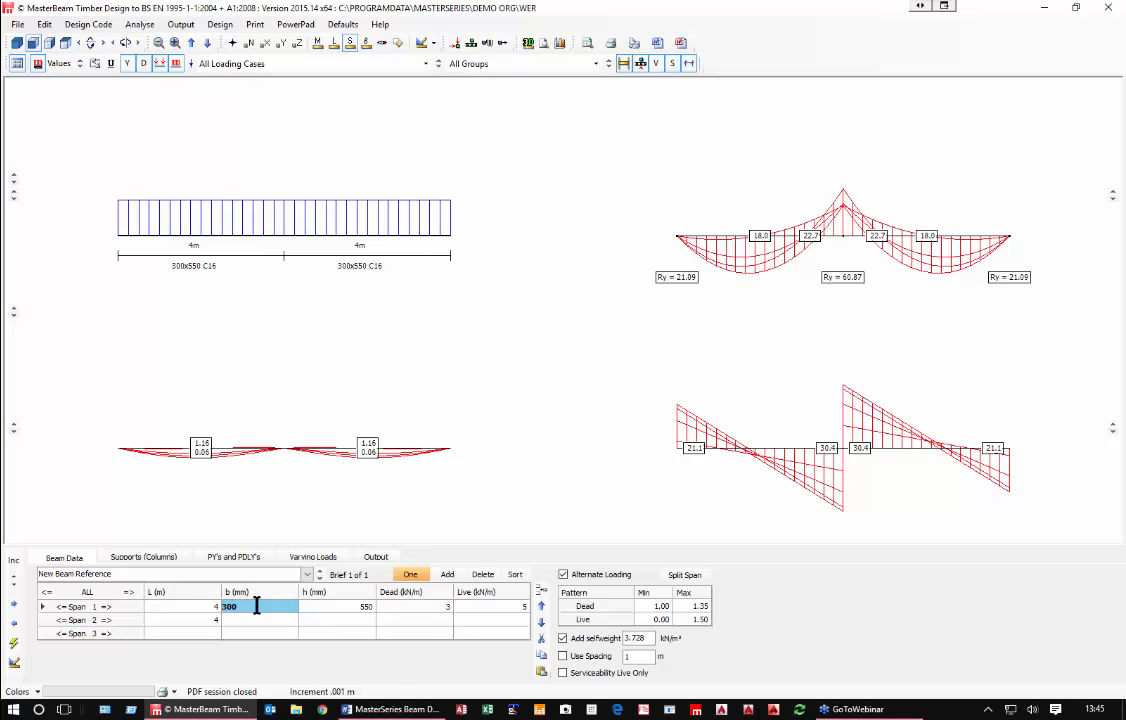
click(334, 612)
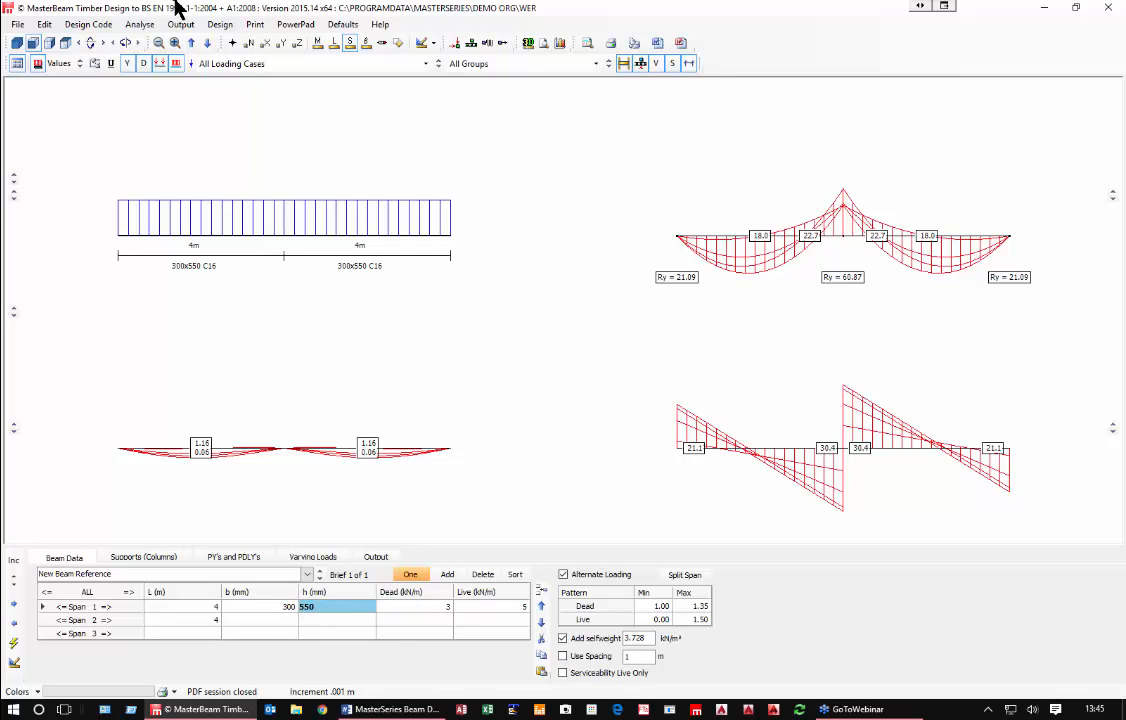
Step: Open the timber design for the beam and review its stress, moment, shear, bearing and deflection checks
click(220, 24)
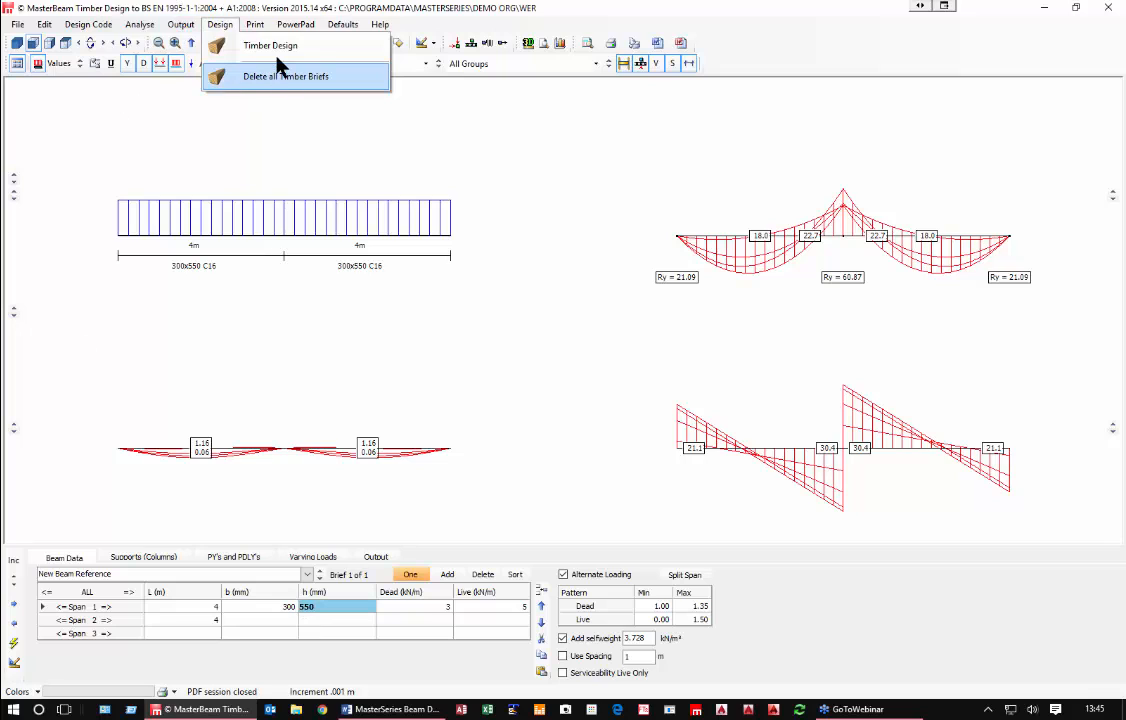
click(270, 45)
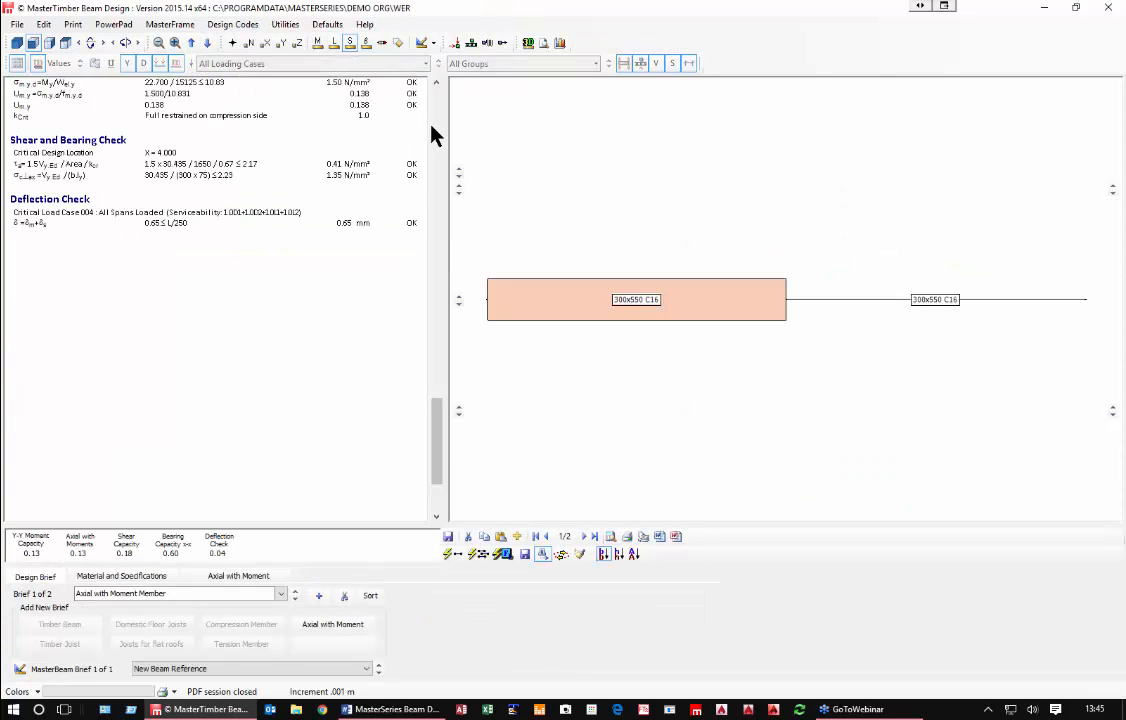
scroll(435, 120, up, 15)
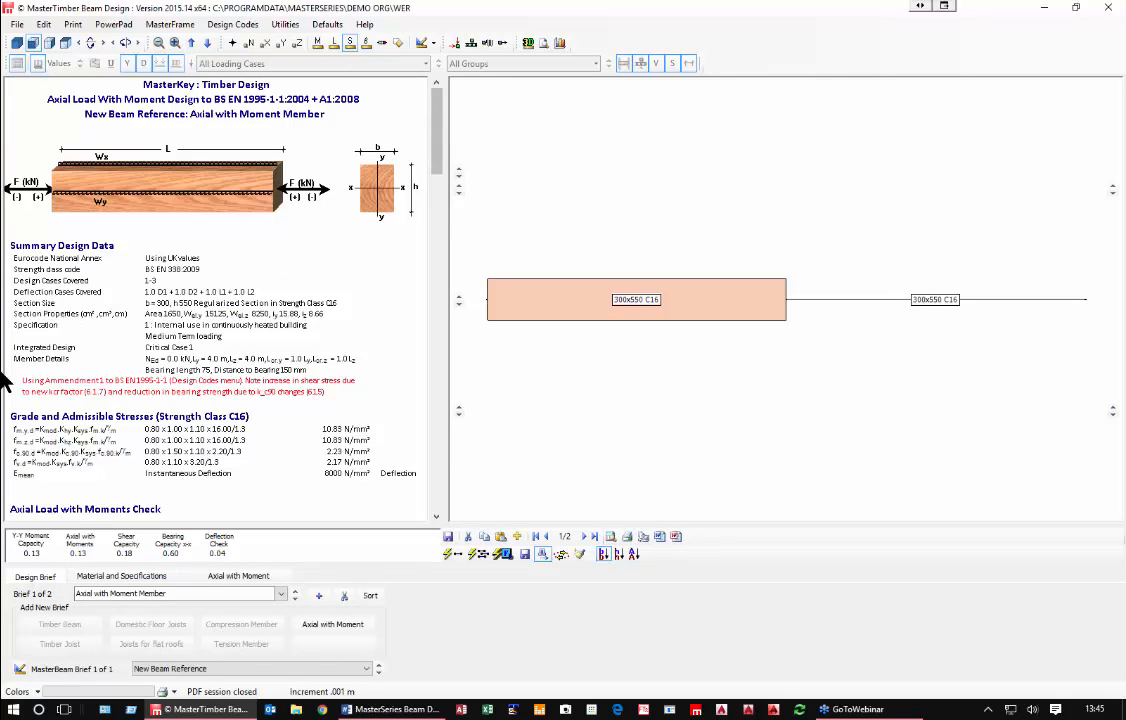
scroll(214, 390, down, 5)
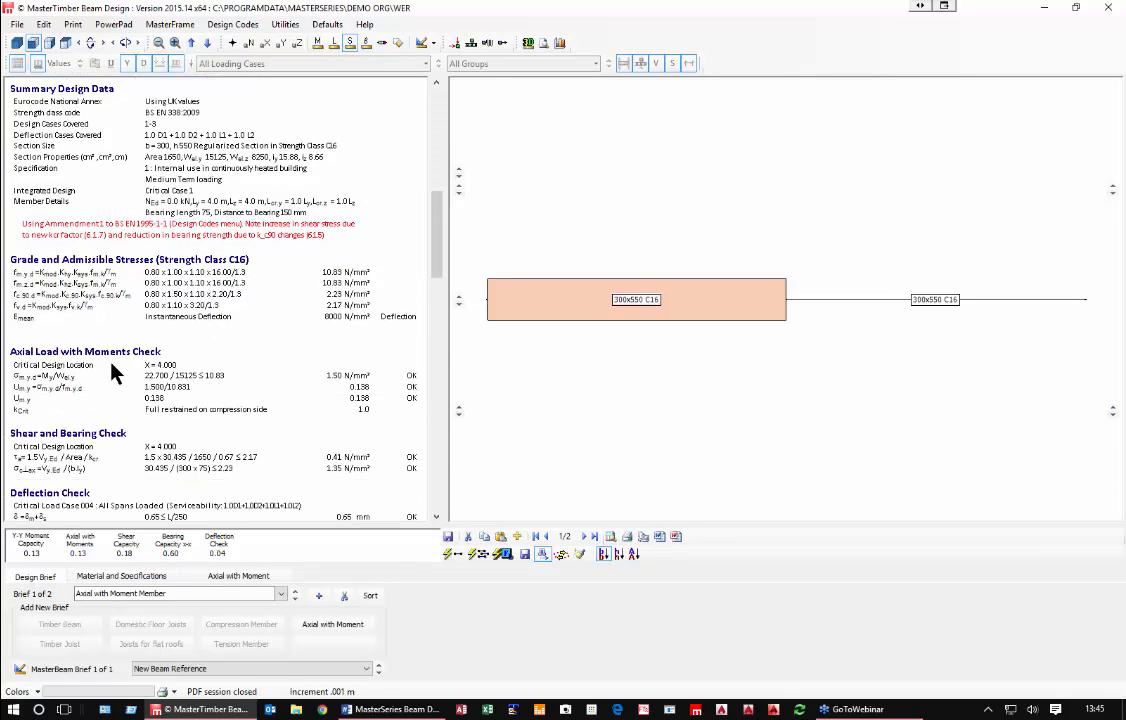
scroll(113, 372, down, 3)
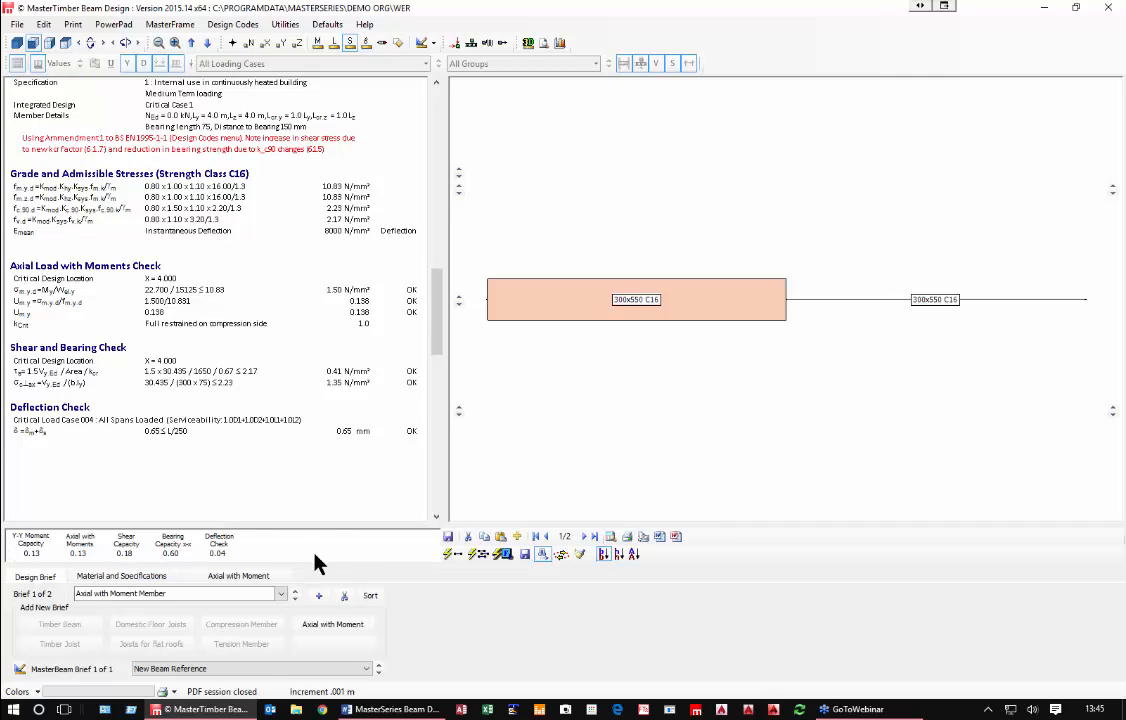
Step: Set the timber section size to 75 x 220 mm in the material specifications
click(121, 577)
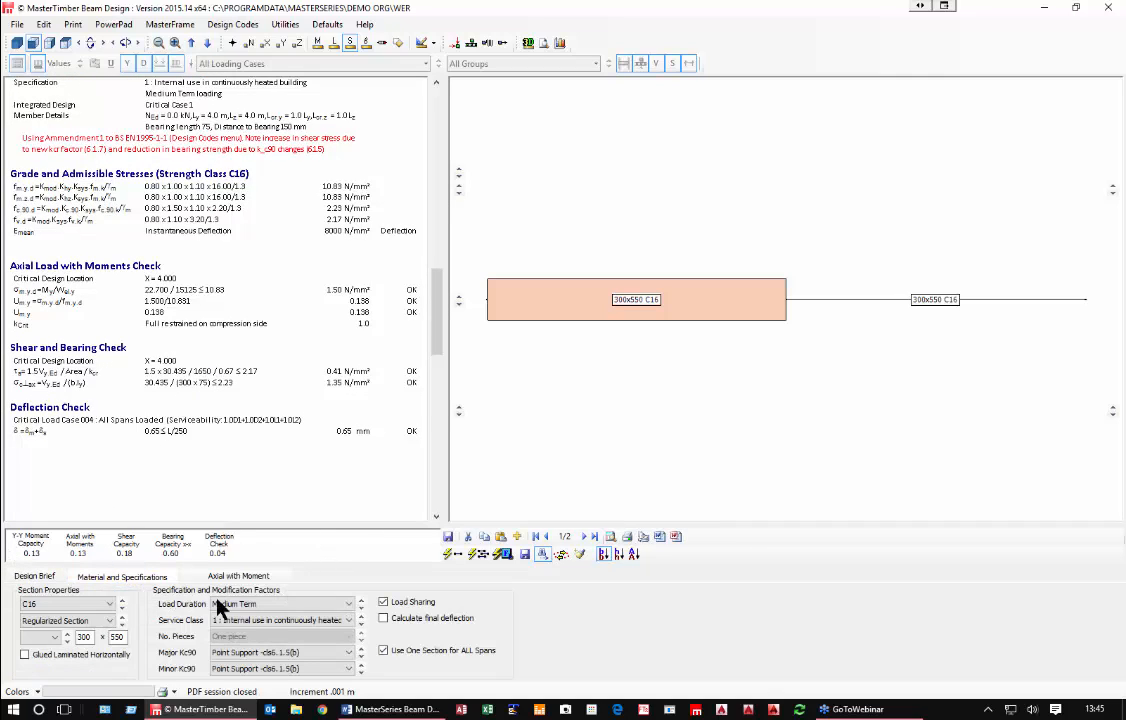
double_click(83, 637)
text(75)
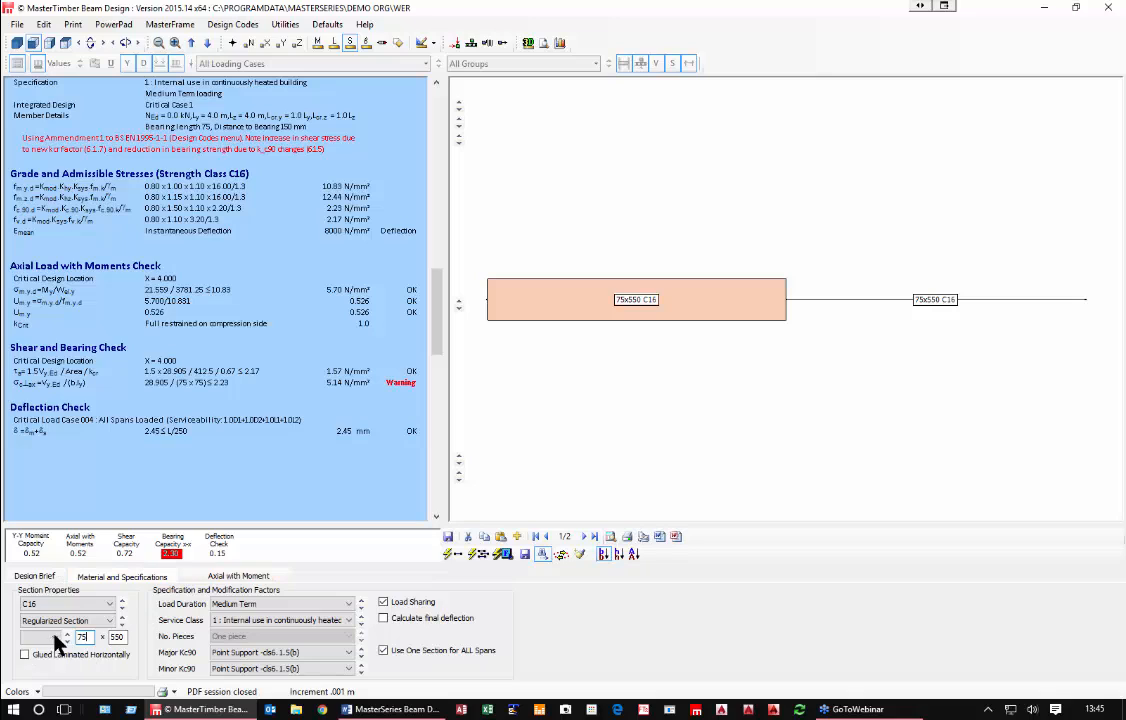
click(124, 637)
double_click(124, 637)
text(2)
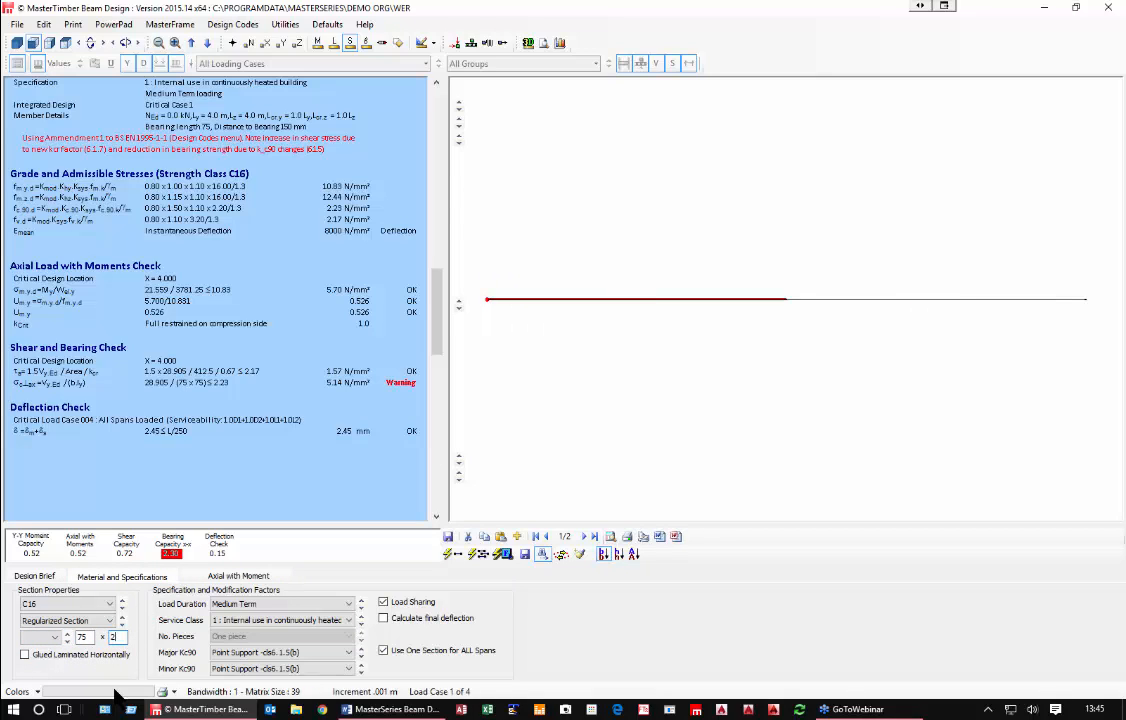
text(20)
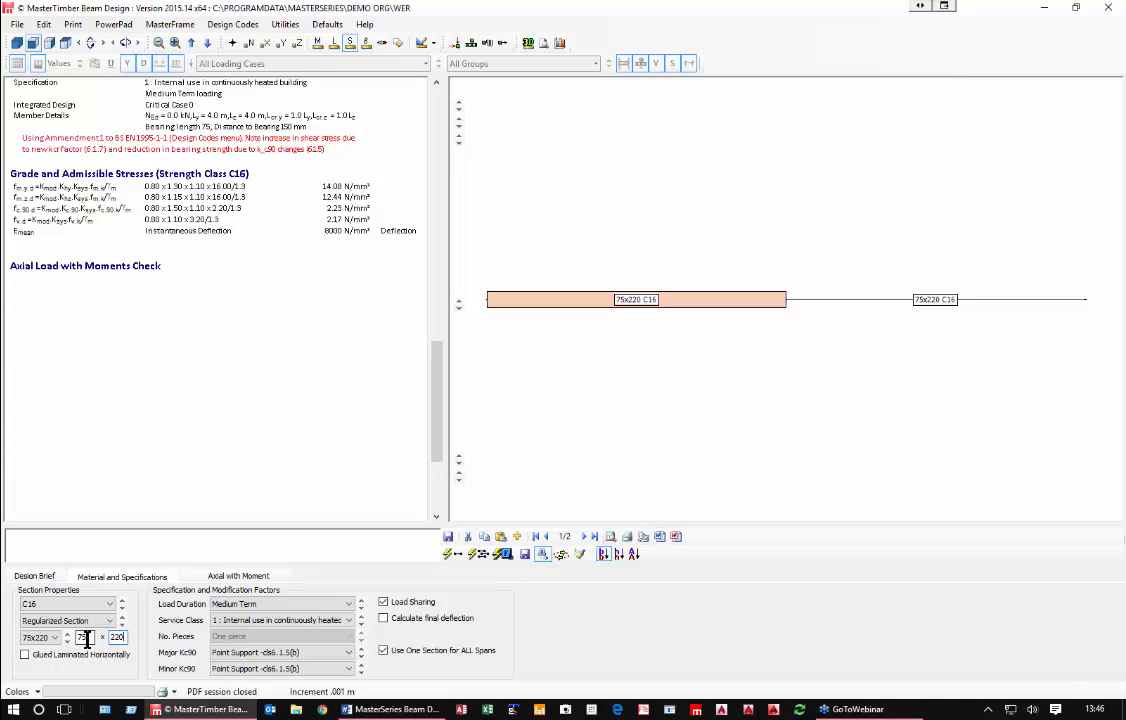
key(Tab)
scroll(183, 418, up, 1)
Step: Change the timber strength class to C22
click(109, 603)
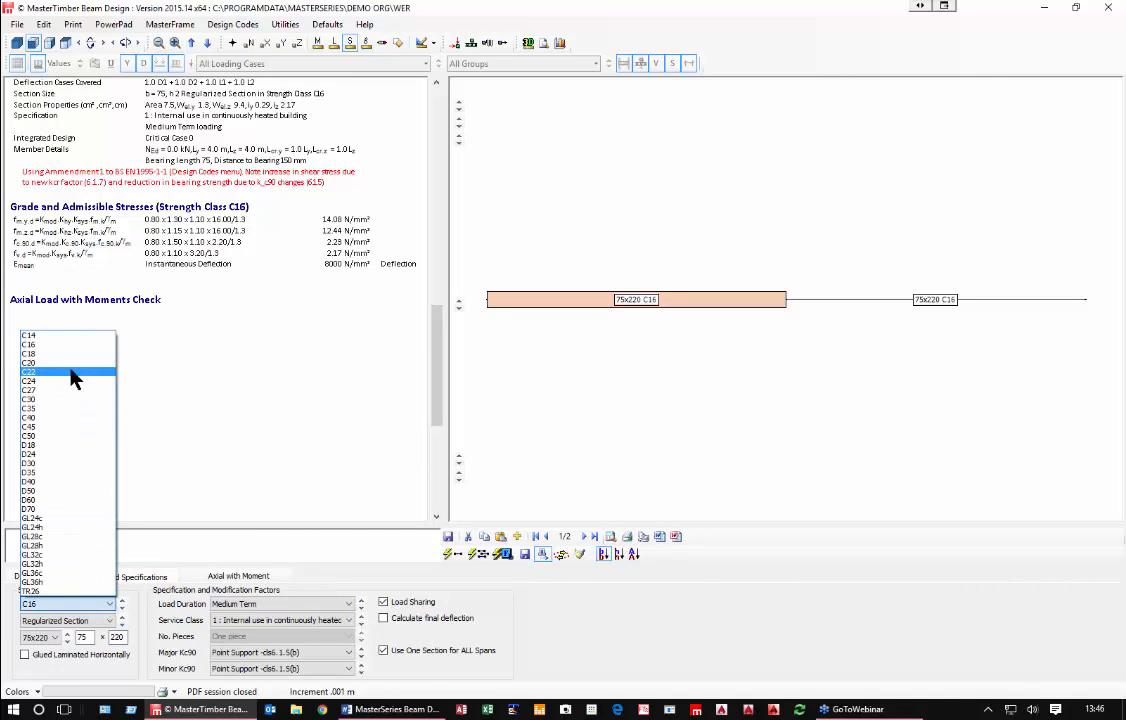
click(71, 371)
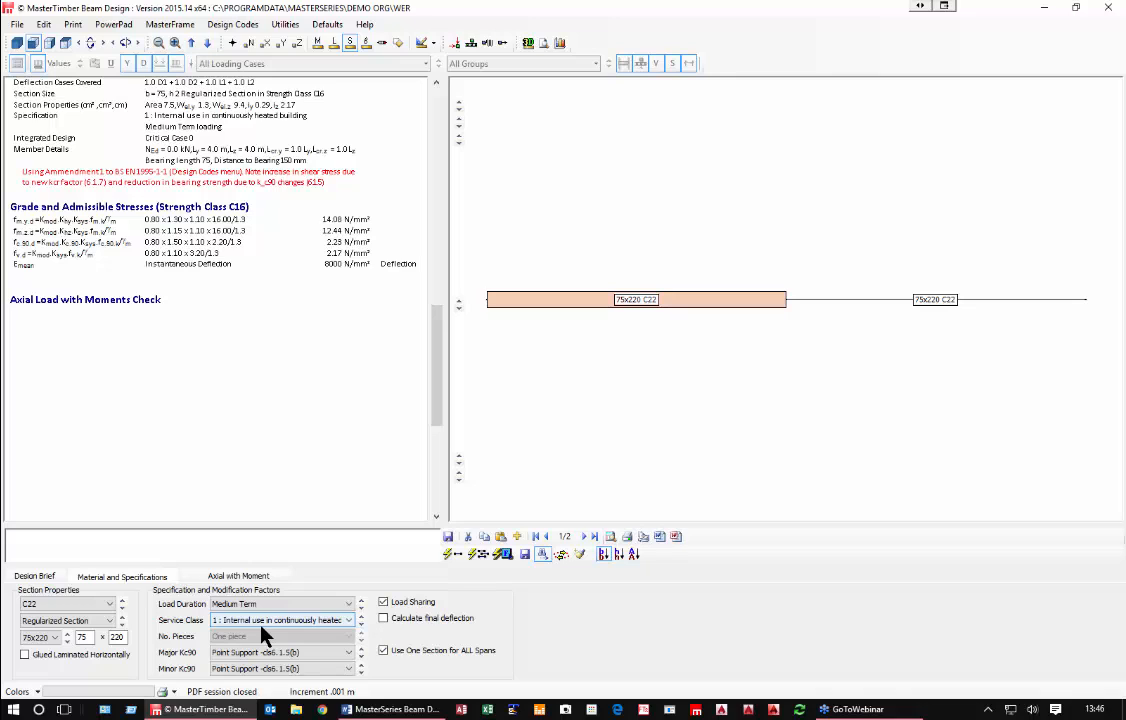
click(46, 604)
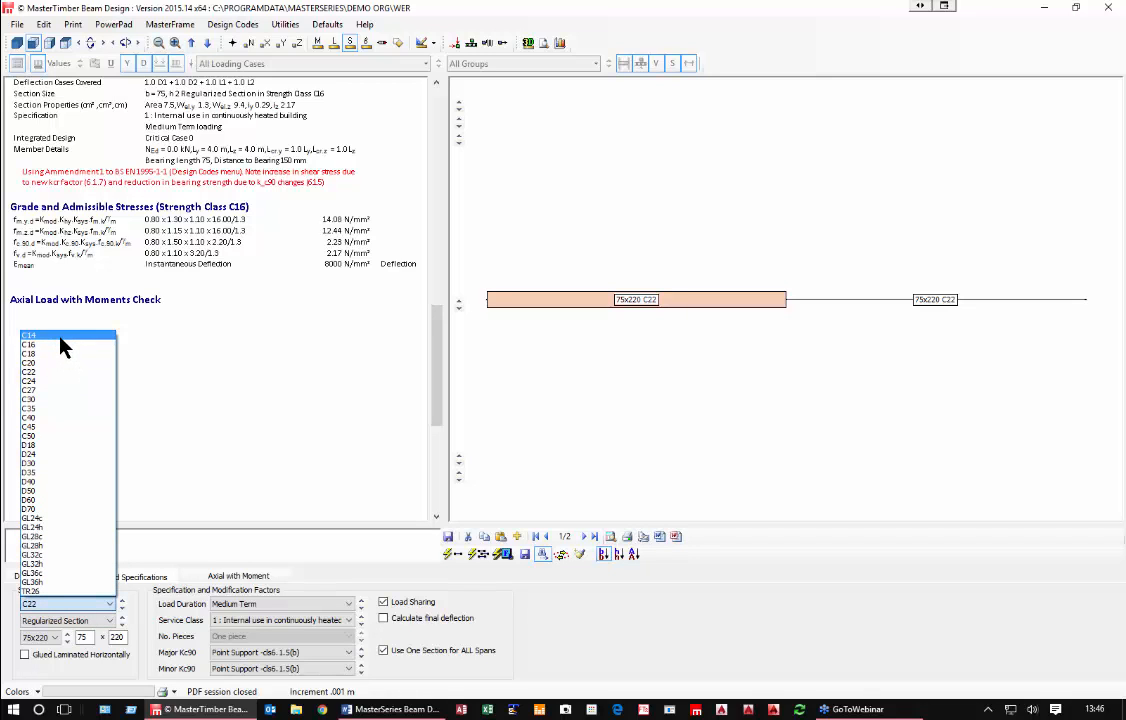
click(278, 456)
Step: Examine the timber design report, both spans, and the design brief and material settings for the 75x220 C22 beam
scroll(196, 460, up, 5)
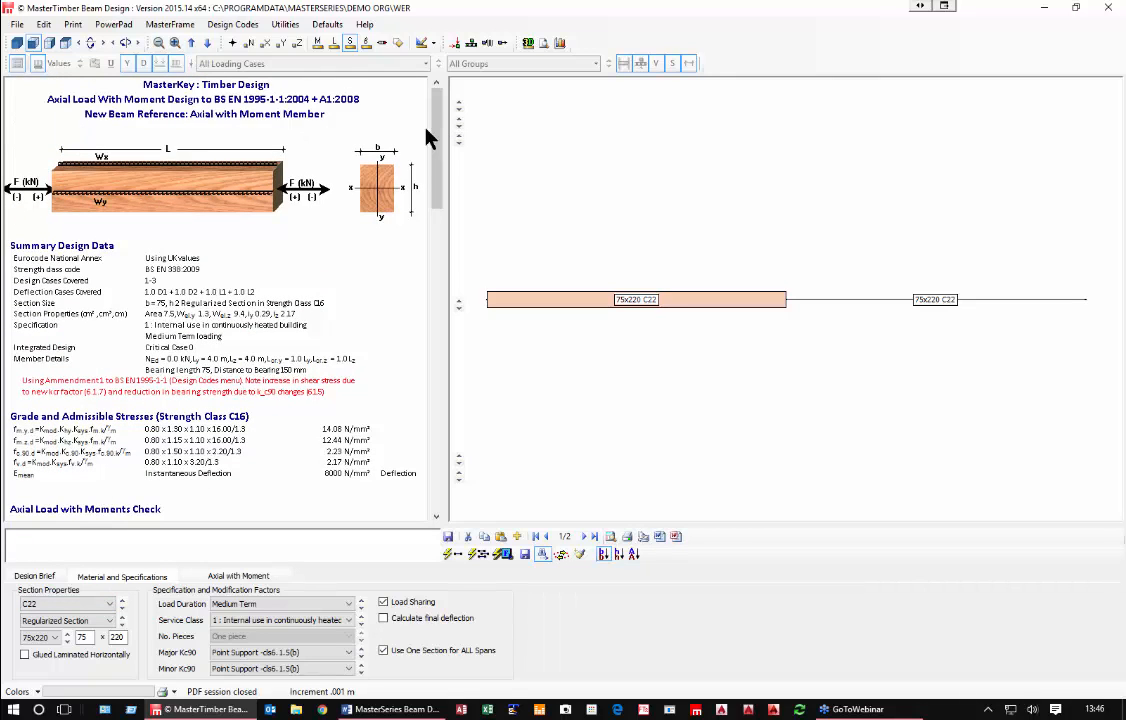
mouse_move(436, 140)
mouse_down()
mouse_move(440, 214)
mouse_move(440, 121)
mouse_up()
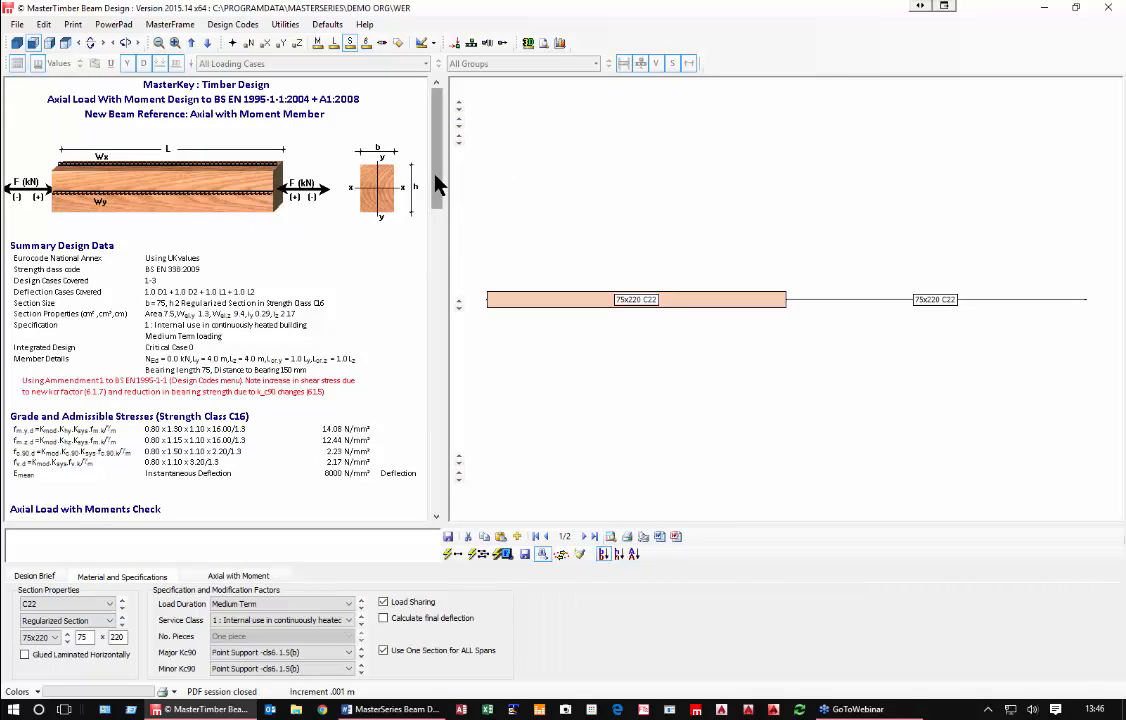
drag(436, 176, 112, 312)
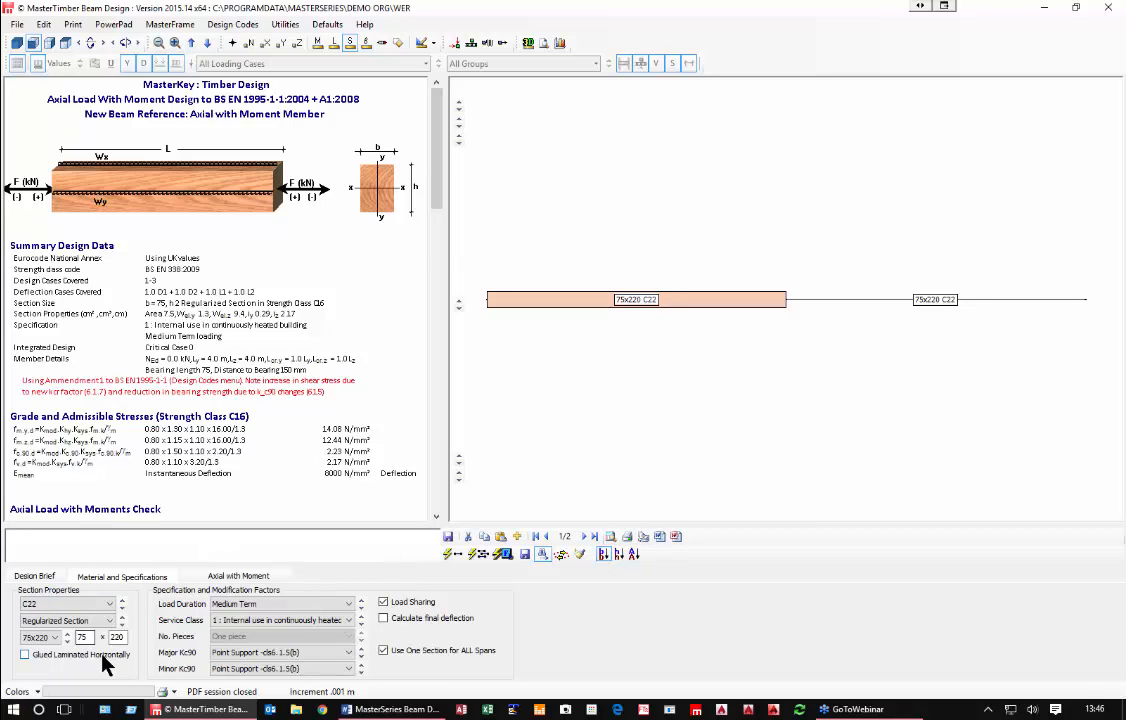
scroll(394, 428, down, 5)
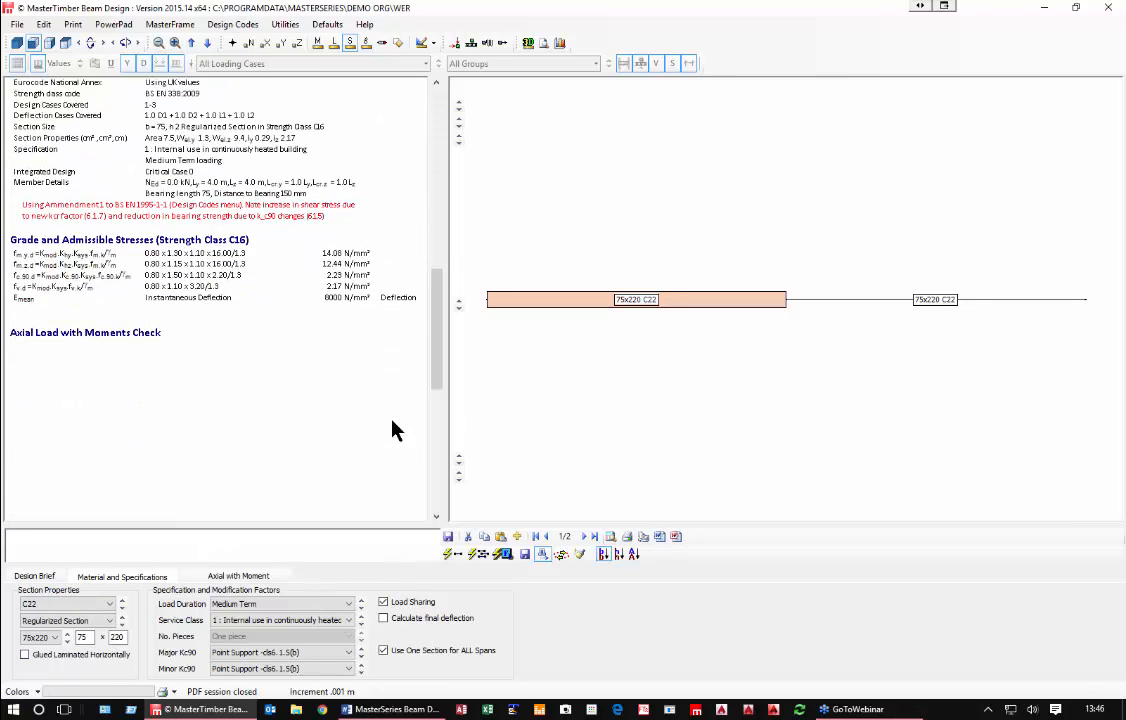
scroll(395, 430, up, 4)
scroll(397, 430, up, 1)
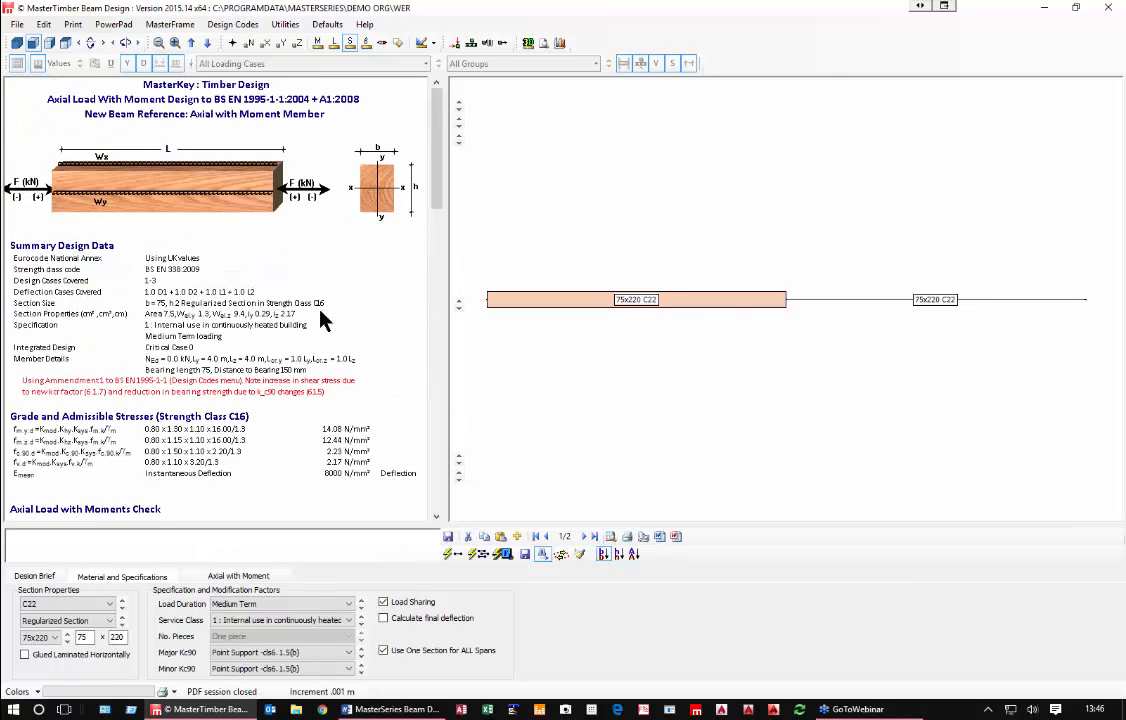
click(945, 299)
click(578, 300)
click(31, 577)
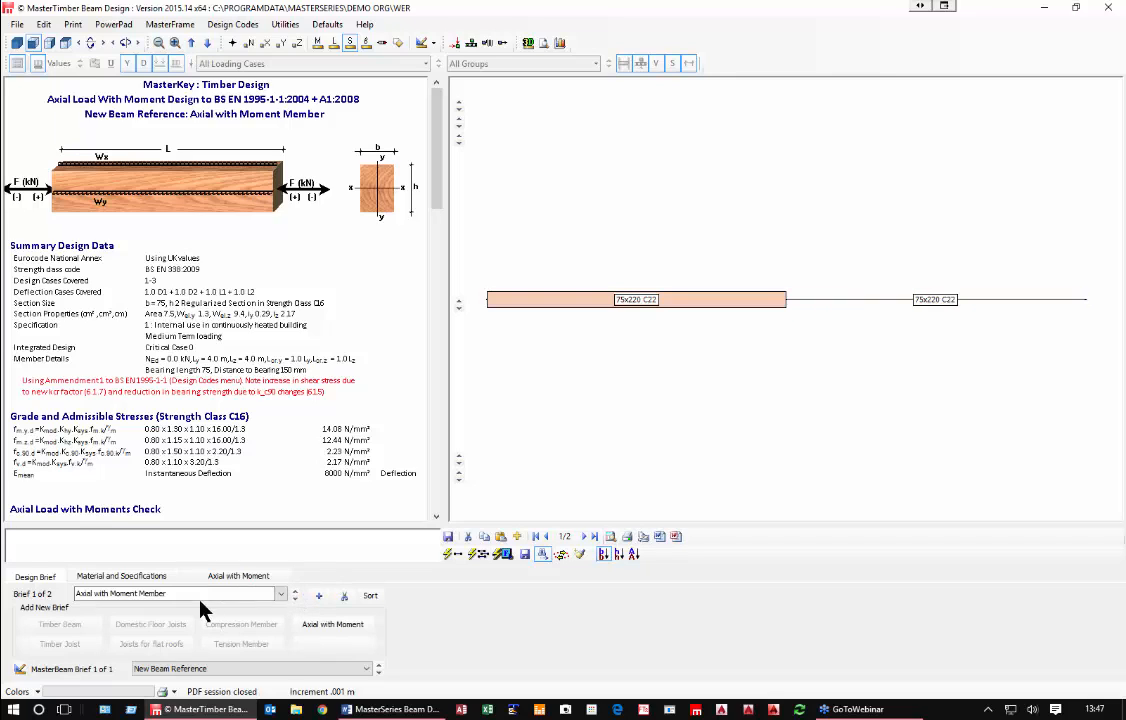
click(125, 577)
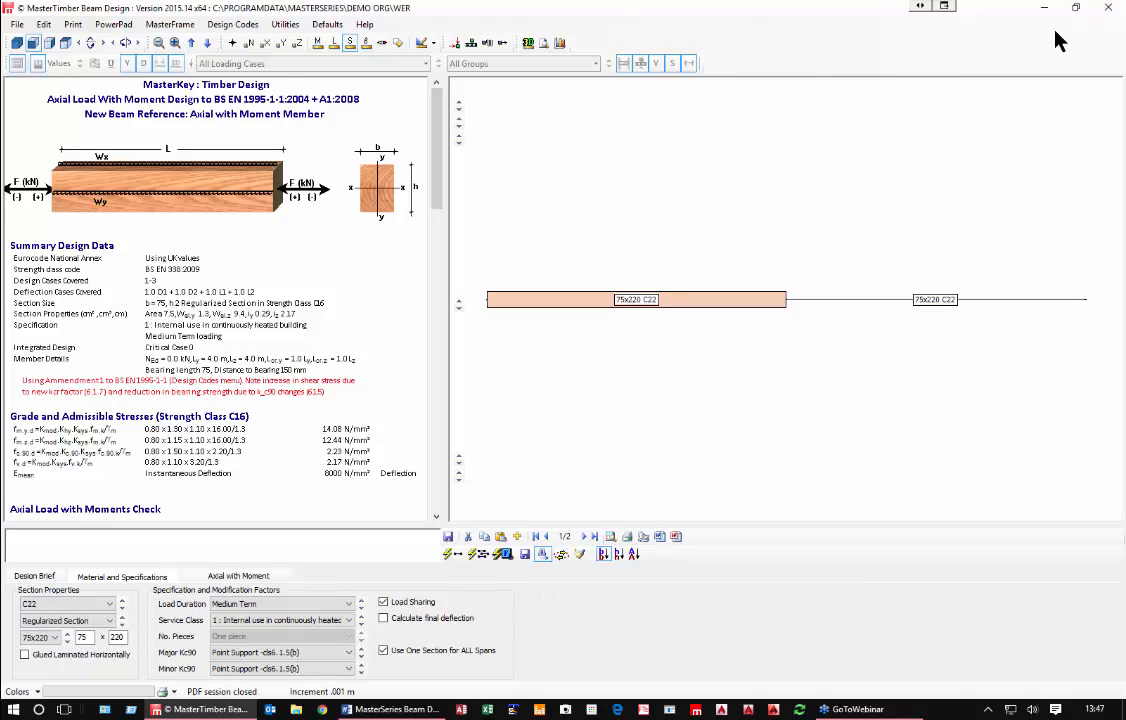
Step: Close the timber design and the timber beam designer, saving the WER beam file
click(1106, 8)
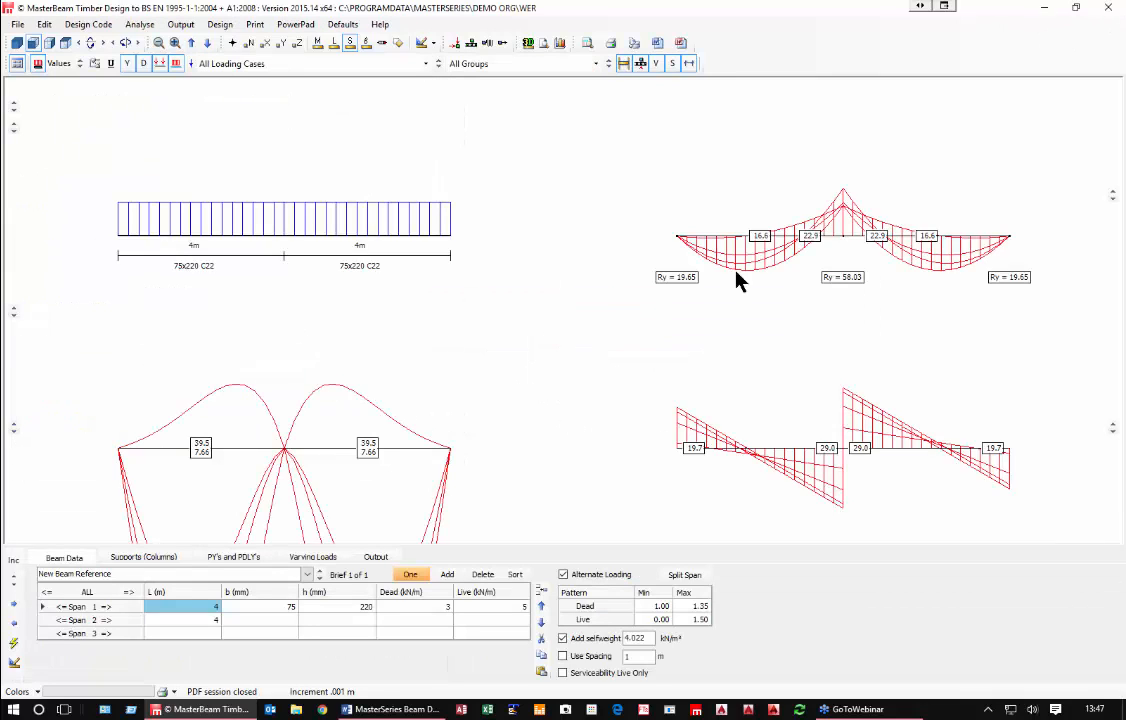
click(1108, 7)
click(535, 387)
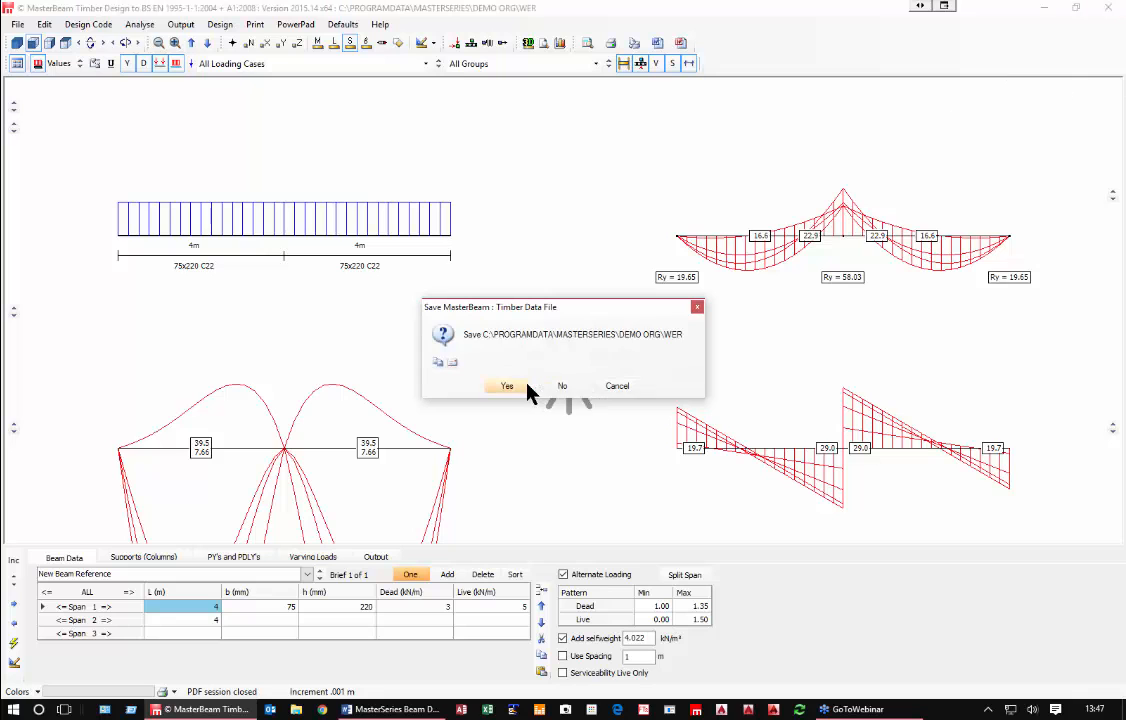
click(507, 389)
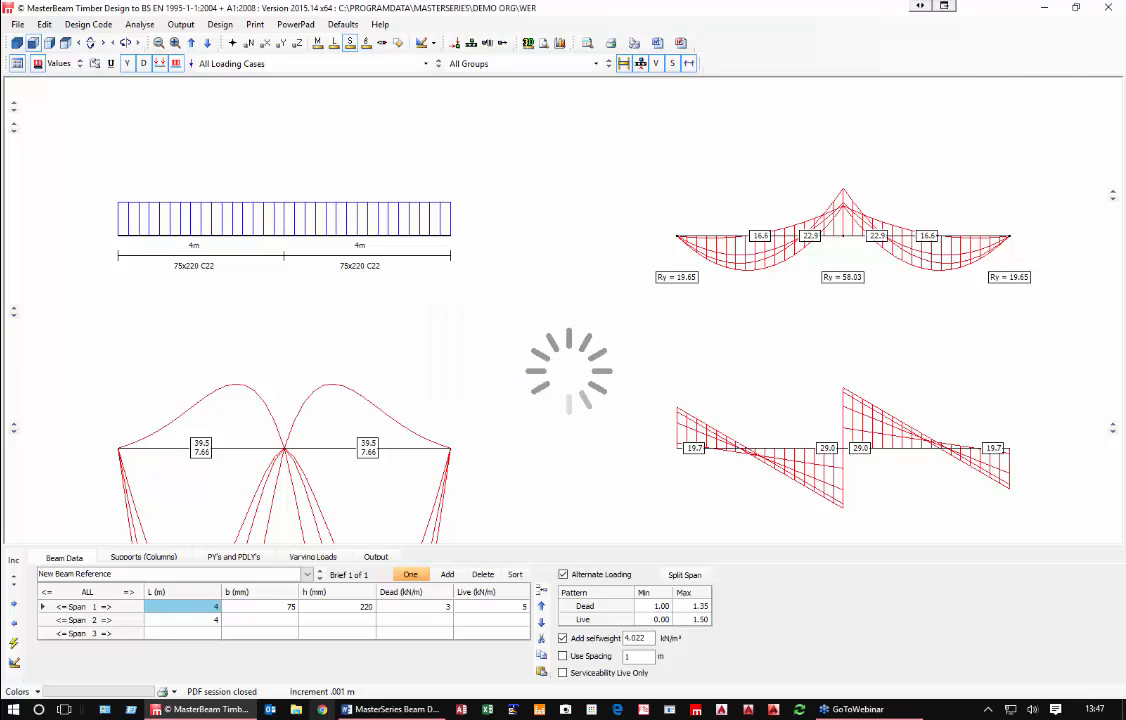
Step: Switch to the Word document on beam design options and examine the free and commercial MasterBeam and MasterFrame programs
click(395, 709)
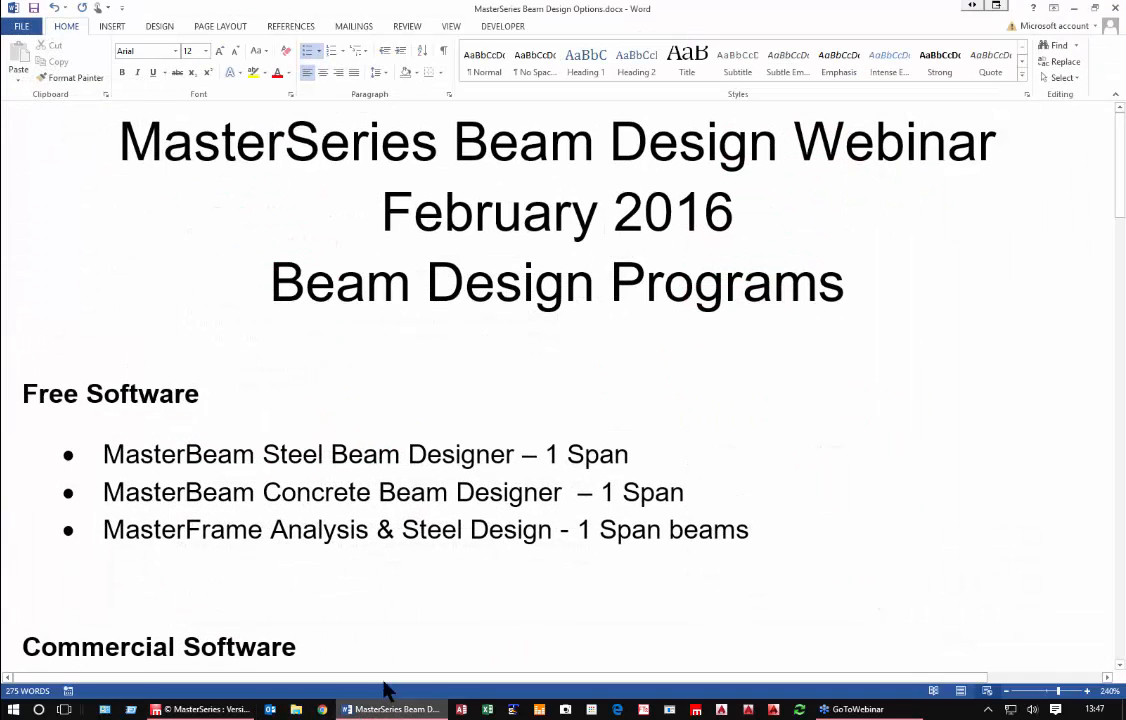
scroll(211, 422, down, 5)
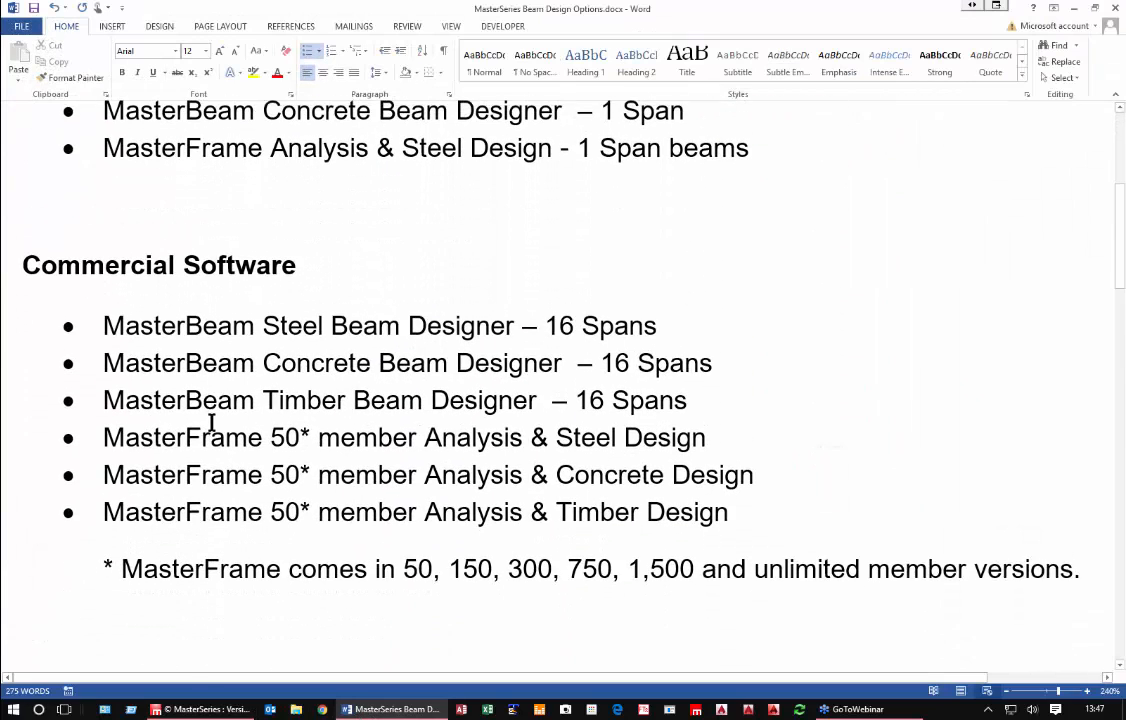
drag(159, 341, 163, 412)
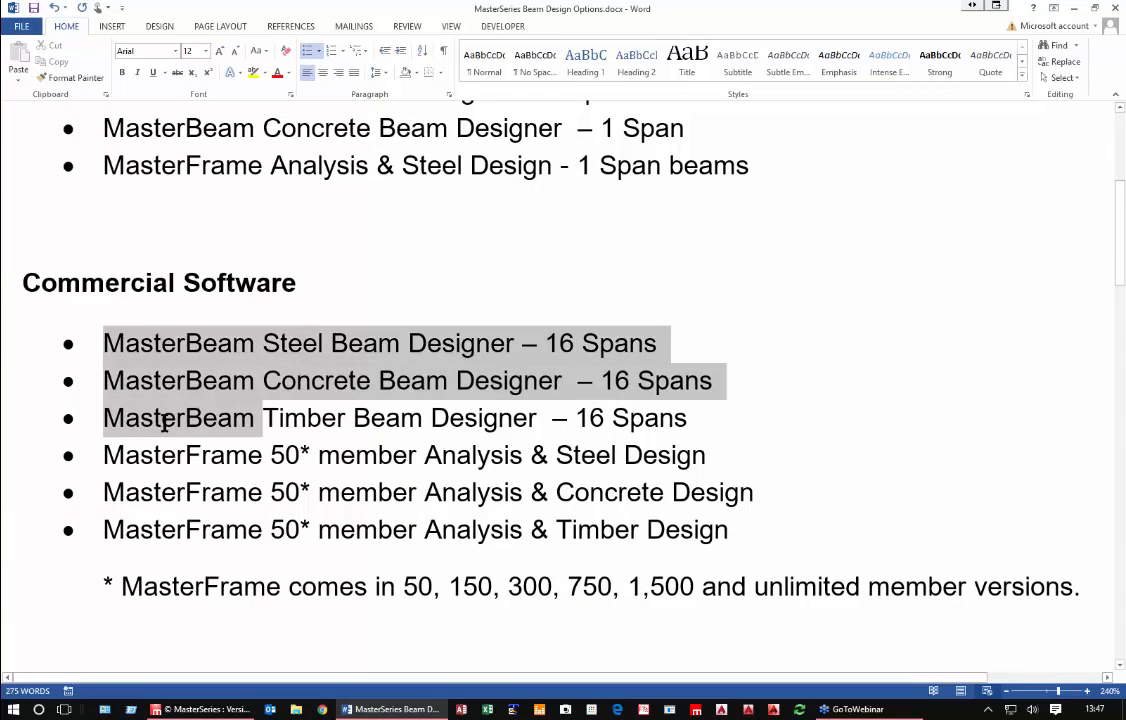
scroll(160, 300, up, 1)
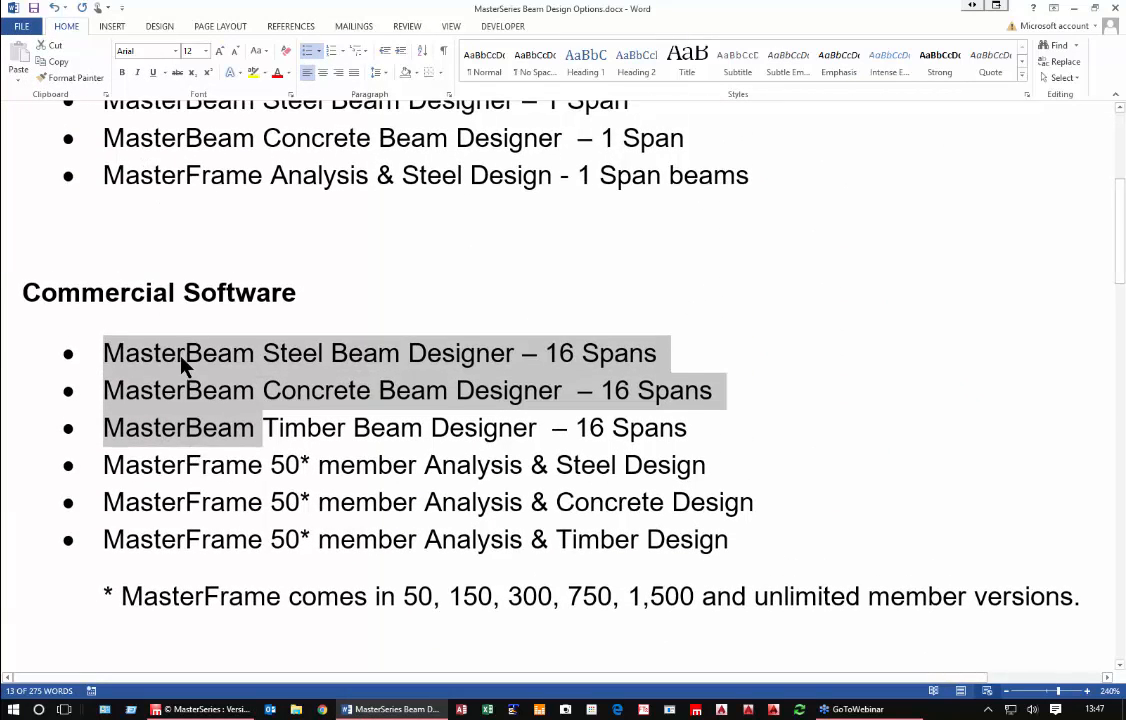
scroll(170, 400, up, 1)
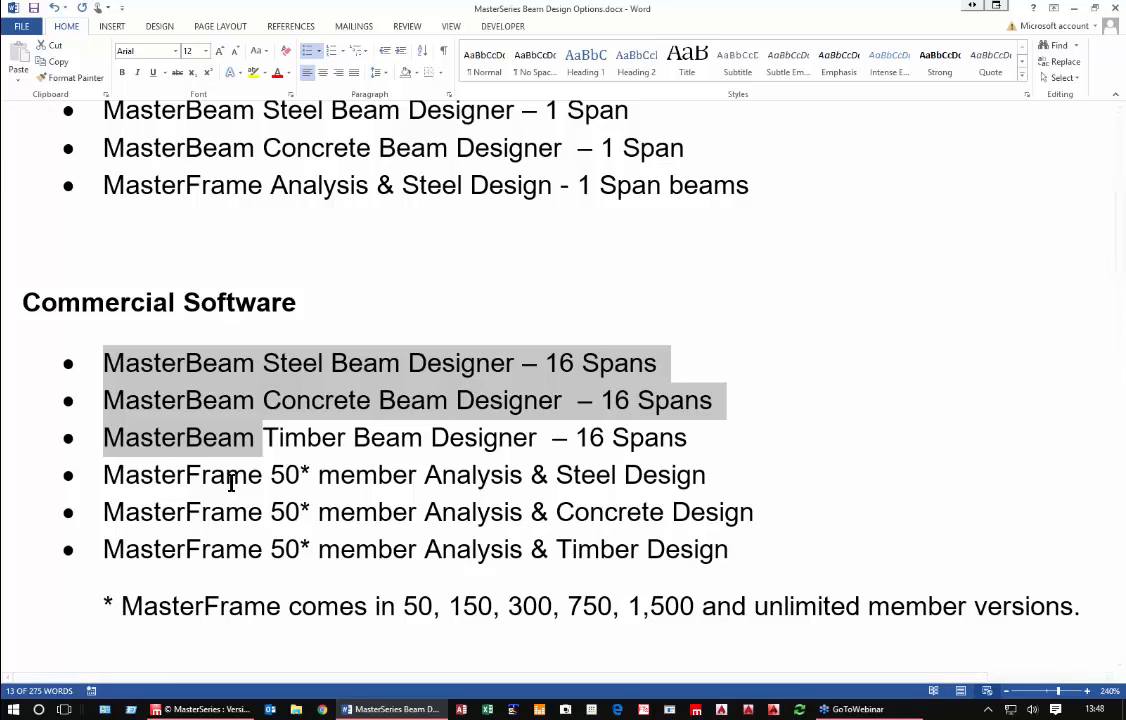
Step: Return to MasterSeries and open the MasterFrame analysis, design and drafting module
click(1073, 10)
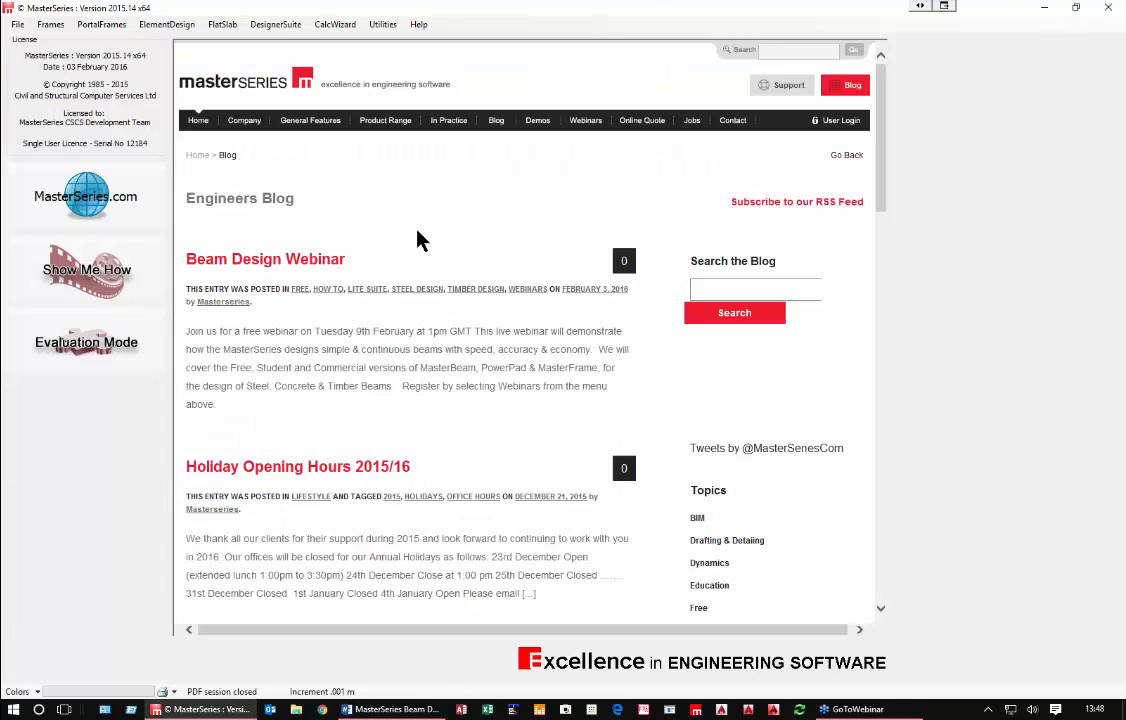
click(48, 25)
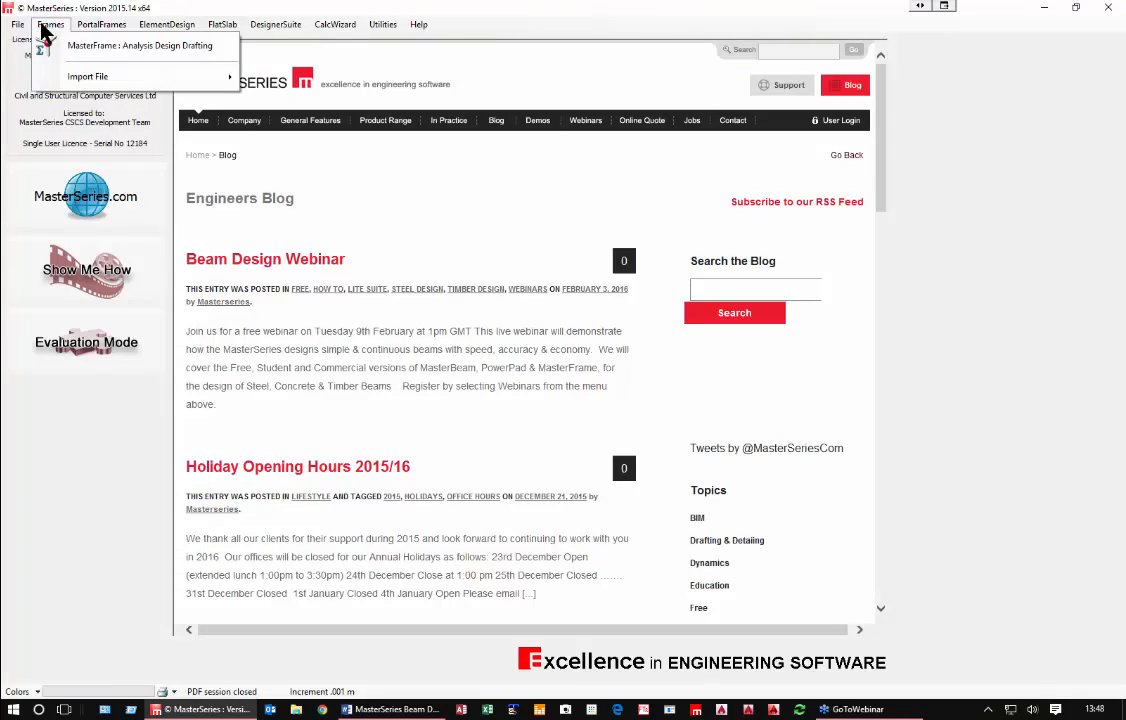
click(84, 46)
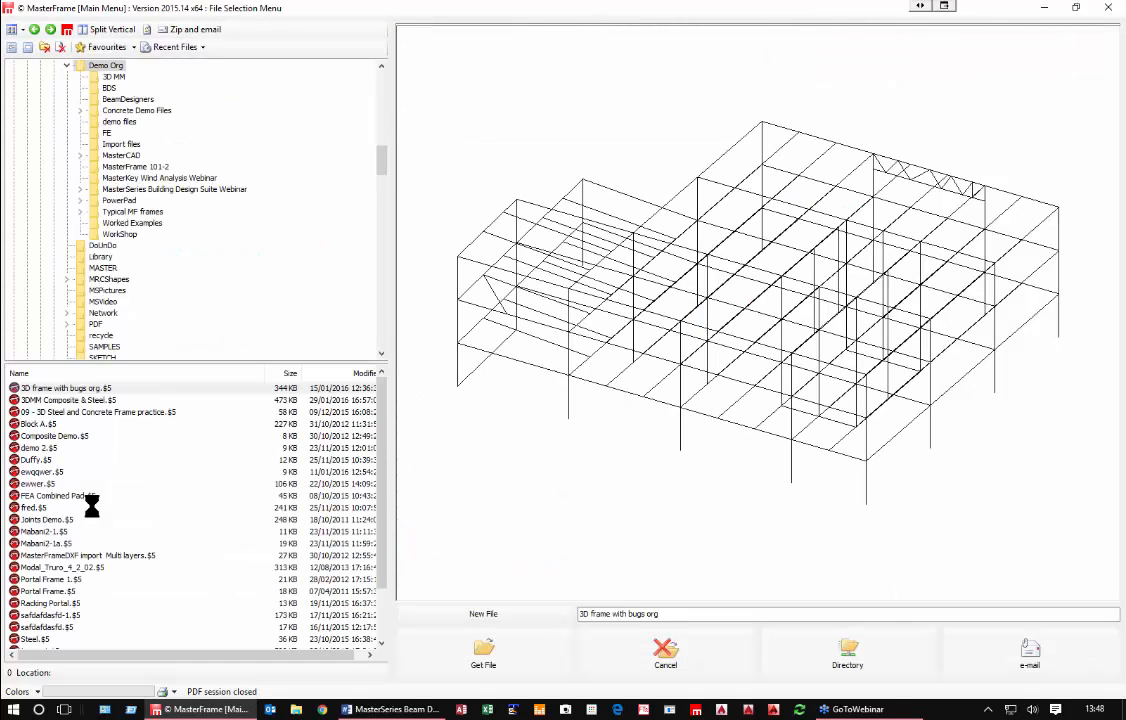
Step: Preview saved frame models in the Demo Org and BDS folders
click(68, 497)
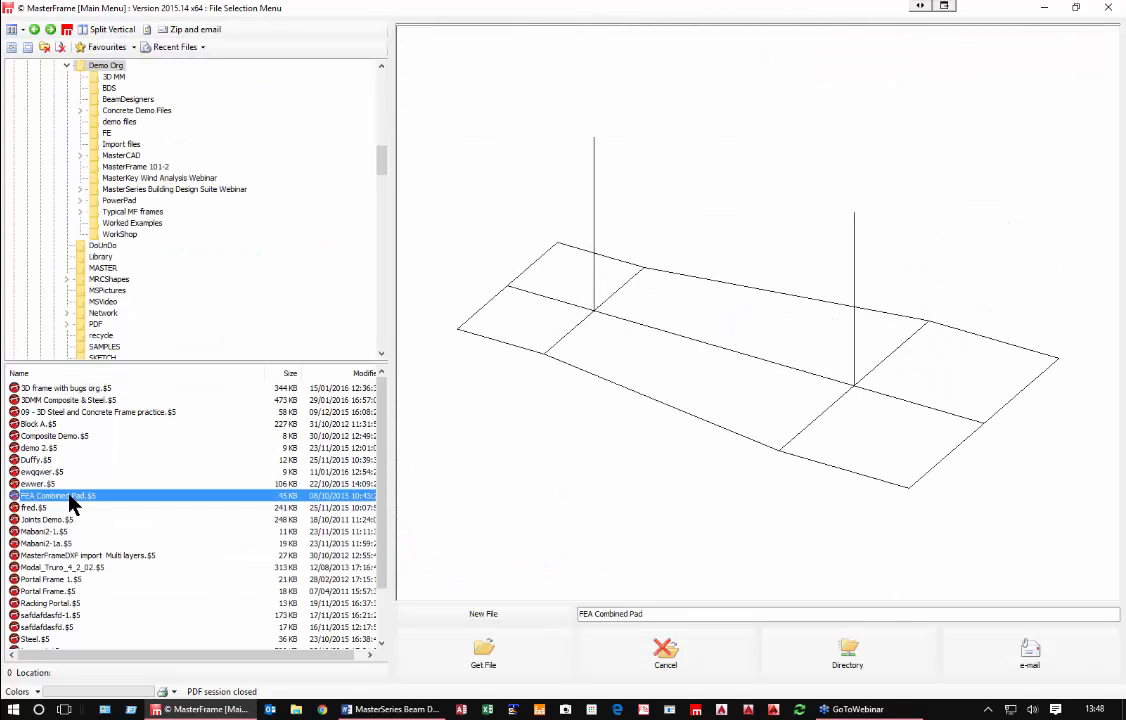
click(107, 603)
key(Up)
key(Up)
key(Up)
key(Up)
key(Up)
key(Up)
key(Up)
key(Up)
key(Up)
key(Up)
key(Up)
key(Up)
key(Up)
key(Up)
key(Up)
key(Up)
key(Up)
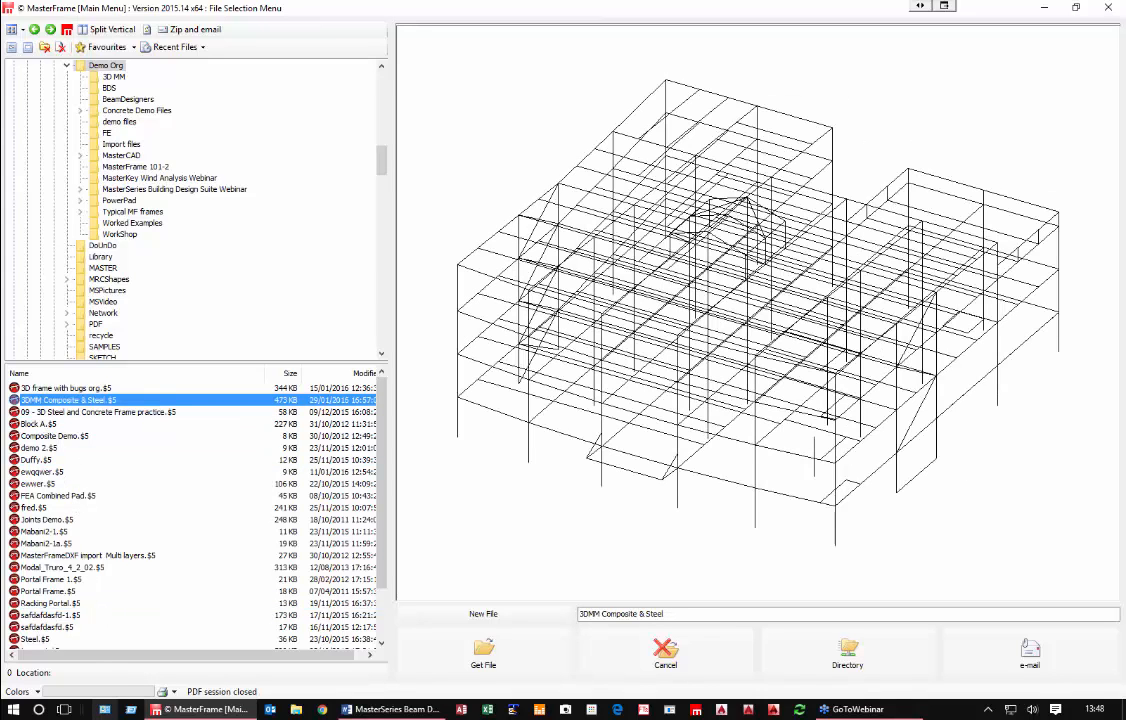
click(110, 98)
click(107, 88)
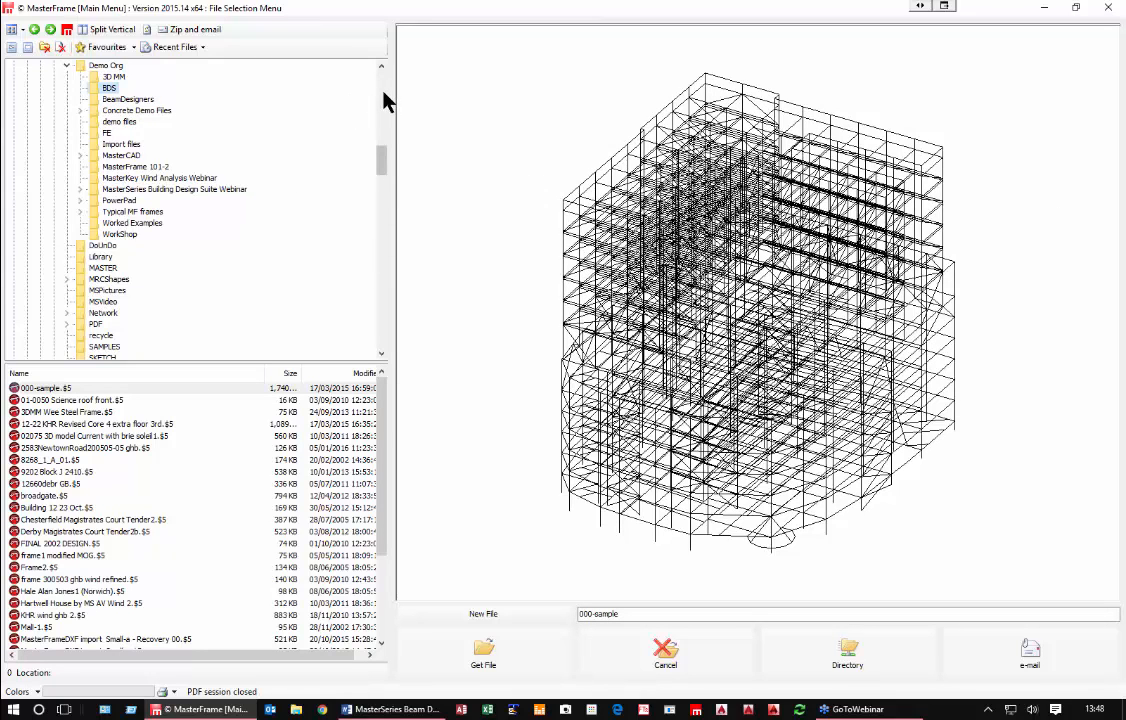
Step: Create a new frame file named My Wee Beam in the MasterSeries folder
scroll(380, 98, up, 8)
click(97, 301)
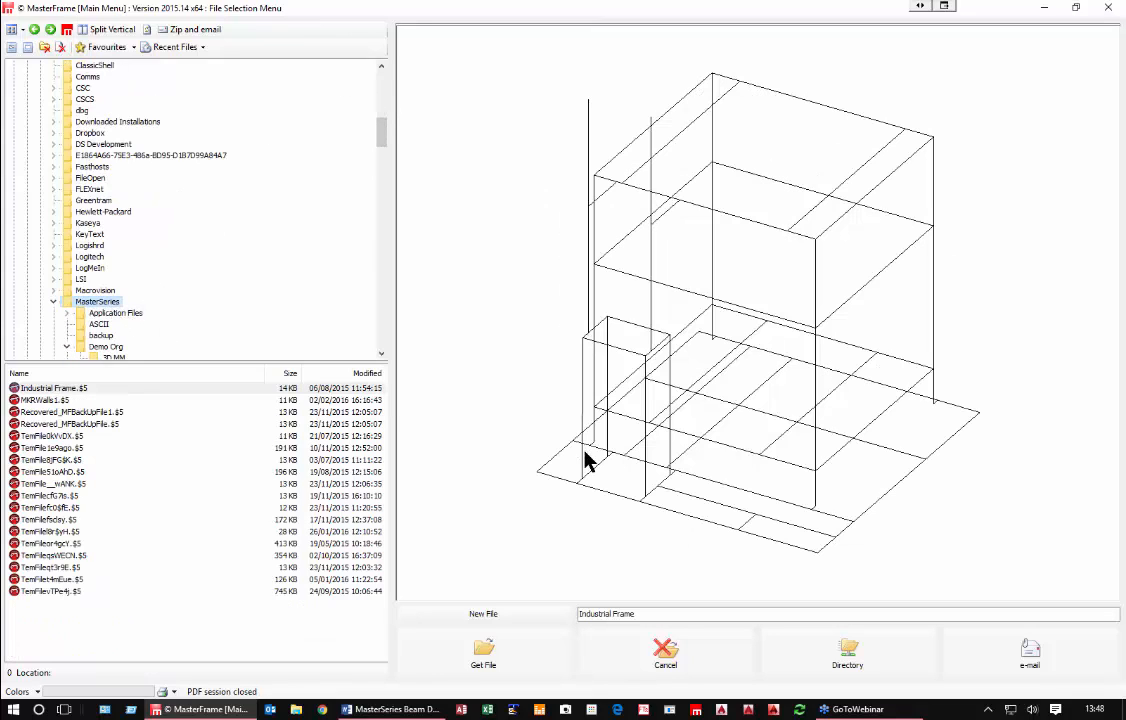
click(473, 622)
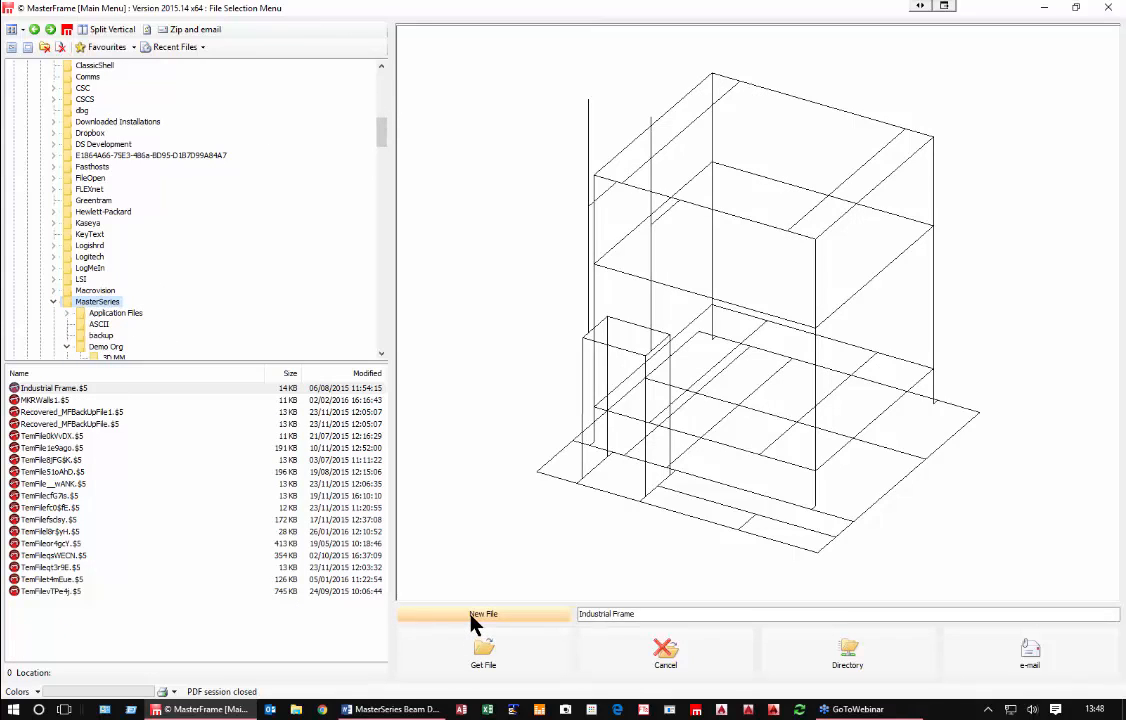
text(My)
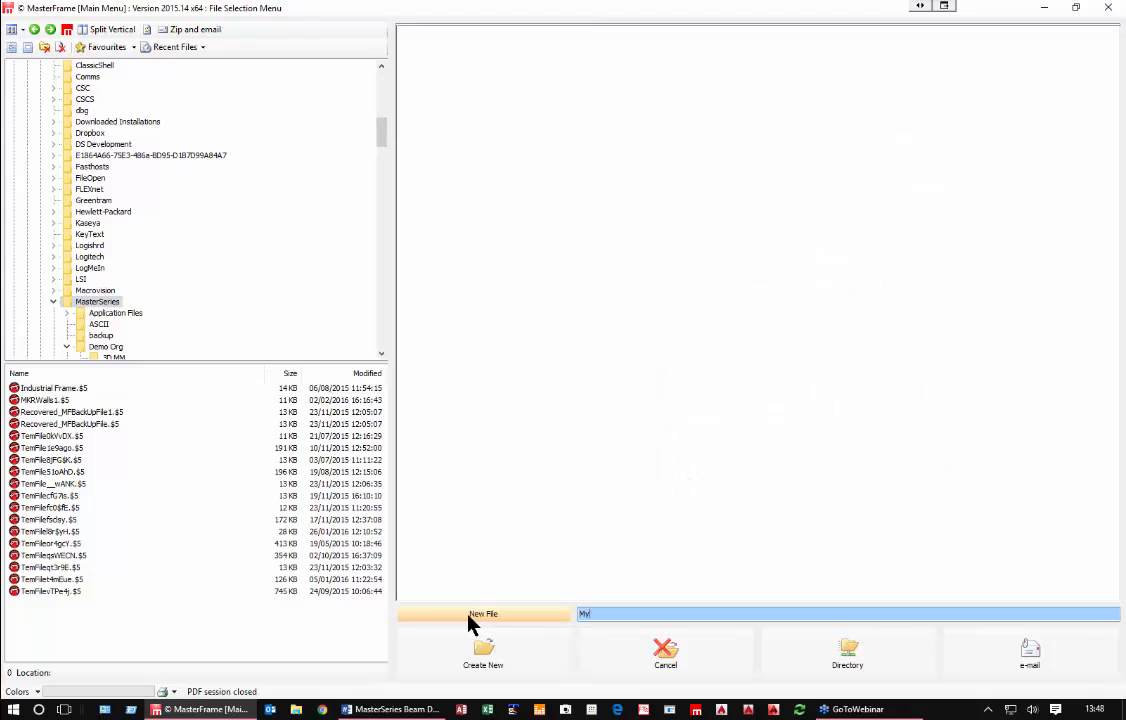
text( Wee Beam)
click(486, 650)
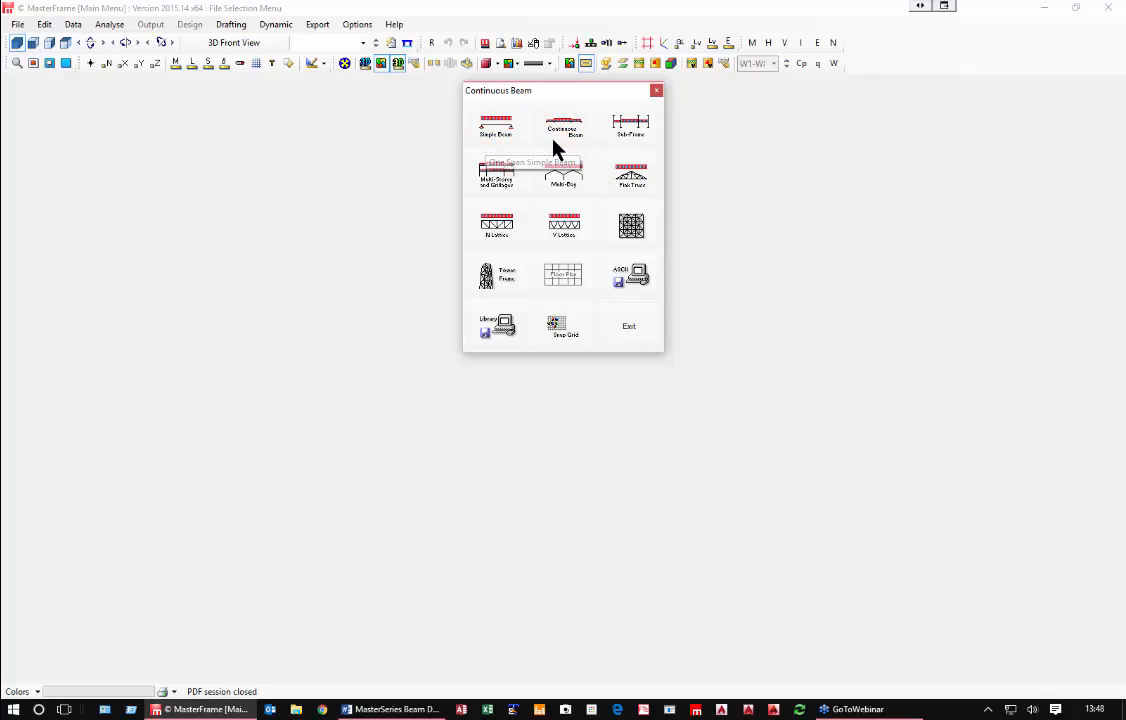
Step: Generate a one-span simple beam and assign it a 610x229 UB 125 steel section
click(501, 137)
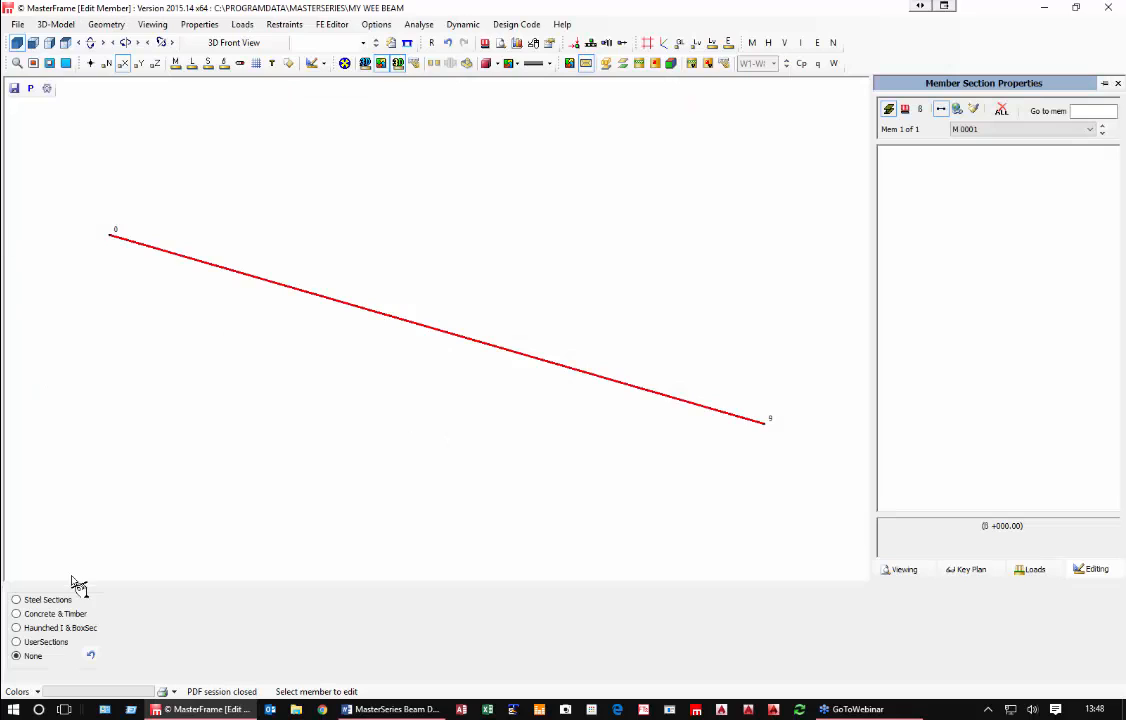
click(20, 600)
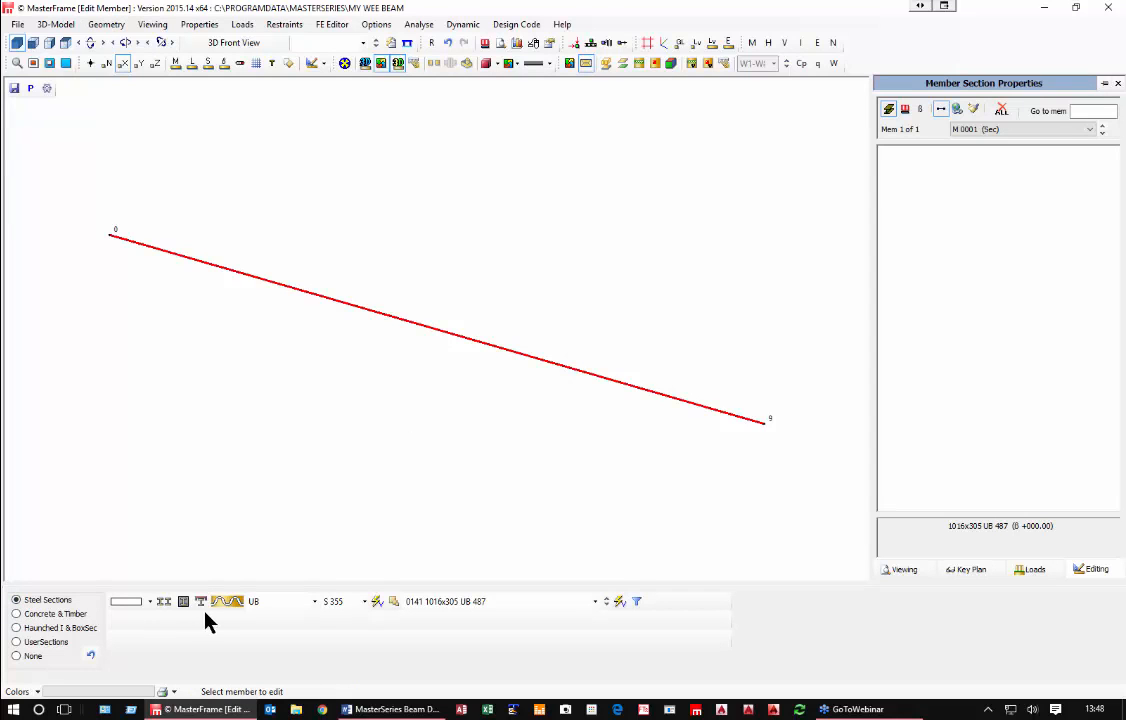
click(450, 606)
click(442, 560)
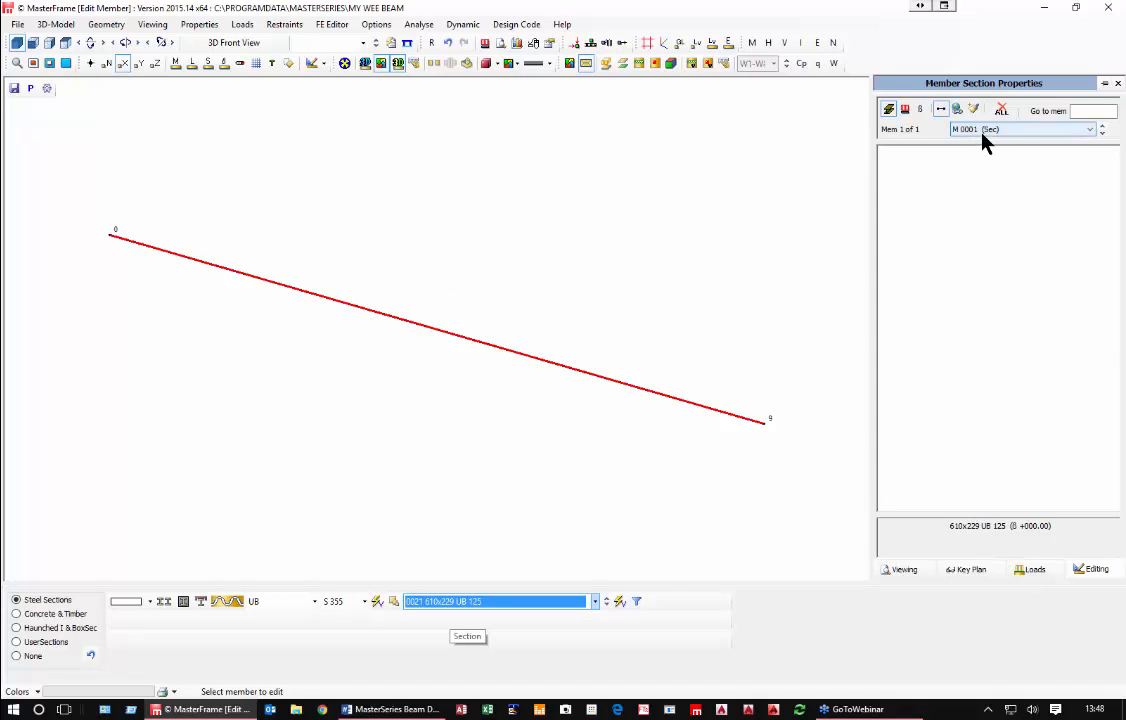
Step: Edit the beam's end node coordinates so that node 2 lies at X = 6.6 m
click(106, 24)
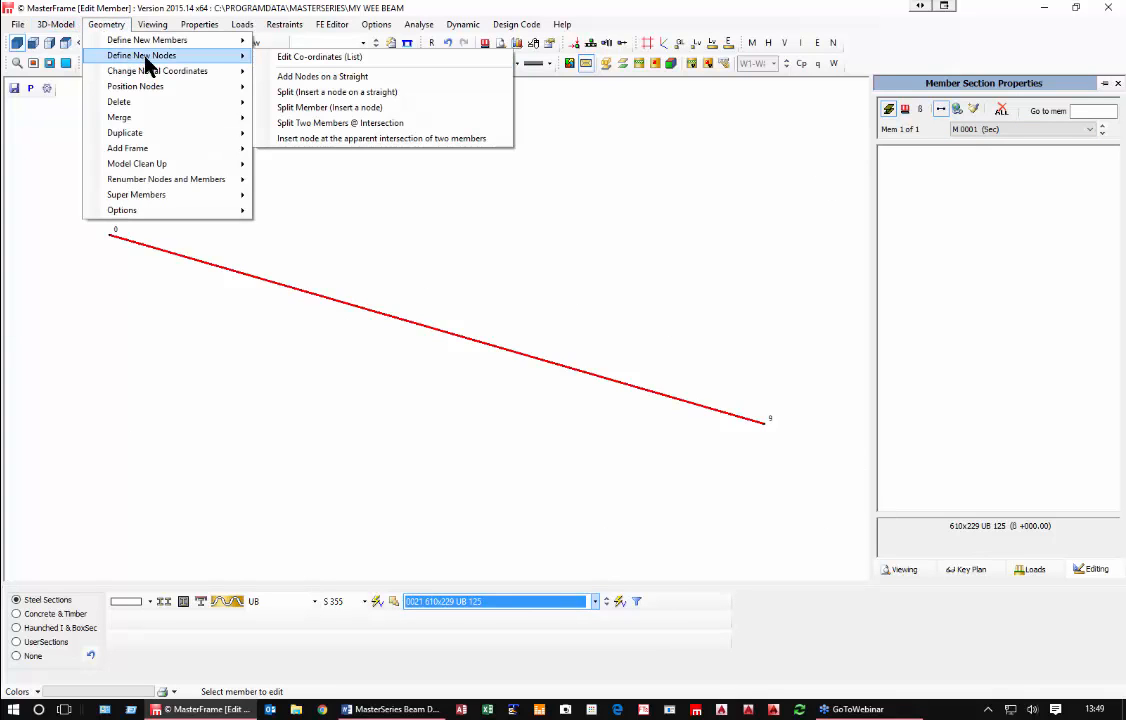
mouse_move(139, 44)
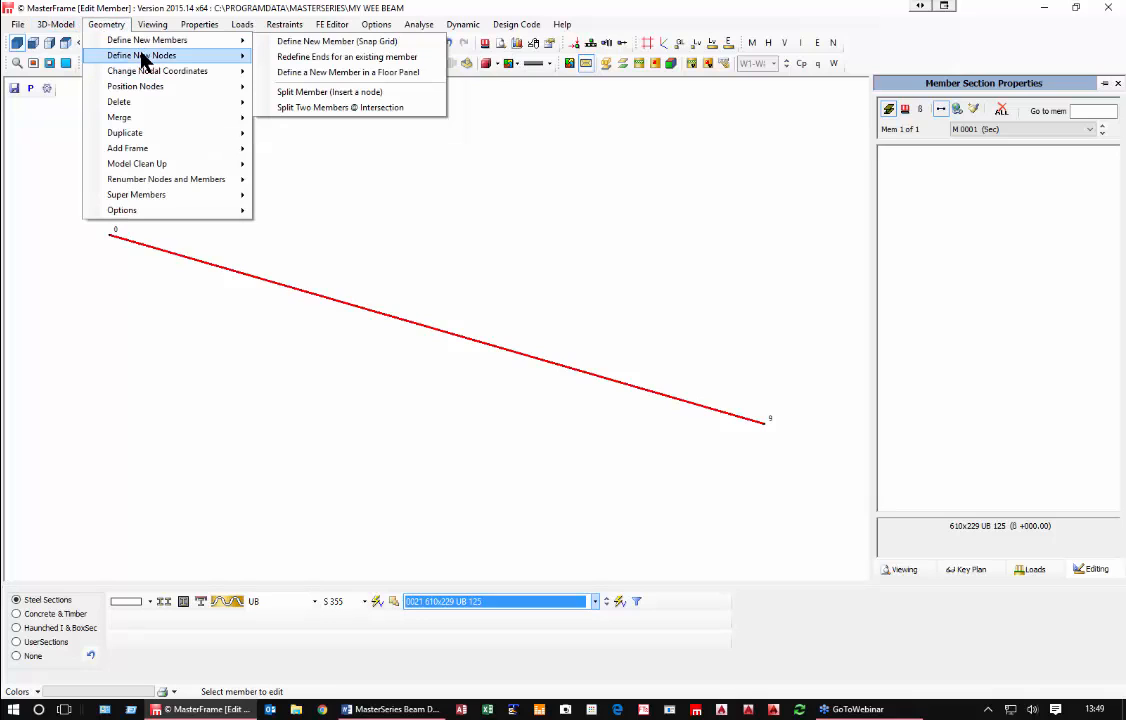
click(309, 60)
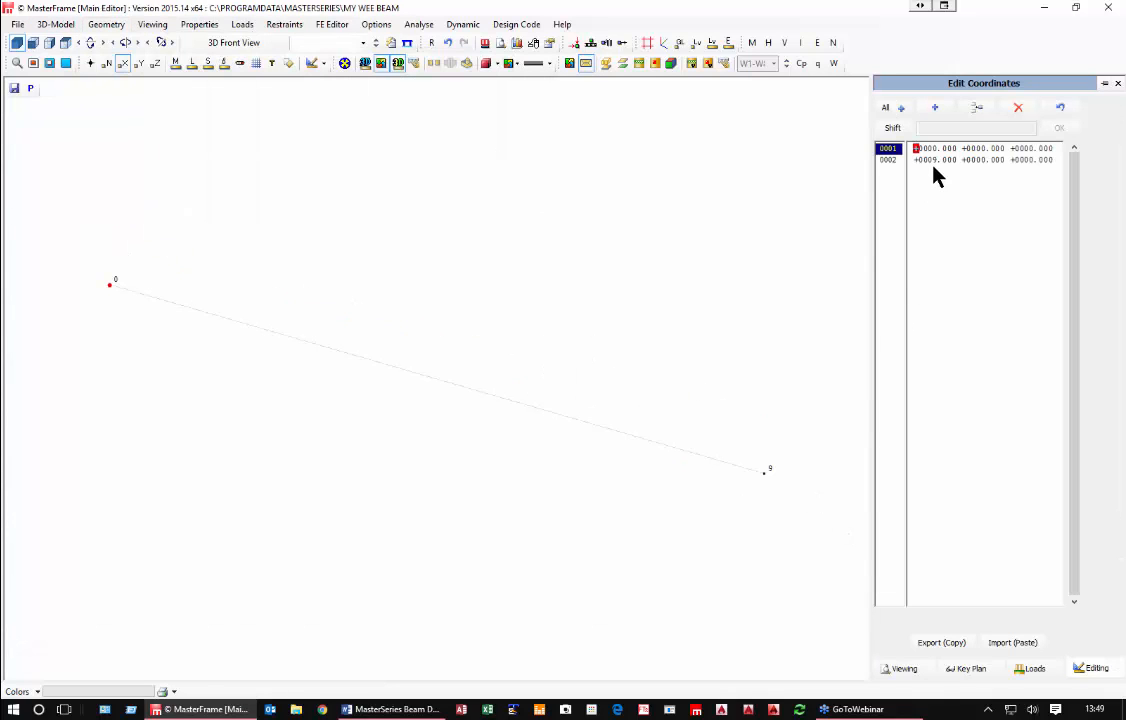
click(933, 161)
text(6.6)
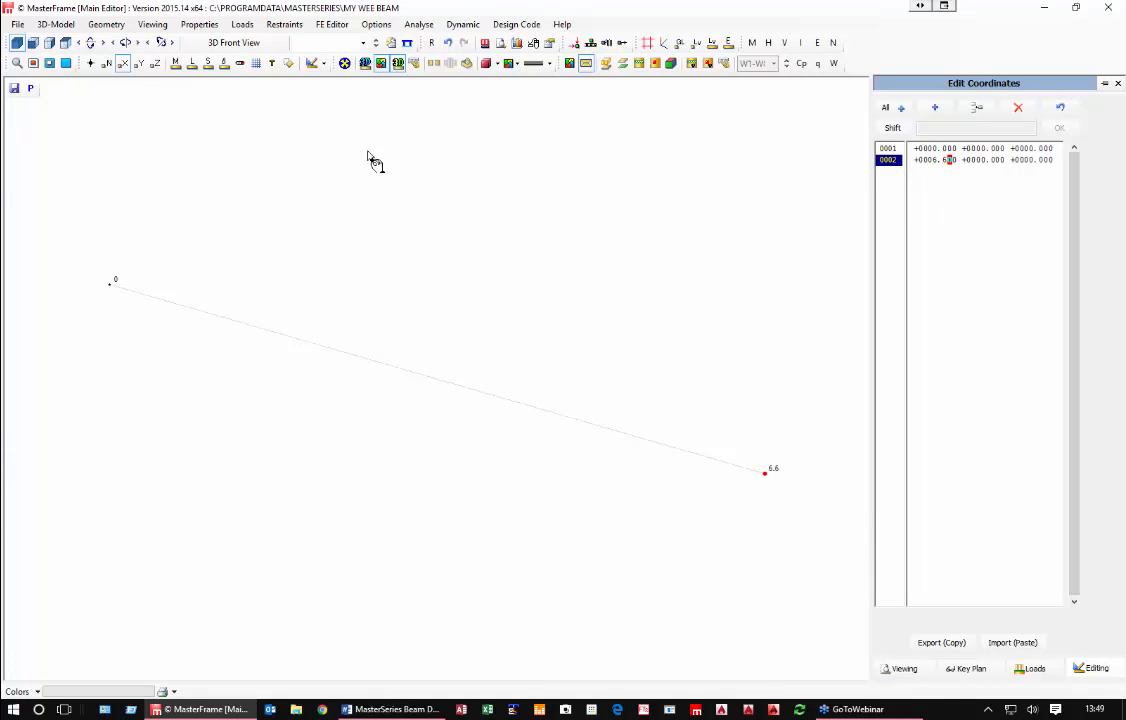
Step: Open the member loading for the beam and add two UDLY distributed loads and two PY point loads
click(197, 26)
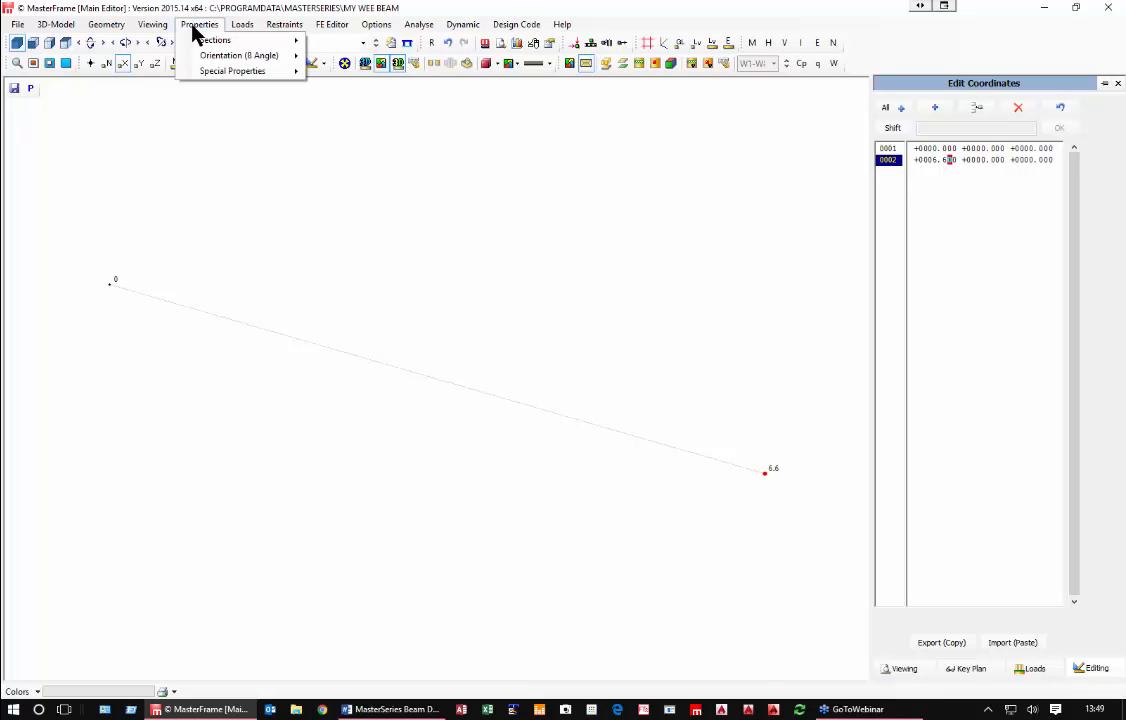
mouse_move(237, 30)
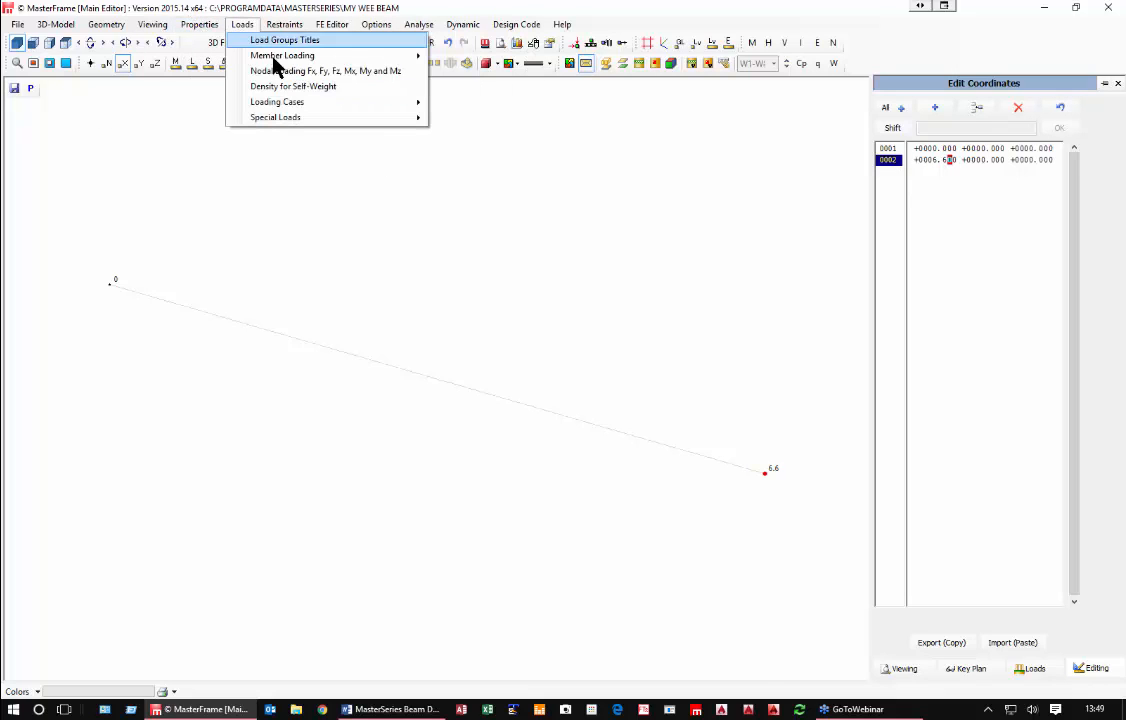
mouse_move(288, 58)
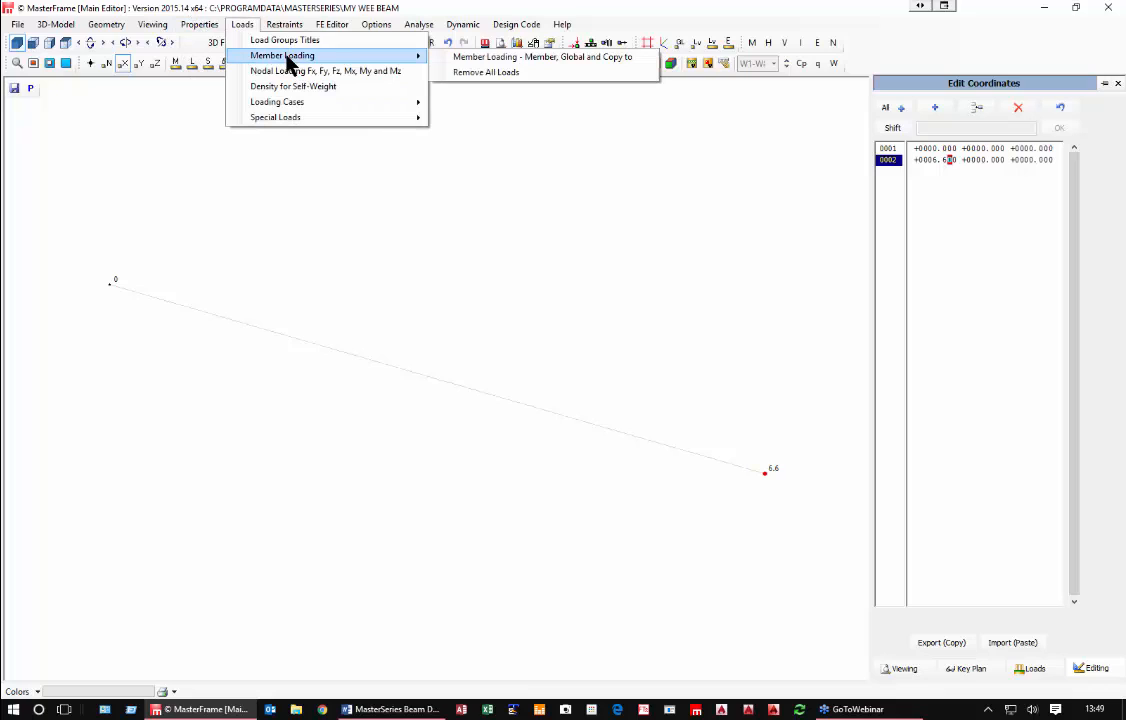
click(488, 60)
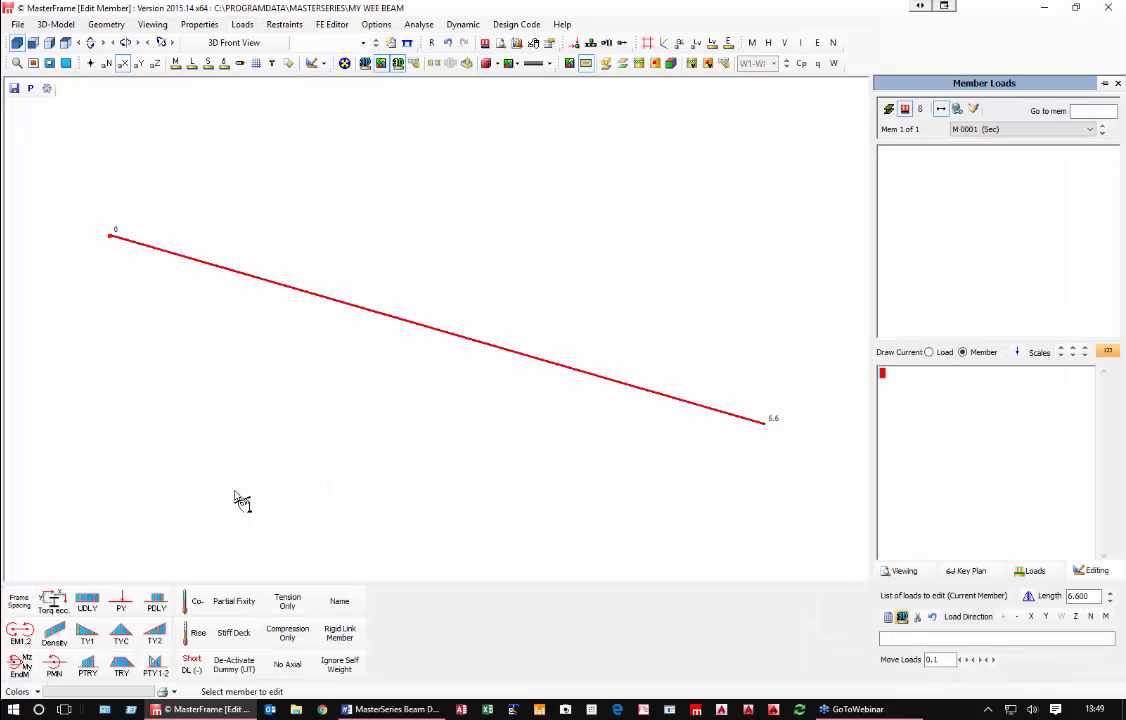
click(85, 601)
click(86, 601)
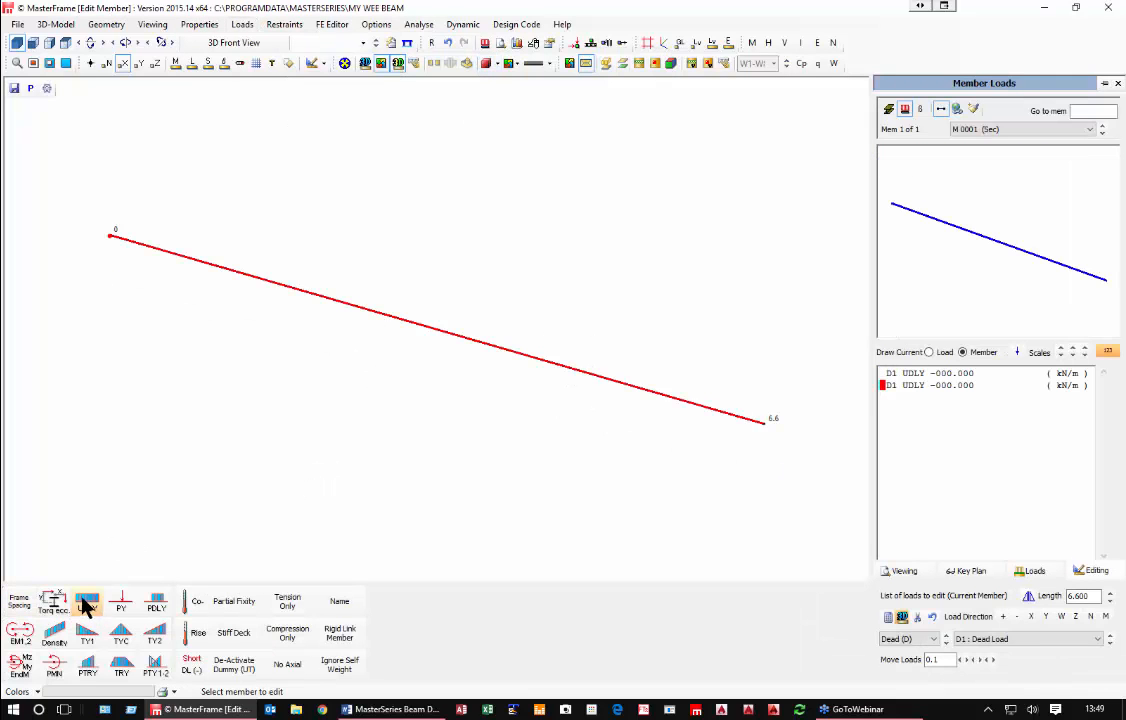
click(119, 602)
click(119, 602)
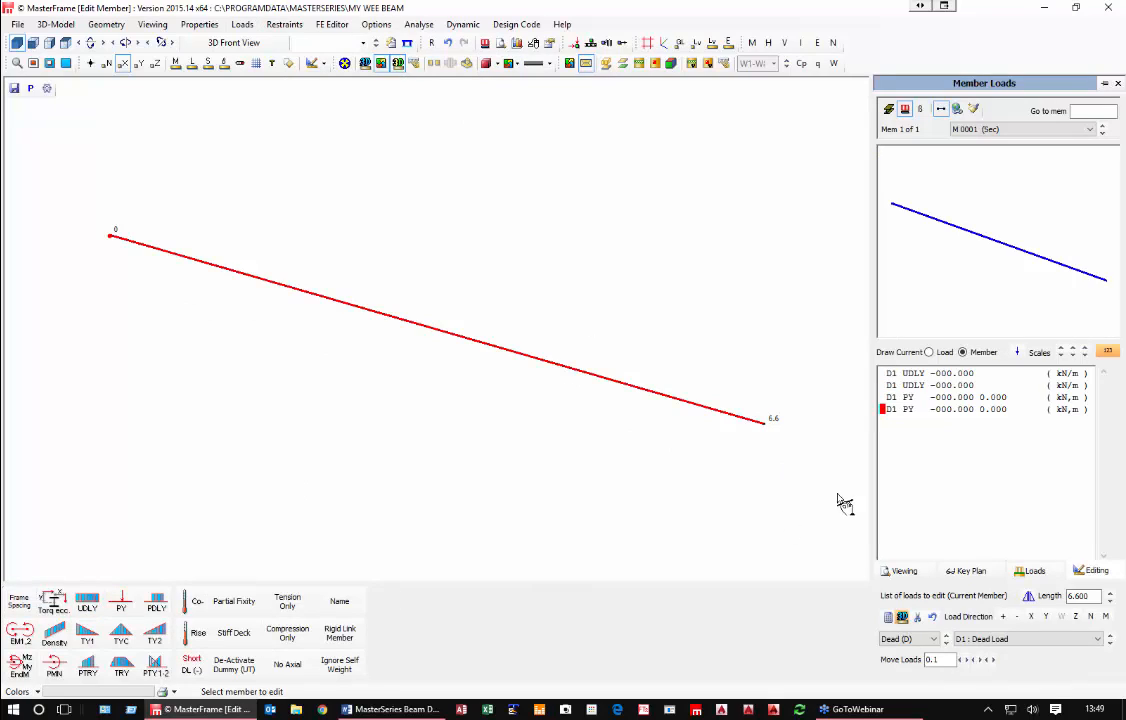
Step: Make the second distributed load a live load, and set the dead UDL to 12 kN/m and the live UDL to 15 kN/m
click(890, 374)
click(890, 386)
text(L)
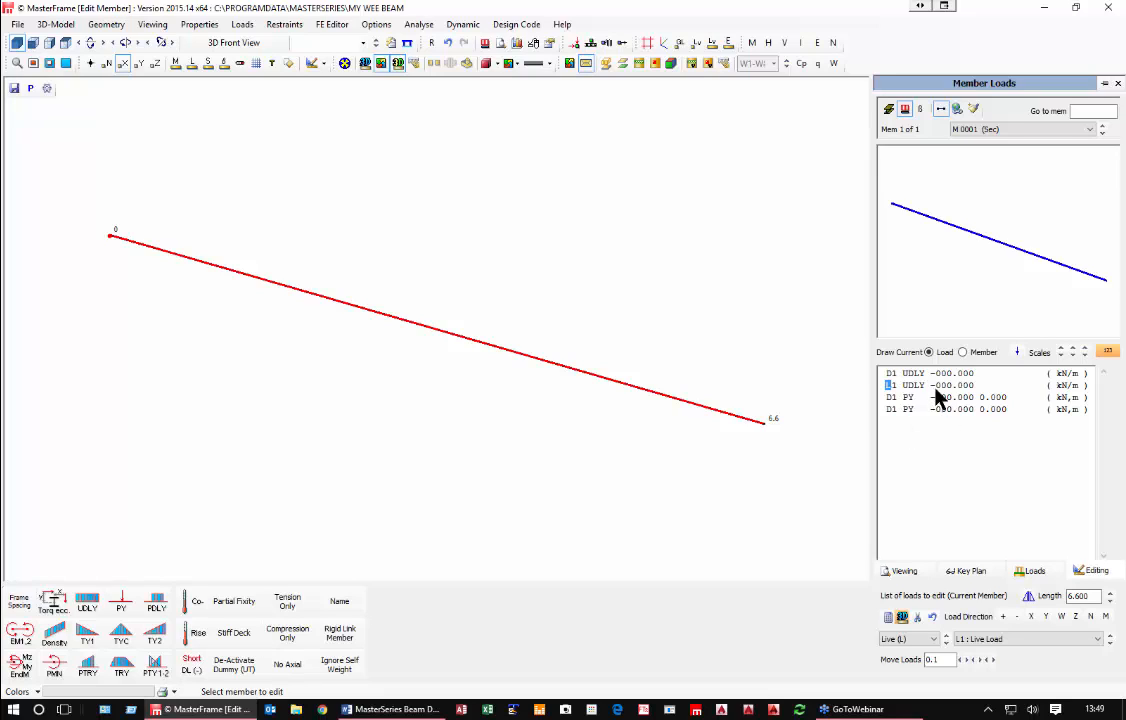
click(889, 374)
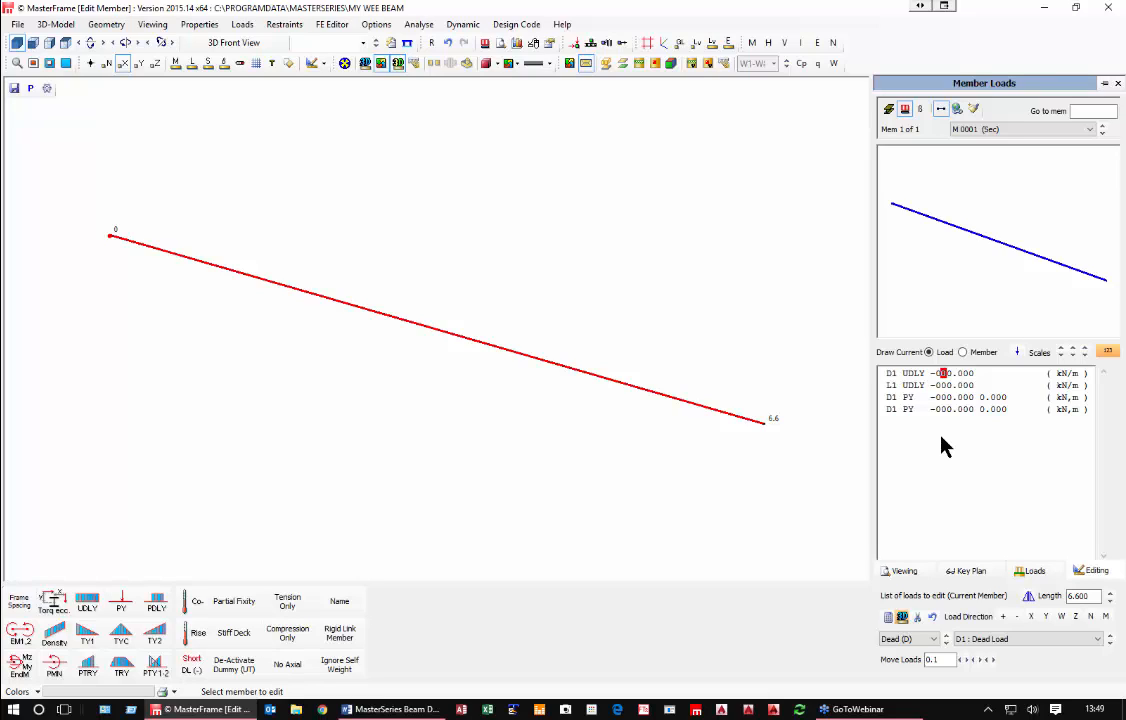
text(12)
key(Return)
key(Left)
text(15)
key(Return)
Step: Enter the point load values, position the loads at 2 m and 5 m along the beam, and display the load diagram in front view
text(5)
key(Return)
key(Right)
key(Right)
key(Right)
key(Up)
key(Right)
key(Right)
text(2)
key(Return)
text(5)
click(485, 43)
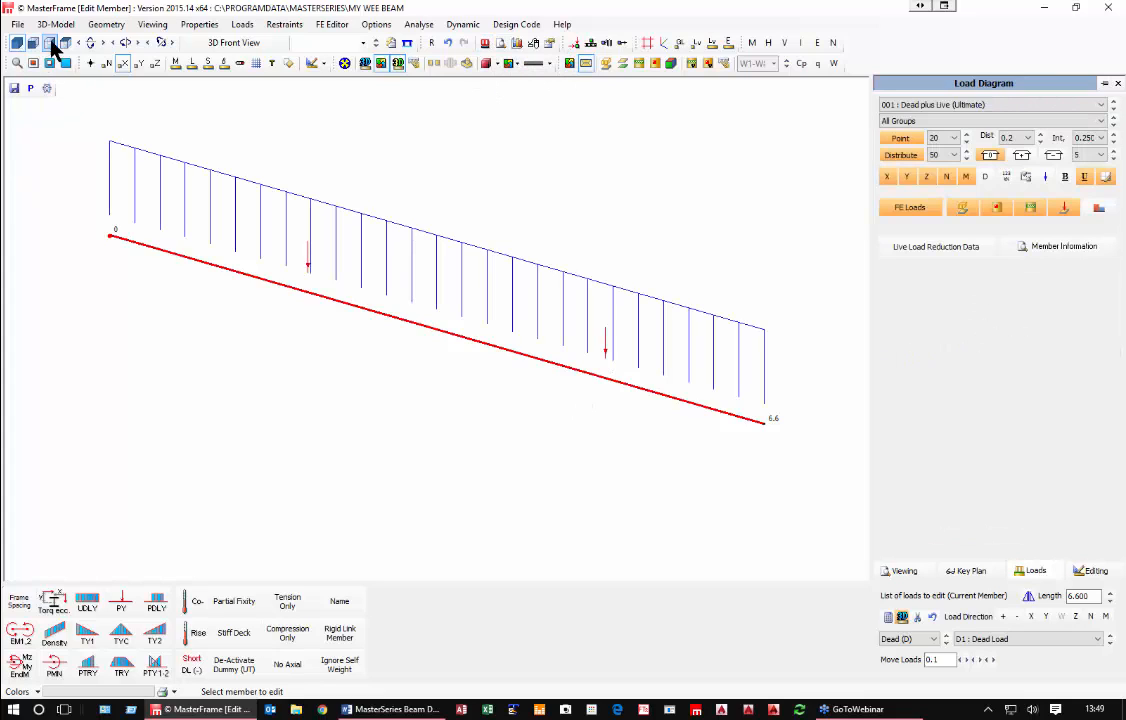
click(49, 42)
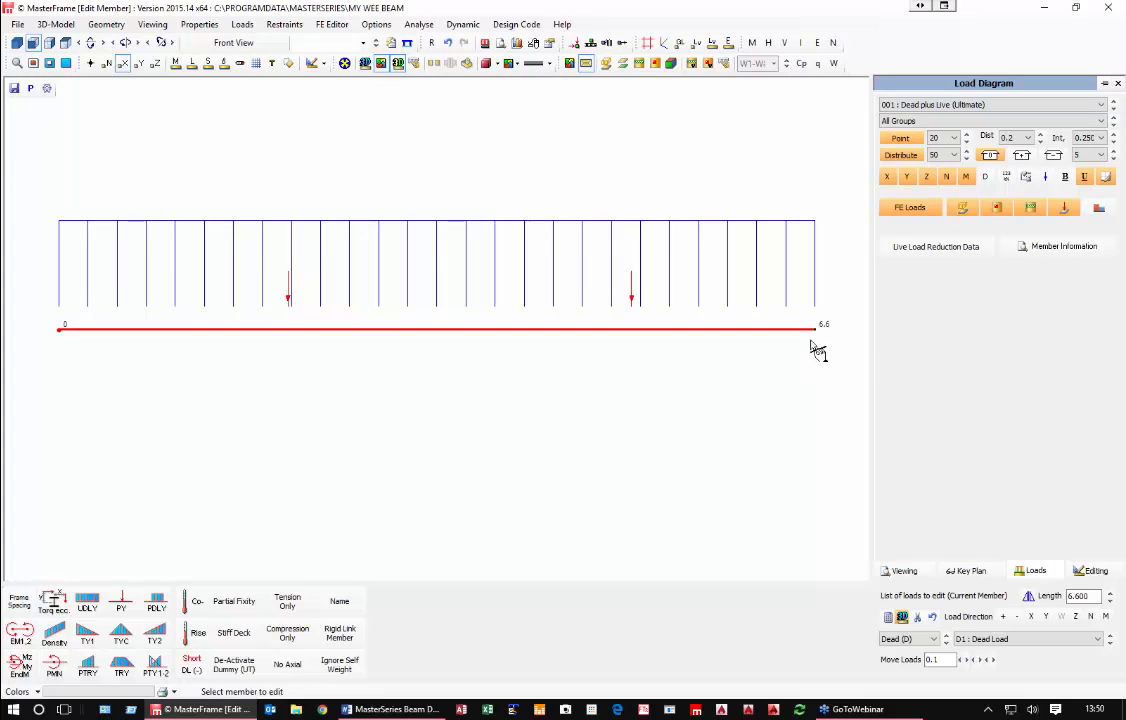
Step: Show the beam's supports in the load diagram and set the load offset distance to 0.0
click(591, 43)
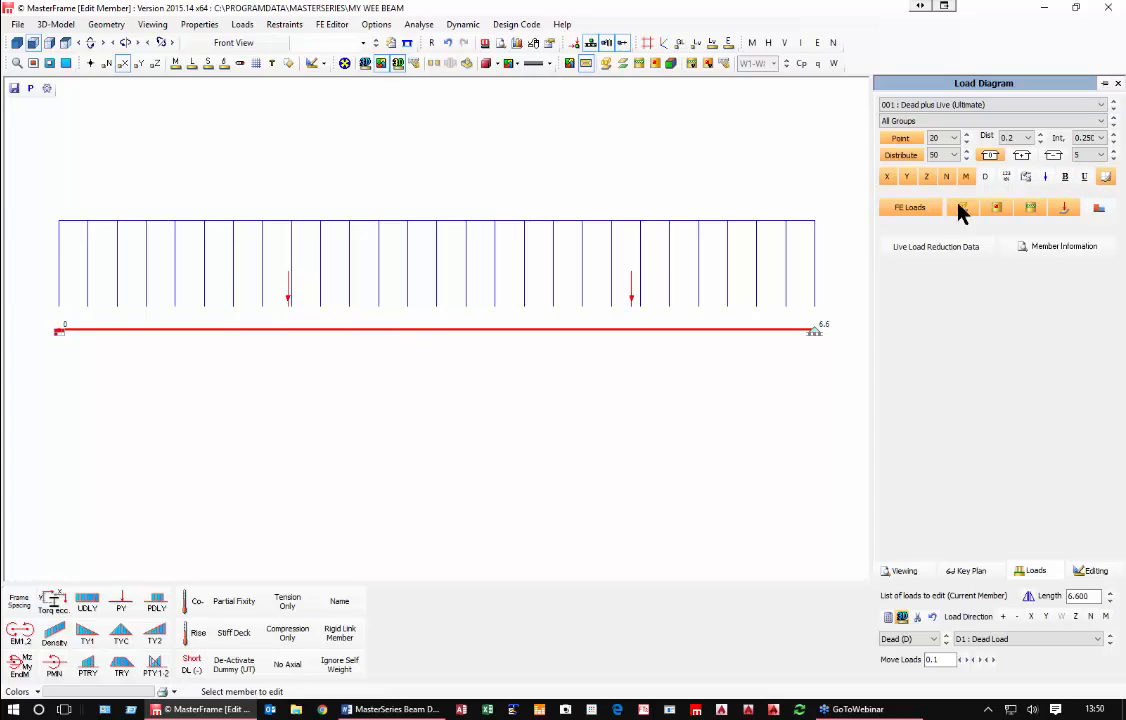
click(1040, 135)
click(1041, 135)
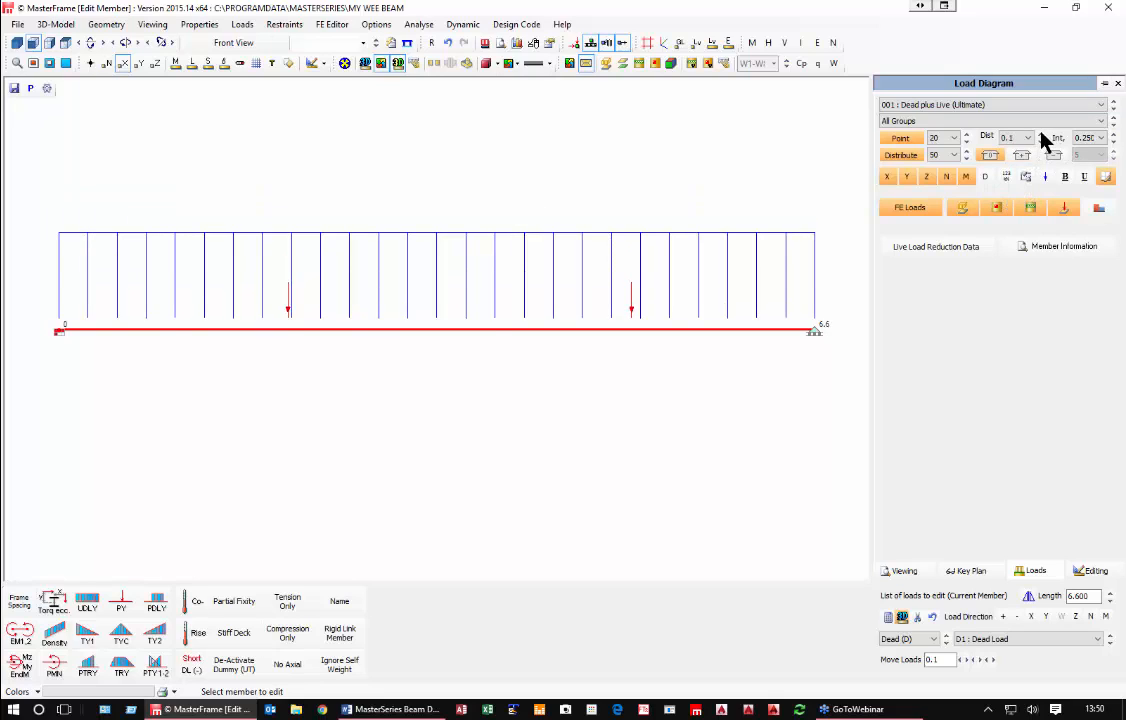
click(1040, 137)
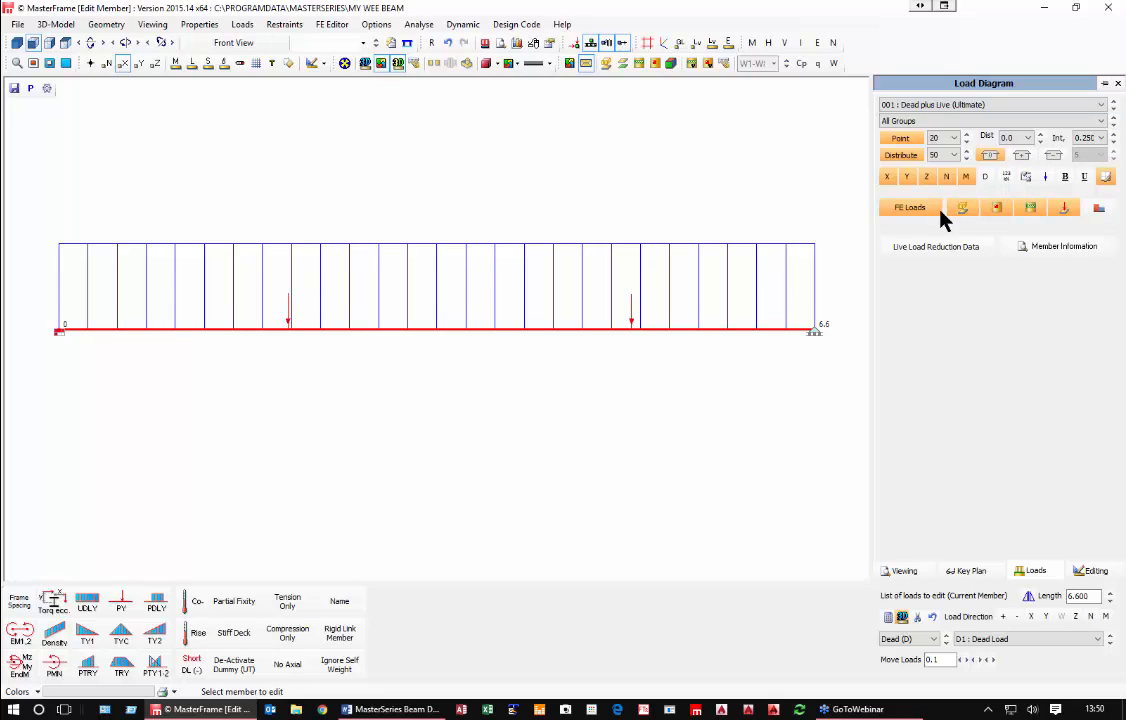
Step: Display load arrowheads and load values on the diagram, with the point load scale set to 5
click(1046, 177)
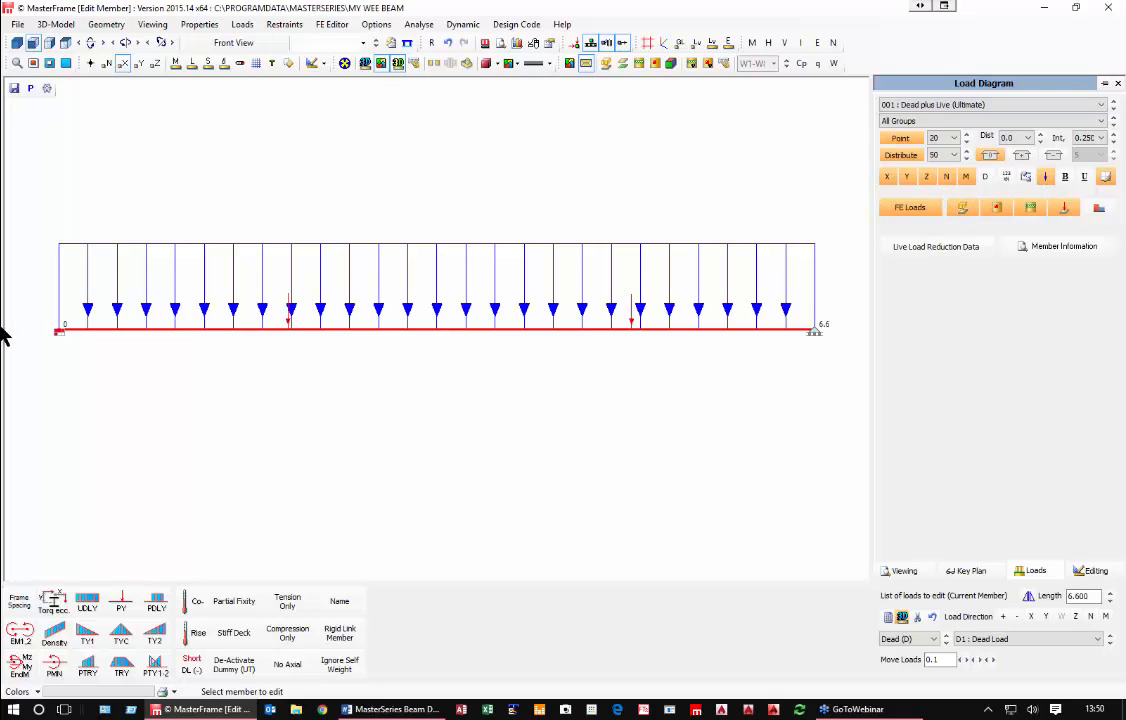
click(966, 141)
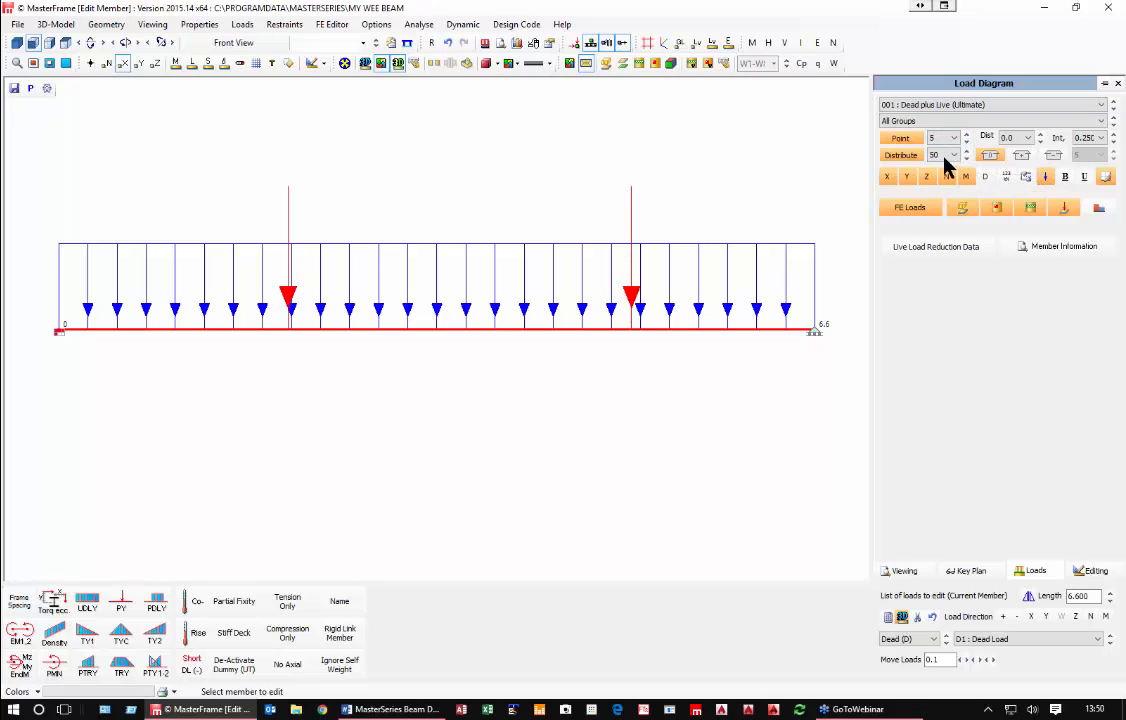
click(1007, 178)
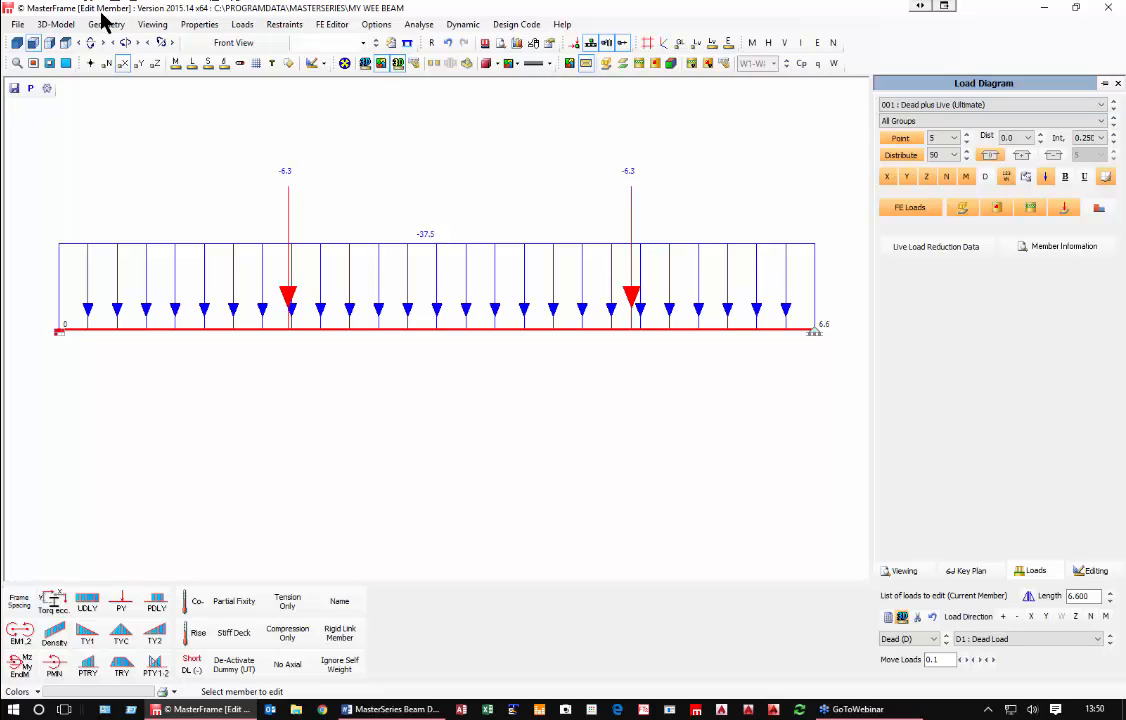
Step: Automatically generate load cases from the Dead+Live and Live Only templates, excluding Dead Only, Dead+Live+Wind and Dead+Wind, to replace the existing cases
click(243, 27)
mouse_move(284, 103)
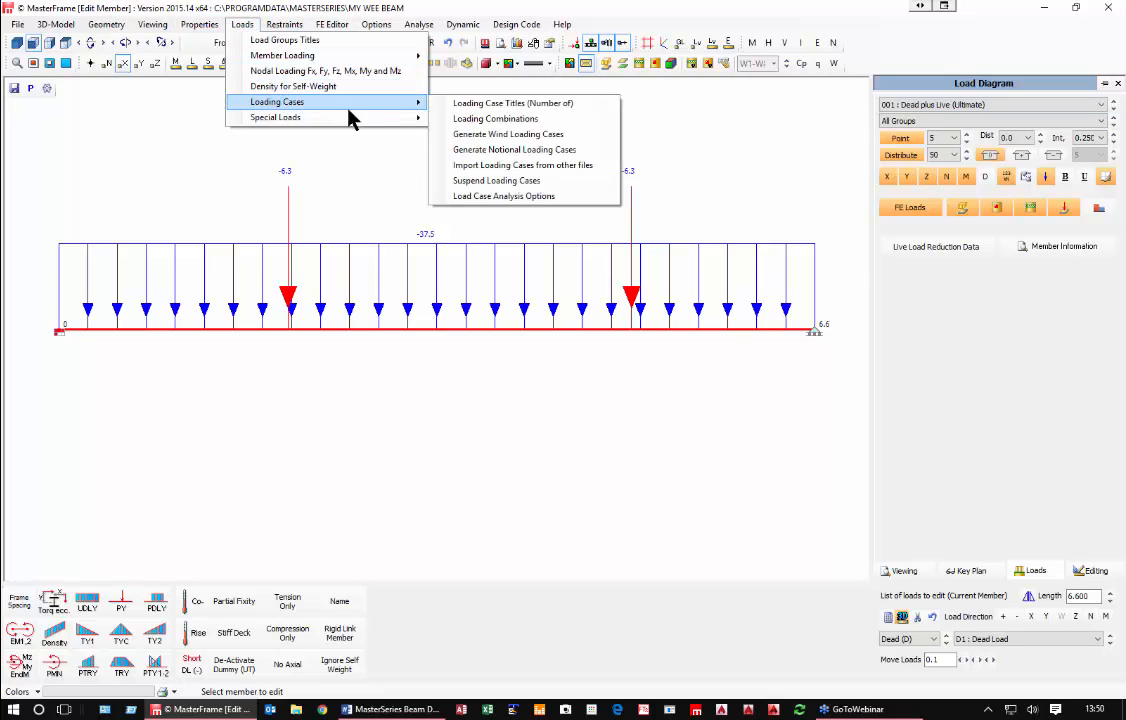
click(503, 104)
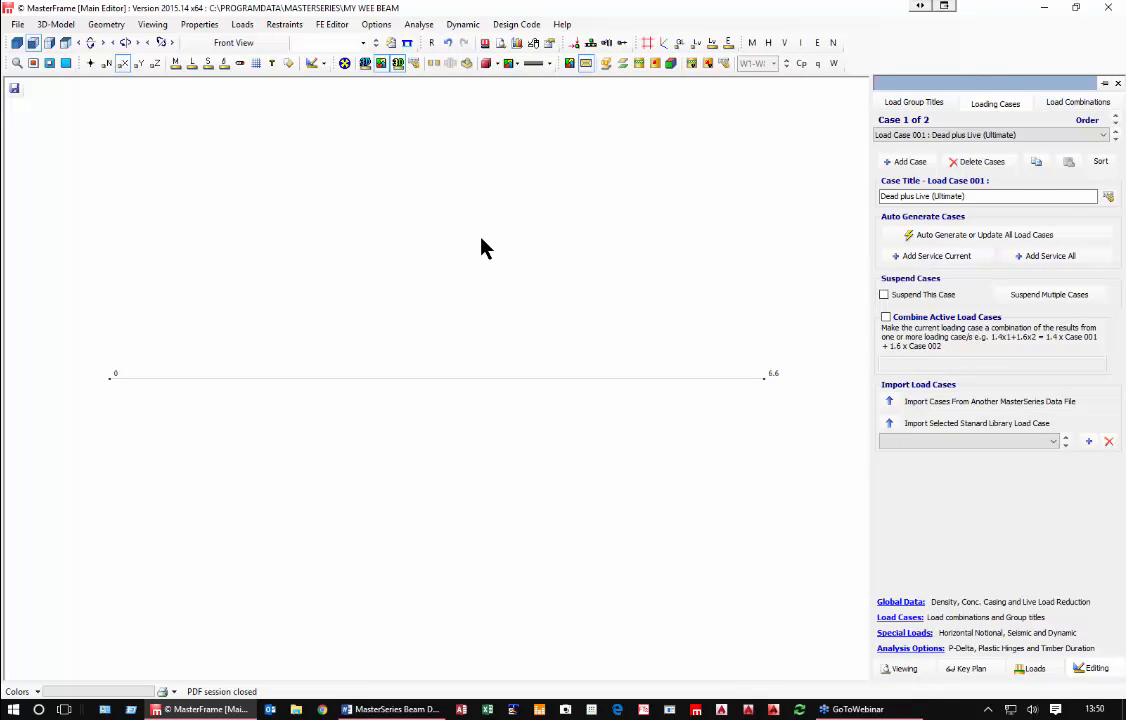
click(806, 236)
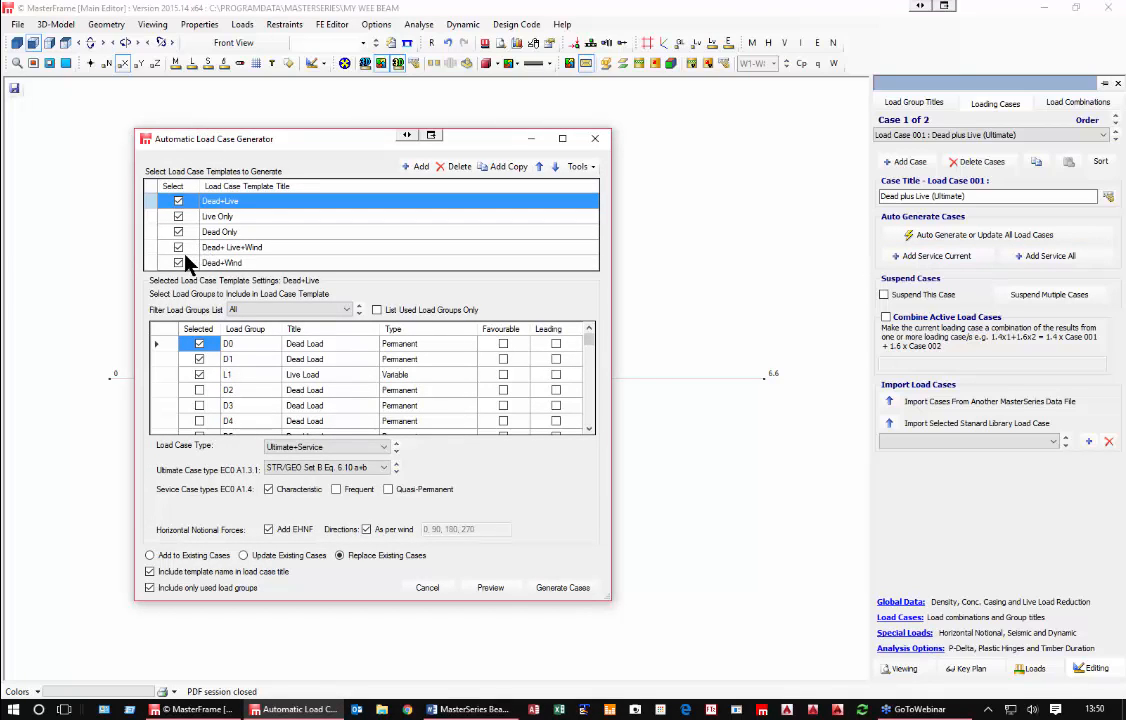
click(178, 263)
click(170, 249)
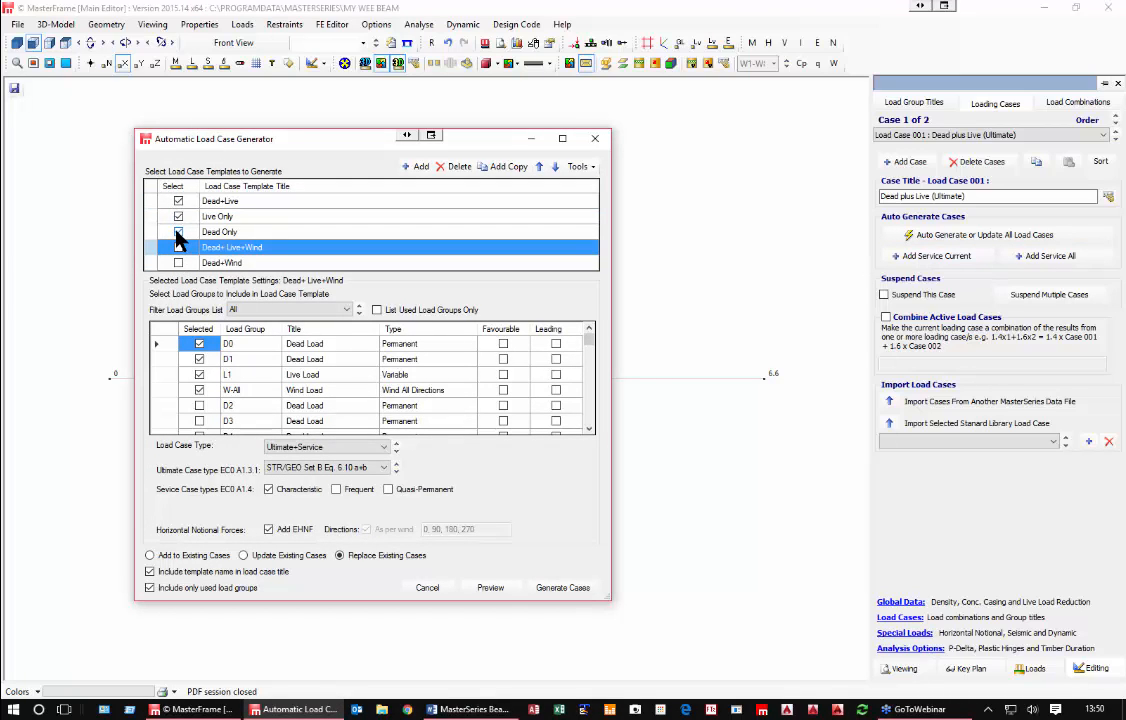
click(179, 232)
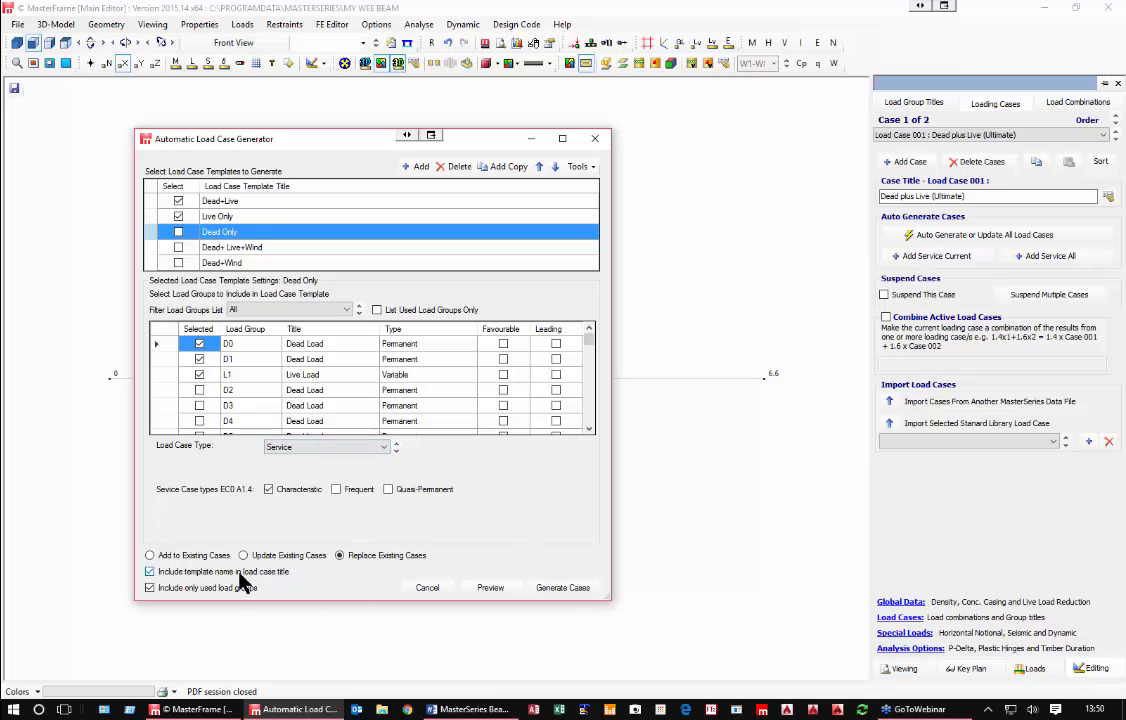
click(563, 588)
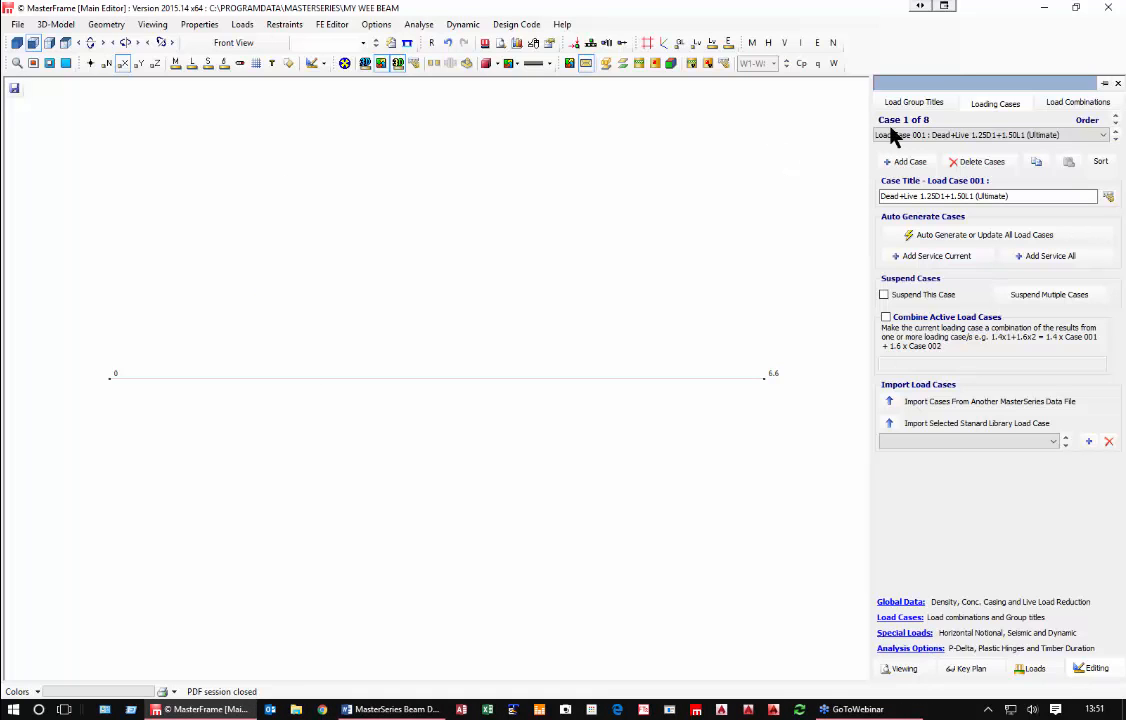
Step: Regenerate the load cases with EHNF and its as-per-wind directions excluded from the Dead+Live template, and list the resulting cases
click(950, 135)
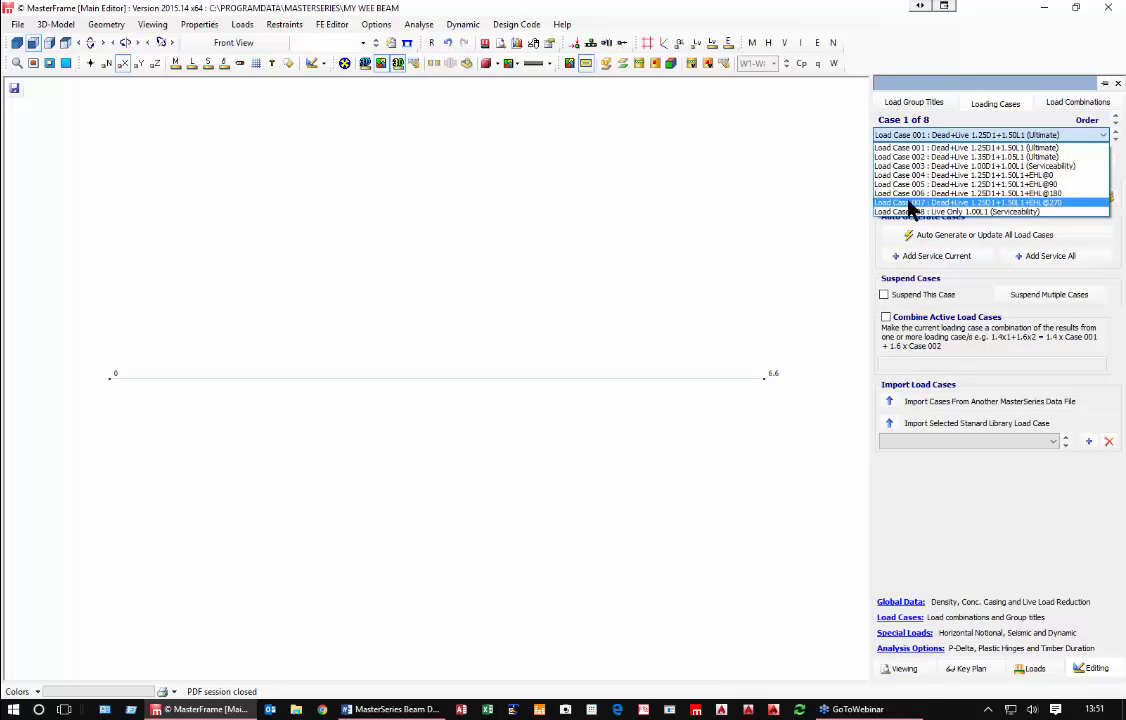
click(910, 239)
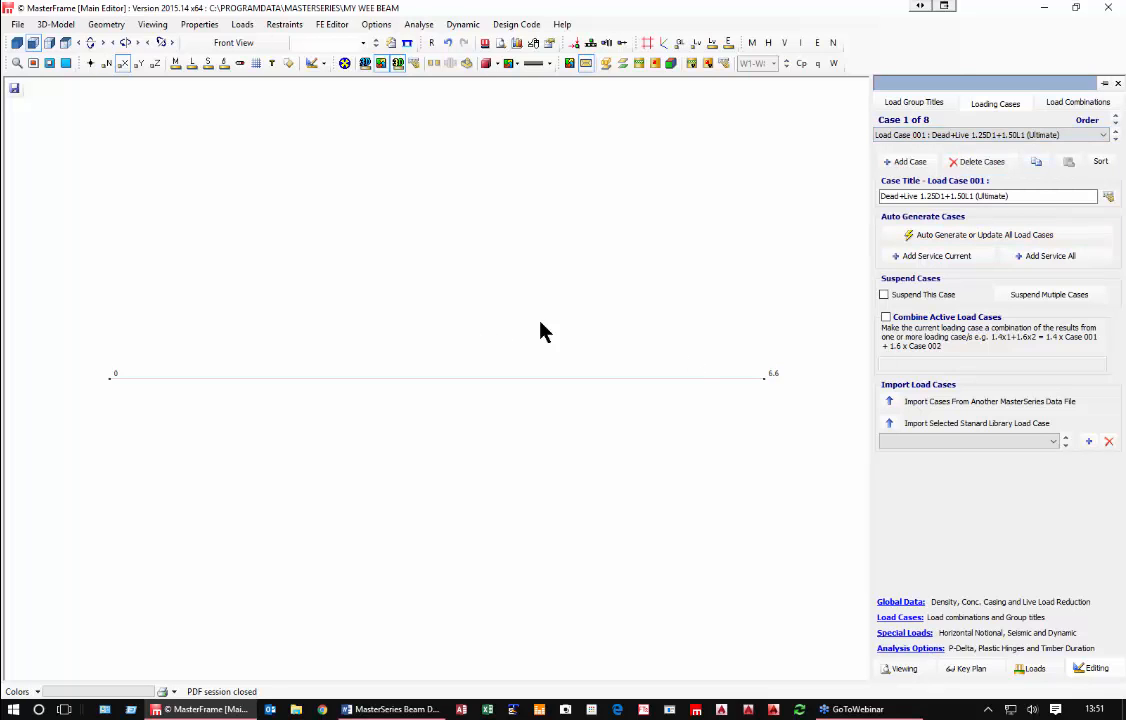
click(942, 237)
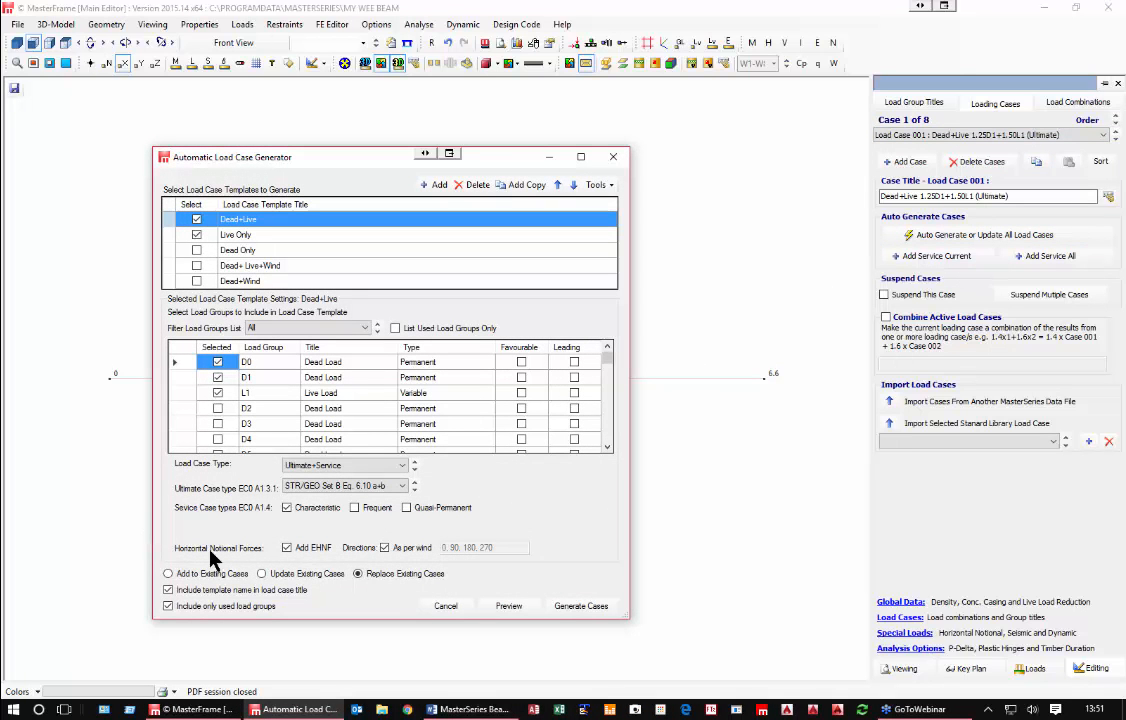
click(385, 548)
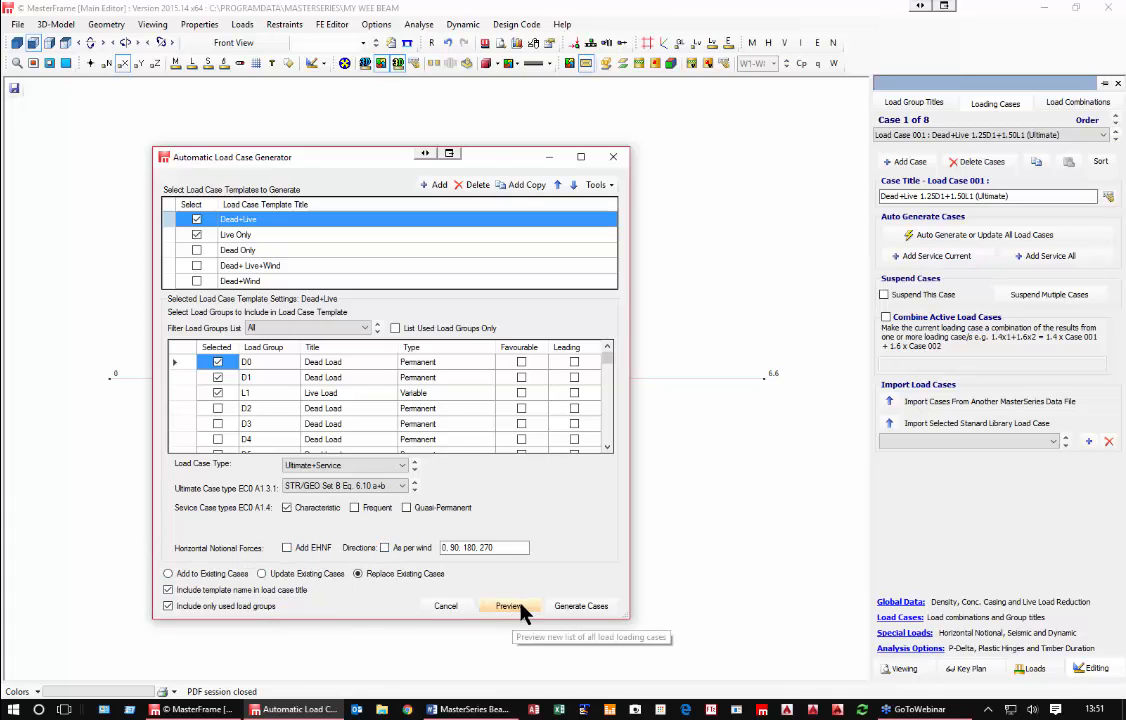
click(585, 610)
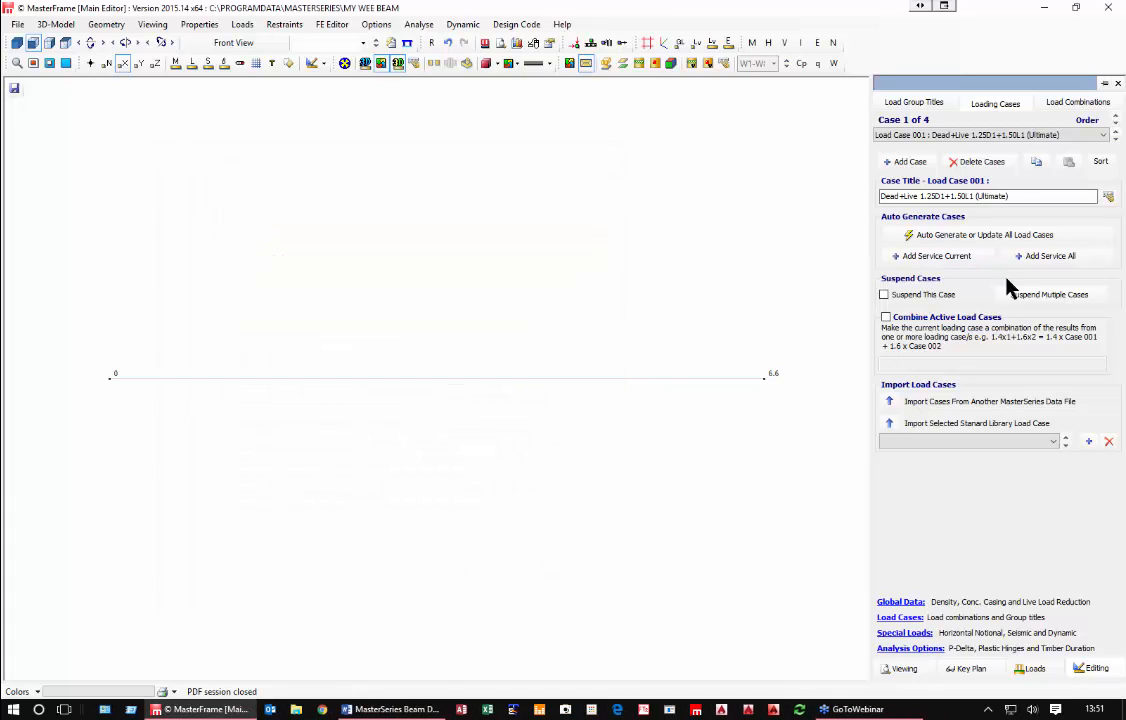
click(968, 135)
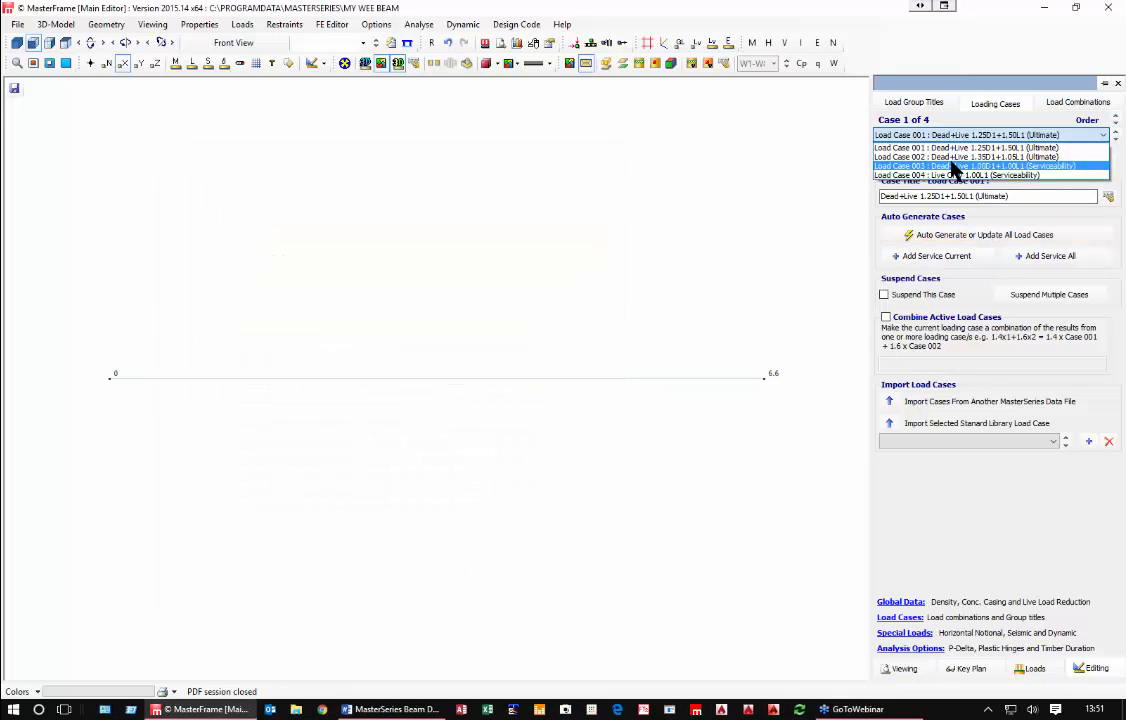
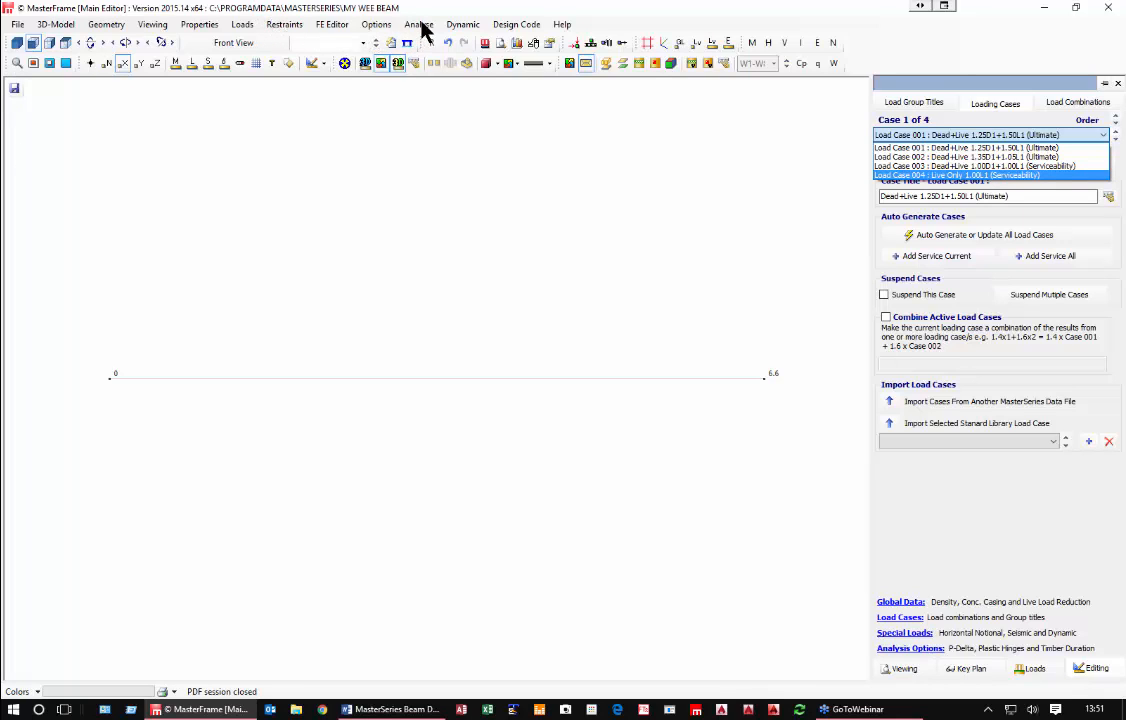
Step: Analyse the beam as a Plane Frame and review its Steel Design, leaving the design without saving the data file
click(419, 25)
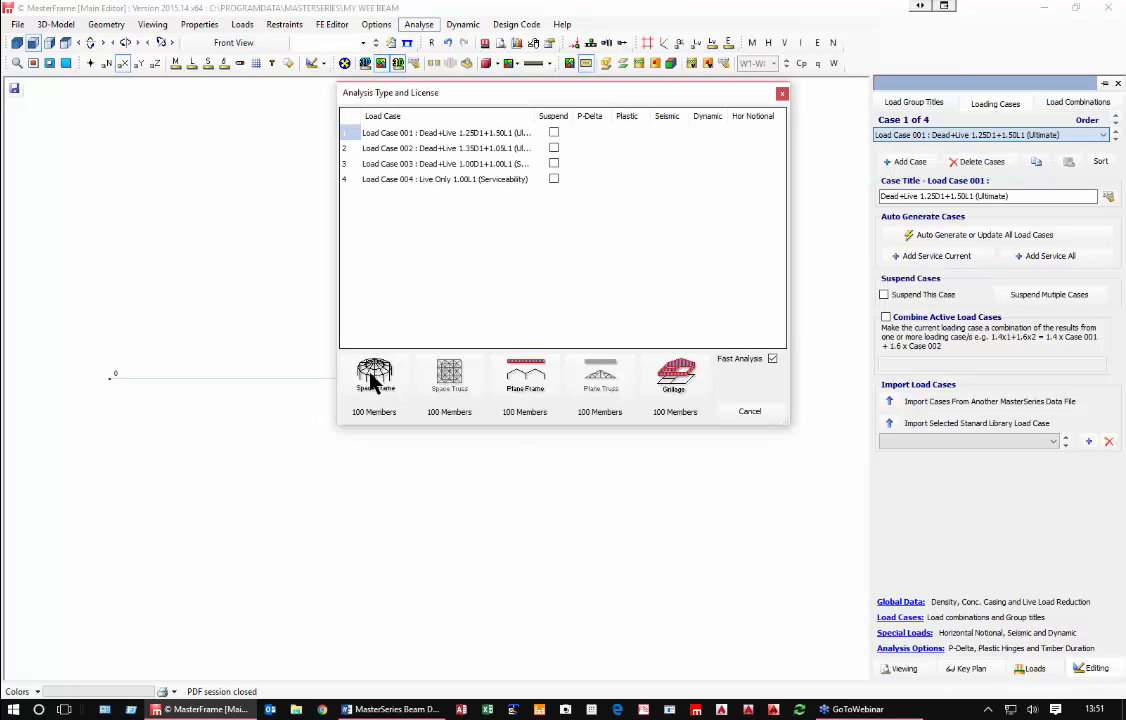
click(525, 380)
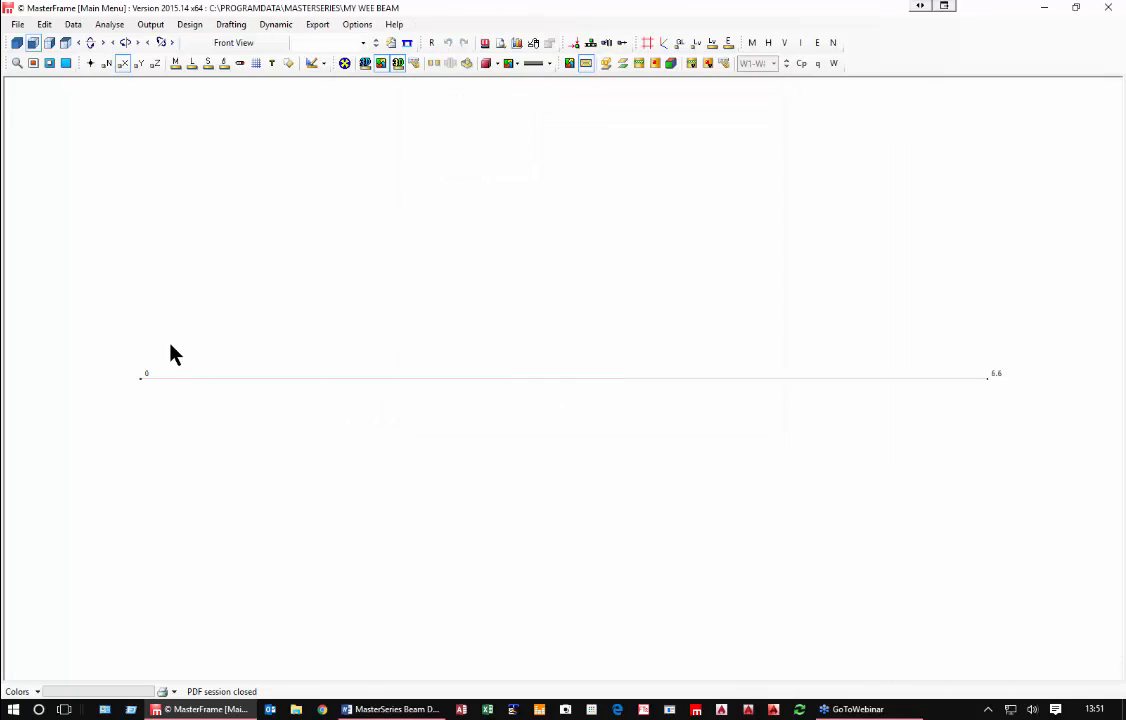
click(188, 26)
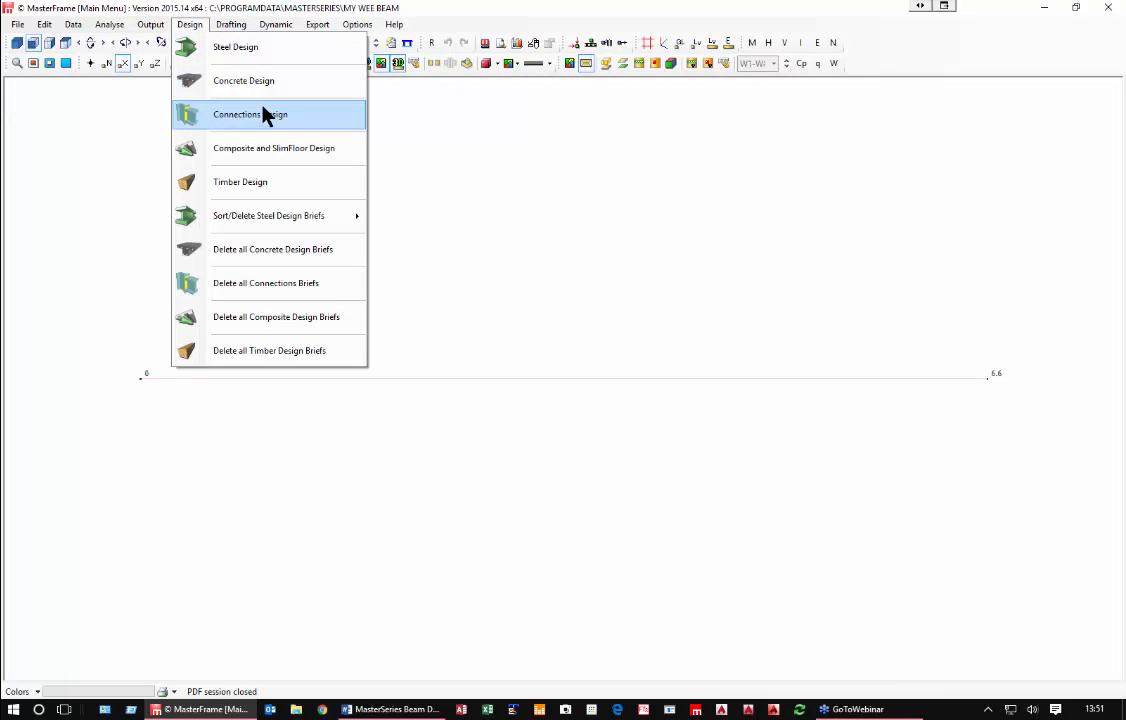
click(236, 47)
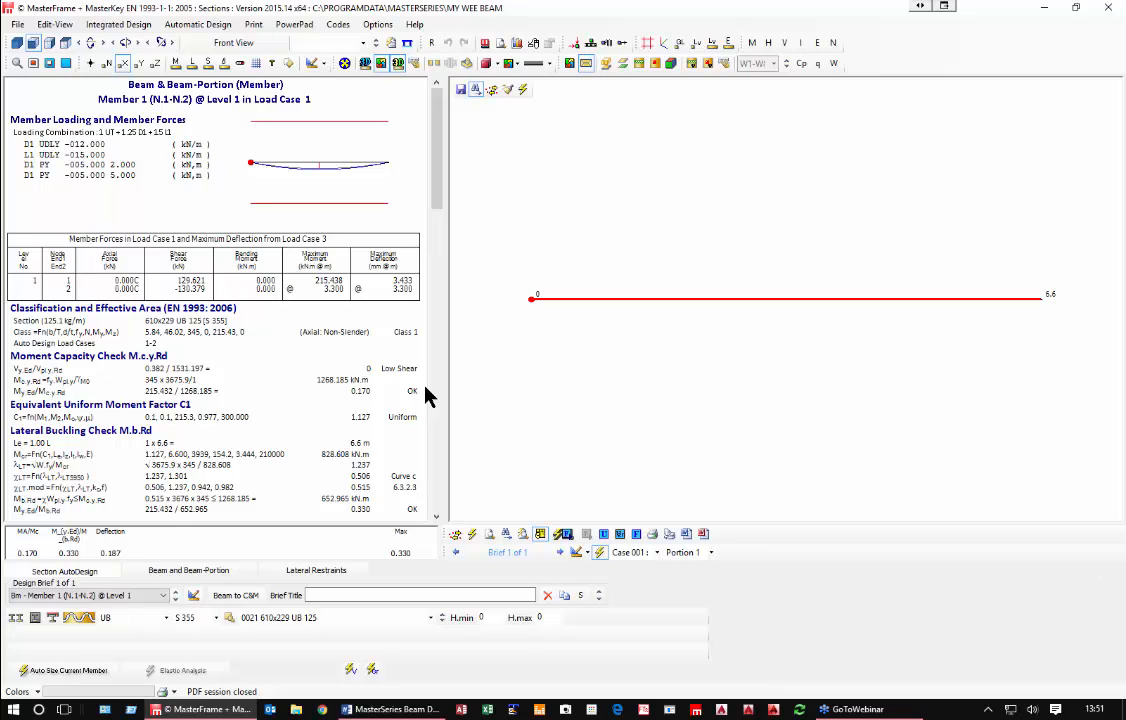
click(1108, 7)
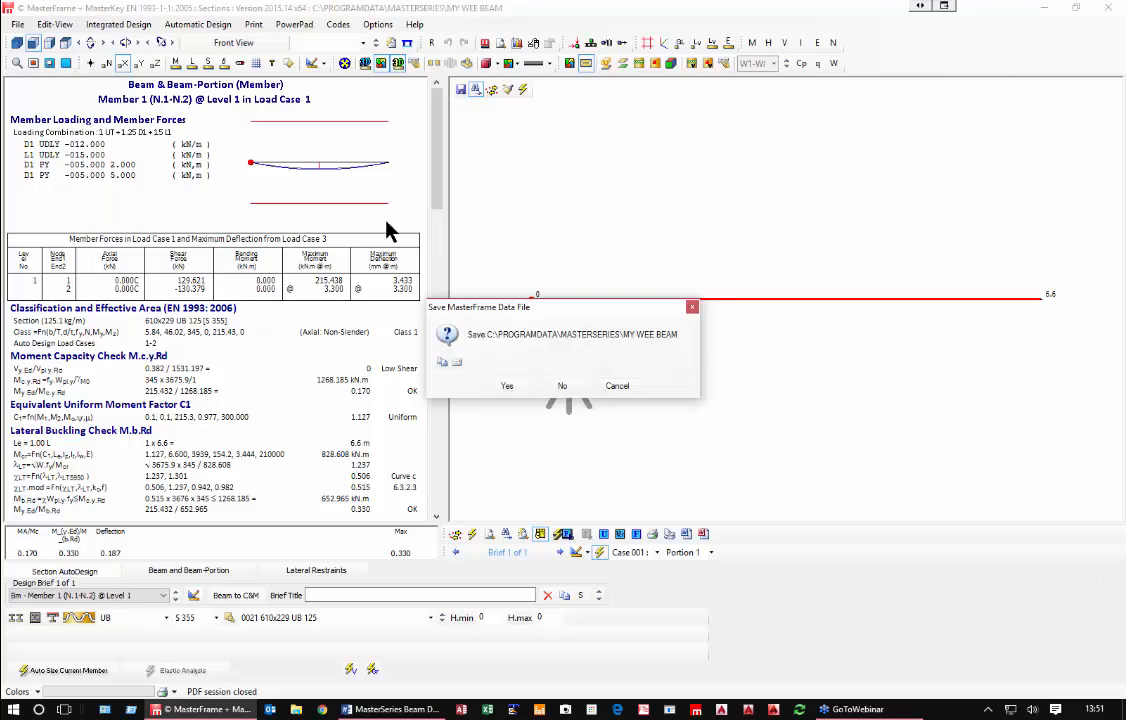
click(563, 386)
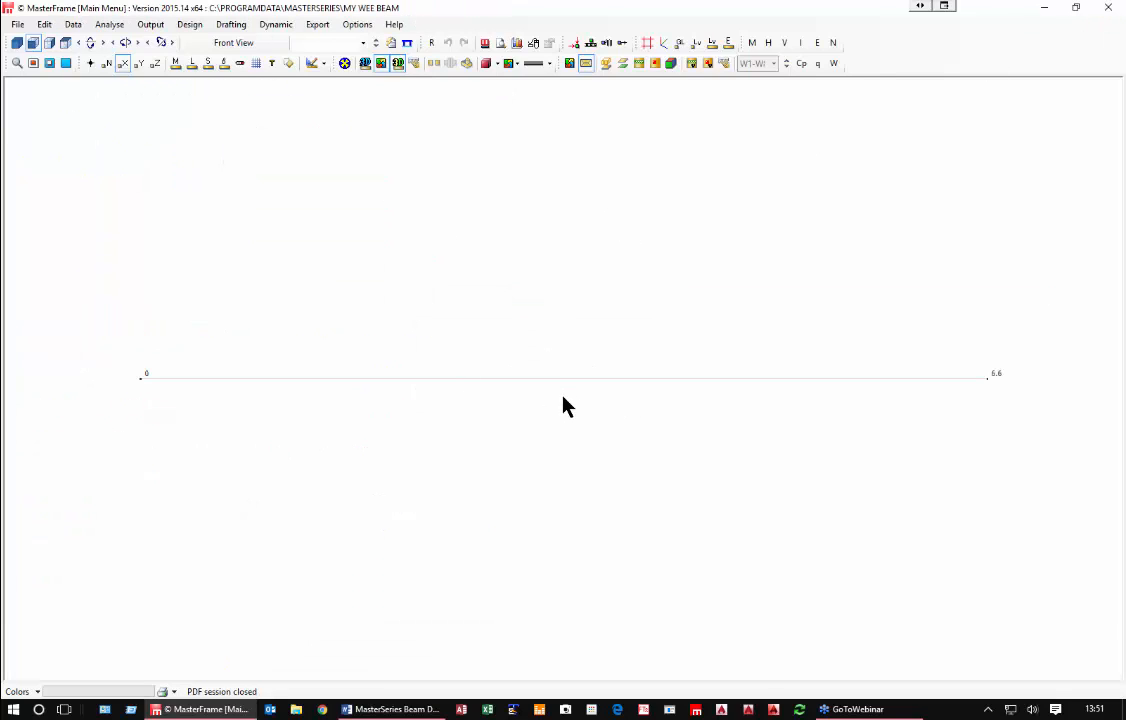
Step: Browse the existing model files to the Concrete Demo Files folder under Demo Org and select 2D Concrete Frame
click(17, 24)
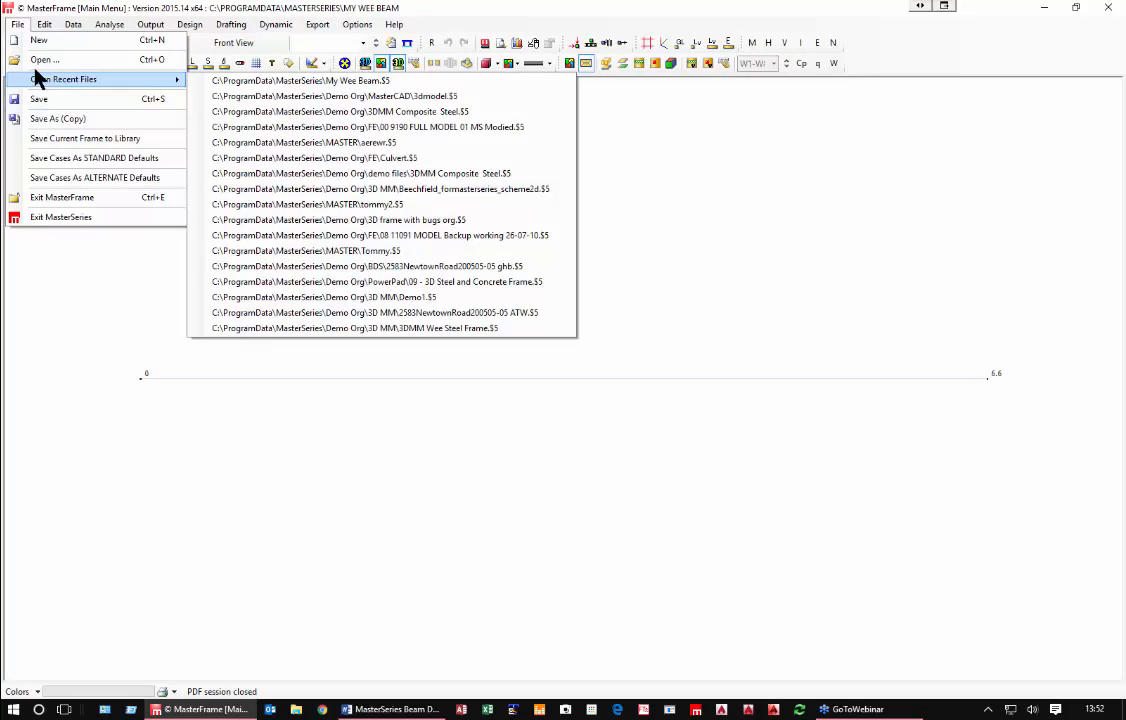
click(40, 60)
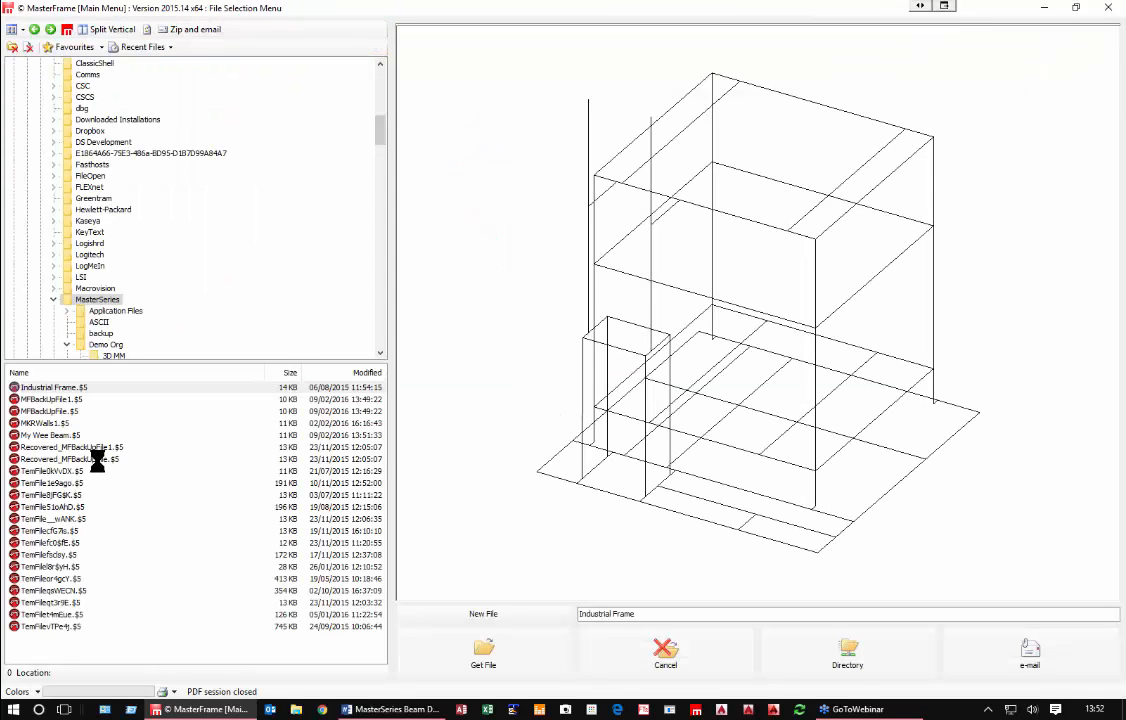
scroll(88, 264, down, 2)
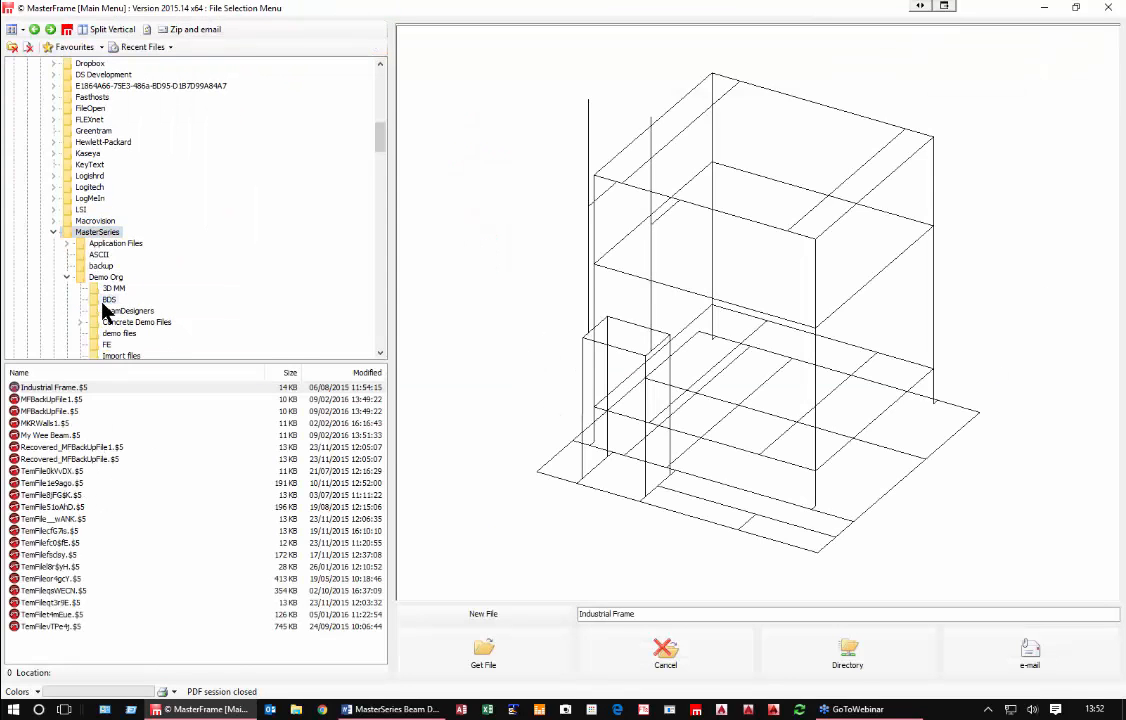
scroll(88, 316, down, 3)
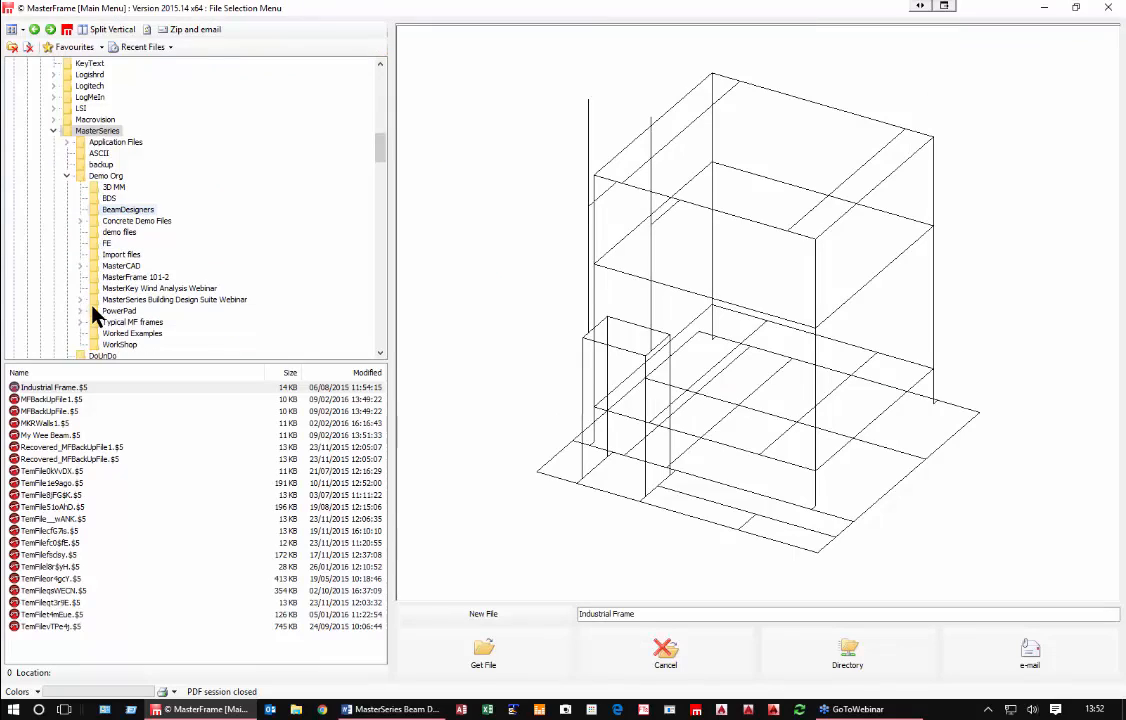
click(115, 220)
click(42, 399)
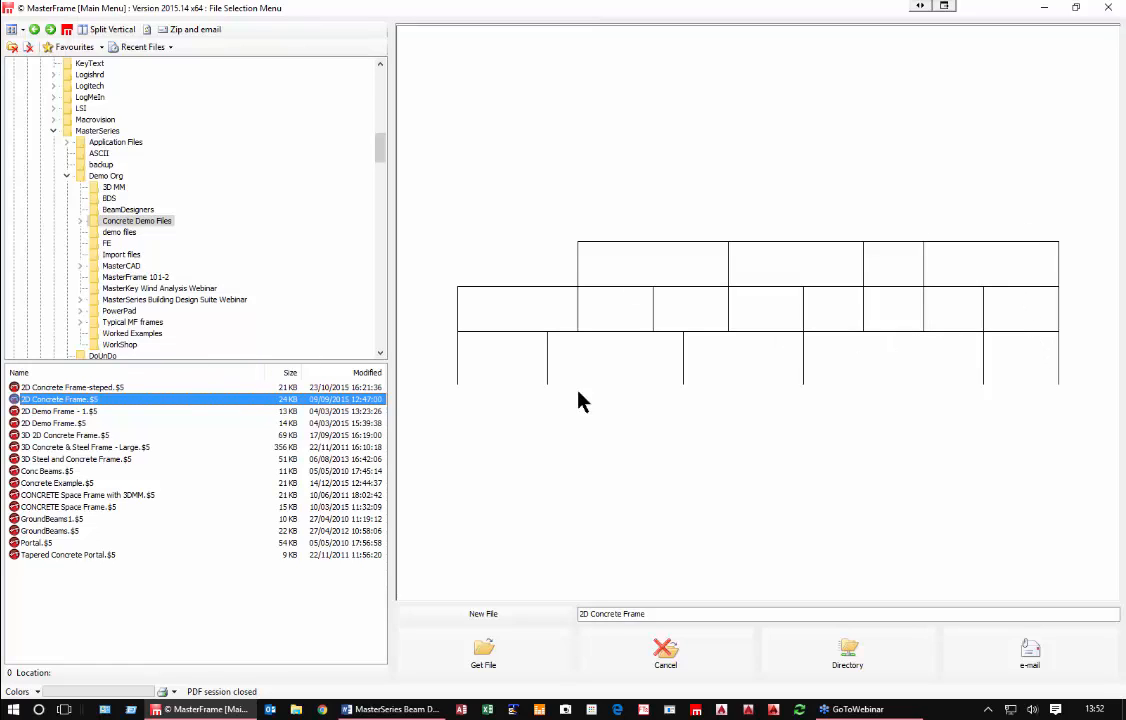
Step: Preview the other model files in the Concrete Demo Files folder and open GroundBeams1
key(Down)
key(Down)
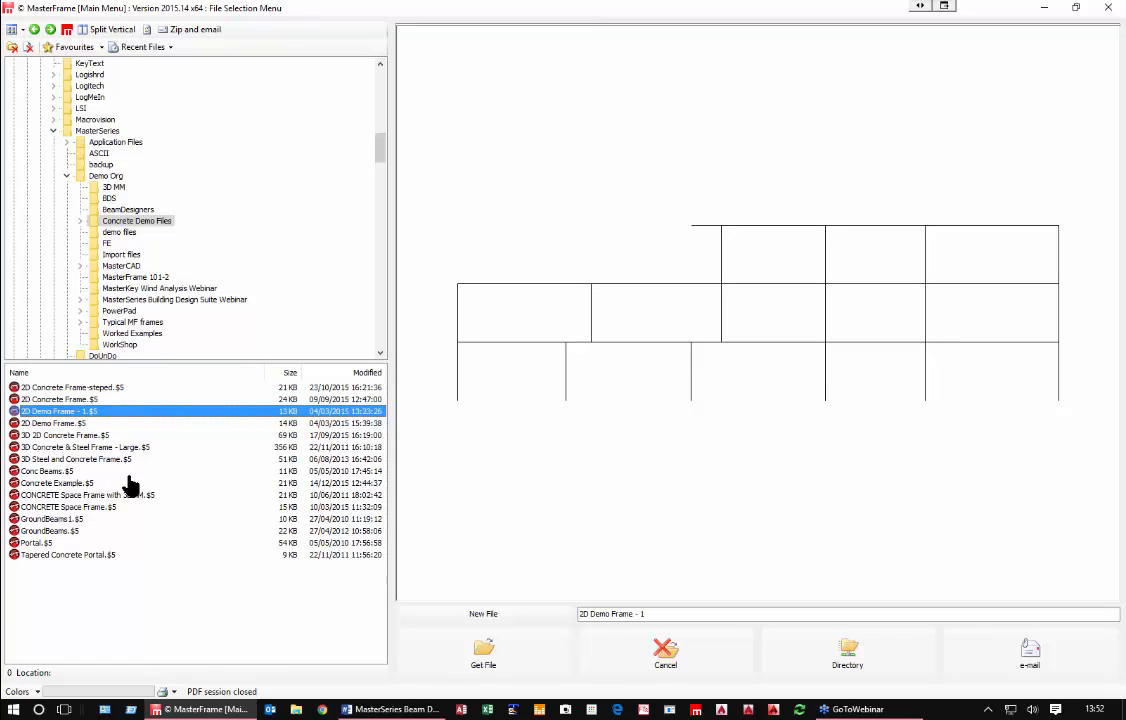
key(Down)
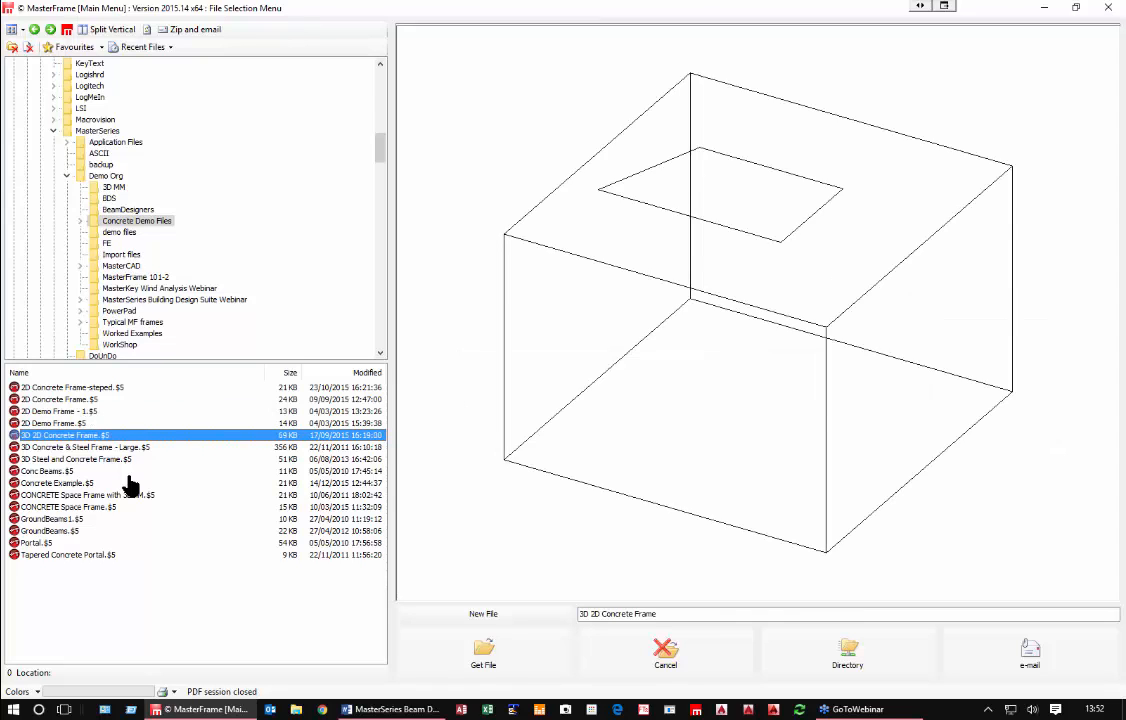
key(Down)
key(Down)
key(Down)
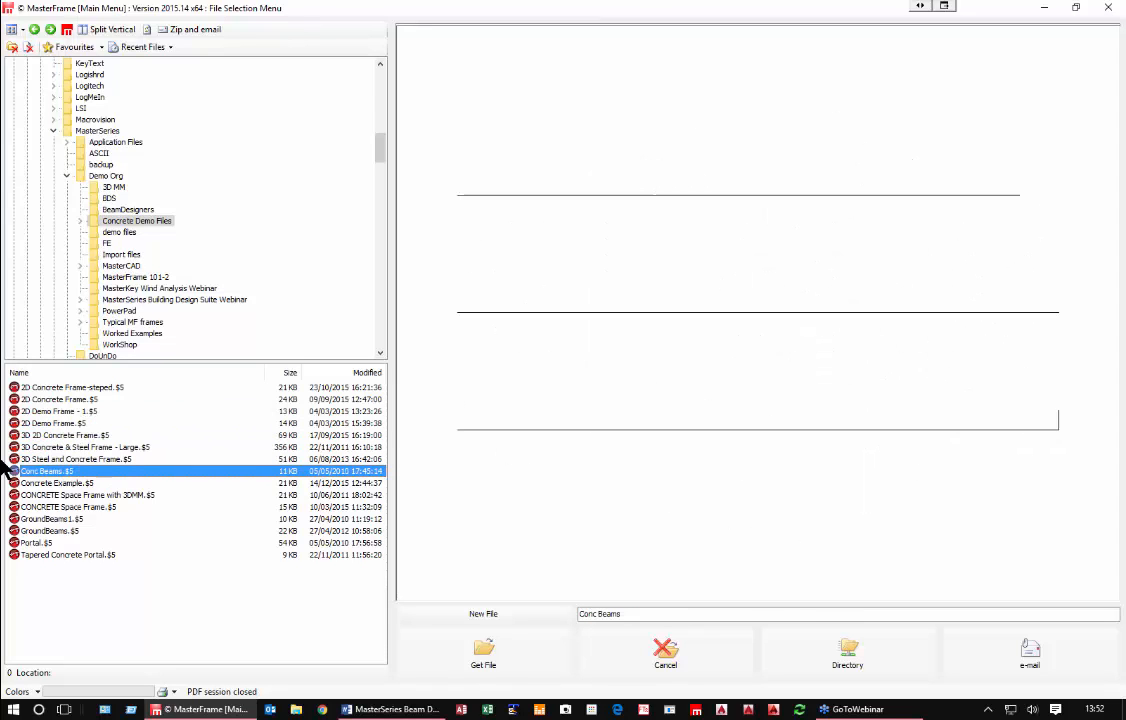
key(Down)
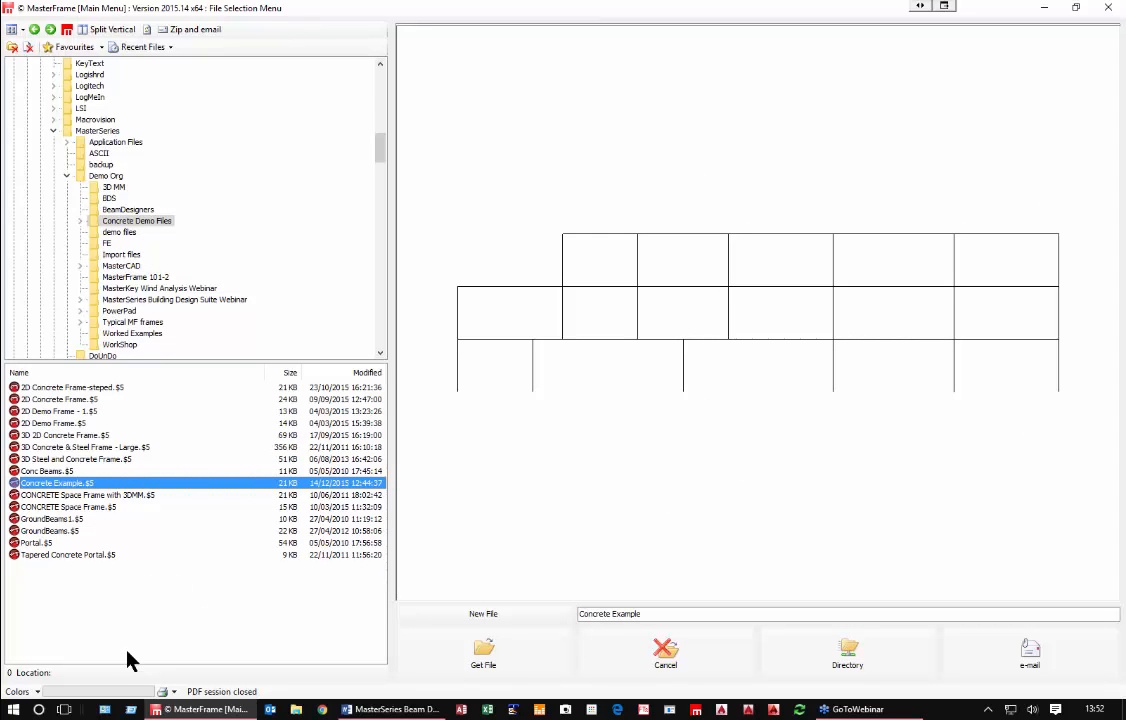
key(Down)
key(Down)
key(Down)
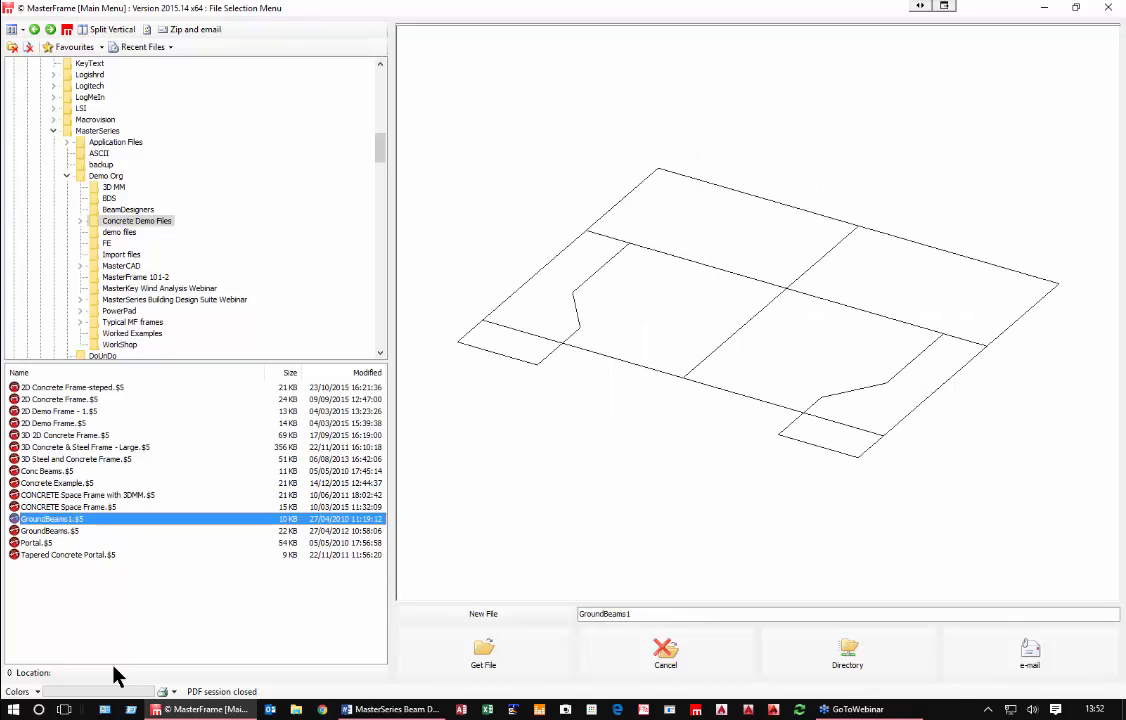
key(Down)
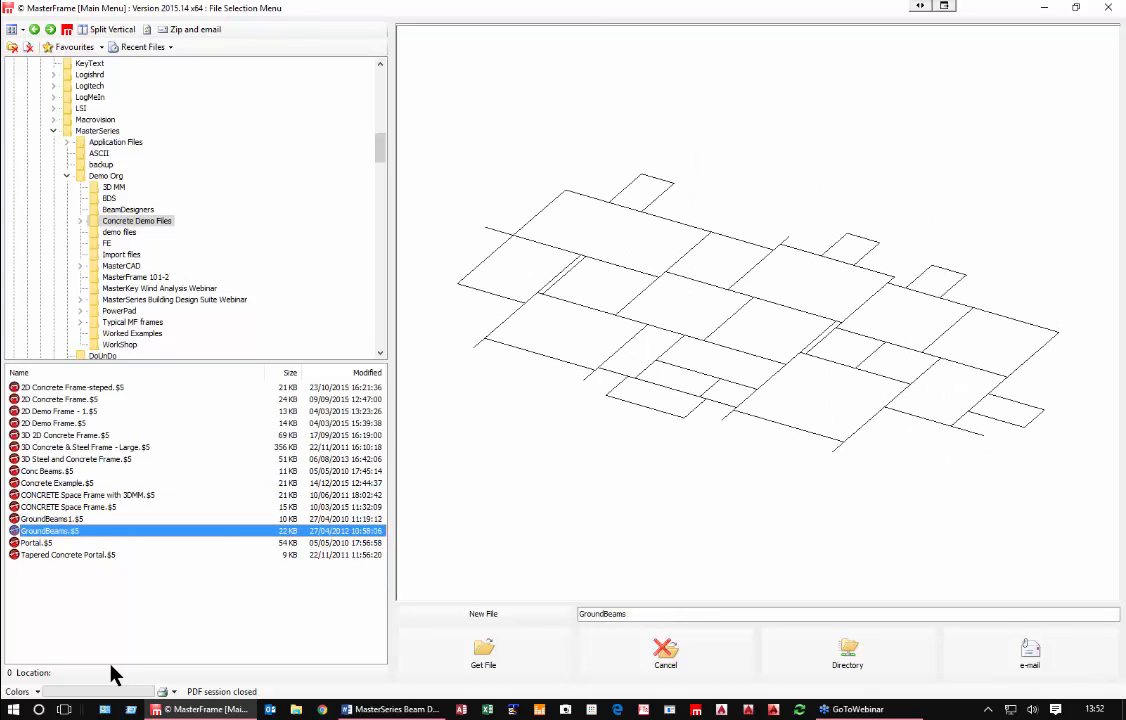
key(Up)
click(487, 662)
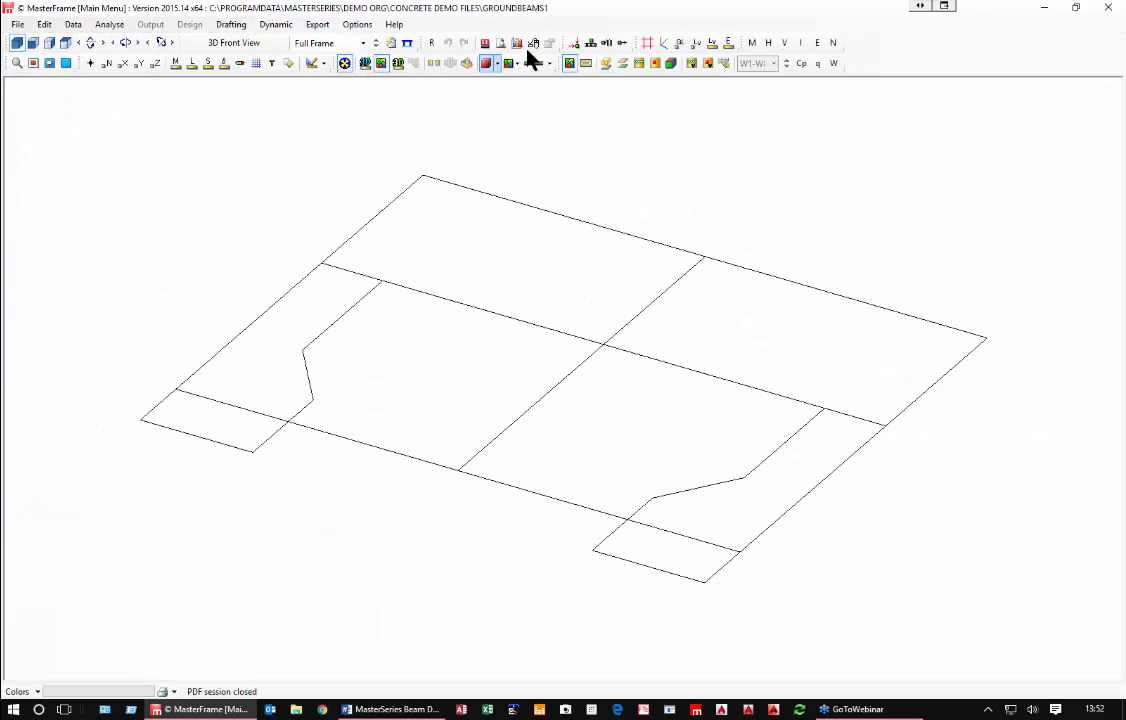
Step: Display the ground-beam model's supports, check its rendered 3D sections, and show the frame load diagram for the whole model
click(591, 44)
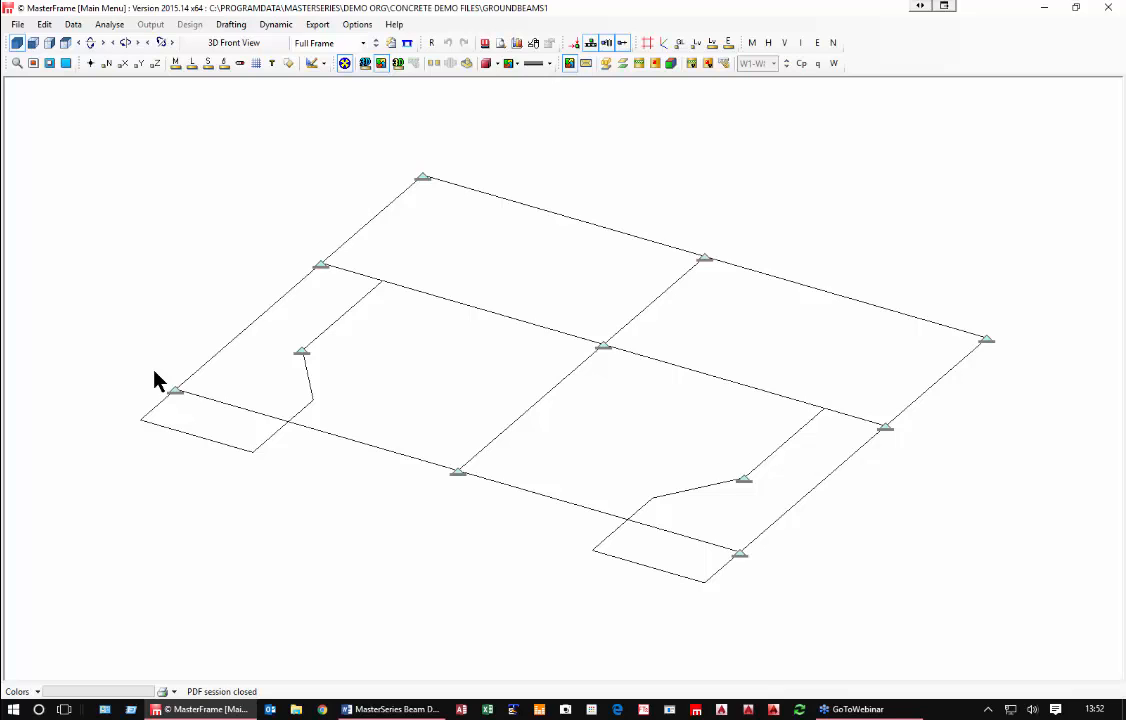
click(365, 63)
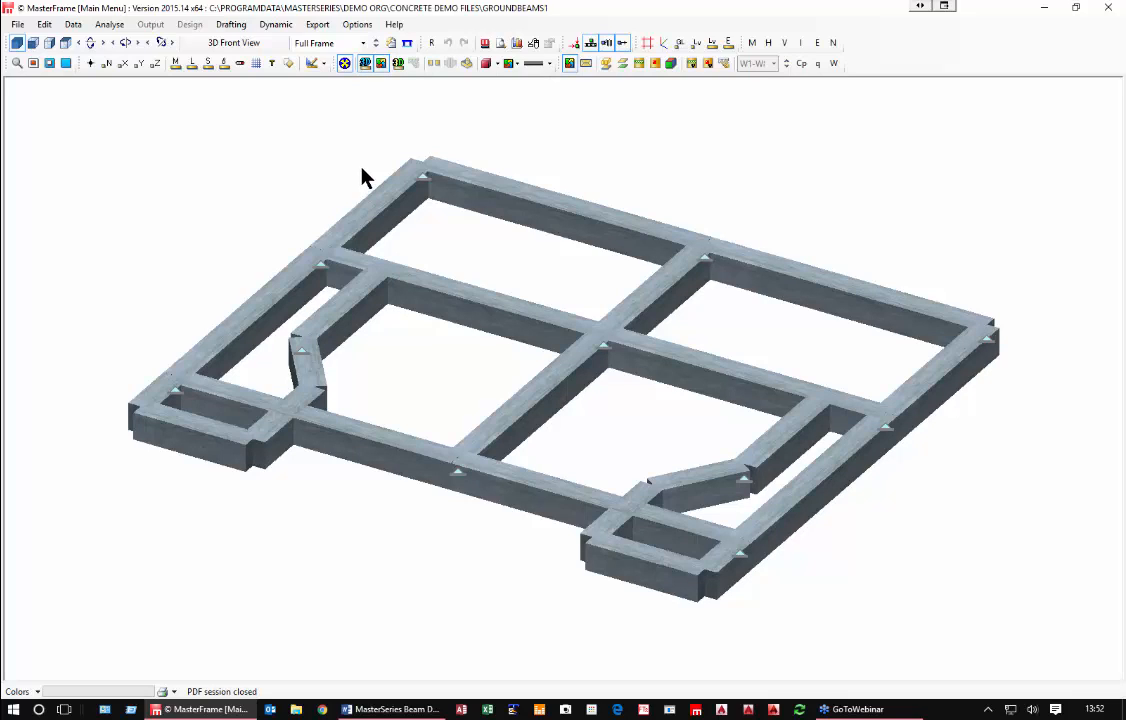
click(365, 63)
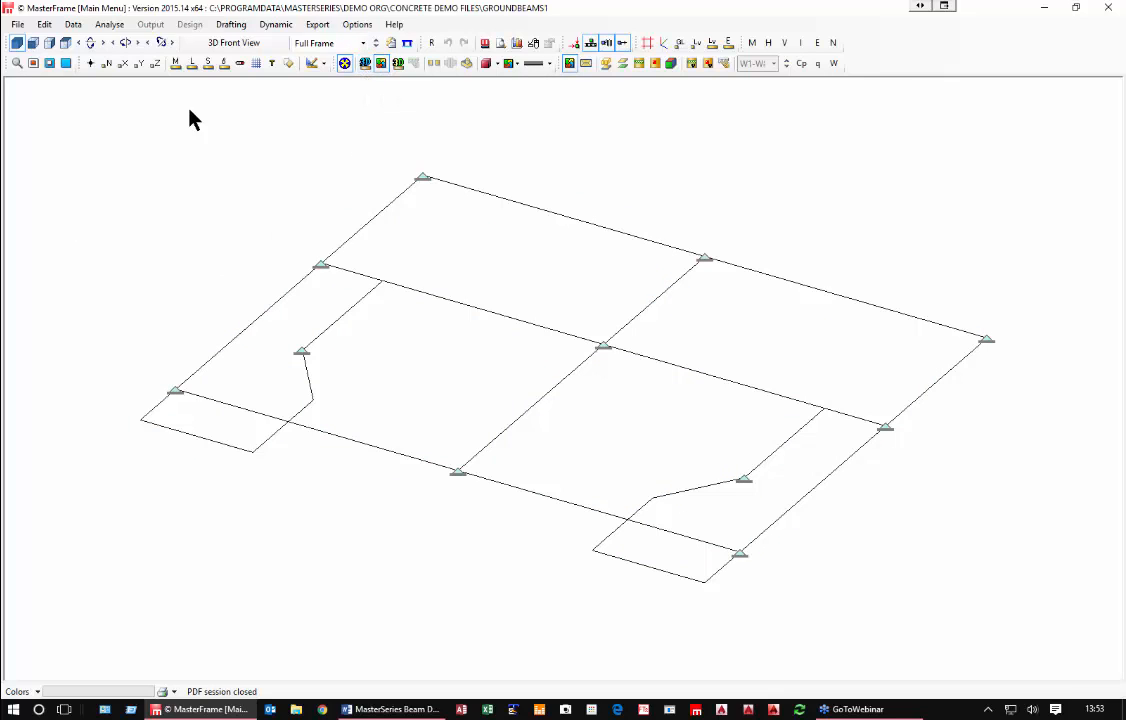
click(485, 43)
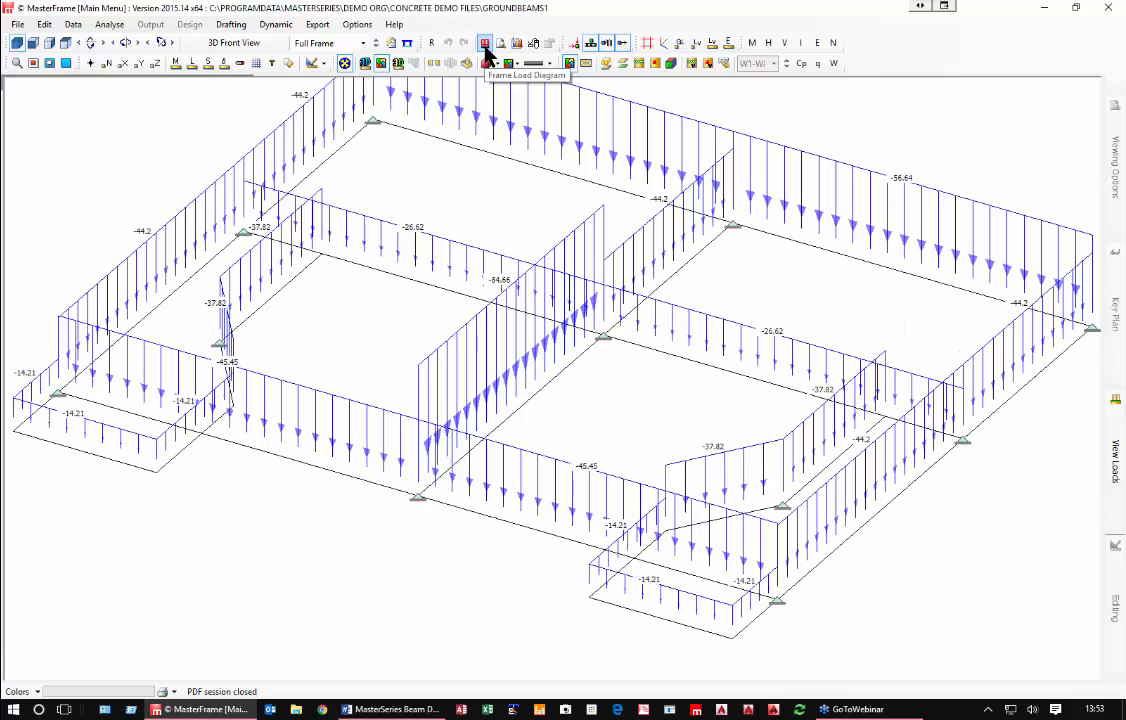
scroll(631, 576, down, 2)
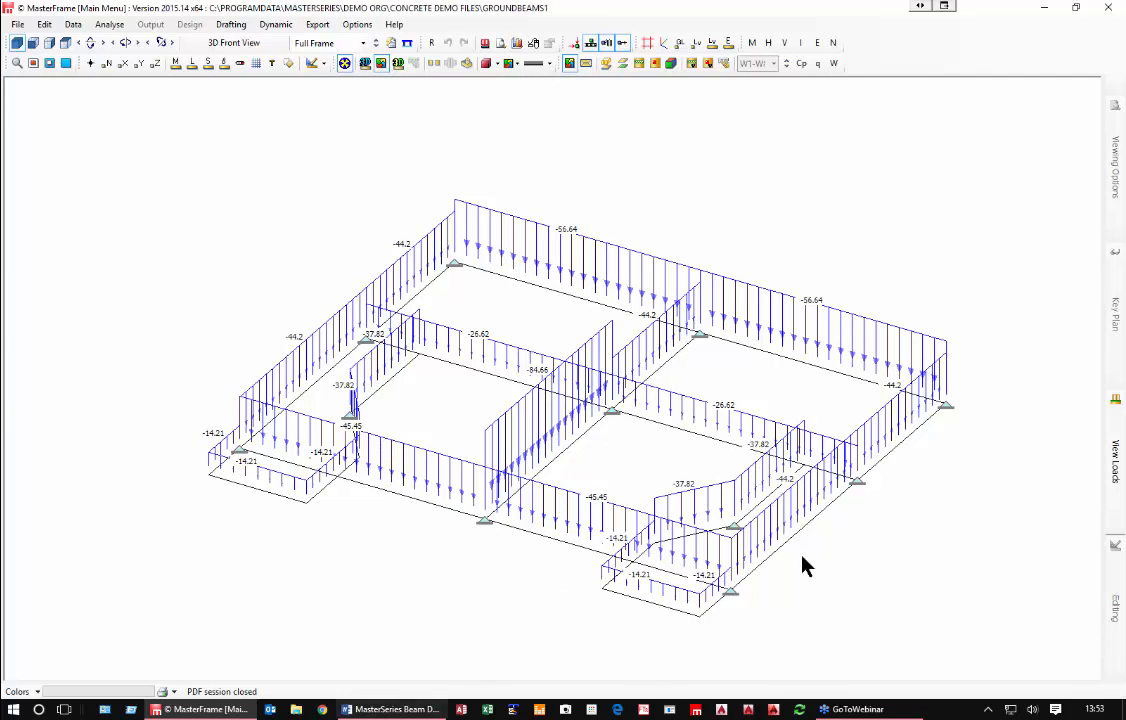
Step: Analyse the ground-beam model as a Grillage and open its Concrete Design
click(106, 25)
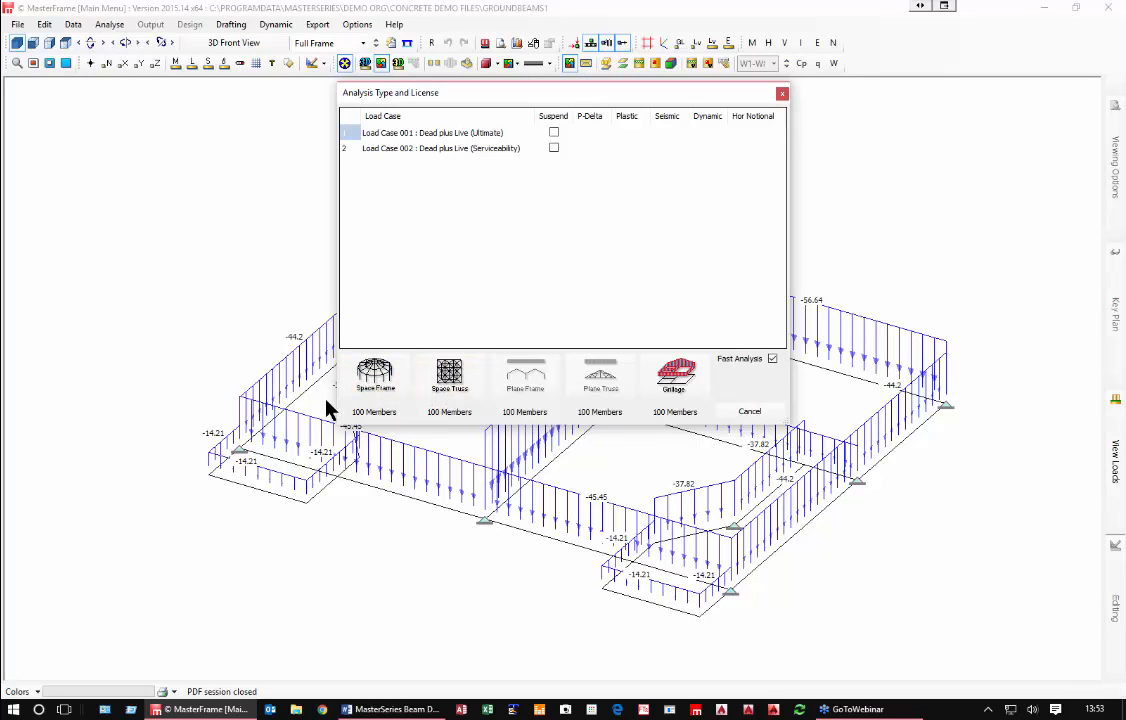
click(672, 380)
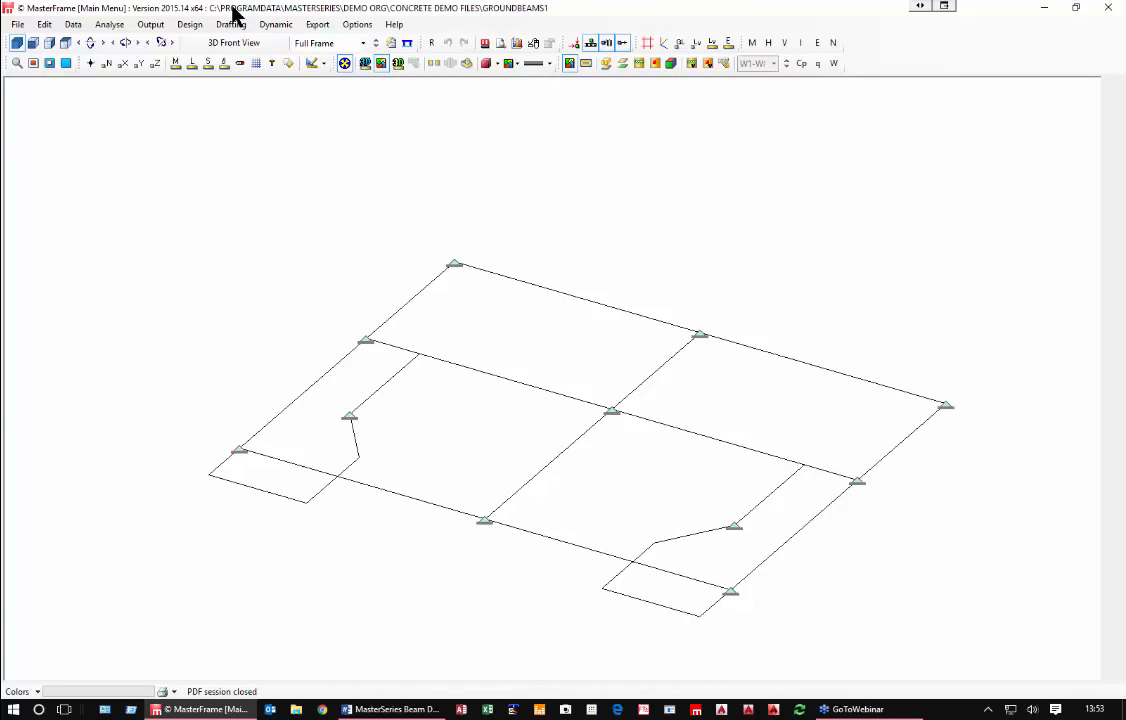
click(188, 26)
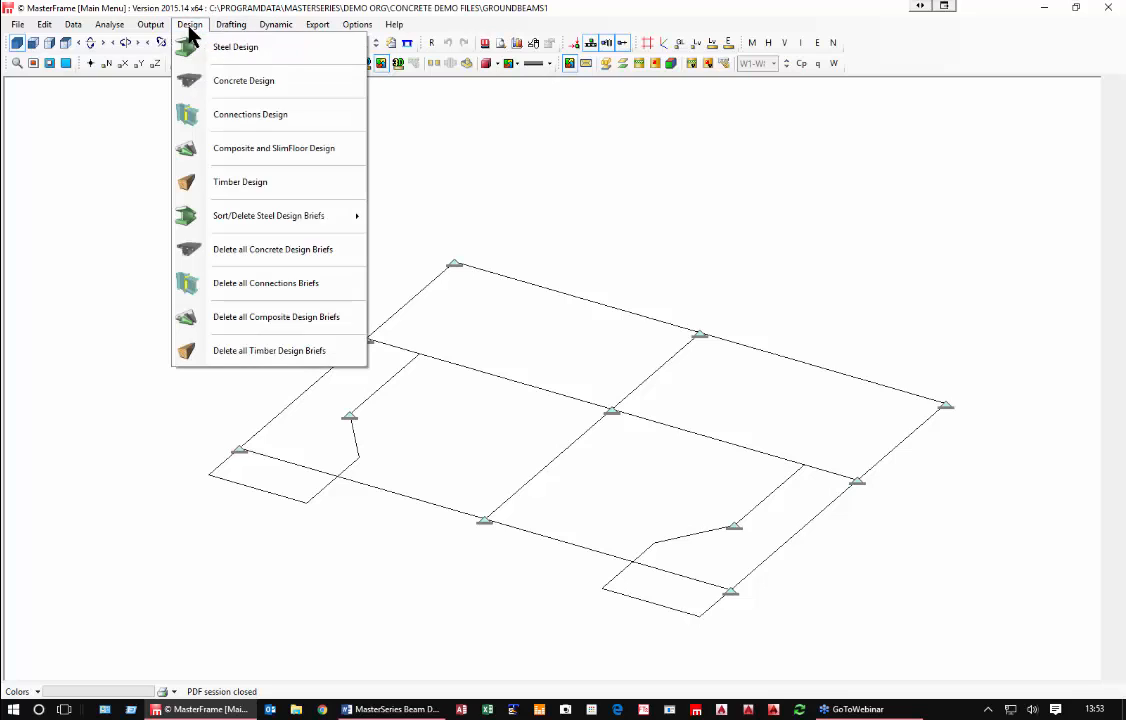
click(241, 80)
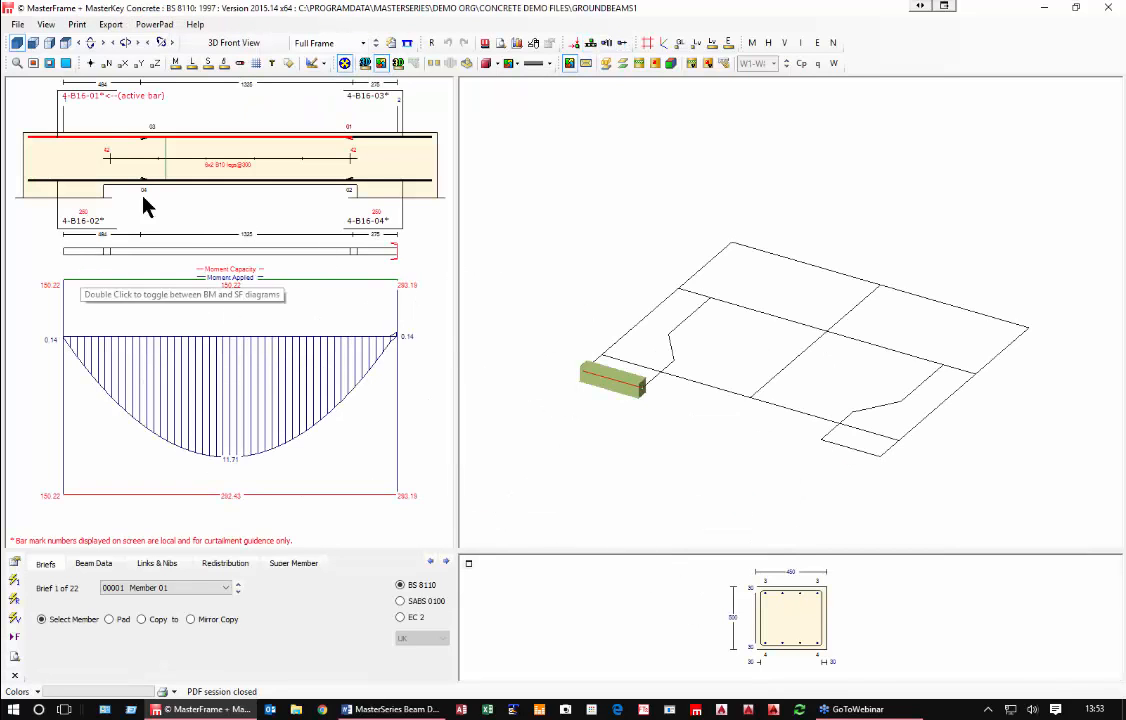
Step: Select individual ground beams around the grillage in turn to examine their reinforcement layouts and bending moment diagrams against capacity
click(642, 376)
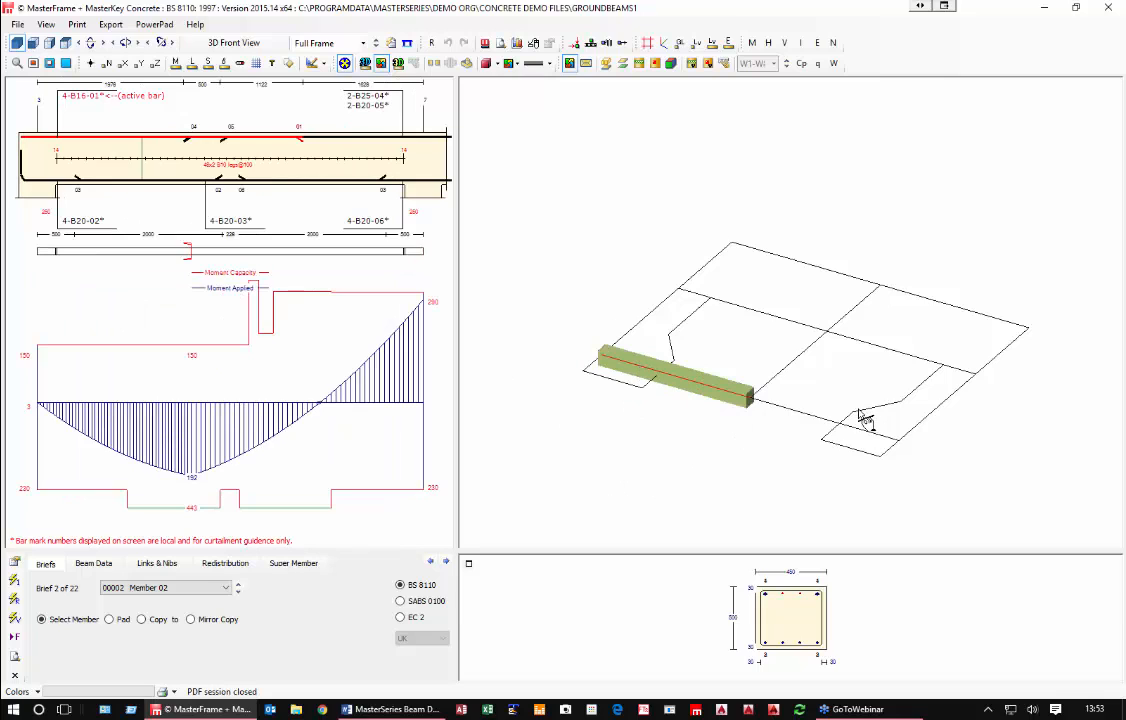
click(876, 417)
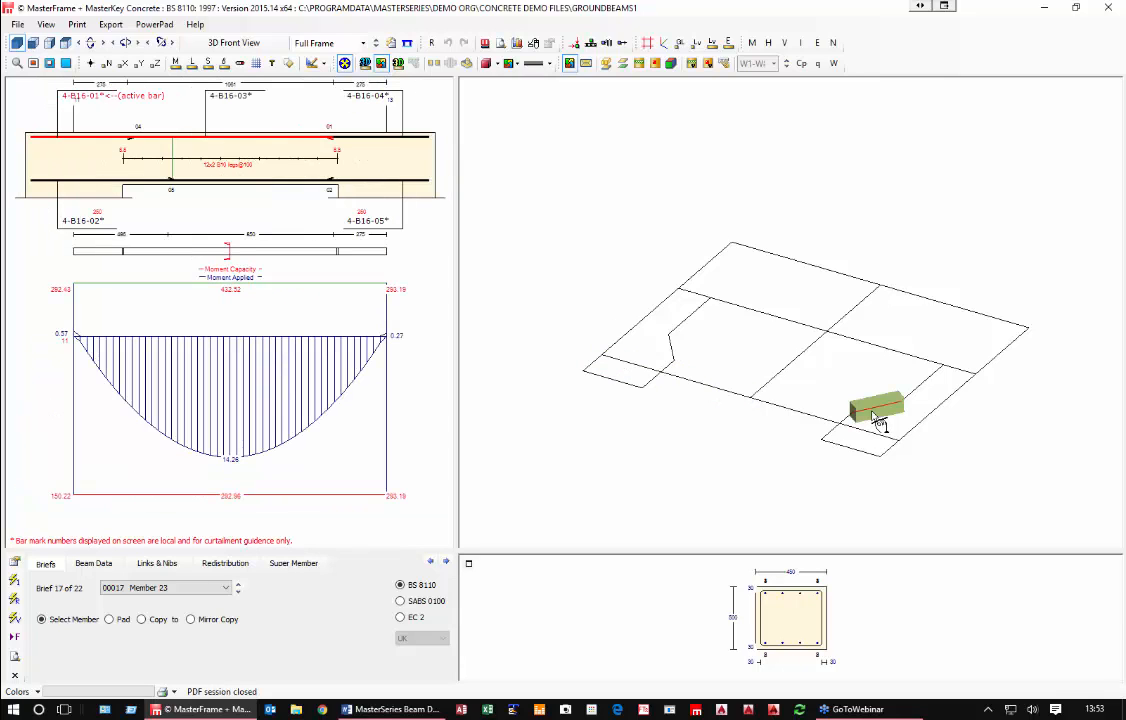
click(831, 441)
click(770, 385)
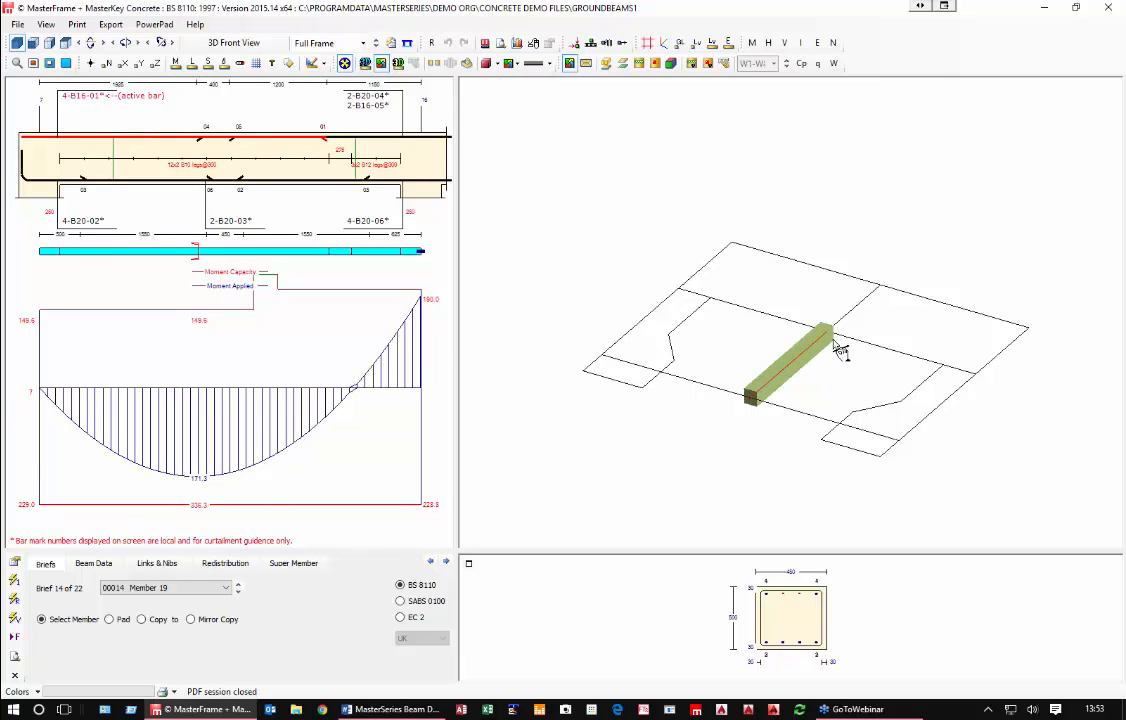
click(856, 314)
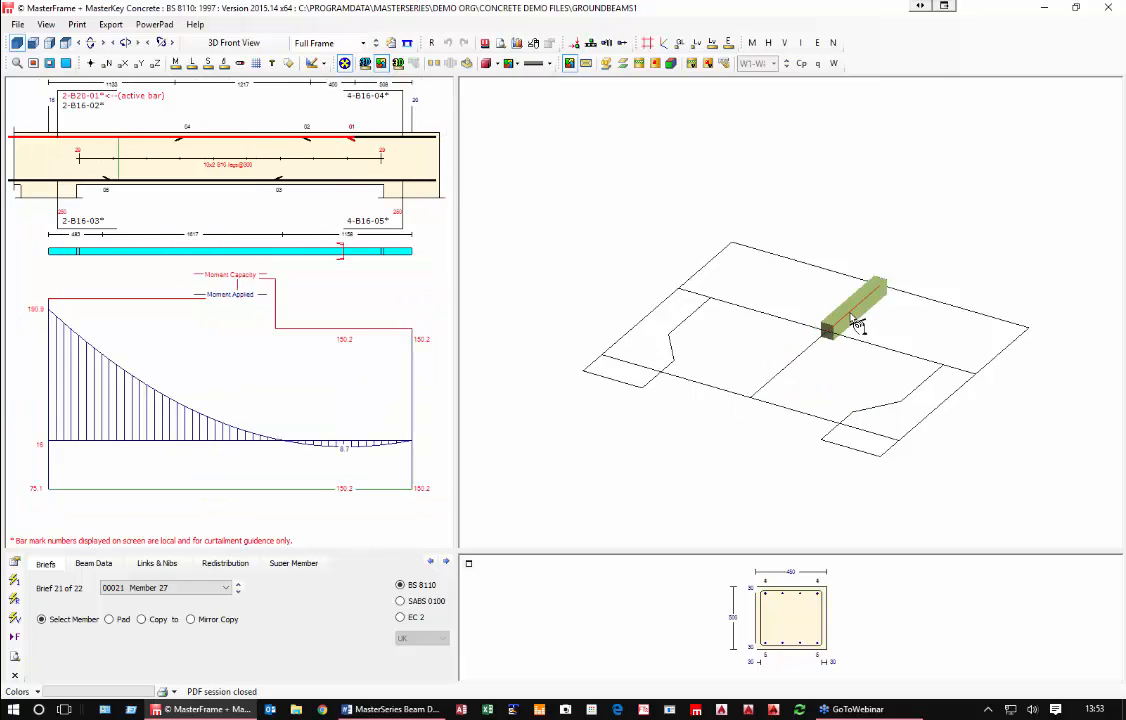
click(883, 355)
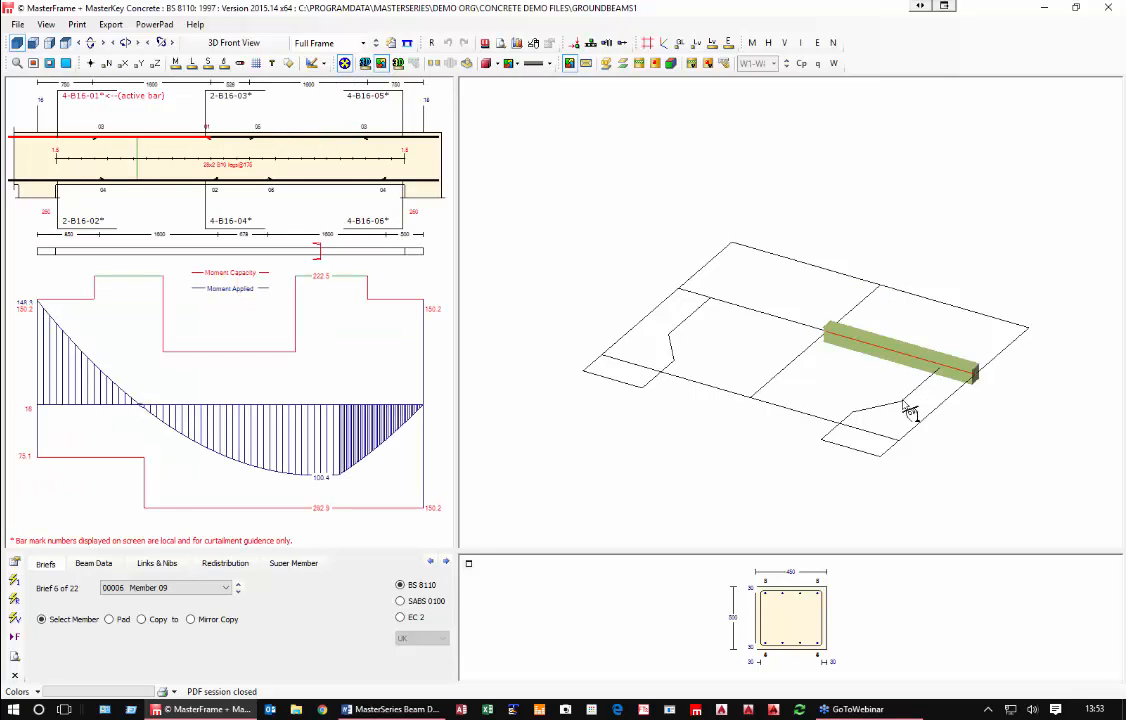
click(910, 392)
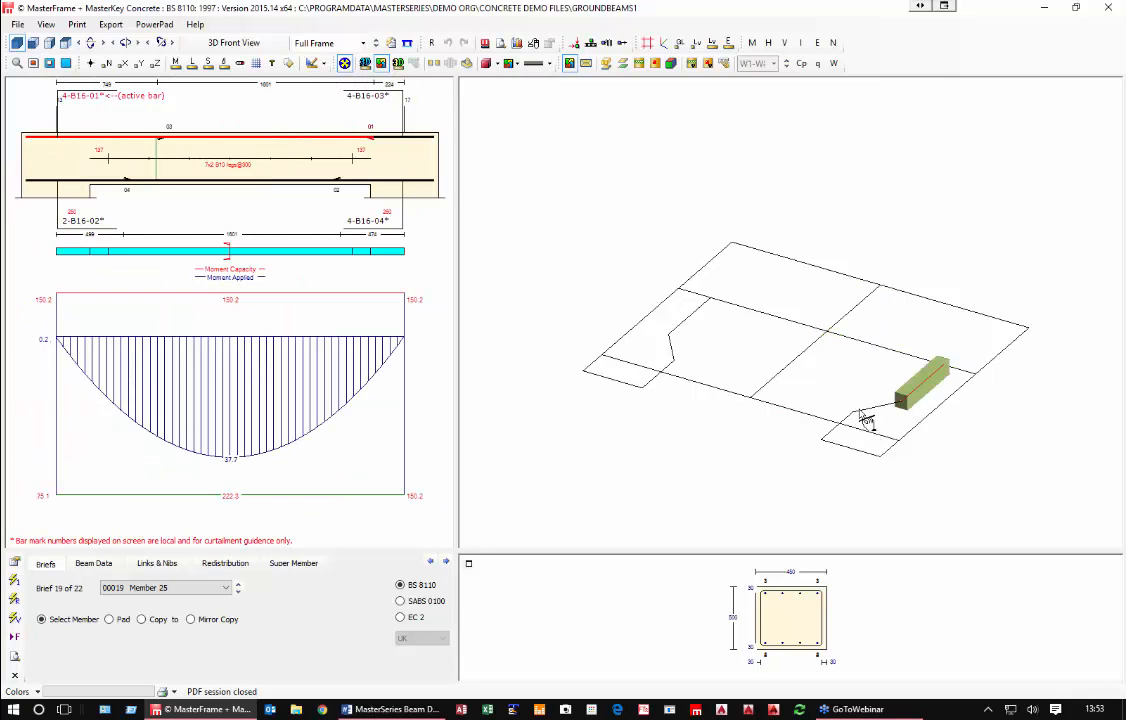
click(882, 420)
click(948, 402)
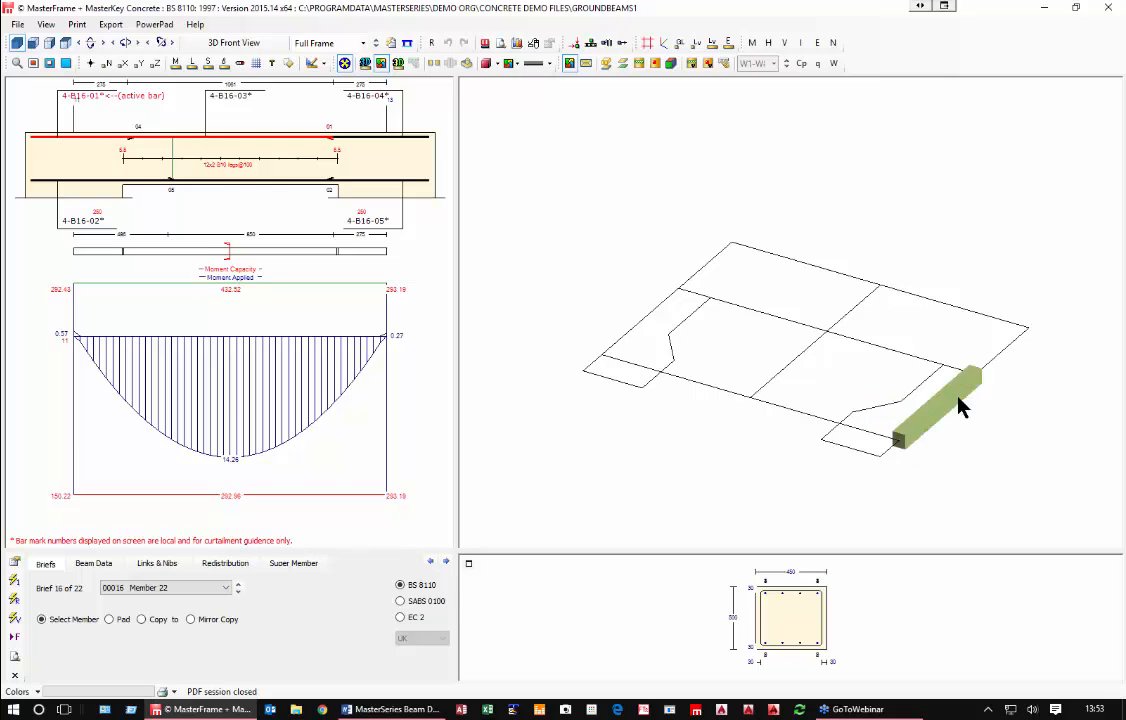
click(1015, 340)
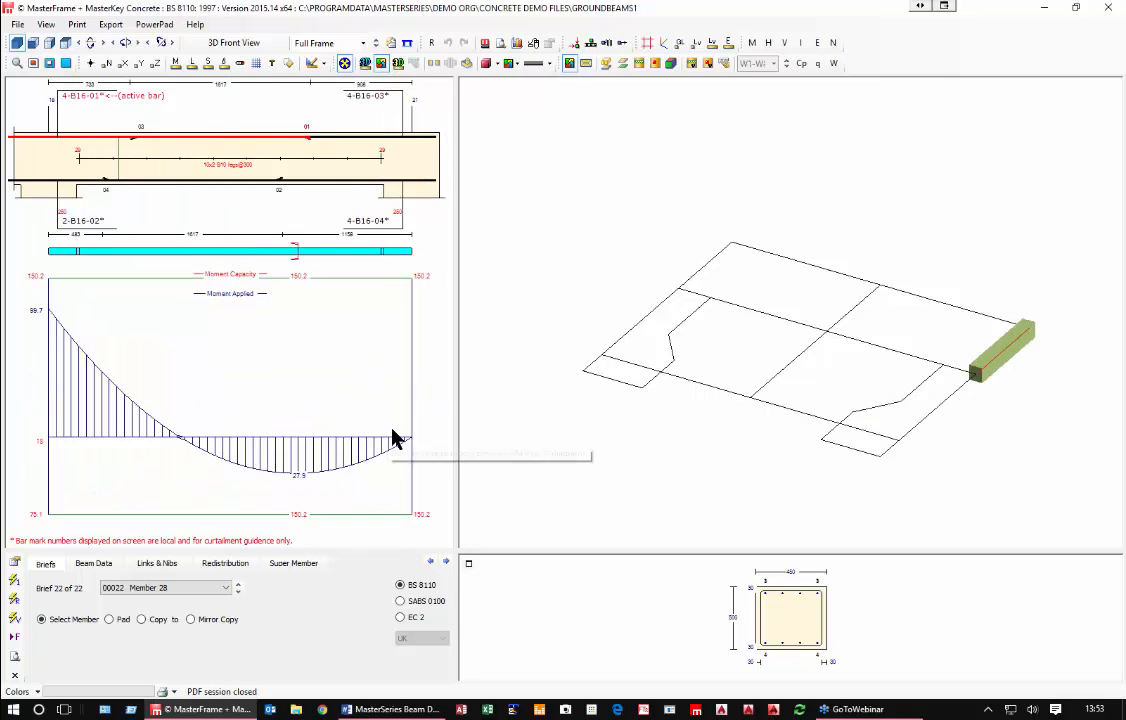
click(884, 288)
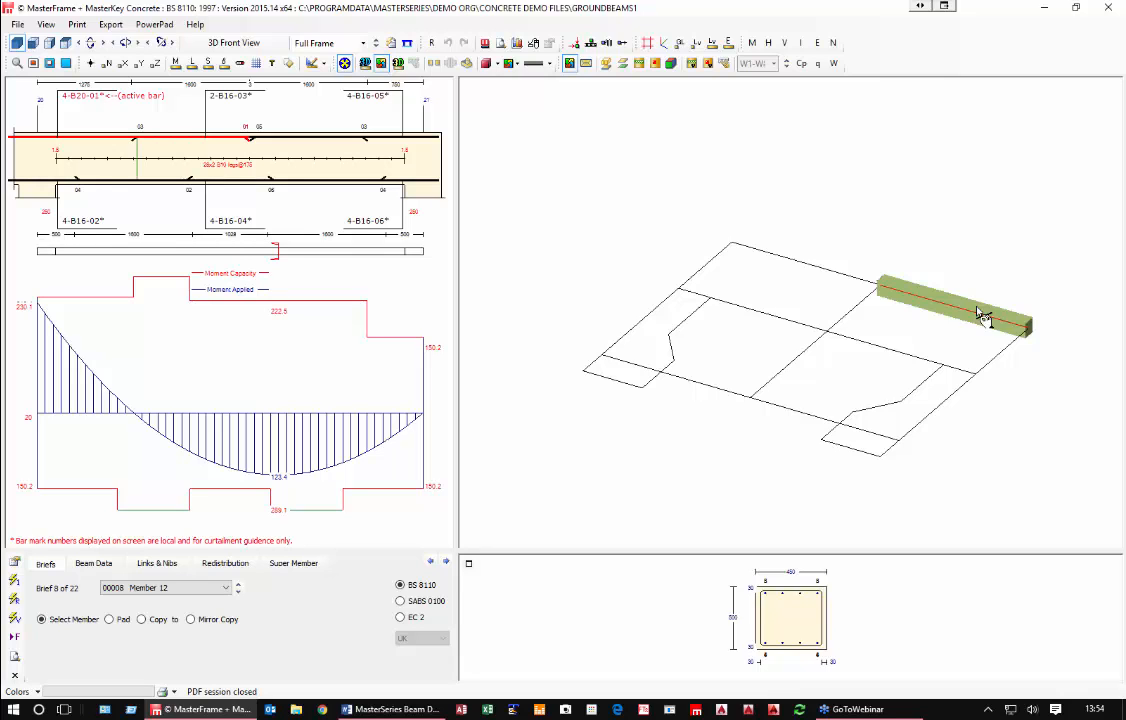
click(722, 252)
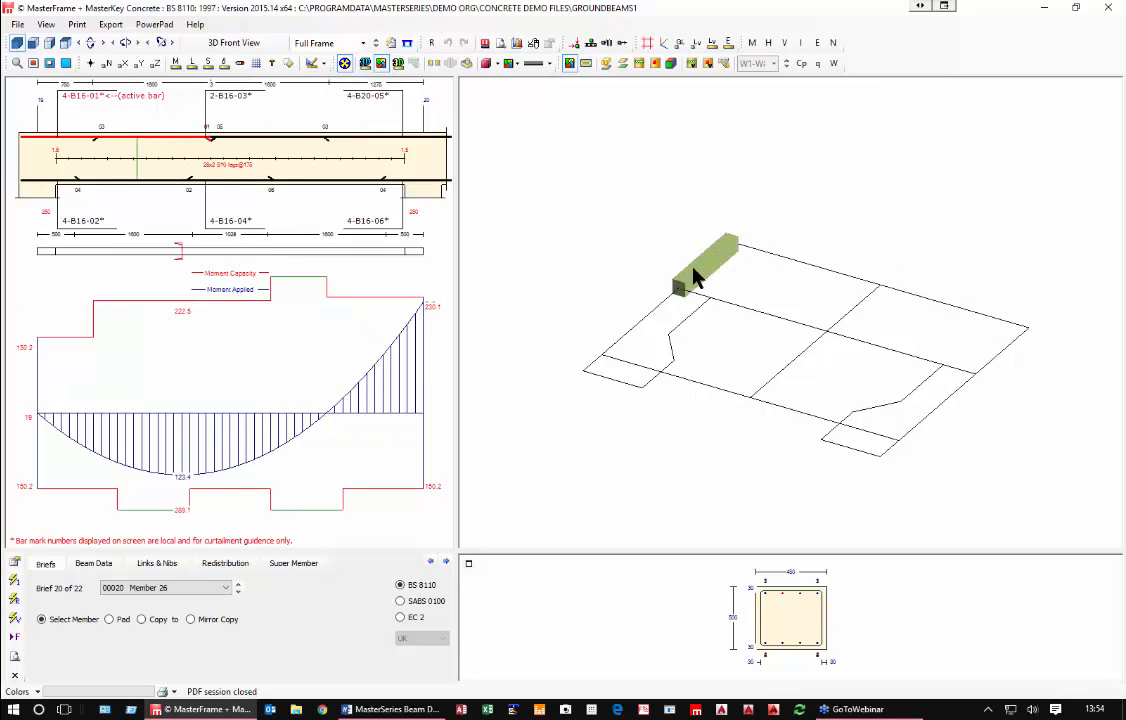
click(686, 318)
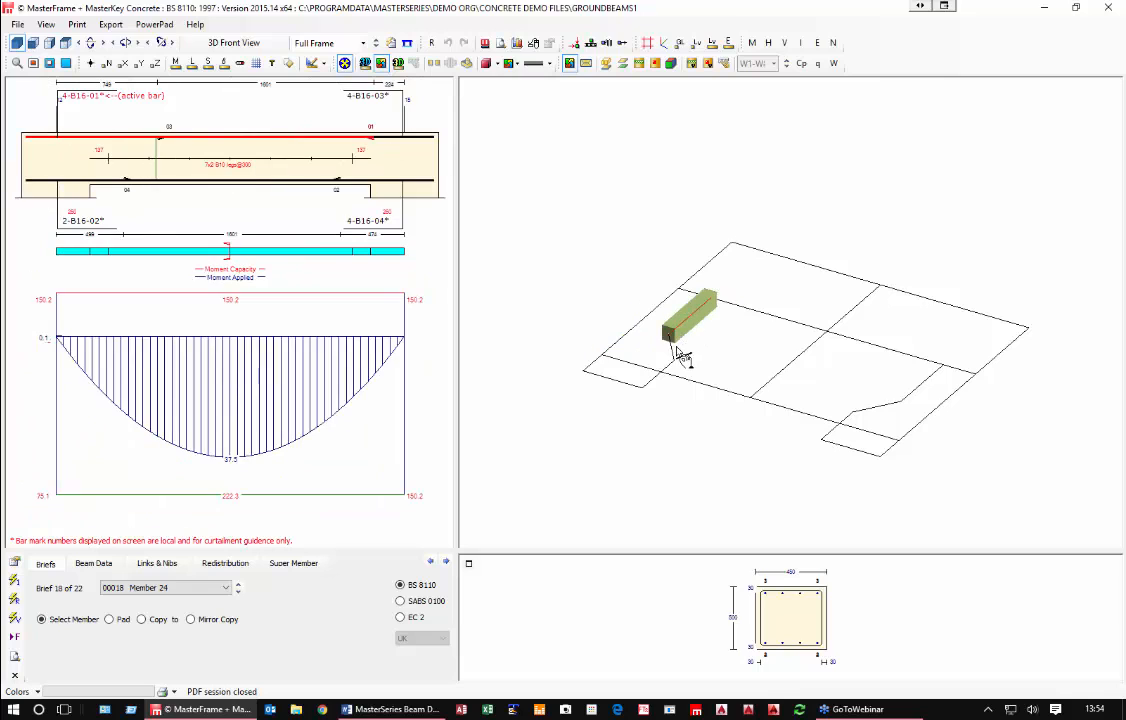
click(674, 368)
click(622, 396)
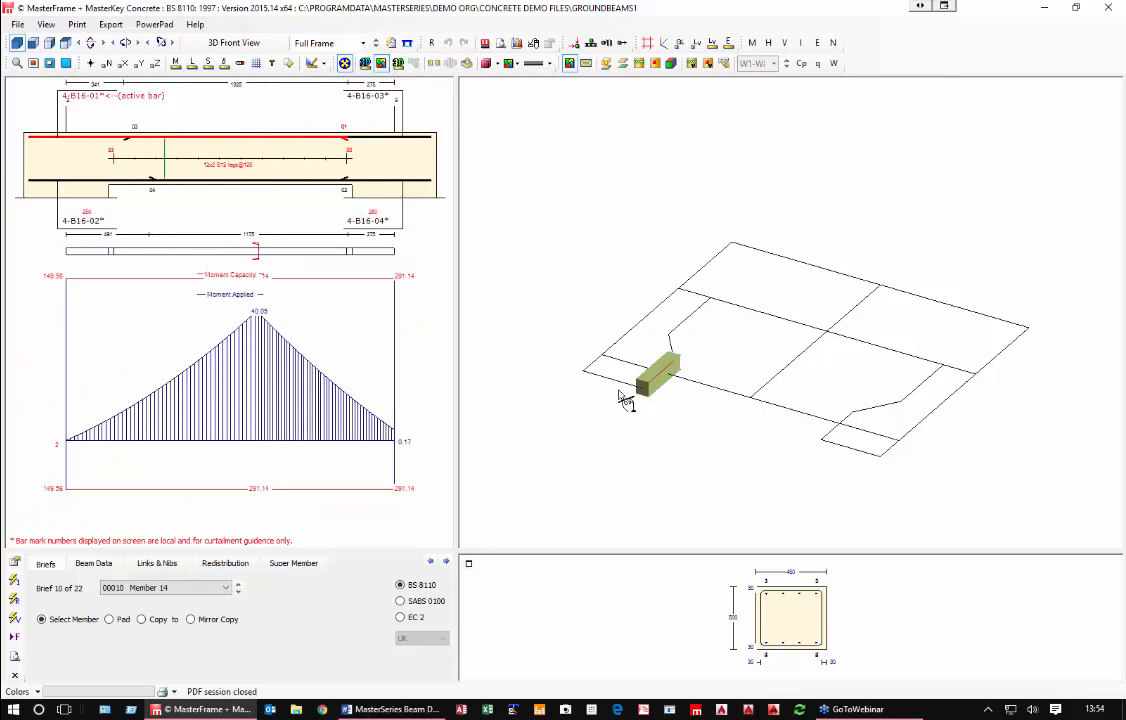
click(603, 377)
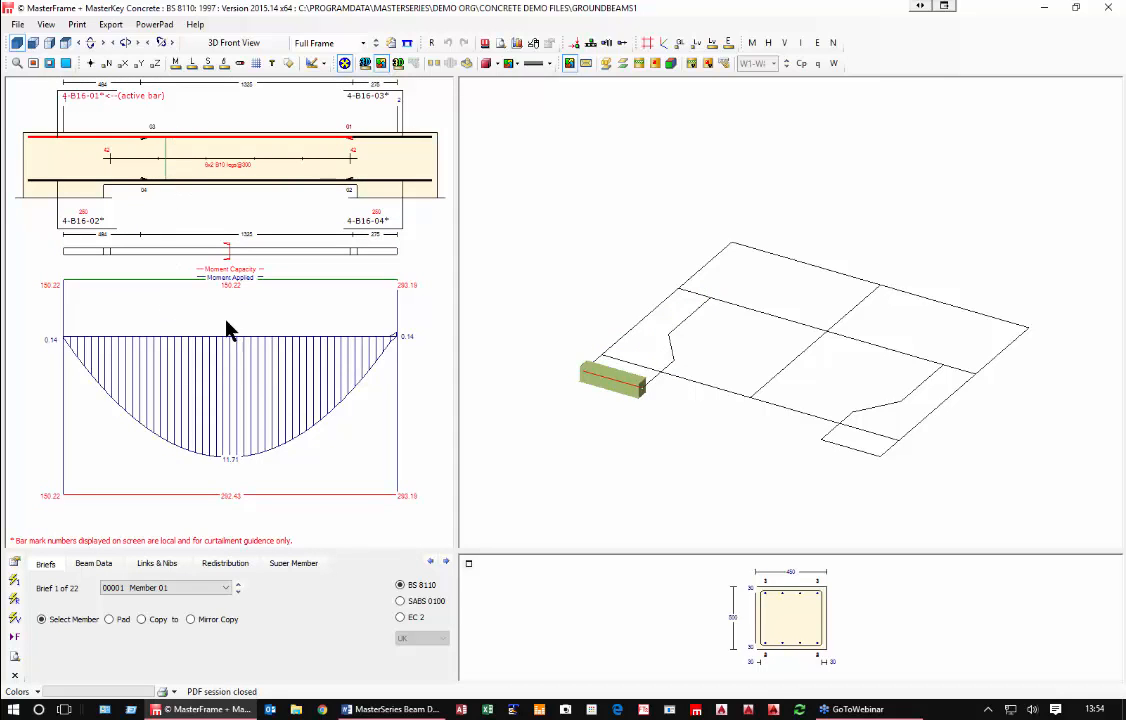
click(650, 322)
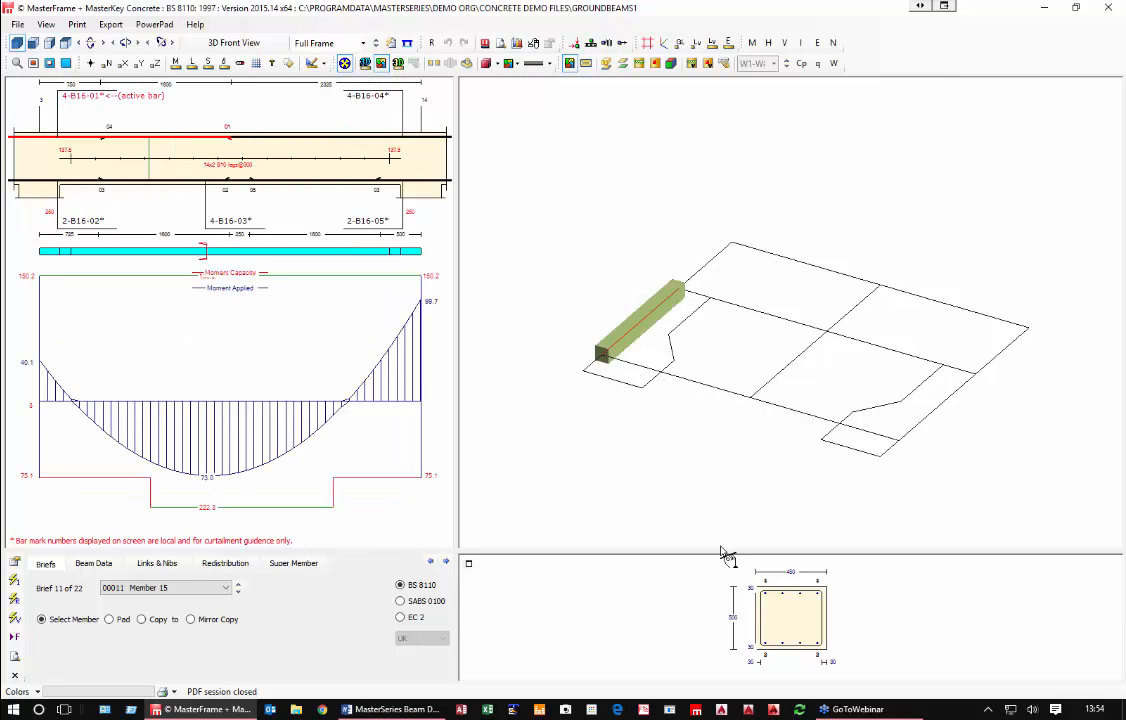
click(641, 366)
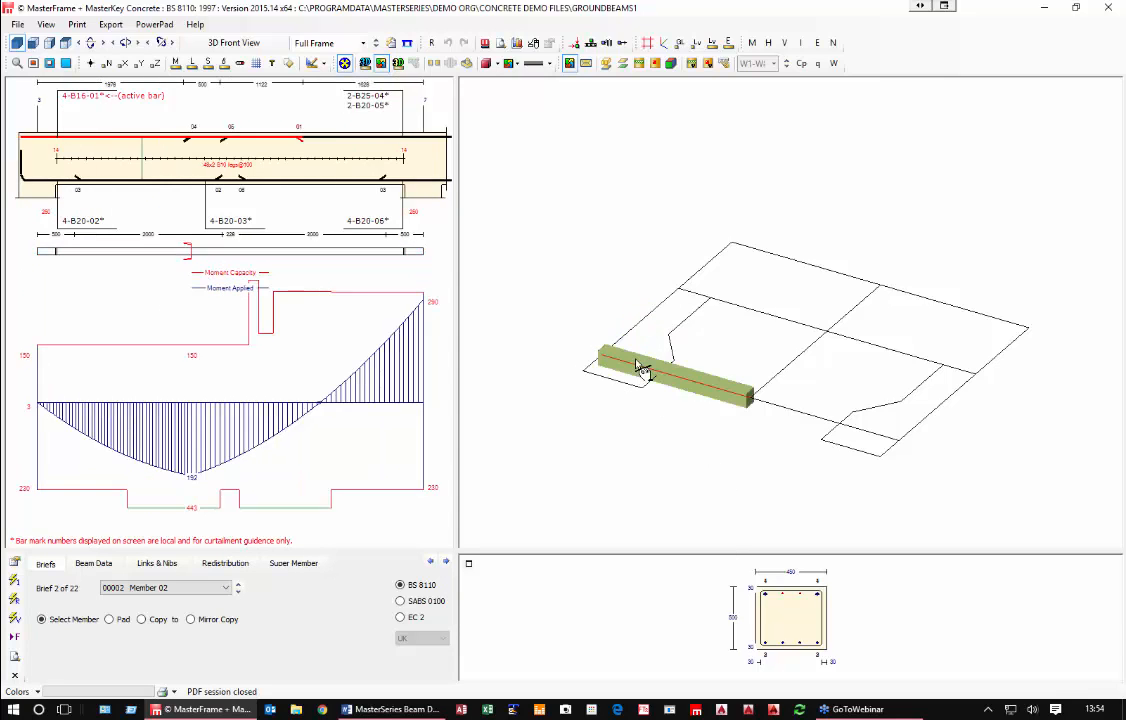
Step: Select Member 15 and examine its detailed BS 8110 design calculations, through bending, shear, deflection and general checks
click(636, 318)
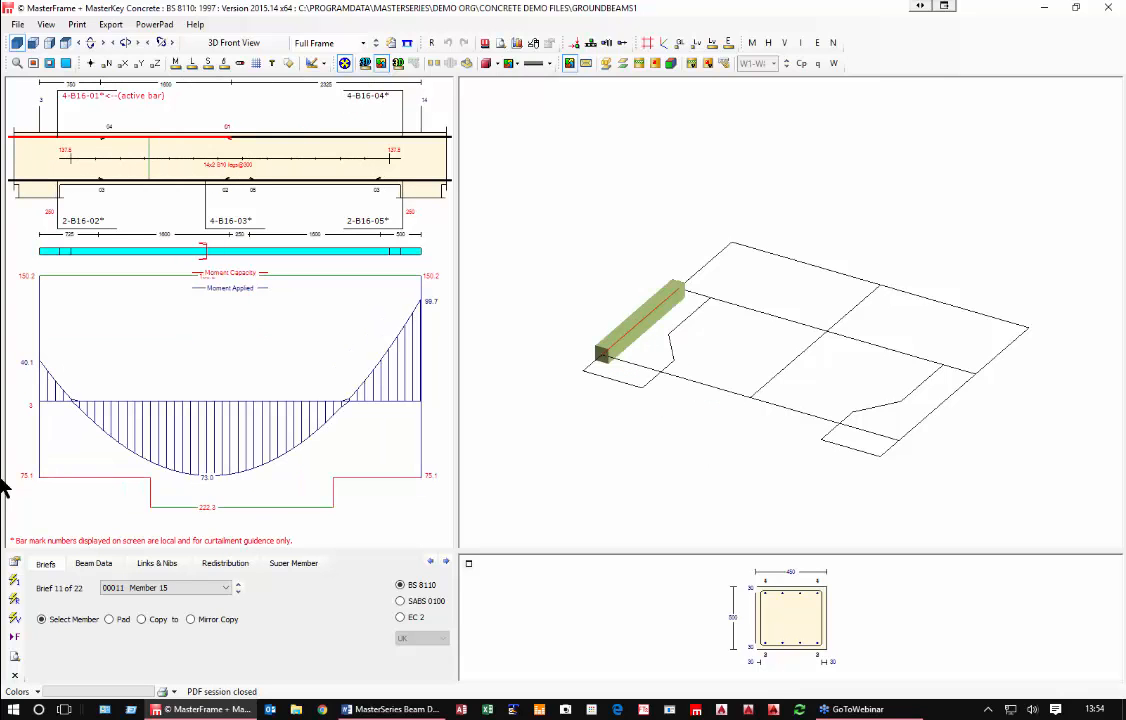
click(15, 658)
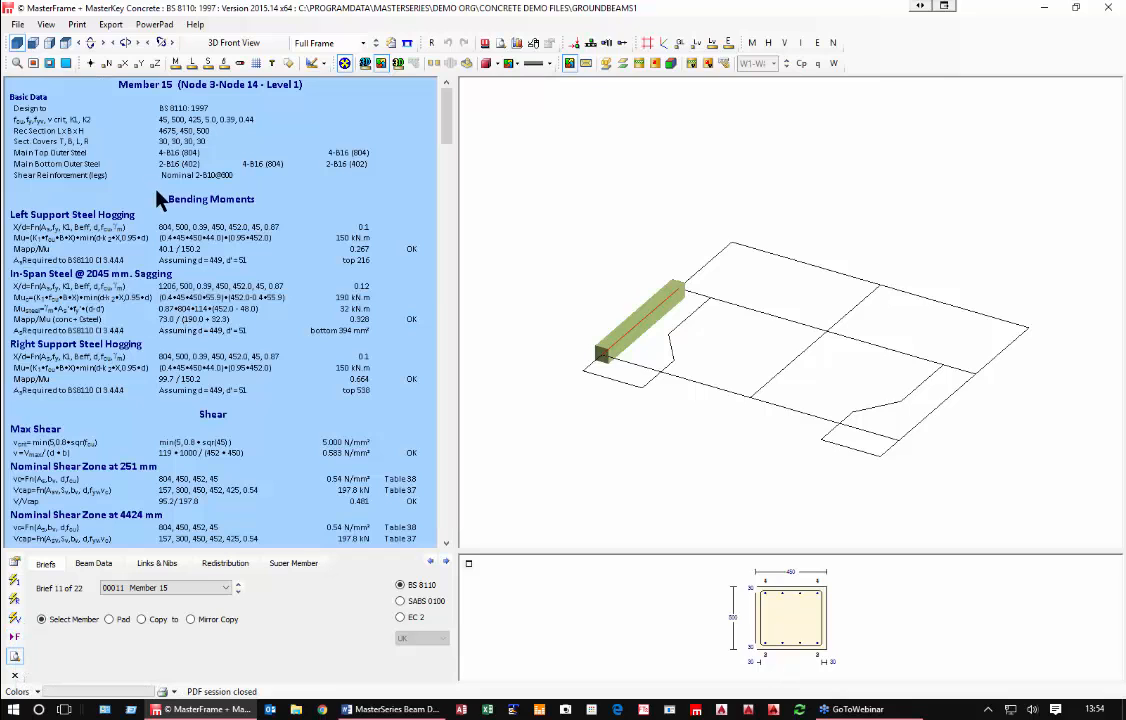
scroll(160, 200, down, 5)
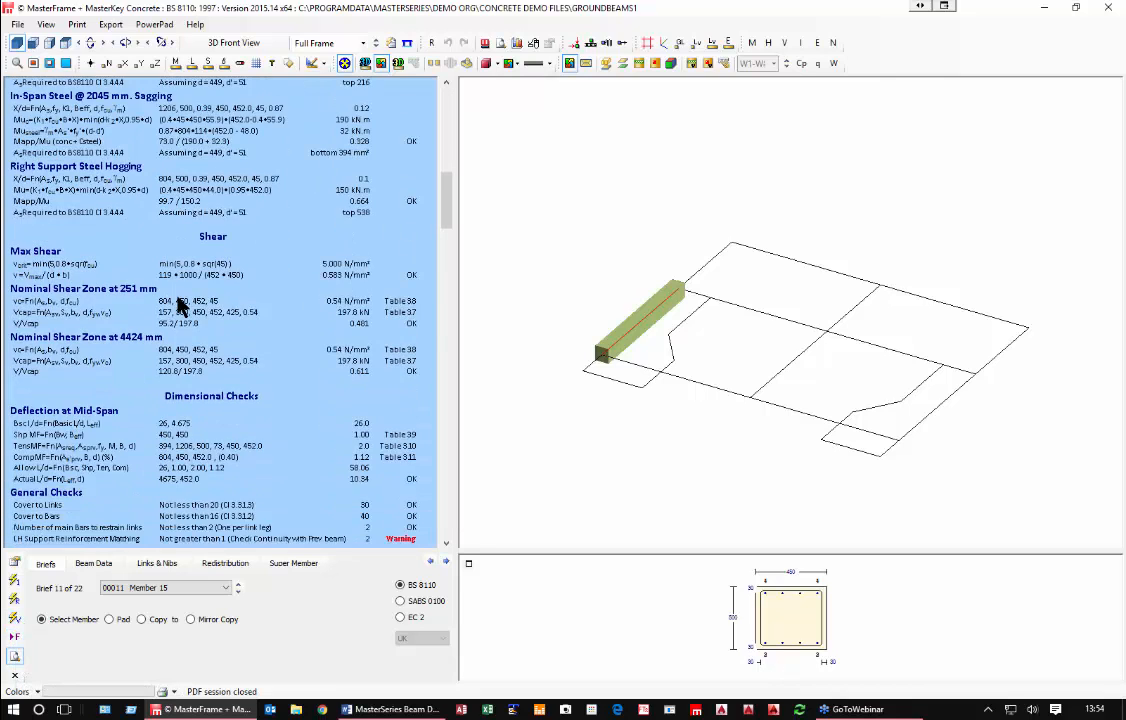
scroll(175, 310, down, 4)
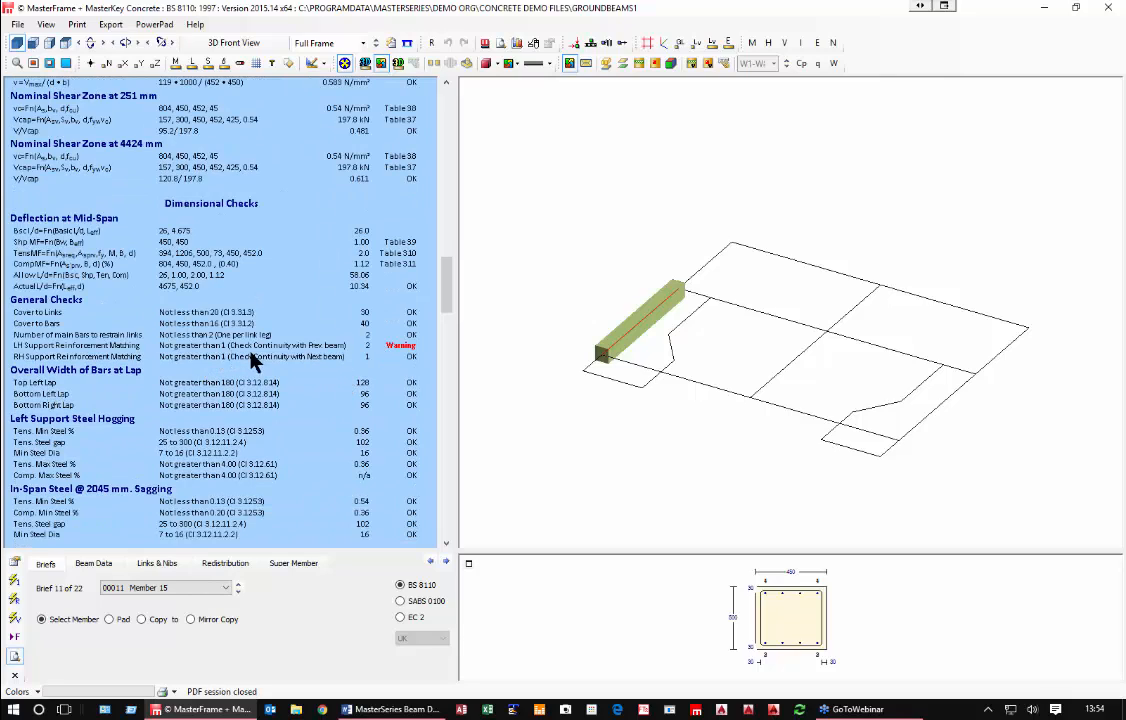
Step: Review the rest of Member 15's design calculations, return to its reinforcement and bending moment diagrams, and select Member 02 for comparison
scroll(336, 354, down, 4)
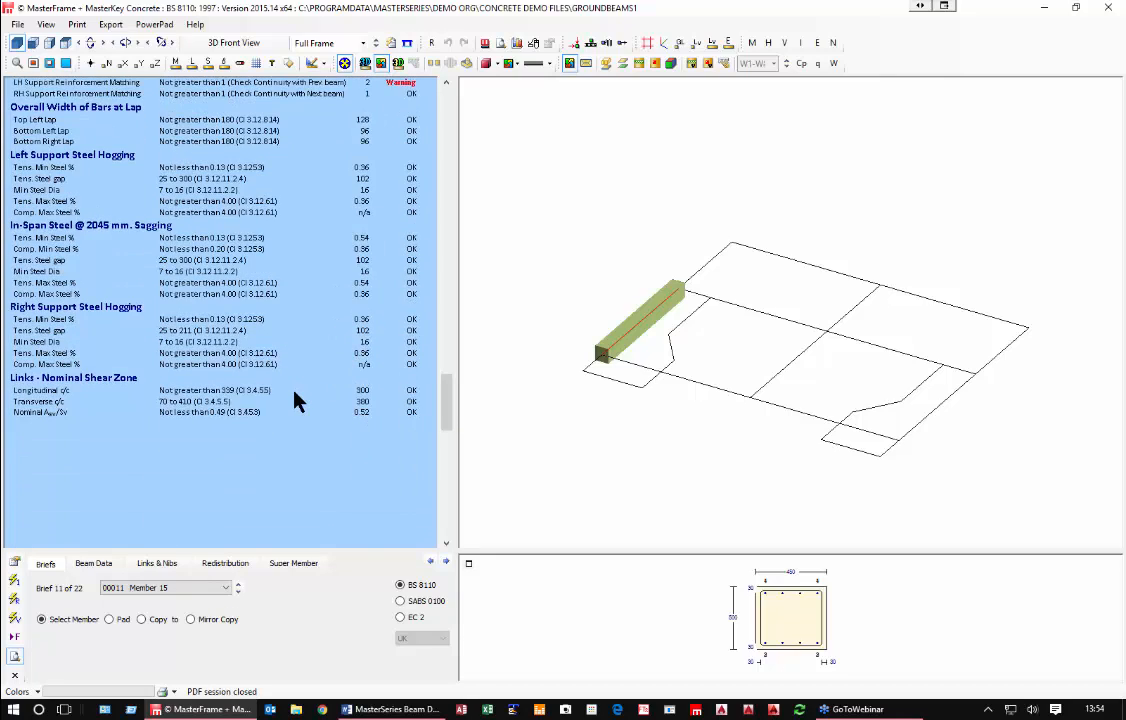
scroll(300, 391, up, 6)
scroll(612, 400, up, 1)
scroll(395, 353, up, 6)
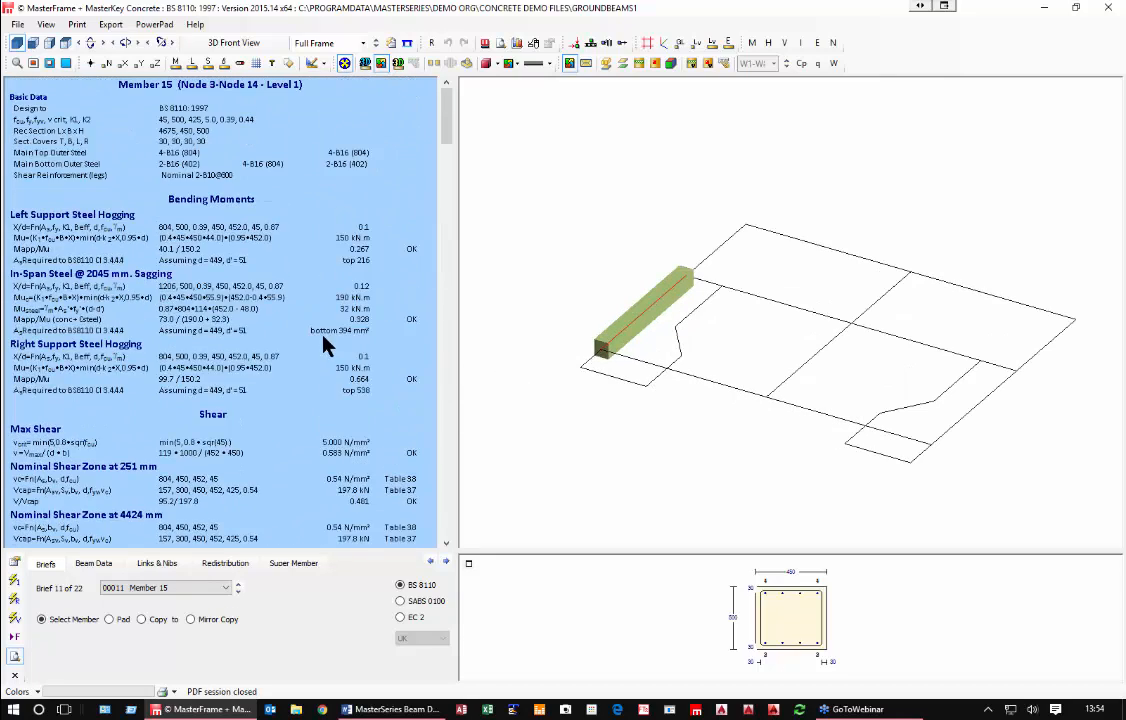
click(14, 660)
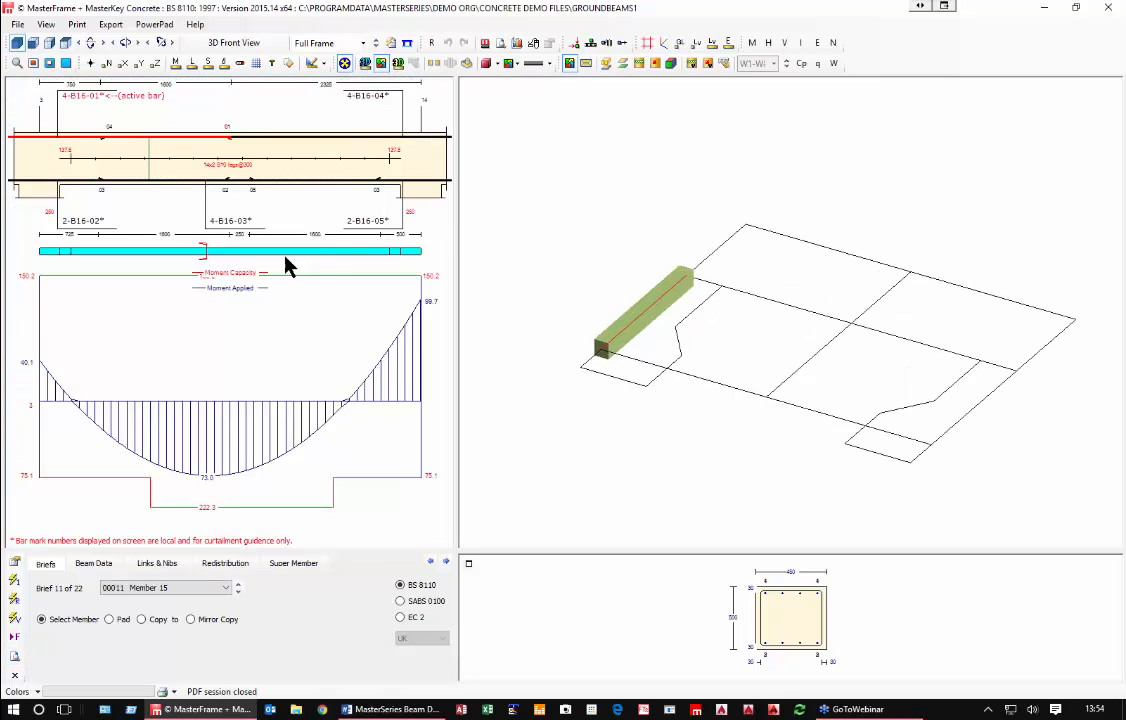
click(622, 364)
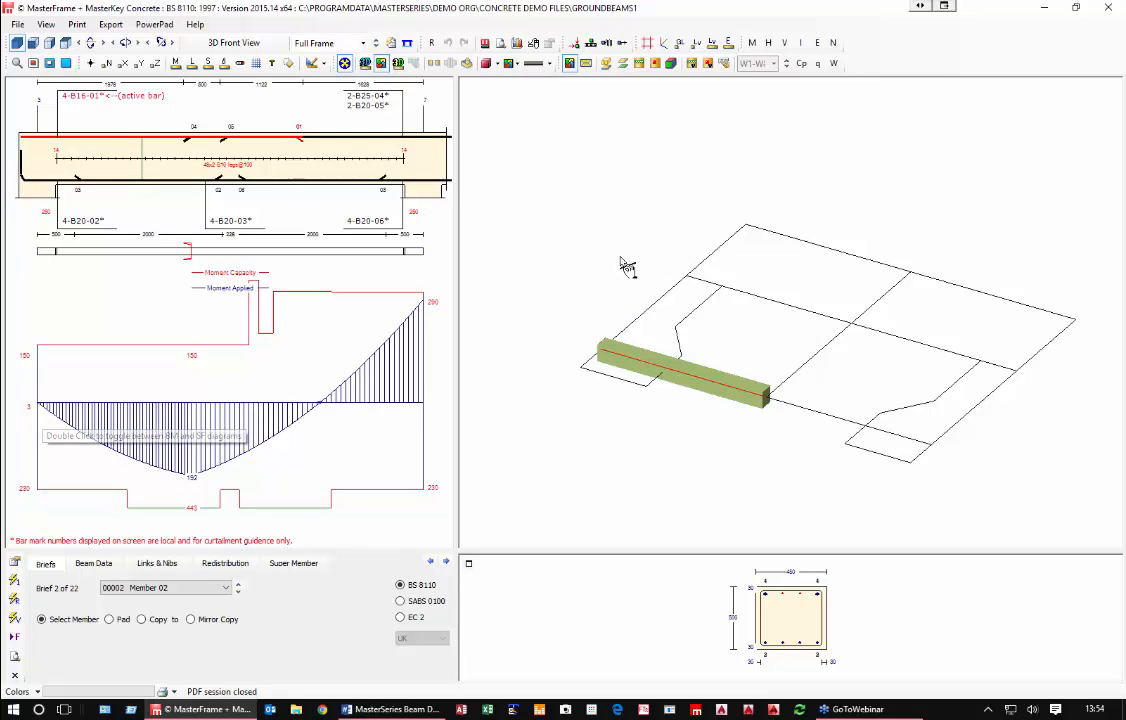
Step: Close the concrete design of the ground beams and display the member end releases on the grillage
click(1109, 8)
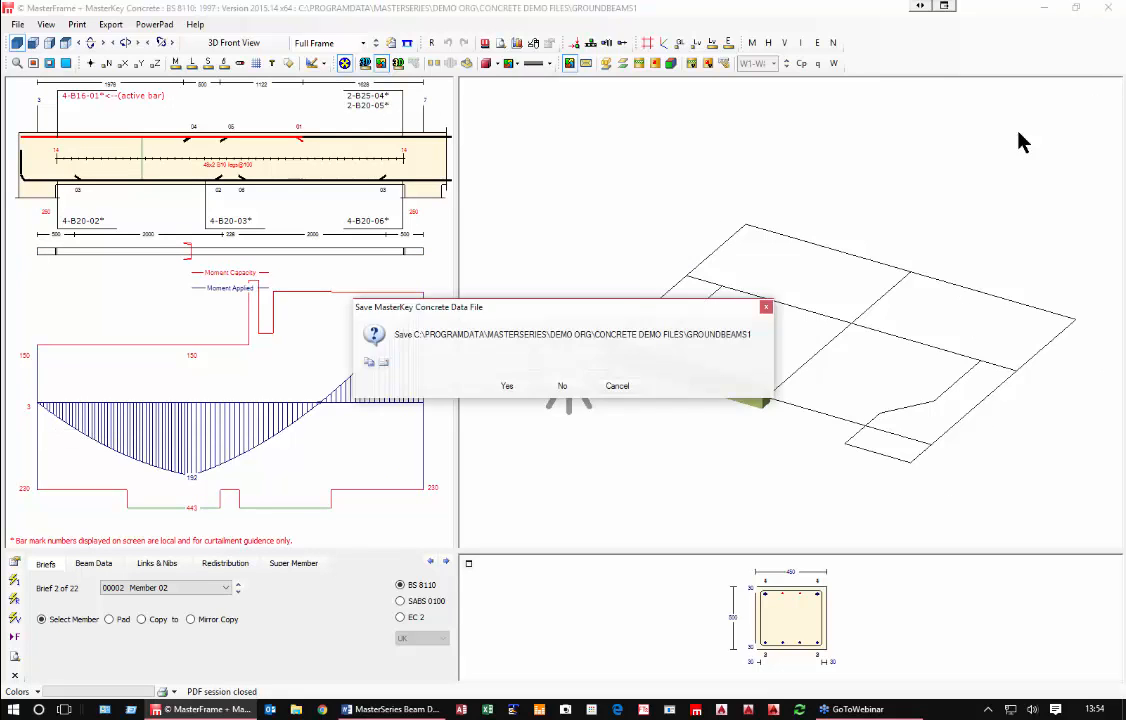
click(506, 386)
click(563, 388)
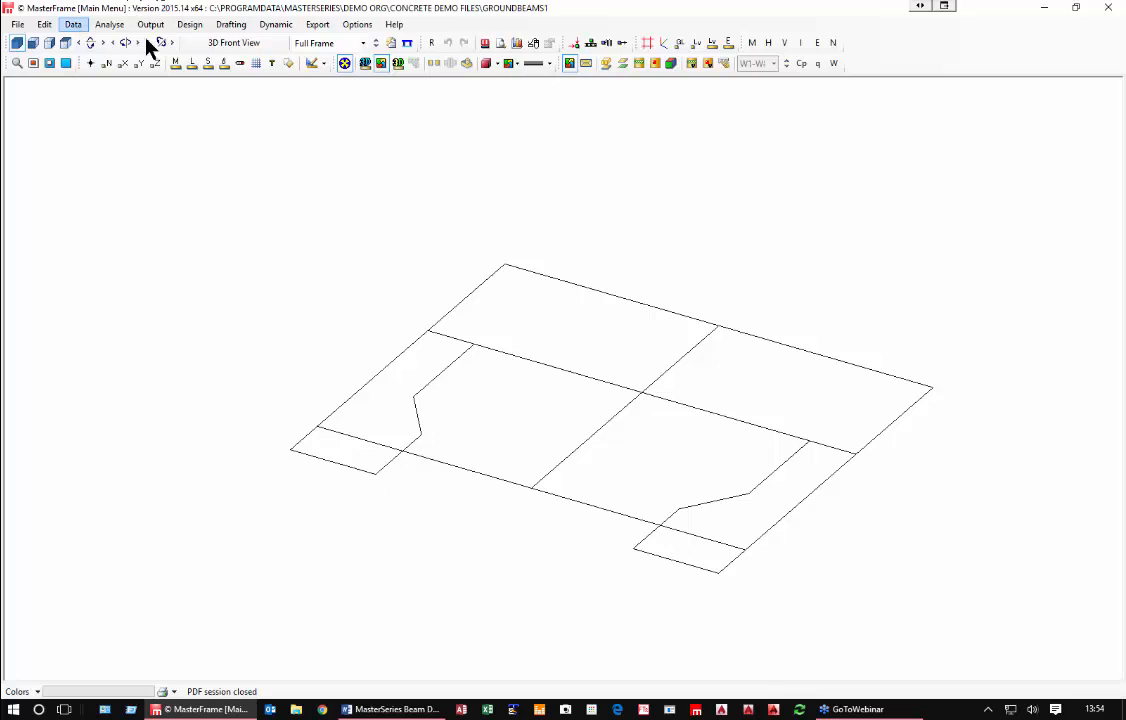
click(240, 63)
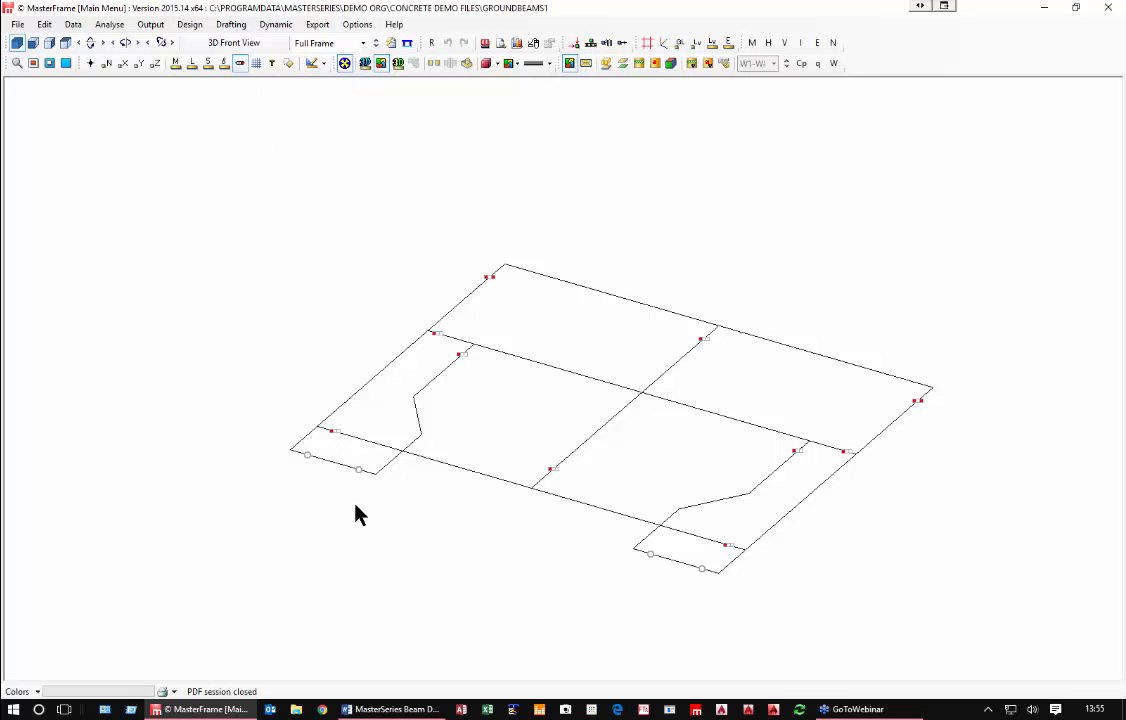
Step: Open the model for editing and remove all member releases from the ground-beam grillage
click(44, 24)
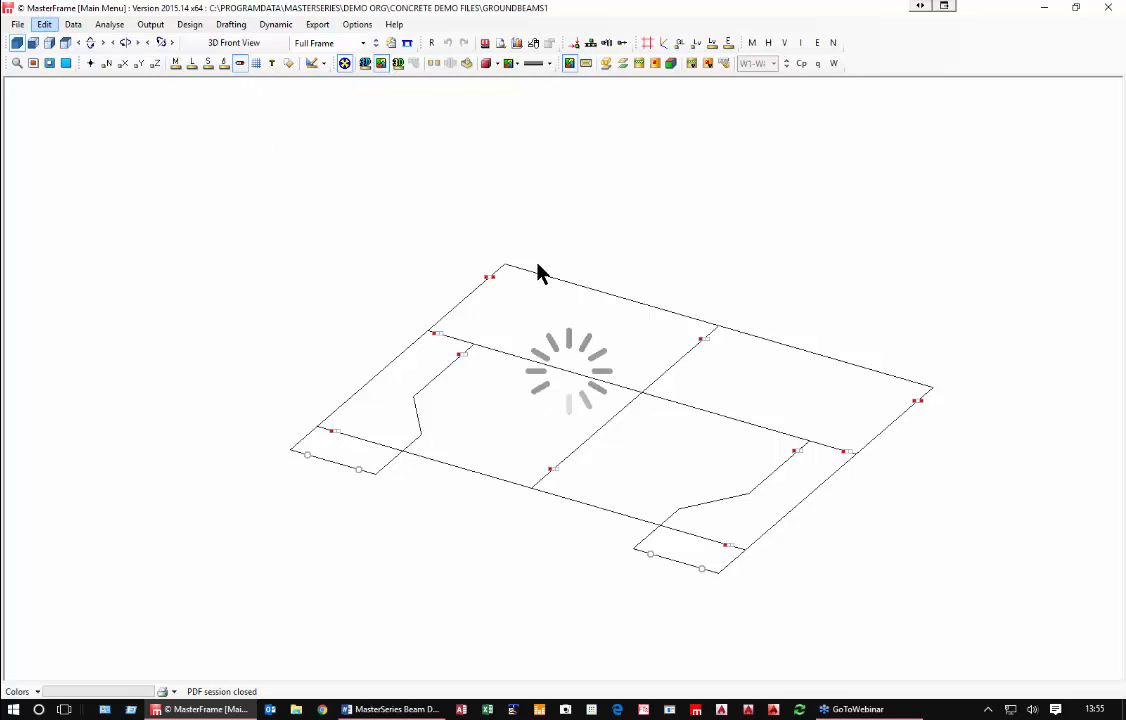
click(241, 27)
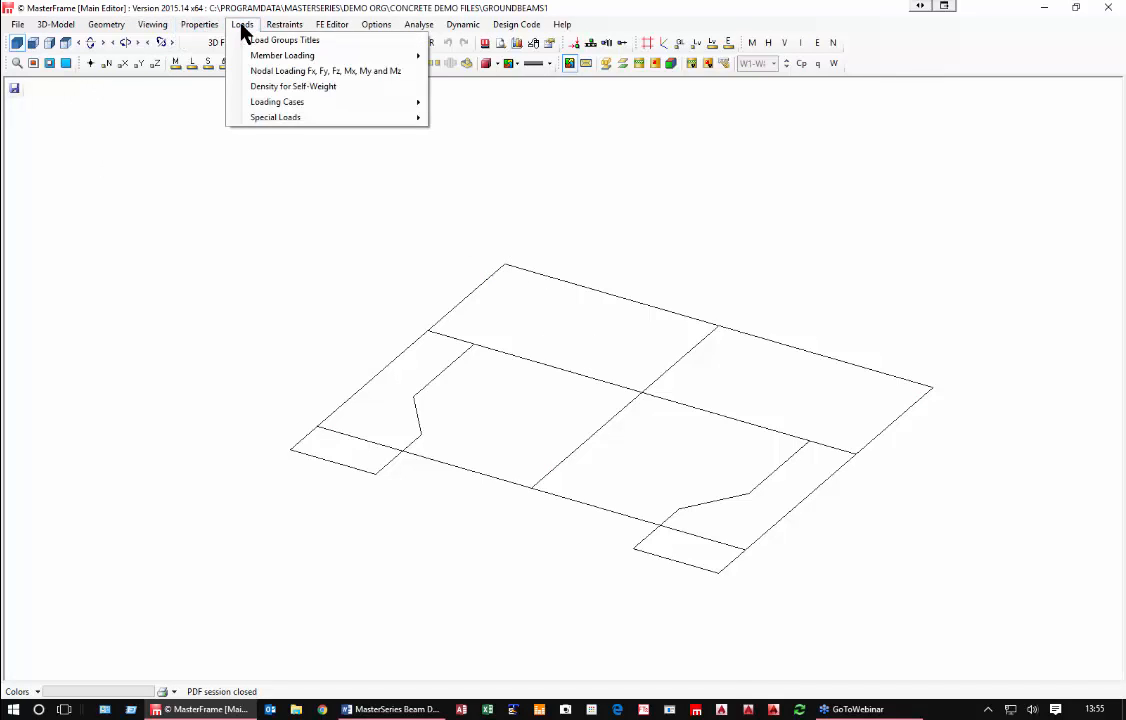
mouse_move(292, 27)
mouse_move(308, 62)
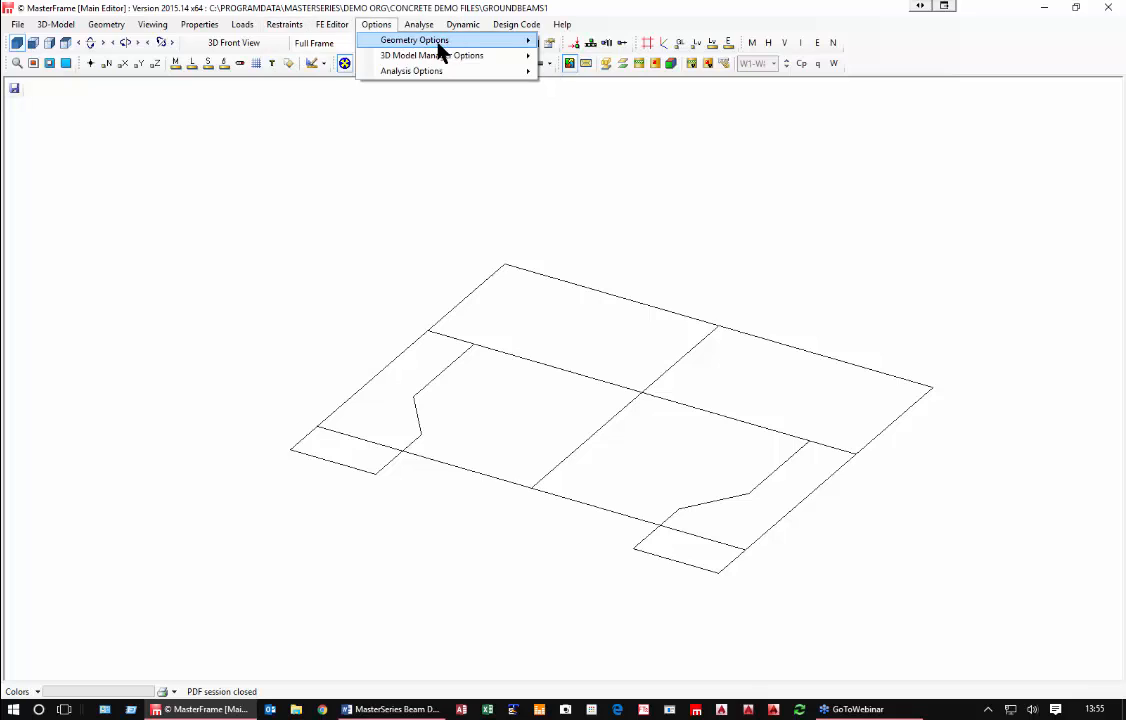
mouse_move(350, 42)
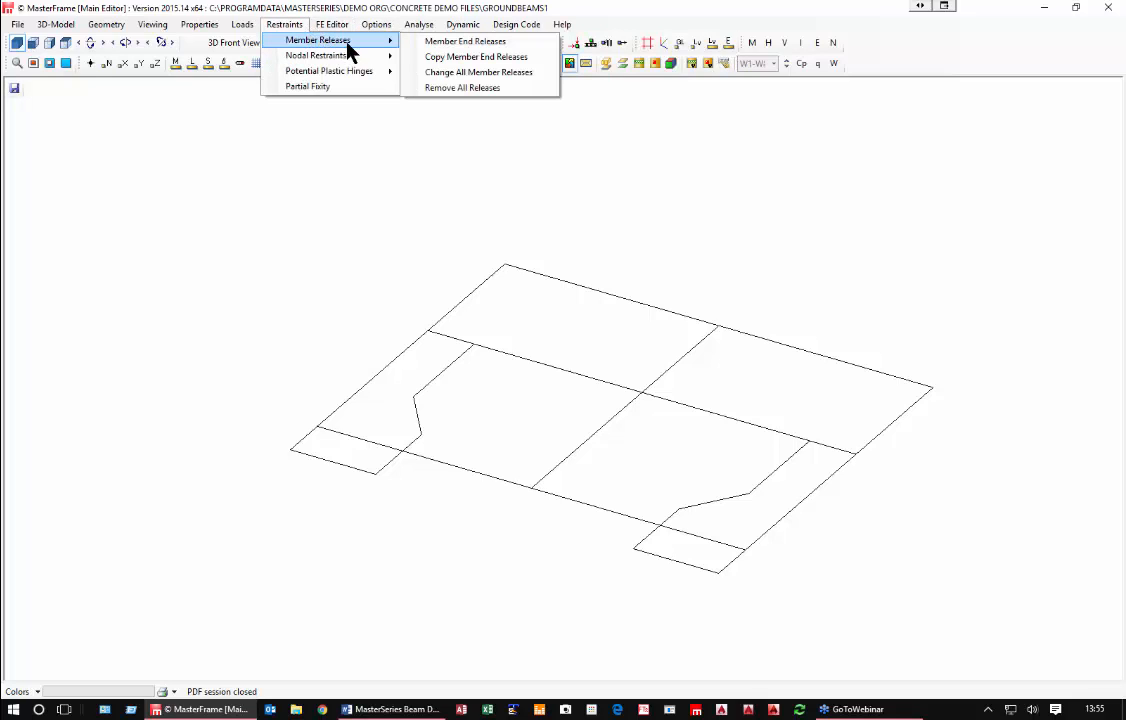
click(462, 88)
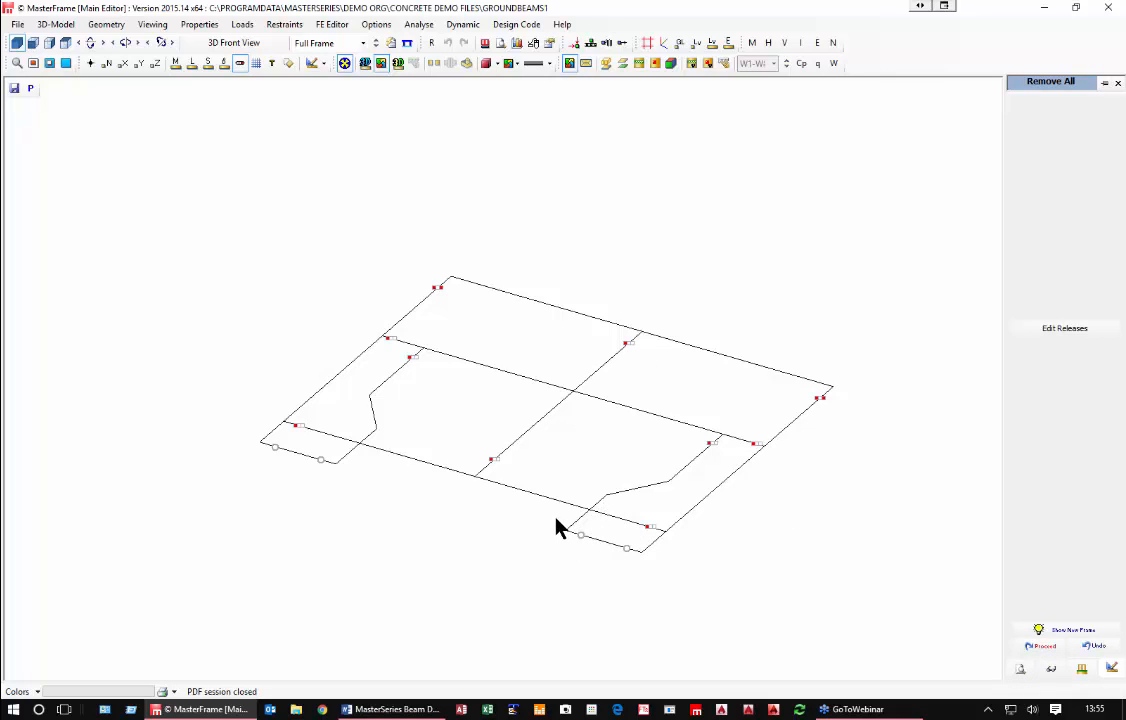
click(1036, 647)
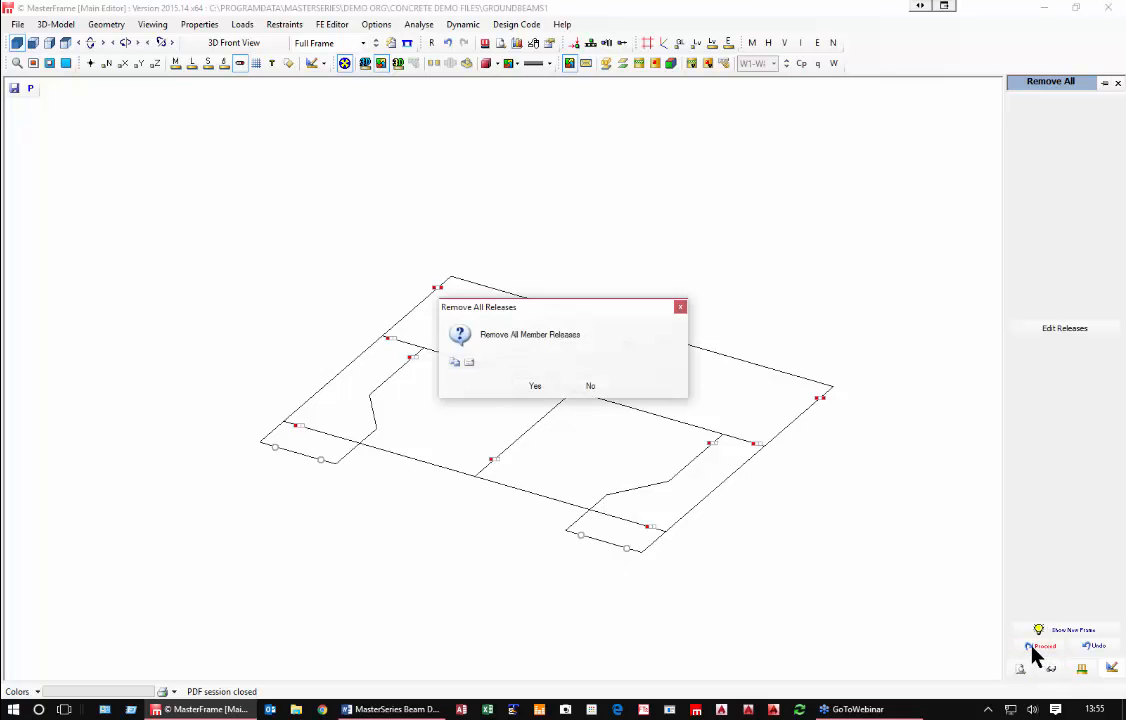
click(533, 386)
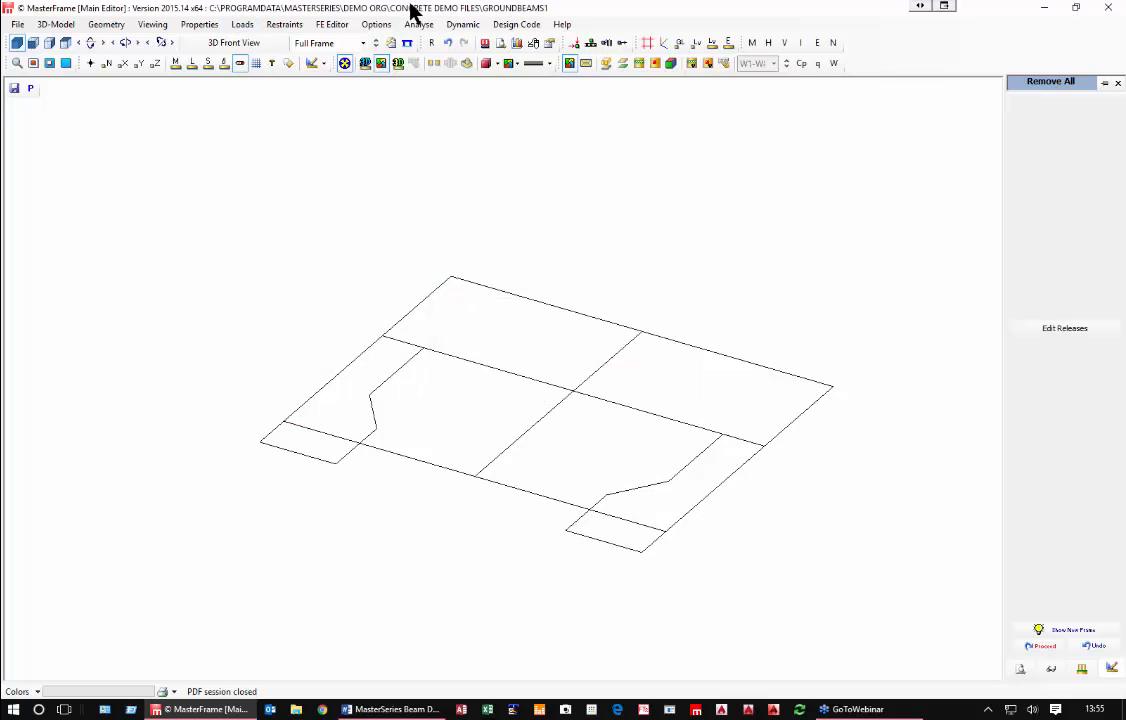
Step: Check the torsional stiffness setting in the analysis options and analyse the edited ground-beam model as a Grillage
click(373, 26)
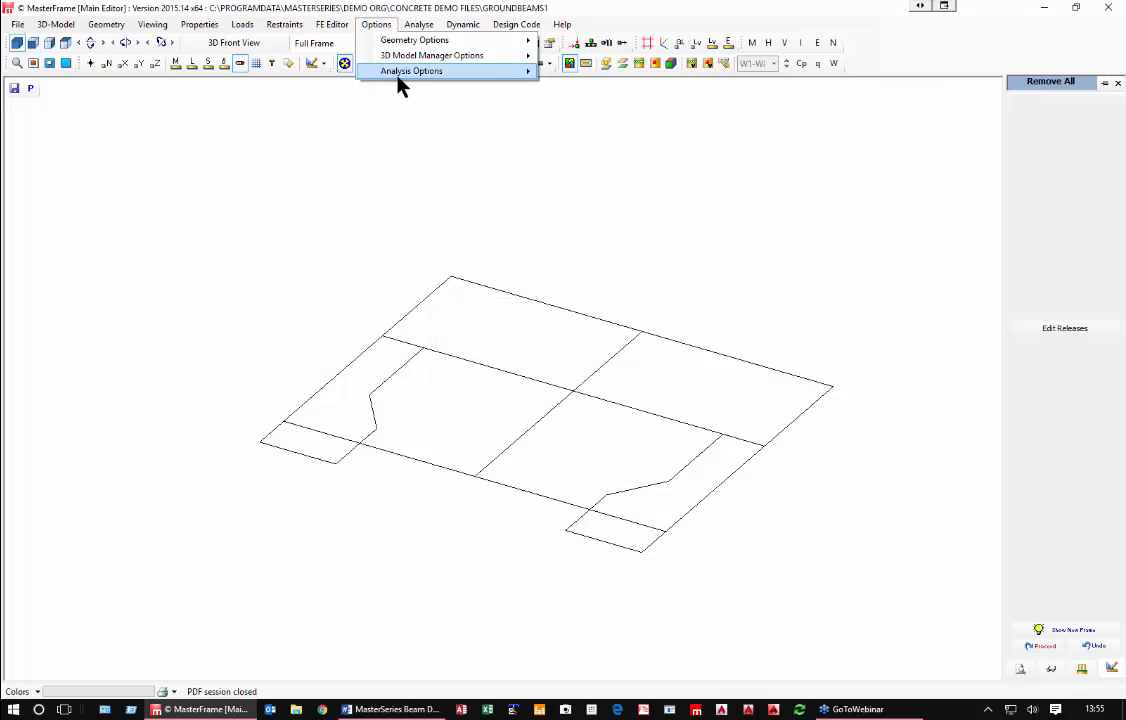
mouse_move(401, 81)
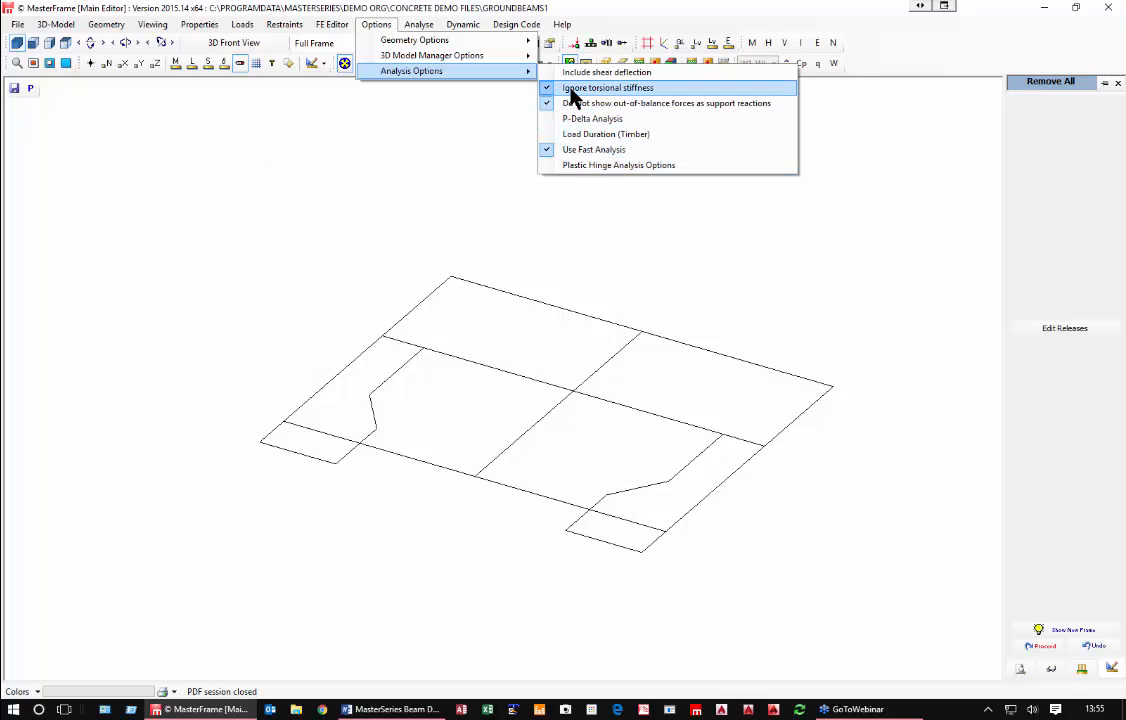
click(296, 184)
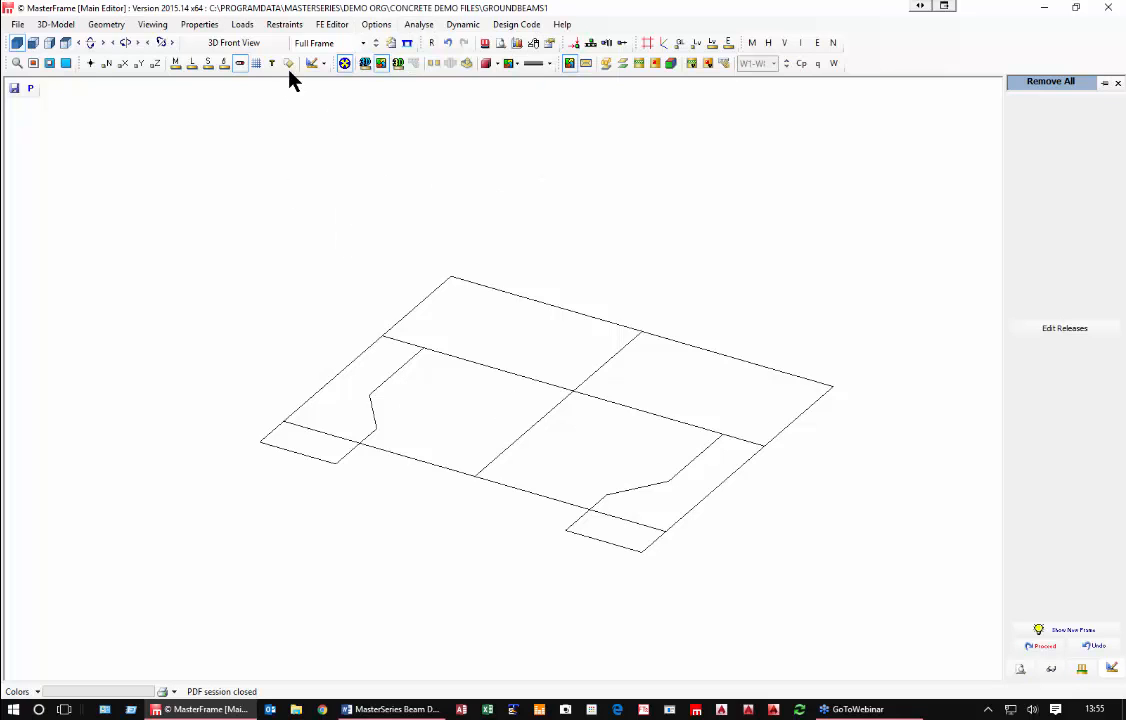
click(418, 24)
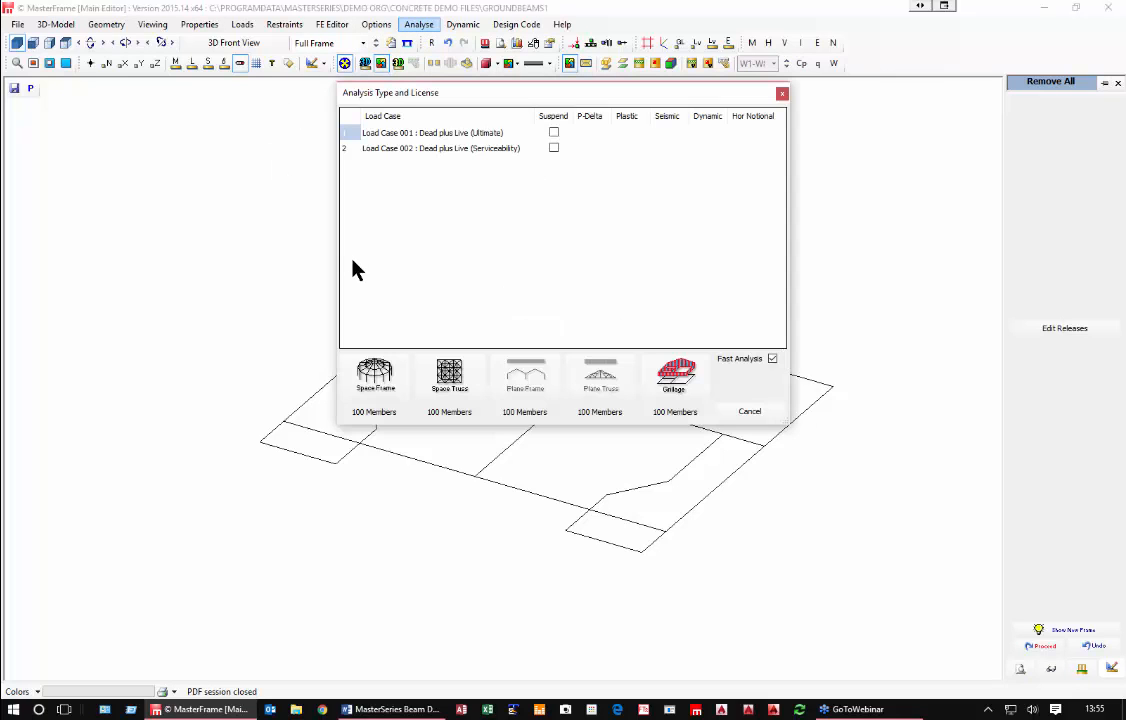
click(673, 382)
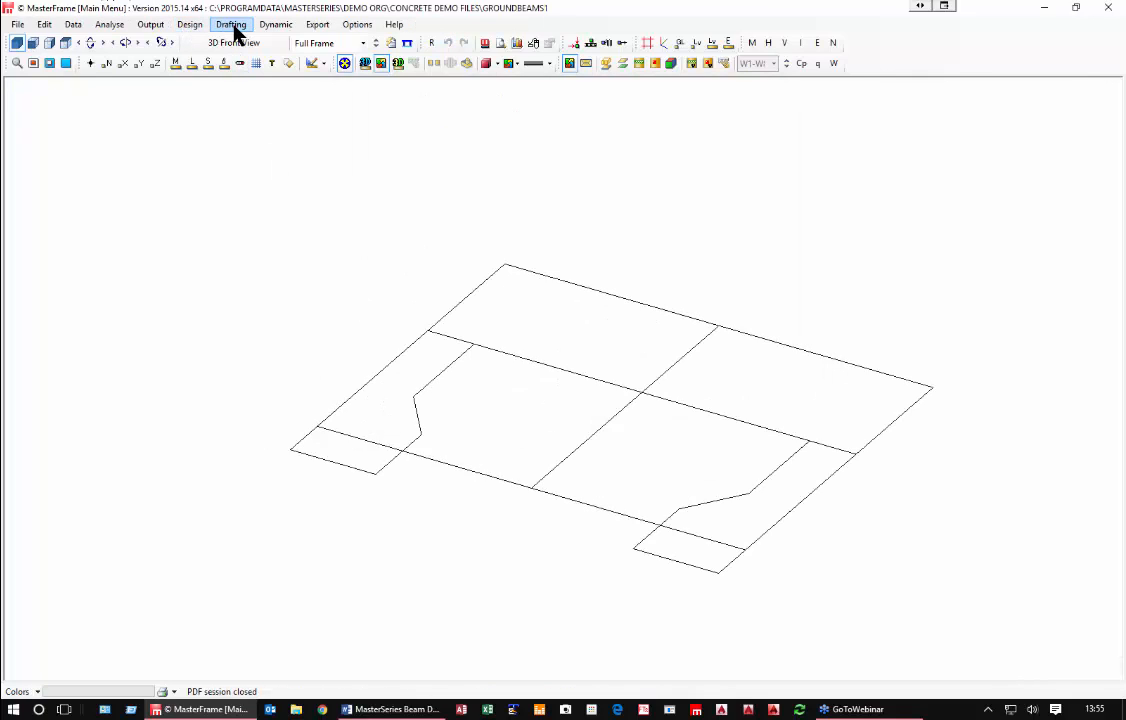
Step: Display the grillage's graphical bending moment output at a B.M. scale of 200, and close the model back to the MasterSeries start screen
click(150, 24)
click(190, 108)
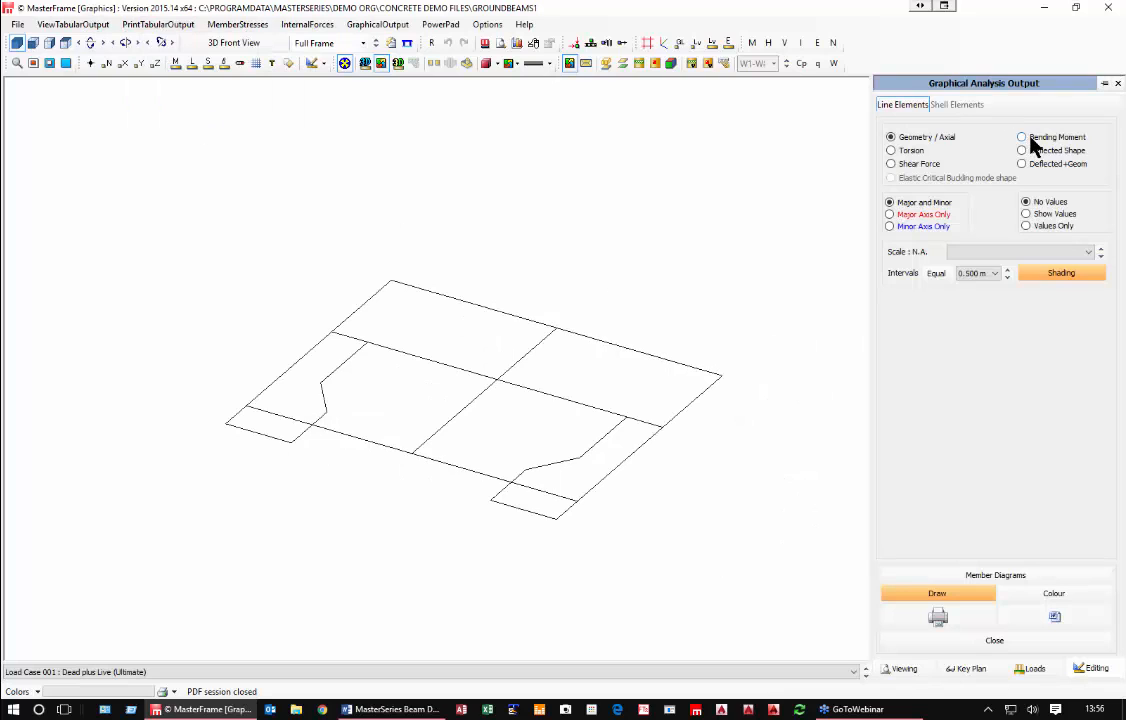
click(1030, 139)
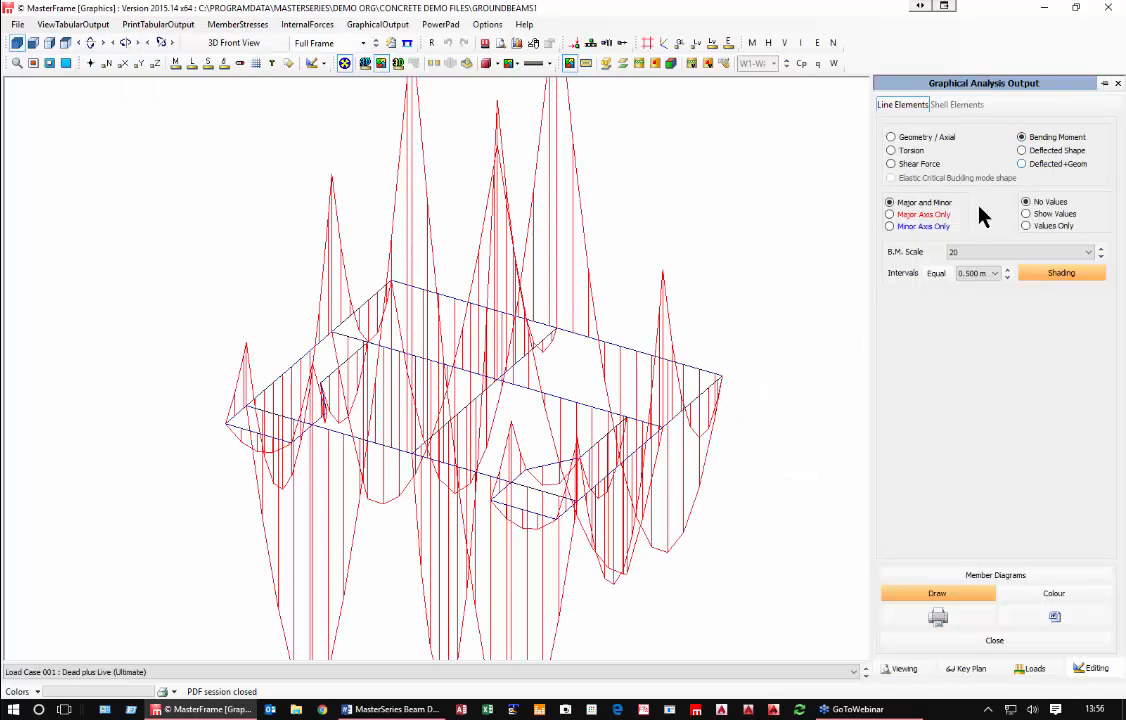
click(1100, 249)
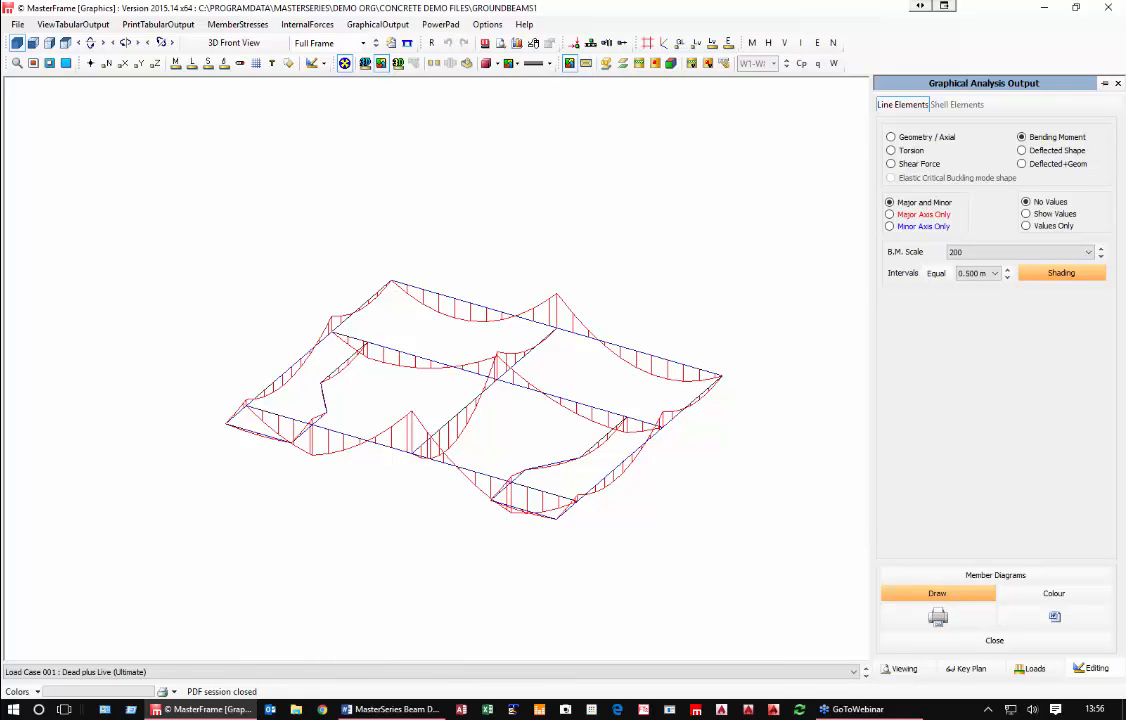
click(1118, 84)
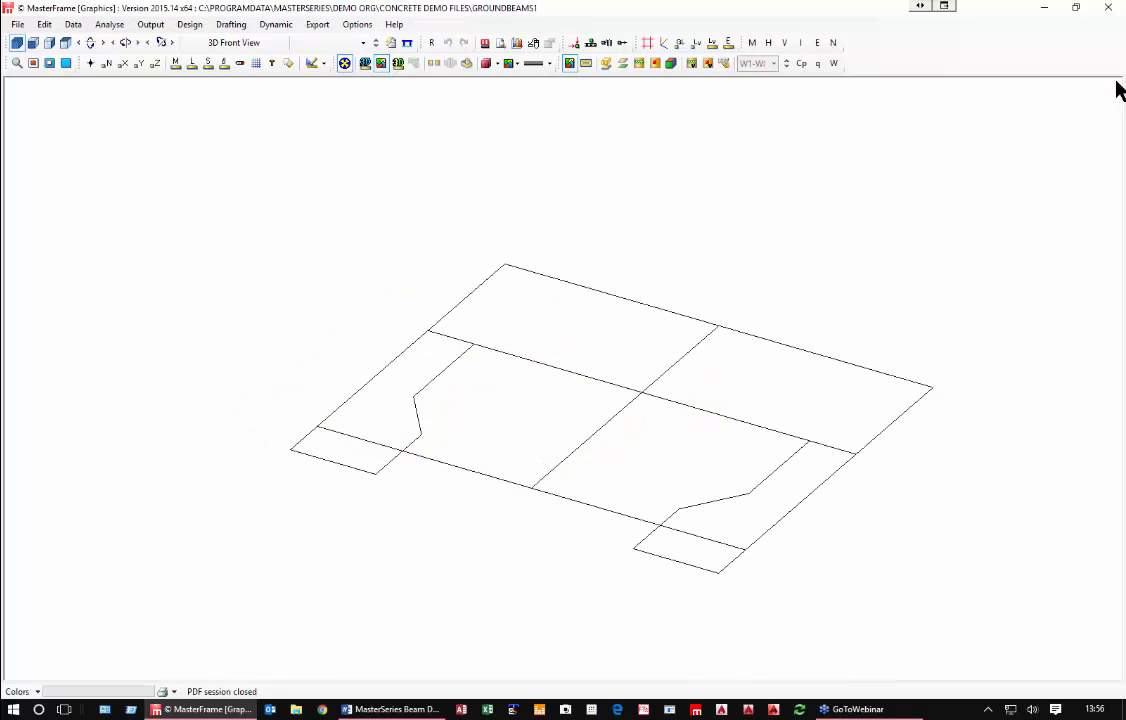
click(1110, 8)
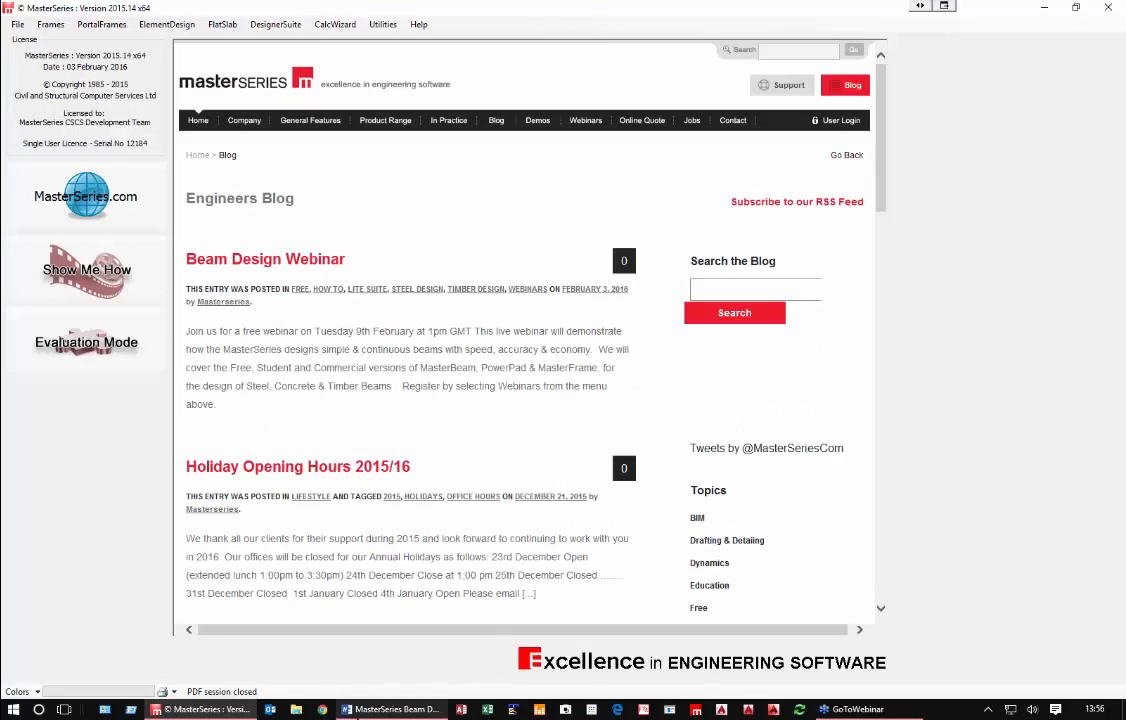
Step: Switch to the MasterSeries Beam Design Options document in Word and view its comparison table at 200% zoom
click(392, 709)
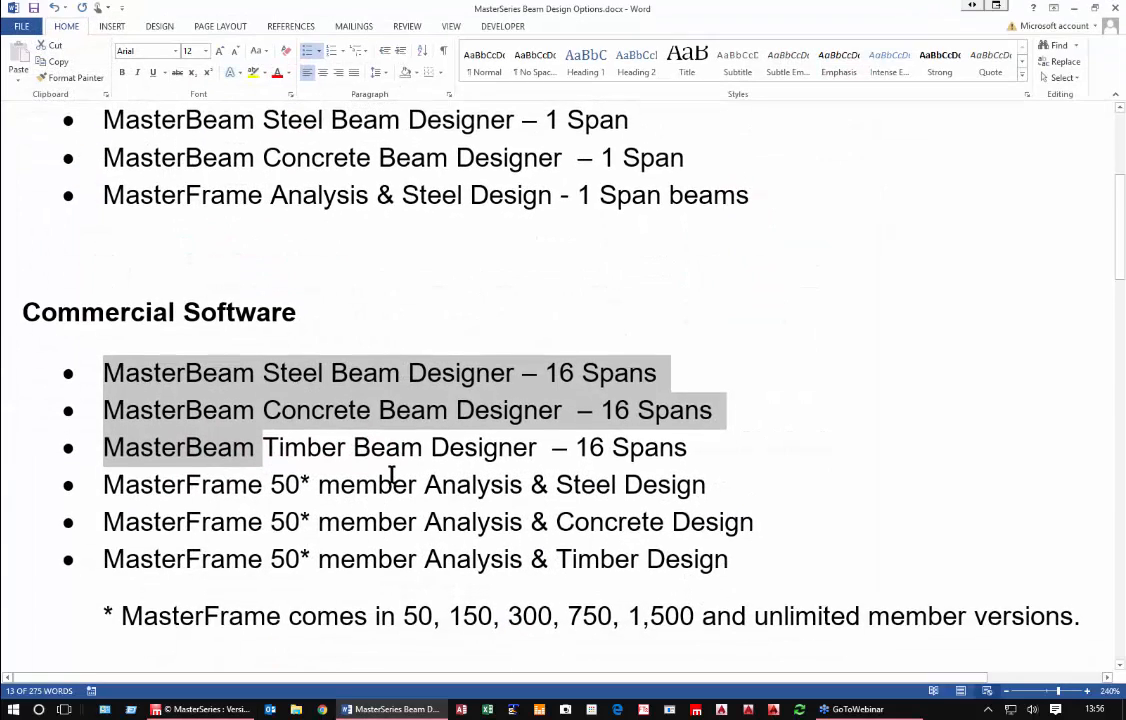
scroll(390, 475, down, 5)
scroll(390, 475, down, 6)
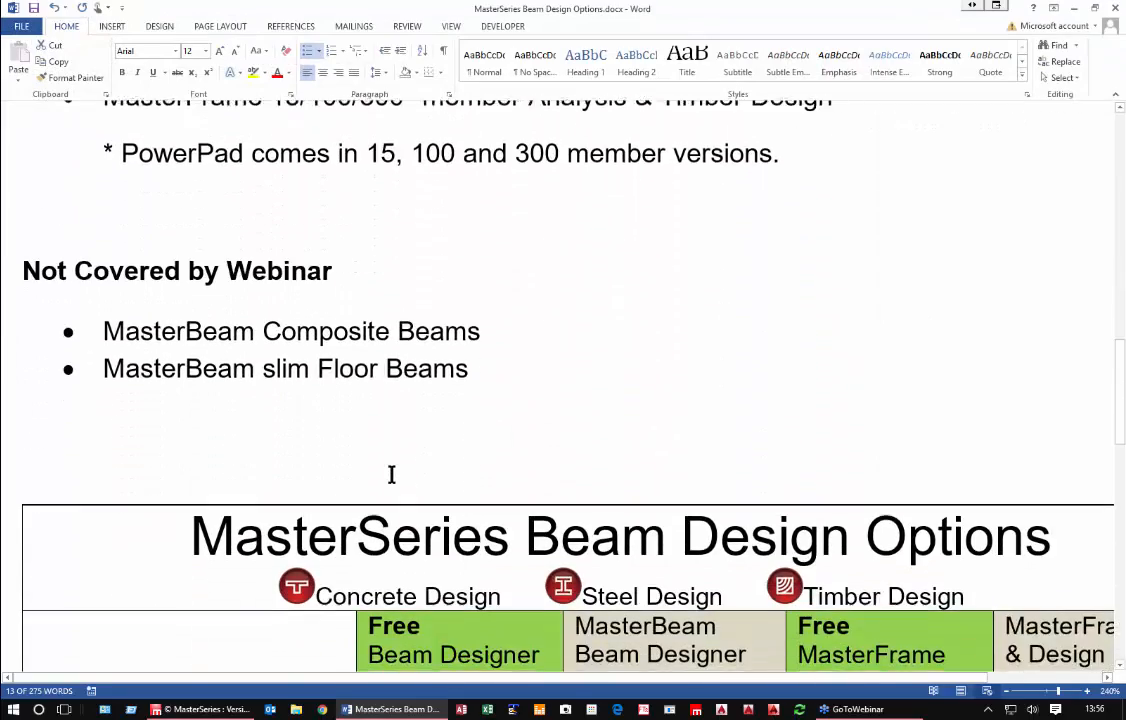
scroll(390, 475, down, 5)
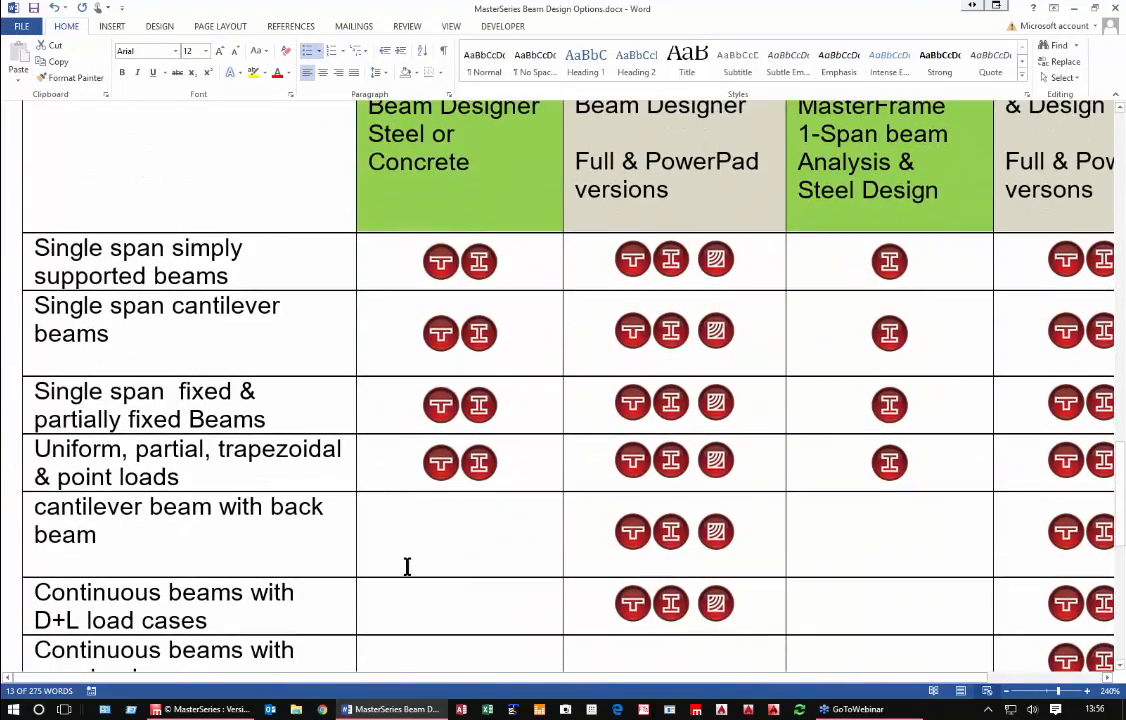
ctrl+scroll(422, 576, down, 2)
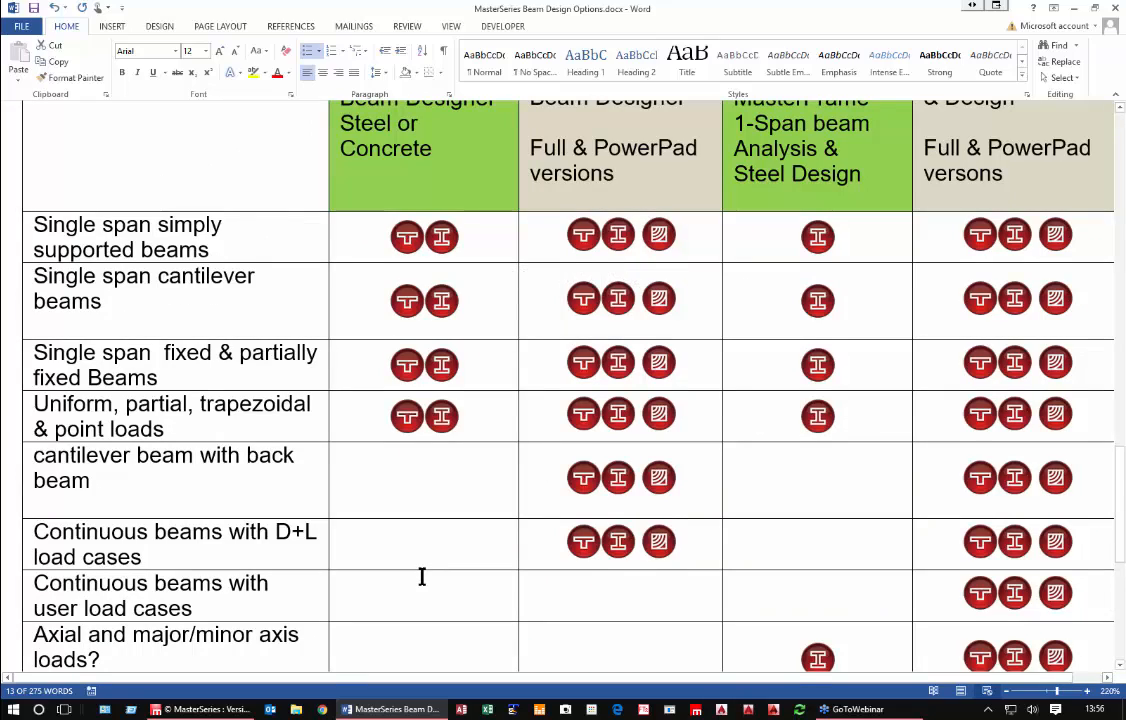
ctrl+scroll(422, 576, down, 2)
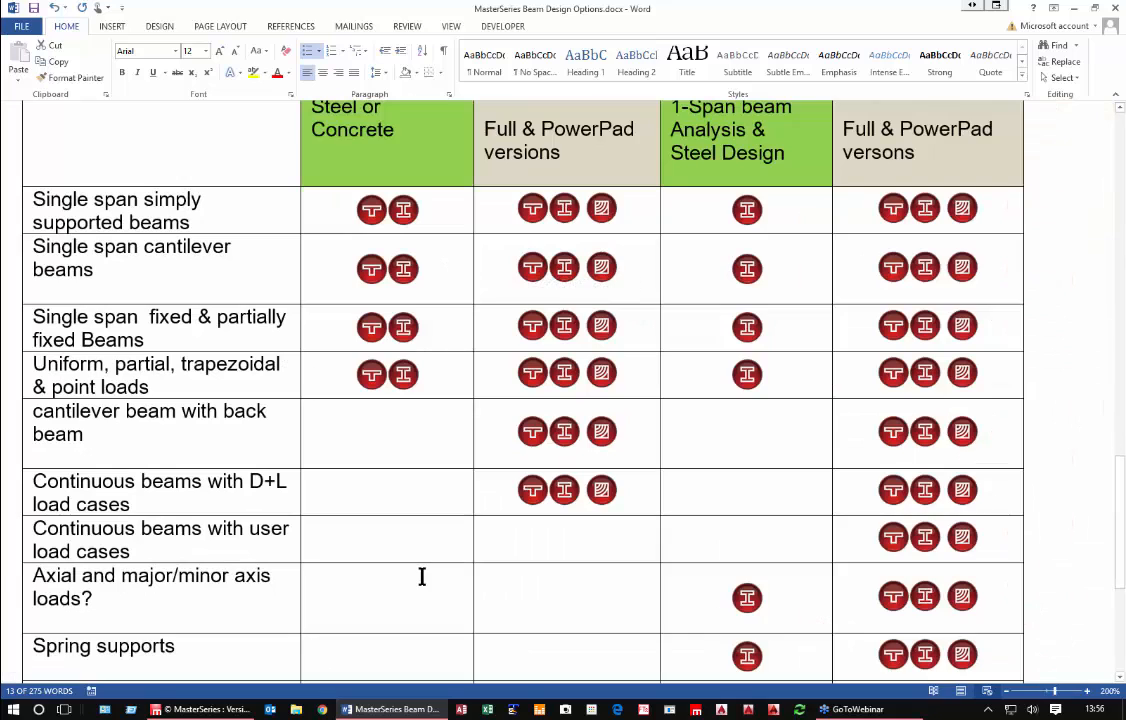
Step: Examine the comparison table for the beam types, loads and supports covered by the free, MasterBeam and MasterFrame versions
scroll(231, 513, up, 5)
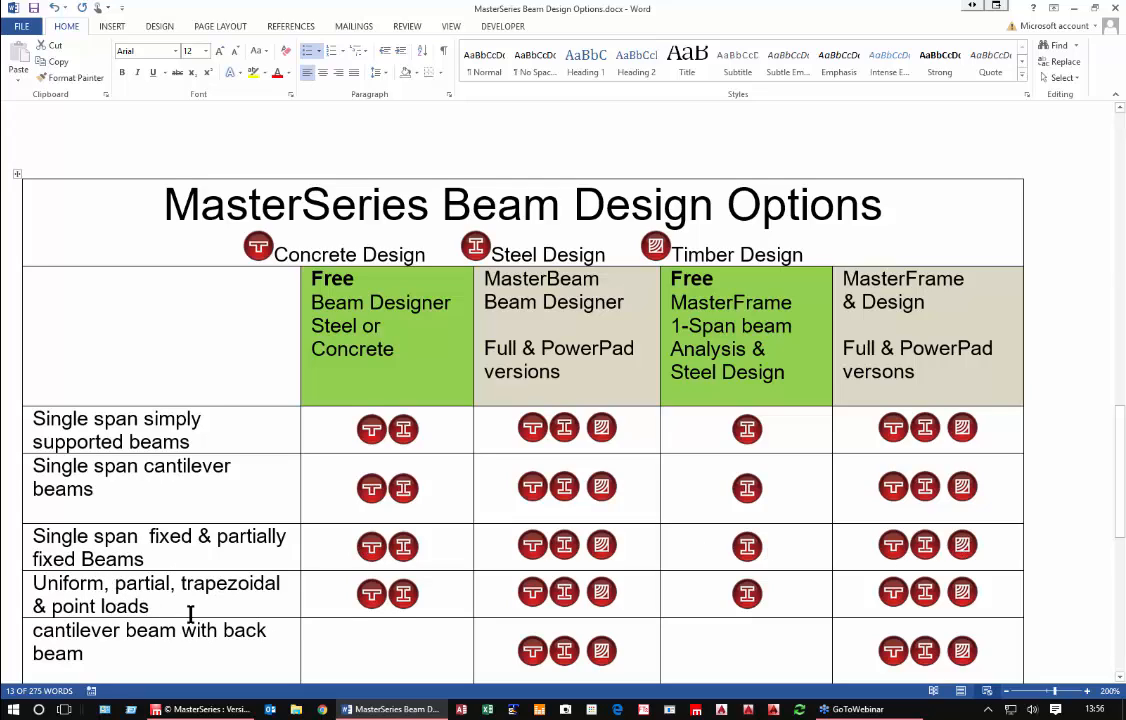
scroll(196, 508, down, 3)
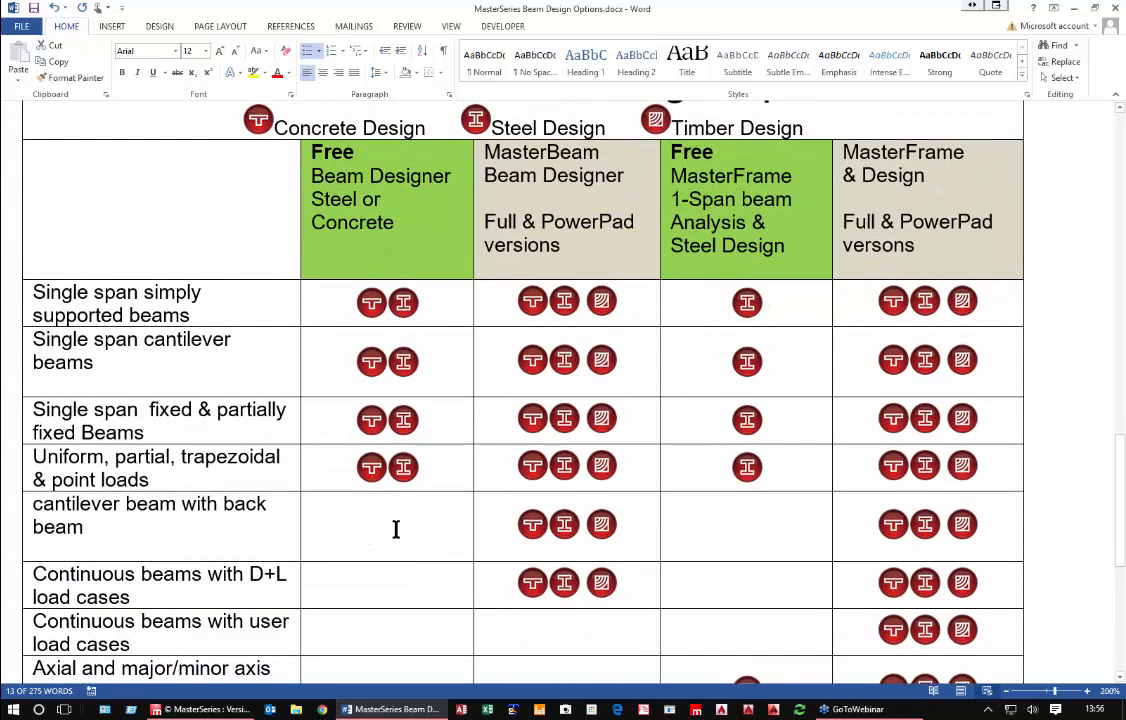
scroll(385, 540, up, 1)
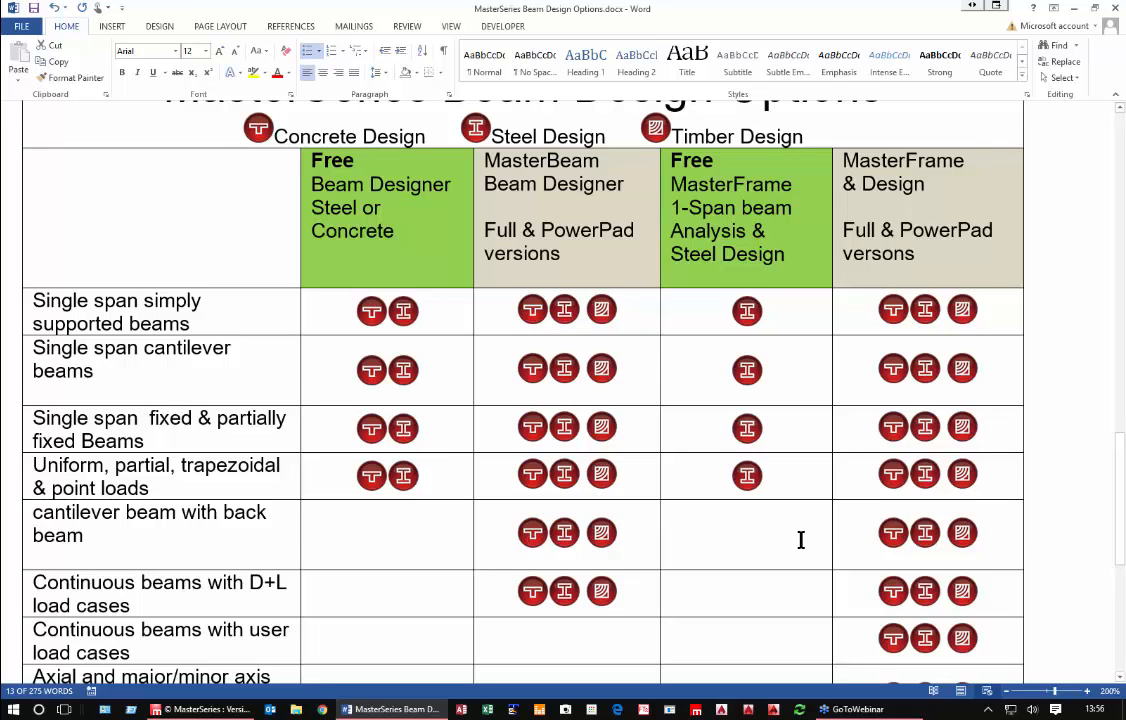
scroll(801, 540, up, 1)
scroll(407, 583, down, 3)
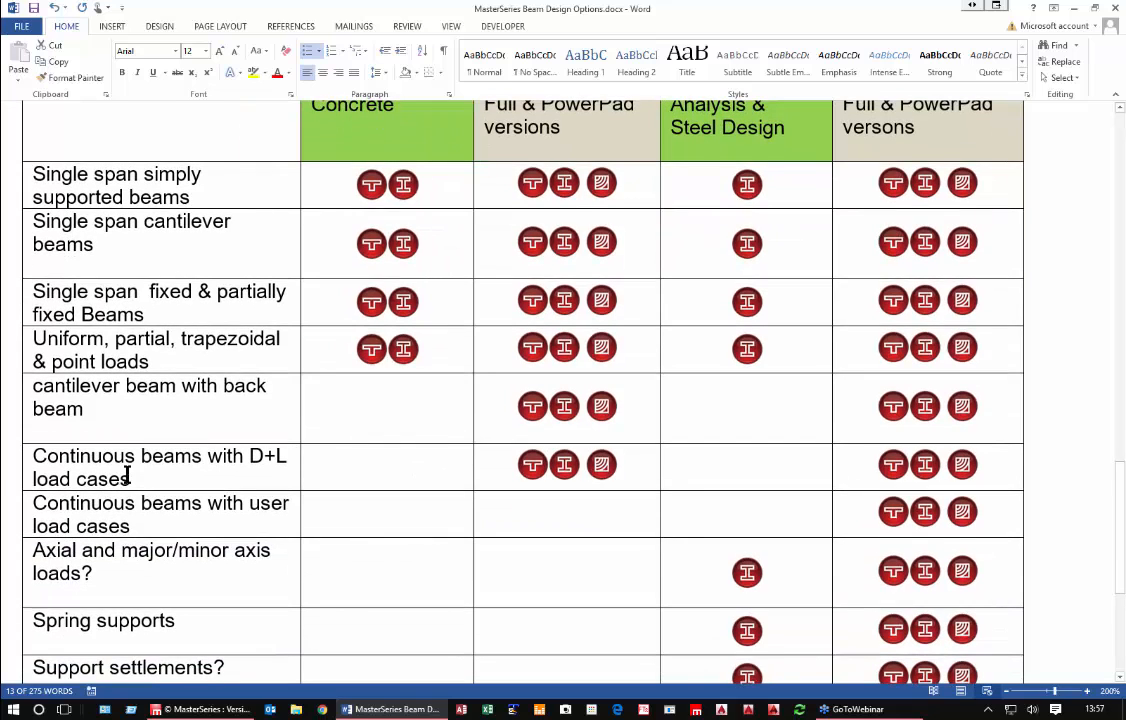
click(548, 513)
scroll(548, 515, up, 4)
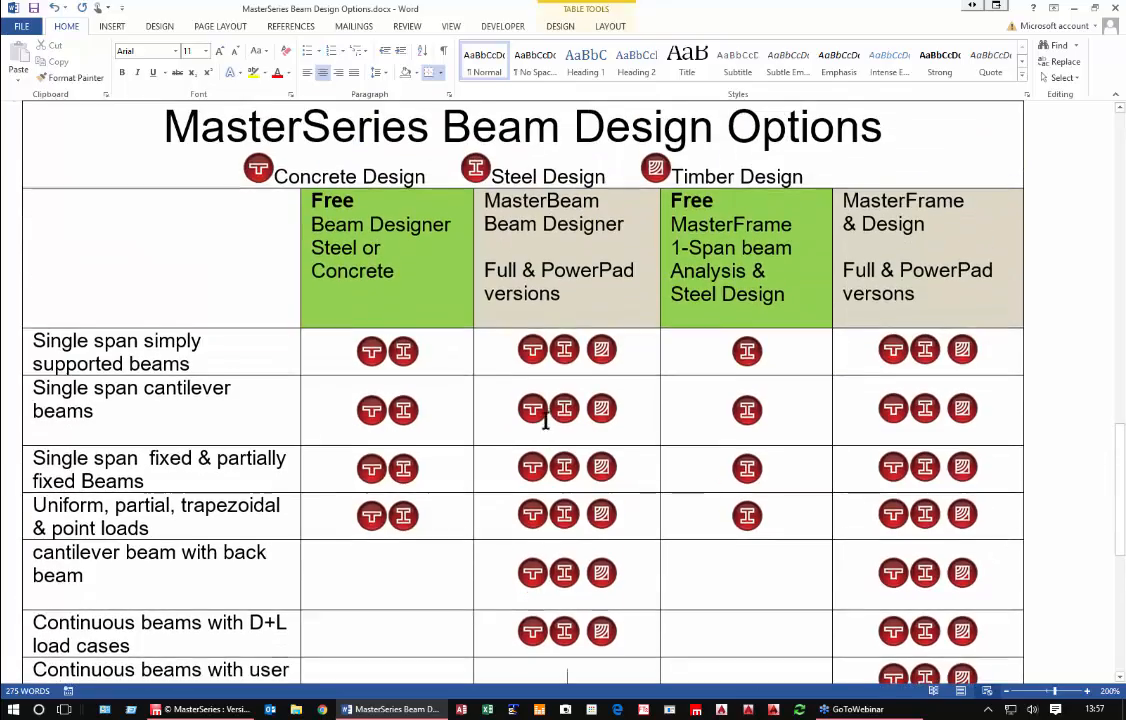
scroll(938, 518, down, 4)
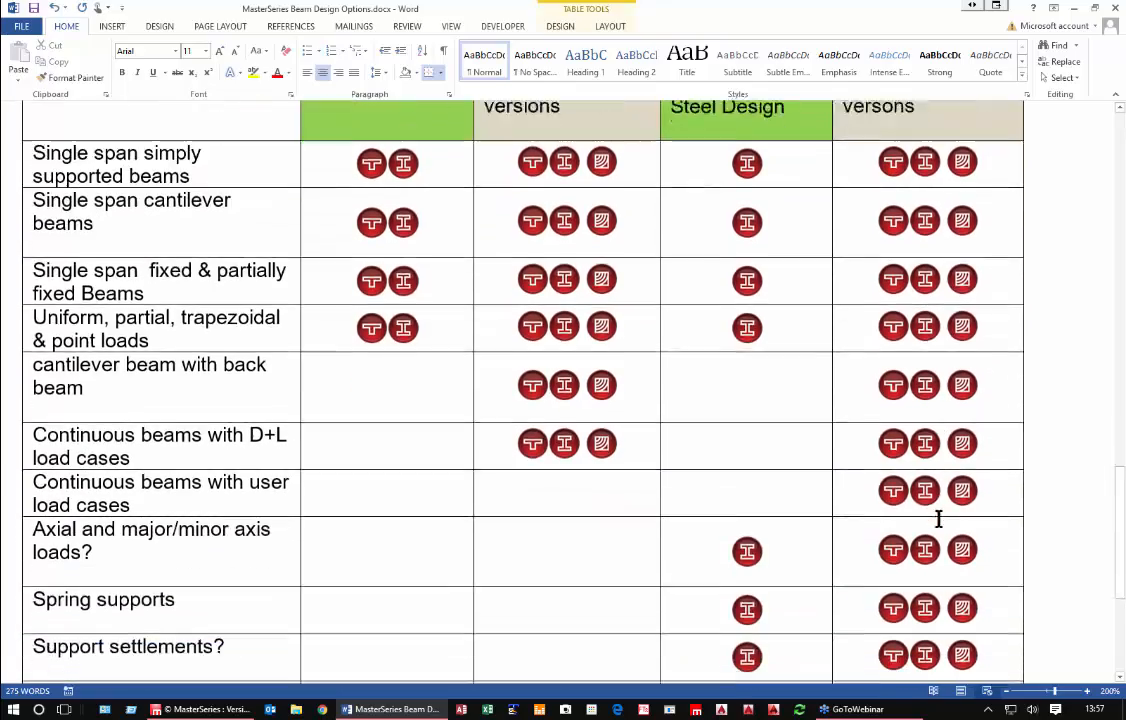
Step: Examine the comparison table's rows for load cases, spring supports, settlements, grillages, torsion, deflections and design codes, plus the footnote on MasterFrame sizes
scroll(938, 518, down, 4)
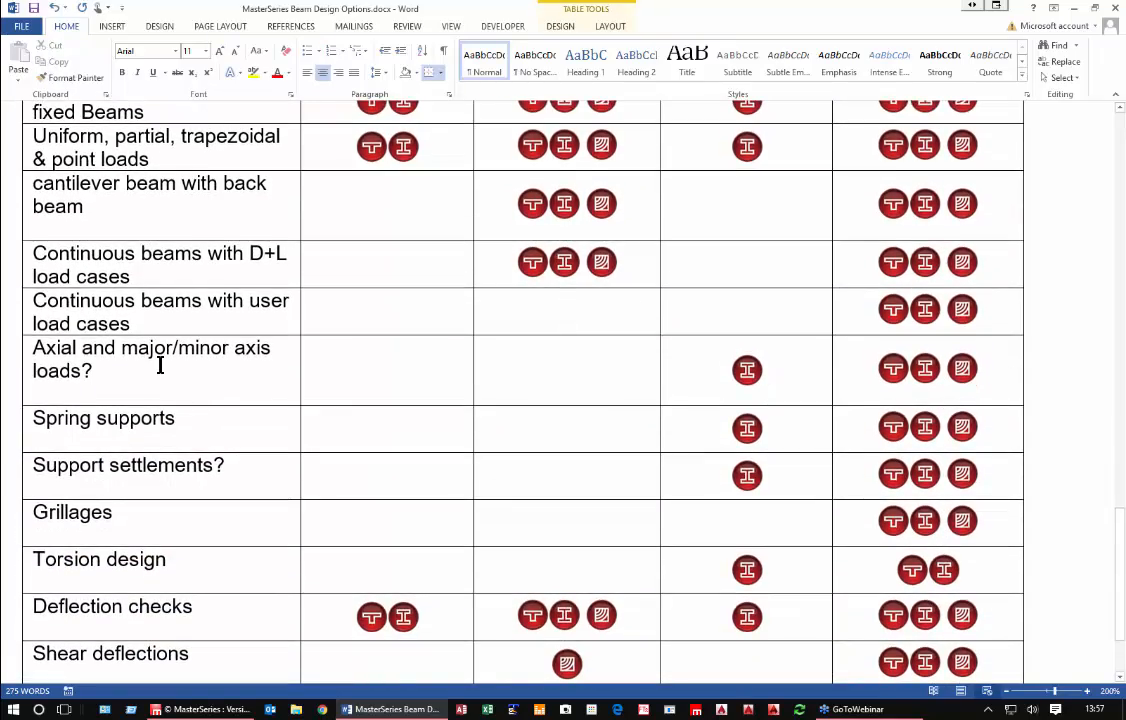
scroll(160, 366, up, 1)
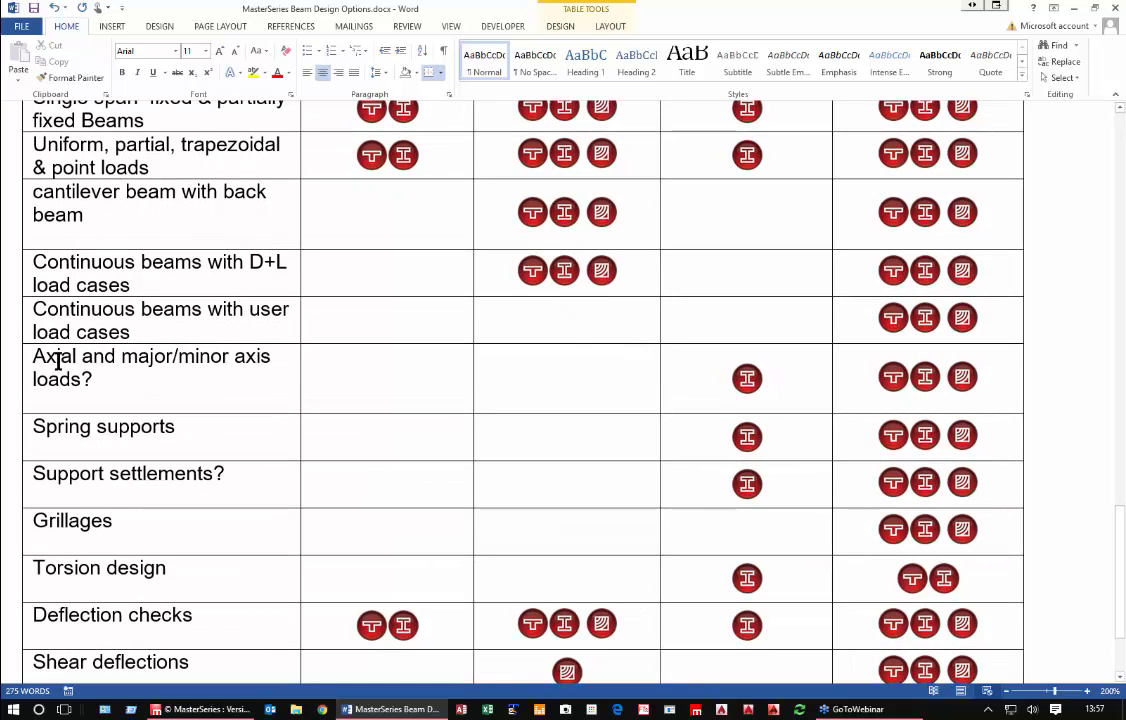
scroll(161, 369, up, 1)
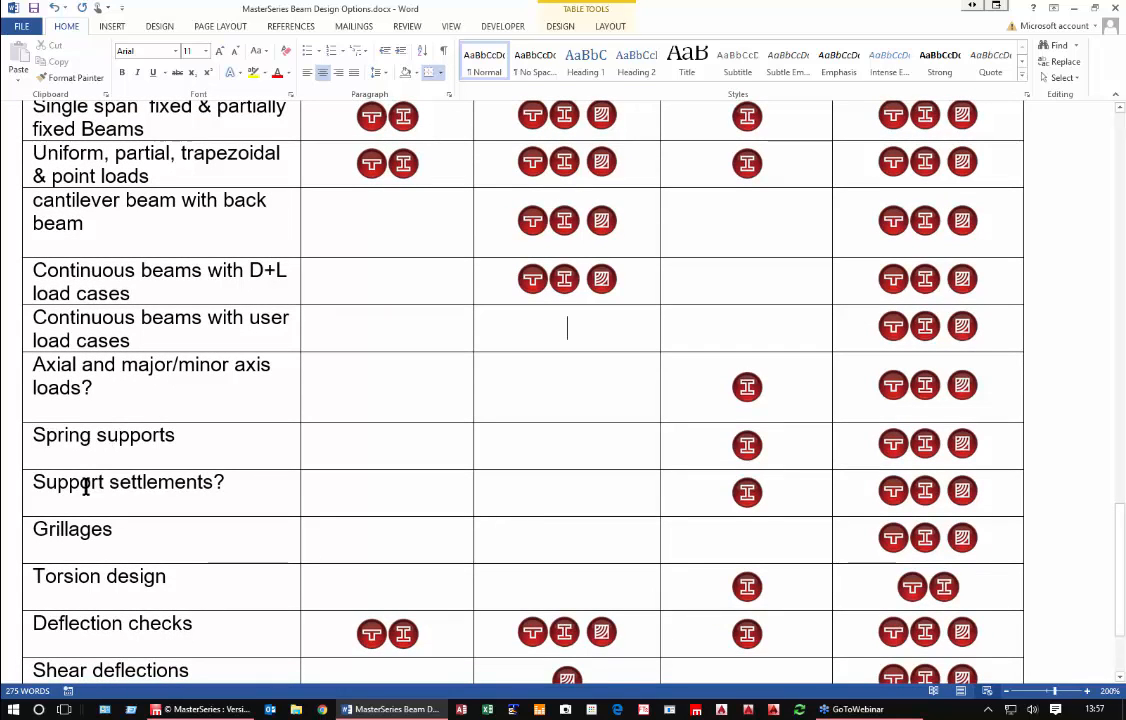
scroll(86, 486, up, 1)
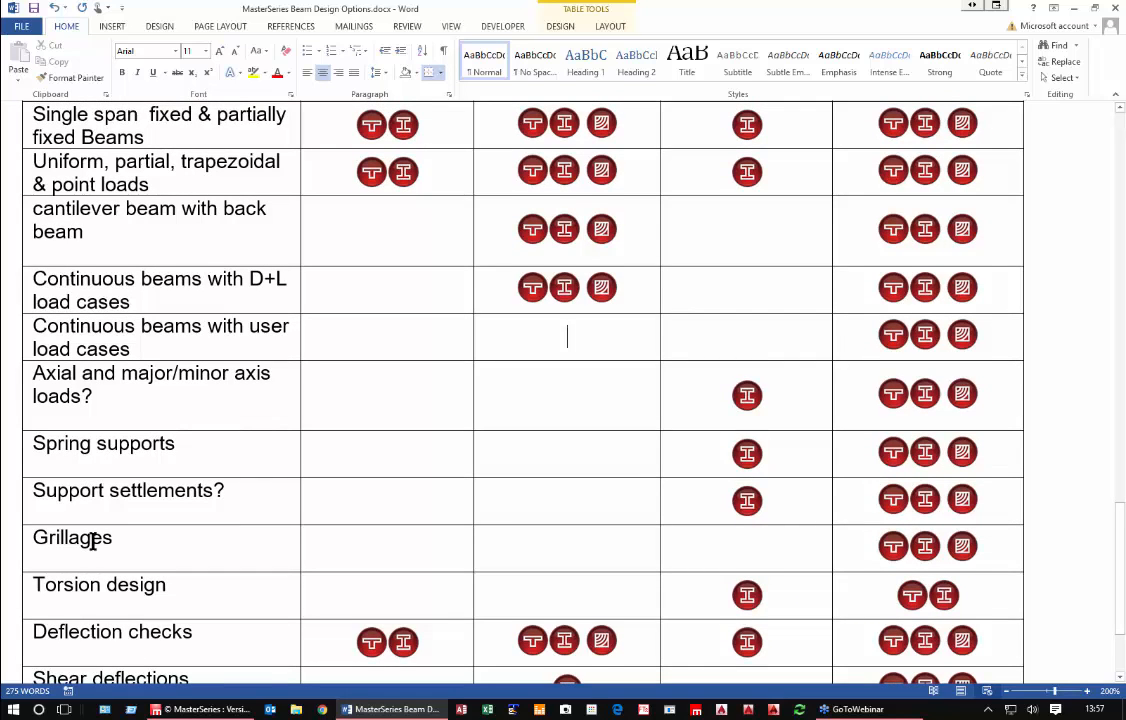
scroll(92, 541, up, 2)
scroll(88, 600, up, 1)
double_click(78, 603)
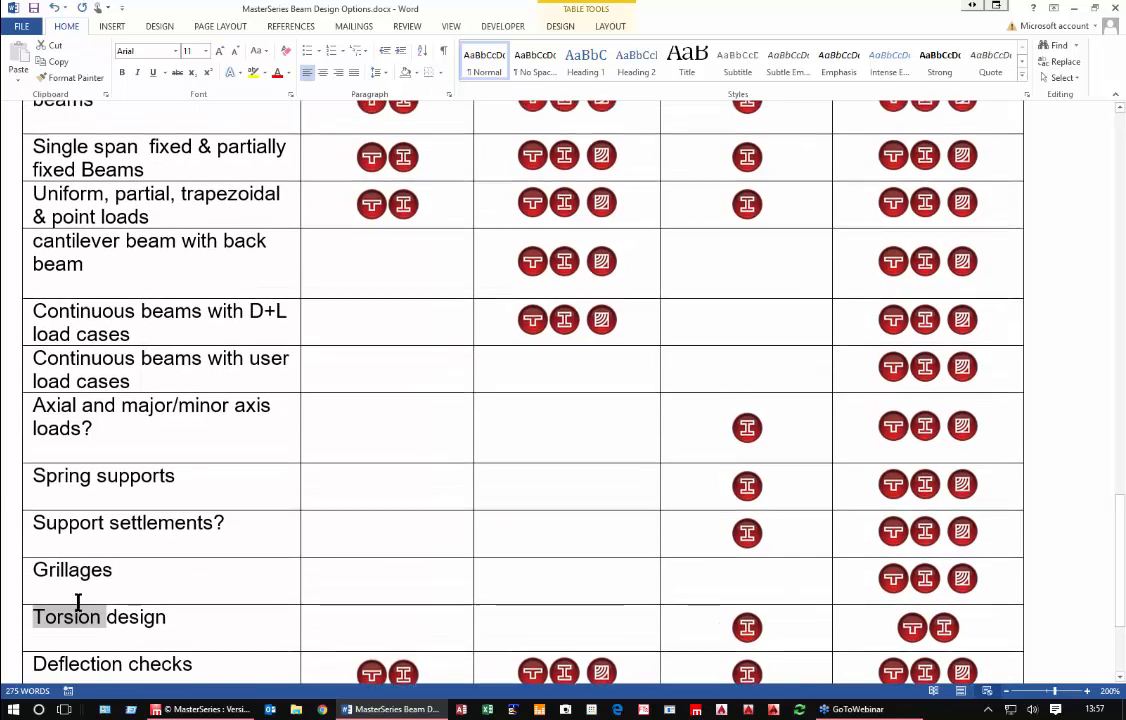
scroll(84, 606, up, 1)
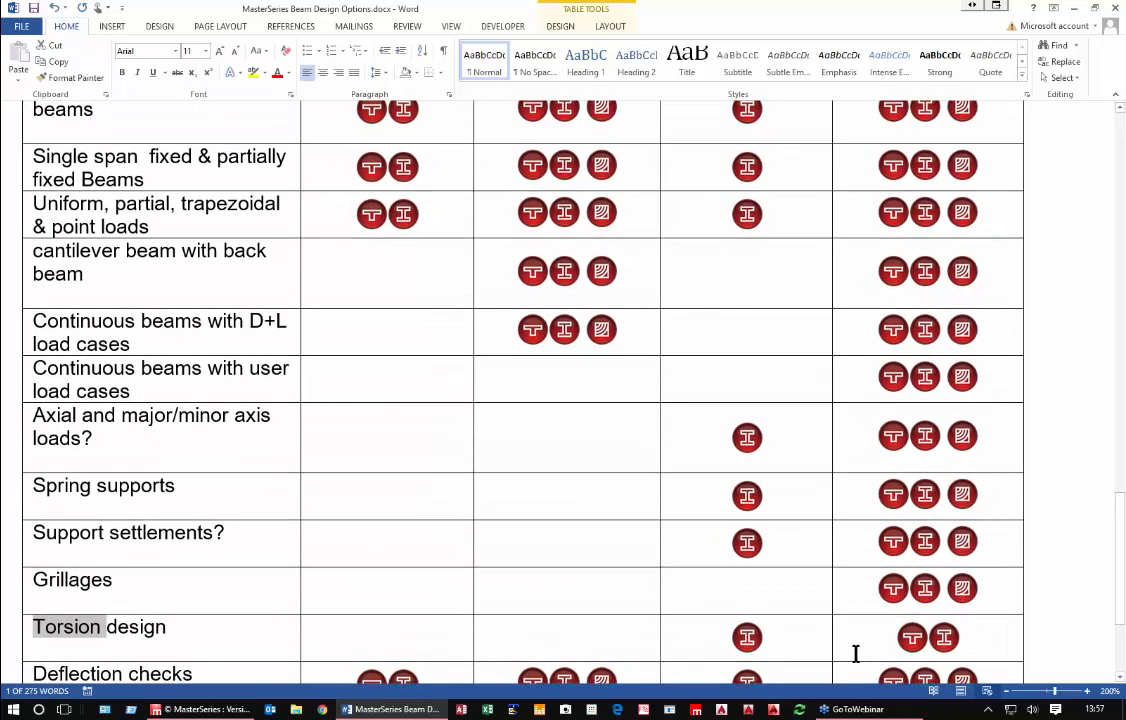
scroll(732, 603, down, 3)
scroll(732, 603, down, 4)
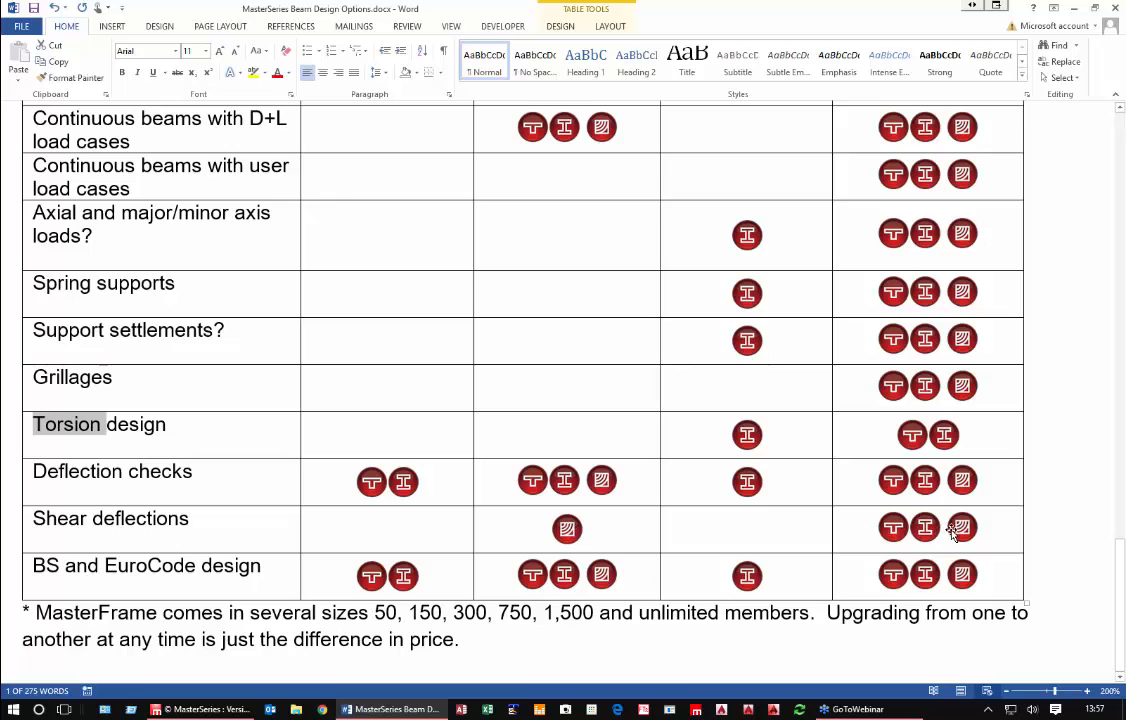
scroll(897, 533, up, 8)
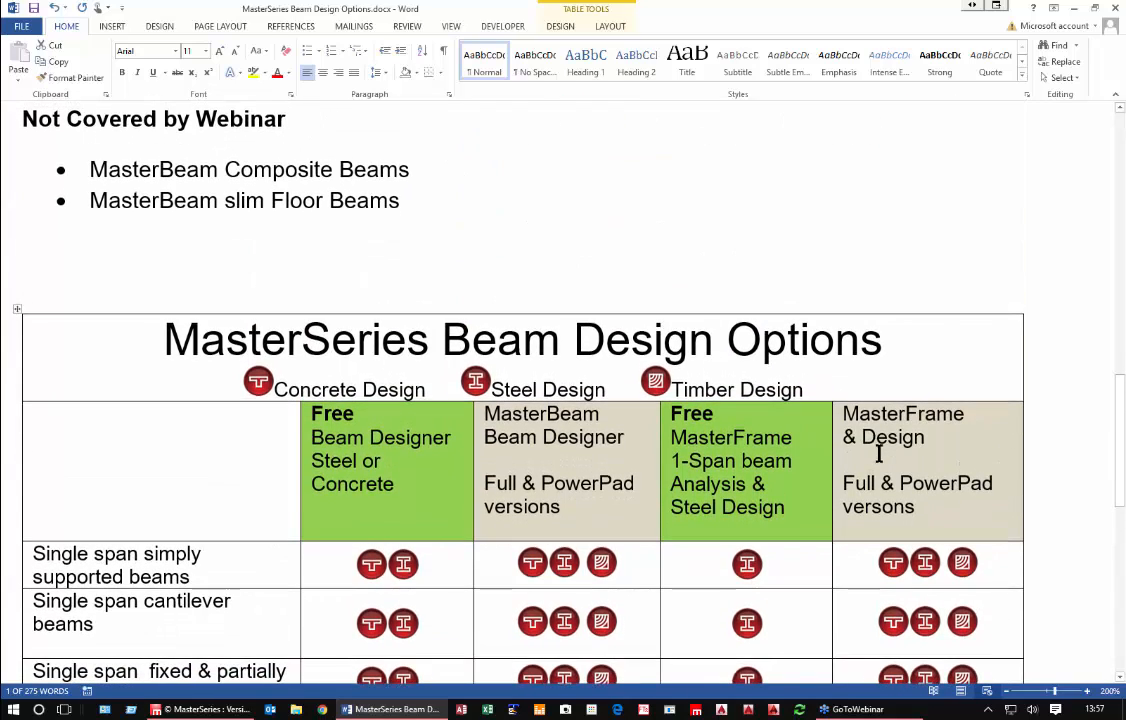
scroll(890, 482, down, 8)
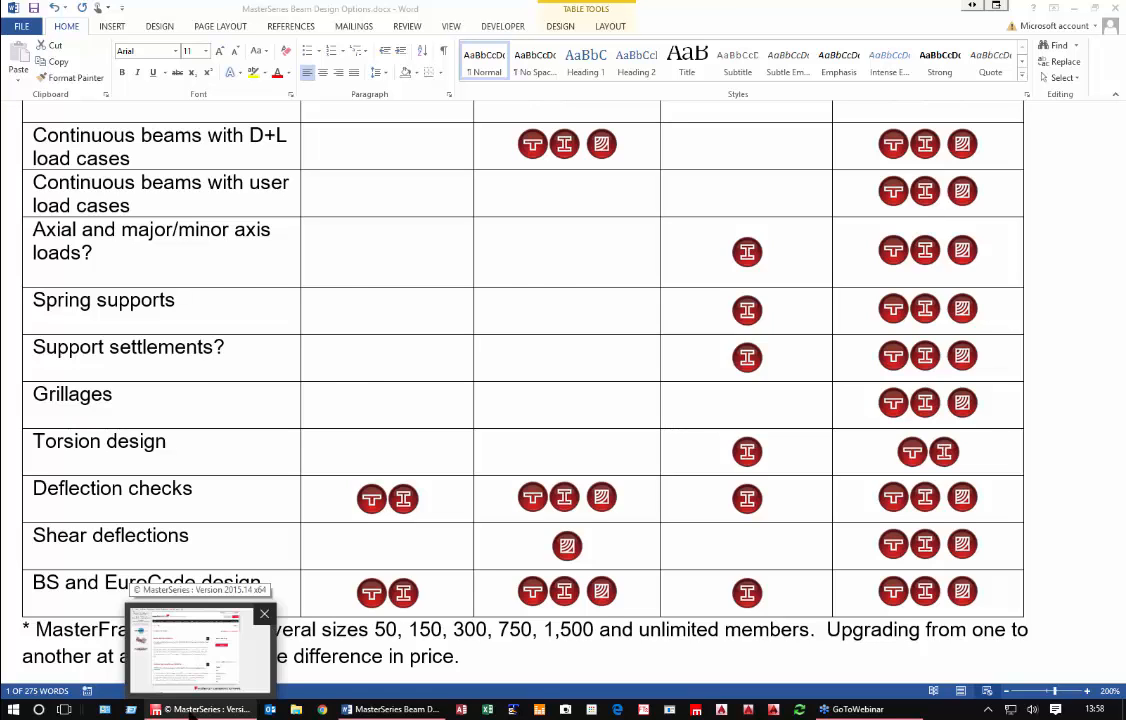
Step: Switch to MasterSeries, create a MasterFrame file named EDFWEREWR in the BeamDesigners folder, and generate a 9 m simple beam
click(210, 680)
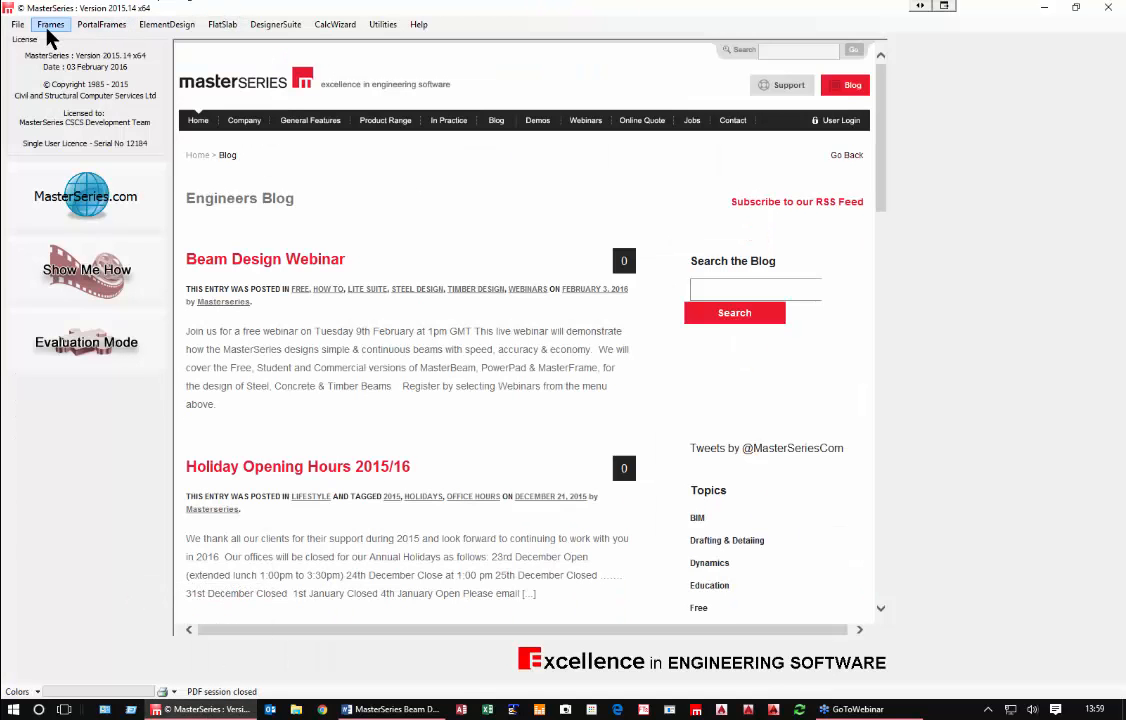
click(272, 26)
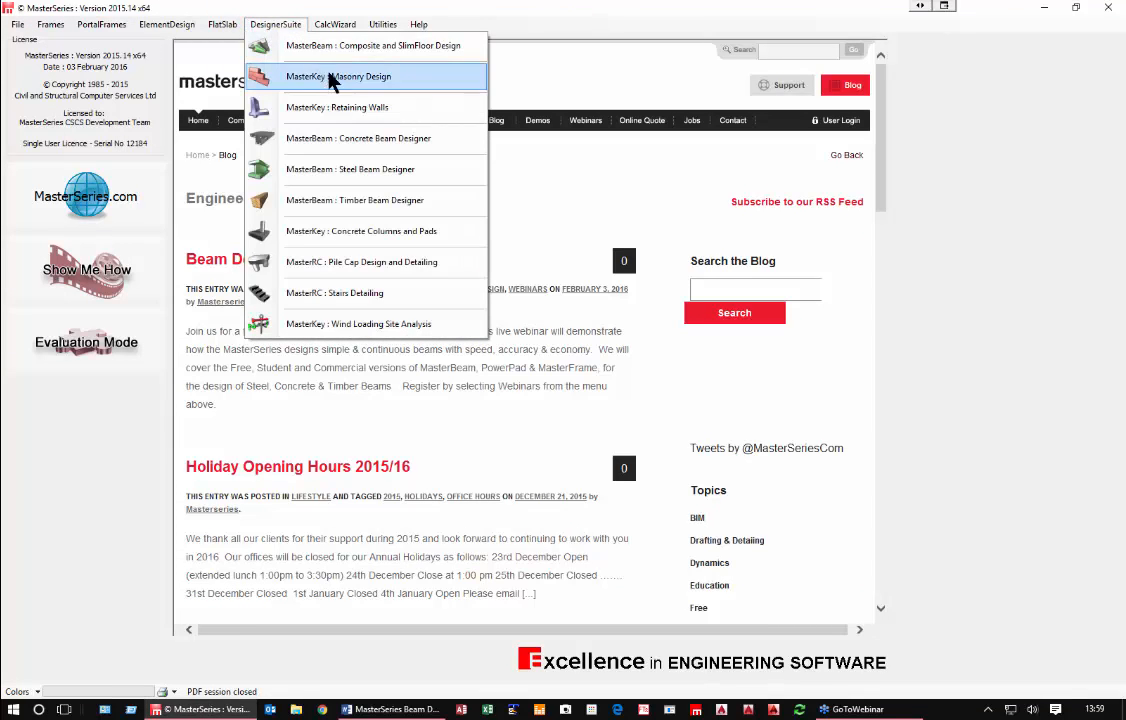
click(134, 44)
click(47, 25)
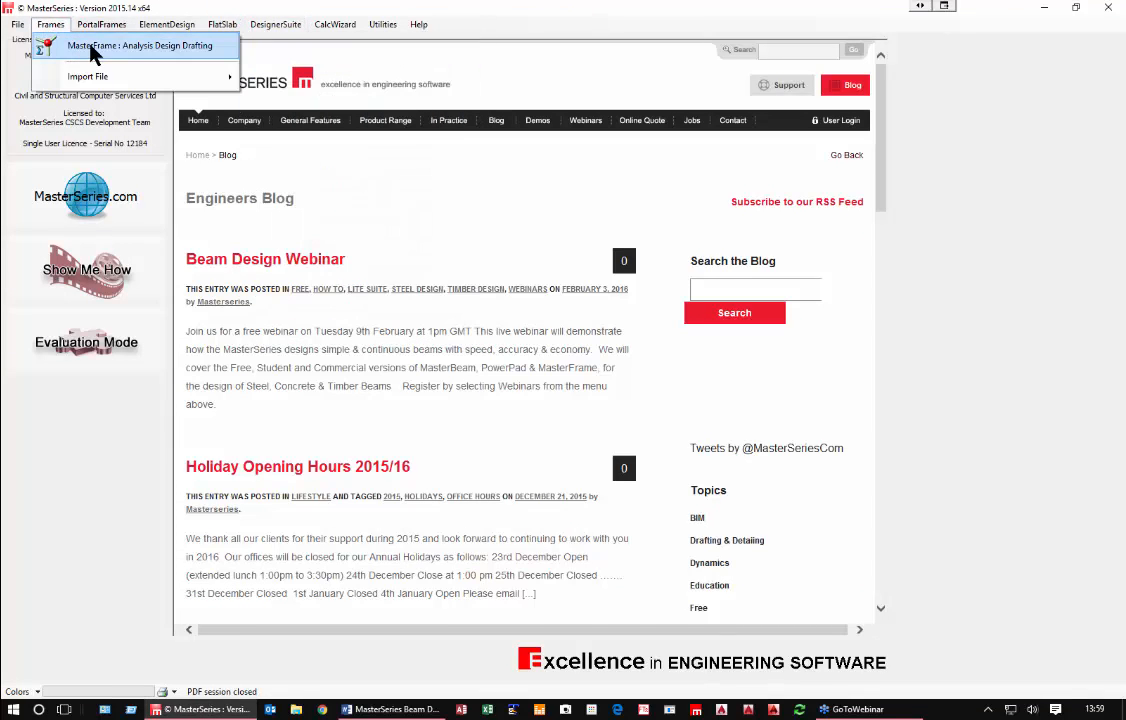
click(42, 46)
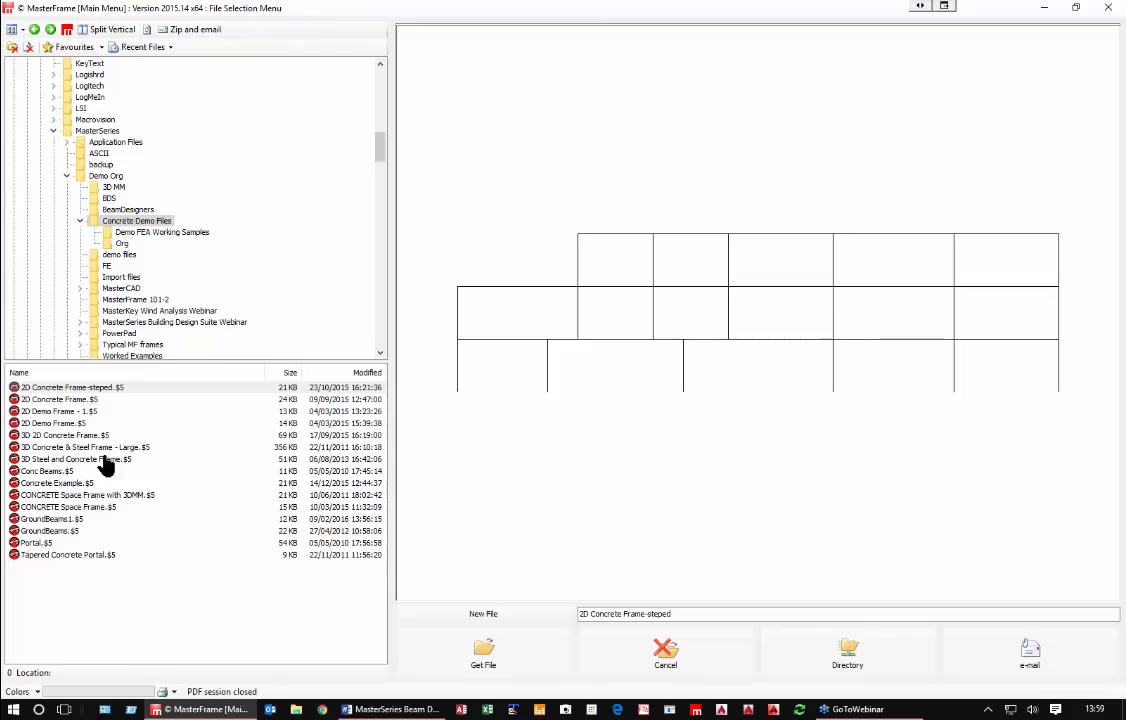
click(115, 210)
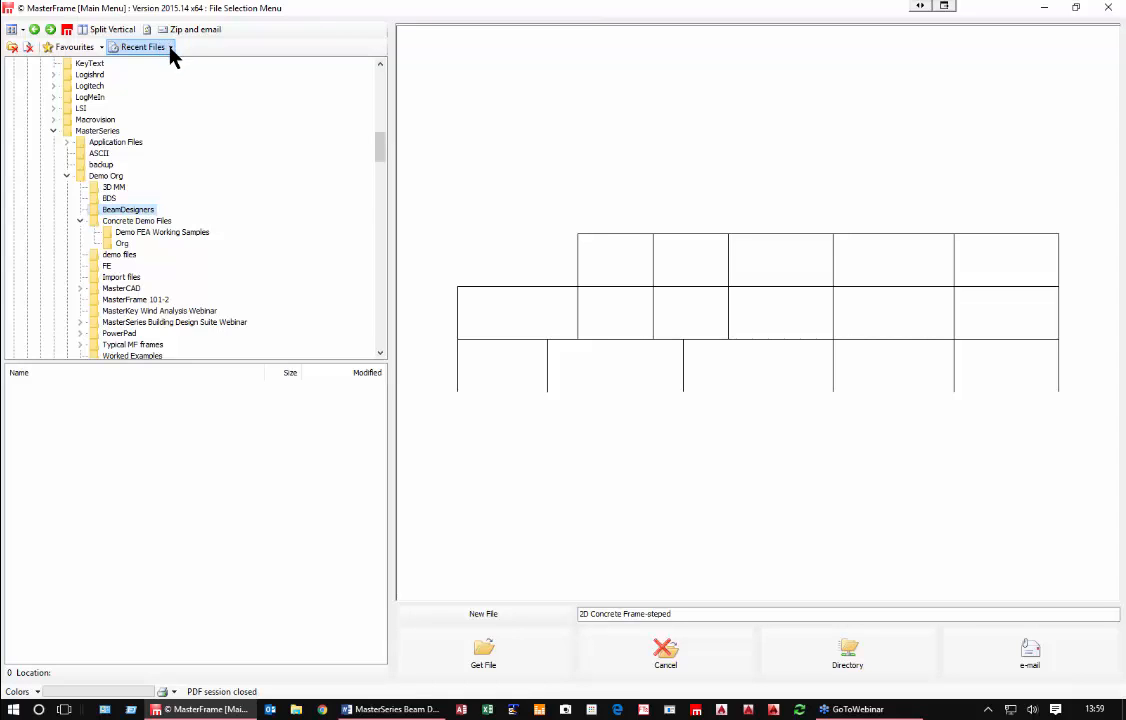
click(489, 615)
text(asdfasdf)
key(Return)
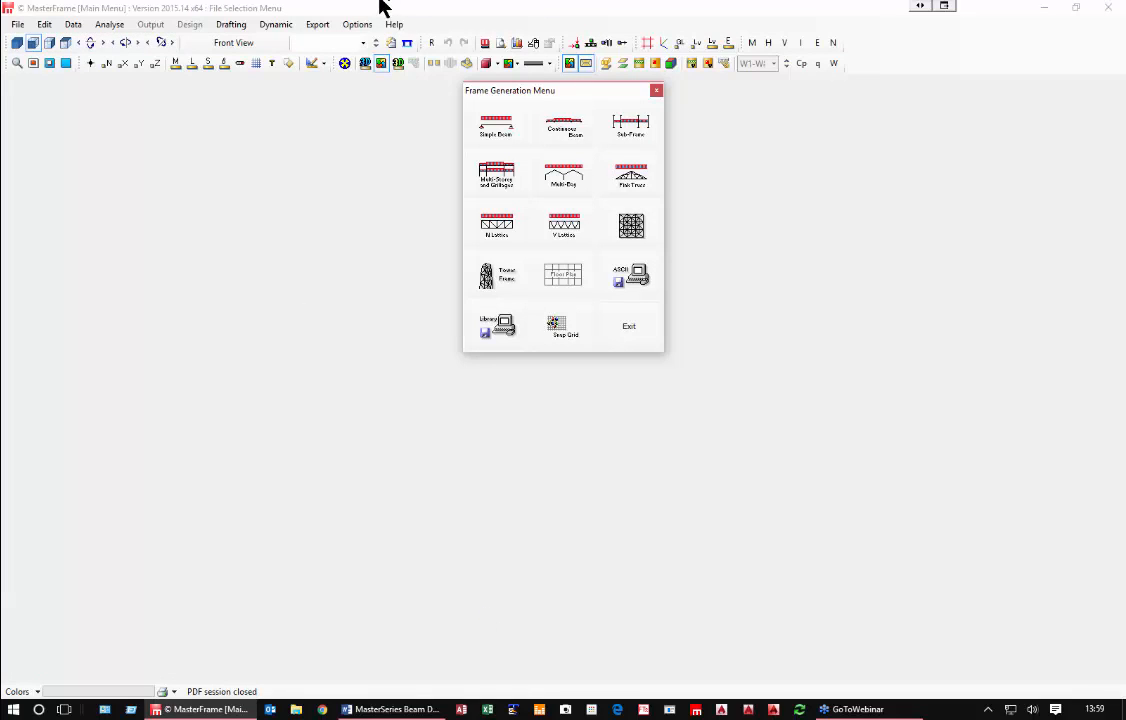
click(490, 133)
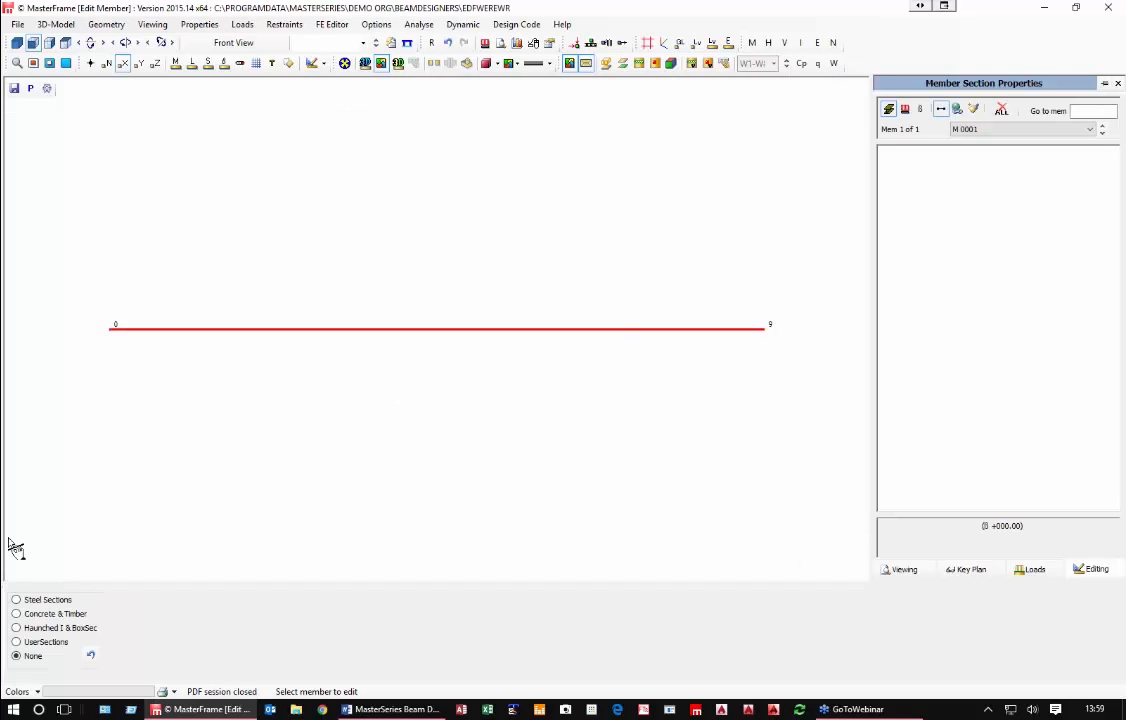
Step: Assign the 533x210 UB 82 steel section in grade S 355 to the beam and display it as a rendered section
click(28, 600)
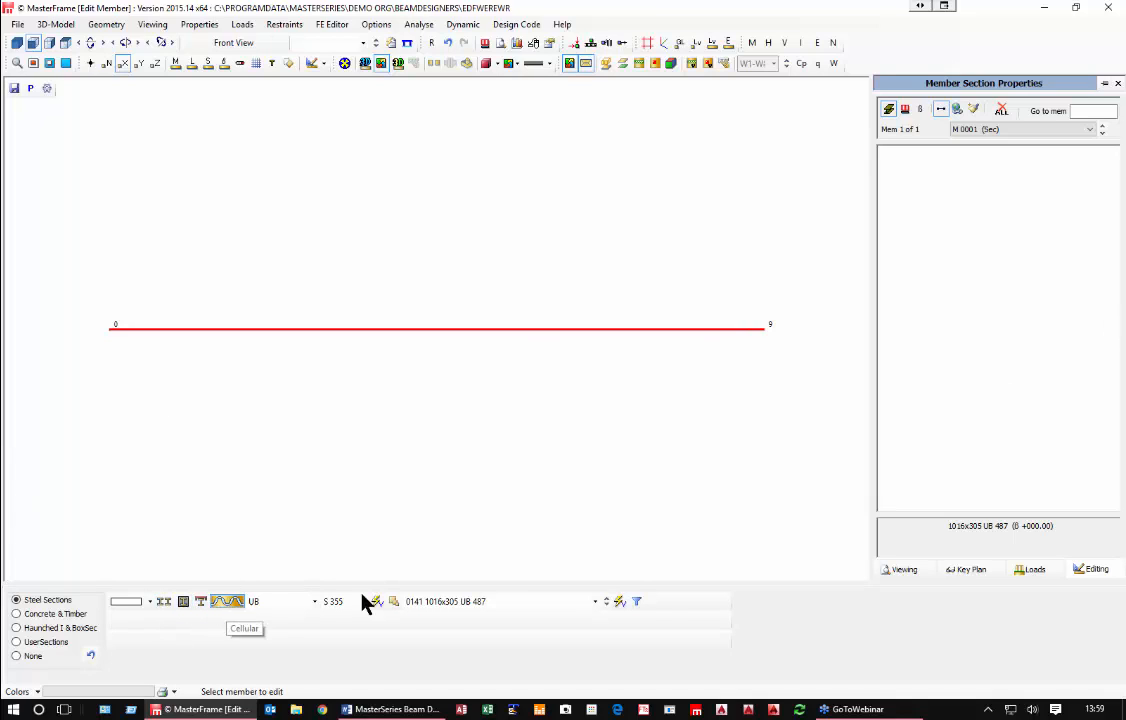
click(365, 63)
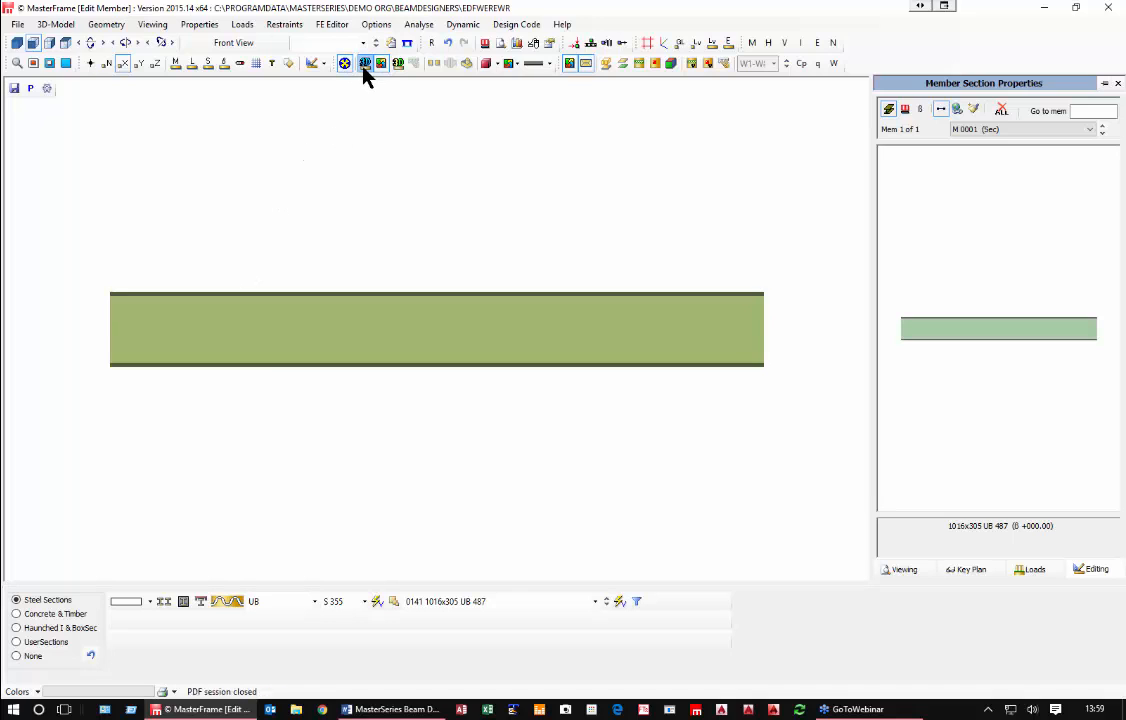
click(437, 602)
scroll(447, 505, down, 3)
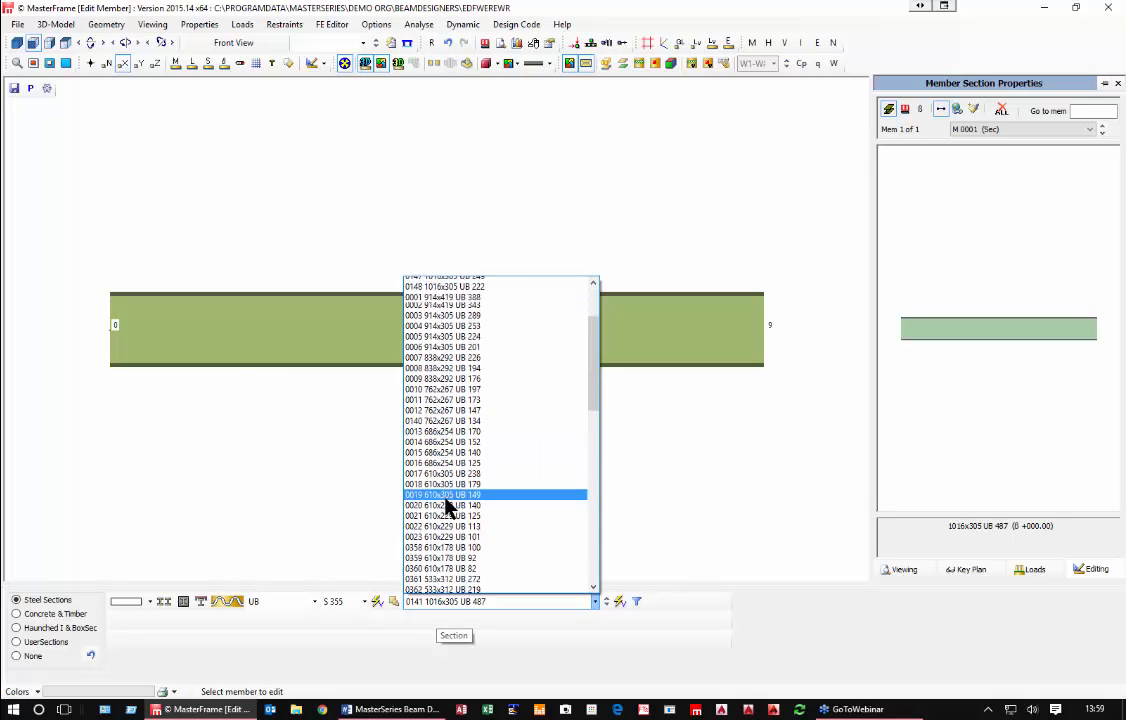
scroll(441, 578, down, 3)
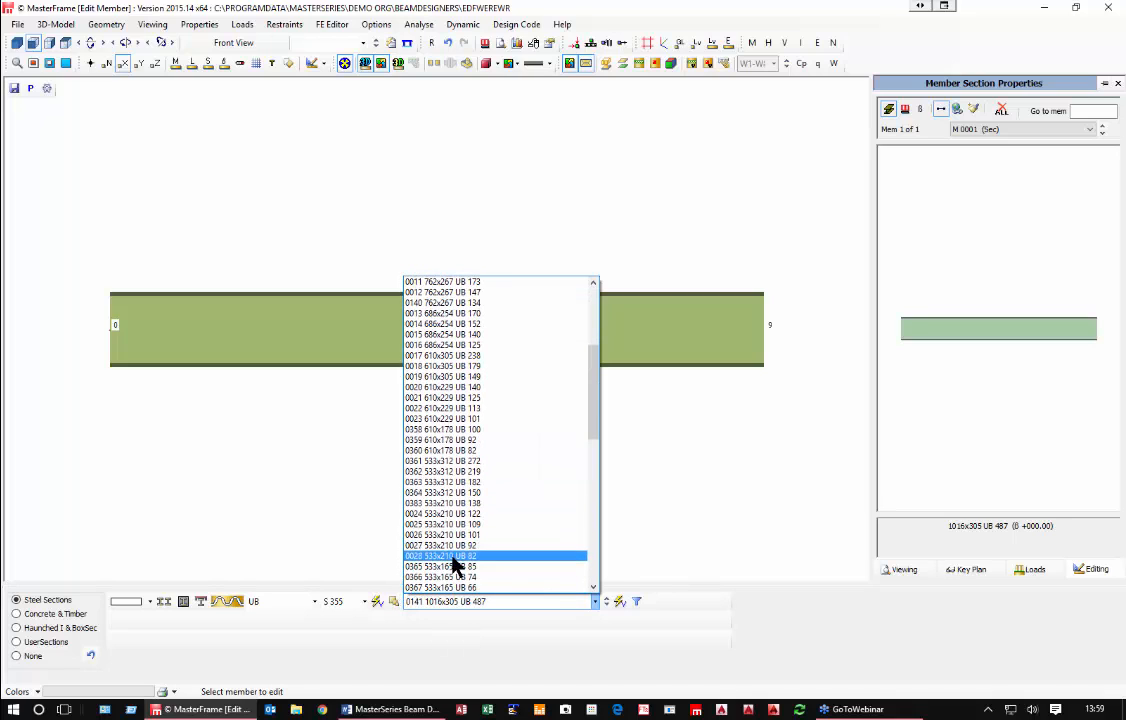
click(453, 555)
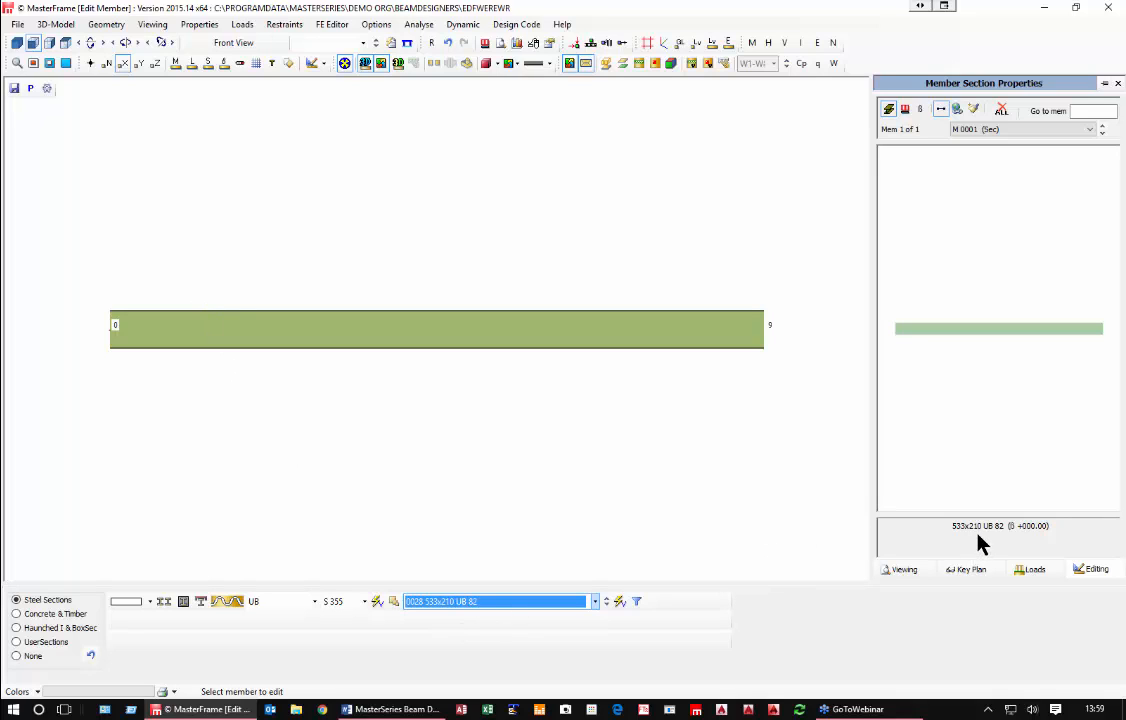
Step: Make the UB beam cellular with S 1.25 and Do 0.6, and redraw it to show the web openings
click(231, 602)
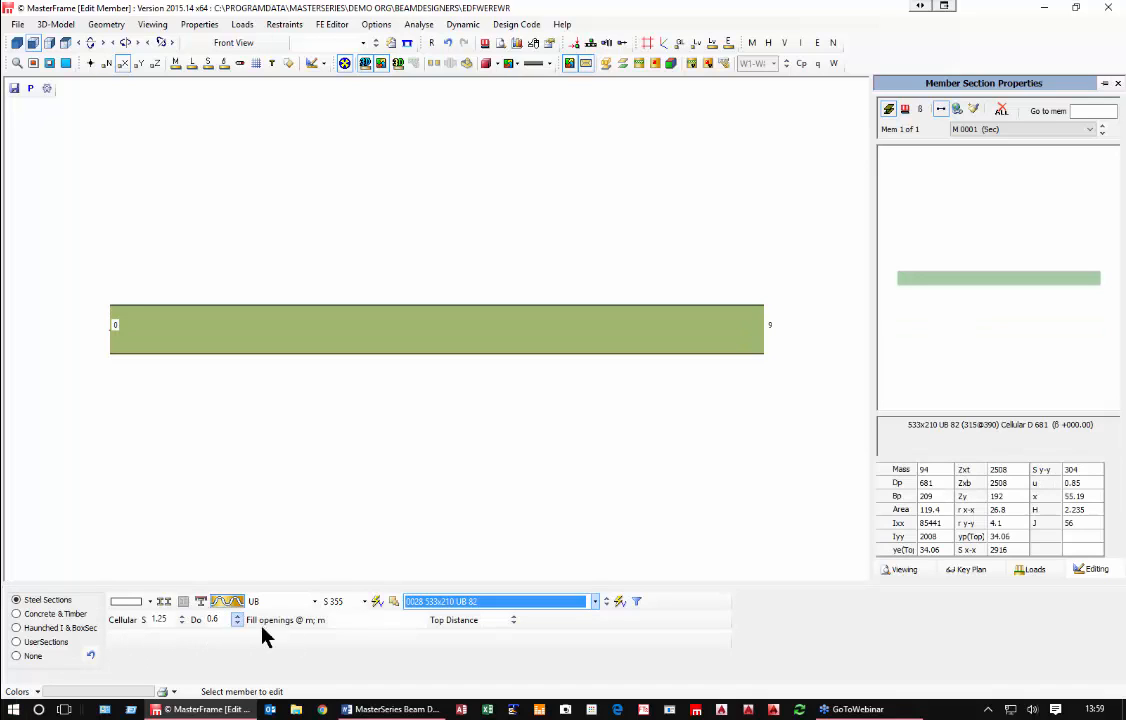
click(375, 620)
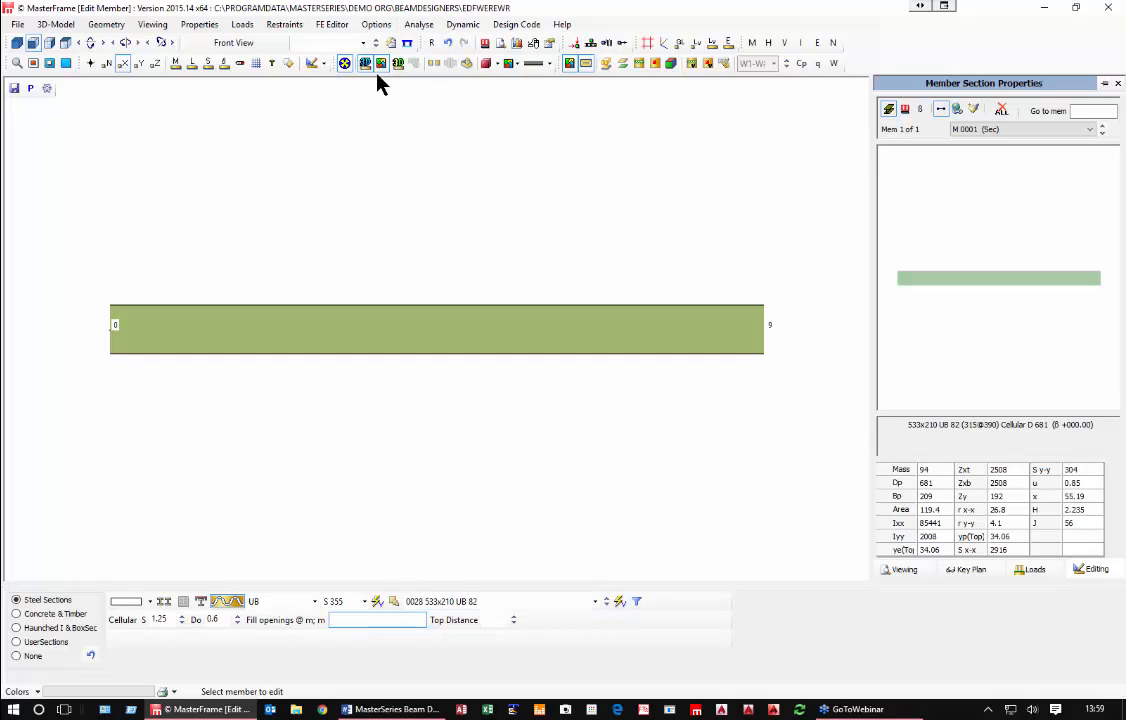
click(431, 42)
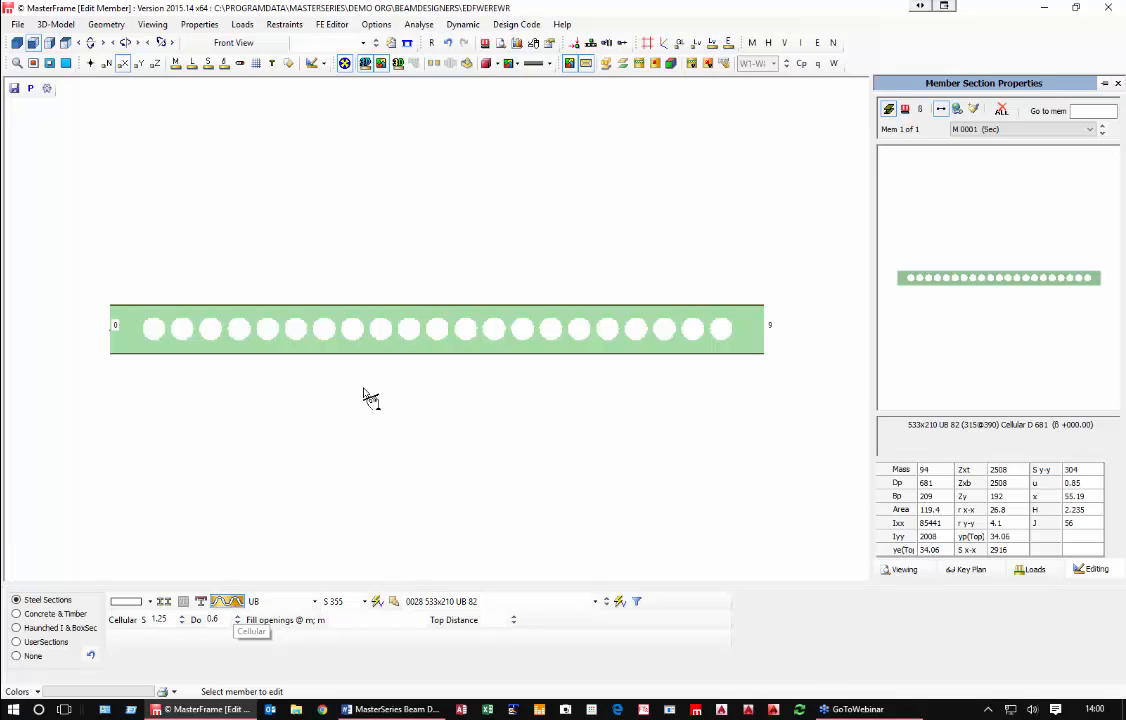
Step: Change the section type to BuiltUp & ASB, with a depth of 533 mm and a top flange width of 210 mm
click(292, 604)
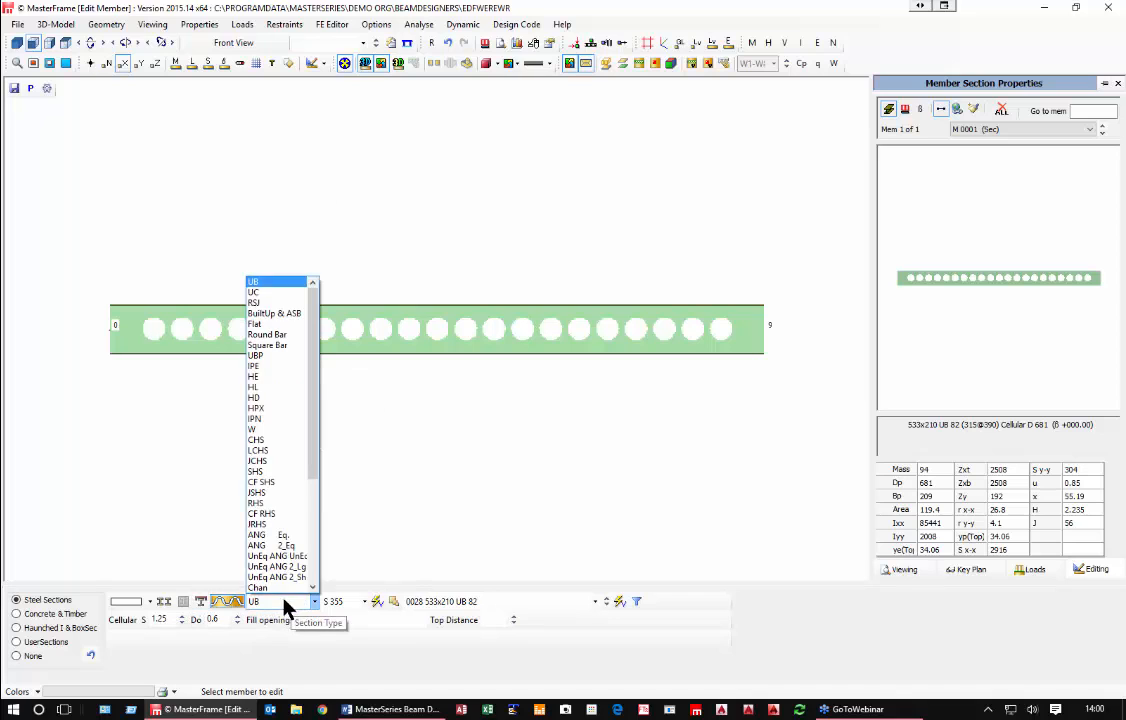
click(255, 314)
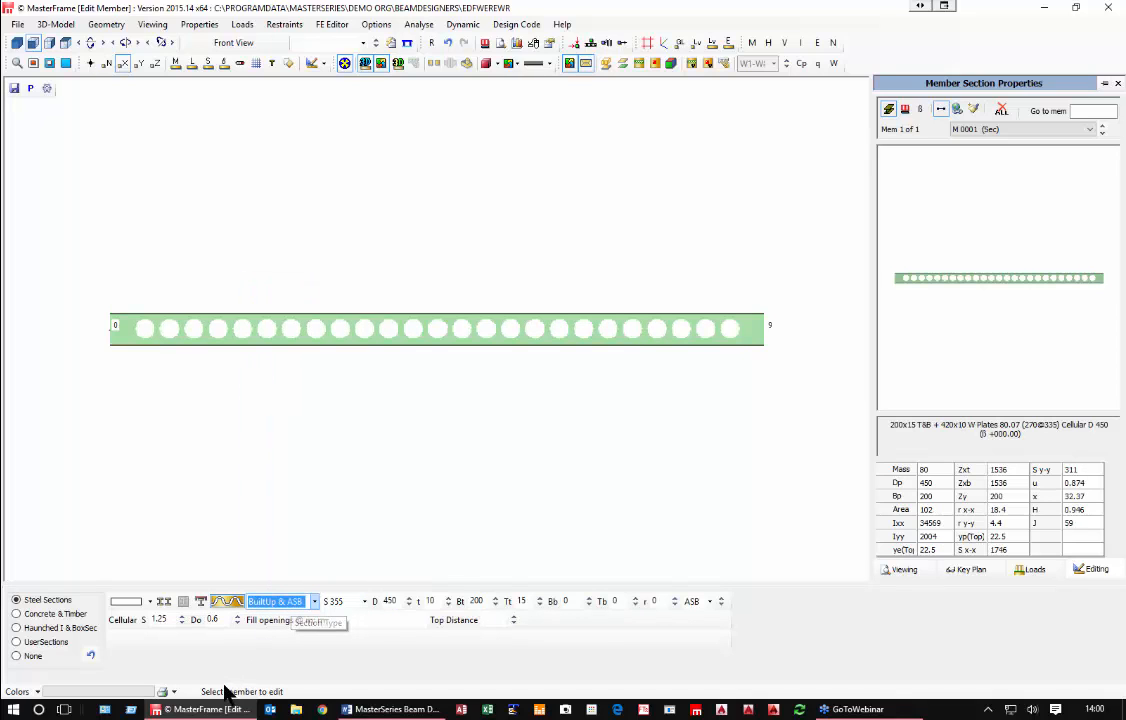
double_click(392, 601)
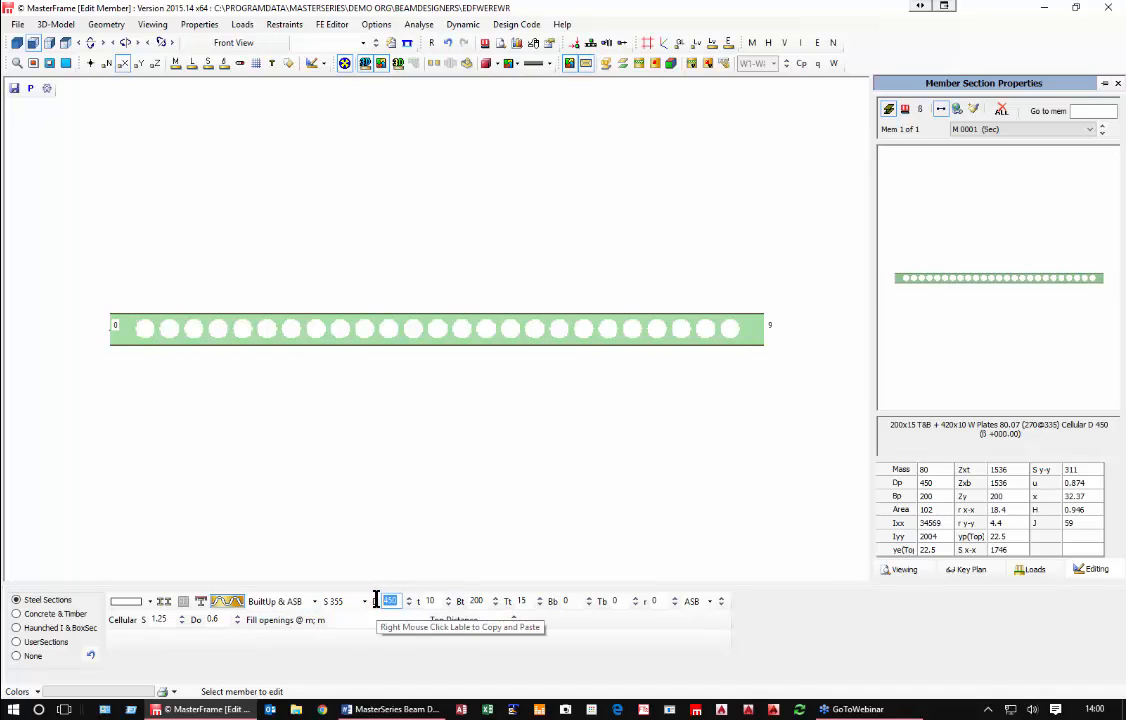
text(533)
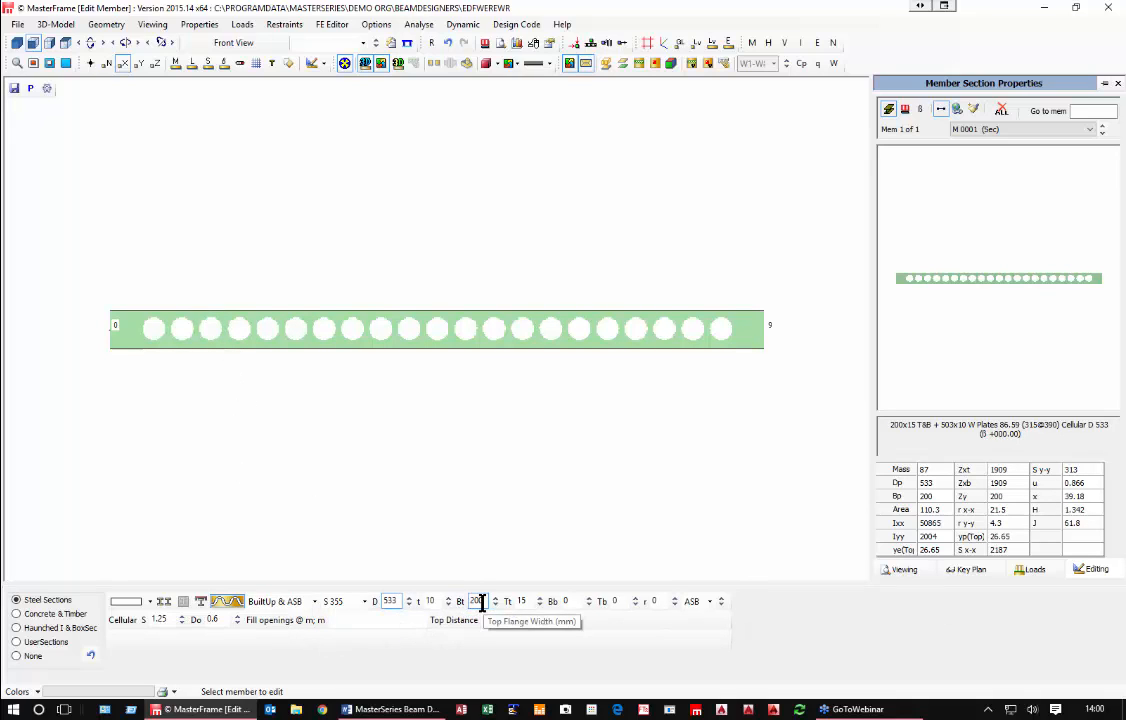
drag(481, 603, 474, 603)
mouse_move(390, 709)
text(1)
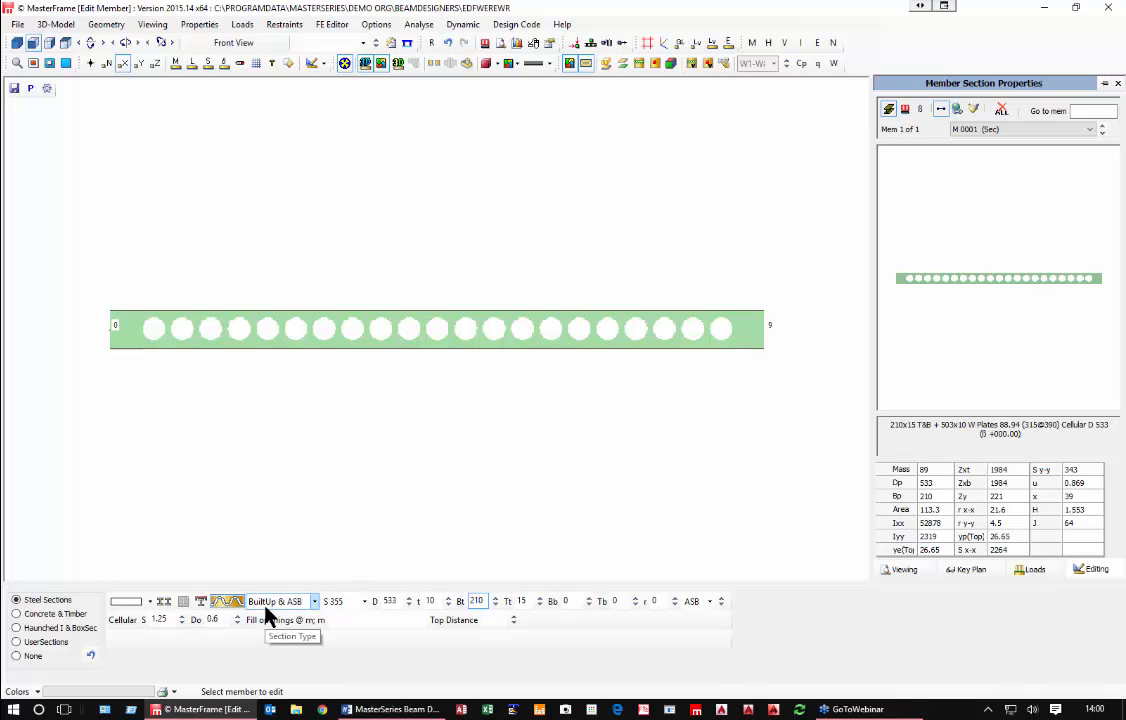
Step: Review the available steel section types and turn off the cellular option for the built-up beam
click(315, 604)
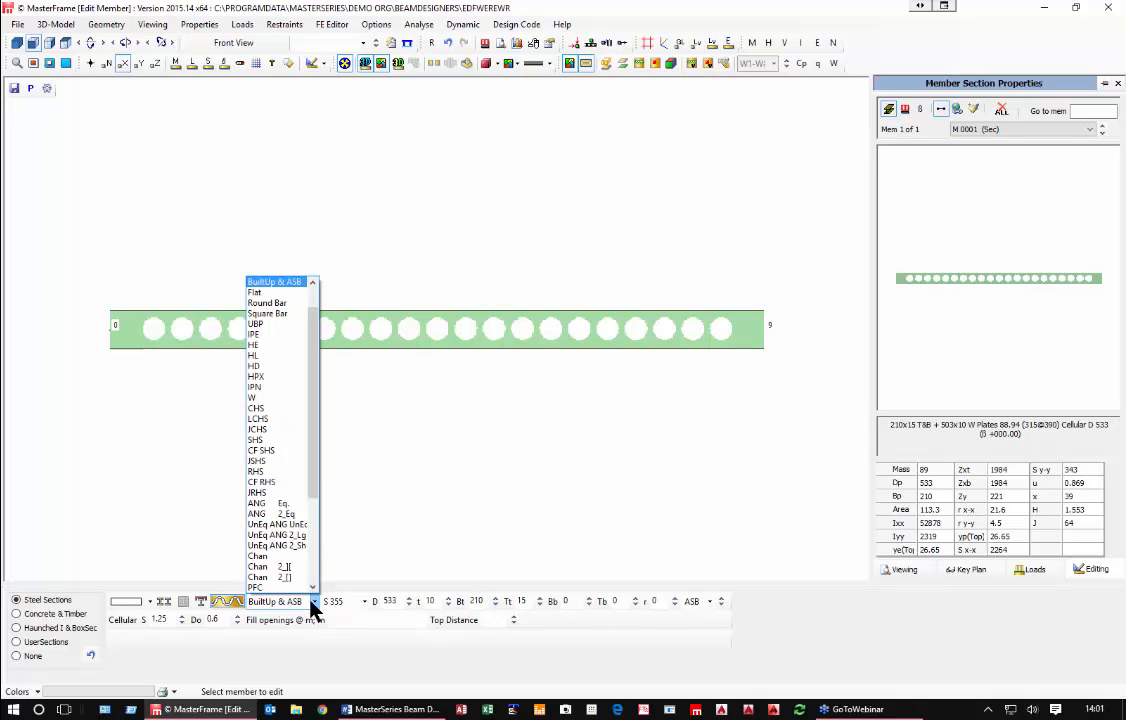
click(315, 604)
click(229, 601)
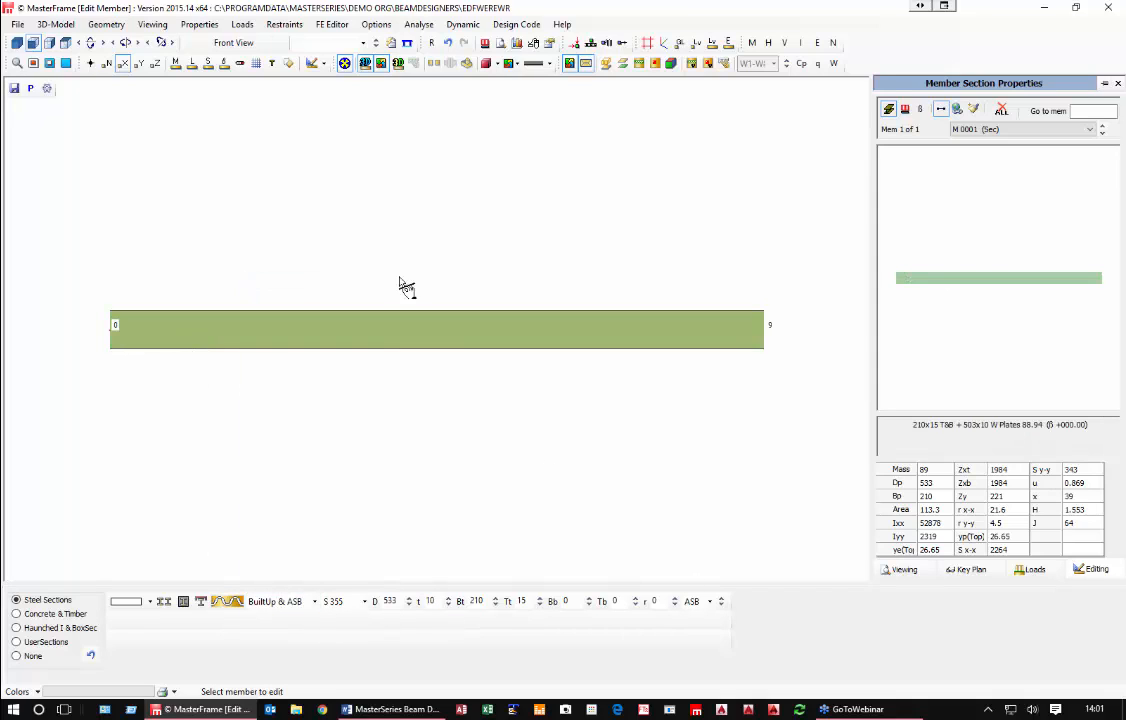
Step: Show the built-up beam in 3D and add a top plate 12 mm thick and 400 mm wide
click(185, 604)
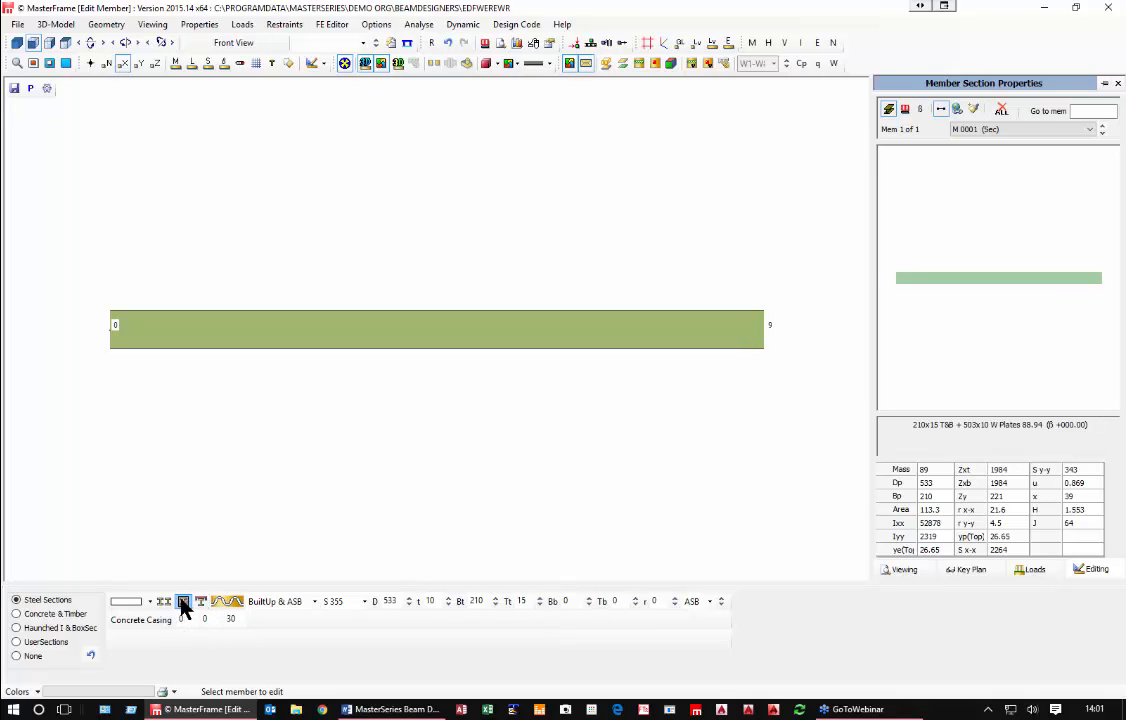
click(200, 603)
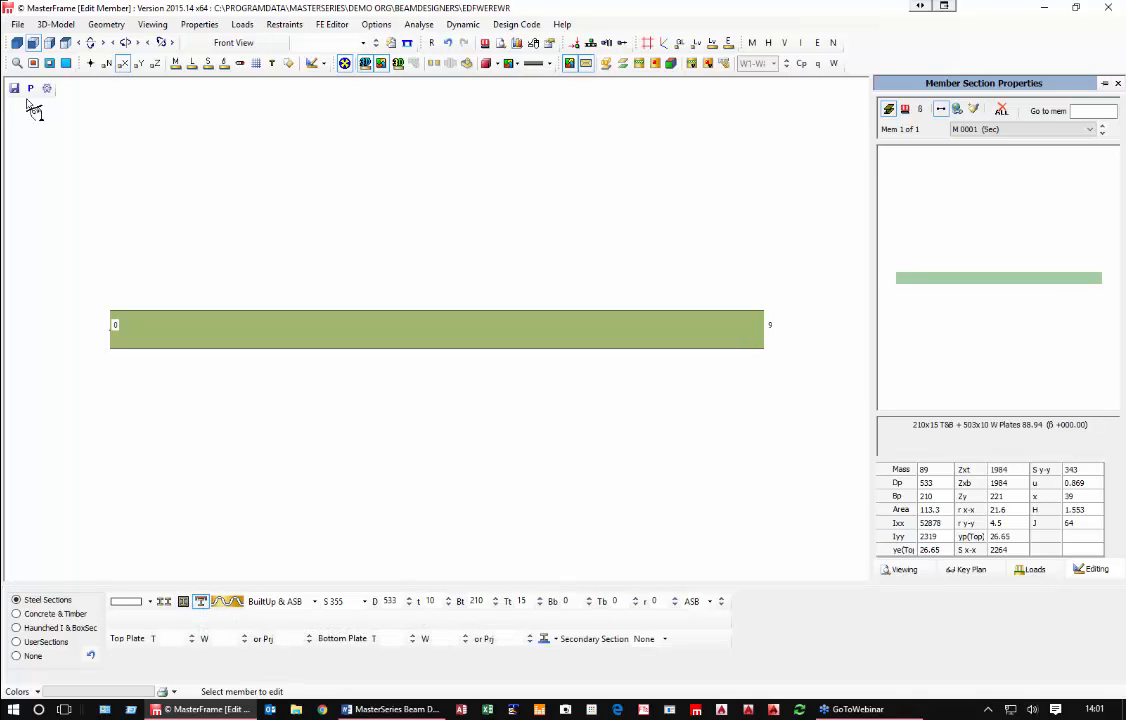
click(17, 42)
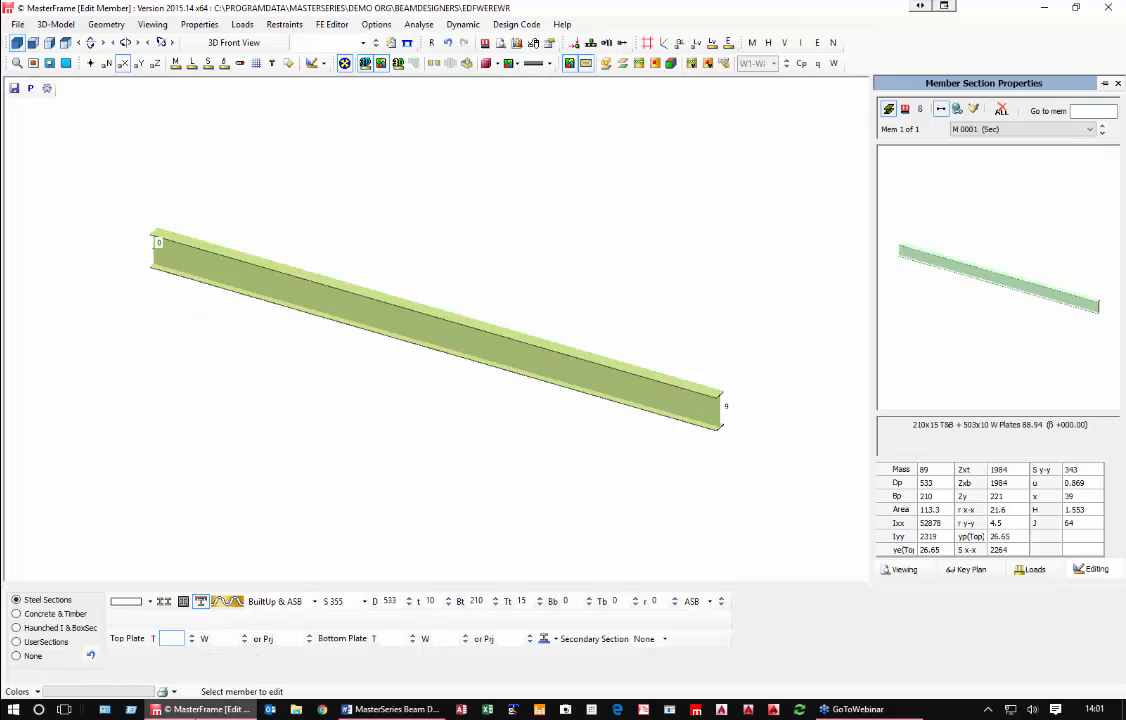
mouse_move(200, 709)
text(12)
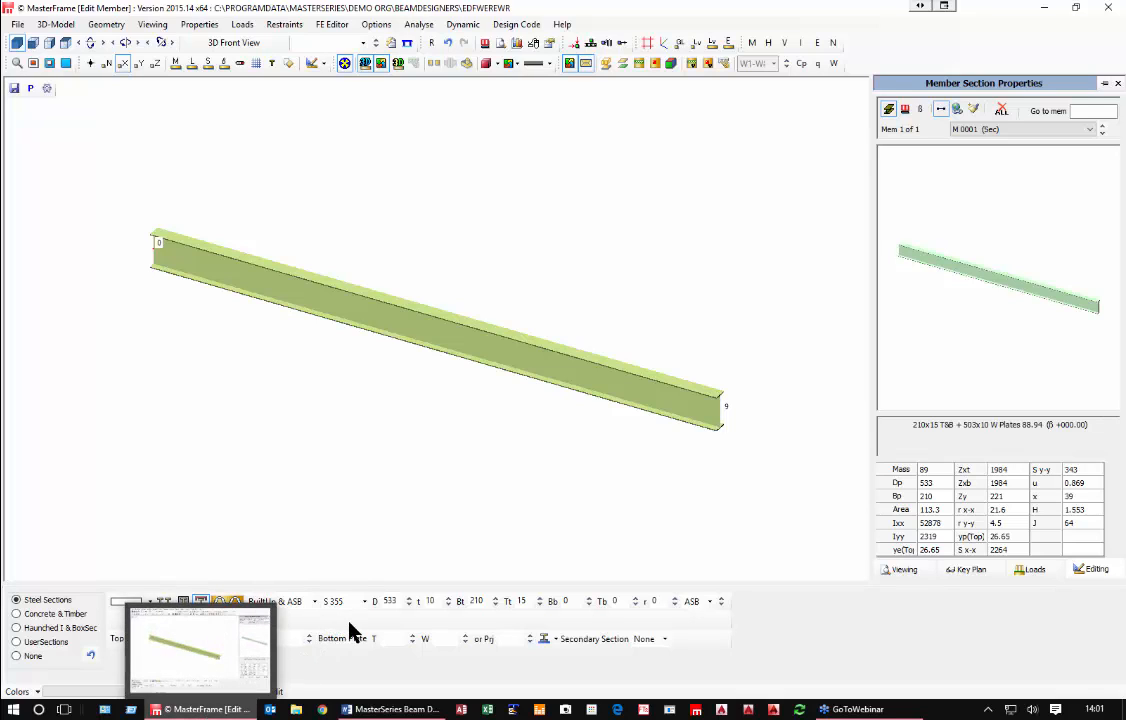
click(227, 638)
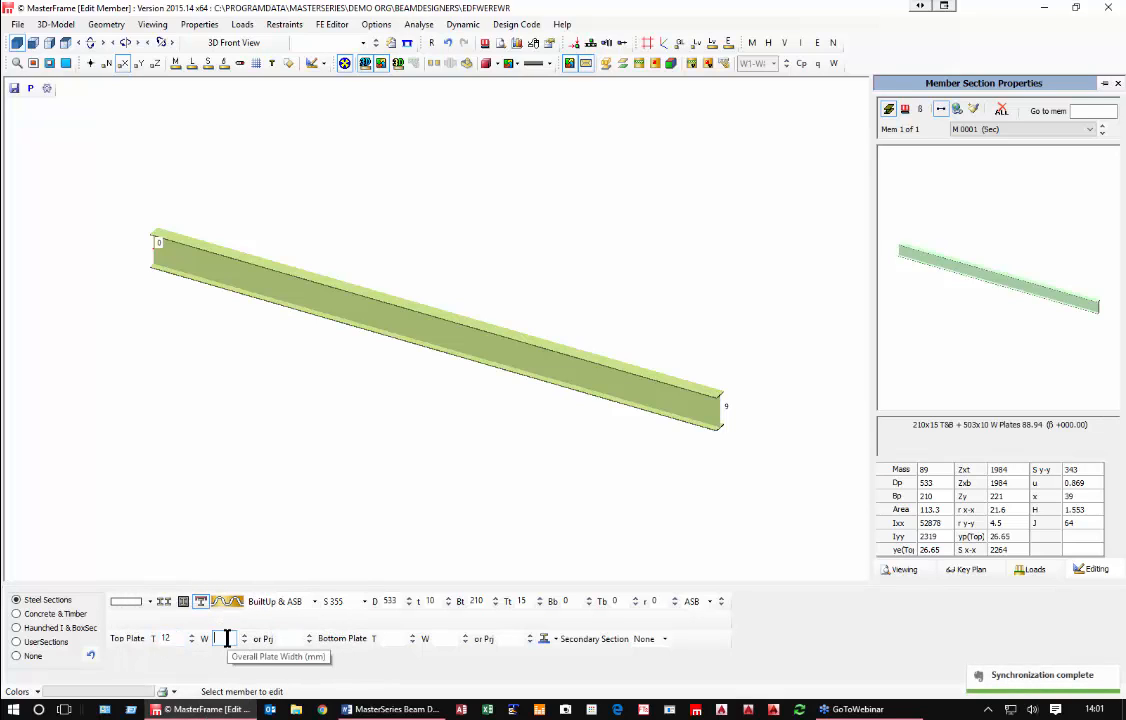
text(4)
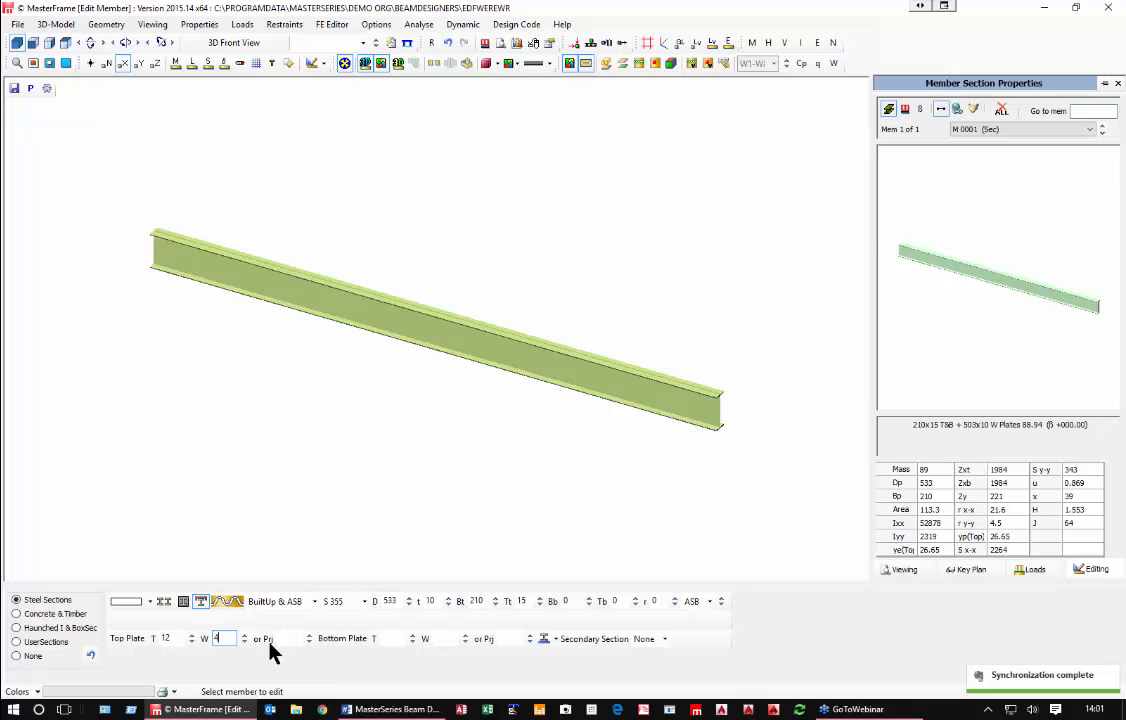
text(00)
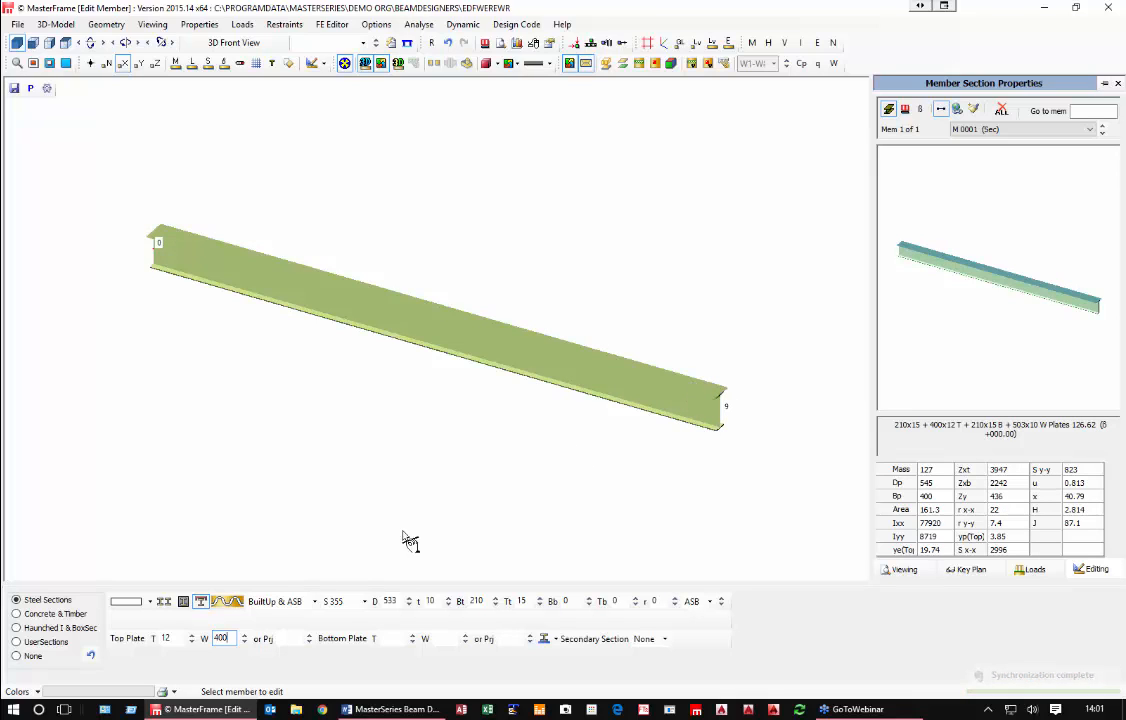
Step: Clear the top plate's width and enter a bottom plate with a thickness and width of 400 mm
double_click(221, 638)
key(BackSpace)
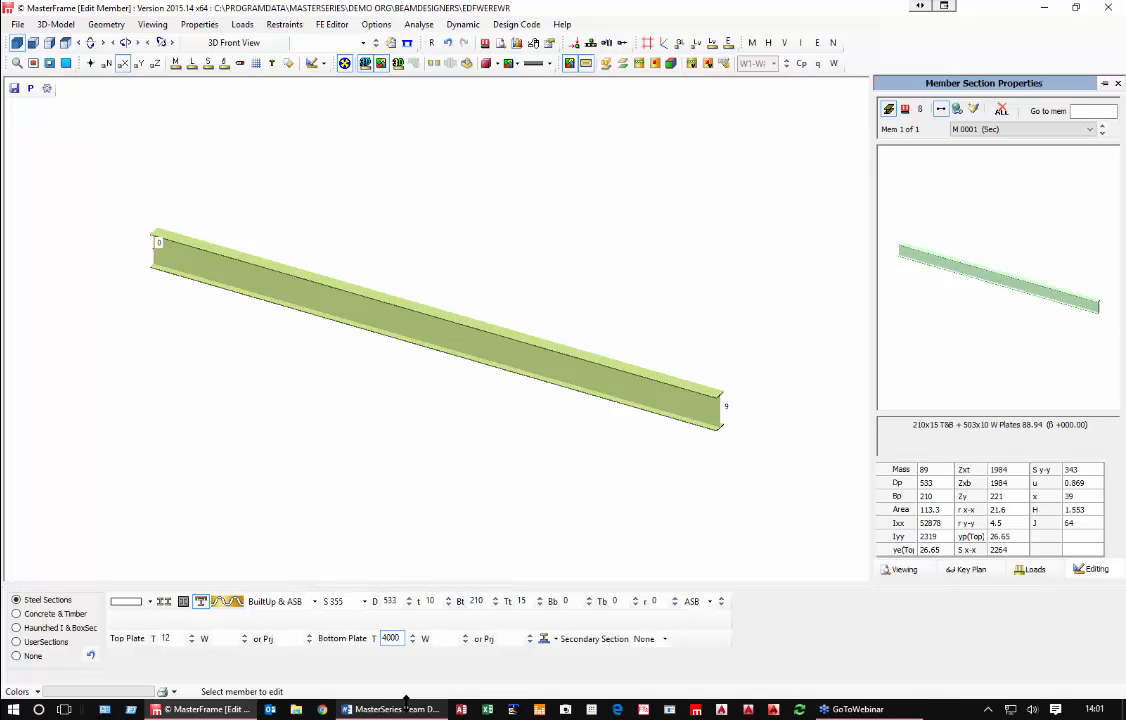
key(BackSpace)
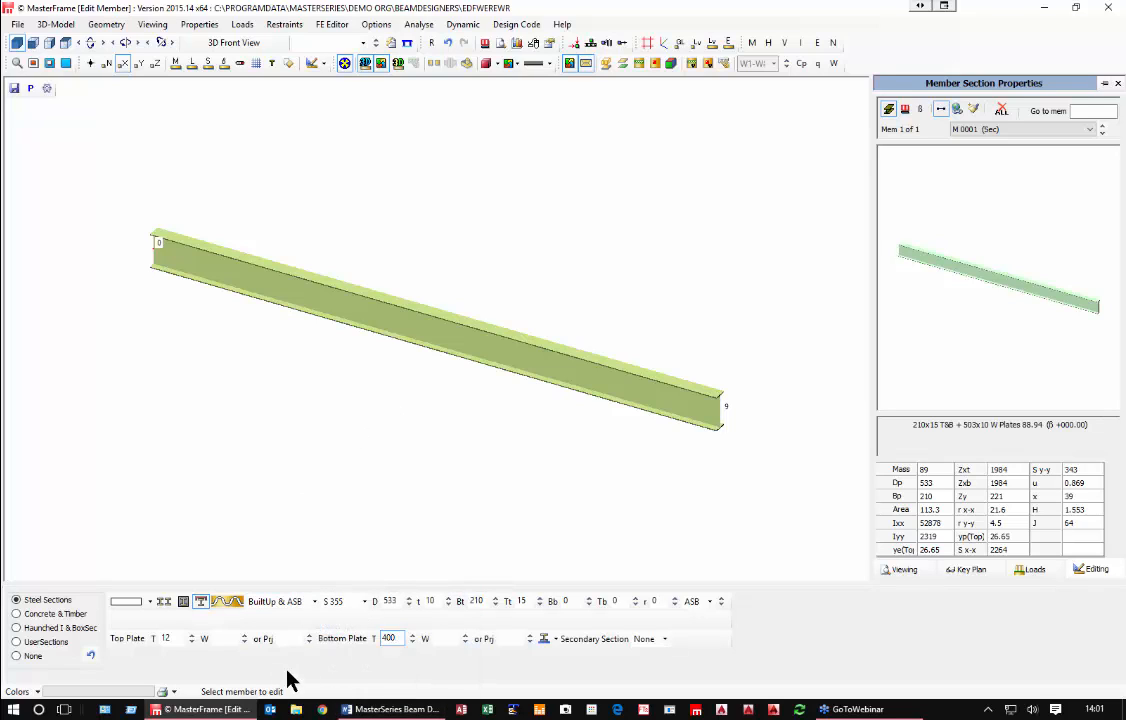
click(443, 638)
text(400)
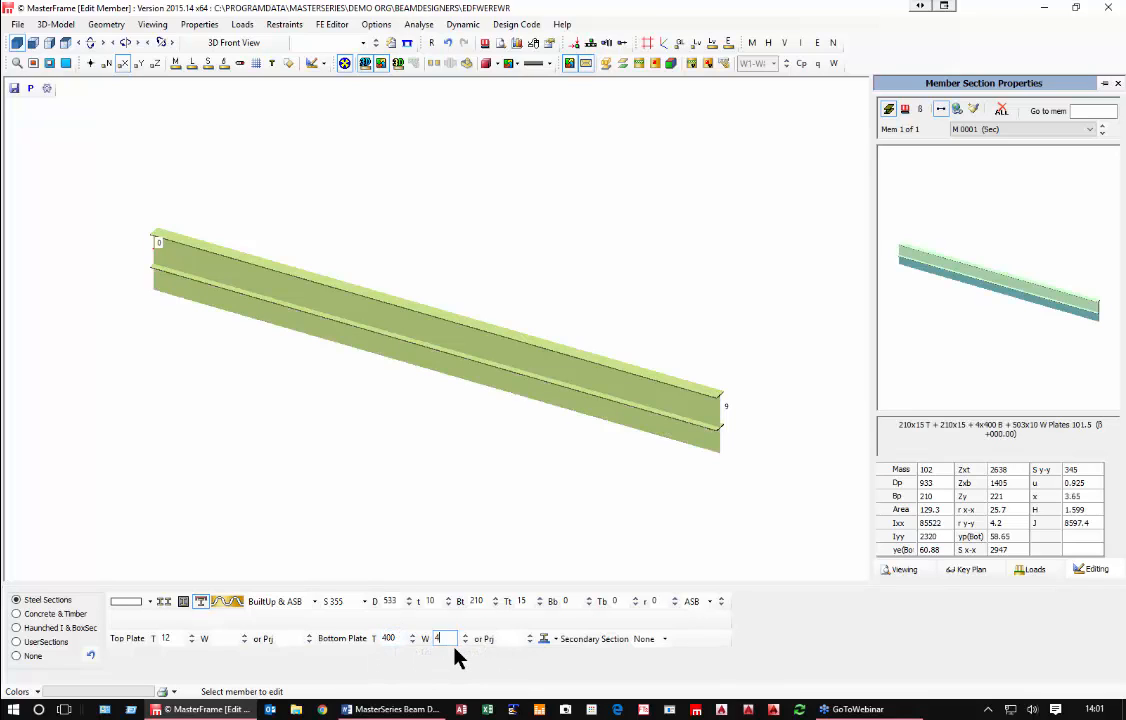
Step: Set the bottom plate's thickness to 0
click(394, 637)
key(Left)
key(Left)
key(Left)
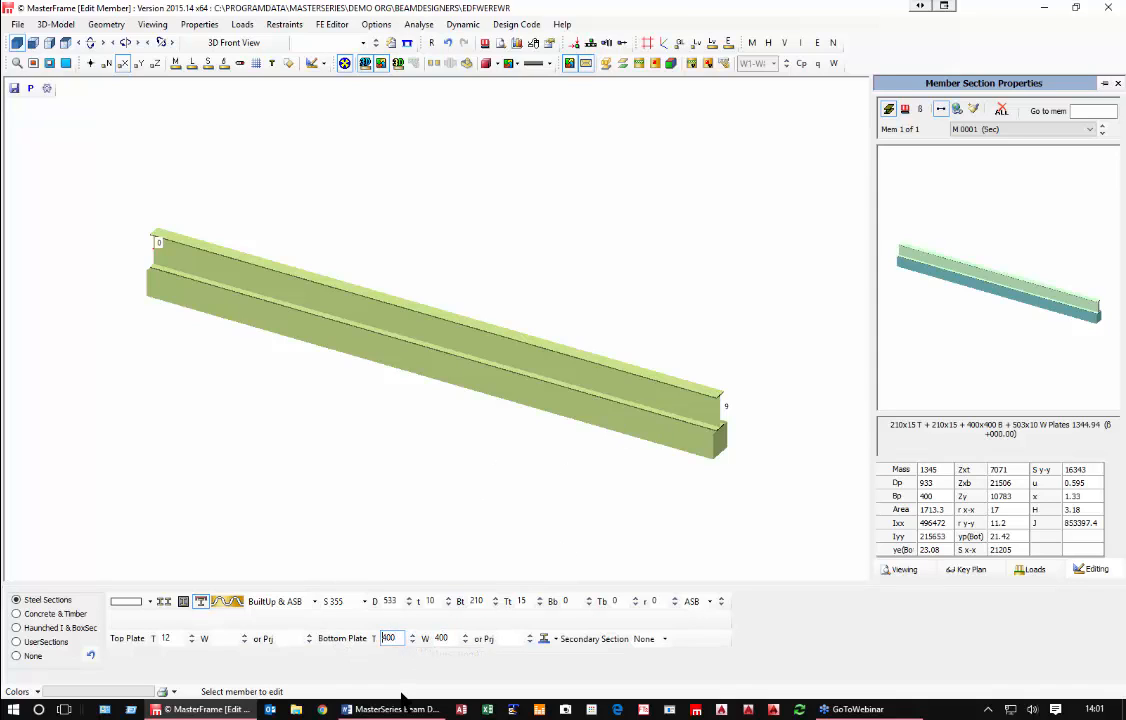
key(Delete)
key(Delete)
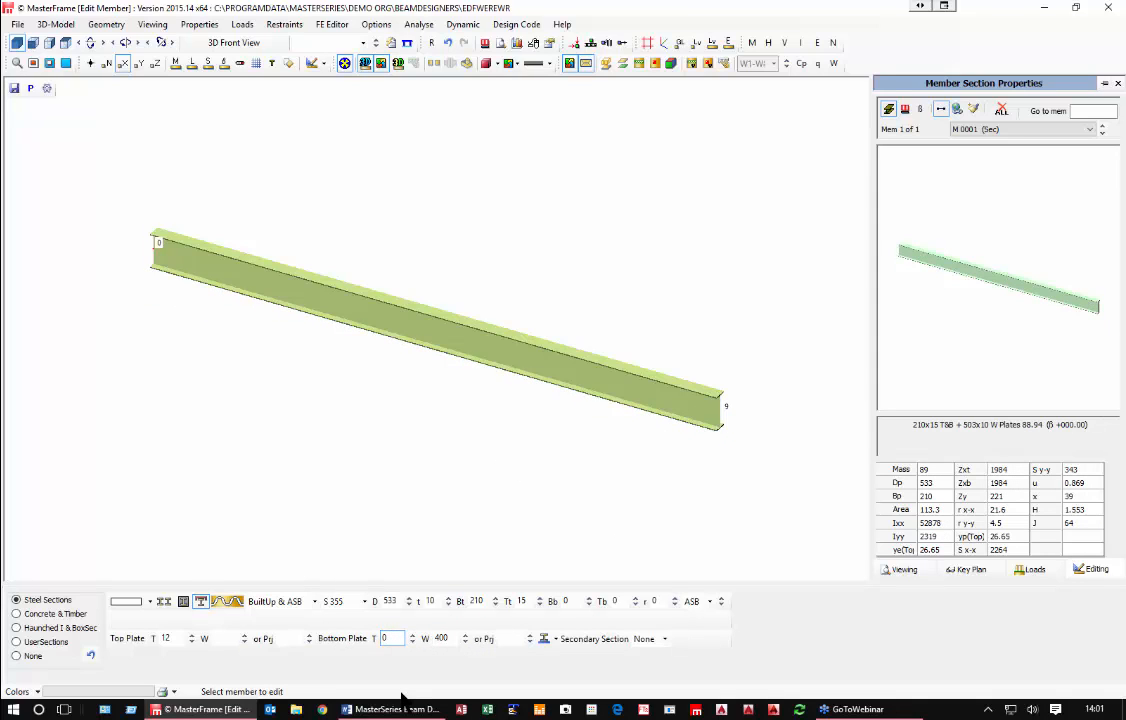
text(1)
key(BackSpace)
Step: Add a UB secondary section with the I-section on the right, and replace it with a Chan secondary section
click(658, 637)
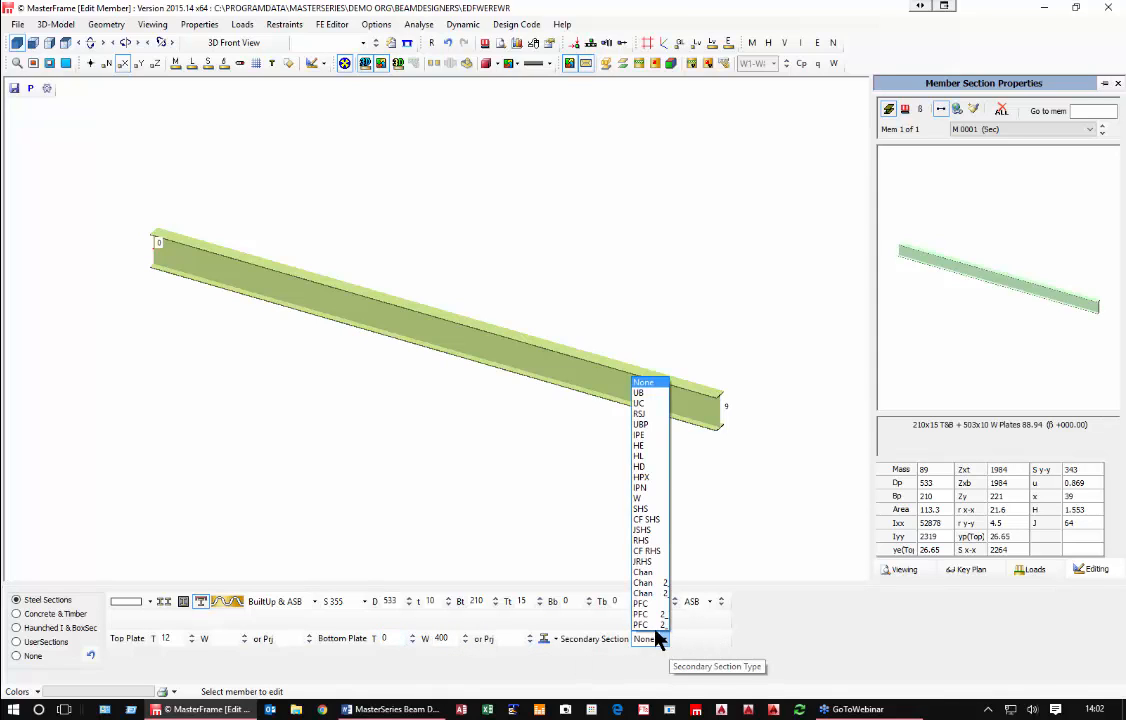
click(641, 392)
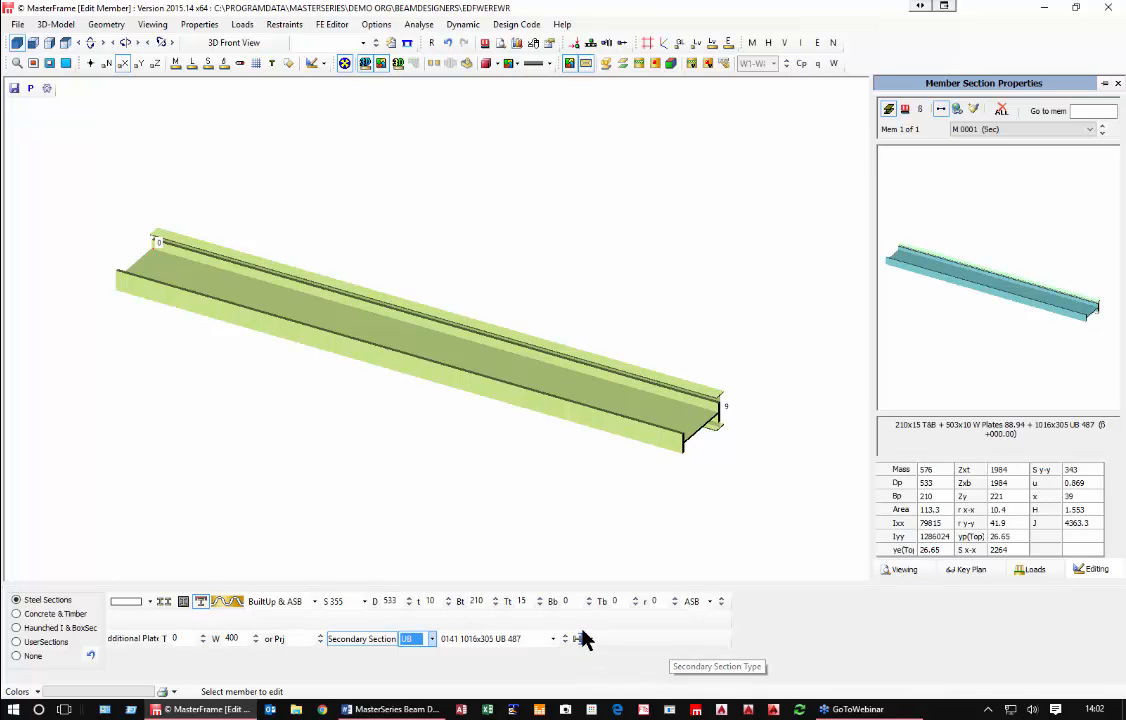
click(591, 639)
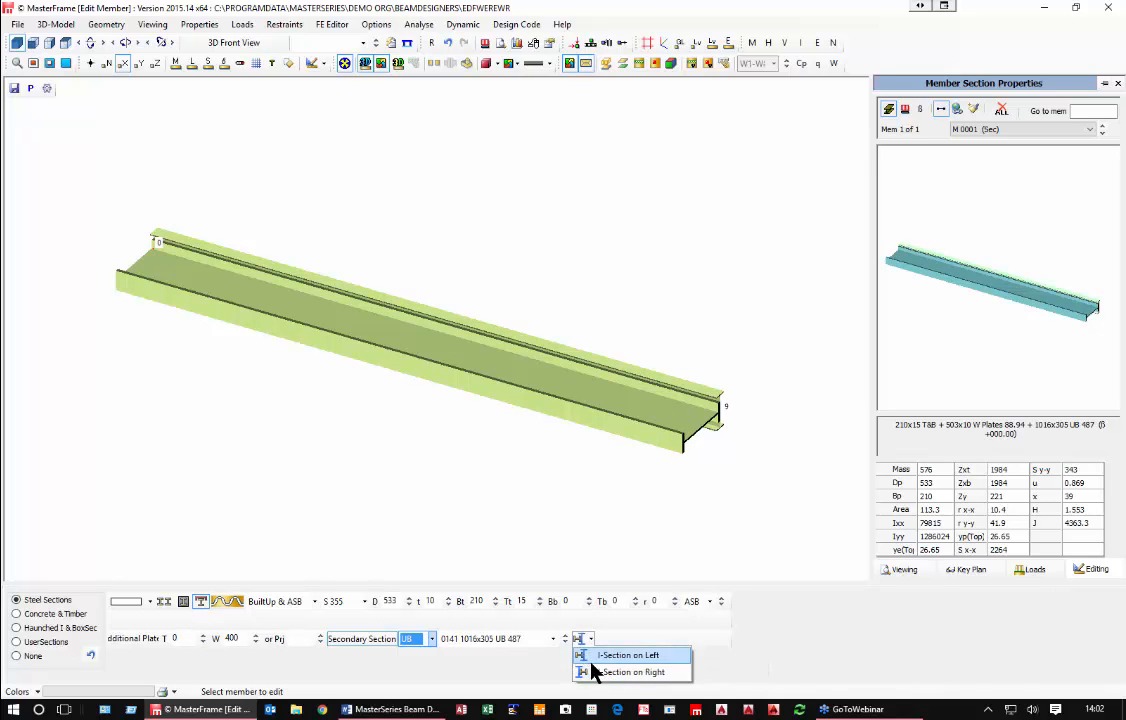
click(588, 673)
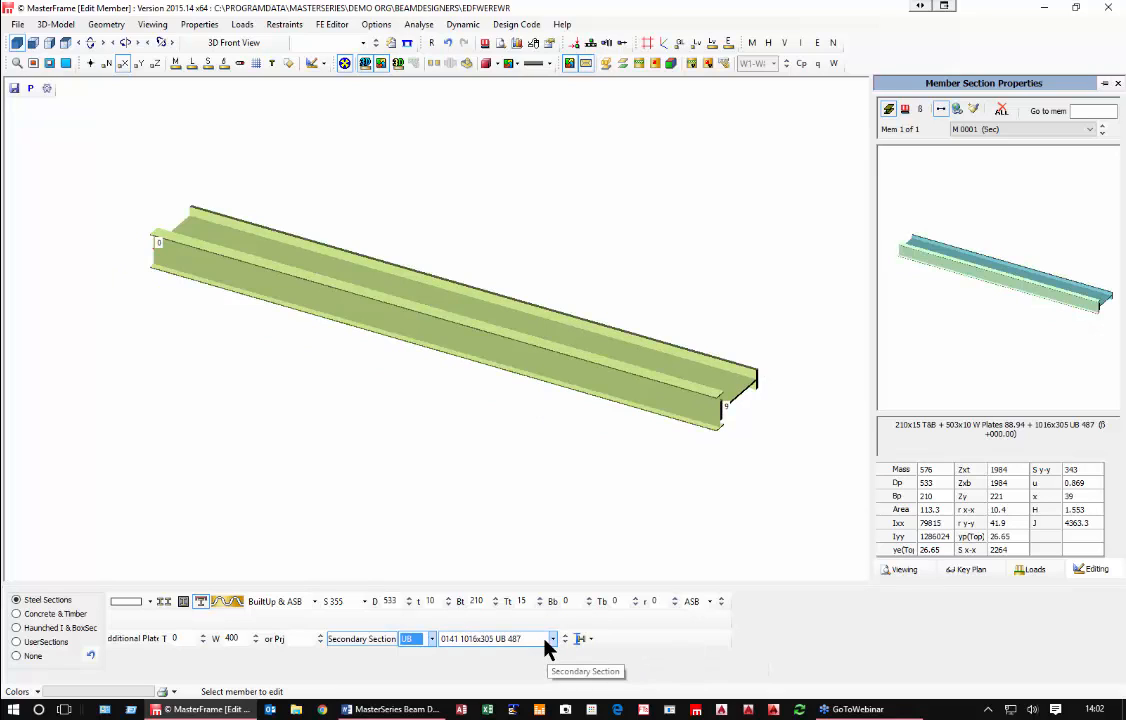
click(433, 641)
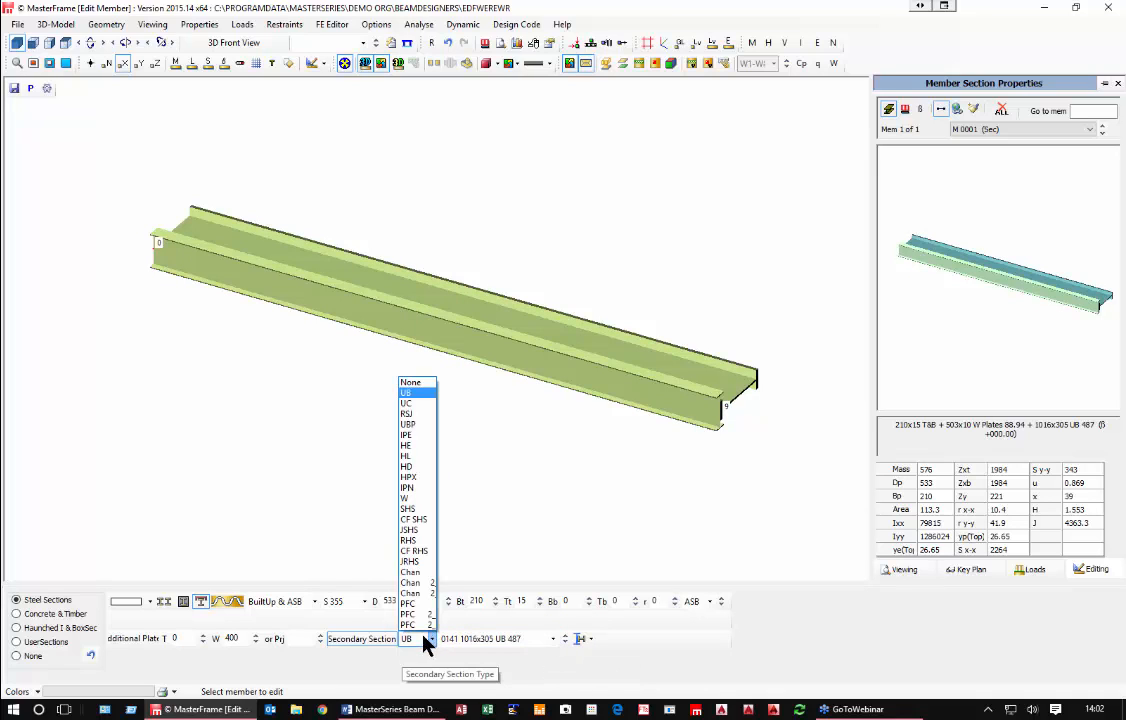
click(419, 577)
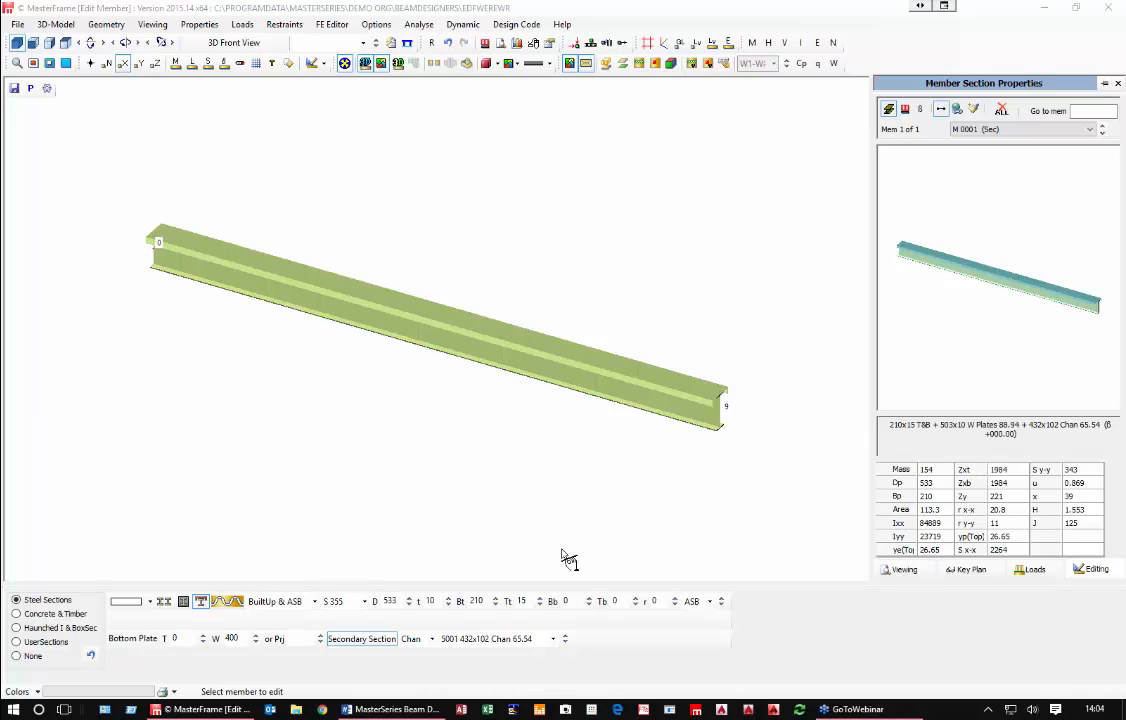
Step: Close the MasterFrame model without saving and open the MasterBeam Steel Beam Designer
click(1110, 10)
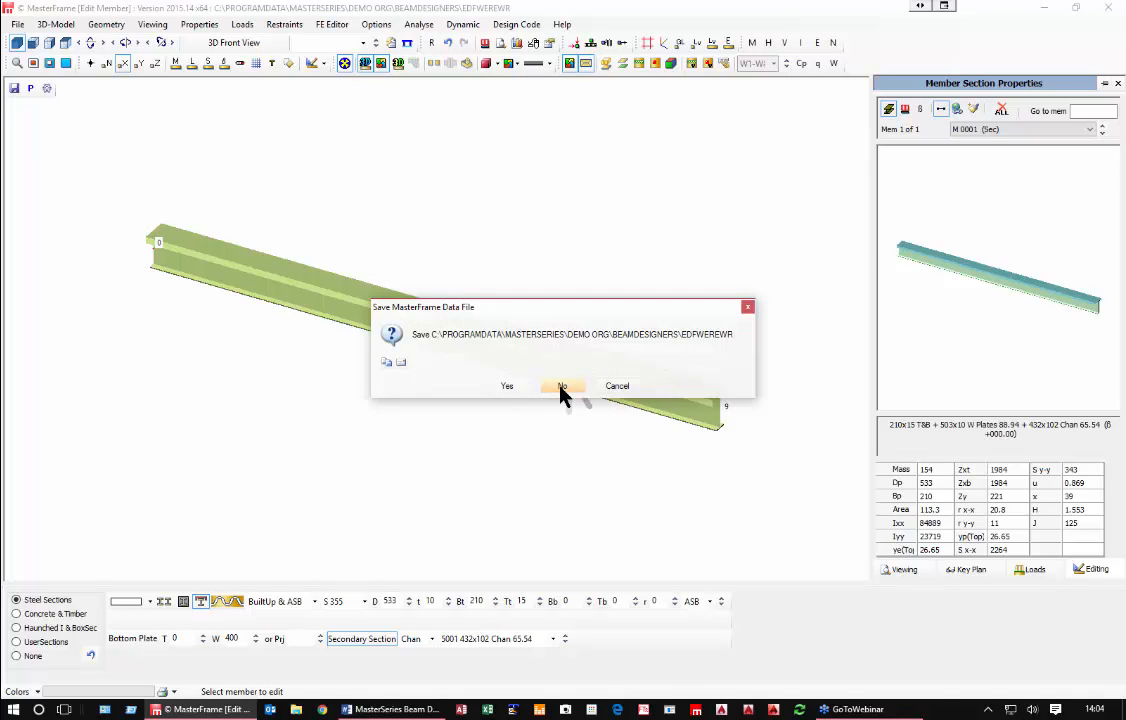
click(562, 388)
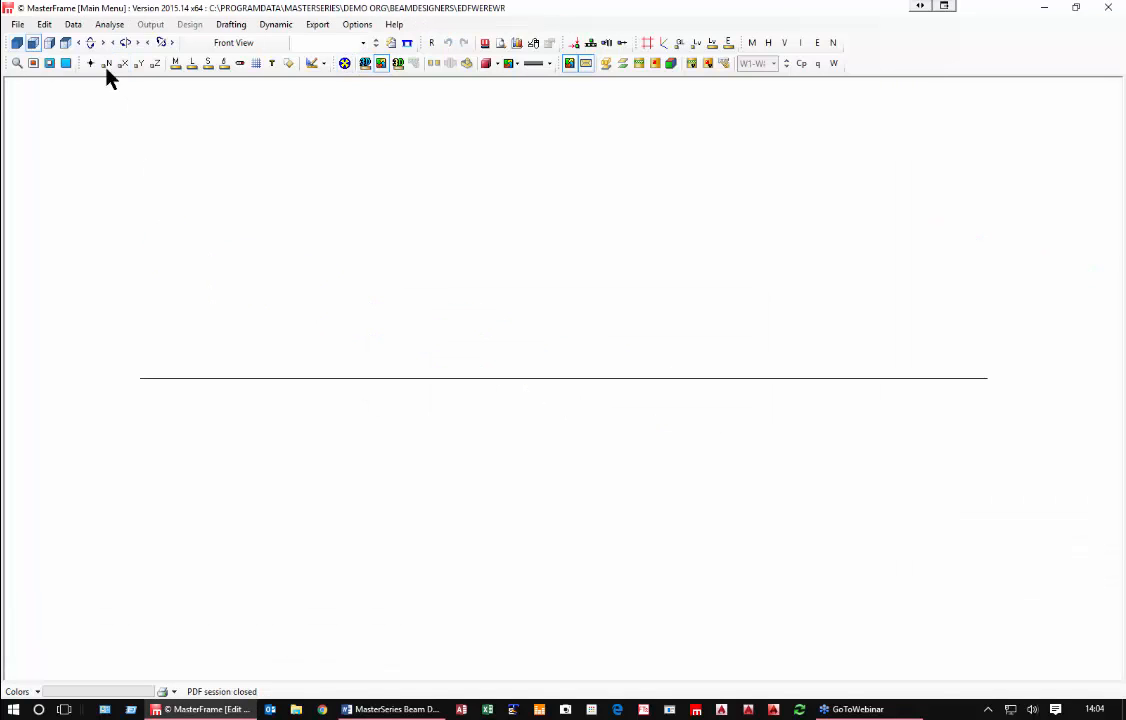
click(1098, 5)
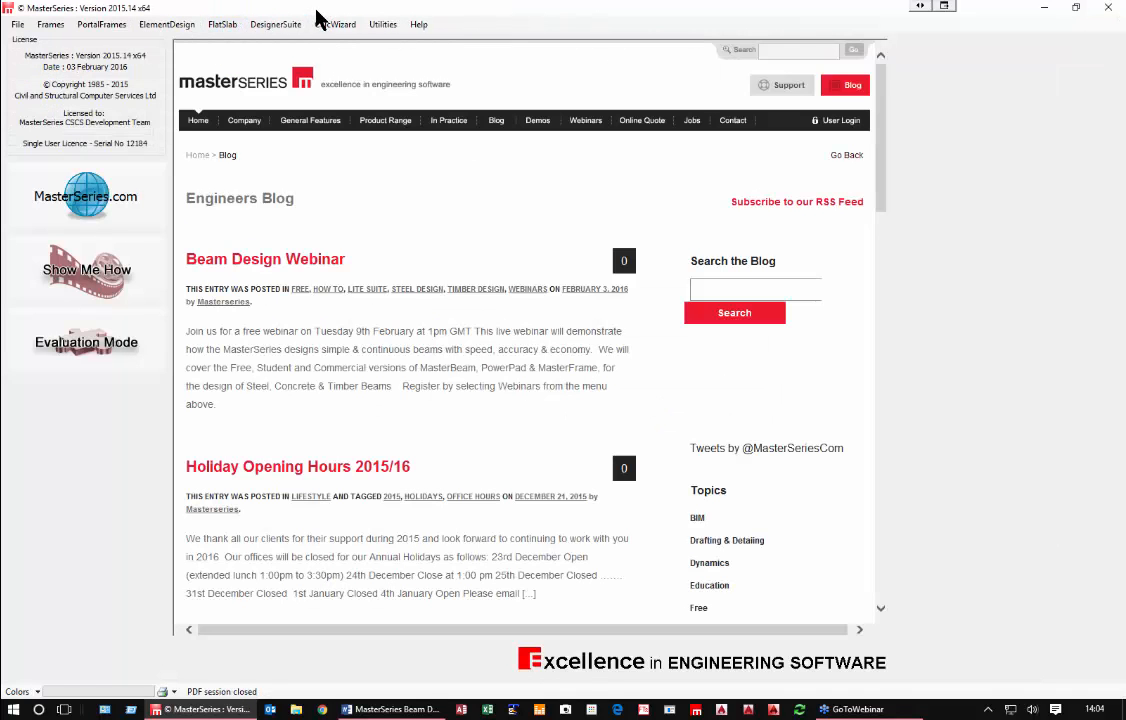
click(286, 24)
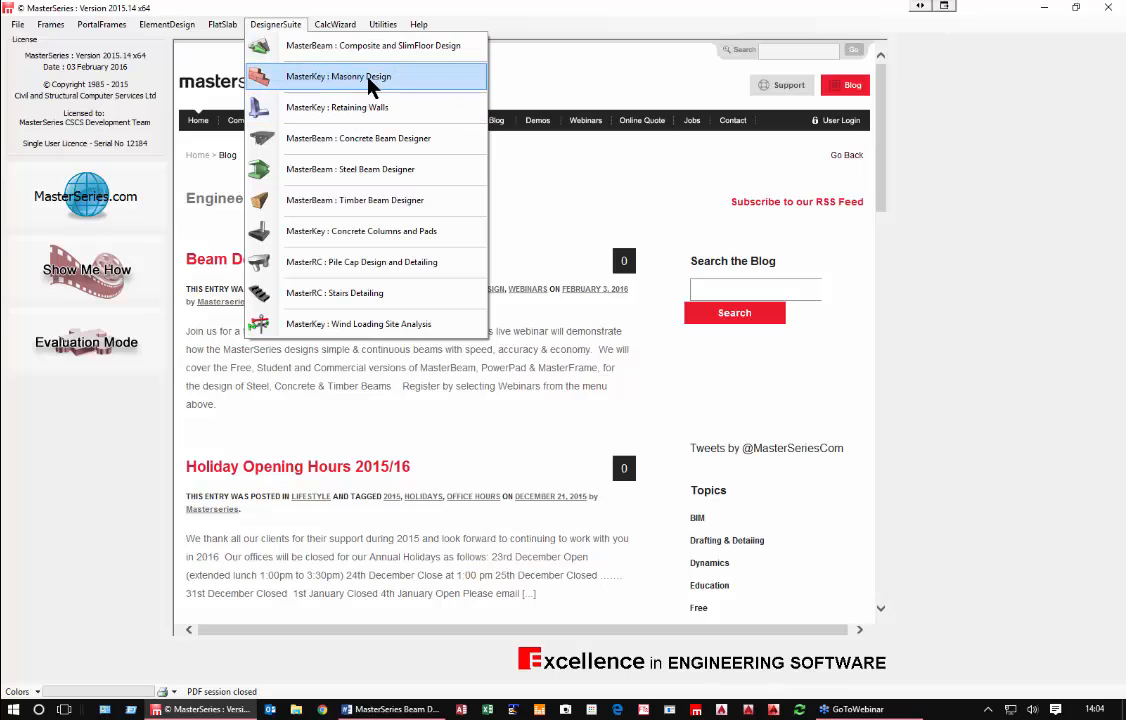
click(364, 172)
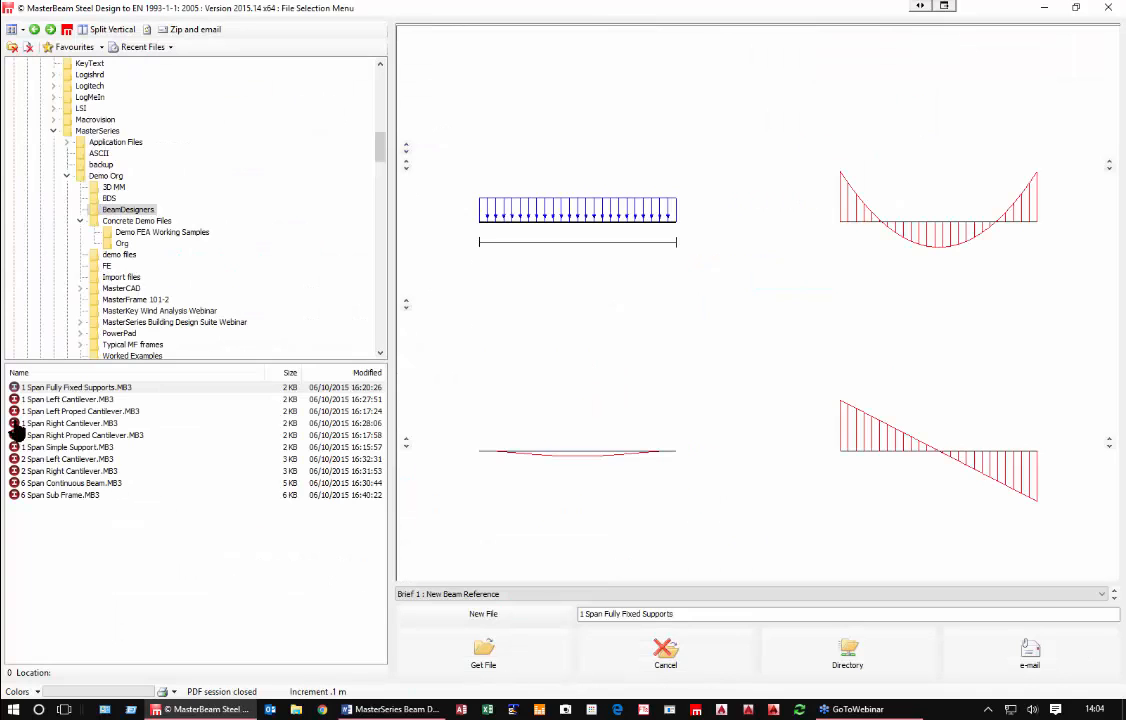
Step: Preview the sample steel beam files in the BeamDesigners folder and open 1 Span Simple Support
click(52, 399)
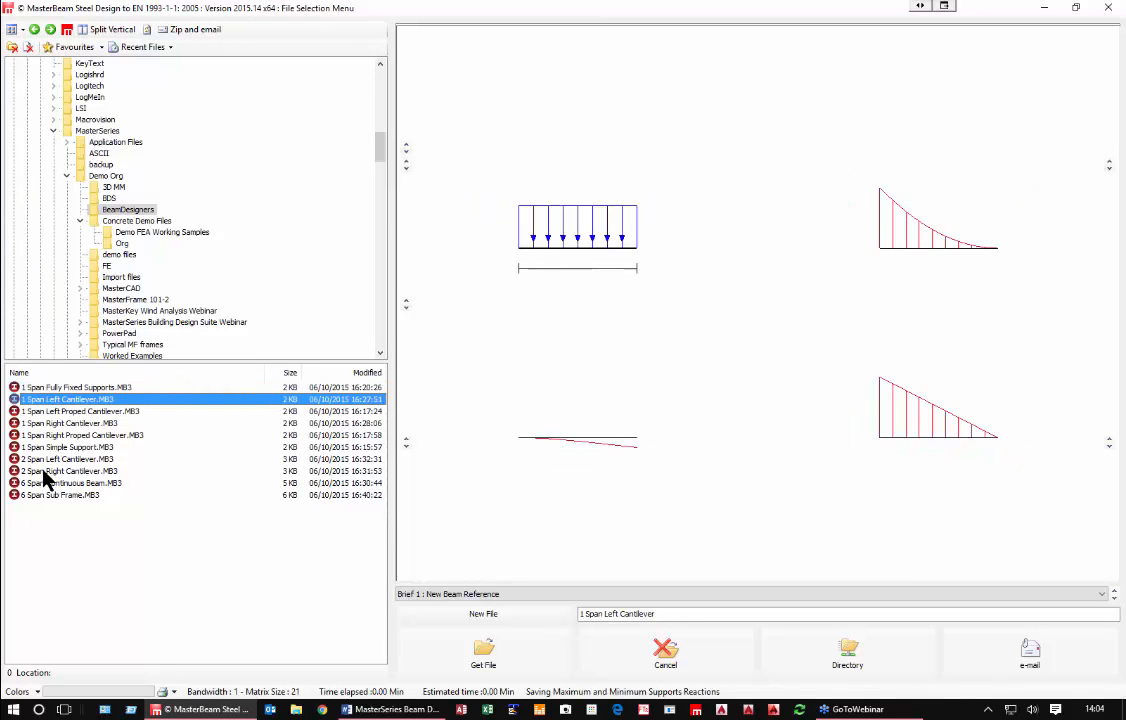
key(Down)
key(Down)
key(Down)
key(Down)
key(Down)
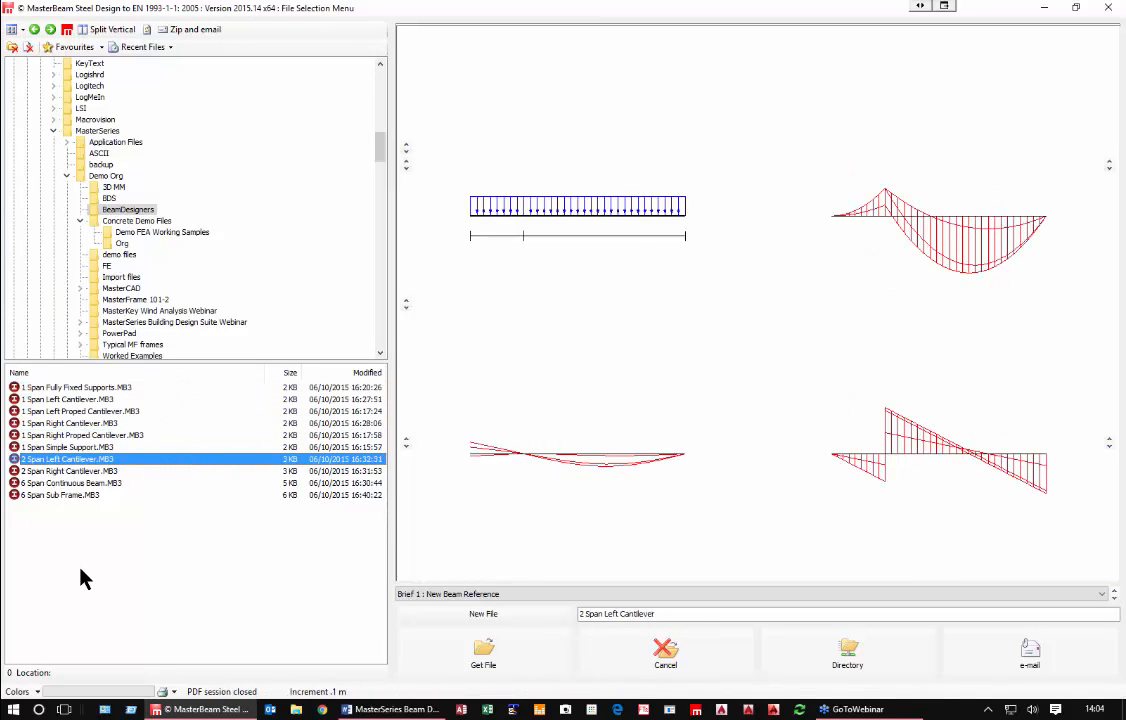
key(Down)
key(Down)
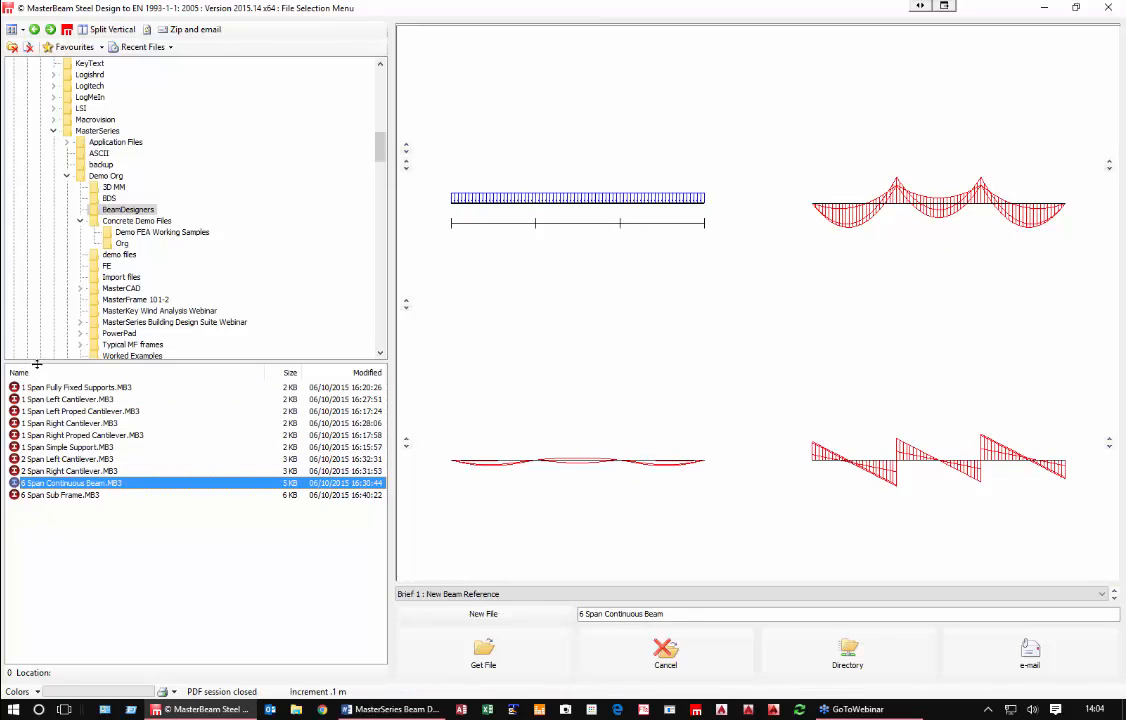
click(55, 447)
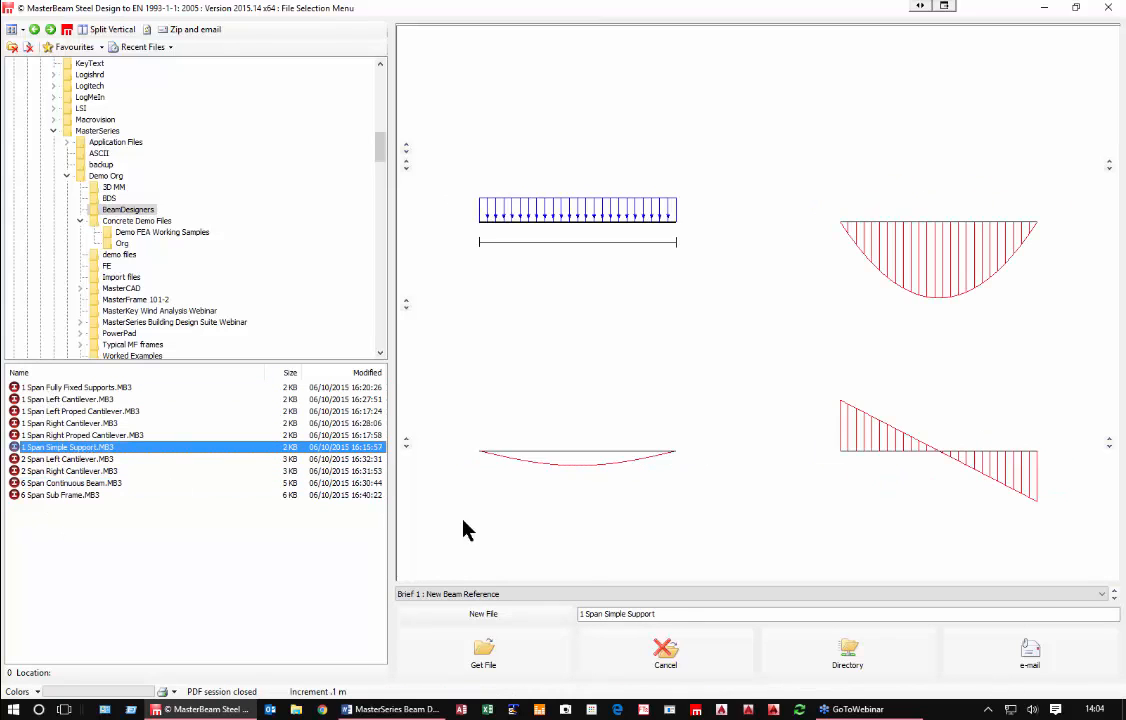
click(484, 652)
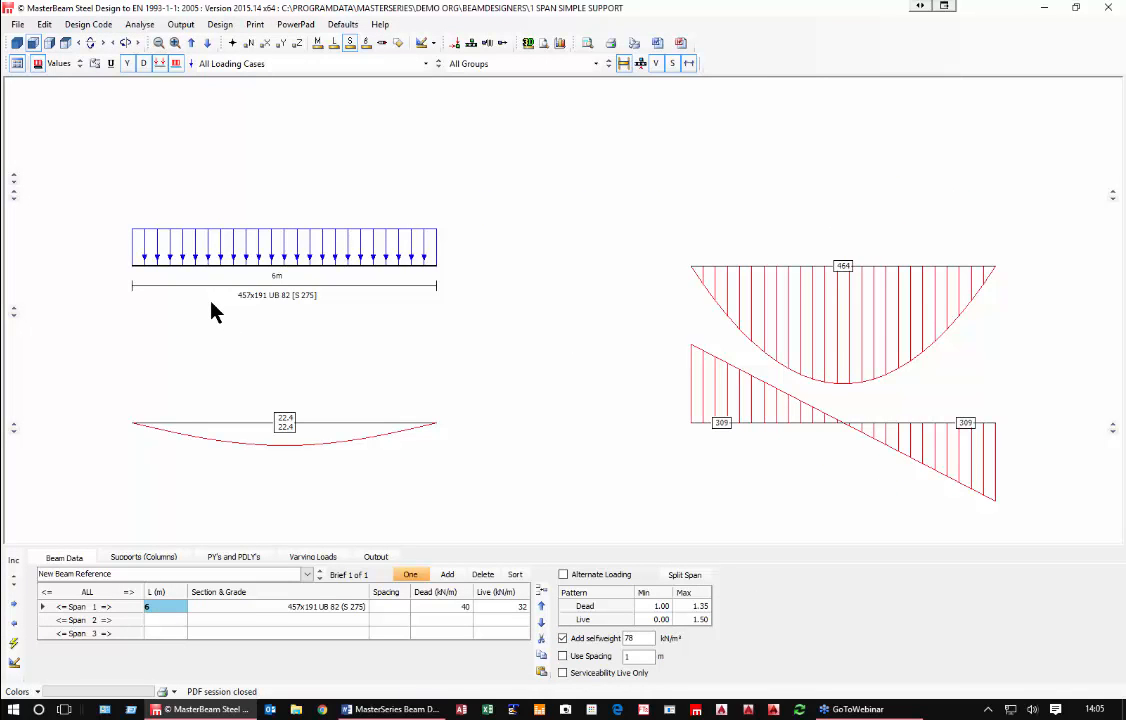
Step: Set the loads on span 1 to .75 kN/m dead and 2.5 kN/m live
click(436, 607)
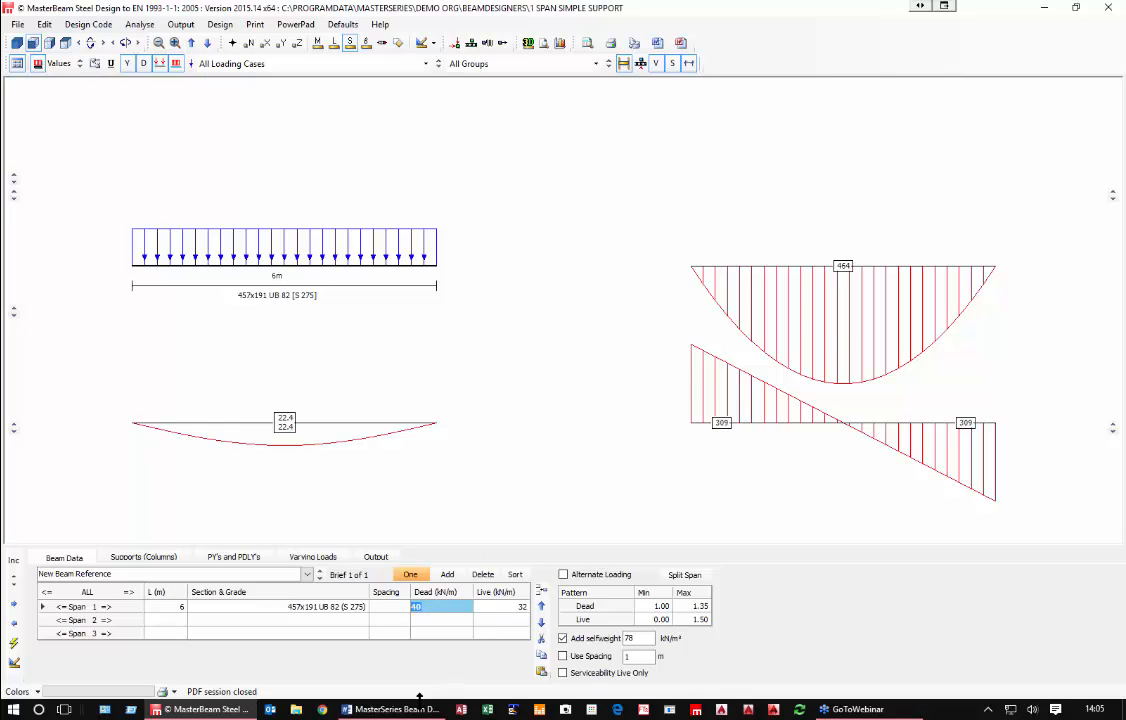
key(BackSpace)
text(.75)
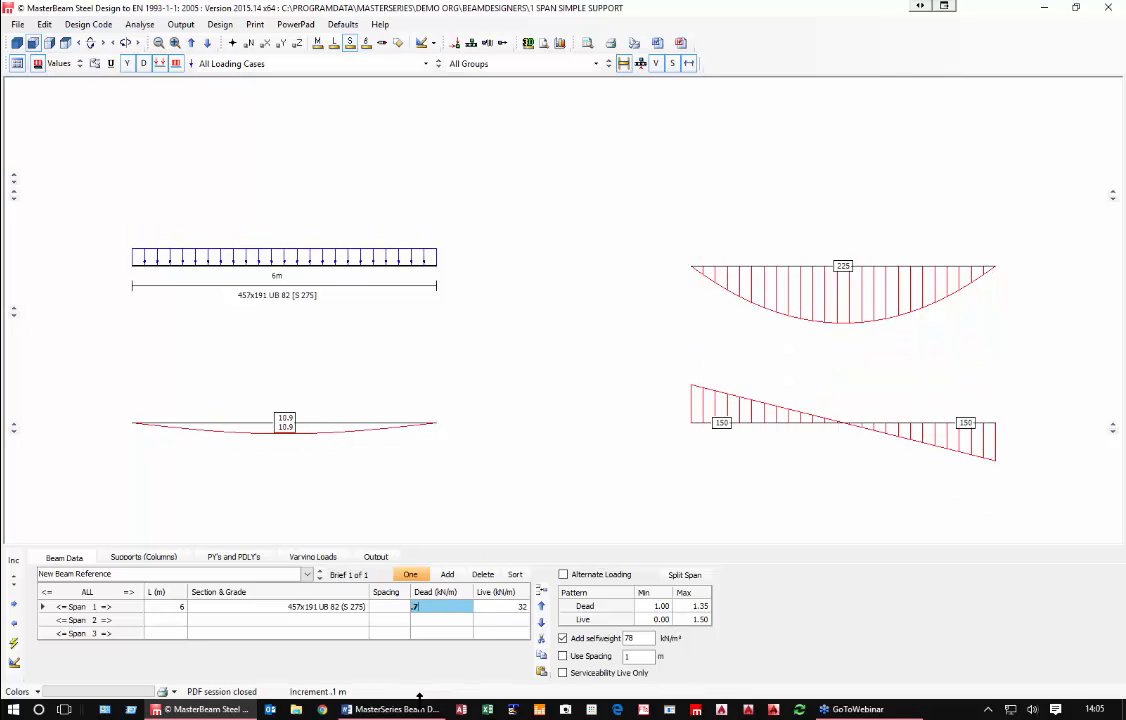
click(493, 607)
key(BackSpace)
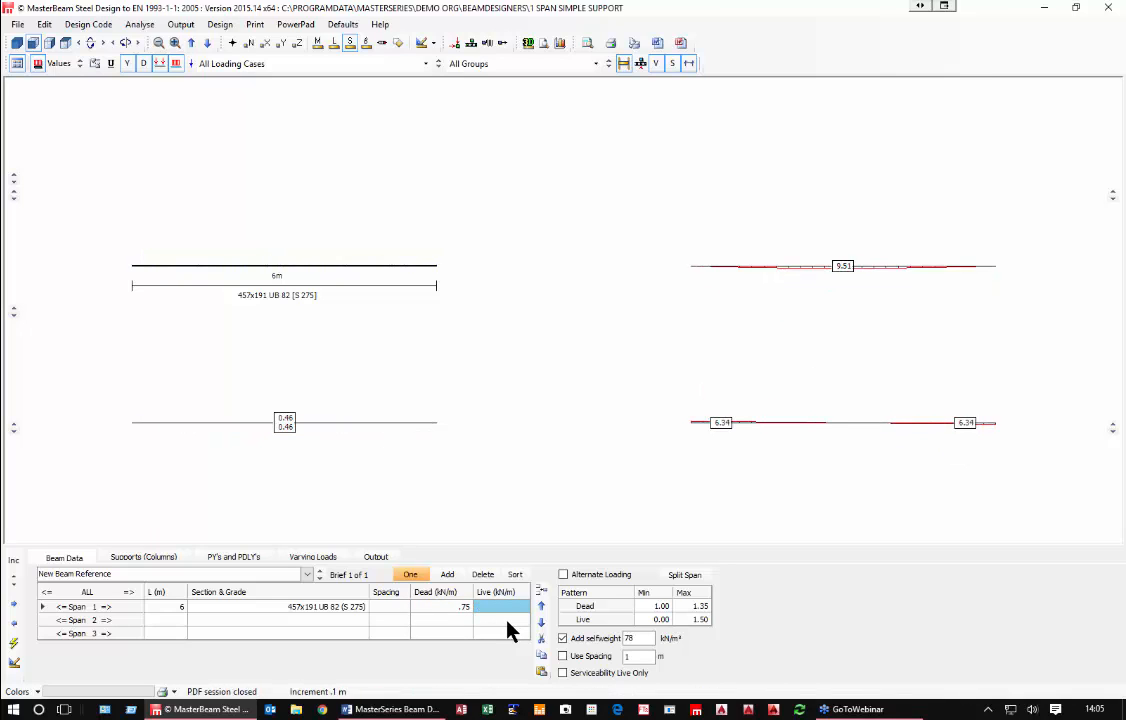
text(2.5)
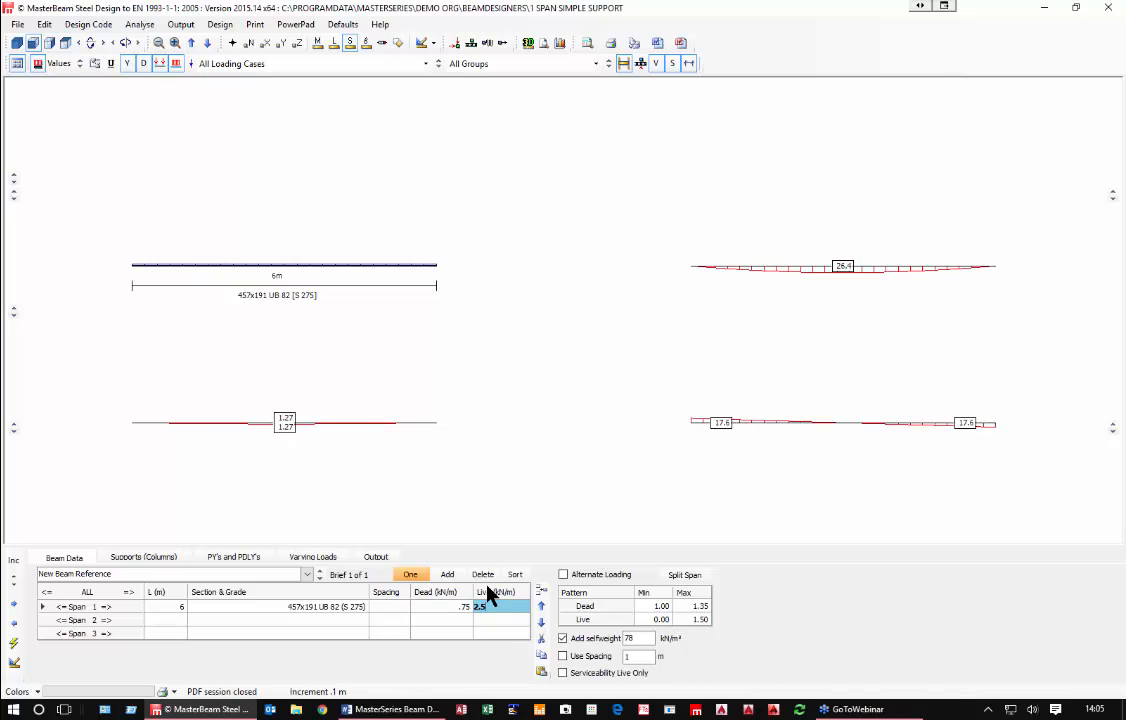
click(388, 606)
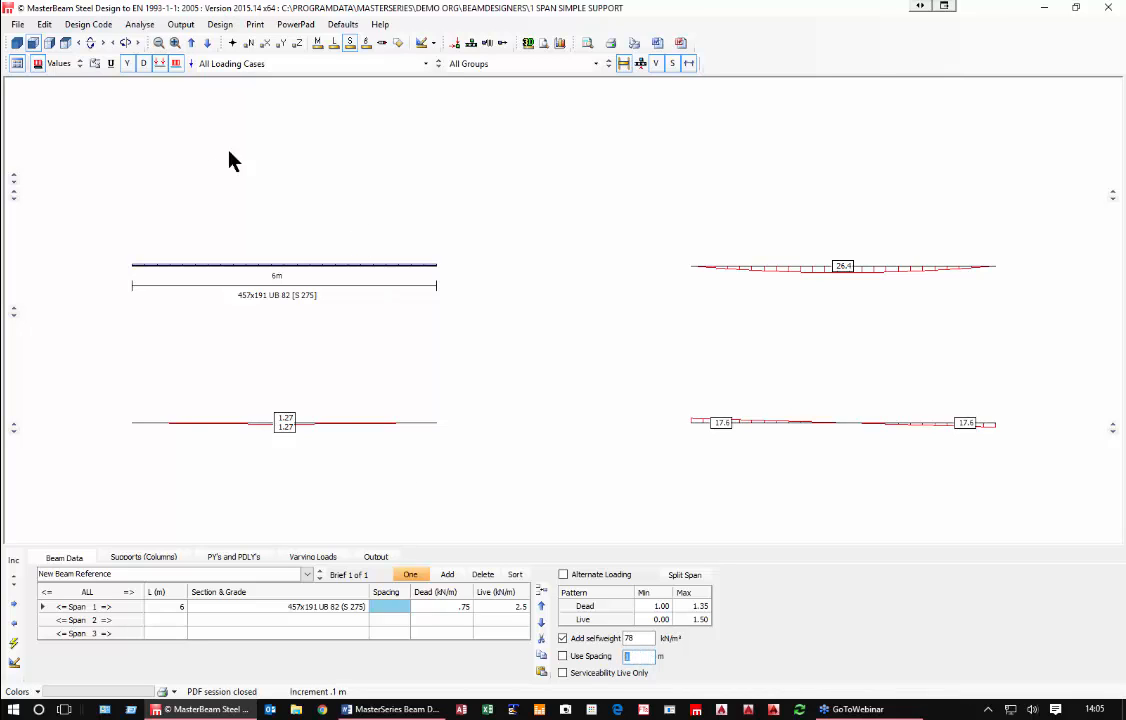
Step: Display the load values on the beam diagram and show only loading case 002 : Live Only (Serviceability)
click(38, 68)
click(61, 63)
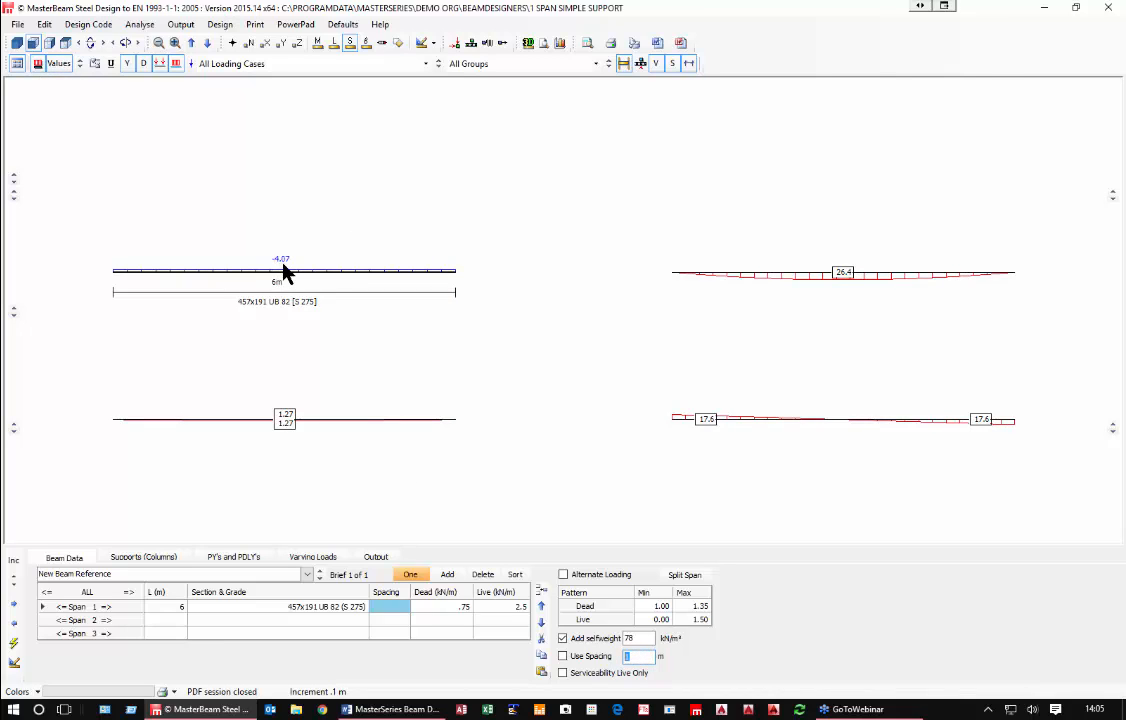
click(265, 63)
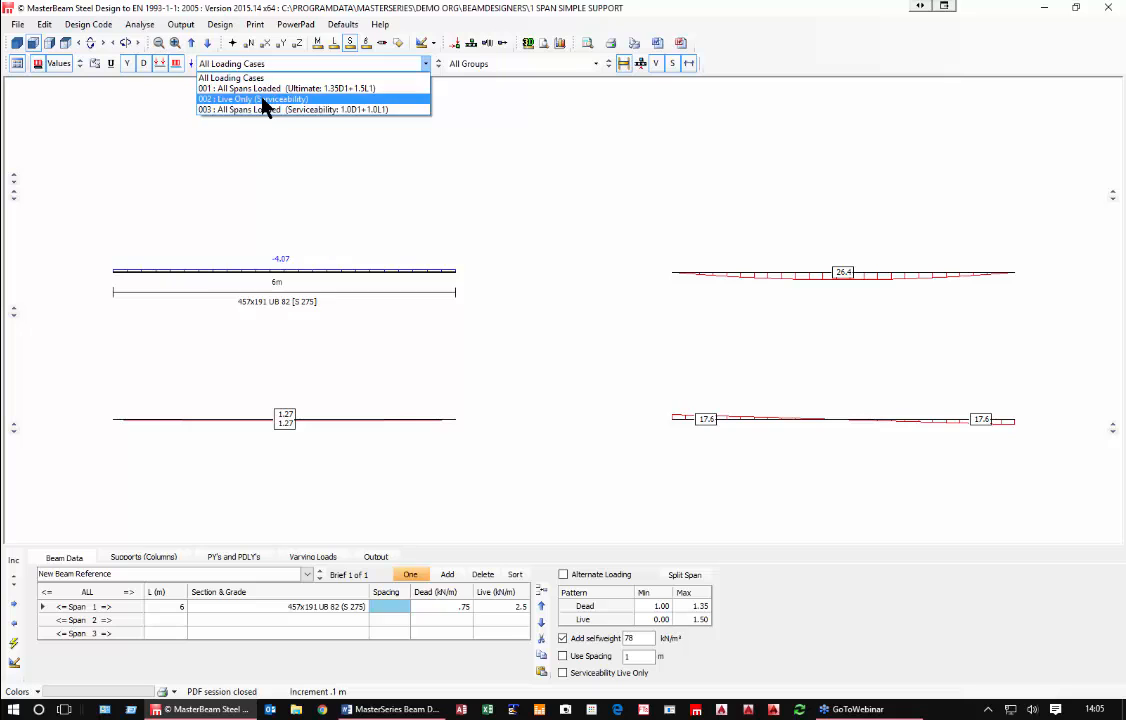
click(263, 99)
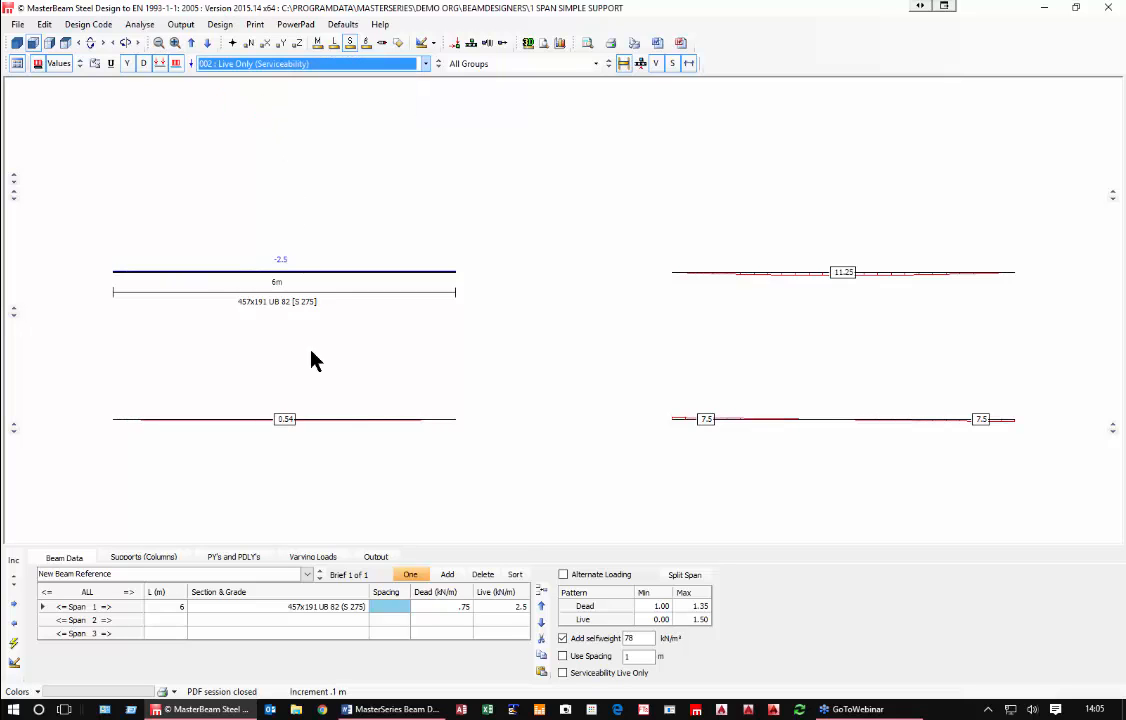
Step: Exclude the beam's selfweight and apply an overall load spacing of 4 m
click(561, 639)
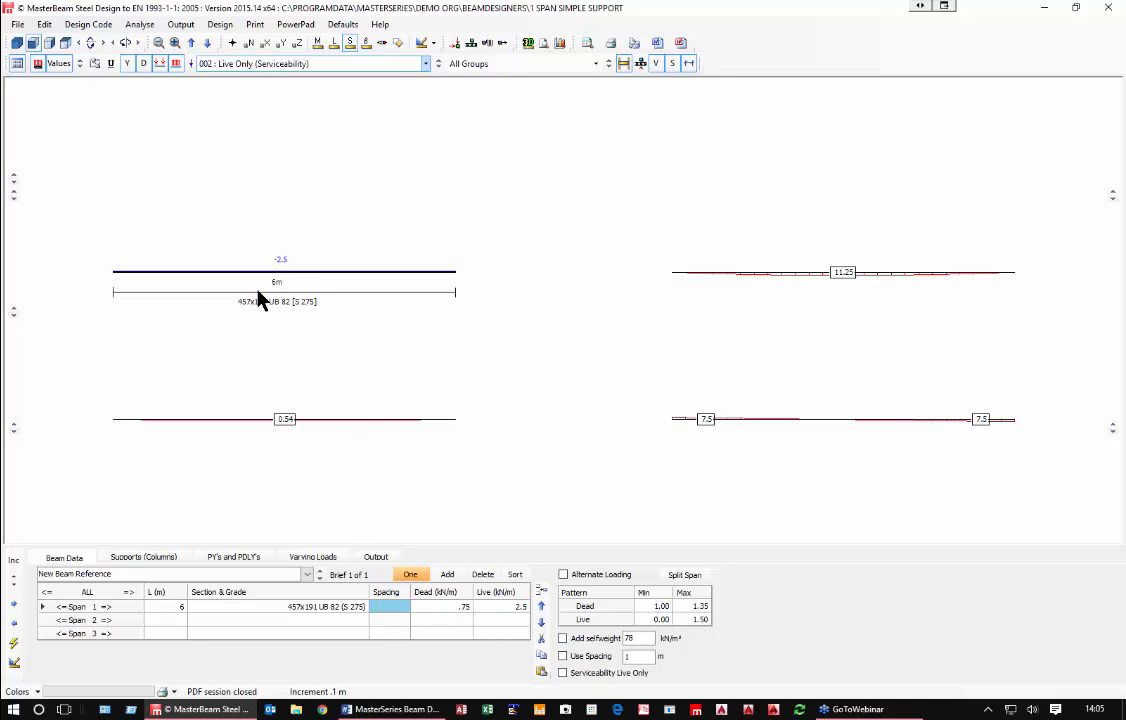
click(578, 660)
text(4)
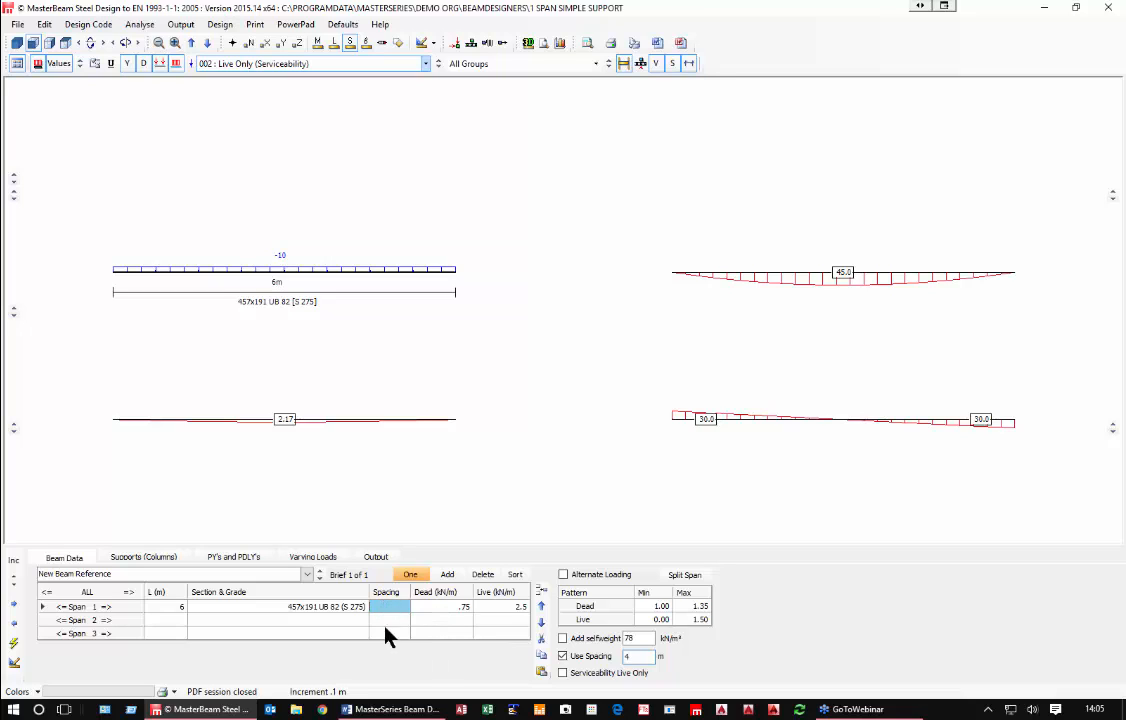
Step: Turn off the overall spacing option and set span 1's own spacing to 3.125
text(3)
click(588, 656)
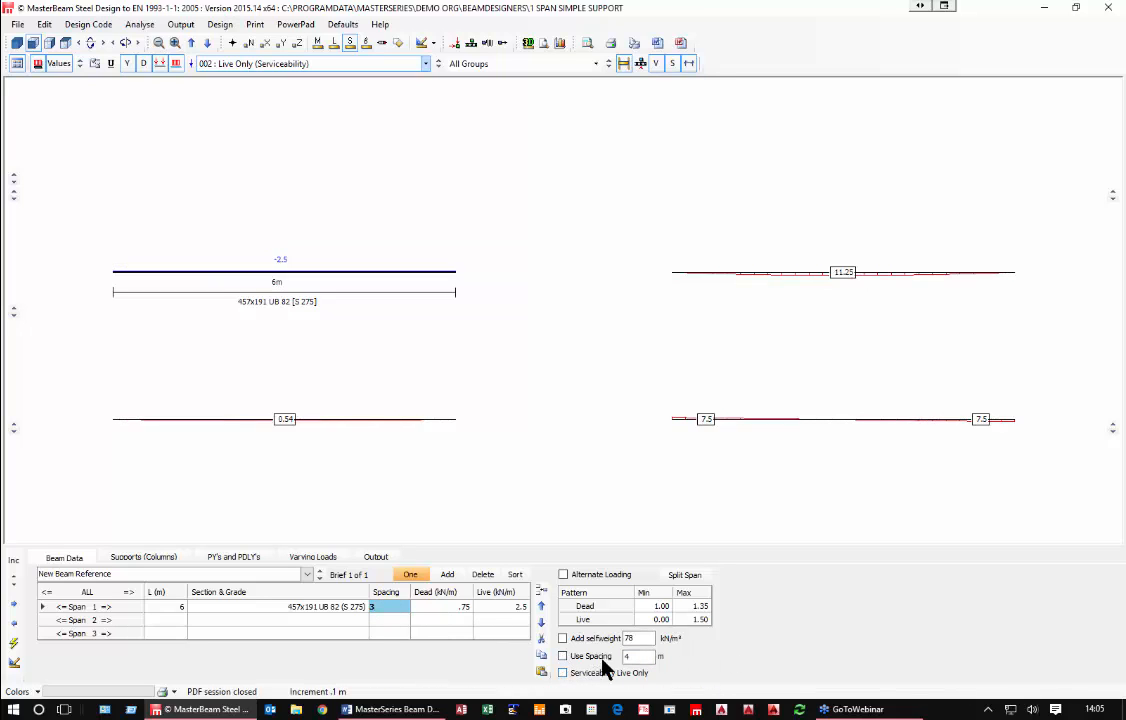
double_click(636, 657)
click(380, 608)
text(3.125)
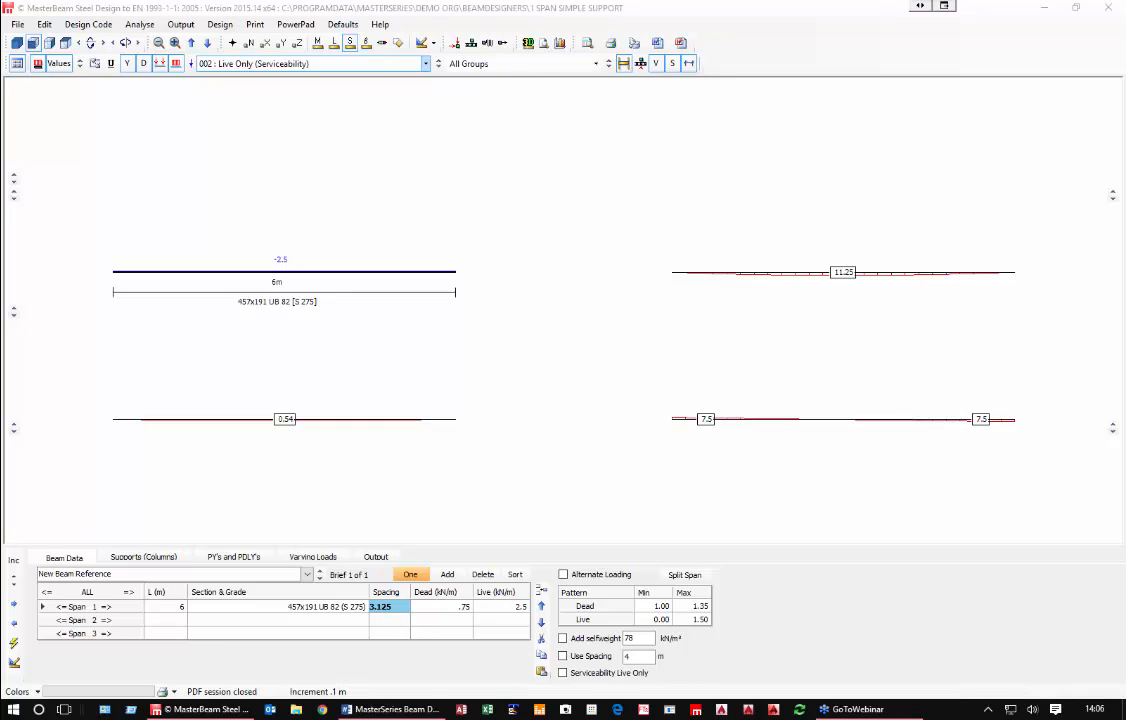
Step: Close the steel beam designer, saving the 1 Span Simple Support file
click(1108, 8)
click(530, 388)
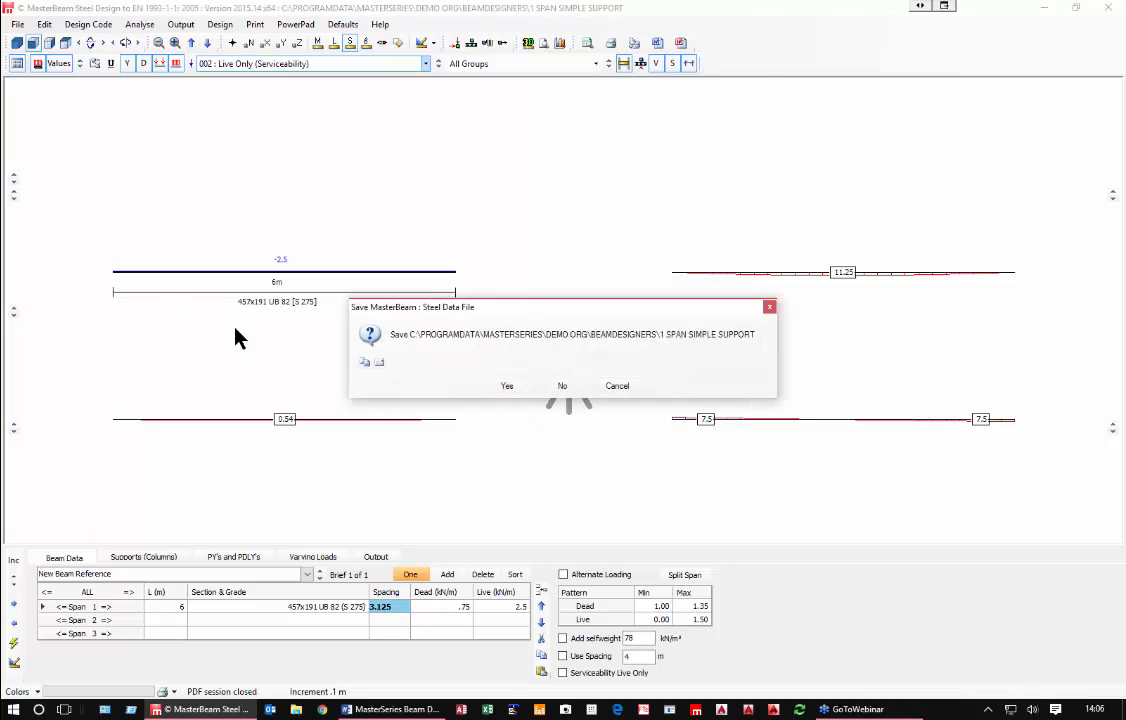
click(512, 388)
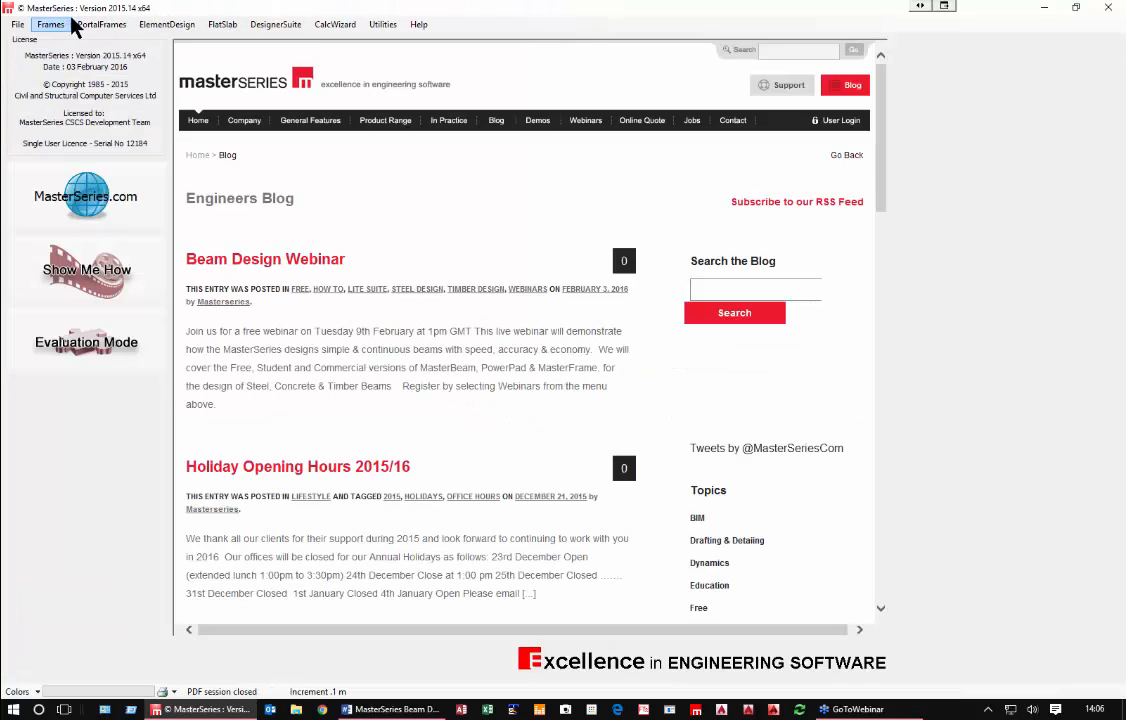
Step: Start the MasterBeam Timber Beam Designer and open the wer file from the Demo Org folder
click(272, 25)
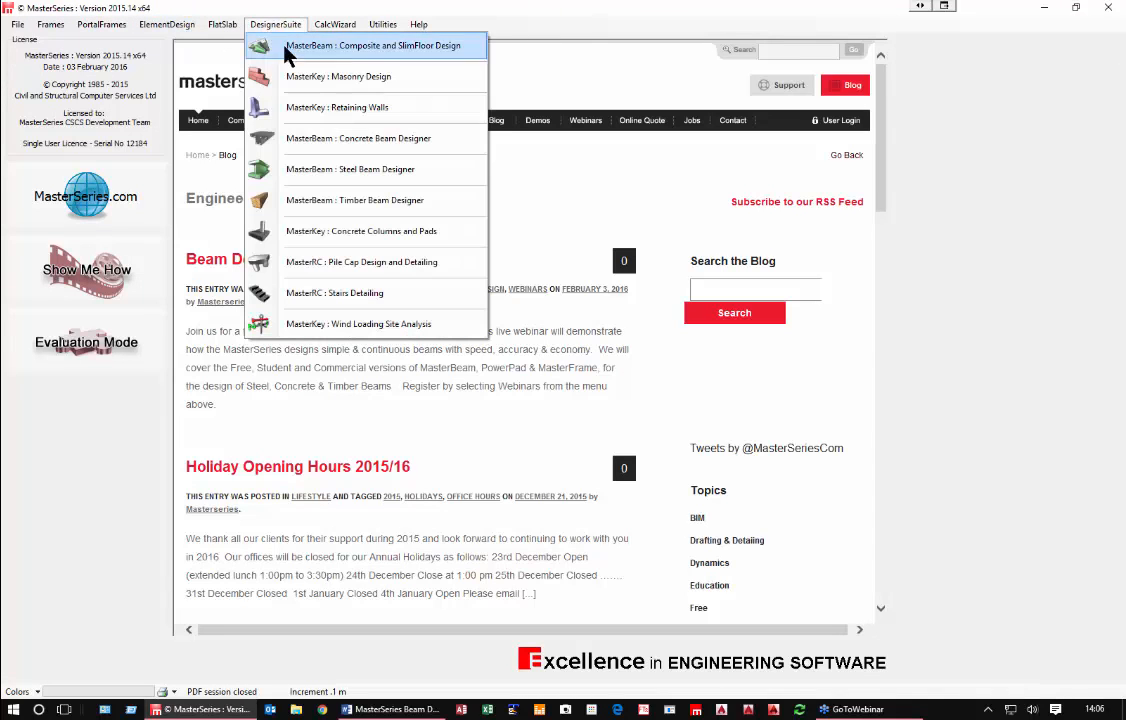
click(365, 200)
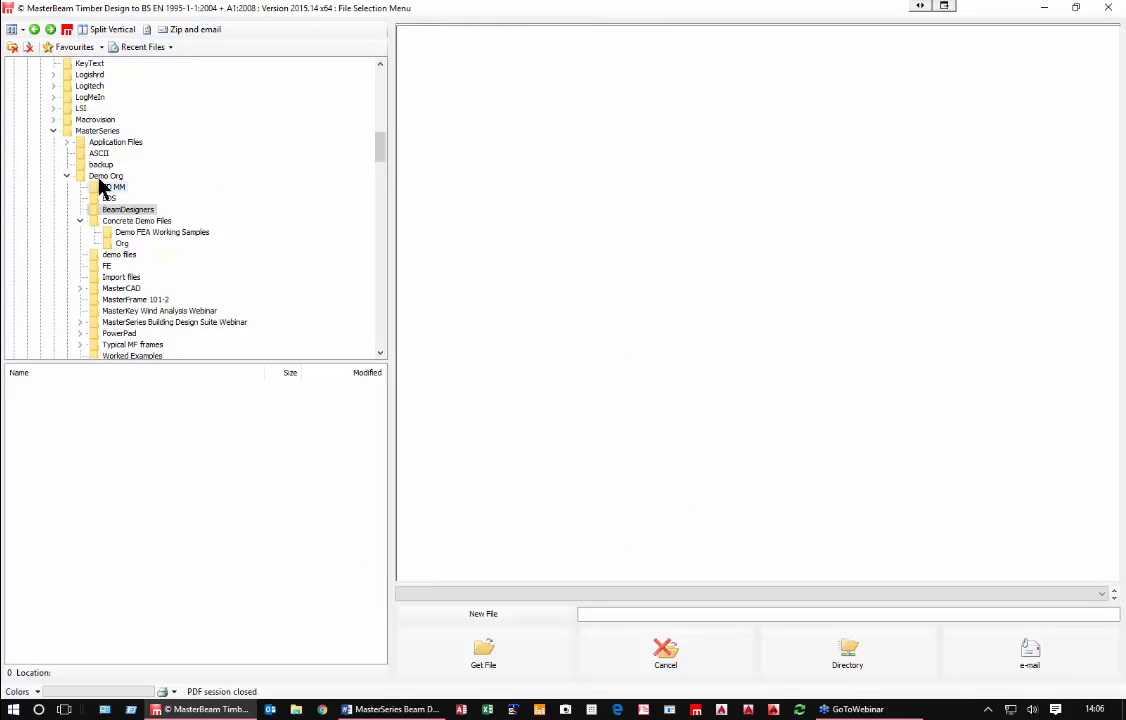
click(102, 177)
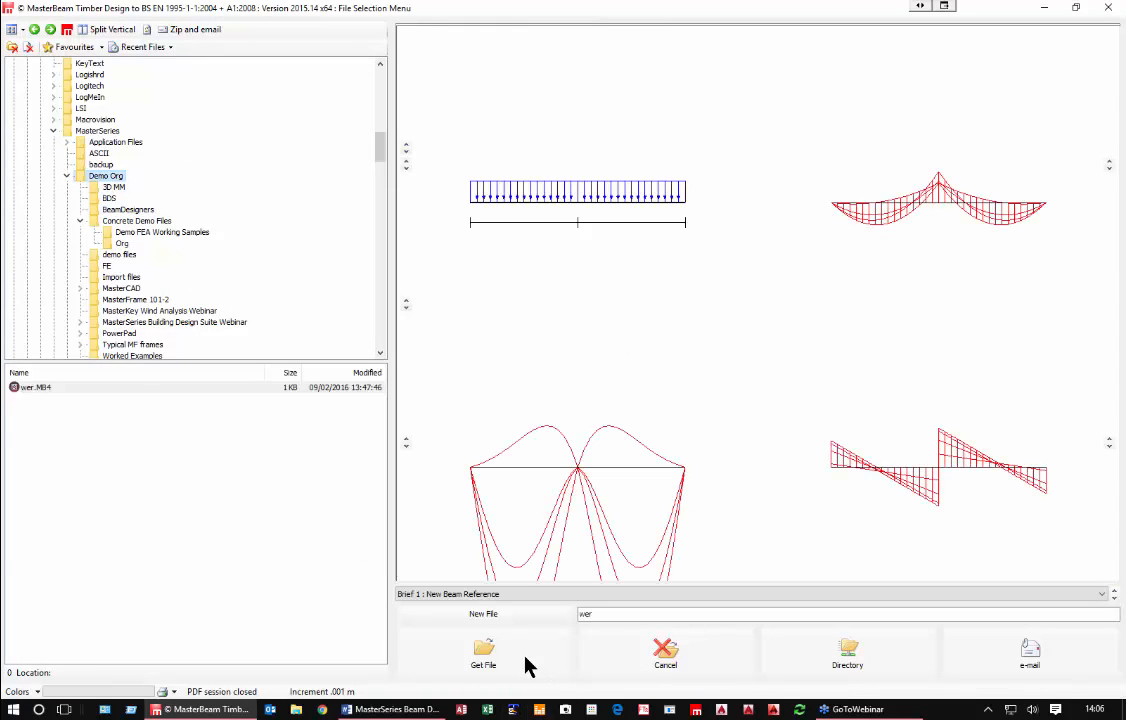
click(492, 657)
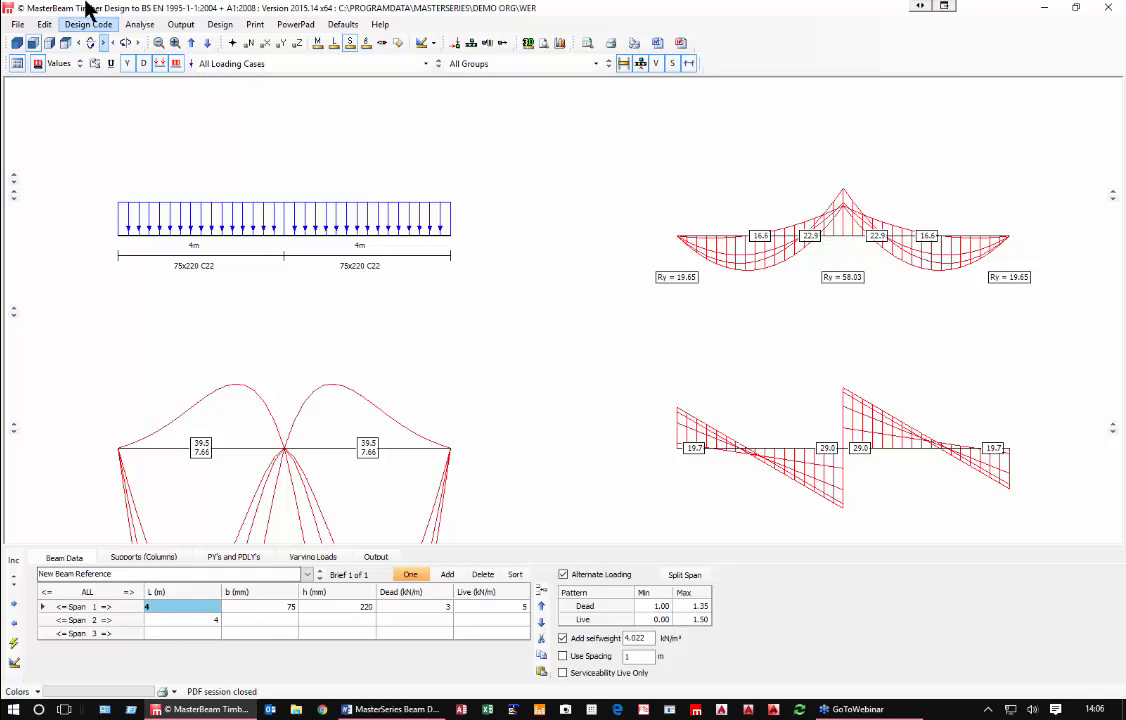
Step: Open Timber Design for the beam and review the service class options in its material specifications
click(221, 25)
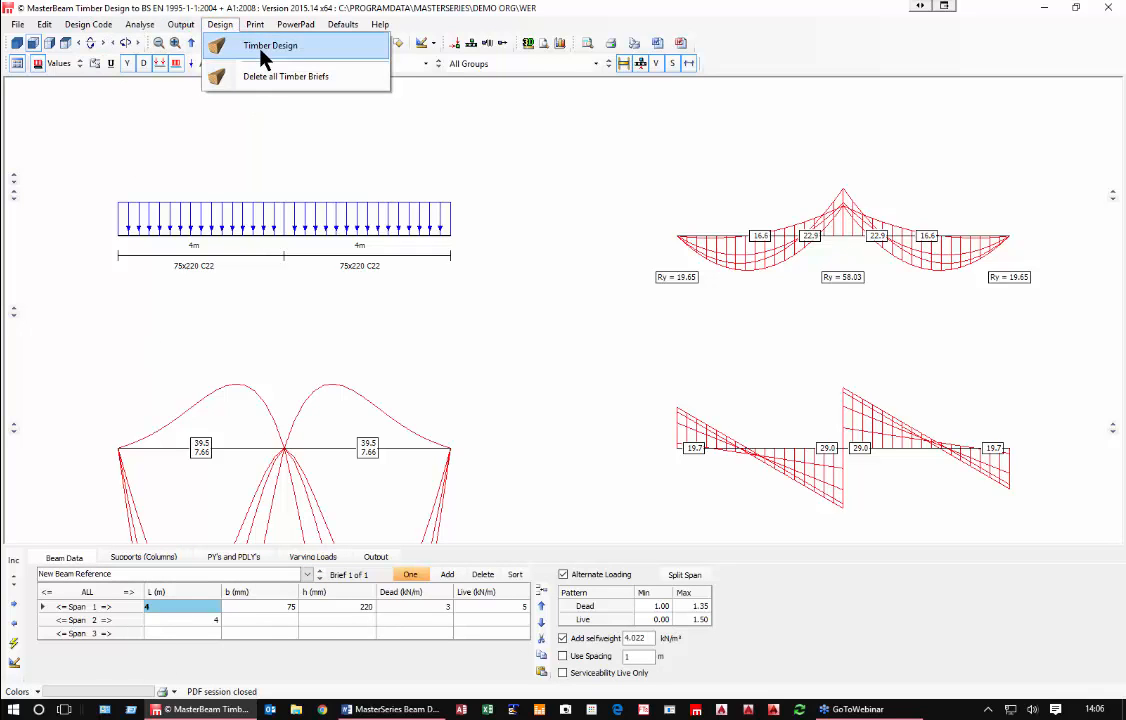
click(268, 47)
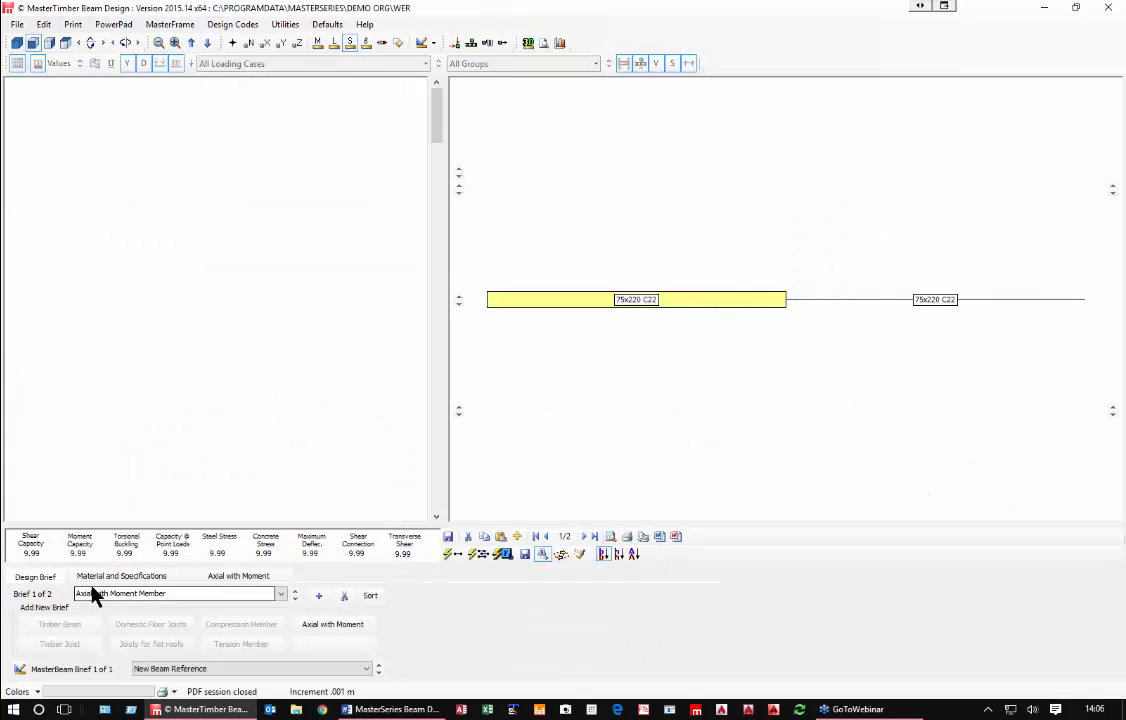
click(128, 578)
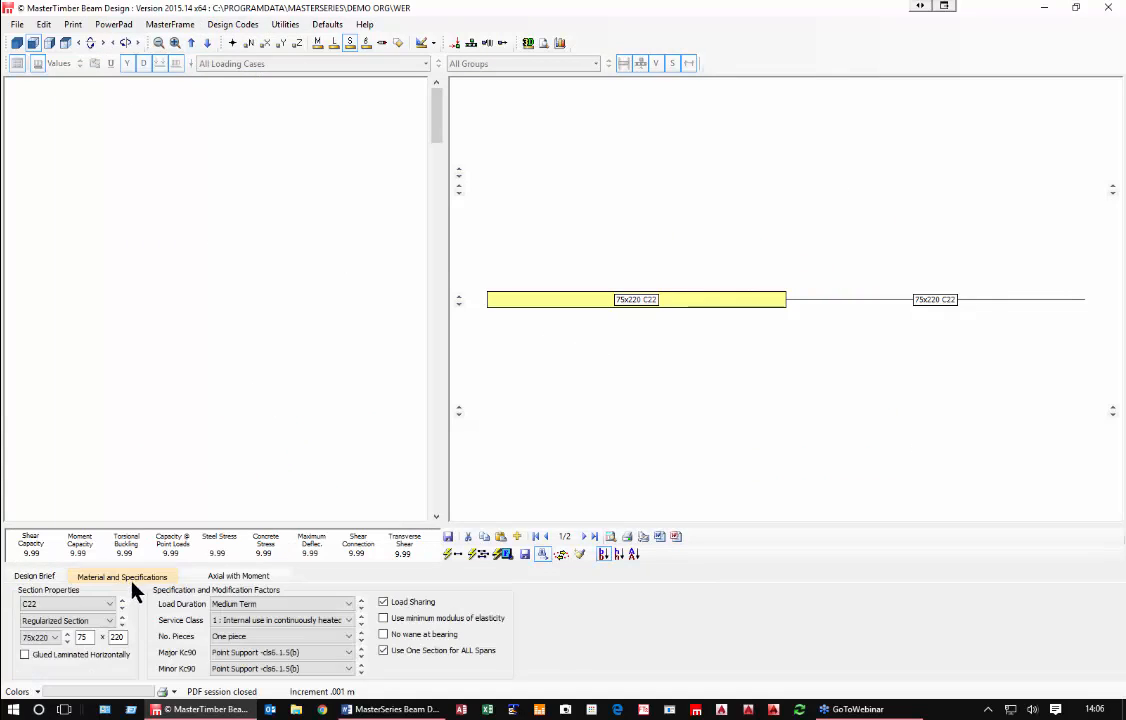
click(269, 622)
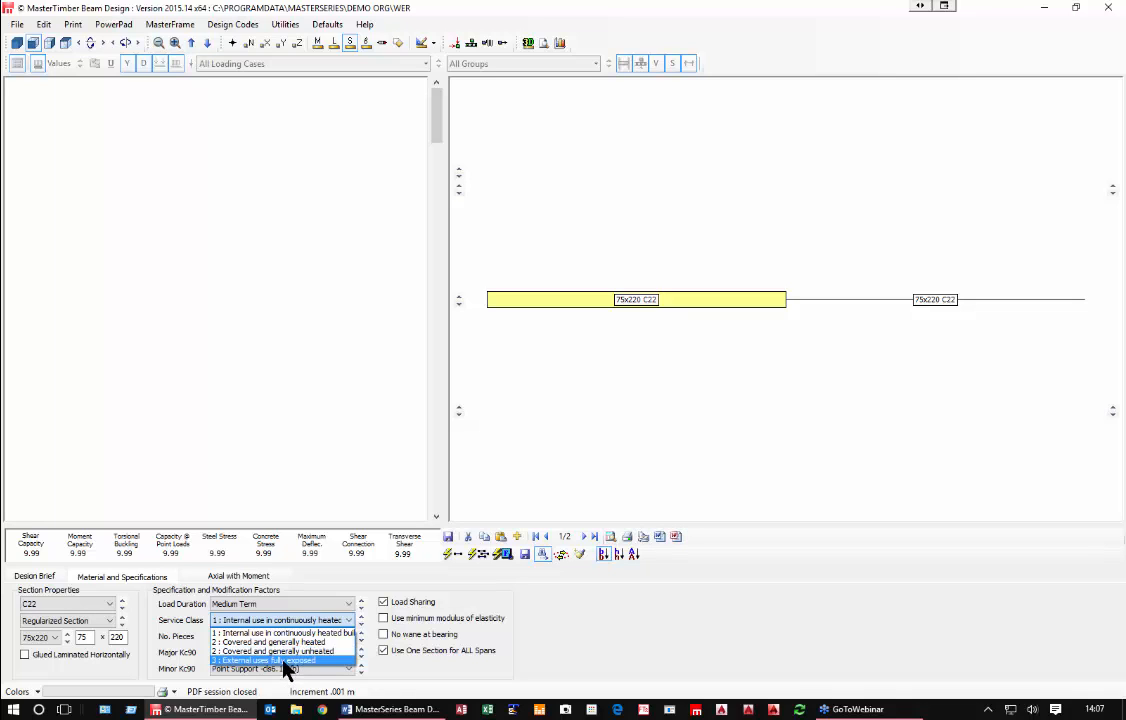
click(379, 663)
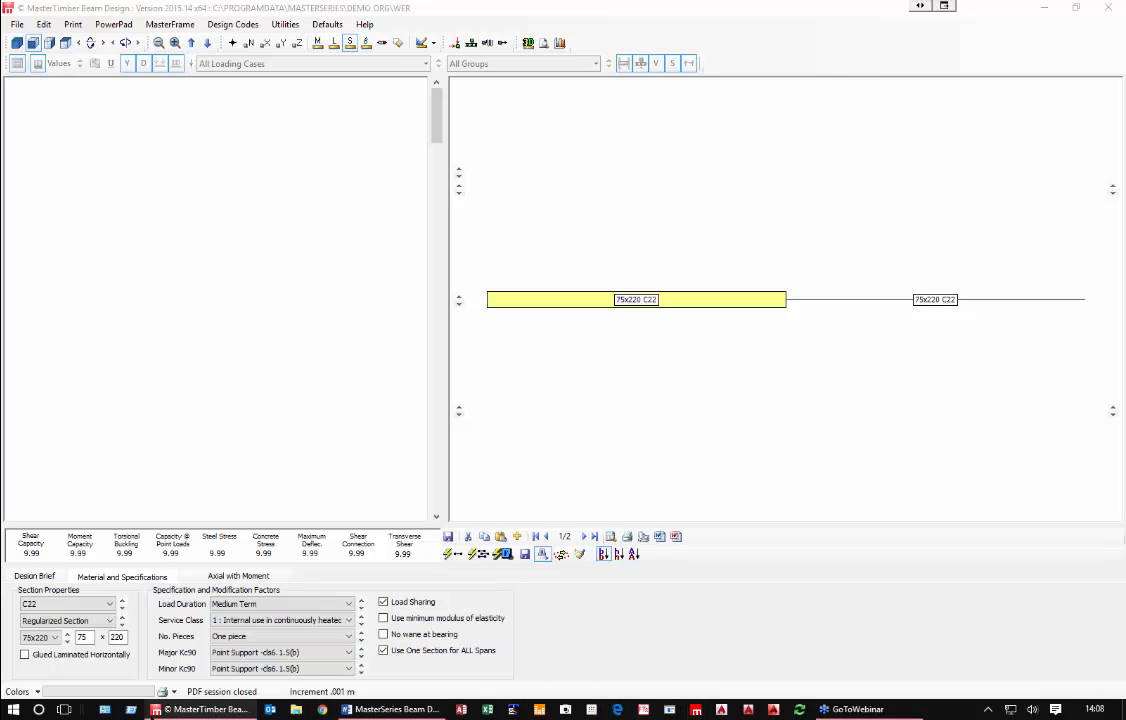
Step: Switch to Chrome and open the 30-day free trial request page from the MasterSeries website's home page
click(320, 709)
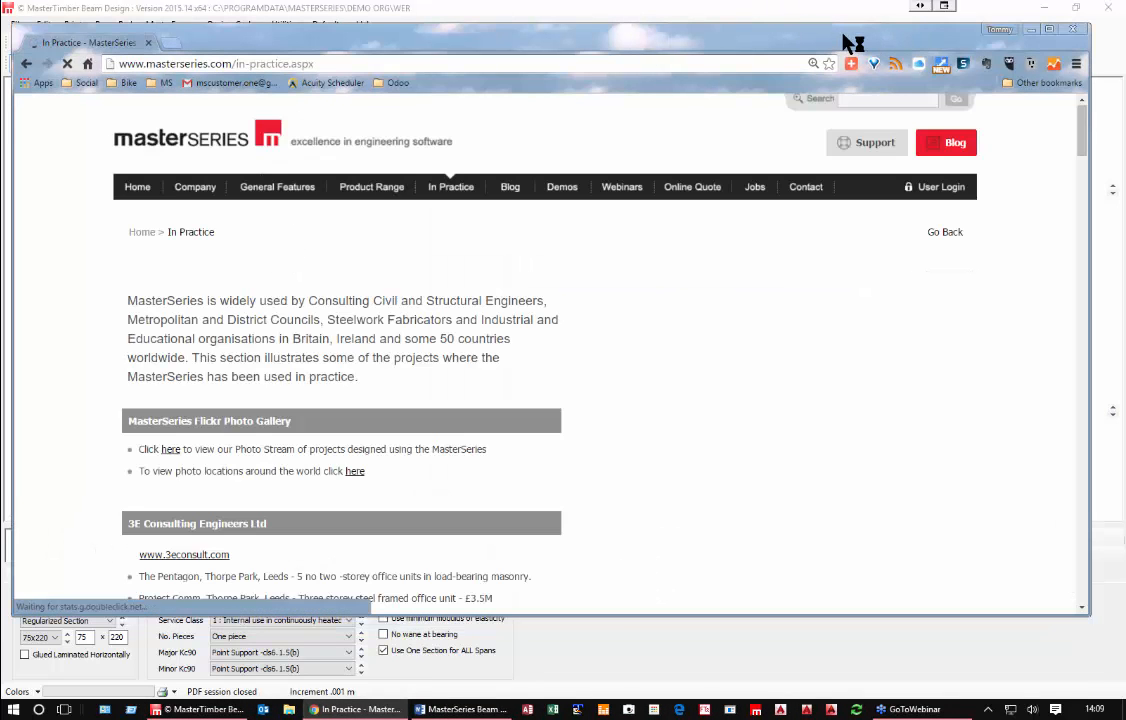
double_click(852, 41)
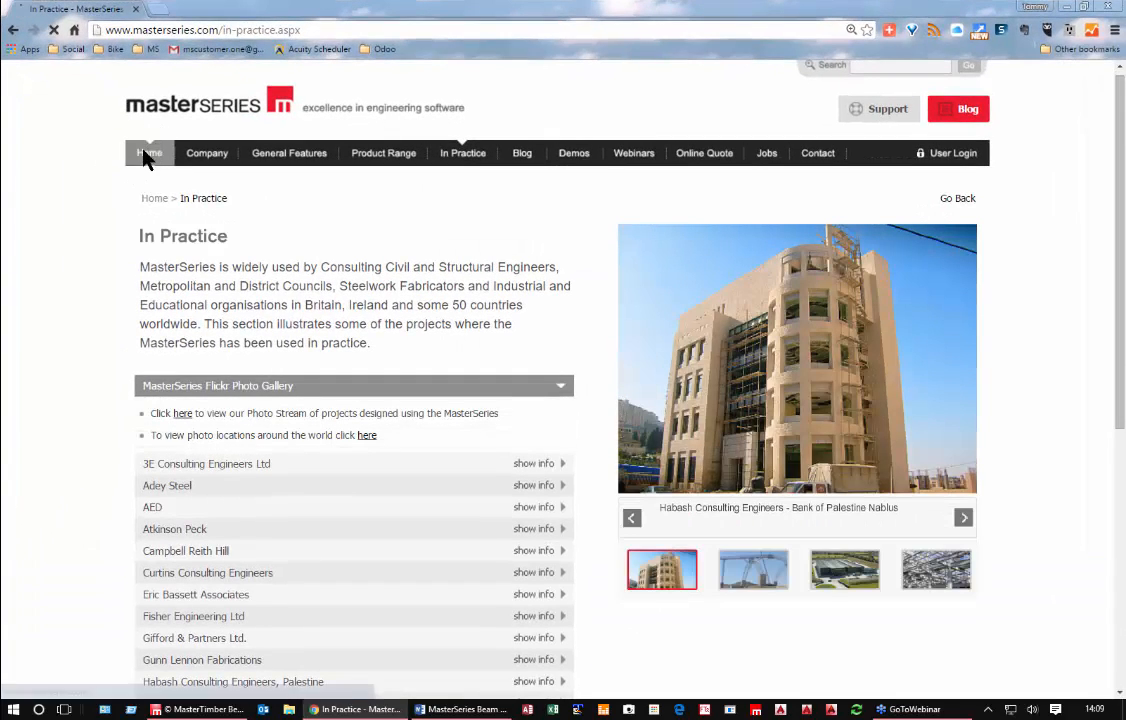
click(148, 154)
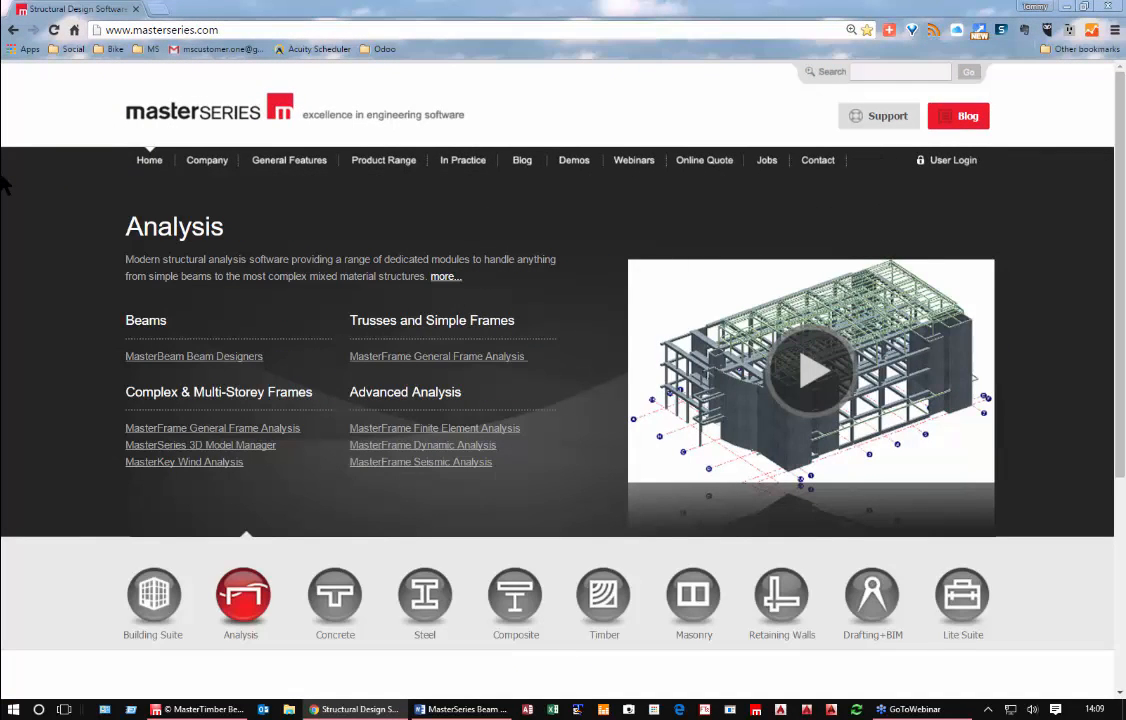
scroll(126, 646, down, 3)
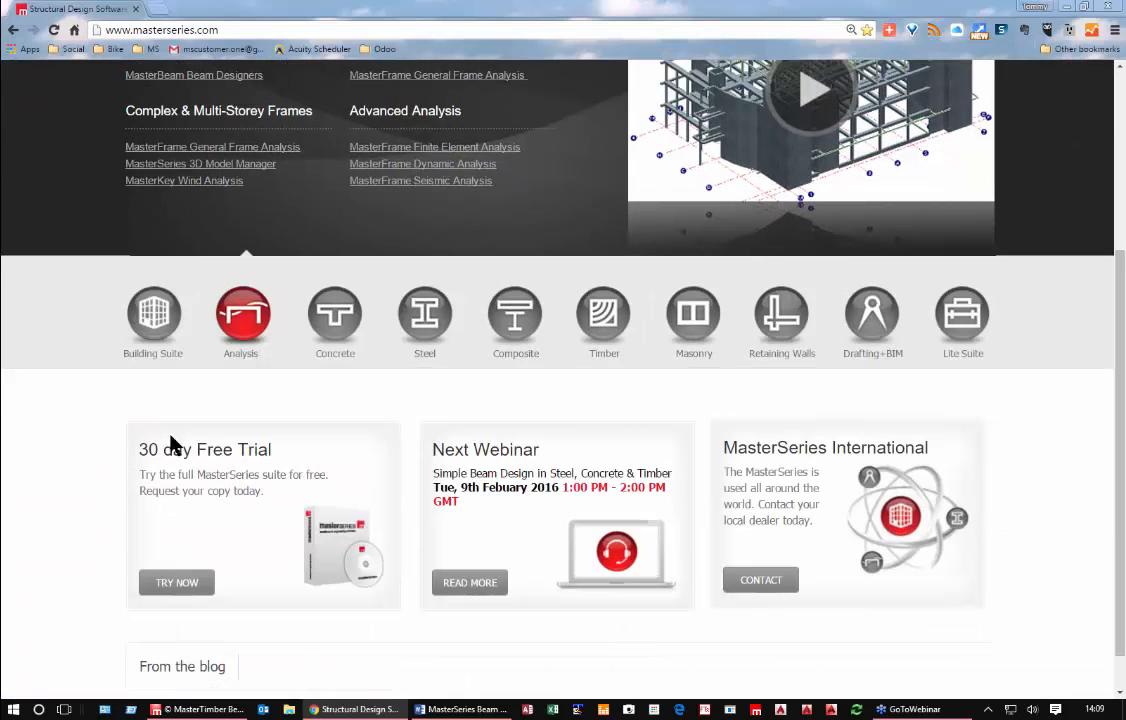
click(183, 590)
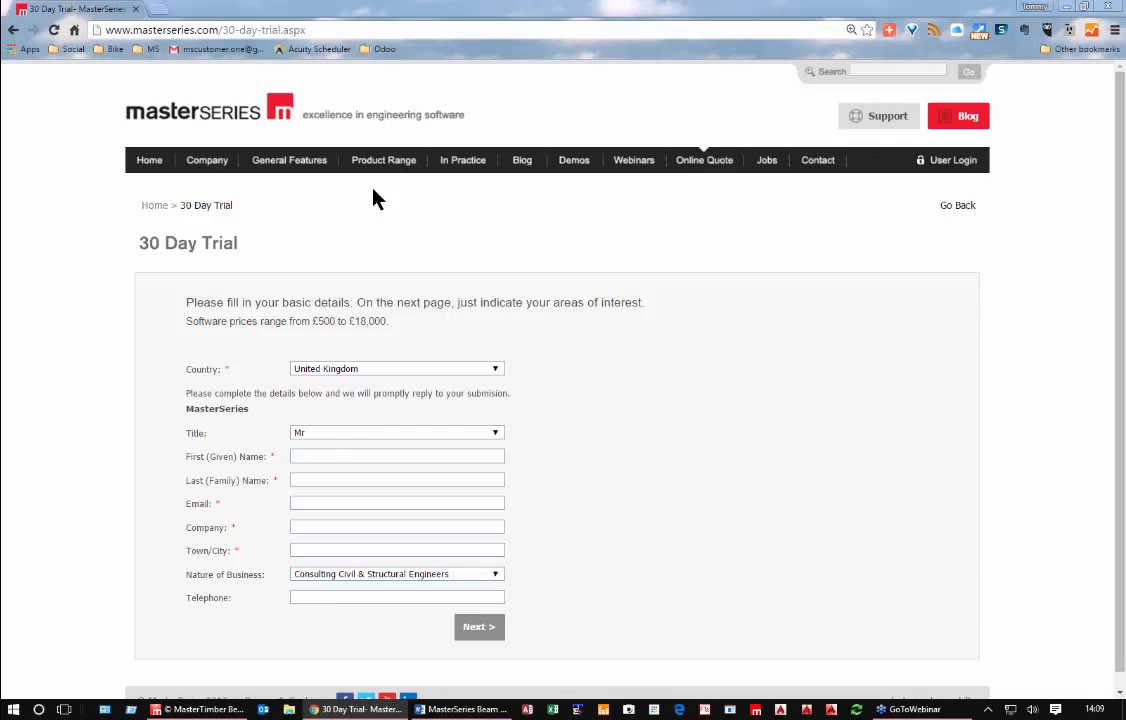
Step: Open the Steel Beam Designer product page from the Steel Design range and look over its trial request option
mouse_move(383, 162)
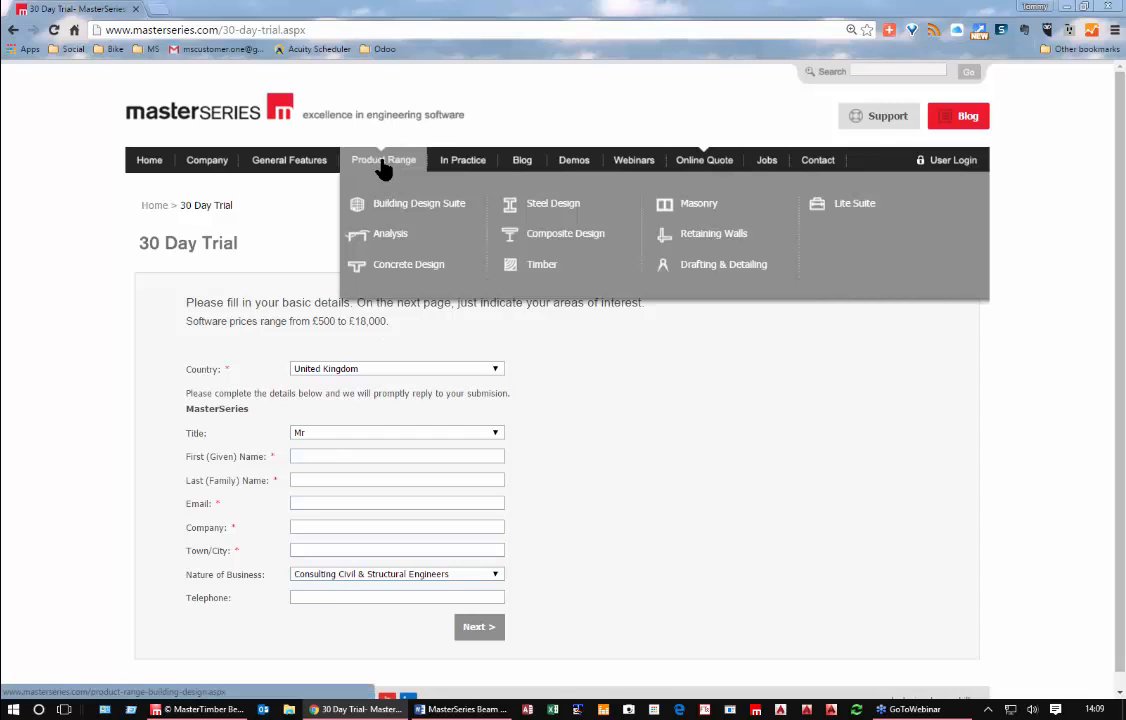
click(553, 213)
scroll(490, 549, down, 4)
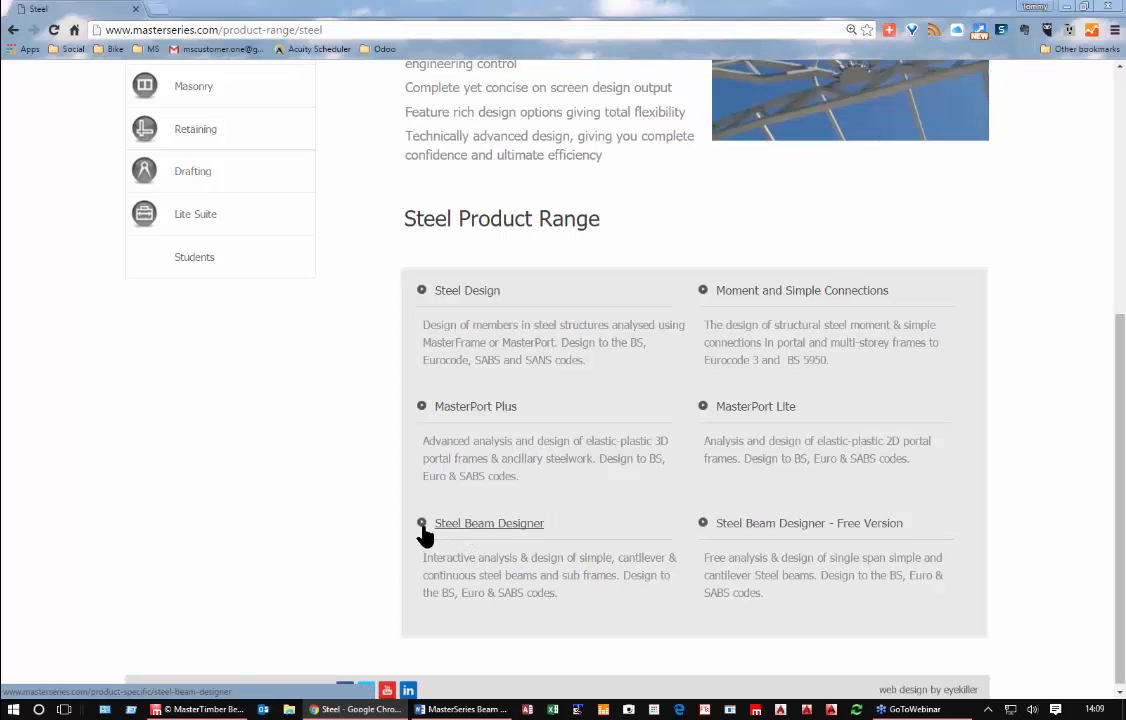
click(450, 536)
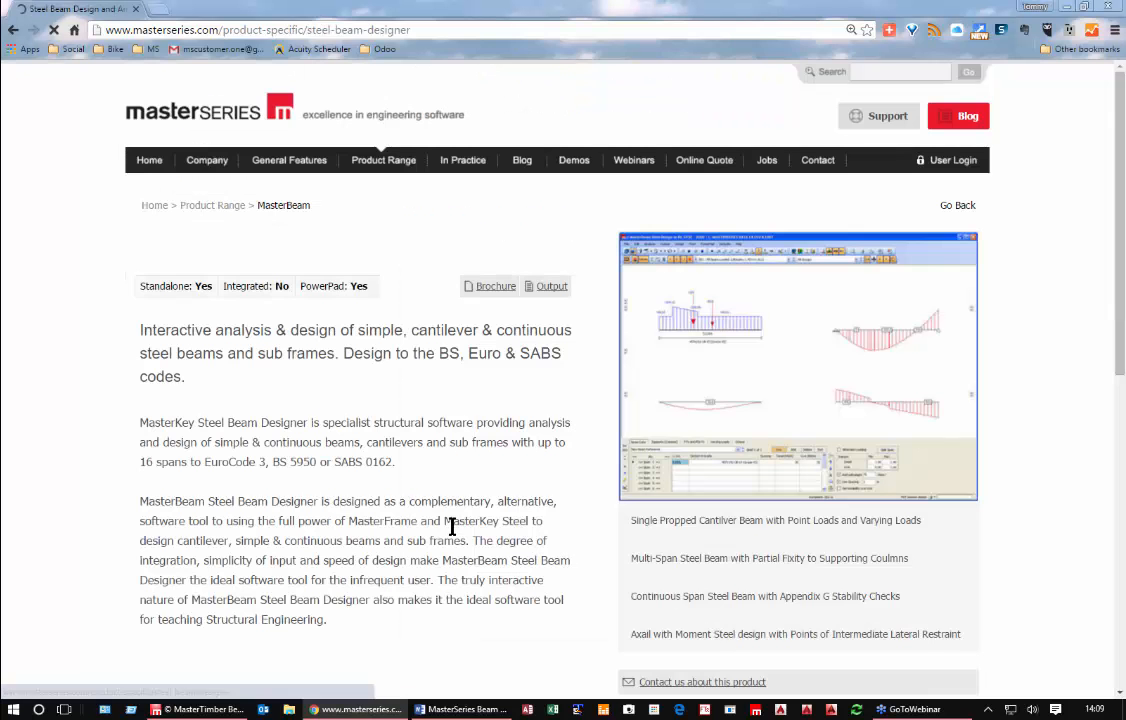
scroll(426, 427, down, 3)
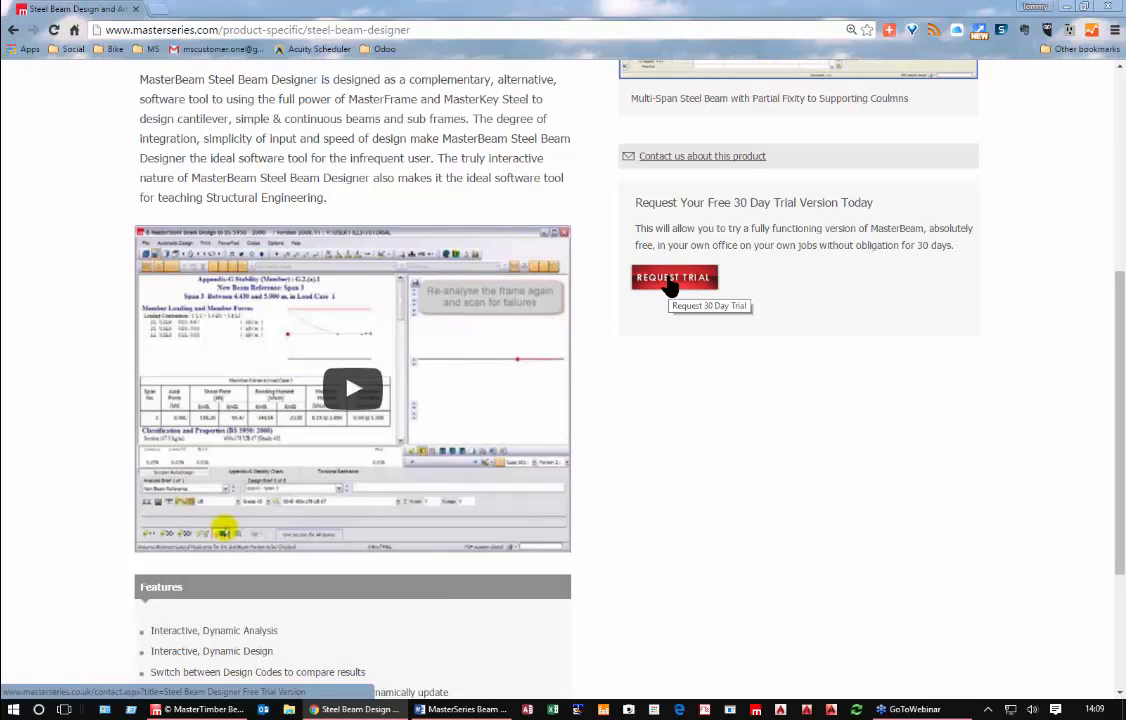
scroll(671, 282, up, 5)
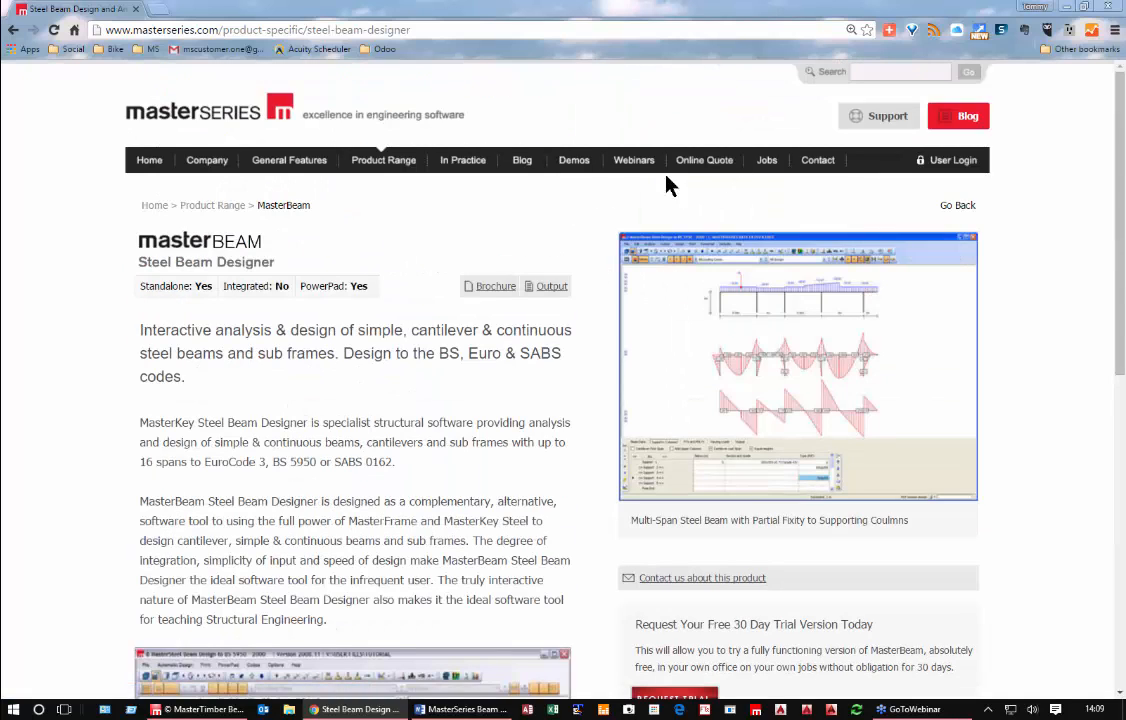
Step: Open the Lite Suite product page and its 30-day trial enquiry form, and look through the form's fields
mouse_move(390, 163)
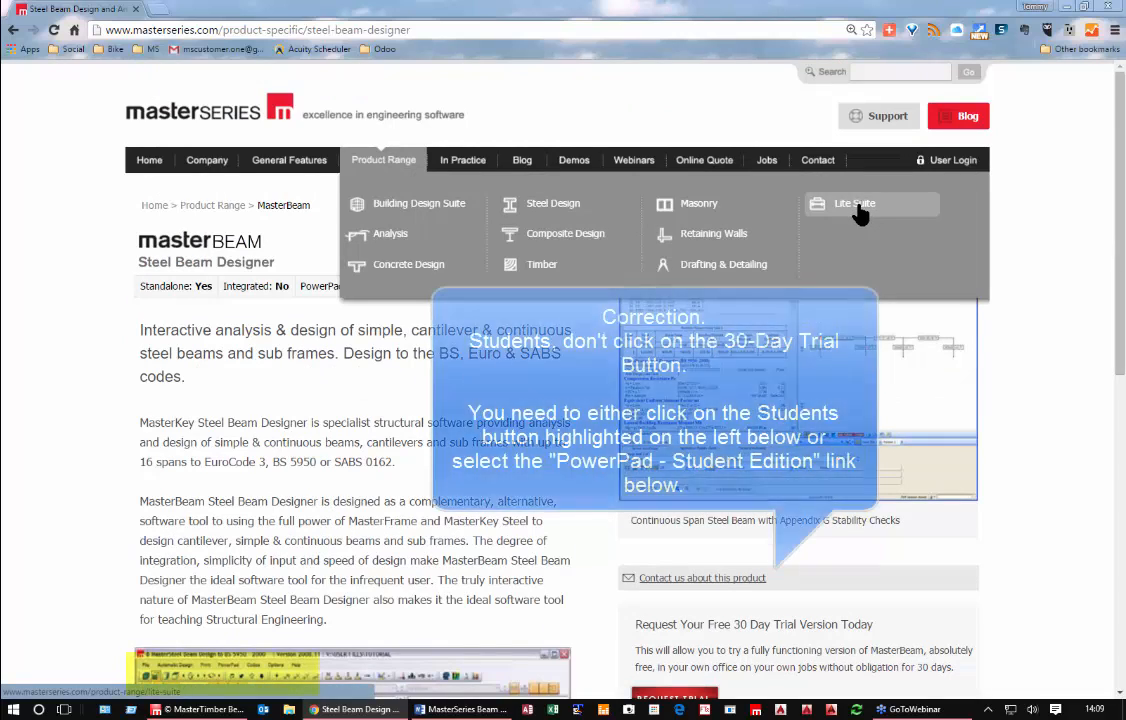
click(858, 206)
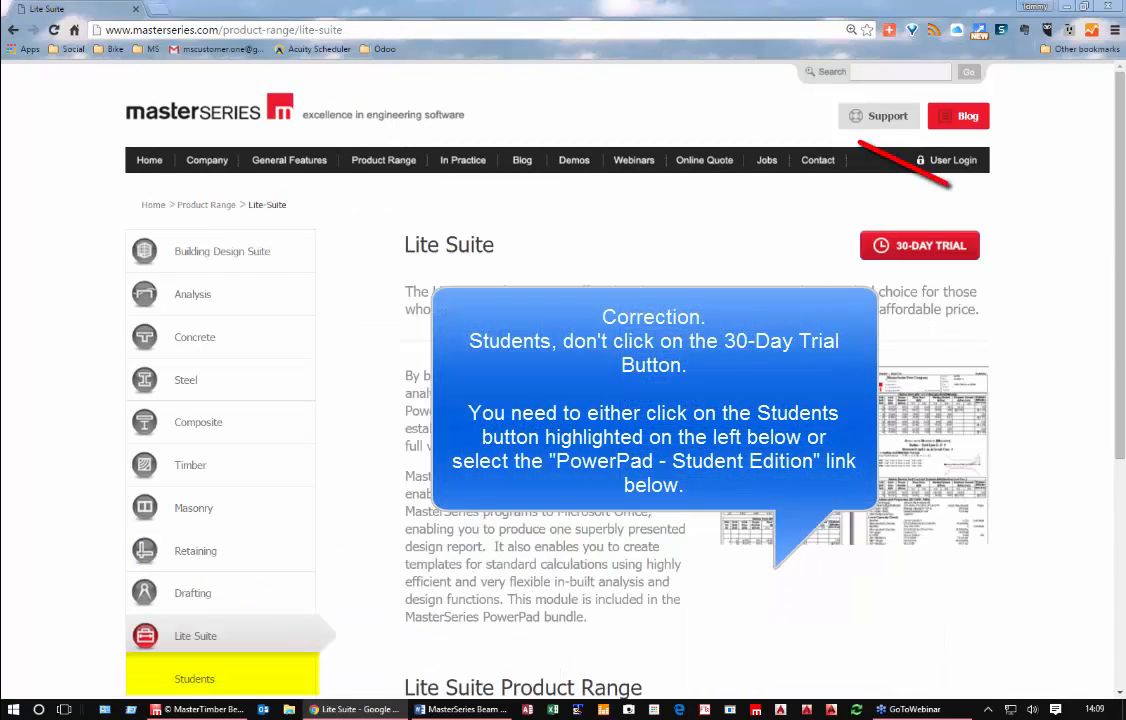
scroll(866, 240, down, 1)
click(872, 176)
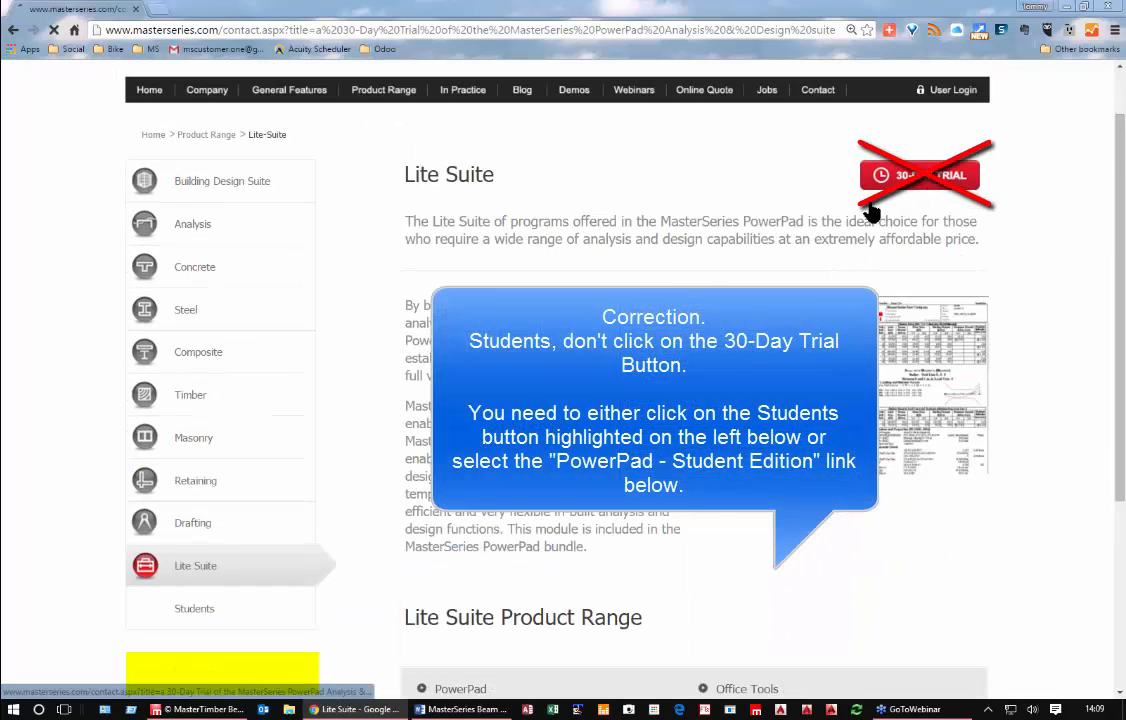
scroll(352, 460, down, 3)
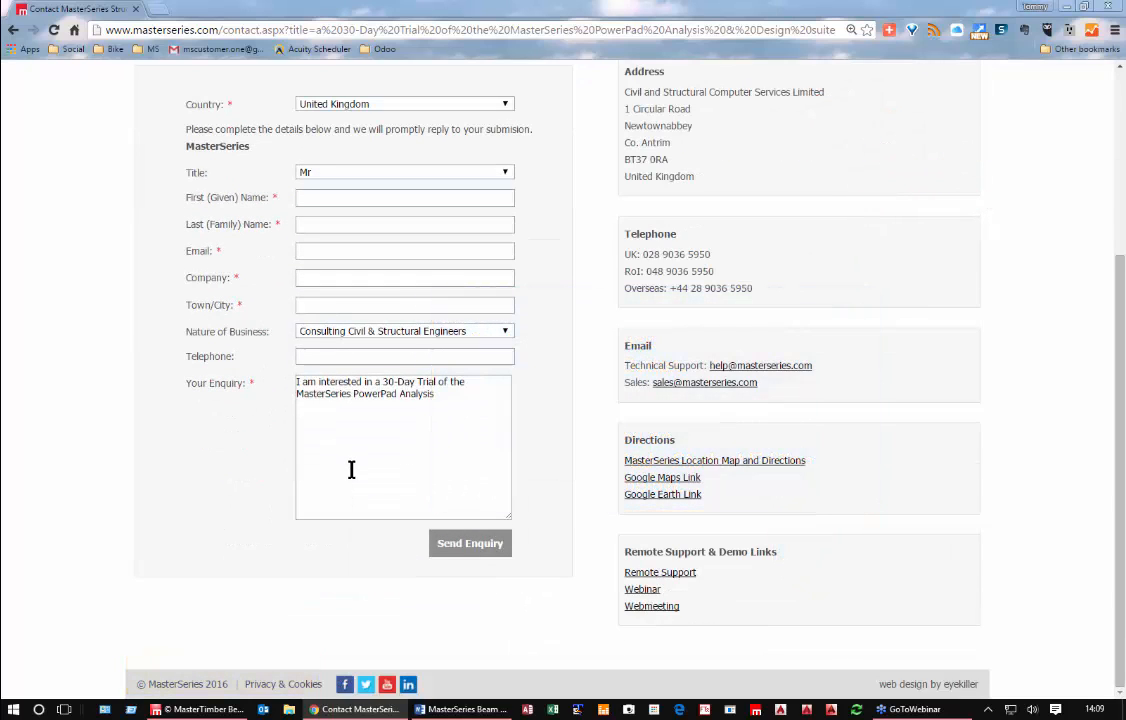
scroll(520, 322, up, 3)
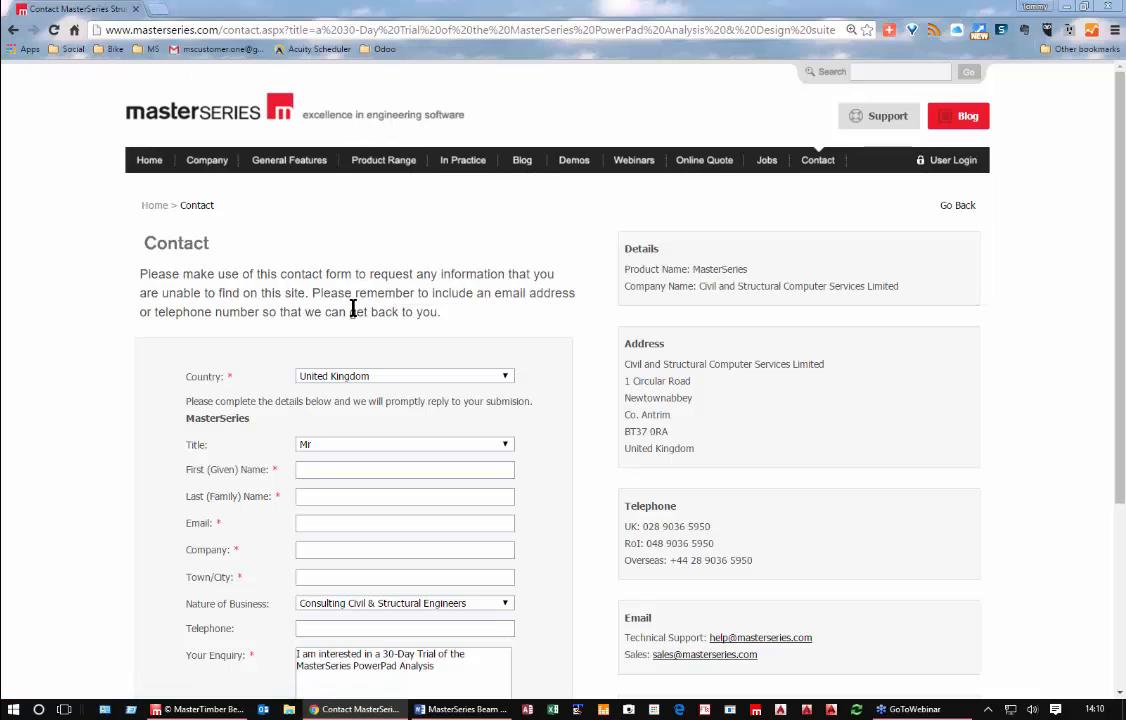
double_click(330, 293)
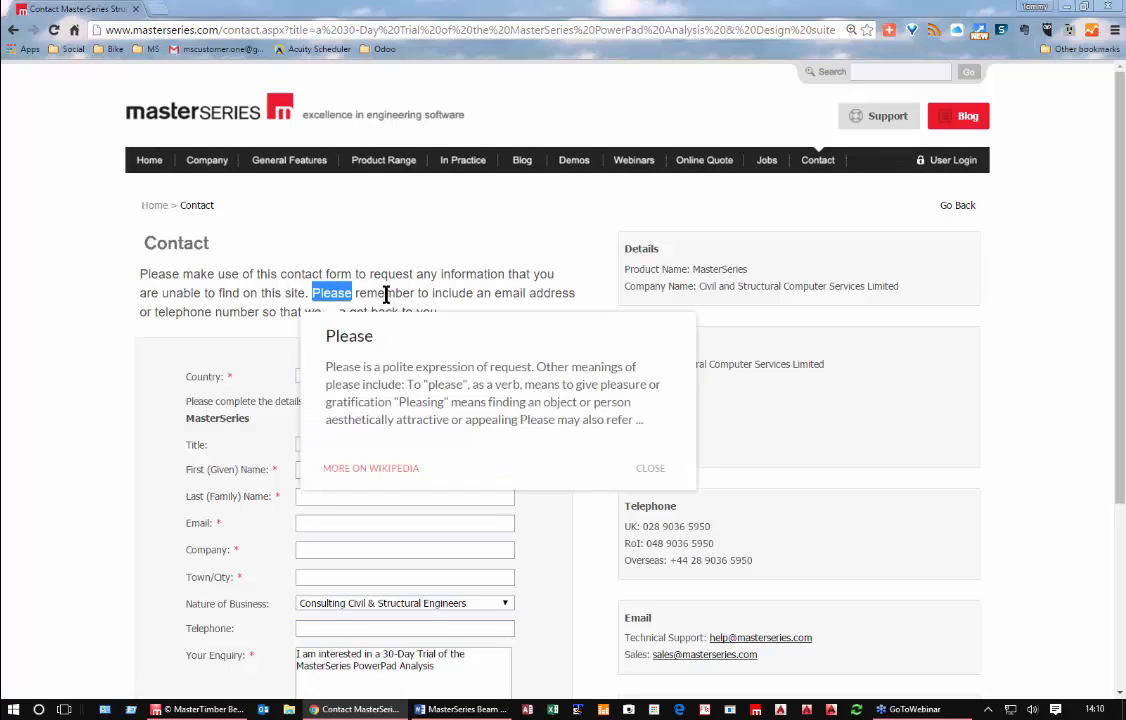
double_click(386, 293)
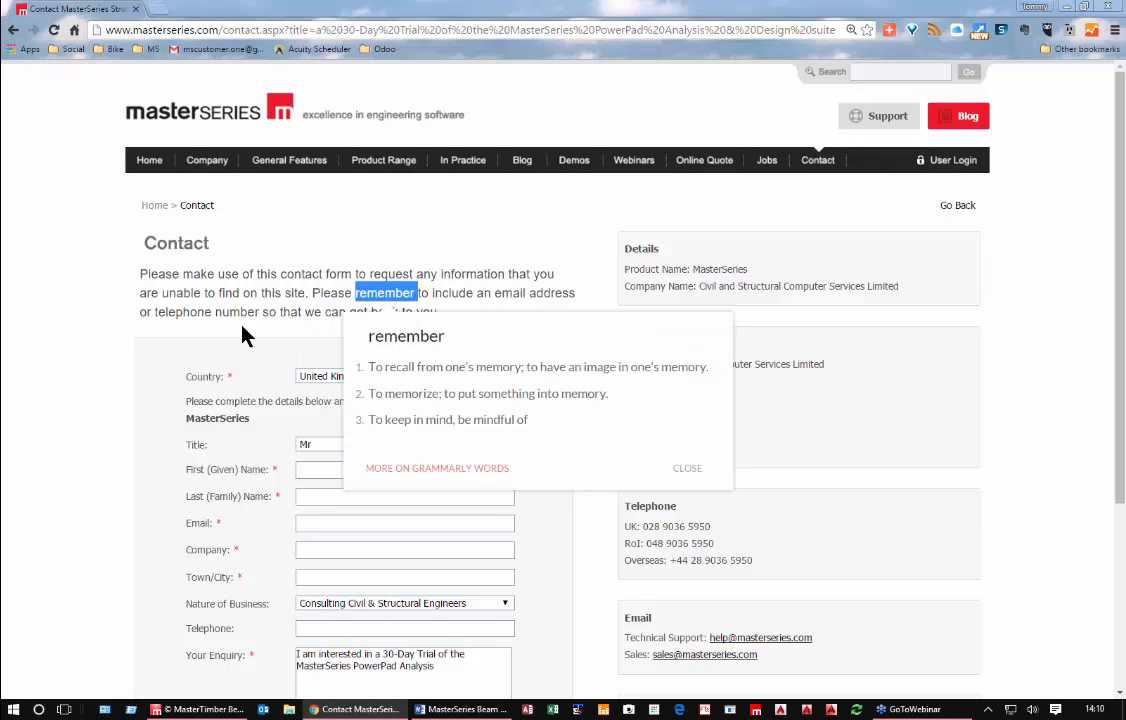
Step: Open the website's user login page and log in to the Client Area with the saved user name and password
scroll(277, 341, down, 3)
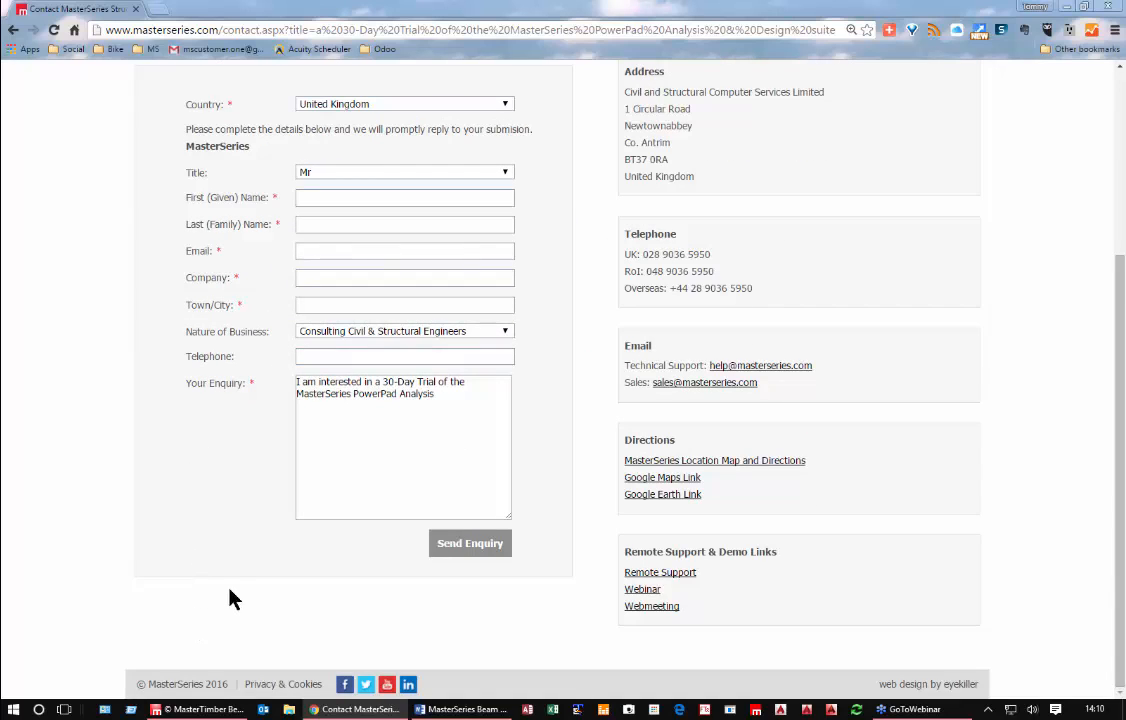
scroll(240, 585, up, 3)
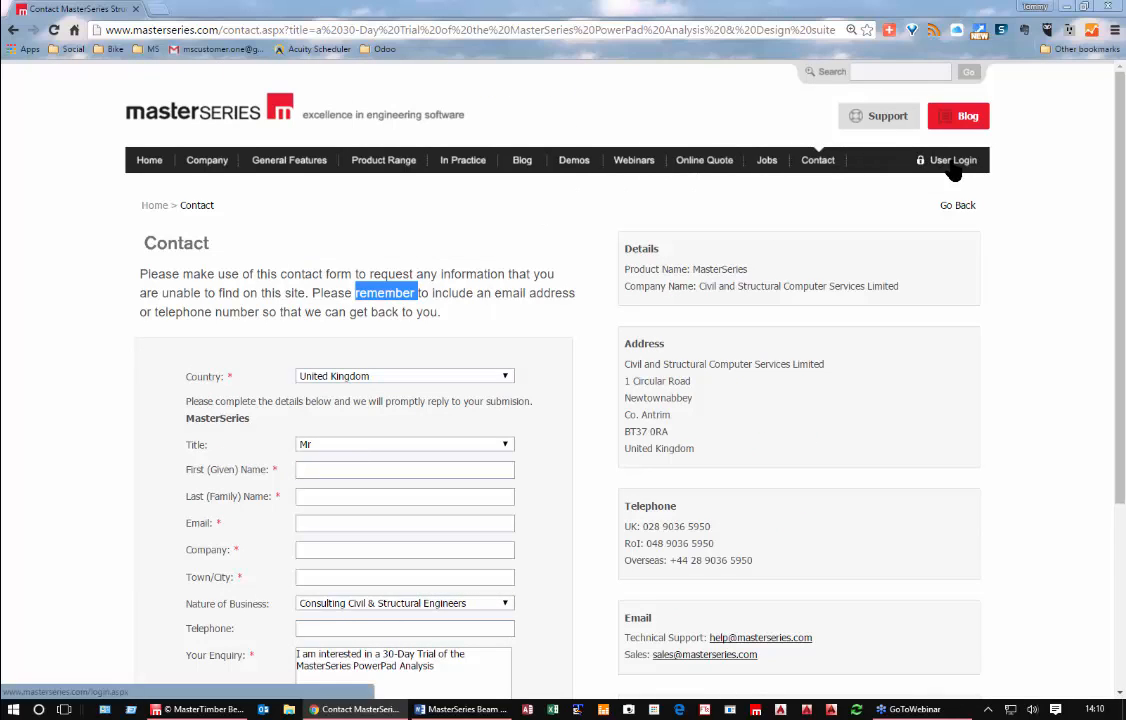
scroll(523, 294, down, 3)
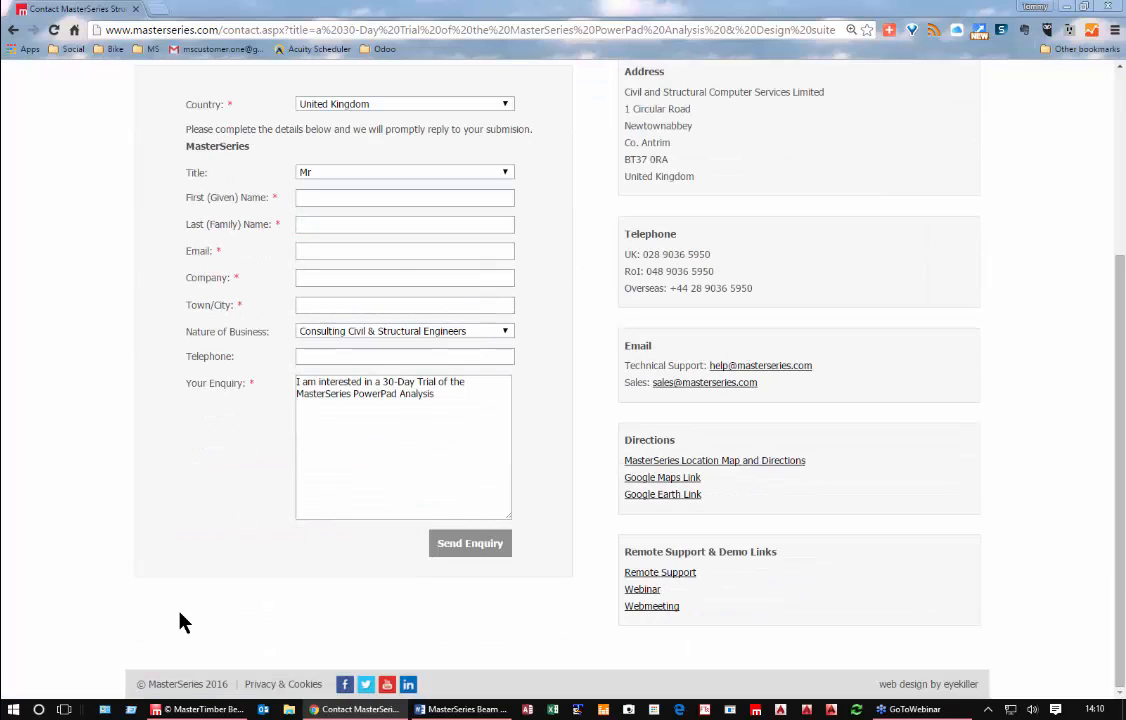
scroll(578, 580, up, 3)
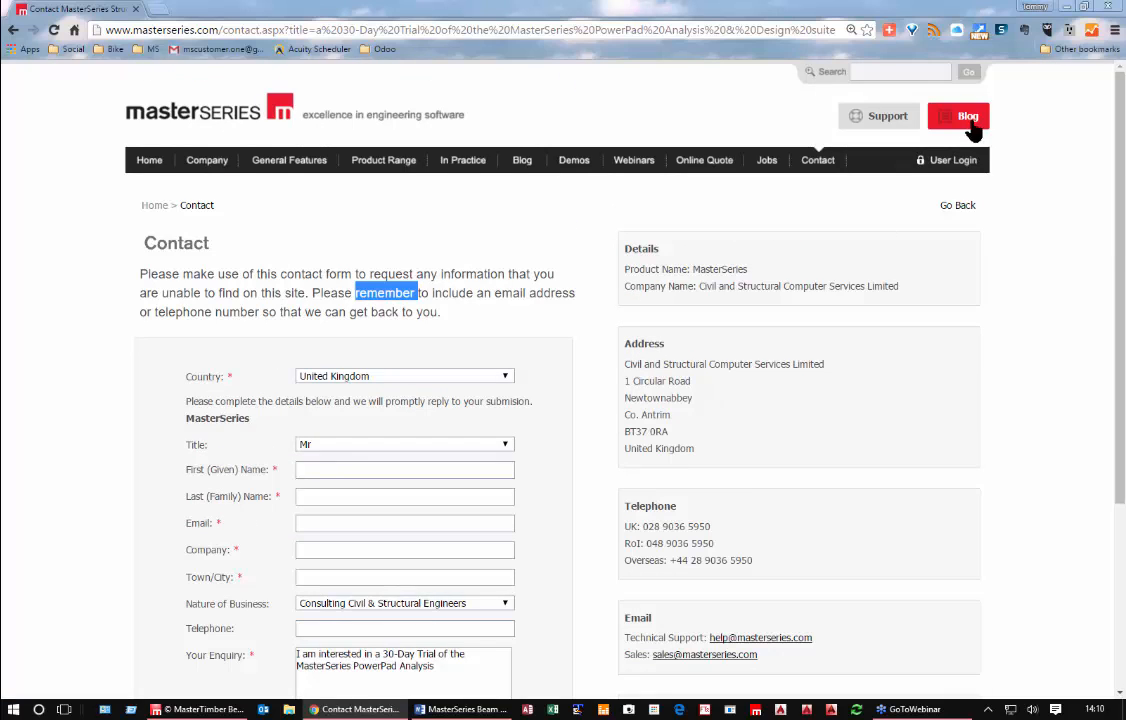
click(945, 160)
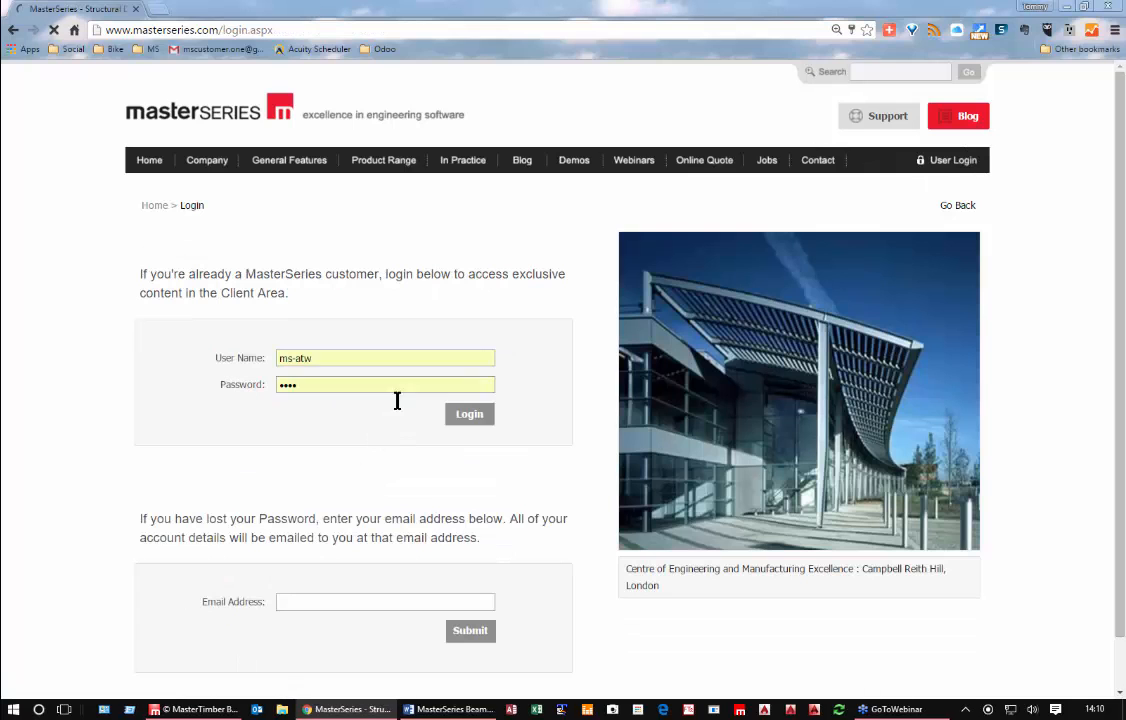
click(470, 415)
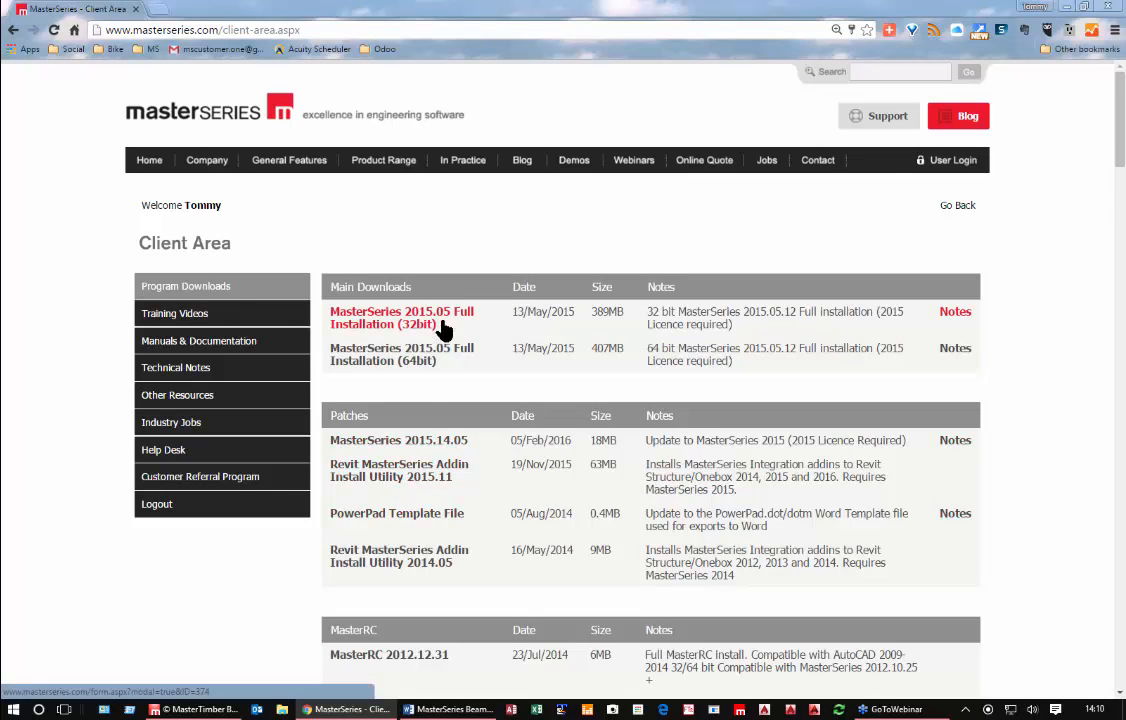
Step: Look over the Client Area's program downloads, and open the Training Videos page to review its recent videos and categories
scroll(430, 440, down, 4)
scroll(308, 393, up, 4)
scroll(156, 322, down, 1)
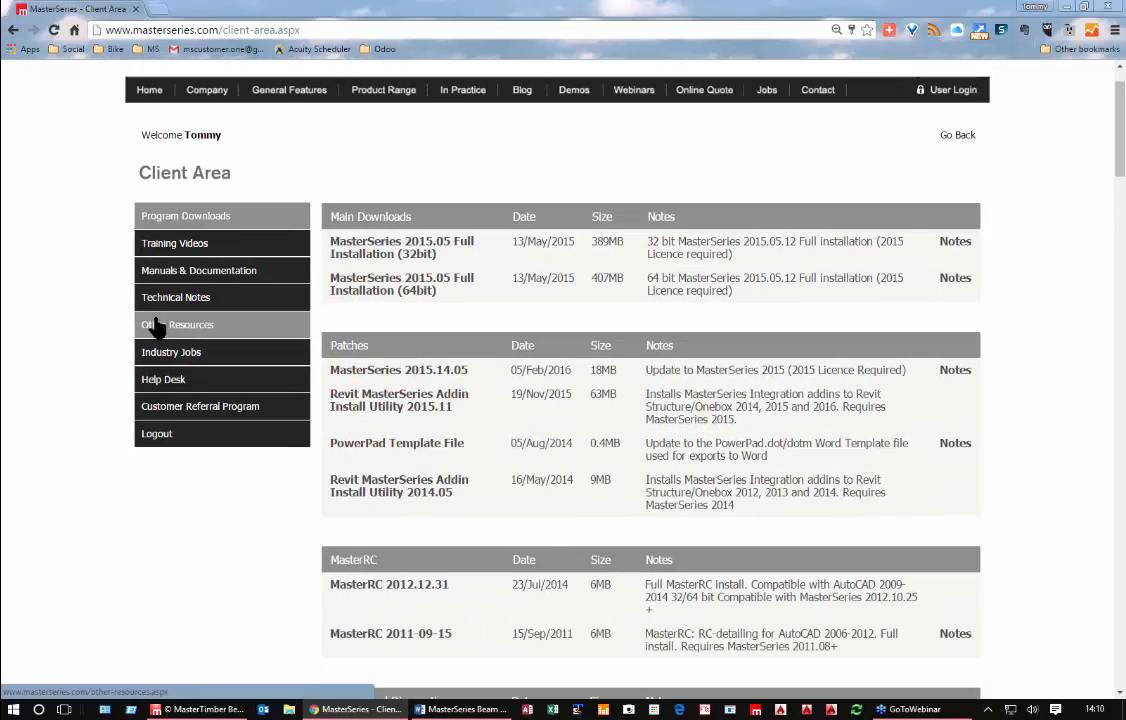
click(152, 243)
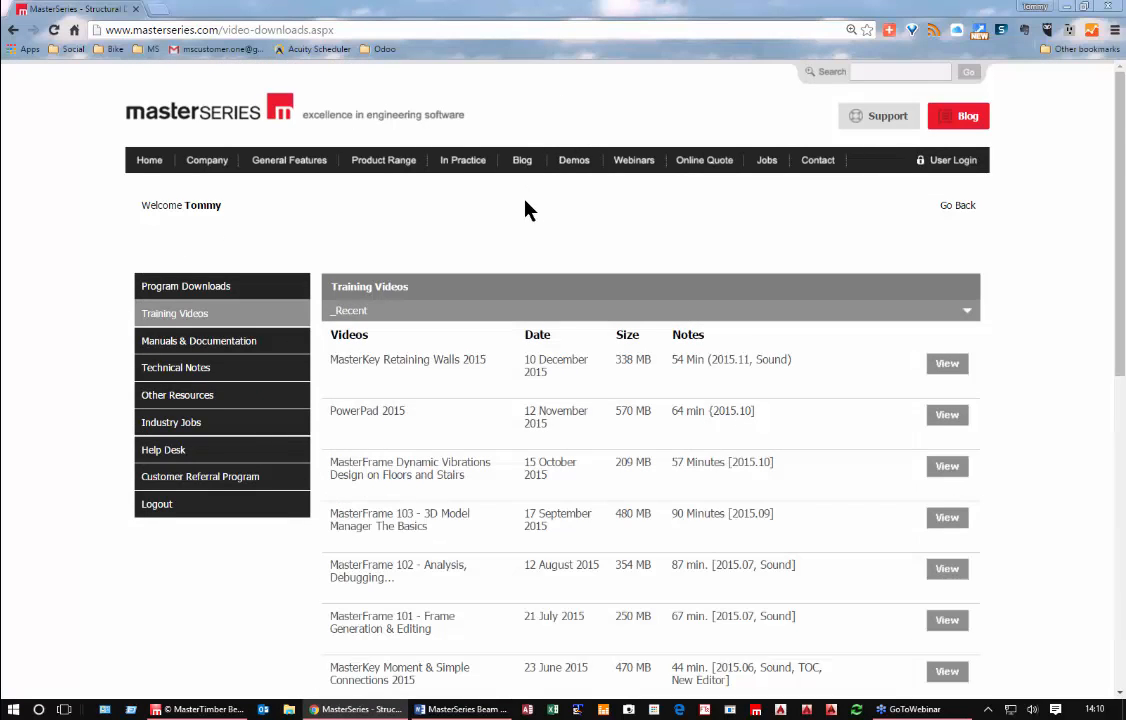
scroll(477, 459, down, 4)
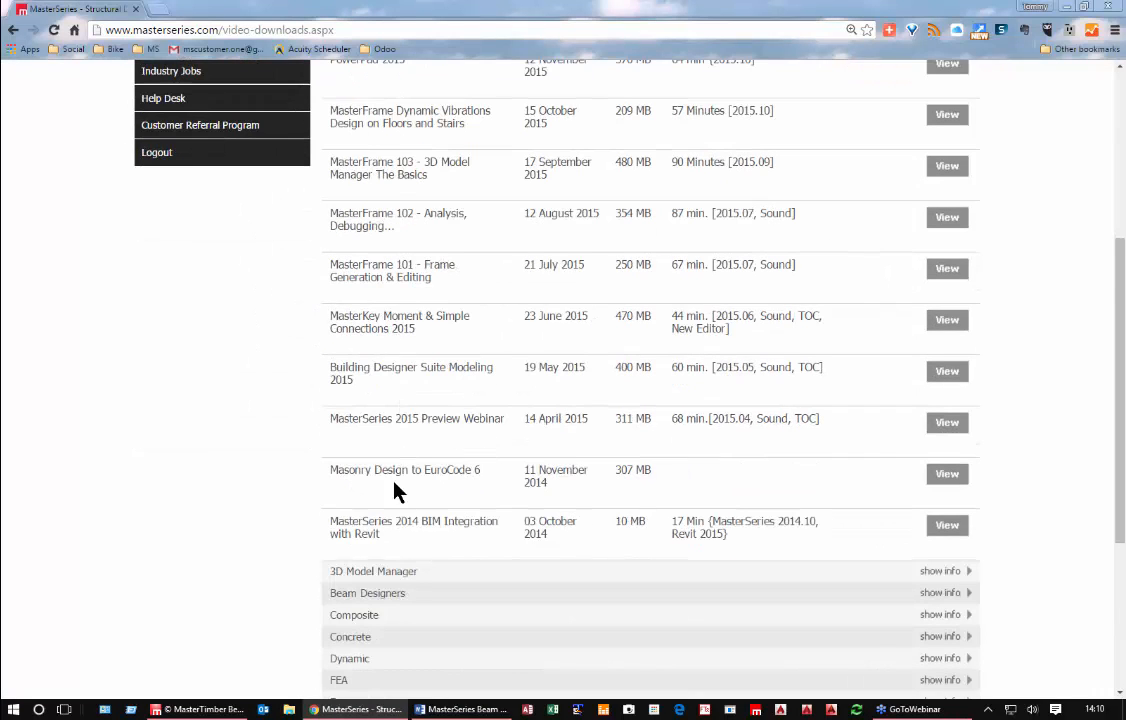
scroll(395, 491, down, 3)
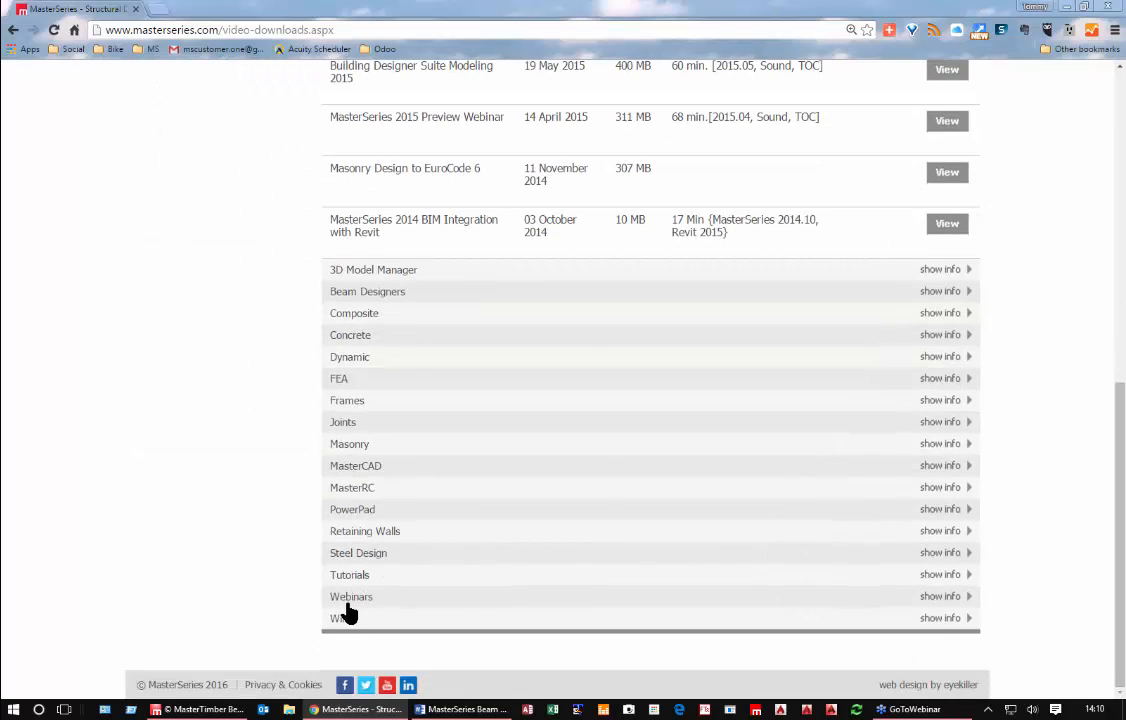
scroll(343, 606, up, 8)
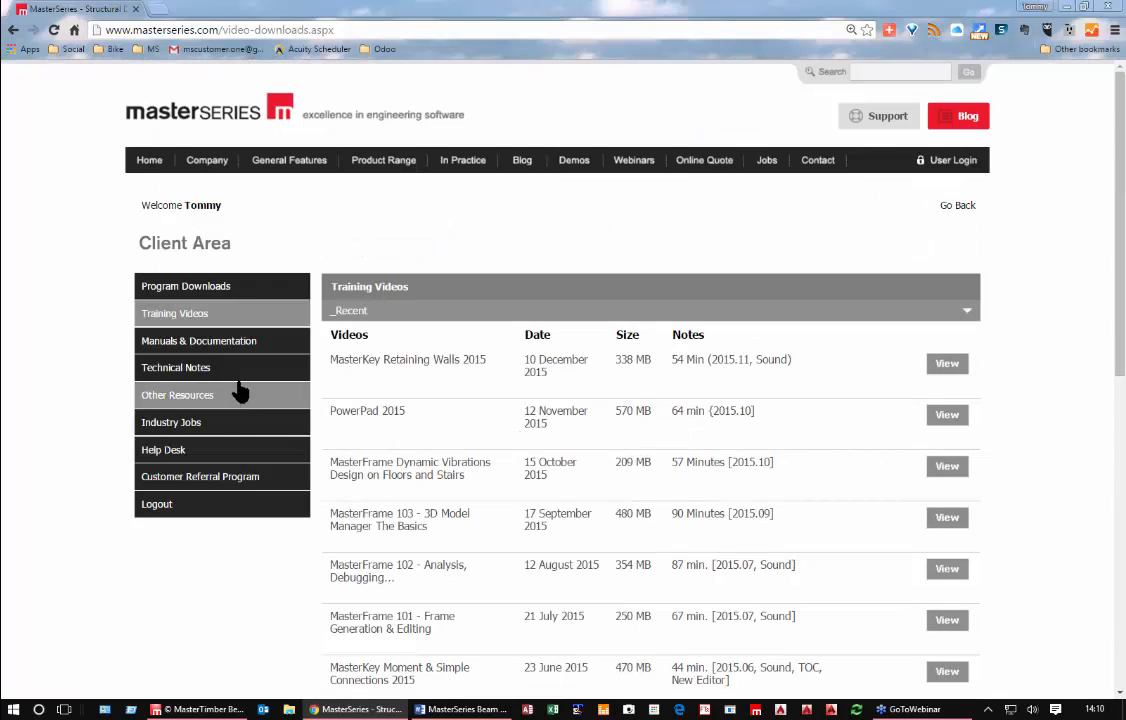
Step: Open Manuals & Documentation and the Technical Notes page, and expand the Beam Designers topics
click(196, 341)
click(168, 367)
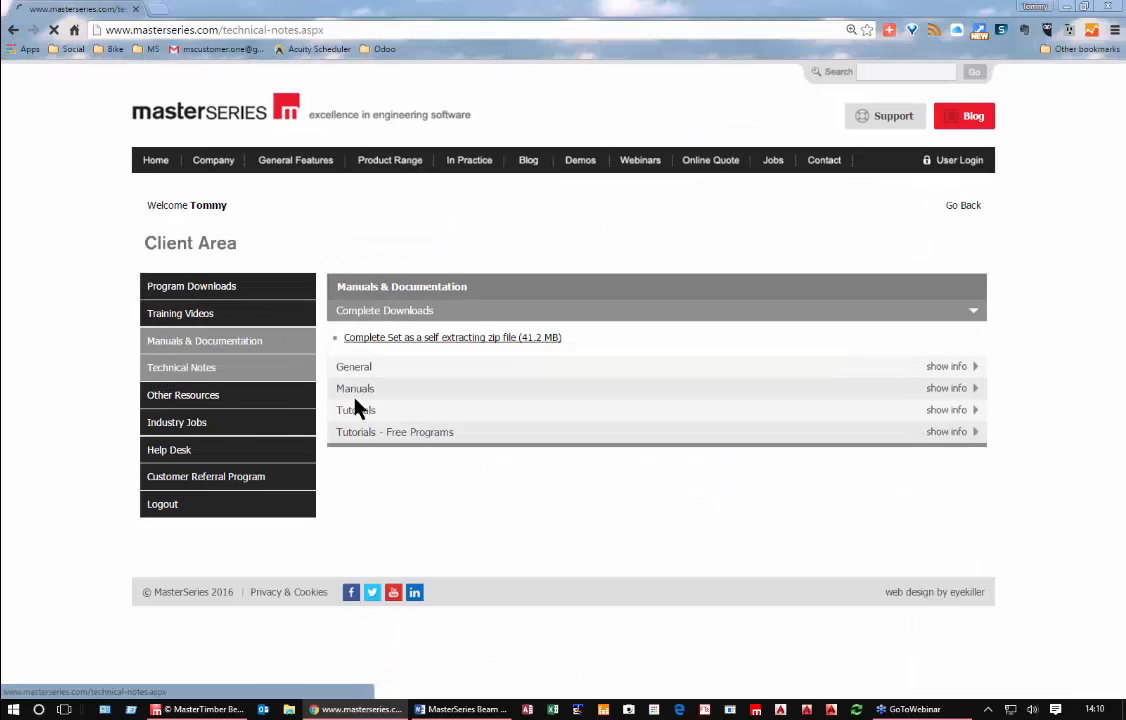
scroll(340, 478, down, 2)
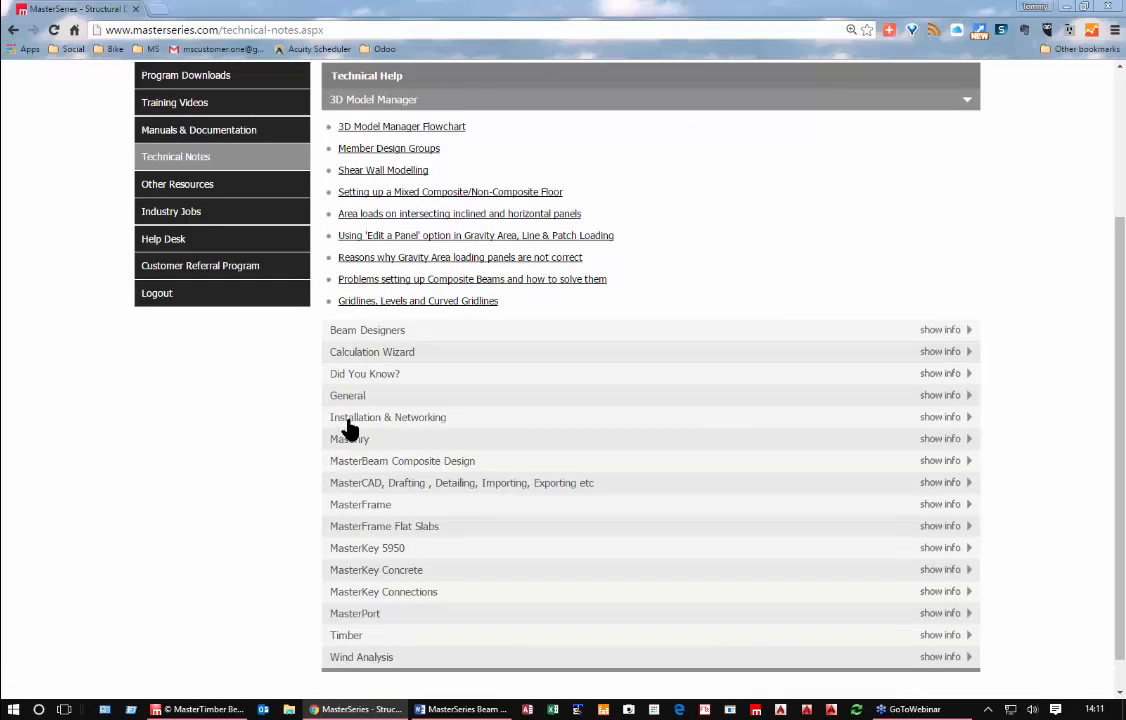
click(347, 332)
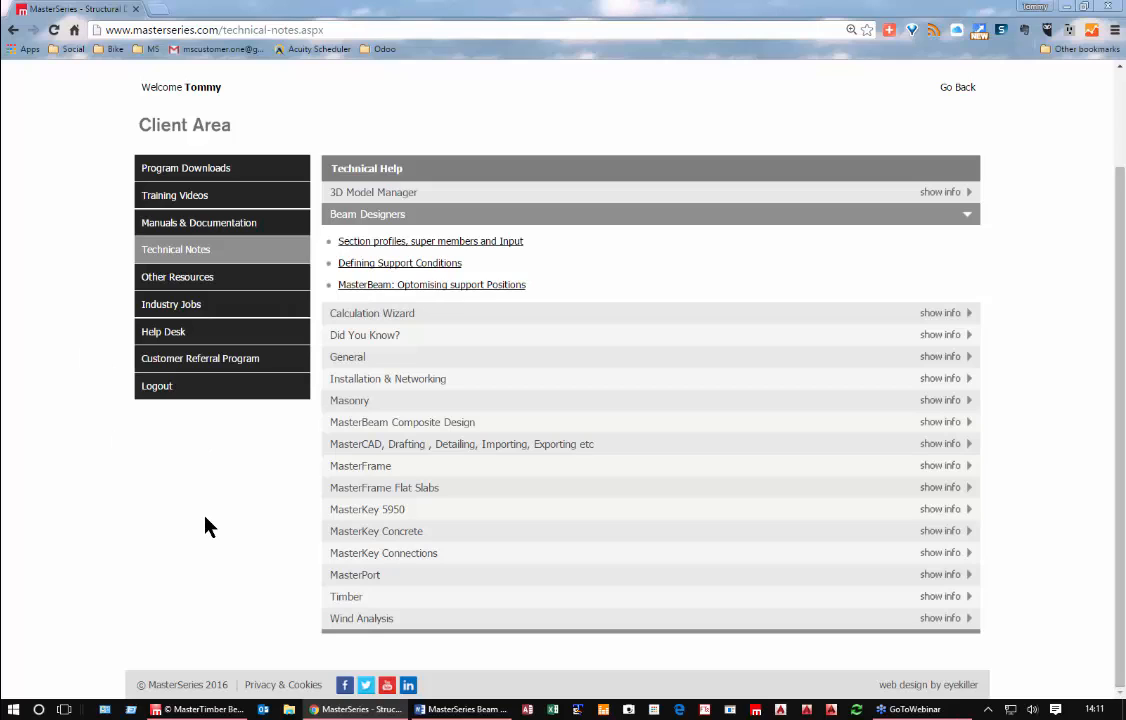
Step: Open the MasterSeries YouTube channel from the website and look through its uploads and playlist
click(387, 686)
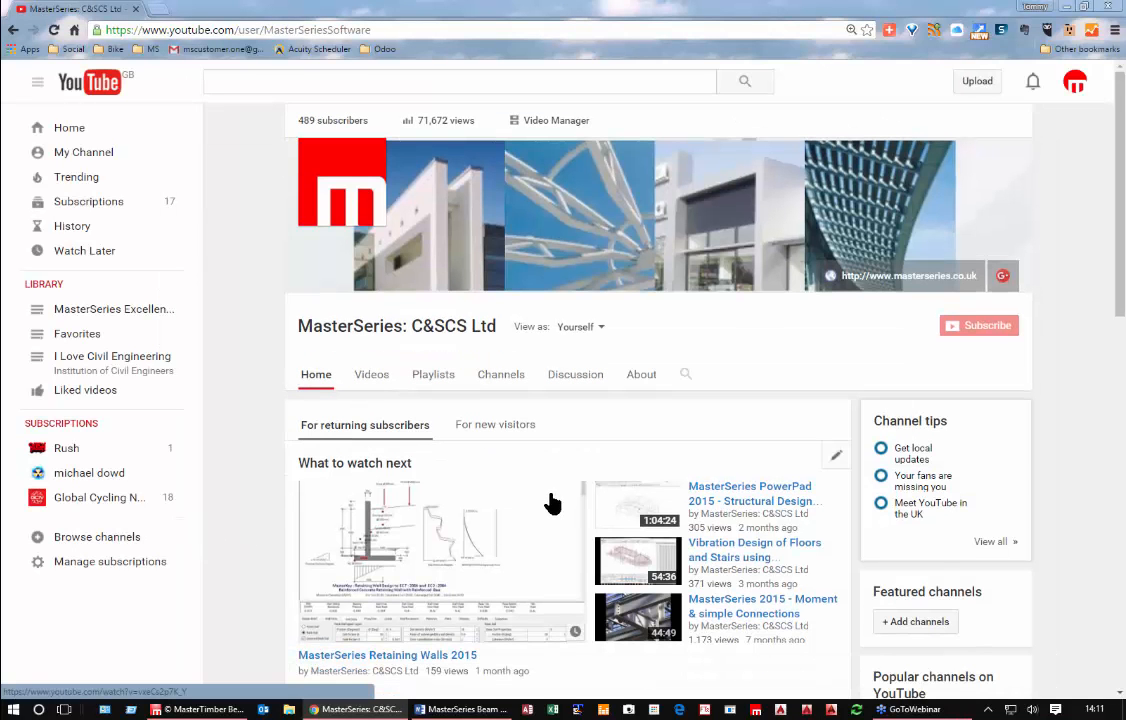
scroll(555, 505, down, 3)
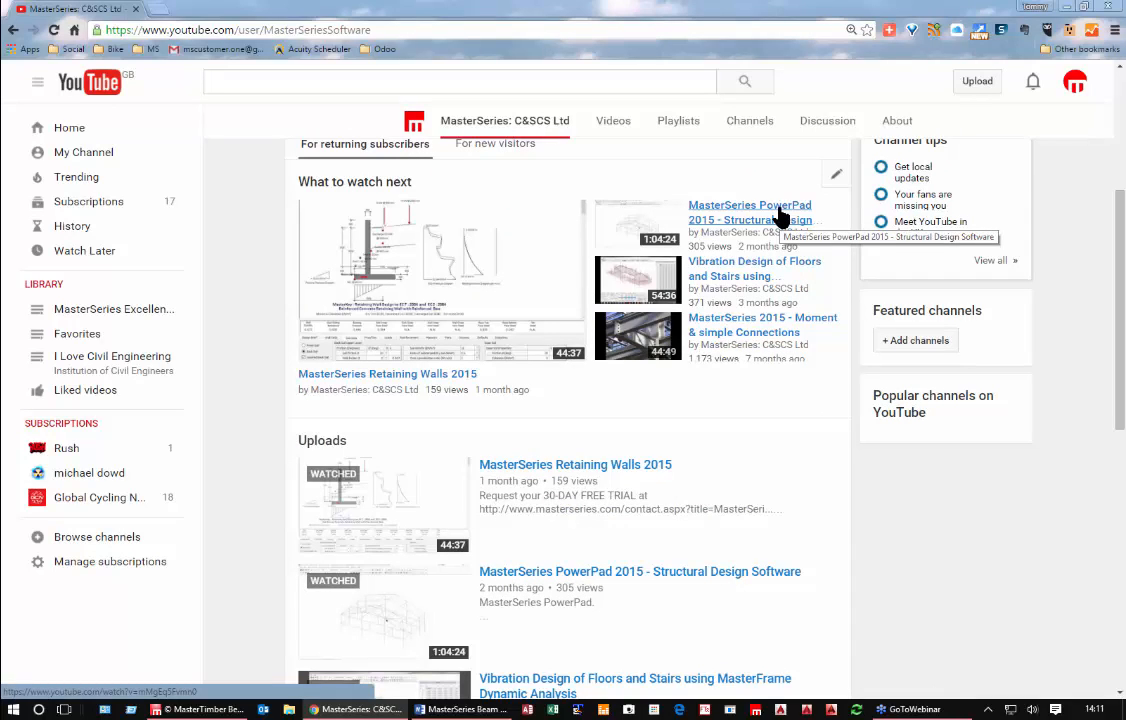
scroll(302, 432, down, 5)
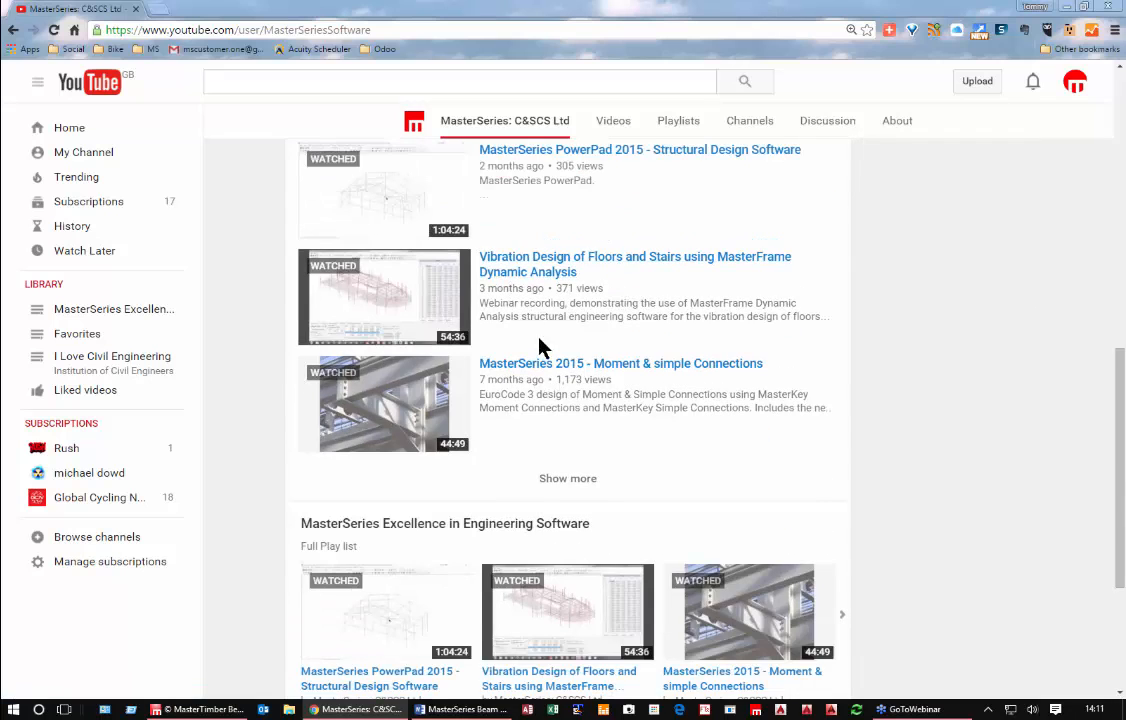
scroll(572, 450, down, 3)
scroll(570, 455, up, 5)
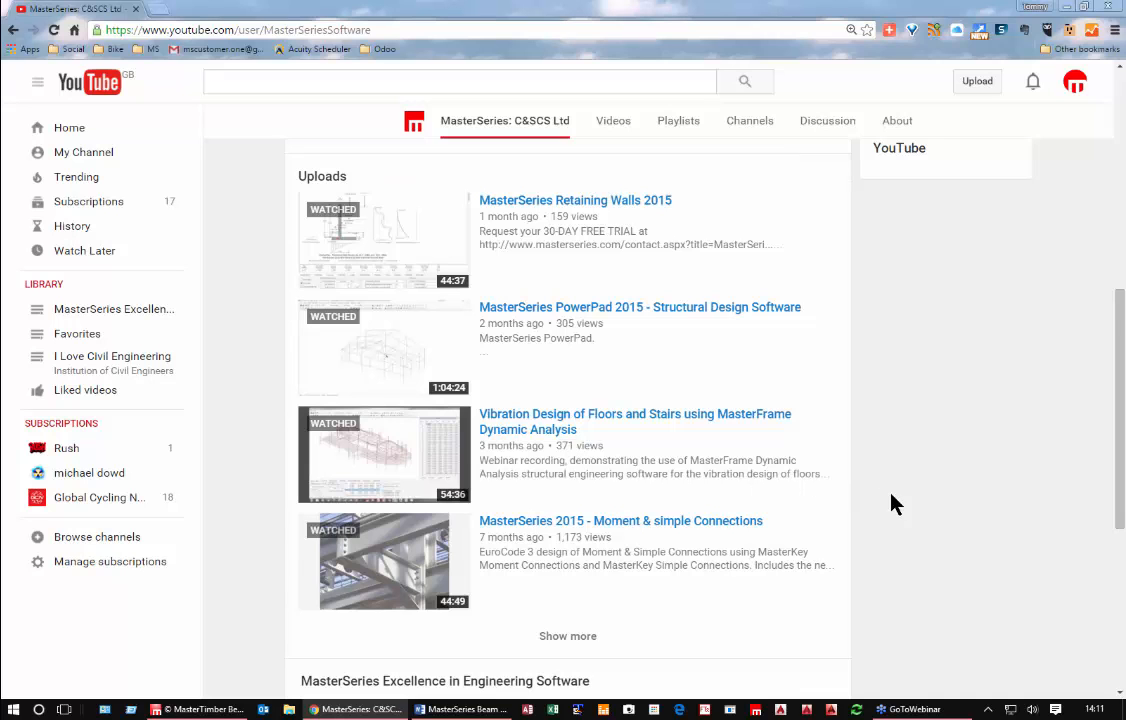
scroll(650, 455, up, 8)
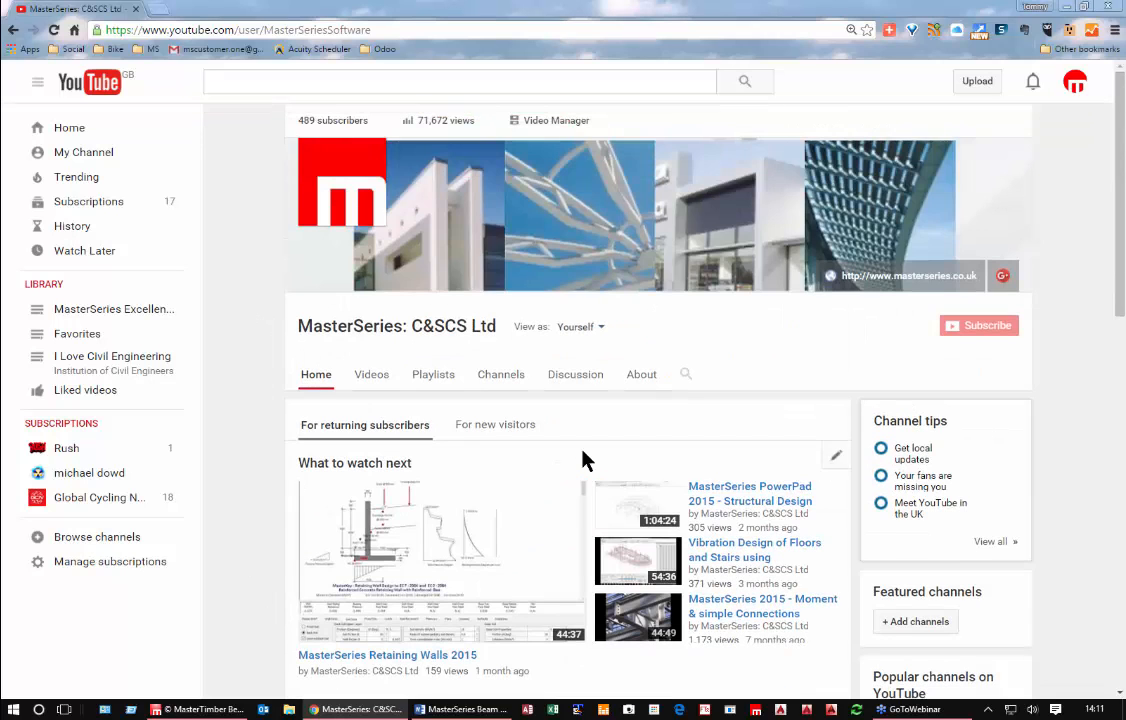